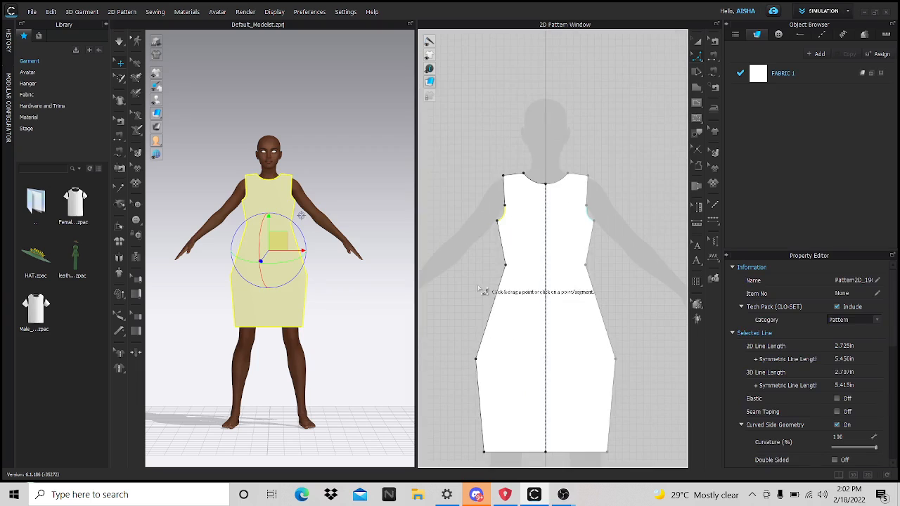
# Step: Smooth the waist corner of the dress pattern's side seam into a curve with Smooth Curve
pyautogui.scroll(5, 534, 239)
pyautogui.moveTo(546, 195); pyautogui.dragTo(563, 274, button='middle')
pyautogui.scroll(-1, 563, 274)
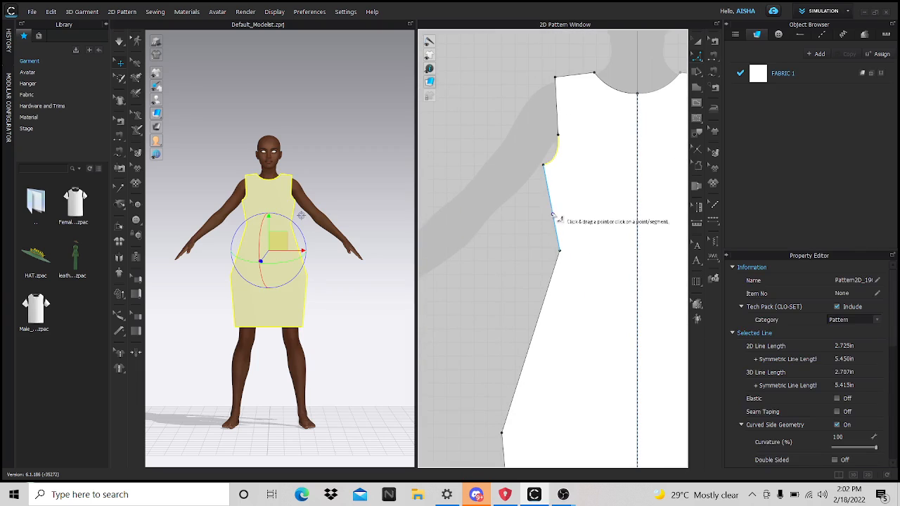
pyautogui.click(551, 212)
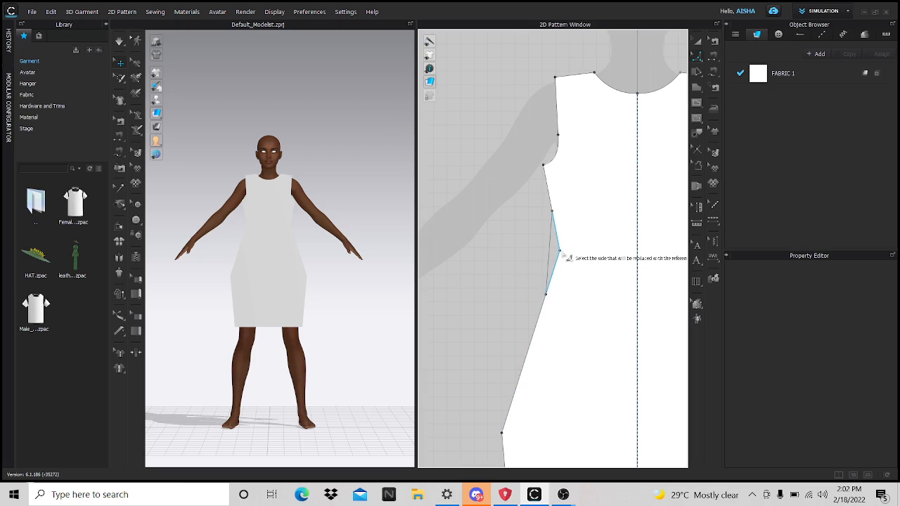
pyautogui.click(550, 258)
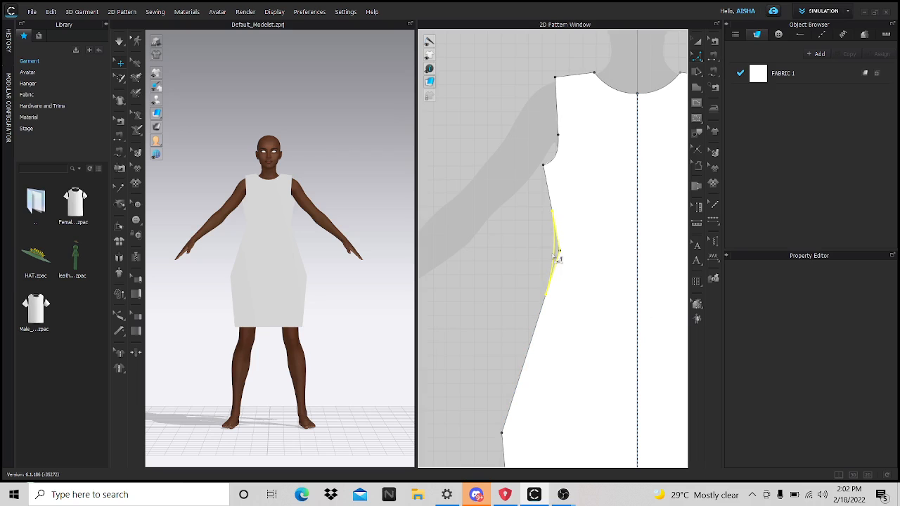
# Step: Round the hip corner of the side seam with Smooth Curve, from below the waist to just above the hem
pyautogui.scroll(-3, 555, 268)
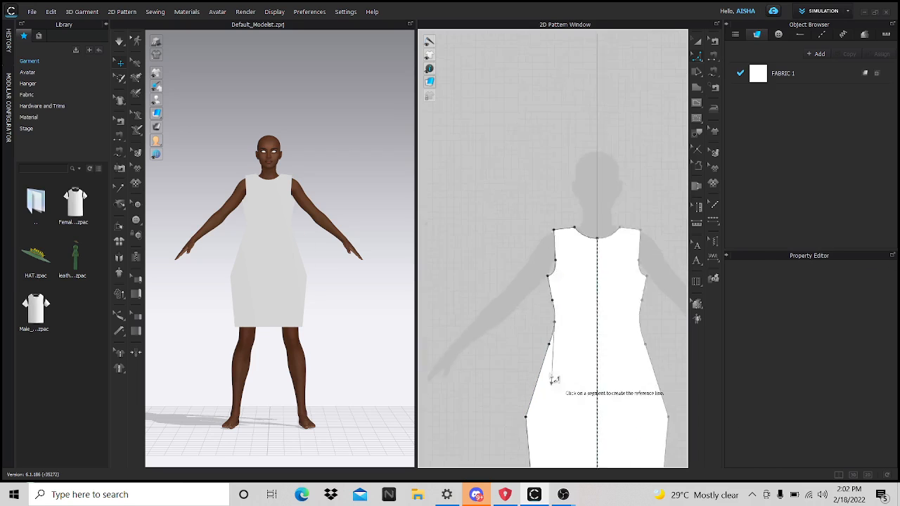
pyautogui.scroll(2, 552, 351)
pyautogui.scroll(2, 568, 145)
pyautogui.scroll(2, 555, 226)
pyautogui.scroll(-2, 560, 269)
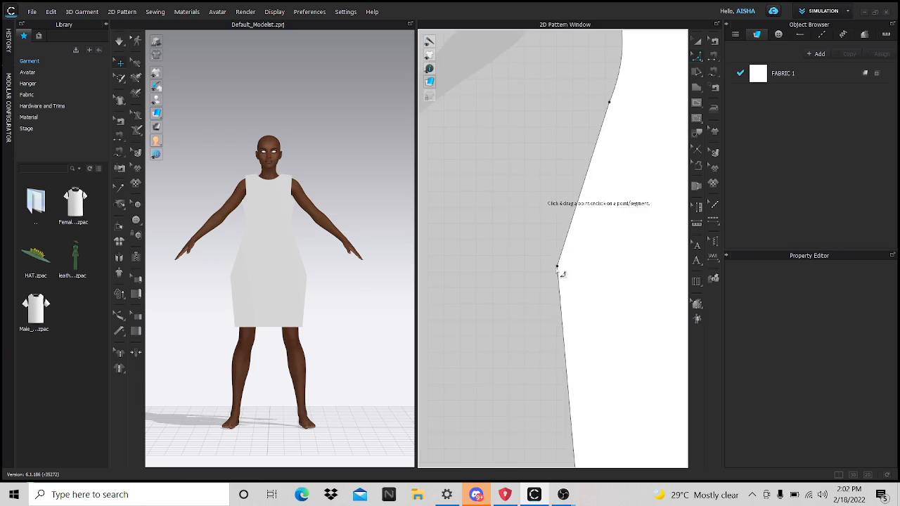
pyautogui.scroll(-1, 520, 105)
pyautogui.moveTo(517, 139); pyautogui.dragTo(509, 190, button='middle')
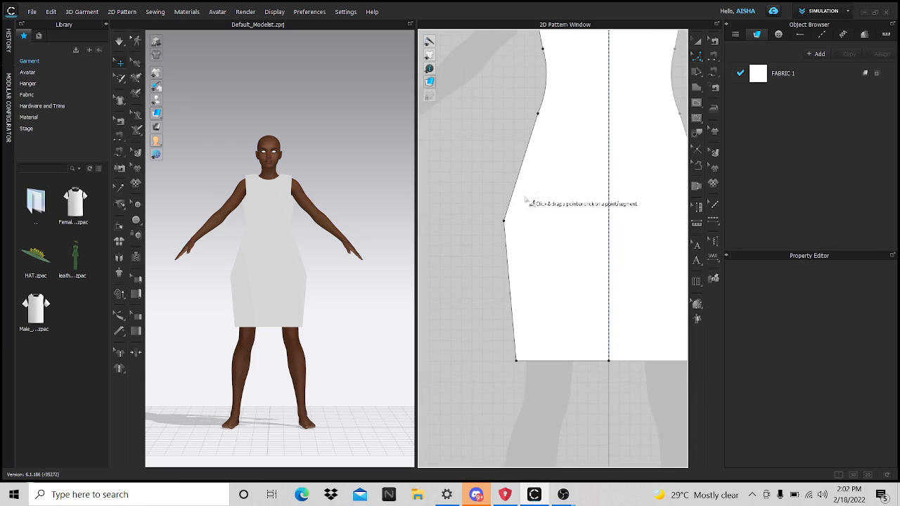
pyautogui.click(526, 146)
pyautogui.click(512, 317)
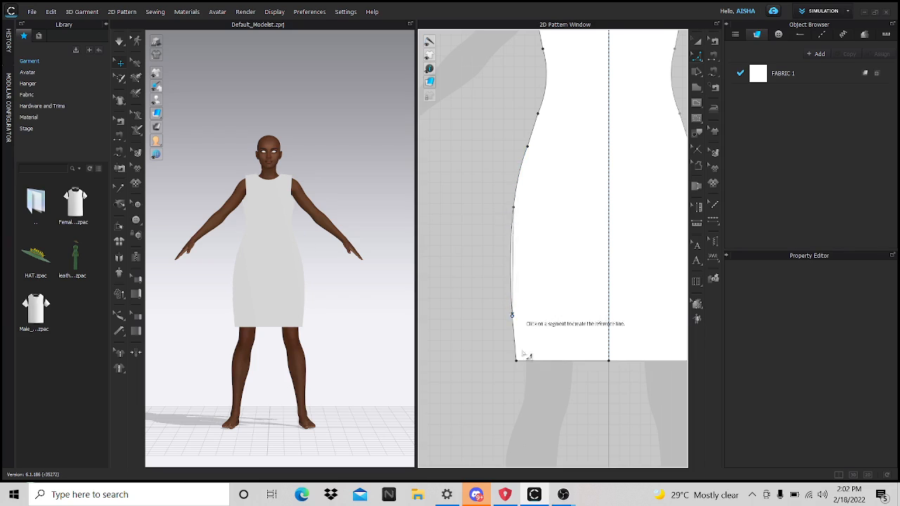
pyautogui.scroll(-8, 518, 318)
pyautogui.scroll(6, 513, 296)
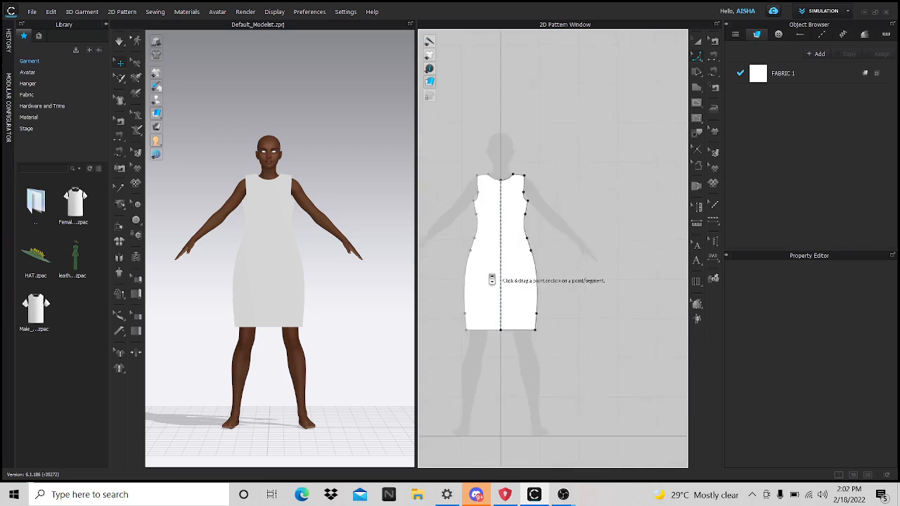
pyautogui.click(698, 57)
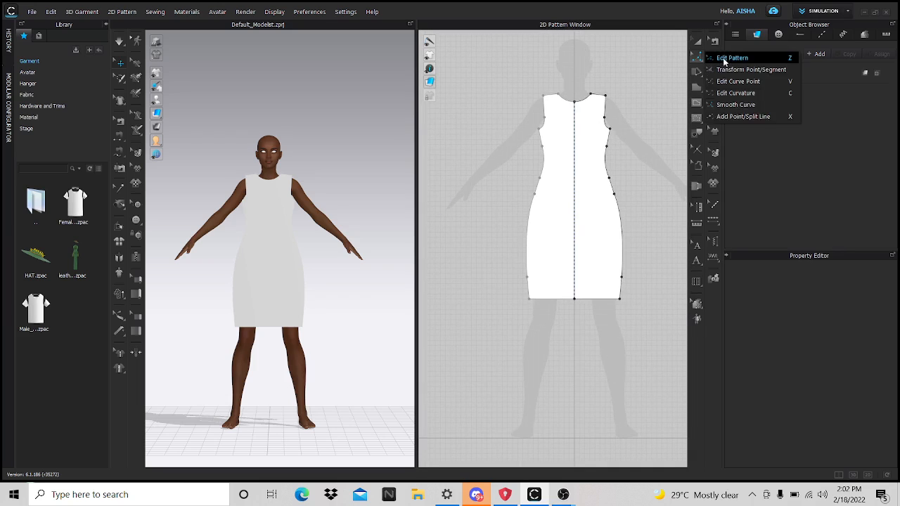
pyautogui.click(724, 62)
pyautogui.scroll(-4, 548, 210)
pyautogui.scroll(7, 548, 209)
pyautogui.scroll(-7, 527, 267)
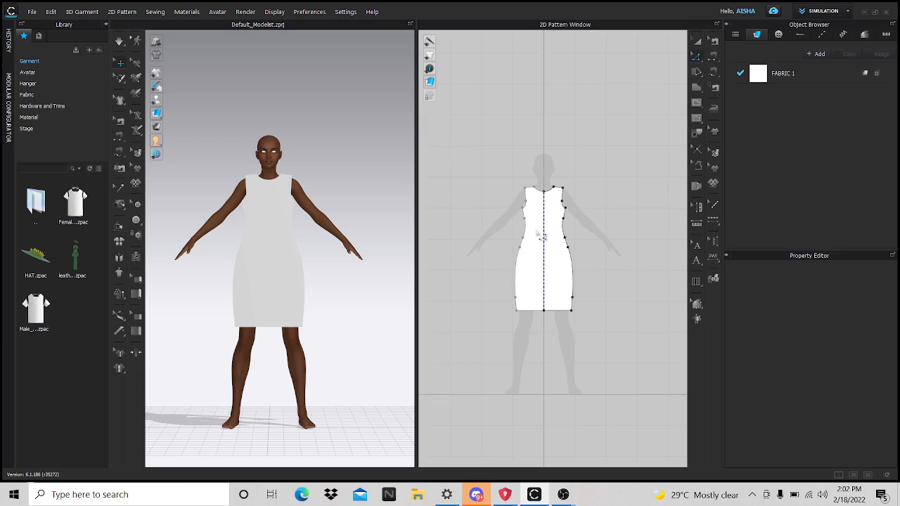
# Step: Duplicate the whole dress front pattern with Transform Pattern and place the copy beside the original as the back piece
pyautogui.click(698, 42)
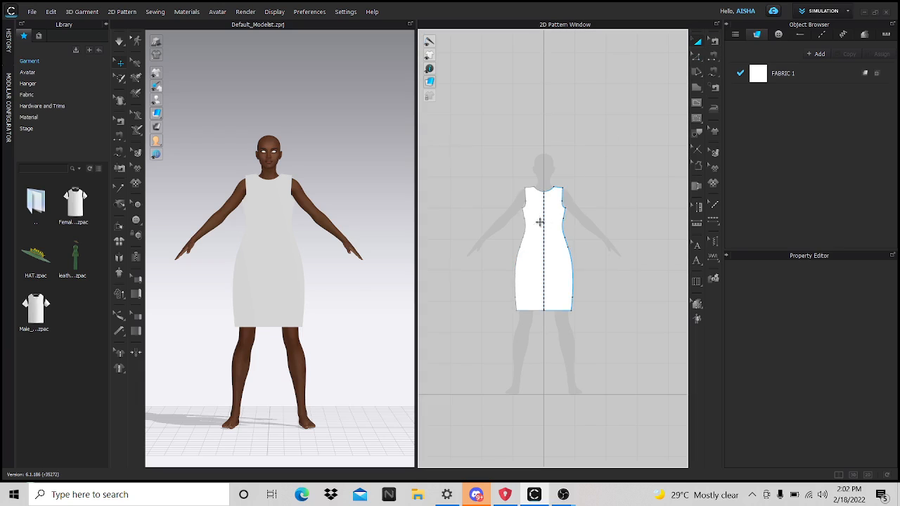
pyautogui.click(544, 261)
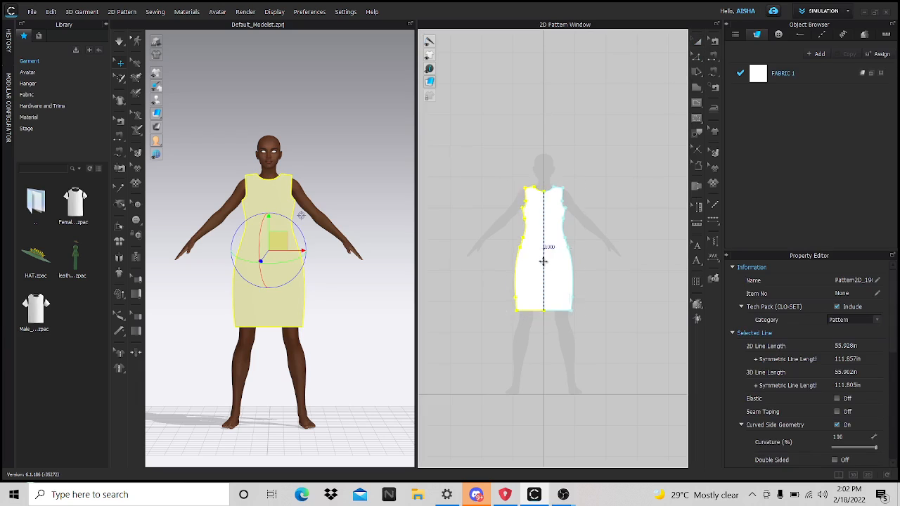
pyautogui.scroll(-4, 508, 274)
pyautogui.scroll(4, 585, 276)
pyautogui.moveTo(584, 276); pyautogui.dragTo(697, 241, button='middle')
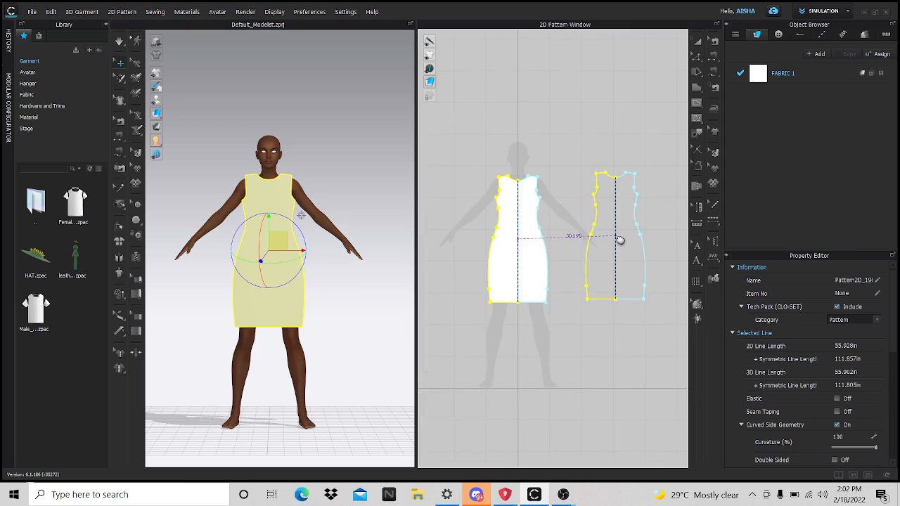
pyautogui.click(622, 244)
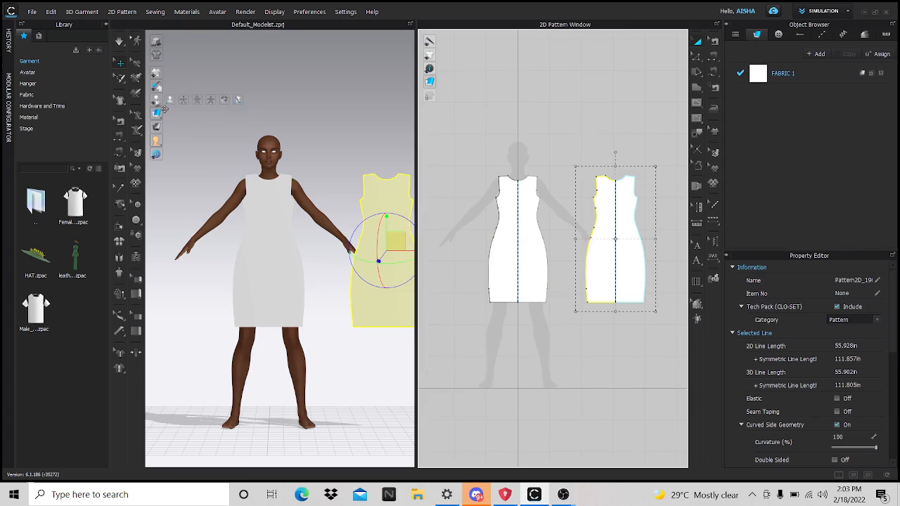
# Step: Show the avatar's arrangement points and collapse the Library, Object Browser and Property Editor to enlarge both workspaces
pyautogui.click(183, 102)
pyautogui.moveTo(360, 336); pyautogui.dragTo(204, 199, button='right')
pyautogui.click(105, 26)
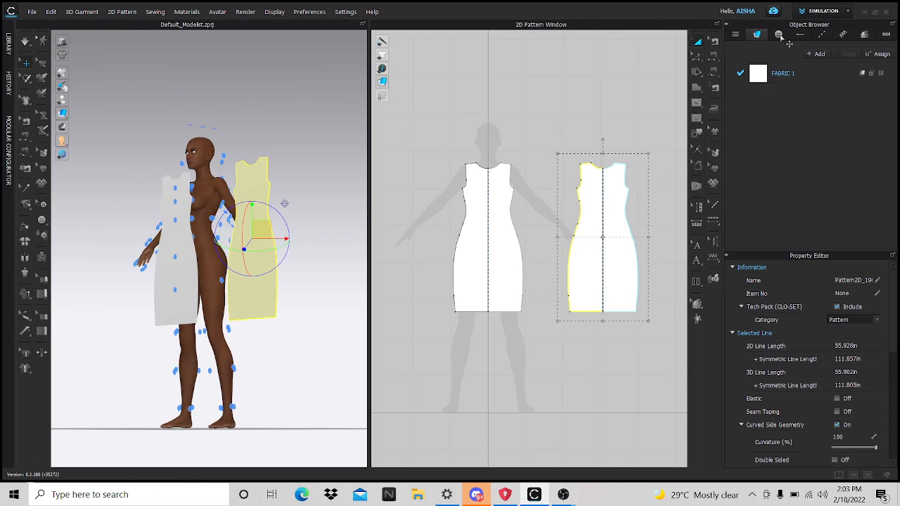
pyautogui.click(728, 25)
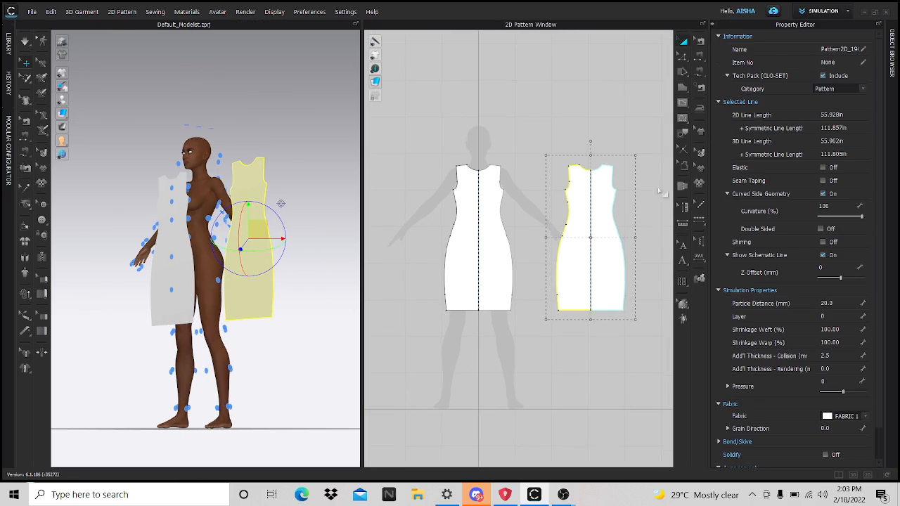
pyautogui.click(715, 26)
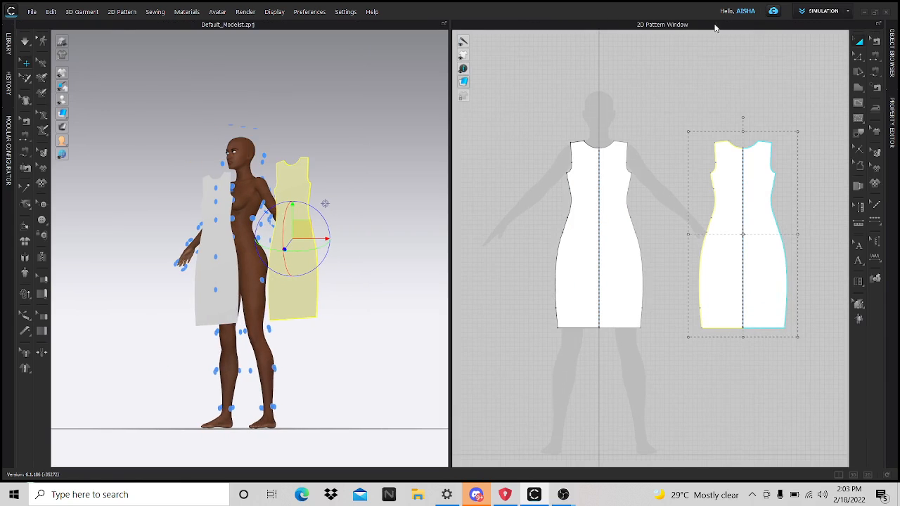
# Step: Place the copied pattern piece behind the avatar on the central lower-back arrangement point, then deselect it
pyautogui.scroll(2, 280, 376)
pyautogui.scroll(-5, 288, 361)
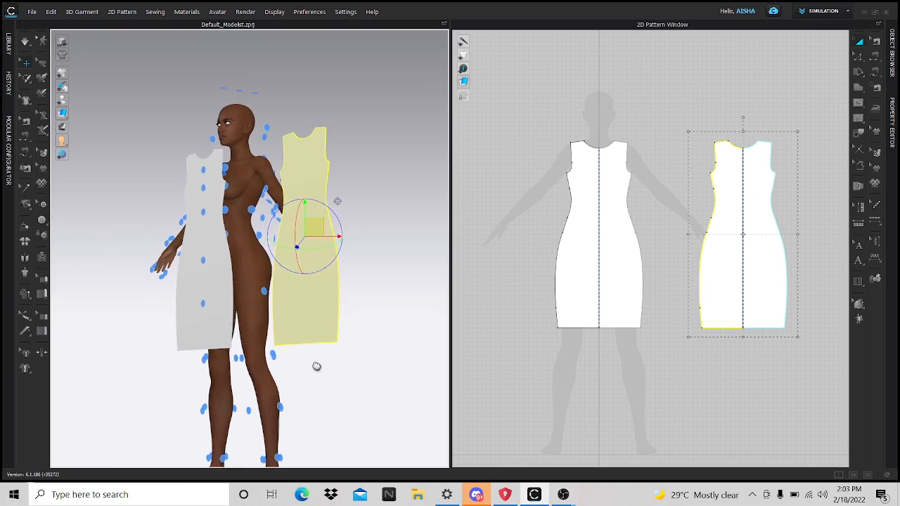
pyautogui.moveTo(316, 367); pyautogui.dragTo(257, 384, button='middle')
pyautogui.moveTo(335, 361); pyautogui.dragTo(223, 295, button='right')
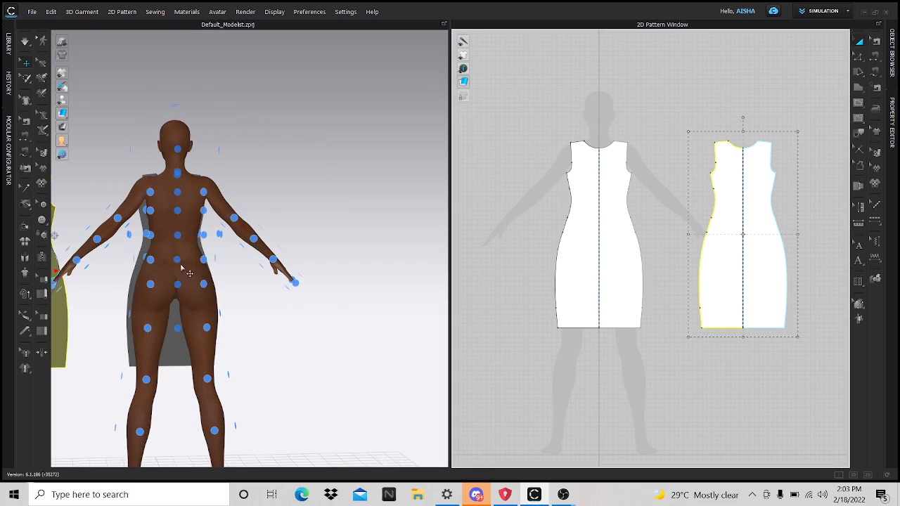
pyautogui.click(177, 262)
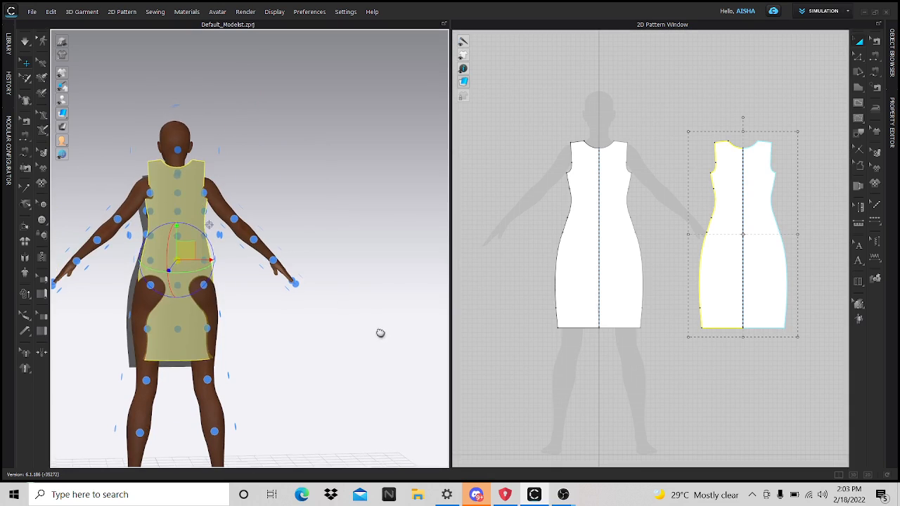
pyautogui.moveTo(379, 334); pyautogui.dragTo(349, 291, button='right')
pyautogui.moveTo(354, 275); pyautogui.dragTo(452, 253, button='middle')
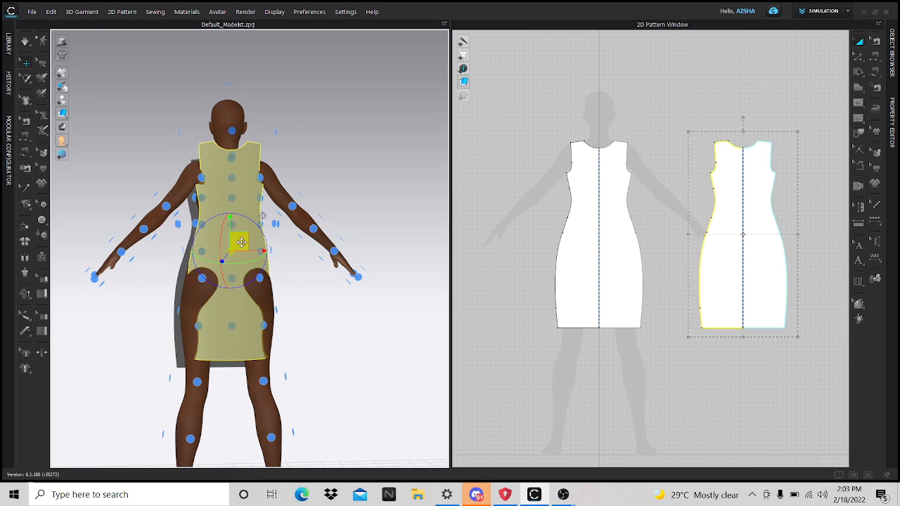
pyautogui.moveTo(241, 255); pyautogui.dragTo(300, 314, button='right')
pyautogui.click(349, 326)
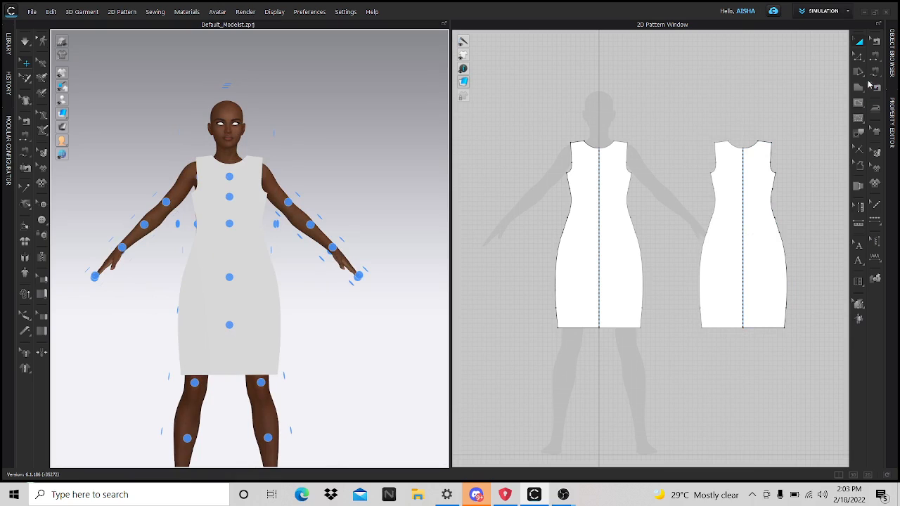
# Step: Join the front and back pieces with Free Sewing along the side seams from underarm to hem and along the shoulders
pyautogui.click(875, 58)
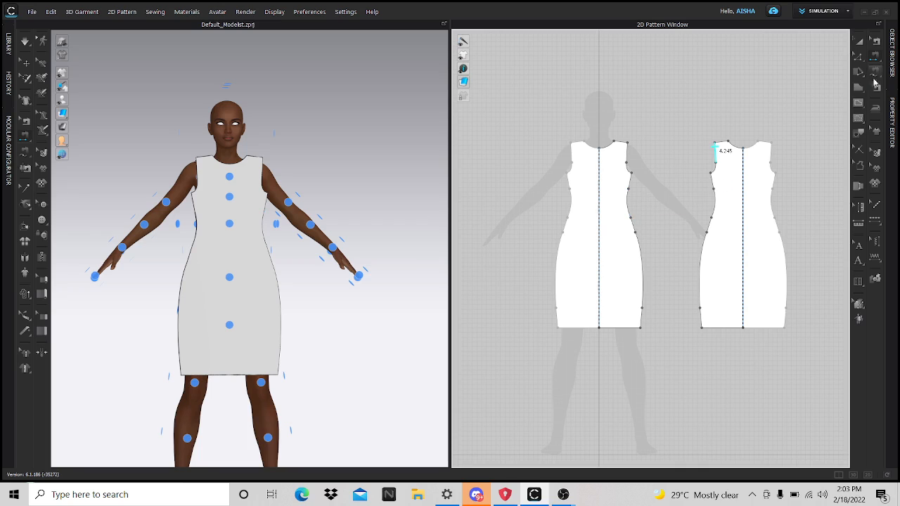
pyautogui.click(640, 328)
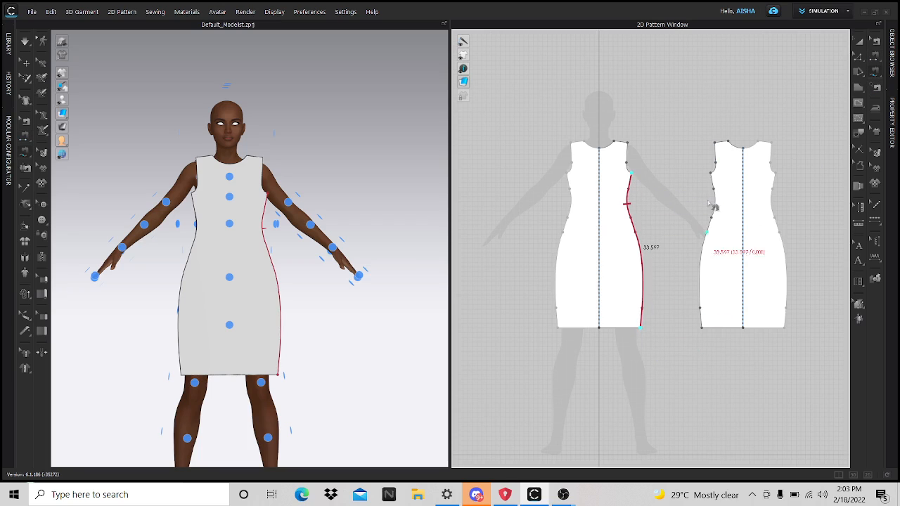
pyautogui.click(702, 329)
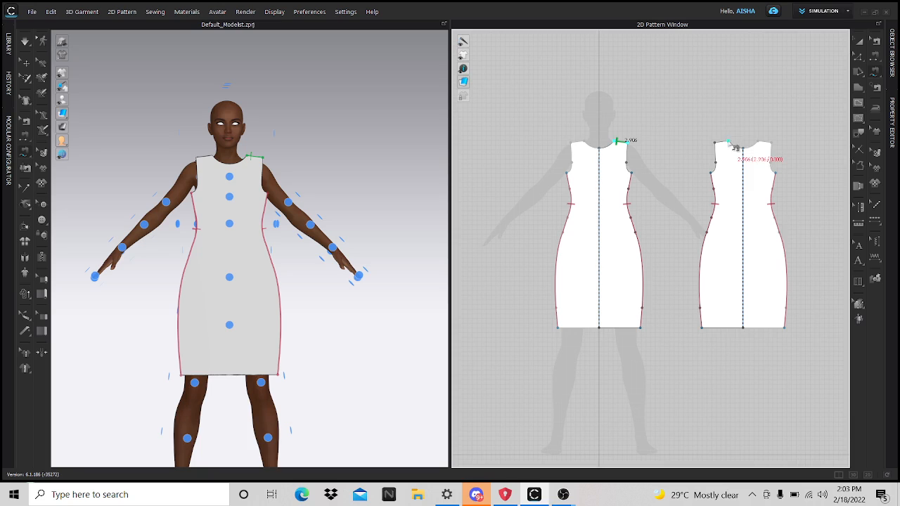
pyautogui.click(728, 144)
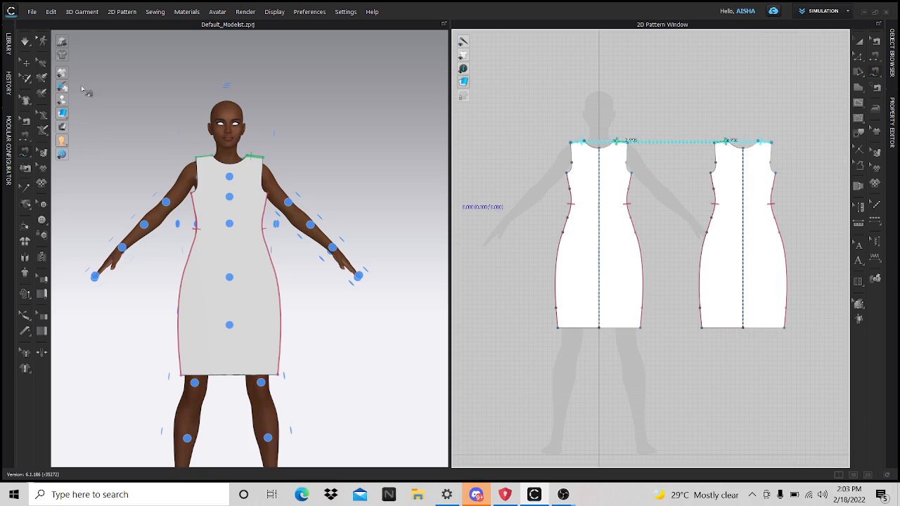
# Step: Simulate the dress, pull the back fabric out over the hips, and stop the simulation once it drapes over the body
pyautogui.press('space')
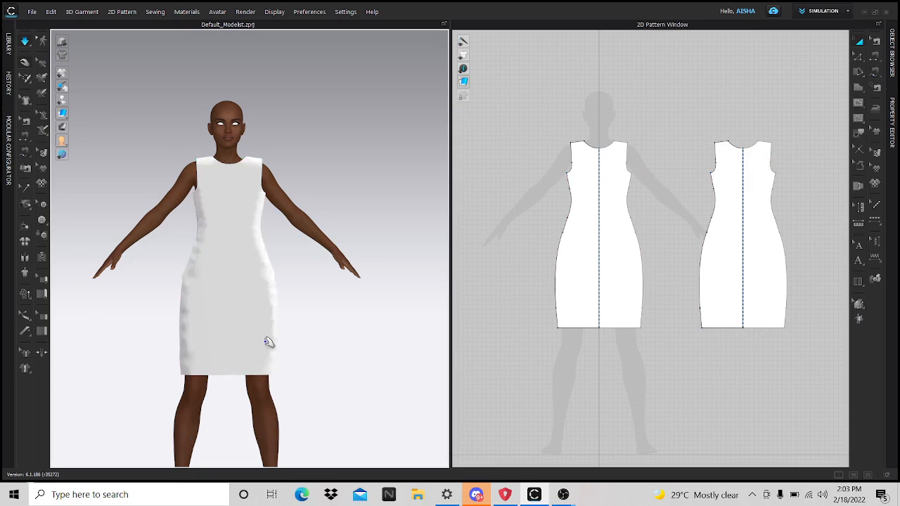
pyautogui.moveTo(236, 349); pyautogui.dragTo(412, 361, button='right')
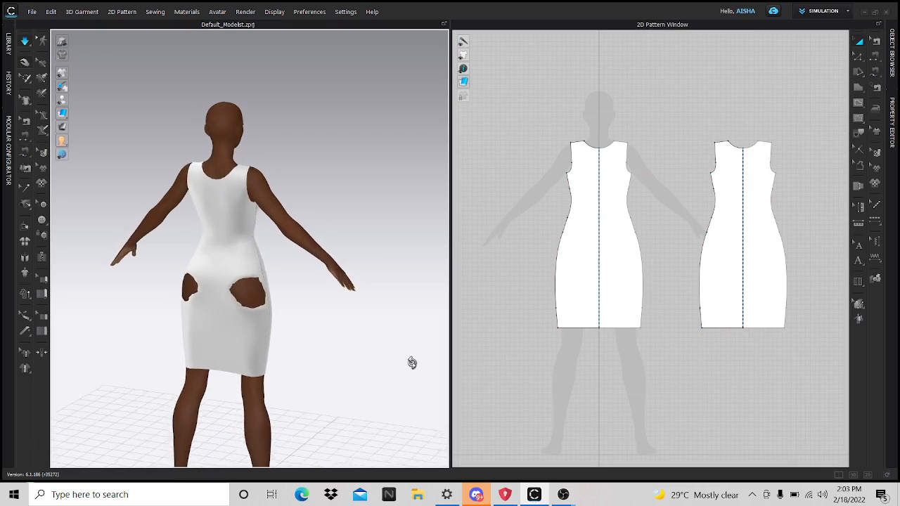
pyautogui.moveTo(277, 341); pyautogui.dragTo(256, 274, button='right')
pyautogui.click(256, 274)
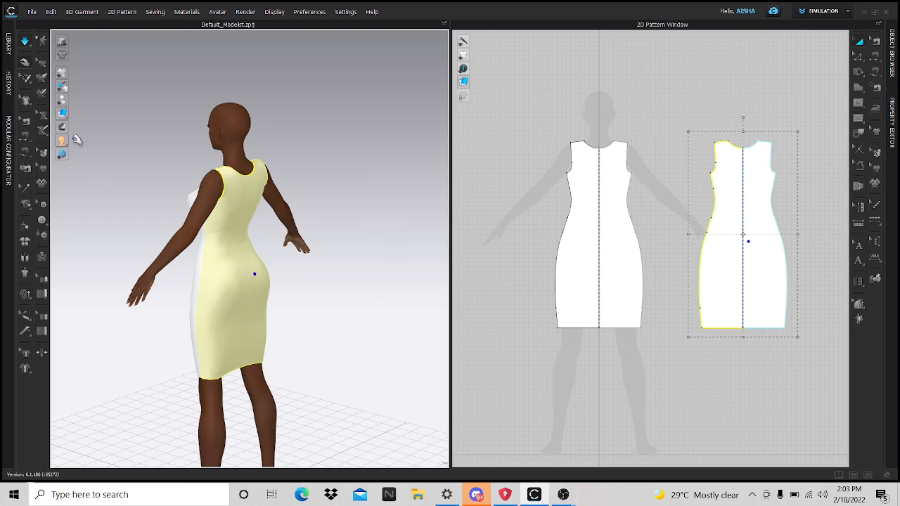
pyautogui.click(25, 121)
pyautogui.scroll(-4, 390, 361)
pyautogui.moveTo(277, 310); pyautogui.dragTo(437, 300, button='right')
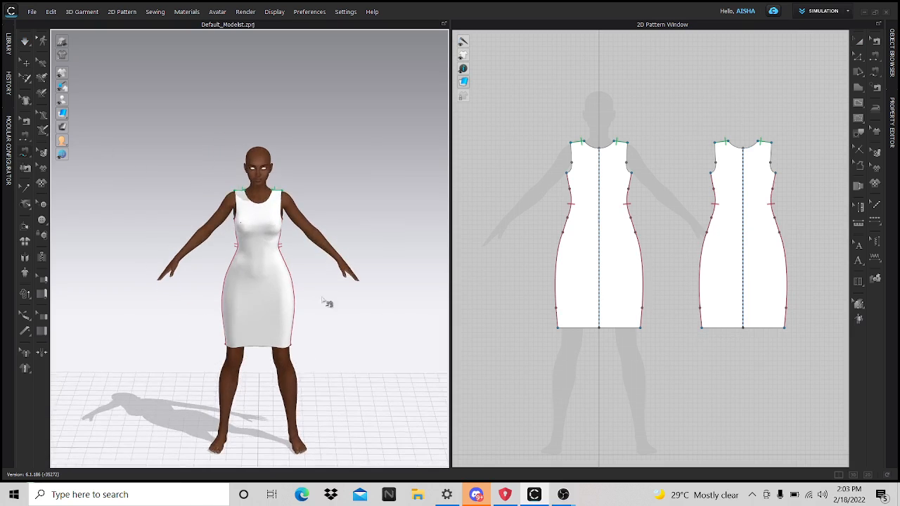
pyautogui.scroll(8, 328, 303)
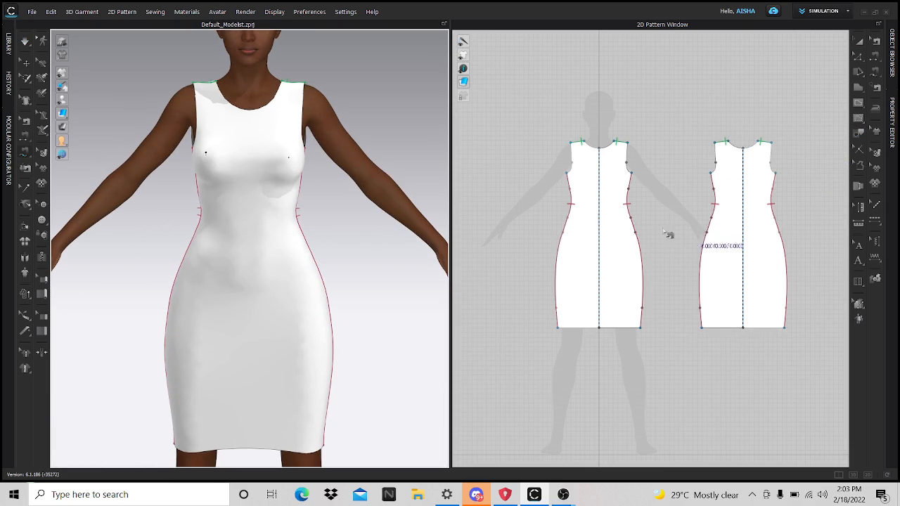
pyautogui.scroll(-3, 616, 228)
pyautogui.scroll(6, 615, 225)
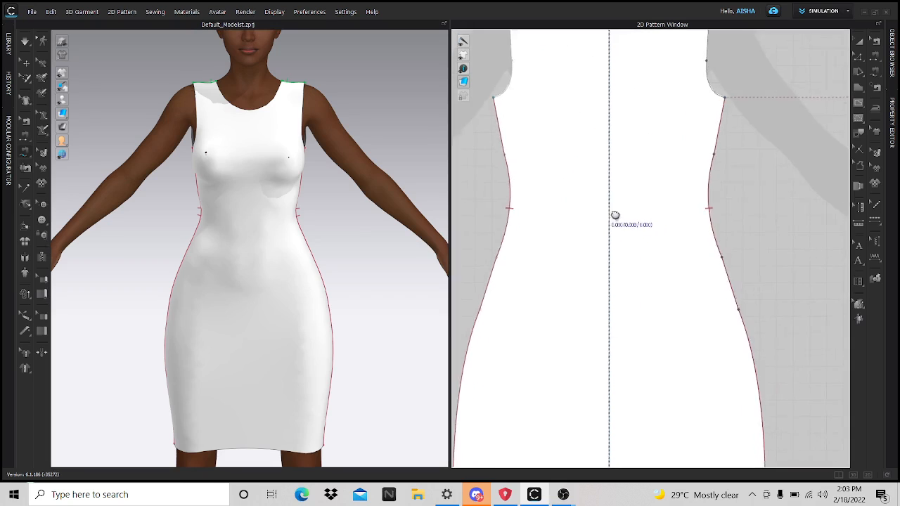
pyautogui.scroll(-4, 615, 215)
pyautogui.scroll(-2, 688, 265)
pyautogui.scroll(5, 685, 261)
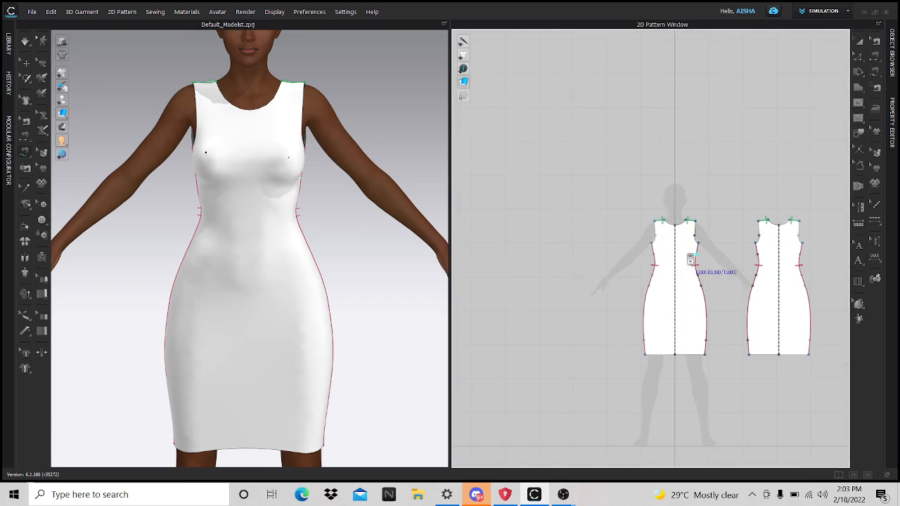
pyautogui.scroll(-4, 680, 246)
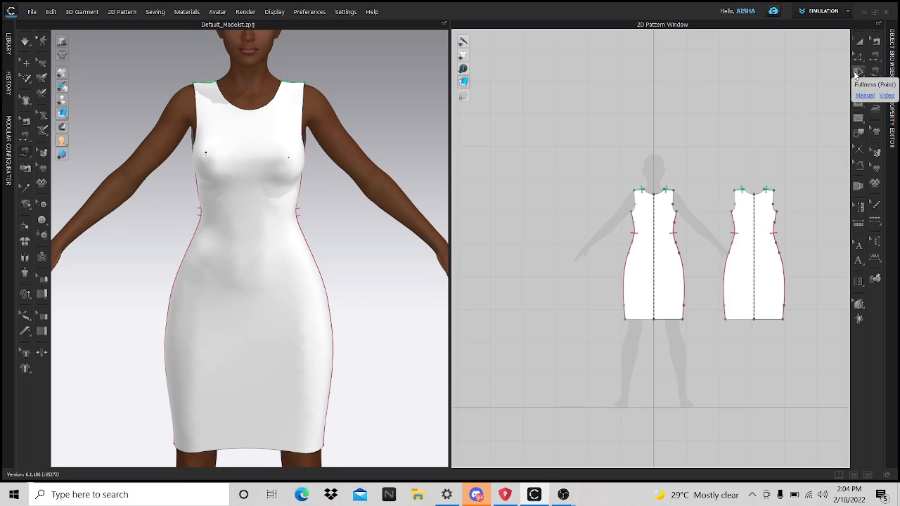
# Step: Activate Internal Polygon/Line for drawing on the front pattern's bodice
pyautogui.click(858, 104)
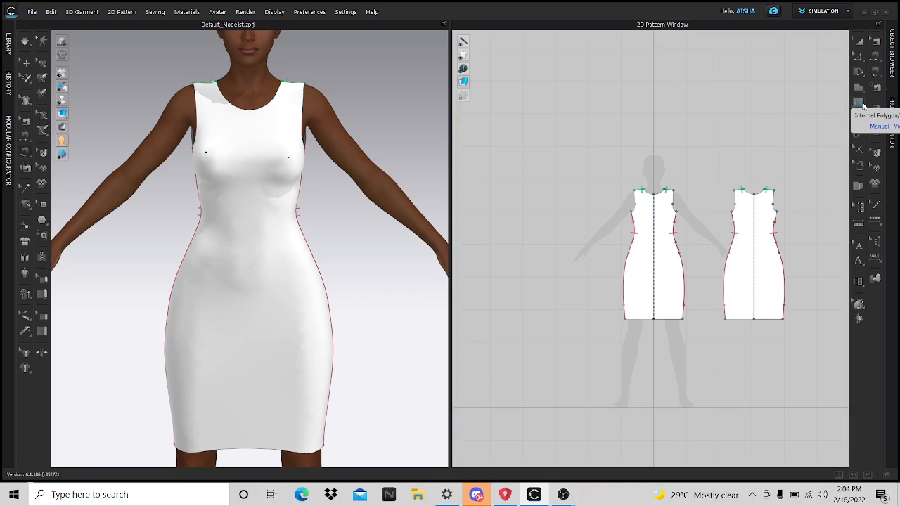
pyautogui.scroll(5, 668, 211)
pyautogui.scroll(3, 661, 220)
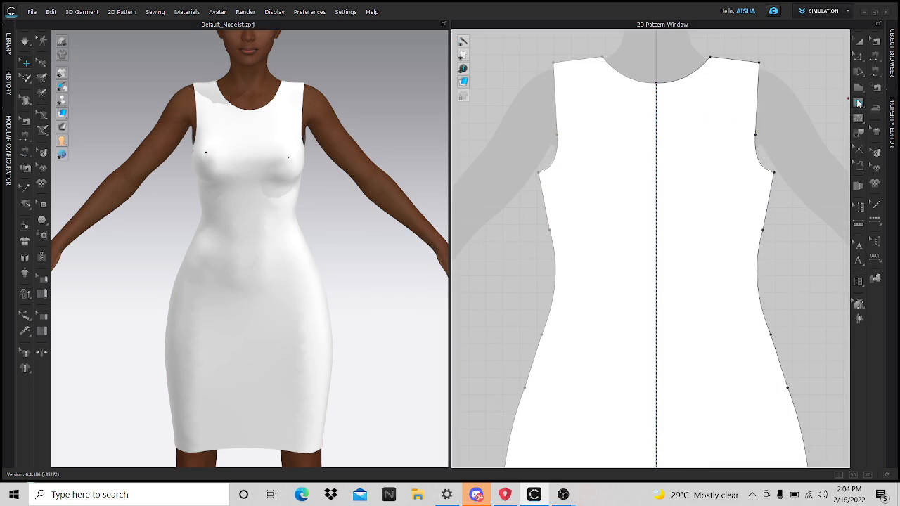
pyautogui.click(476, 495)
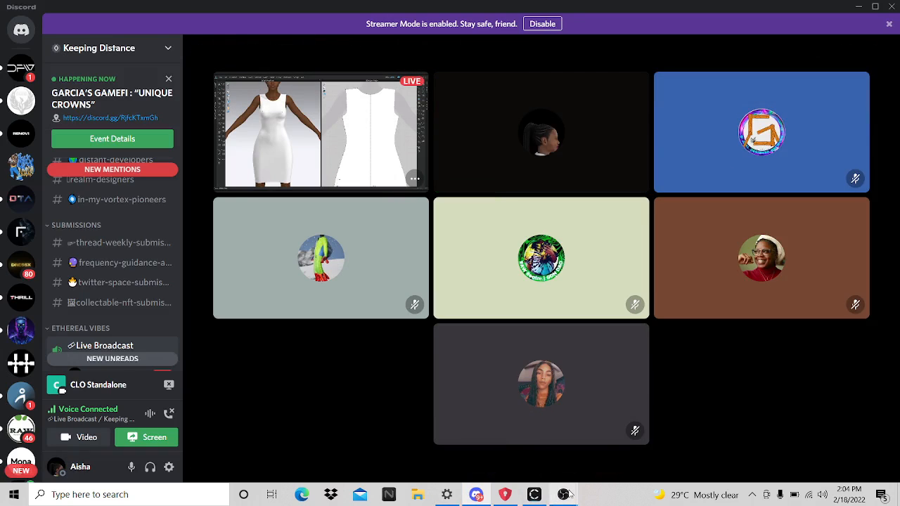
pyautogui.moveTo(574, 490)
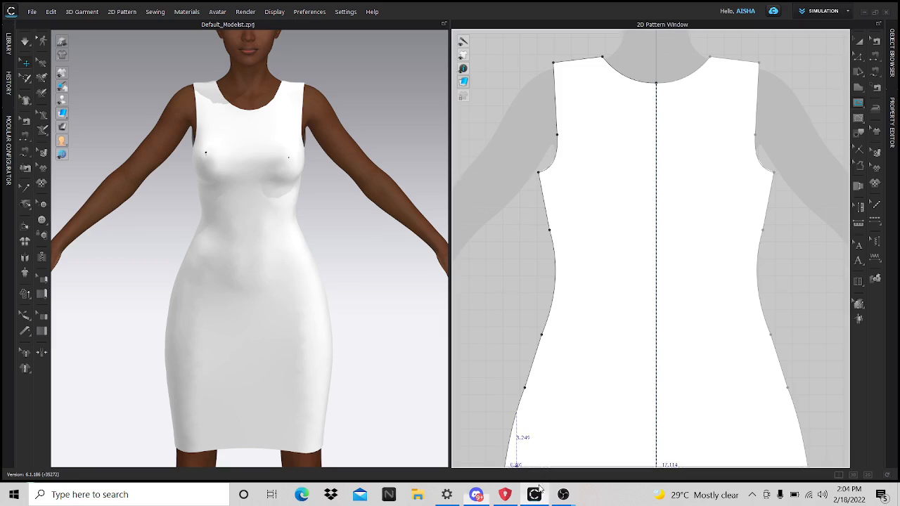
pyautogui.click(533, 494)
# Step: Draw a diagonal internal line about 9.7 in long from the front pattern's underarm corner down to the center line
pyautogui.scroll(3, 626, 221)
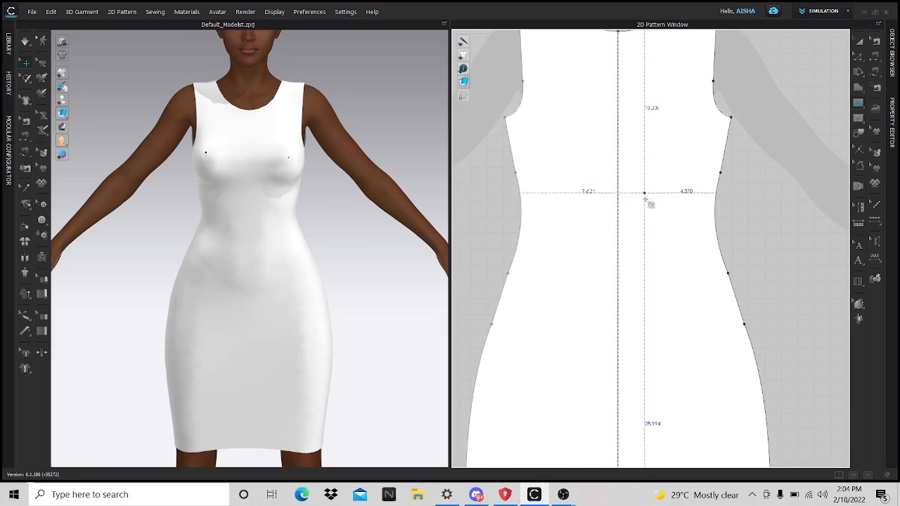
pyautogui.scroll(-2, 651, 234)
pyautogui.scroll(2, 651, 234)
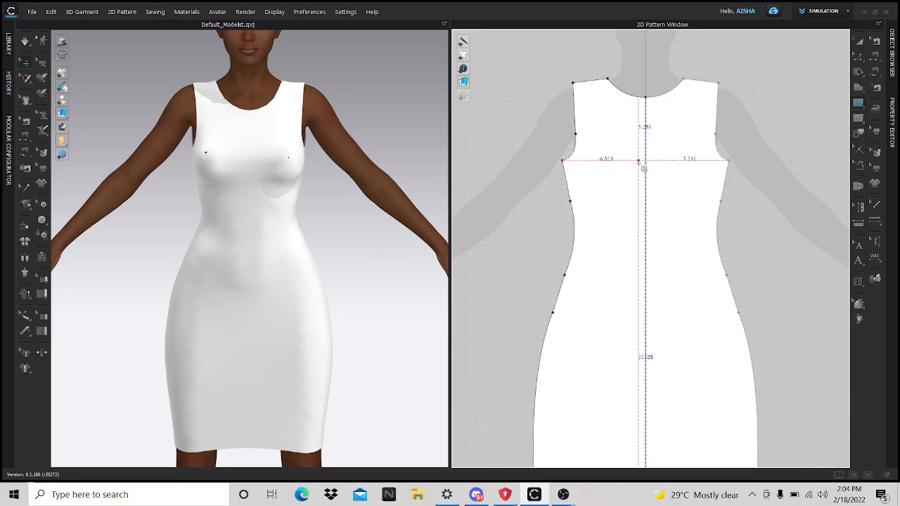
pyautogui.scroll(-3, 642, 194)
pyautogui.scroll(3, 642, 197)
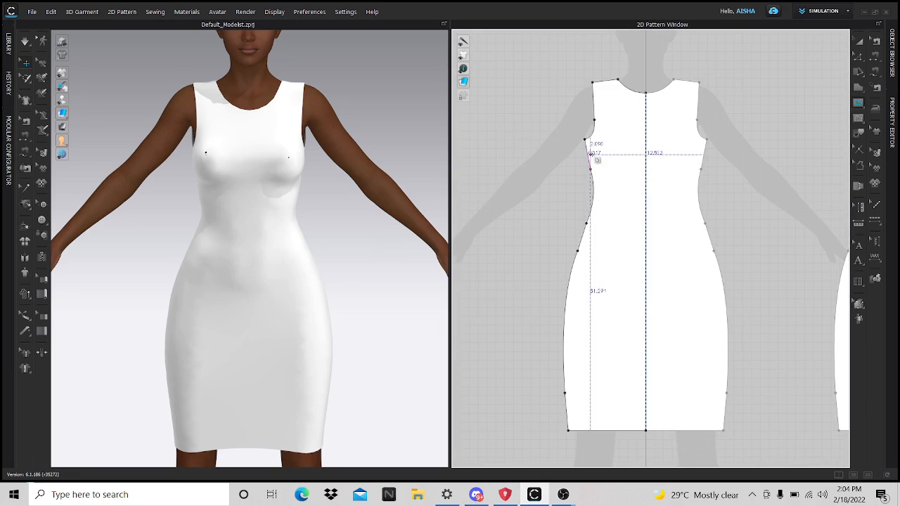
pyautogui.click(585, 139)
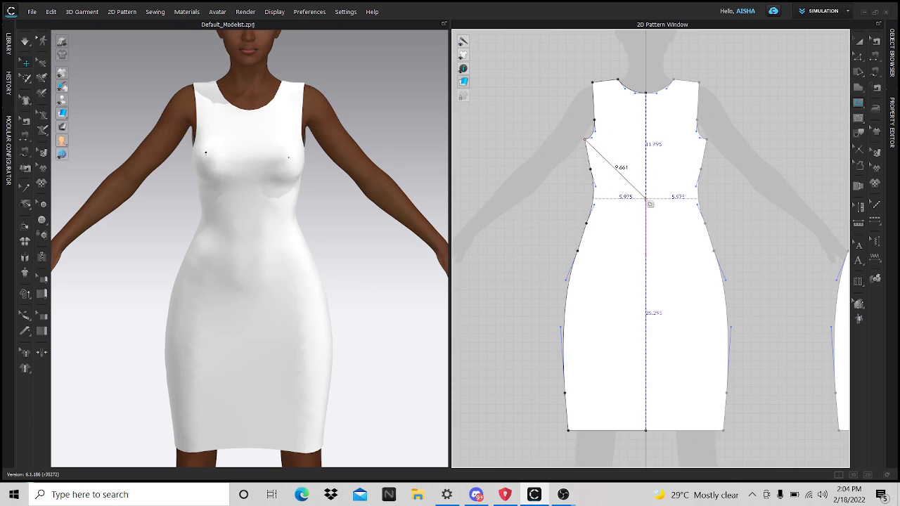
pyautogui.doubleClick(646, 199)
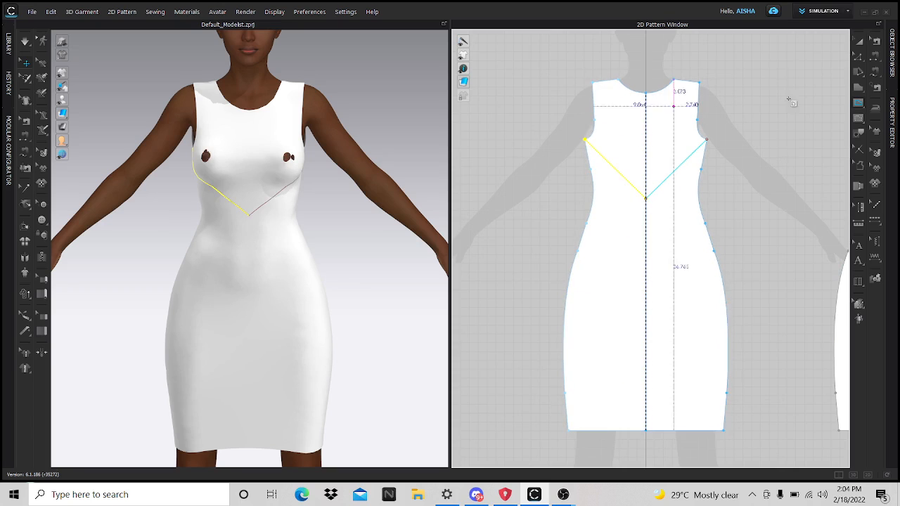
# Step: Examine the V-shaped internal line on the front pattern and up close under the bust on the avatar
pyautogui.scroll(3, 627, 237)
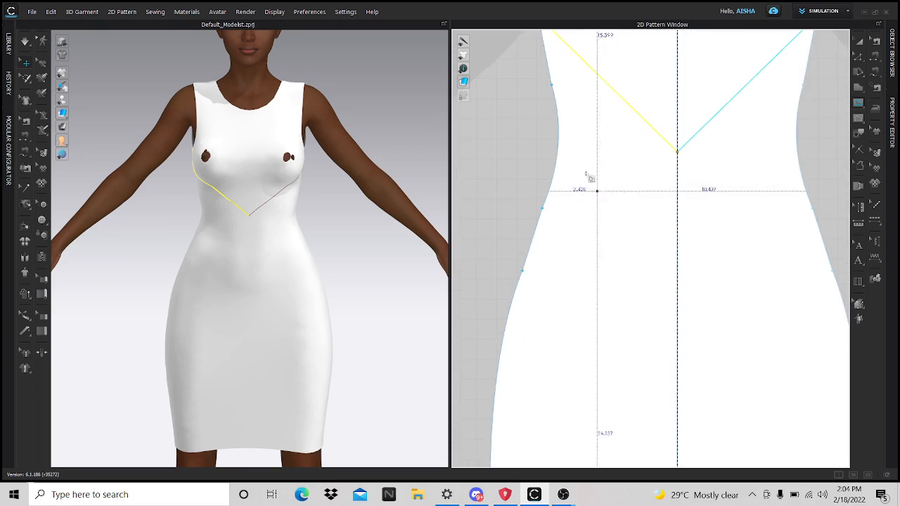
pyautogui.scroll(-3, 610, 241)
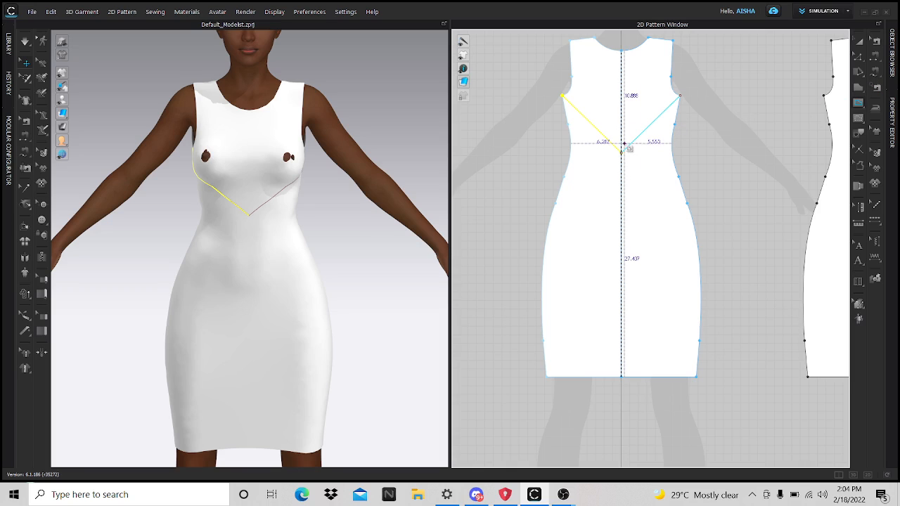
pyautogui.scroll(-3, 623, 147)
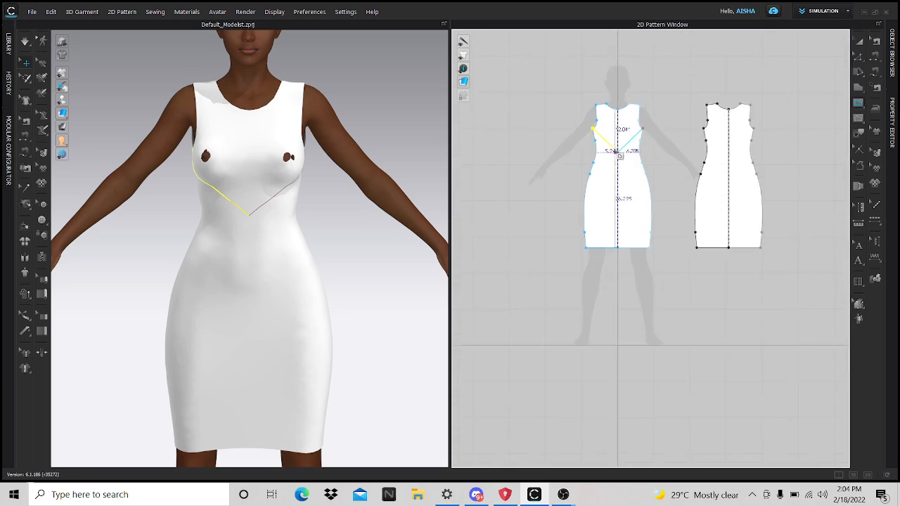
pyautogui.scroll(4, 572, 172)
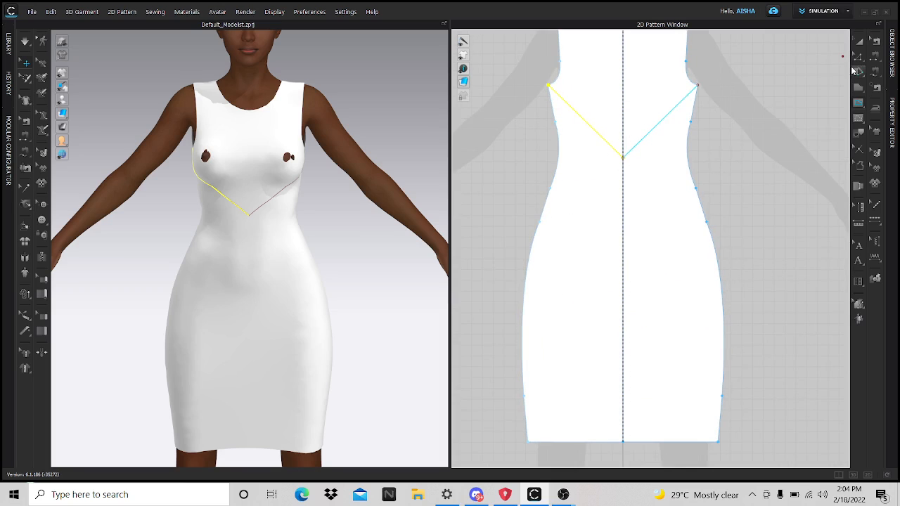
pyautogui.scroll(-2, 580, 138)
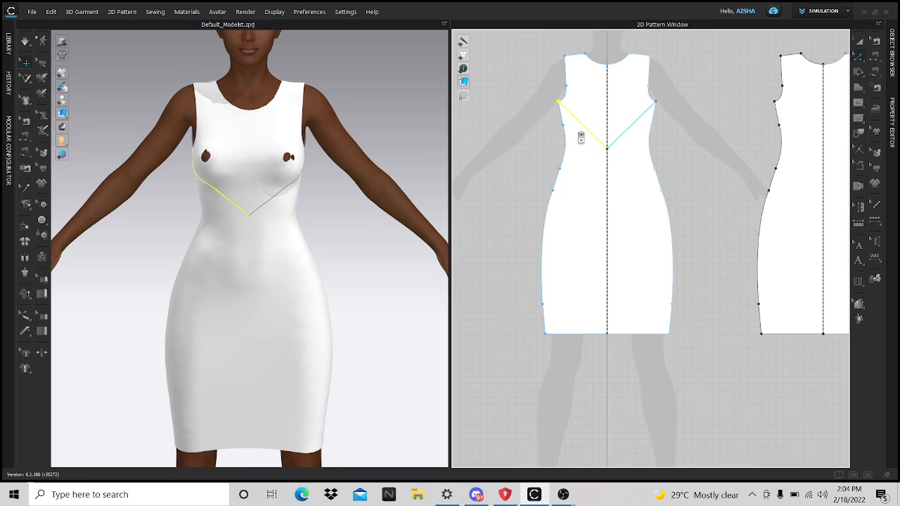
pyautogui.moveTo(248, 240); pyautogui.dragTo(258, 178, button='right')
pyautogui.scroll(-2, 274, 184)
pyautogui.scroll(5, 285, 192)
pyautogui.moveTo(294, 167); pyautogui.dragTo(320, 309, button='middle')
pyautogui.scroll(8, 321, 283)
pyautogui.moveTo(367, 280); pyautogui.dragTo(215, 250, button='middle')
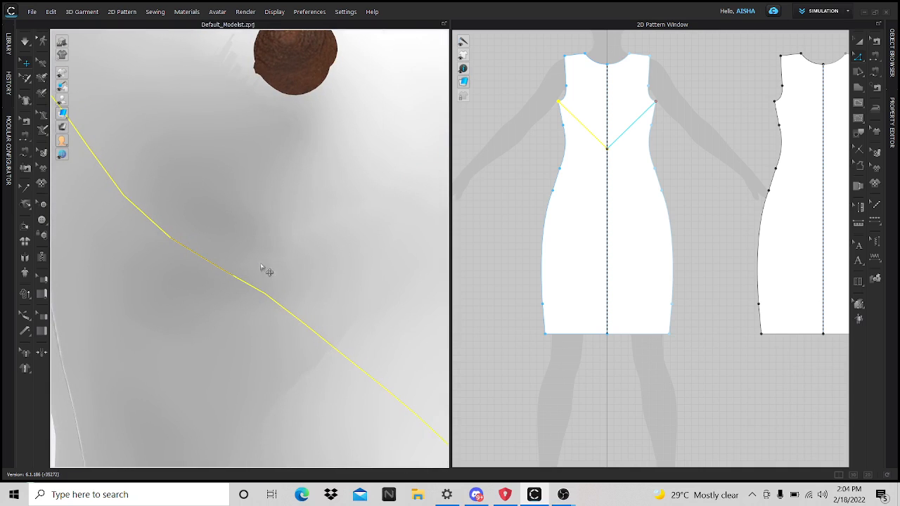
# Step: Move the internal line's outer endpoint from the underarm corner down along the side seam, then check the shallower V on the avatar
pyautogui.scroll(-1, 583, 214)
pyautogui.scroll(5, 587, 198)
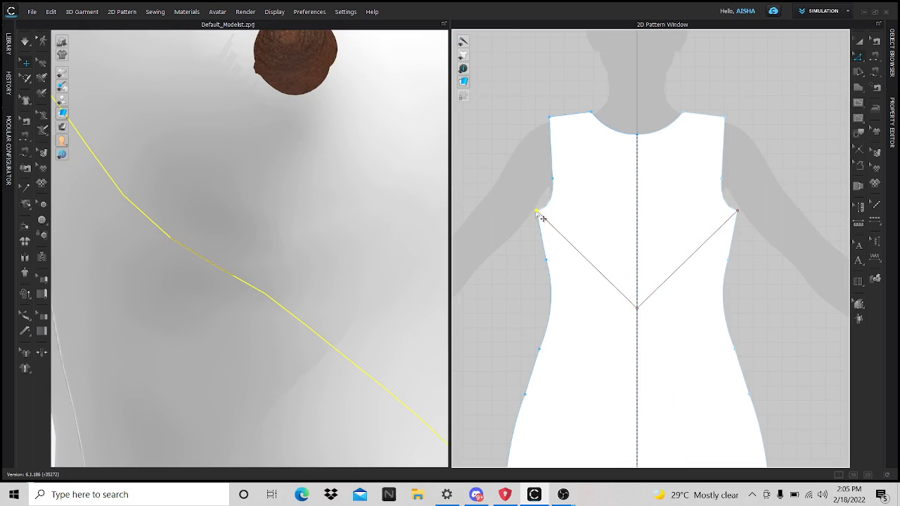
pyautogui.moveTo(543, 219); pyautogui.dragTo(552, 258)
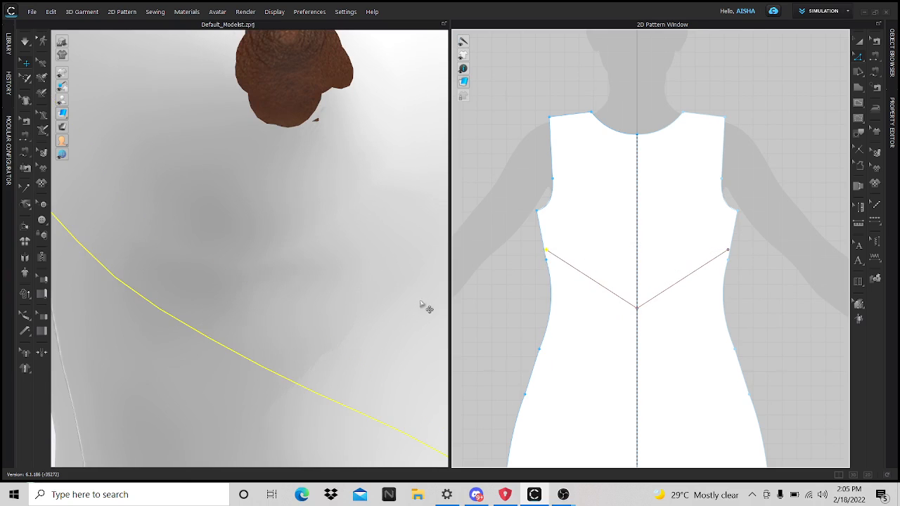
pyautogui.scroll(-3, 422, 305)
pyautogui.scroll(-4, 462, 298)
pyautogui.moveTo(301, 321); pyautogui.dragTo(330, 302, button='right')
pyautogui.scroll(3, 653, 259)
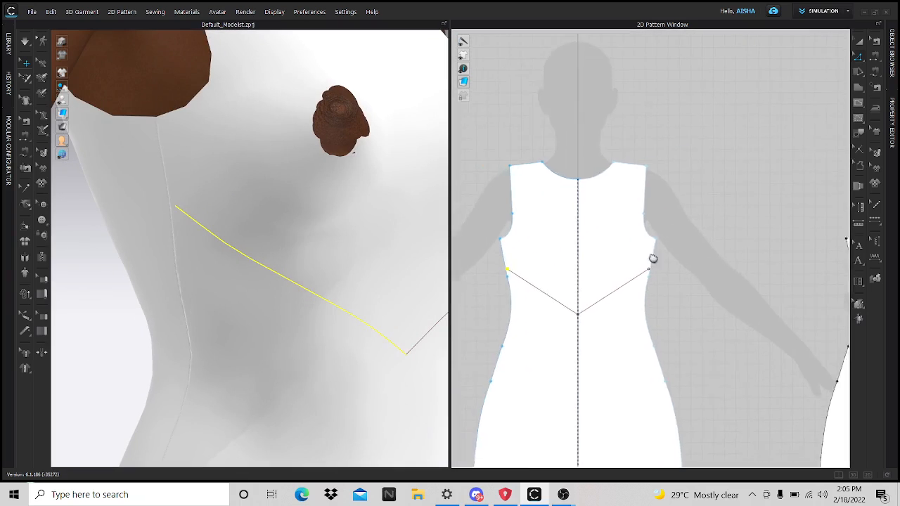
# Step: Nudge the internal line's outer endpoint outward onto the front pattern's side seam
pyautogui.scroll(5, 653, 258)
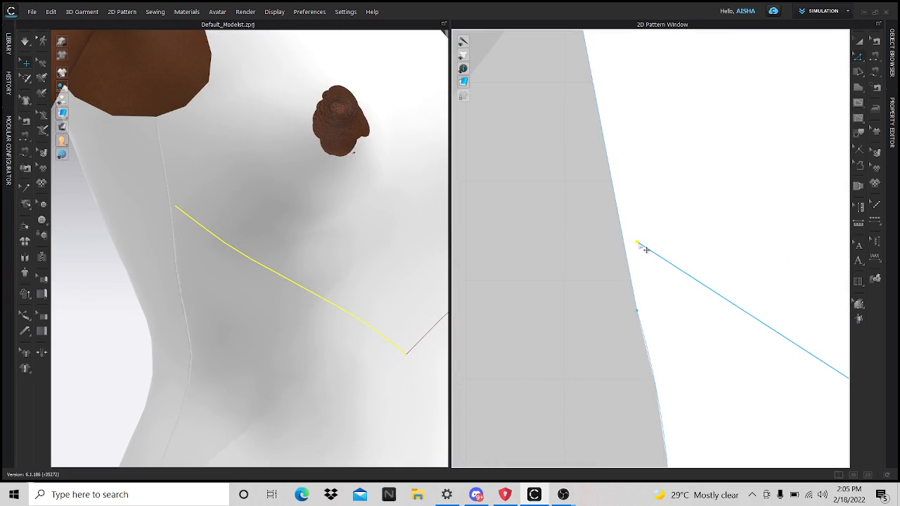
pyautogui.moveTo(637, 242)
pyautogui.mouseDown()
pyautogui.moveTo(623, 242)
pyautogui.moveTo(631, 243)
pyautogui.mouseUp()
pyautogui.scroll(-10, 598, 284)
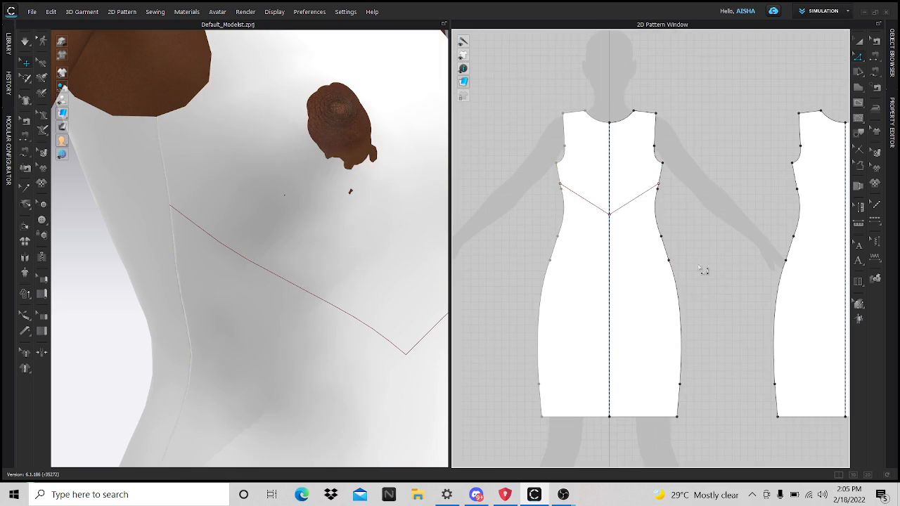
# Step: Offset the internal line downward at 5 in intervals, in reverse direction and extended to the pattern outline, adding three lower rows
pyautogui.scroll(6, 702, 270)
pyautogui.scroll(-5, 731, 140)
pyautogui.scroll(3, 685, 177)
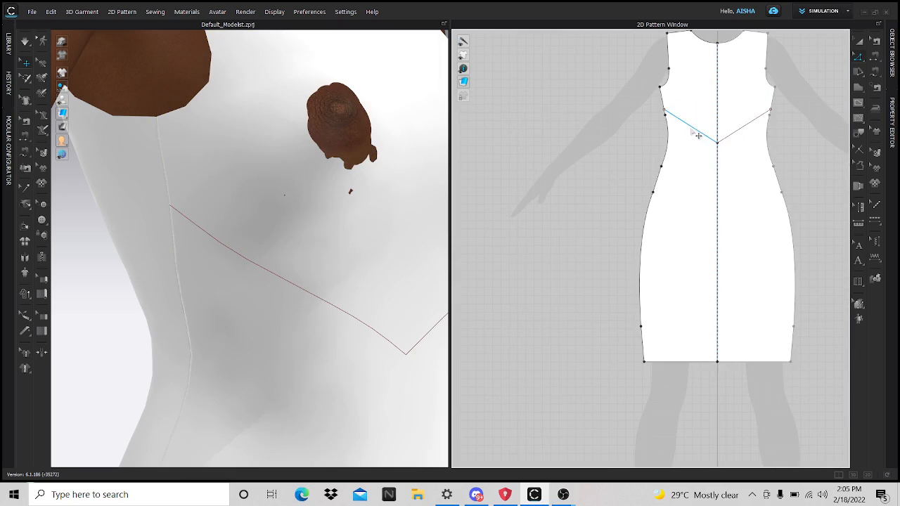
pyautogui.click(701, 133)
pyautogui.rightClick(695, 128)
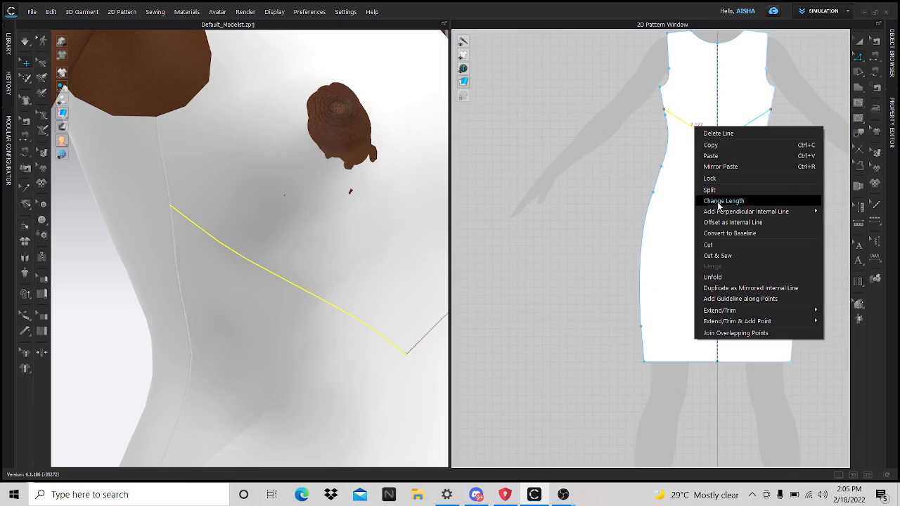
pyautogui.click(721, 225)
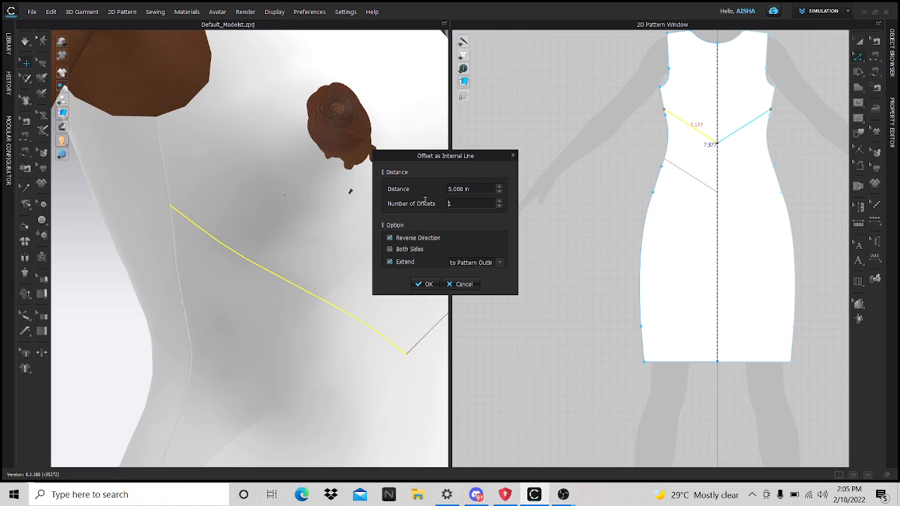
pyautogui.write('33')
pyautogui.click(425, 284)
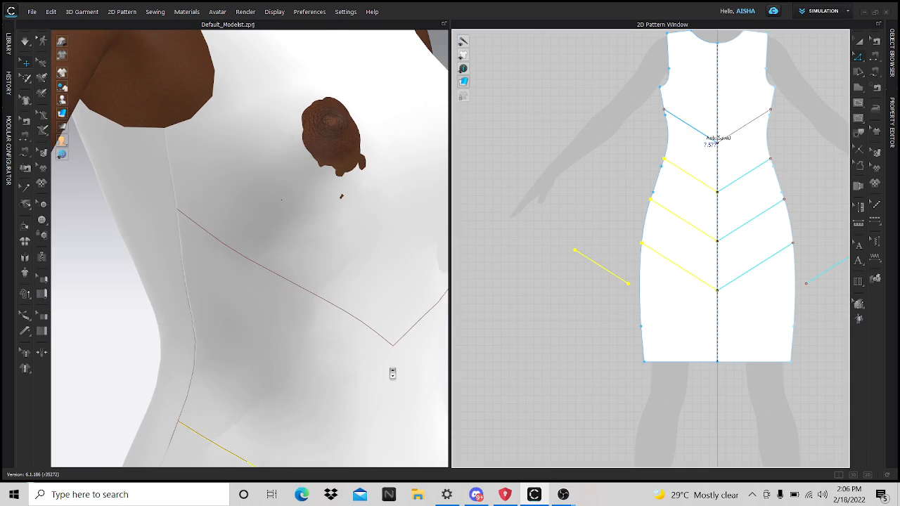
# Step: Delete the stray offset line lying outside the front pattern beside the hip
pyautogui.scroll(-8, 389, 372)
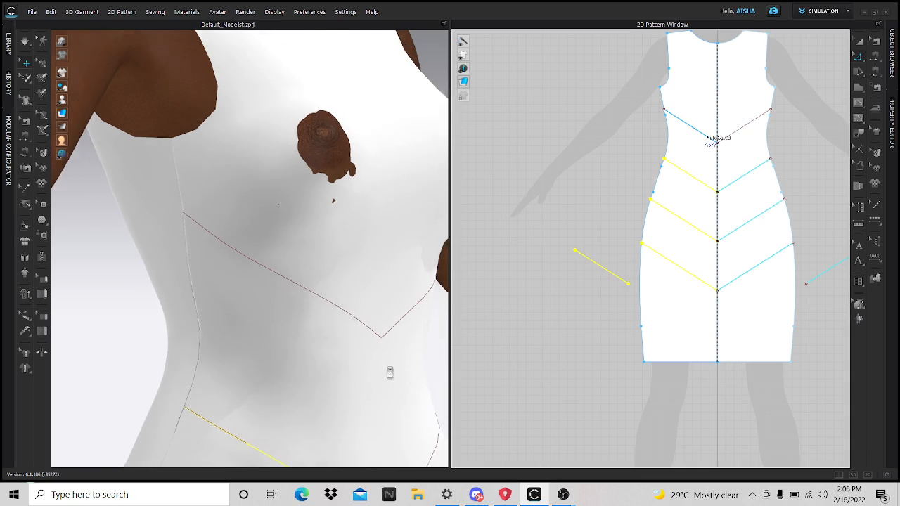
pyautogui.moveTo(377, 311); pyautogui.dragTo(394, 331, button='right')
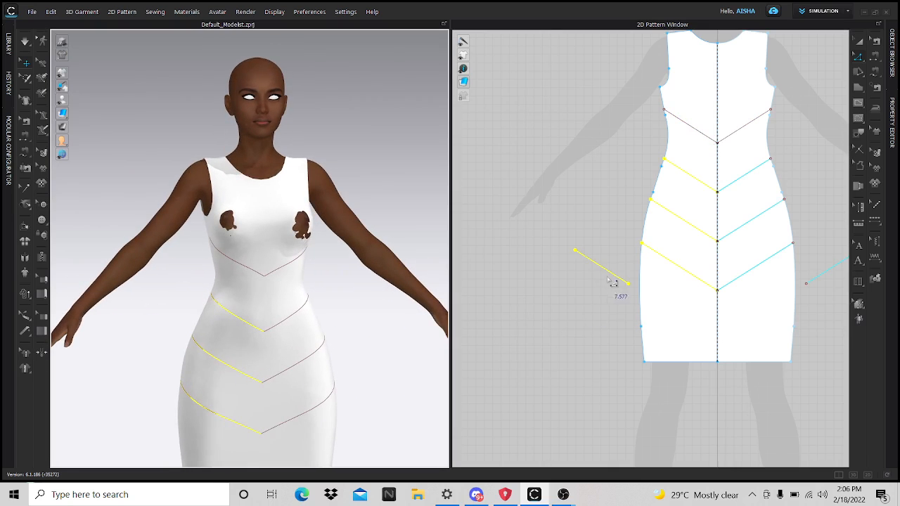
pyautogui.scroll(5, 609, 278)
pyautogui.click(611, 266)
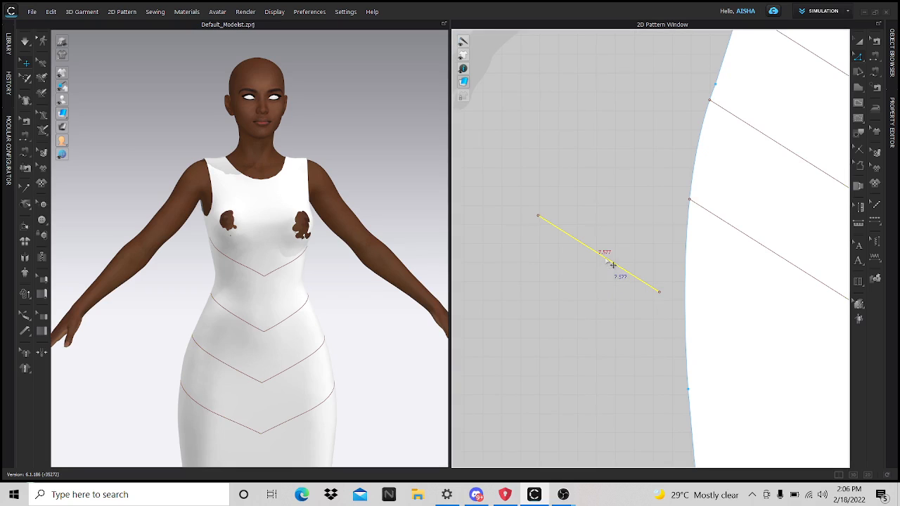
pyautogui.press('Delete')
pyautogui.scroll(-8, 594, 267)
pyautogui.scroll(3, 586, 261)
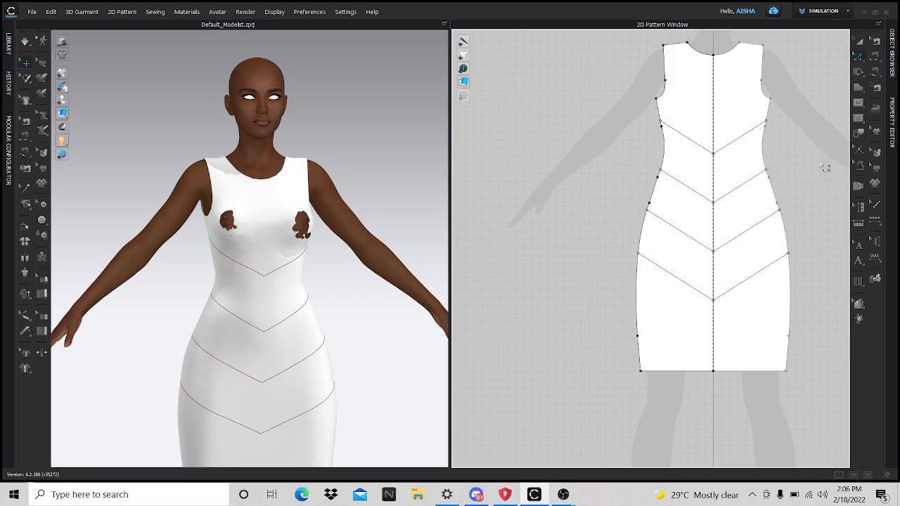
pyautogui.scroll(-3, 265, 317)
pyautogui.moveTo(372, 341); pyautogui.dragTo(345, 330, button='right')
pyautogui.moveTo(328, 377); pyautogui.dragTo(343, 379, button='right')
pyautogui.scroll(-3, 650, 329)
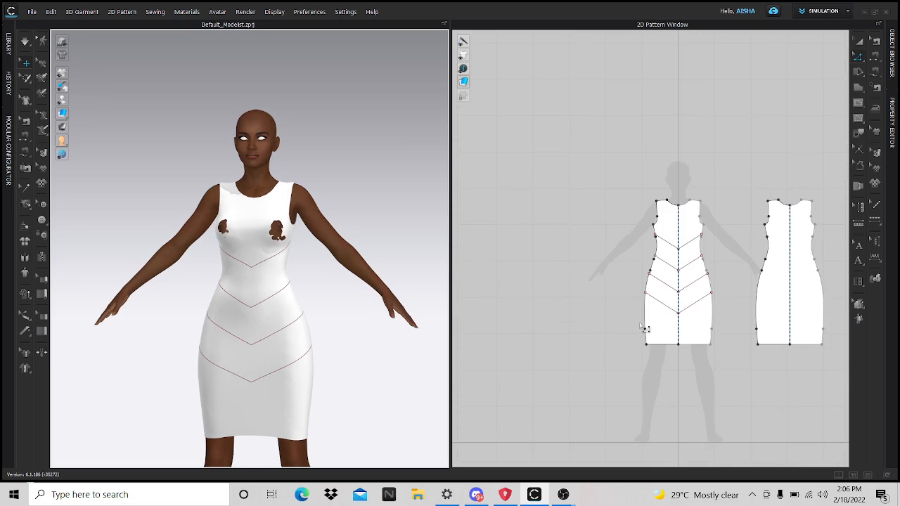
pyautogui.scroll(5, 683, 263)
pyautogui.click(858, 86)
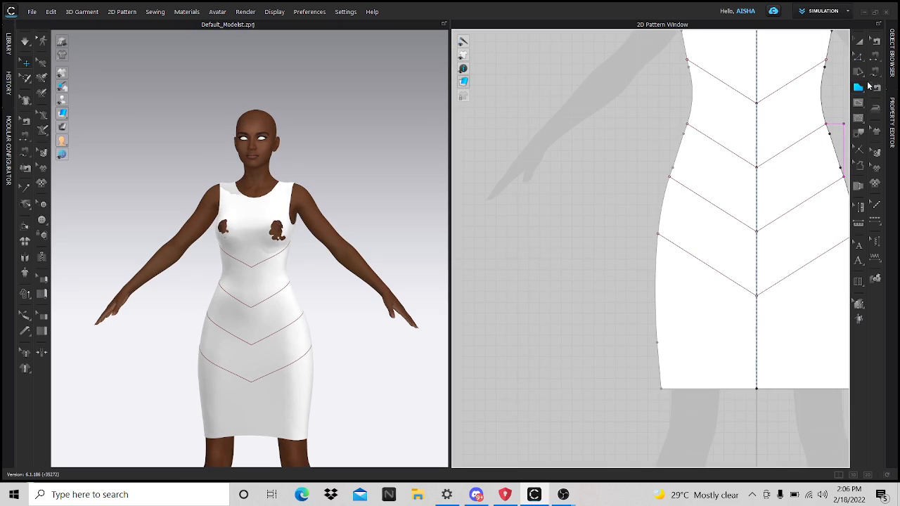
pyautogui.scroll(-3, 556, 287)
pyautogui.scroll(2, 557, 148)
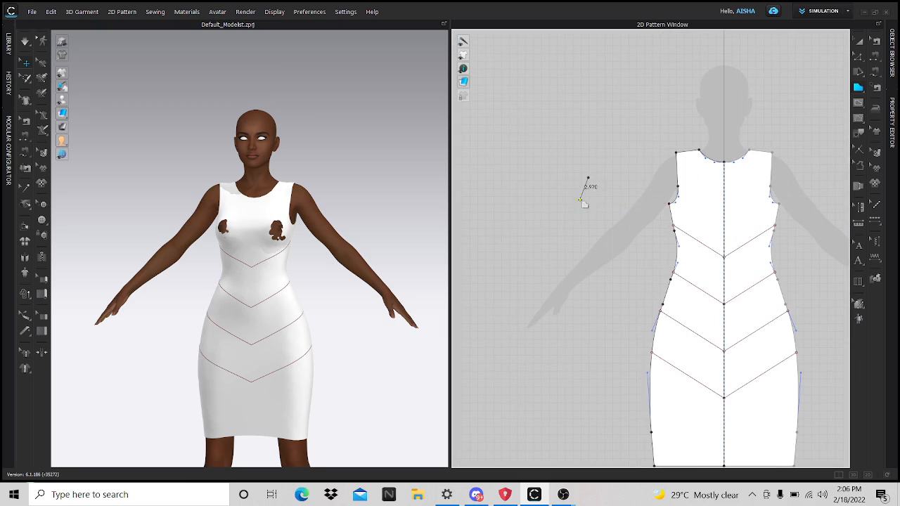
pyautogui.scroll(-2, 585, 196)
pyautogui.scroll(5, 582, 202)
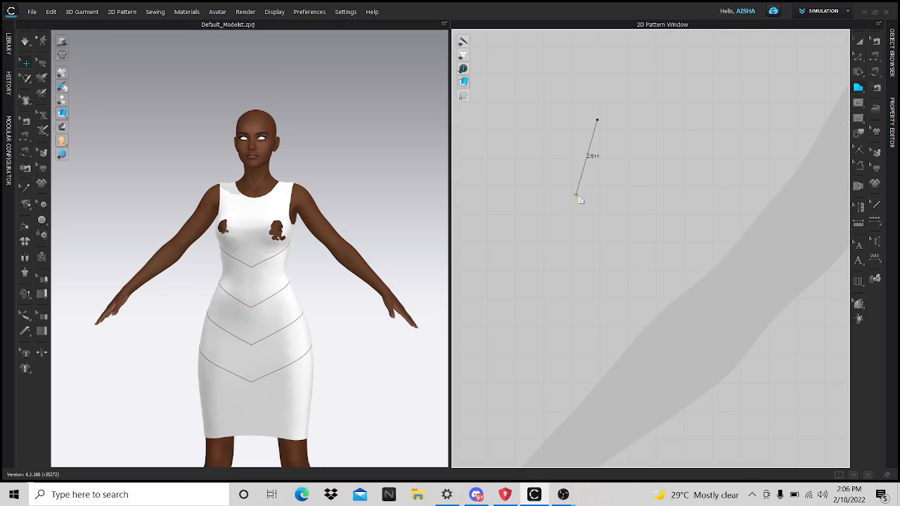
pyautogui.click(573, 190)
pyautogui.press('Escape')
pyautogui.scroll(-3, 625, 154)
pyautogui.scroll(5, 623, 157)
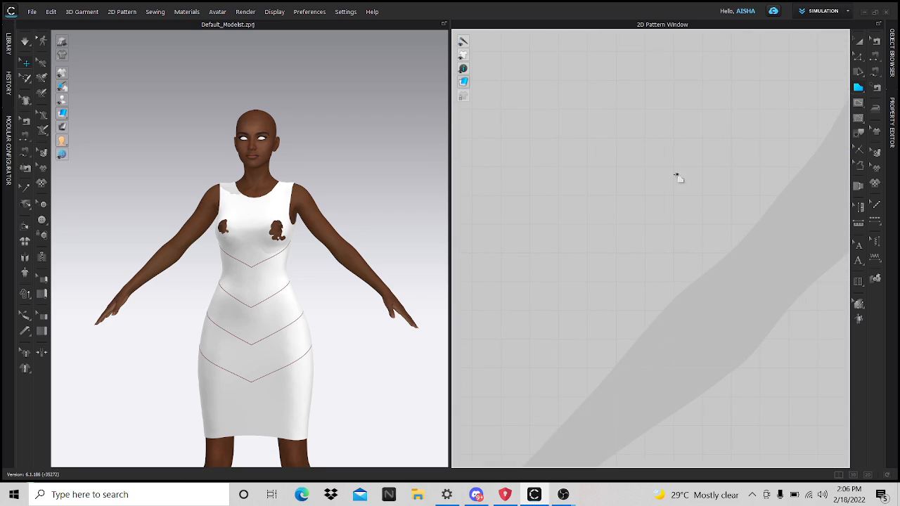
pyautogui.scroll(-2, 631, 213)
pyautogui.scroll(-2, 631, 215)
pyautogui.scroll(-1, 681, 262)
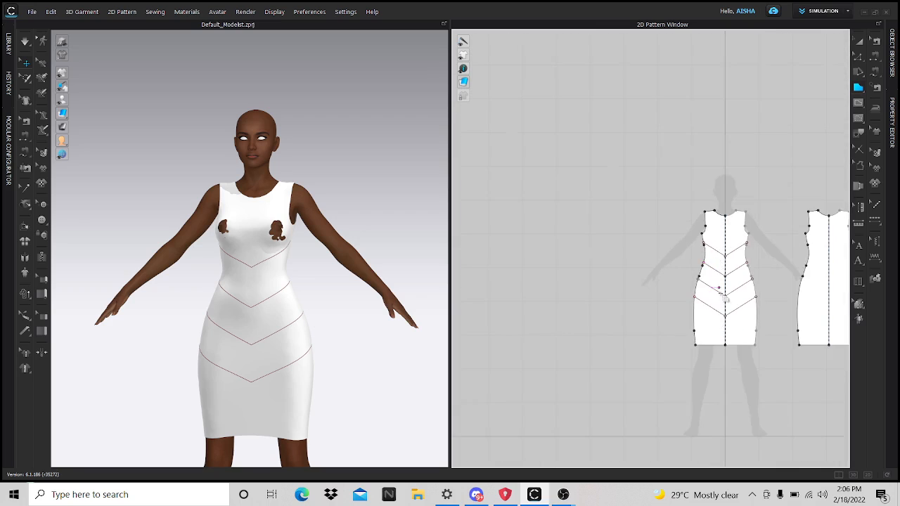
pyautogui.scroll(3, 721, 298)
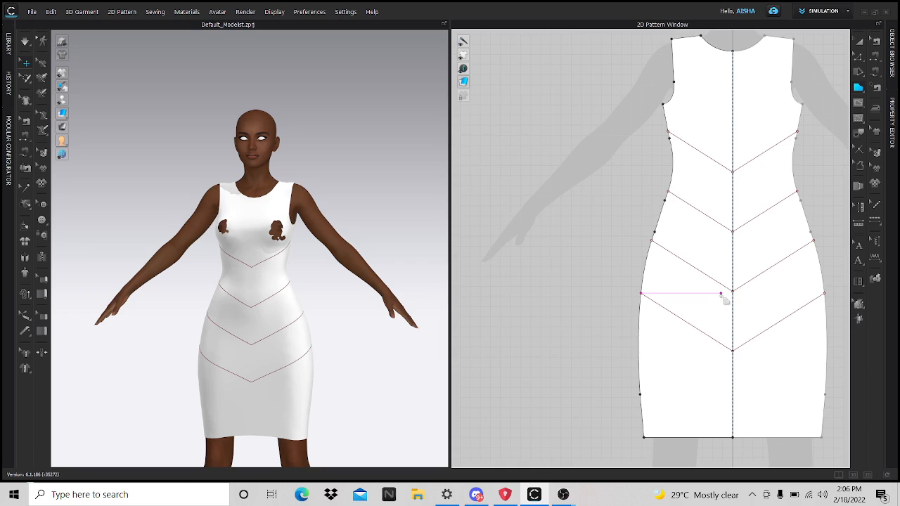
pyautogui.scroll(-1, 722, 298)
pyautogui.scroll(-2, 643, 255)
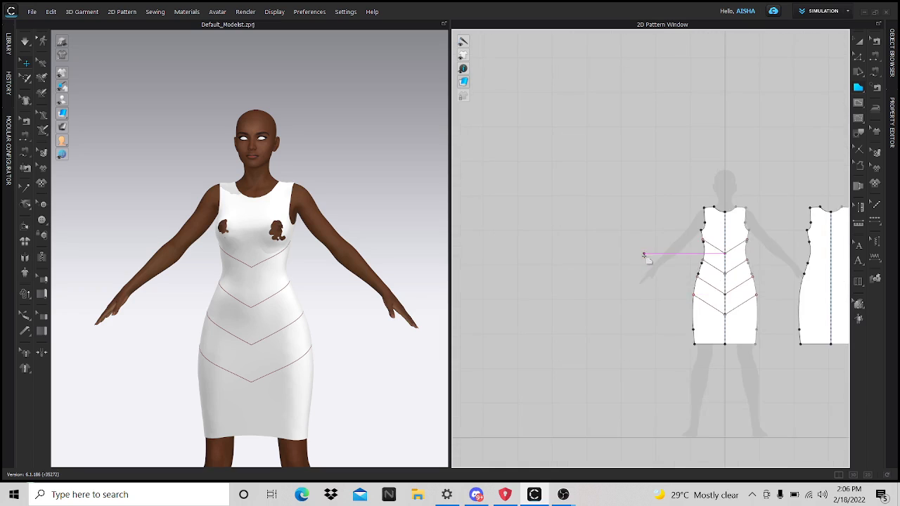
pyautogui.scroll(5, 649, 257)
pyautogui.scroll(-3, 694, 203)
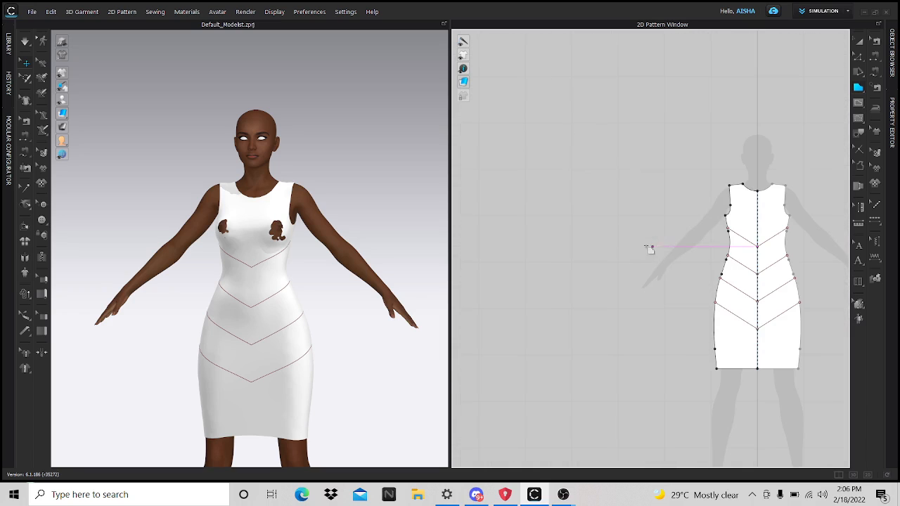
pyautogui.click(603, 186)
pyautogui.click(588, 226)
pyautogui.press('Escape')
pyautogui.click(603, 185)
pyautogui.click(604, 241)
pyautogui.click(666, 241)
pyautogui.moveTo(671, 181); pyautogui.dragTo(663, 187)
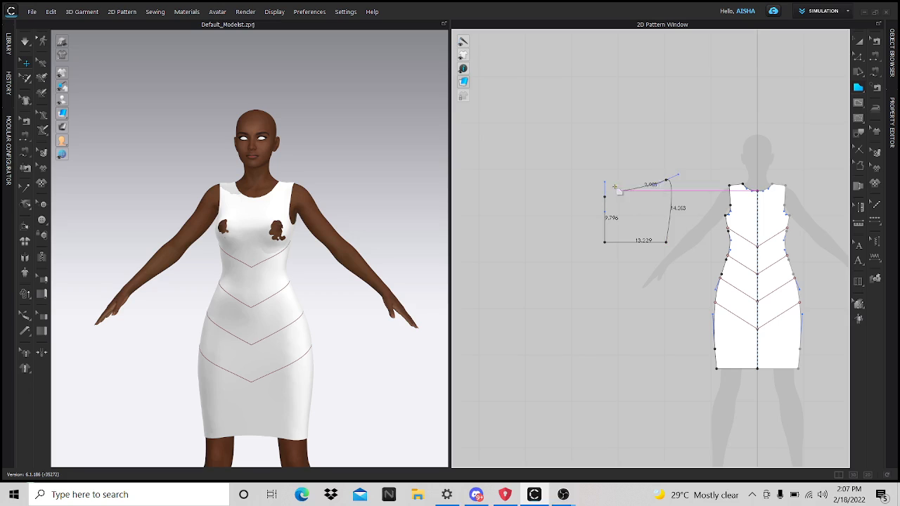
pyautogui.press('Escape')
# Step: Draw a nearly square pattern piece, about 11.7 in wide and 12 in high, in the empty space beside the front pattern
pyautogui.moveTo(601, 190); pyautogui.dragTo(611, 191)
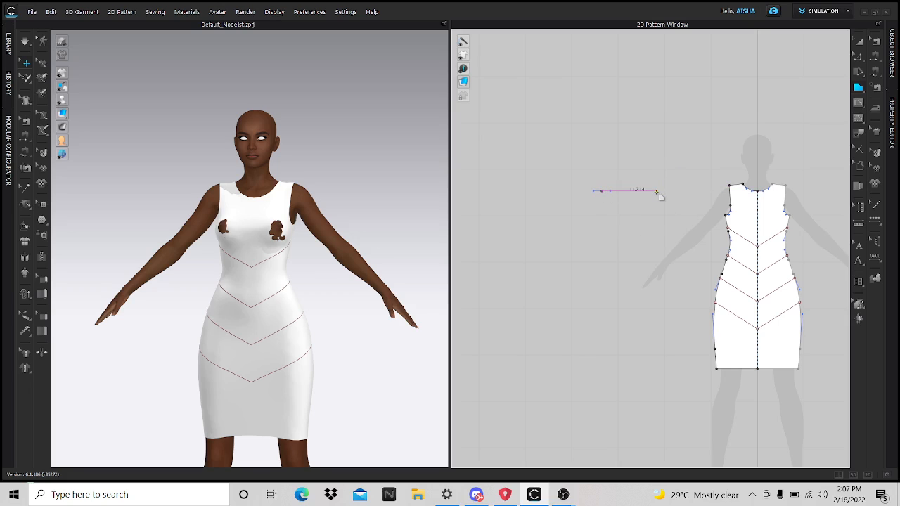
pyautogui.click(657, 191)
pyautogui.click(655, 246)
pyautogui.click(602, 247)
pyautogui.click(601, 191)
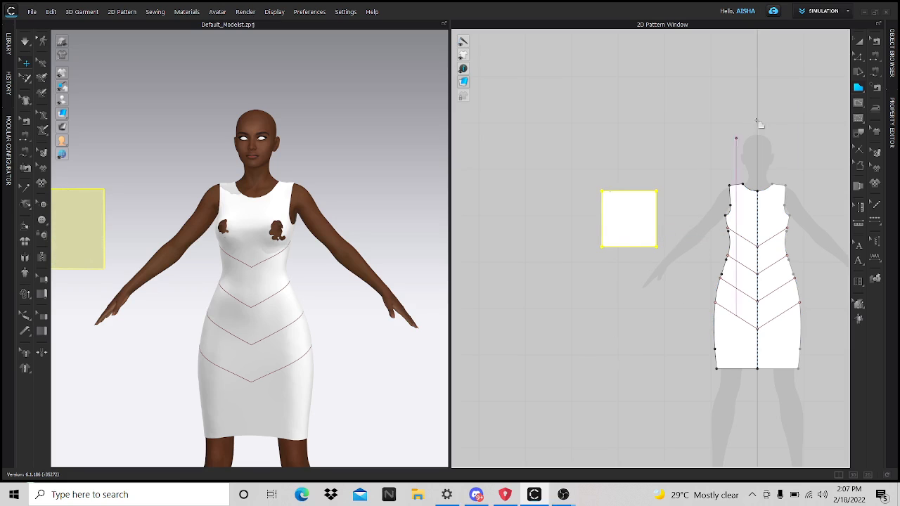
pyautogui.click(859, 56)
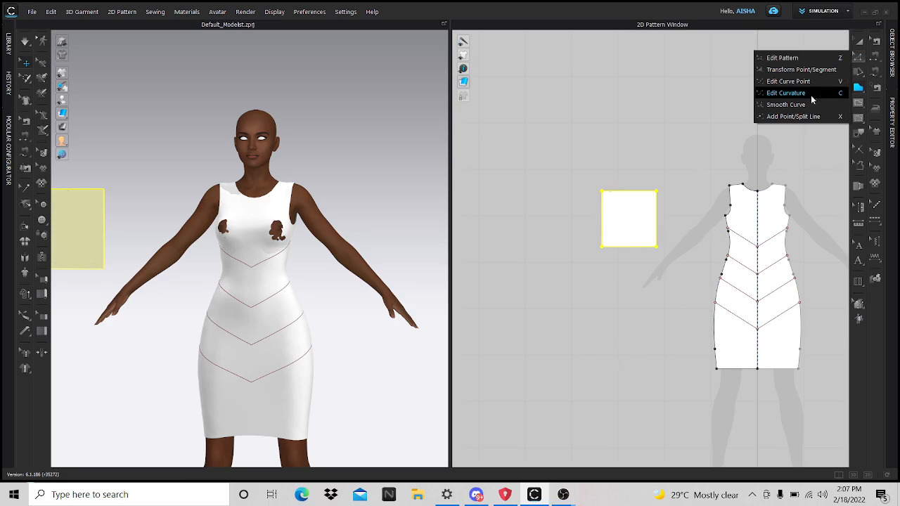
pyautogui.click(802, 58)
pyautogui.click(636, 260)
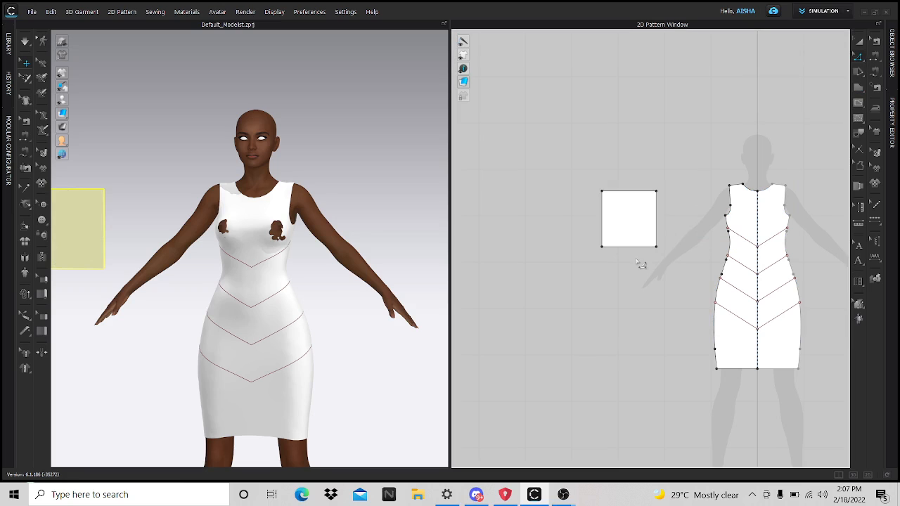
pyautogui.scroll(2, 636, 268)
pyautogui.scroll(2, 636, 267)
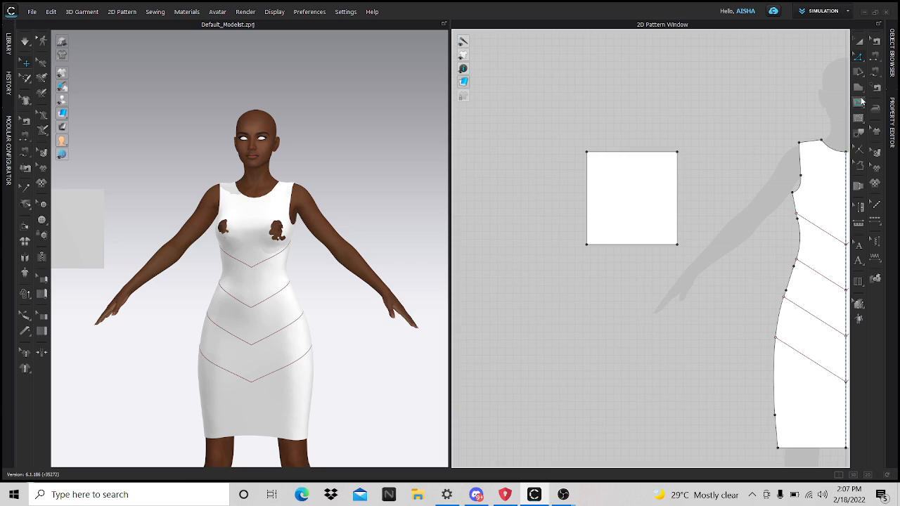
# Step: Draw a diagonal internal line about 8.2 in long across the square piece's lower-right corner, from its right edge to its bottom edge
pyautogui.click(857, 108)
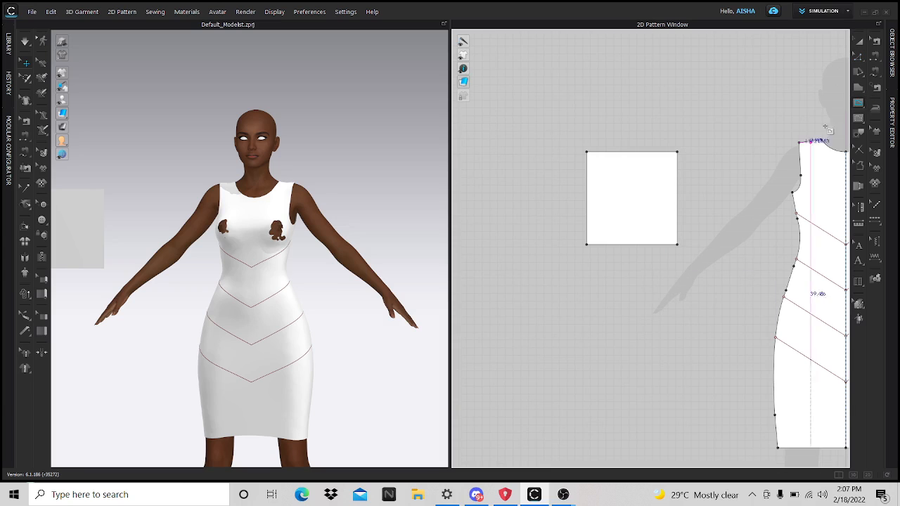
pyautogui.scroll(3, 653, 222)
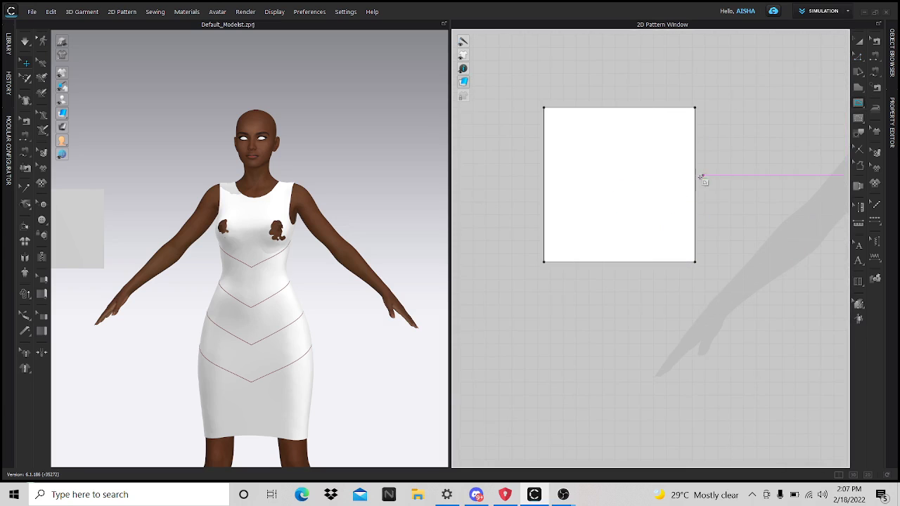
pyautogui.click(694, 189)
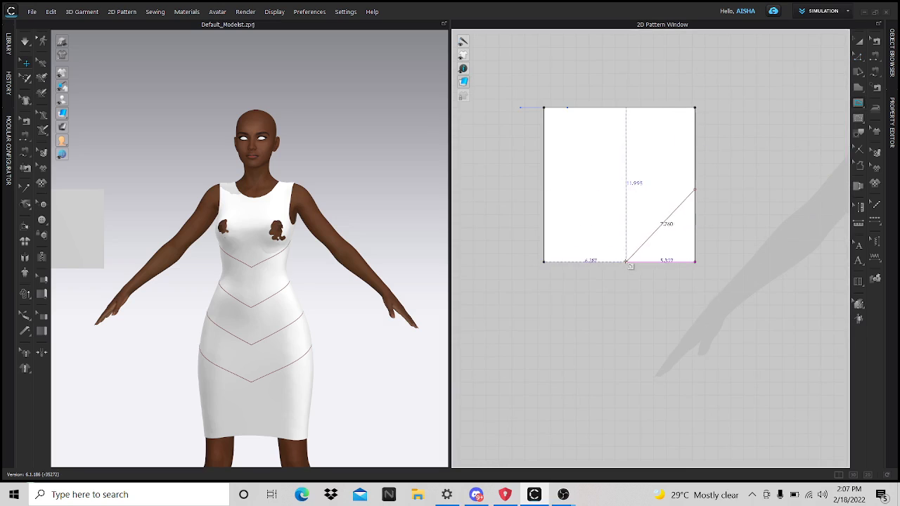
pyautogui.click(624, 262)
pyautogui.press('Escape')
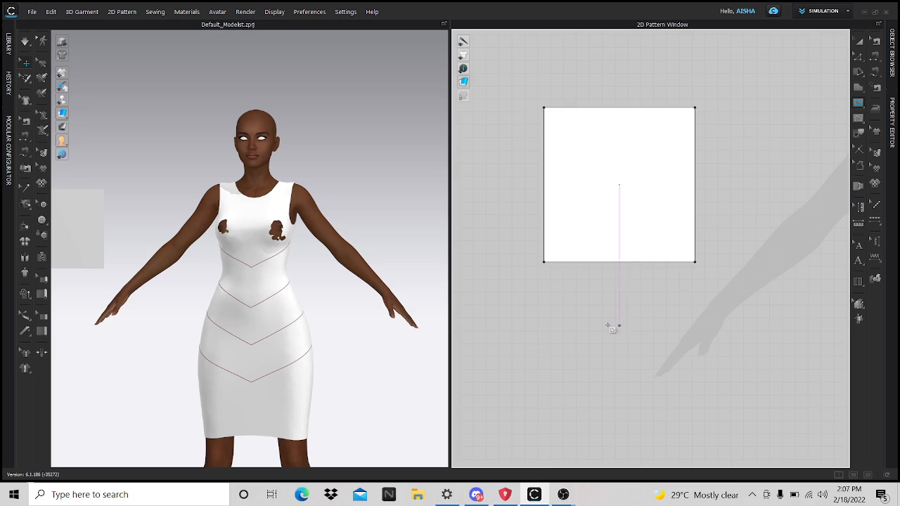
pyautogui.click(695, 190)
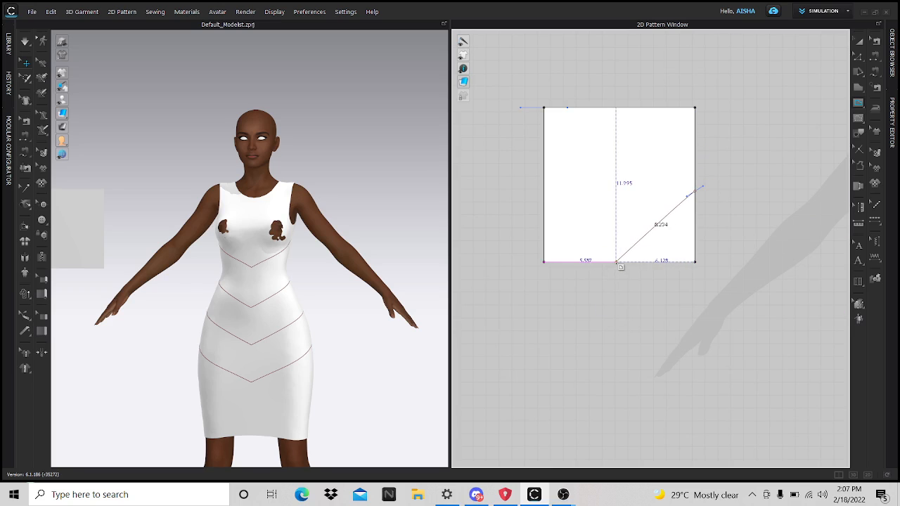
pyautogui.doubleClick(616, 262)
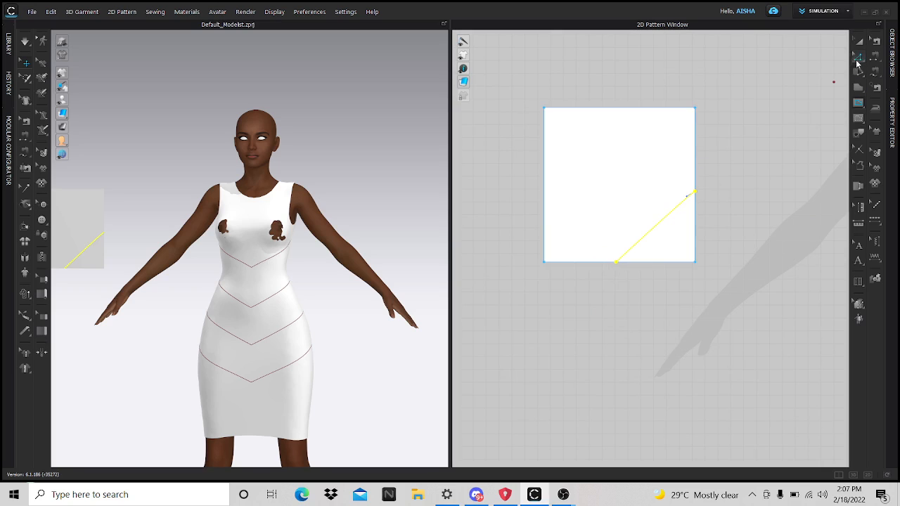
# Step: Cut the square piece along the diagonal internal line and delete the triangular corner piece
pyautogui.click(857, 62)
pyautogui.click(773, 58)
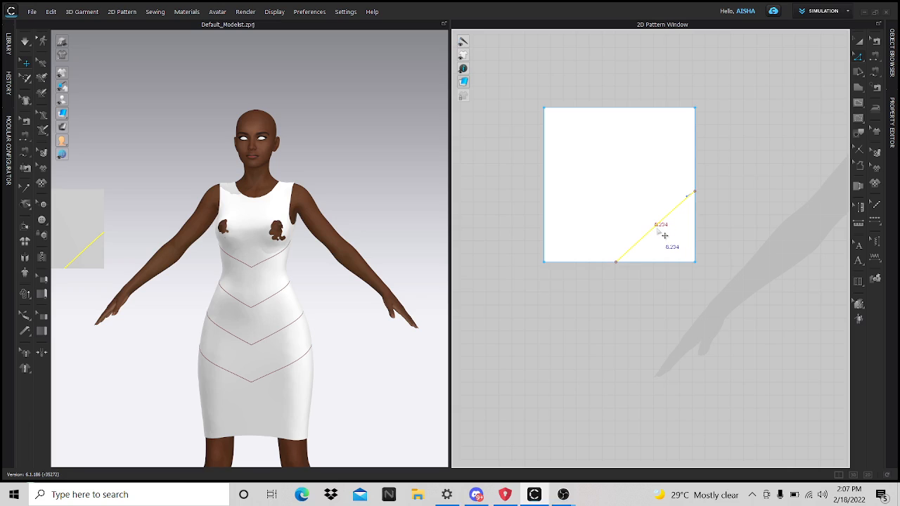
pyautogui.rightClick(660, 231)
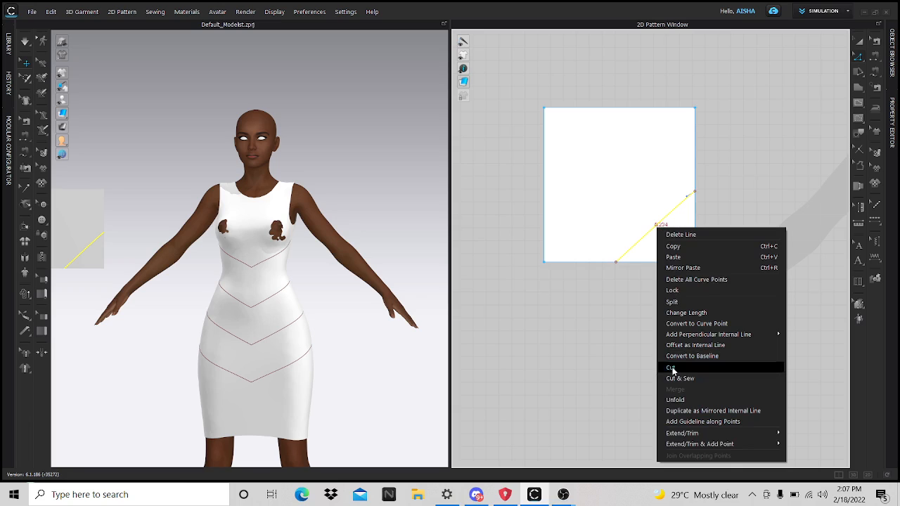
pyautogui.click(671, 368)
pyautogui.click(690, 253)
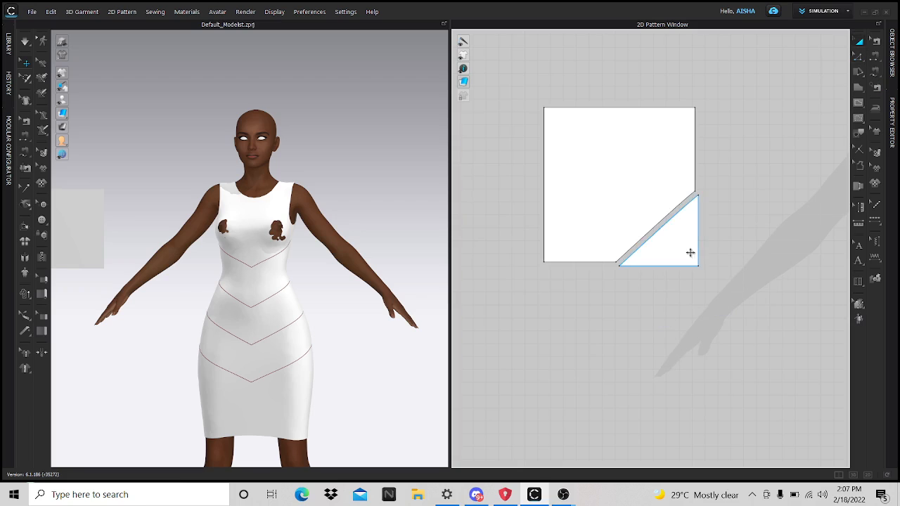
pyautogui.click(688, 252)
pyautogui.press('Delete')
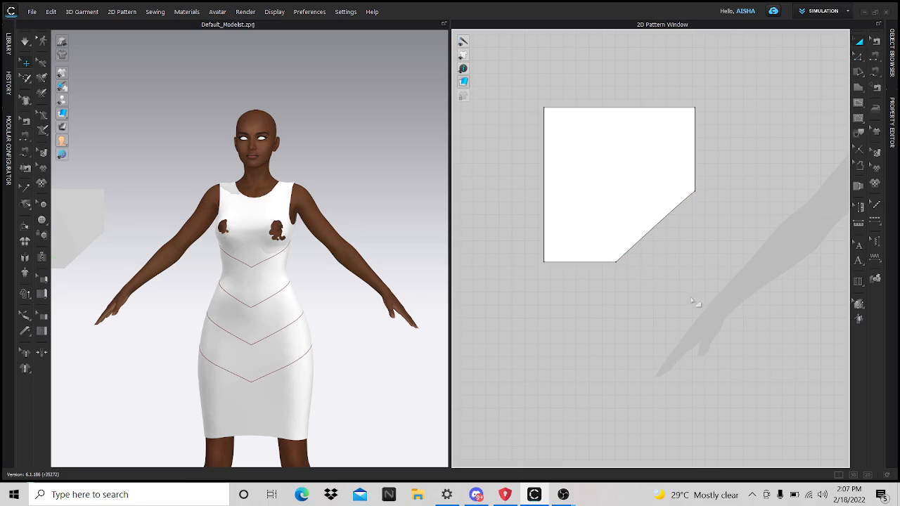
# Step: Use Smooth Curve to replace the piece's left and bottom sides with one outward curve from the top-left corner to the lower point
pyautogui.click(858, 51)
pyautogui.click(785, 104)
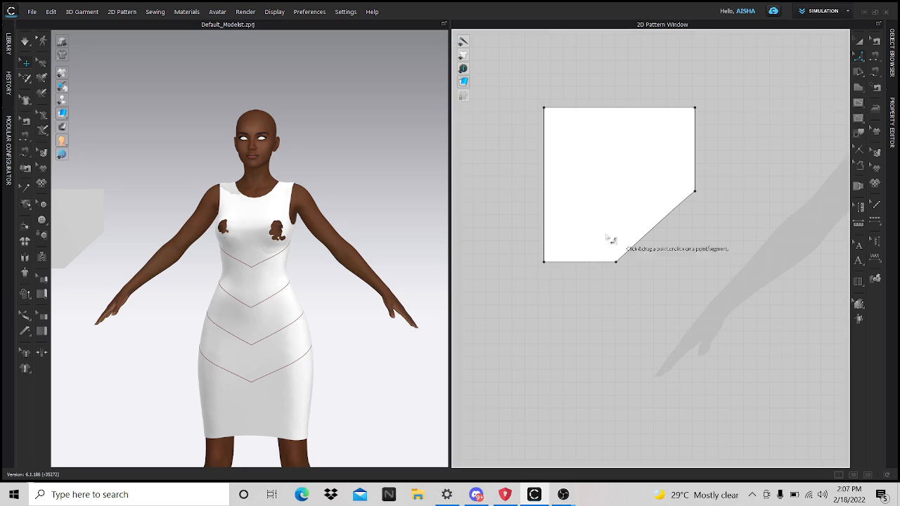
pyautogui.click(536, 108)
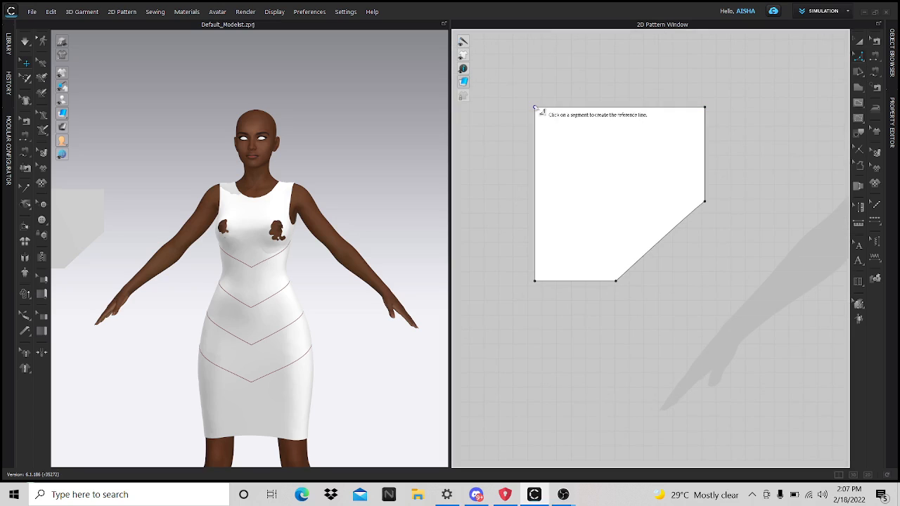
pyautogui.click(616, 280)
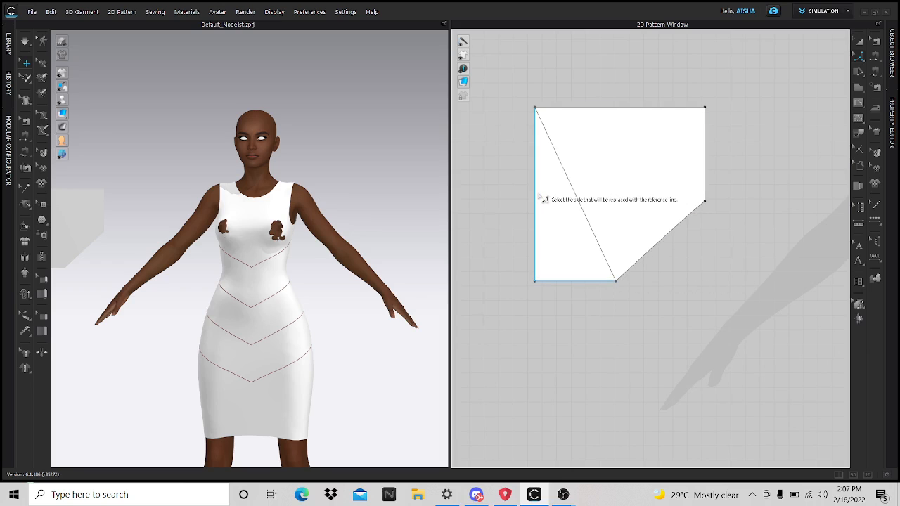
pyautogui.click(536, 198)
pyautogui.moveTo(586, 213); pyautogui.dragTo(566, 234)
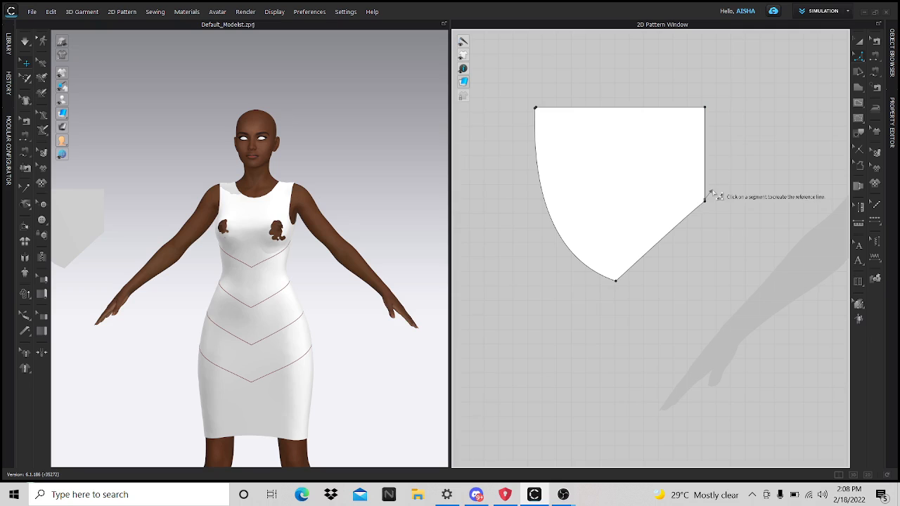
# Step: Undo the small rounding at the new piece's top-left corner
pyautogui.press('Escape')
pyautogui.scroll(-5, 552, 105)
pyautogui.scroll(7, 552, 102)
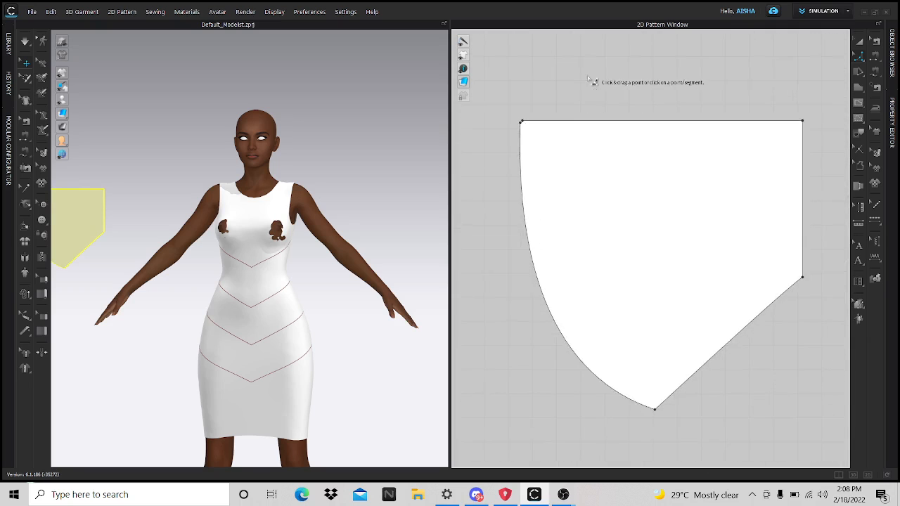
pyautogui.scroll(6, 552, 179)
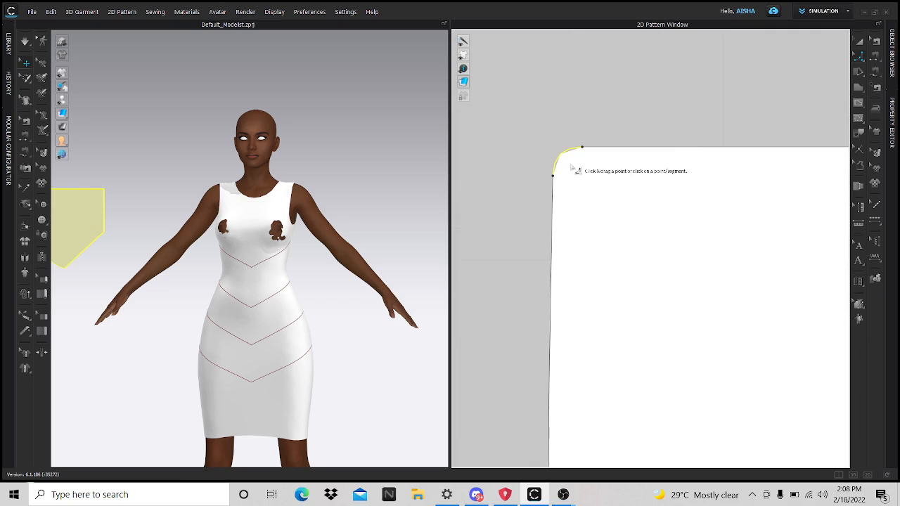
pyautogui.hotkey('ctrl', 'z')
pyautogui.scroll(-2, 550, 120)
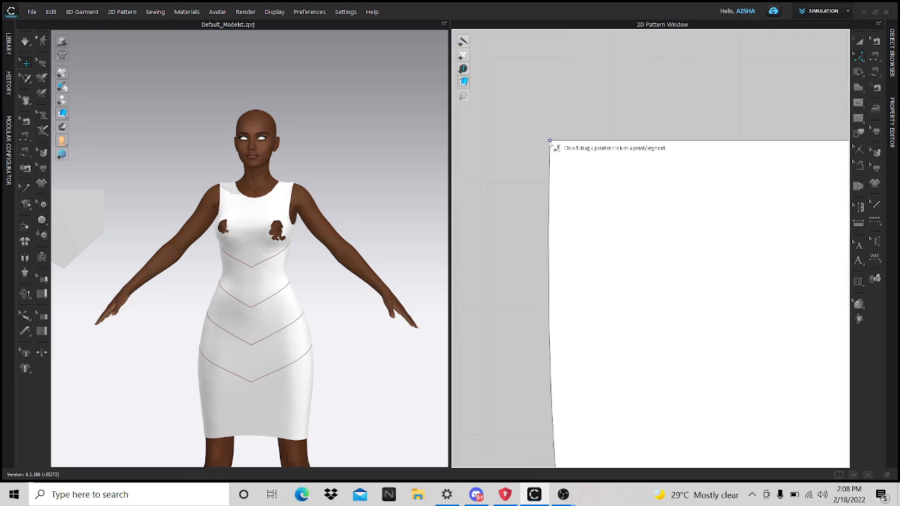
# Step: Smooth the piece's top and right sides into one outward curve from the top-left corner to the upper end of the diagonal edge
pyautogui.scroll(-3, 549, 142)
pyautogui.click(551, 141)
pyautogui.scroll(-4, 551, 141)
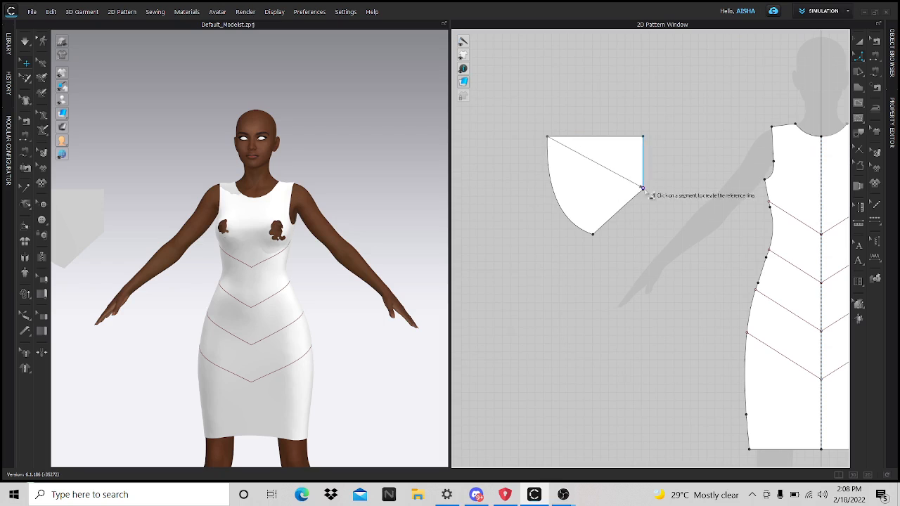
pyautogui.click(642, 190)
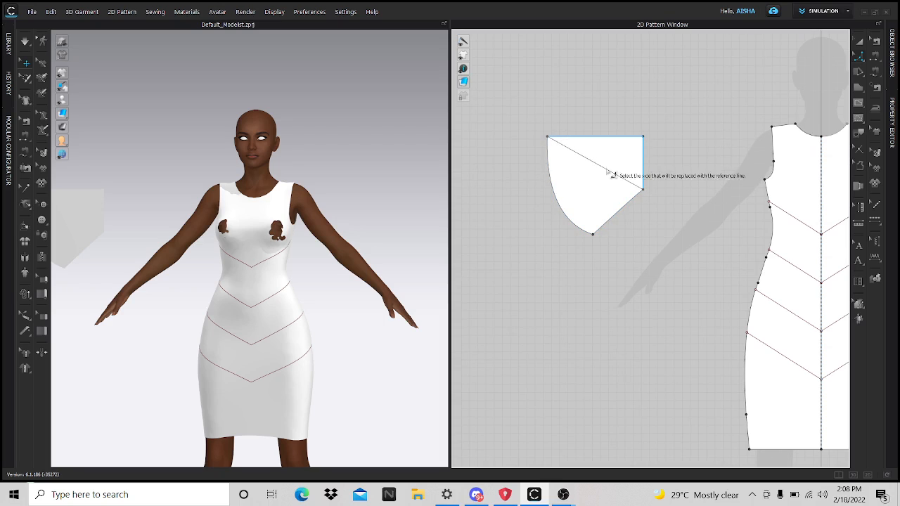
pyautogui.click(637, 141)
pyautogui.moveTo(609, 181); pyautogui.dragTo(615, 156)
pyautogui.scroll(-7, 619, 263)
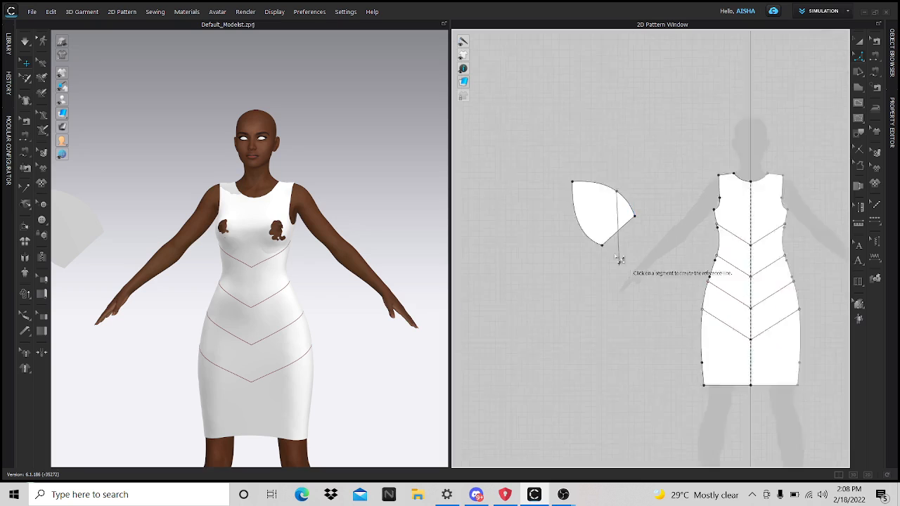
pyautogui.scroll(8, 615, 224)
pyautogui.scroll(-6, 617, 284)
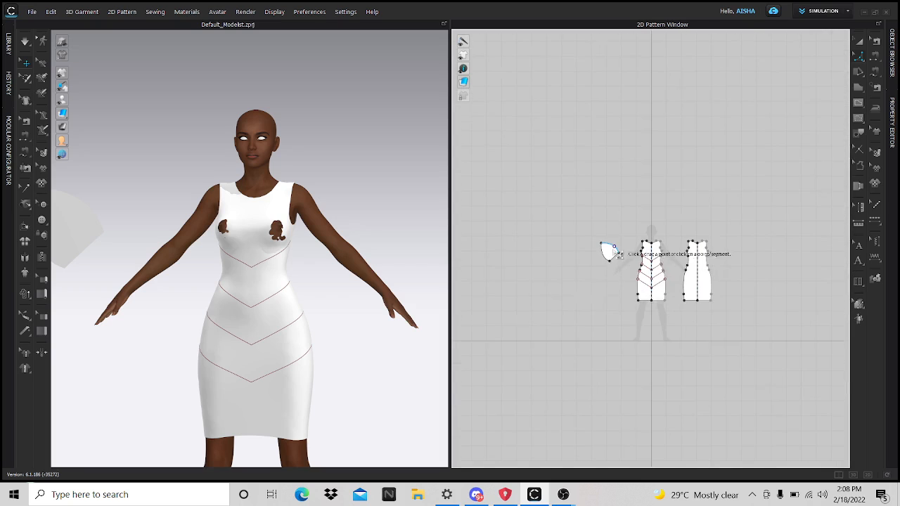
pyautogui.moveTo(176, 294); pyautogui.dragTo(349, 322, button='middle')
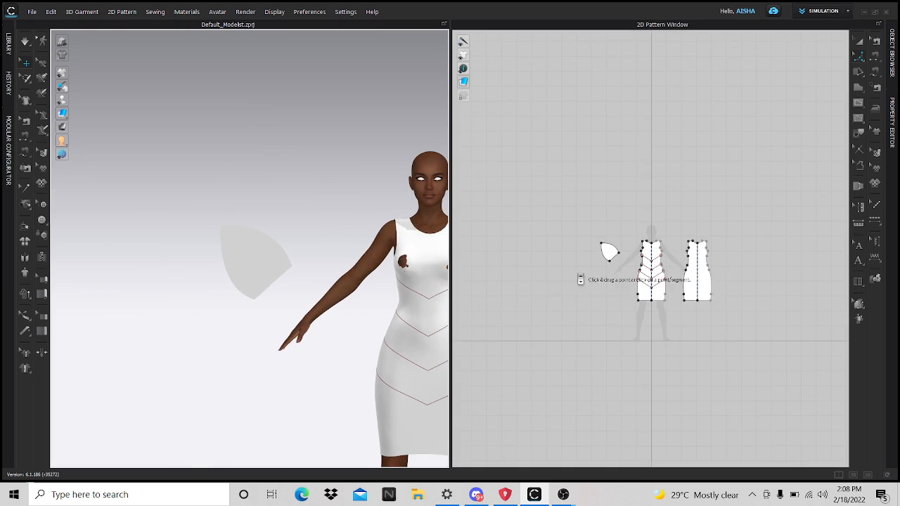
pyautogui.scroll(5, 636, 278)
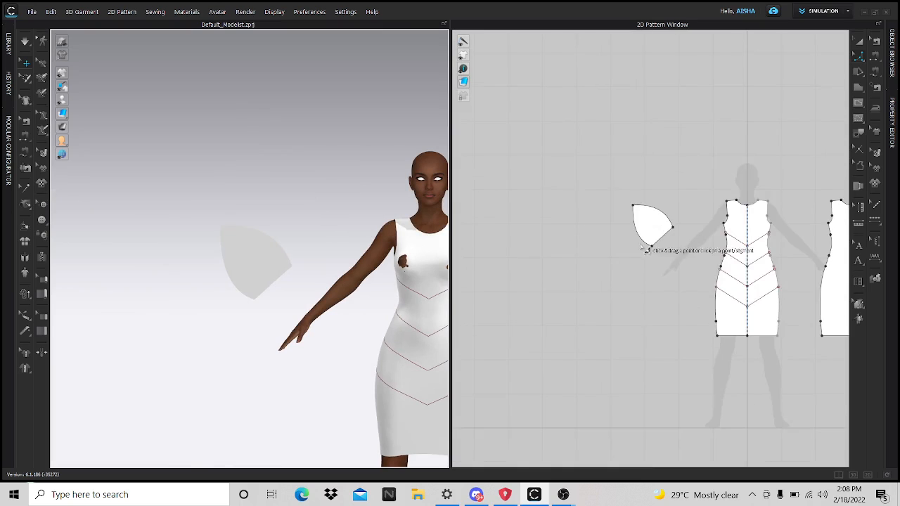
pyautogui.click(859, 41)
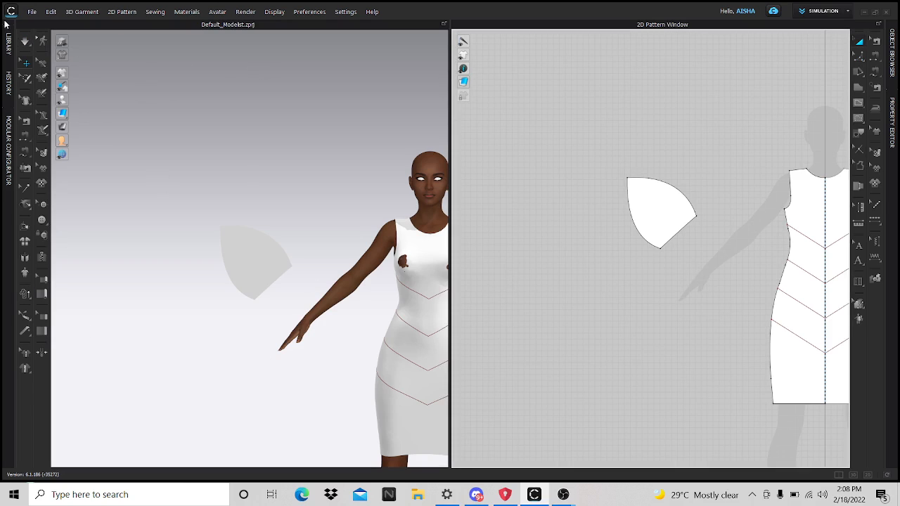
# Step: Show the Library alongside the 3D and 2D views, without the History list
pyautogui.click(10, 45)
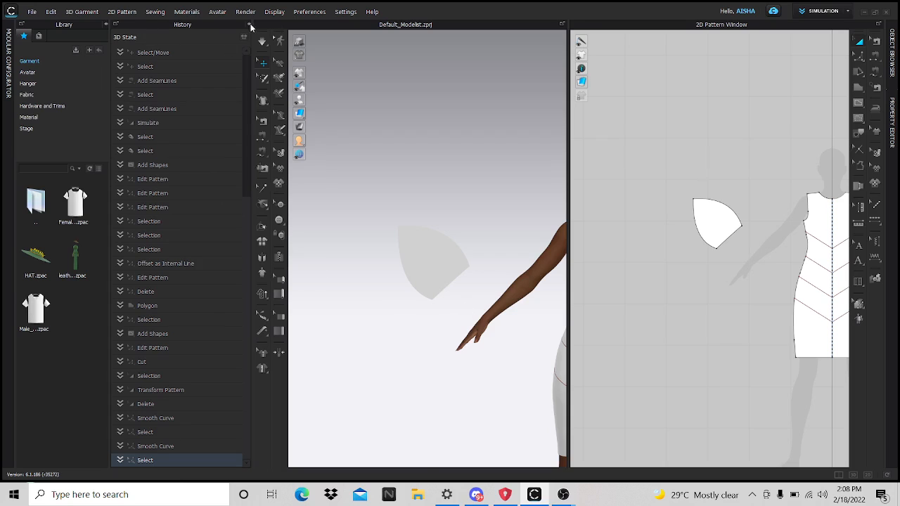
pyautogui.click(249, 26)
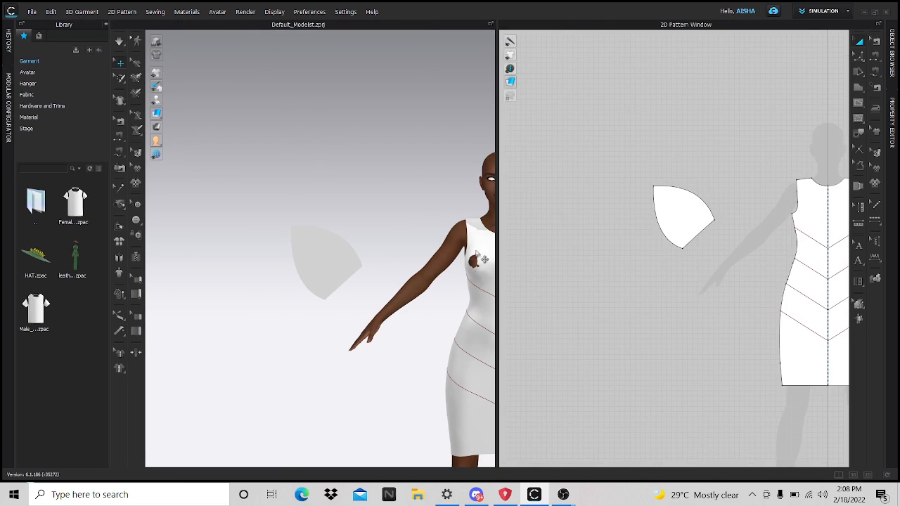
pyautogui.moveTo(484, 260); pyautogui.dragTo(377, 219, button='middle')
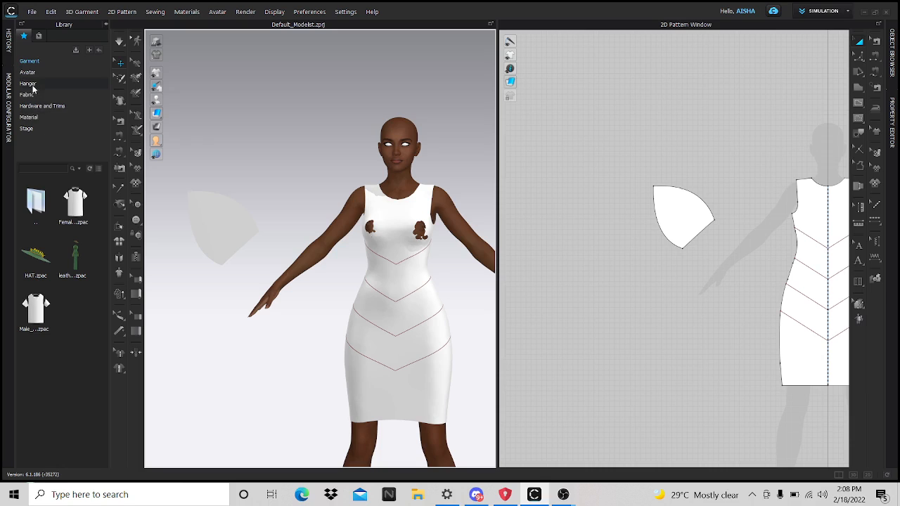
# Step: Browse the garment library to the women's Shirts folder within Blocks and find its collar components
pyautogui.click(32, 62)
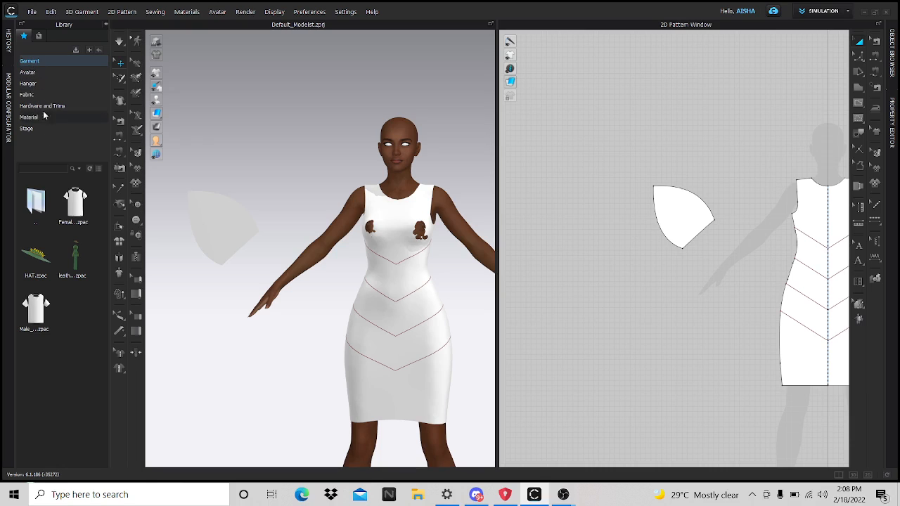
pyautogui.doubleClick(45, 201)
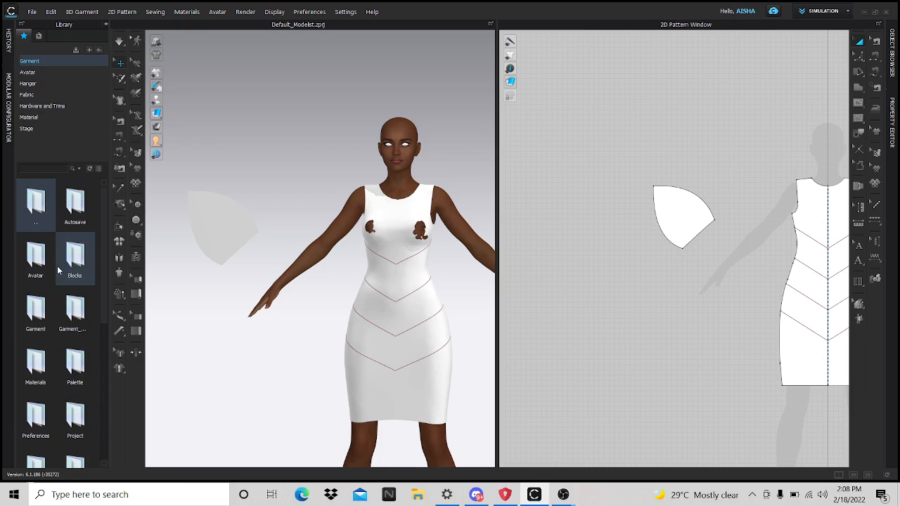
pyautogui.scroll(-5, 69, 271)
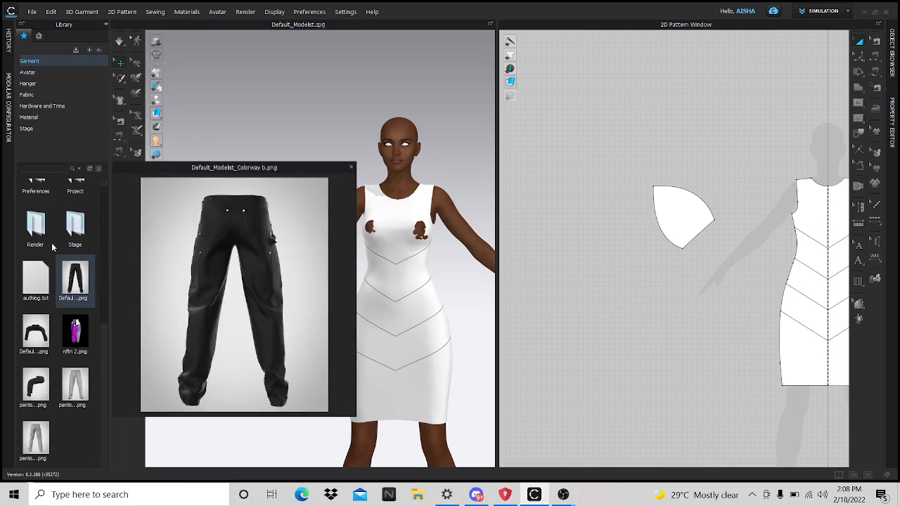
pyautogui.scroll(5, 53, 247)
pyautogui.doubleClick(76, 250)
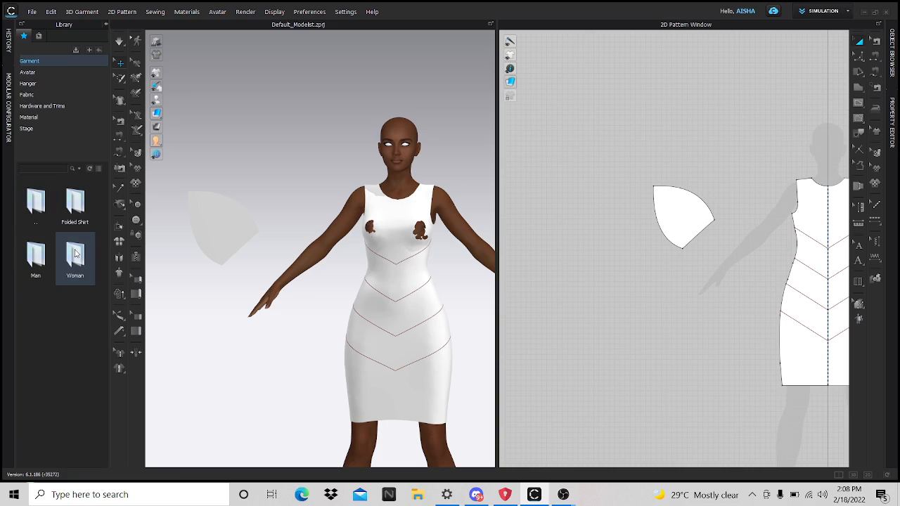
pyautogui.doubleClick(76, 253)
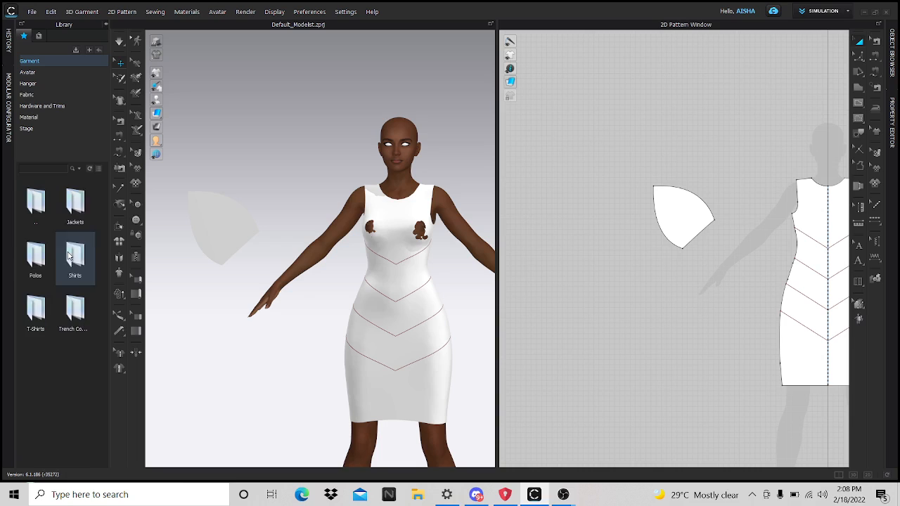
pyautogui.doubleClick(73, 254)
pyautogui.scroll(-3, 71, 337)
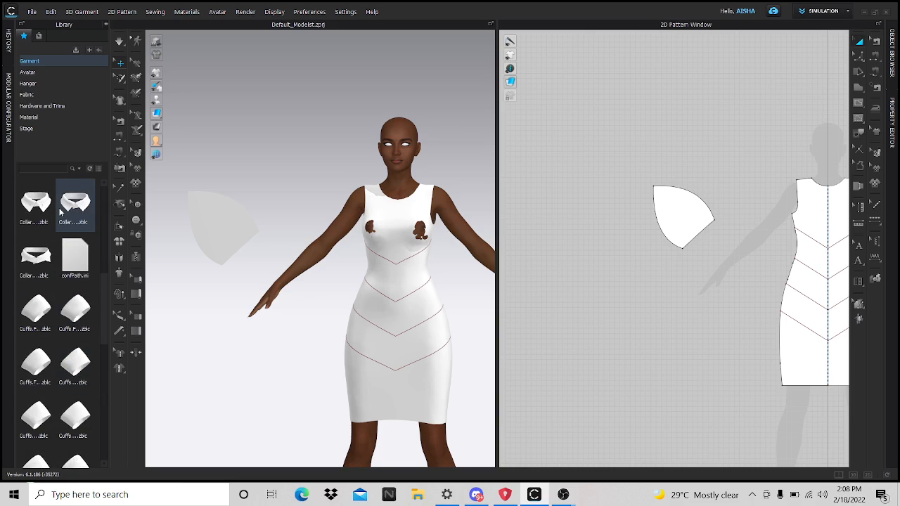
# Step: Add a shirt collar block component without a modular frame and place its pattern pieces above the dress front and back patterns
pyautogui.moveTo(99, 248); pyautogui.dragTo(189, 351)
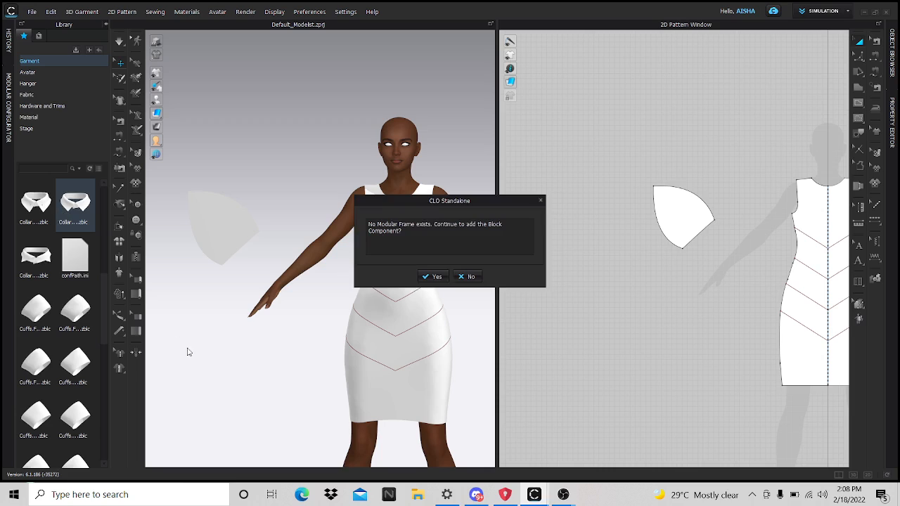
pyautogui.click(436, 277)
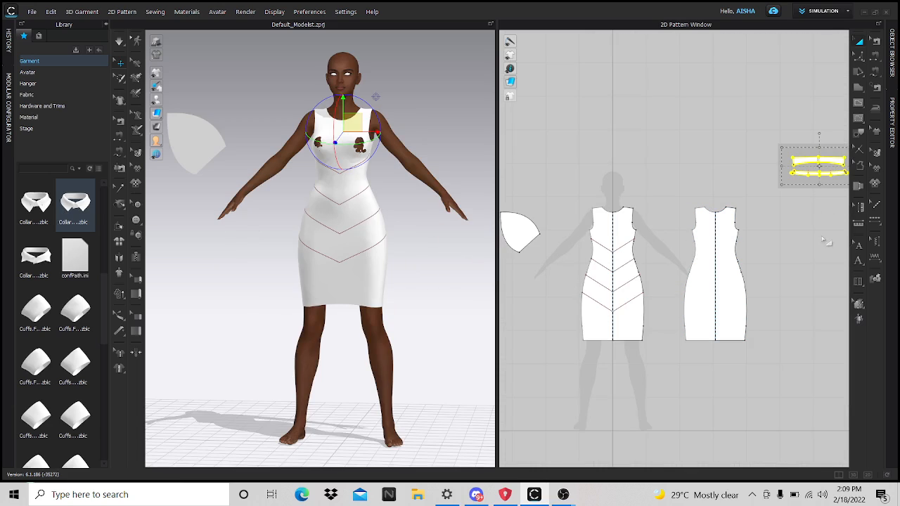
pyautogui.click(892, 125)
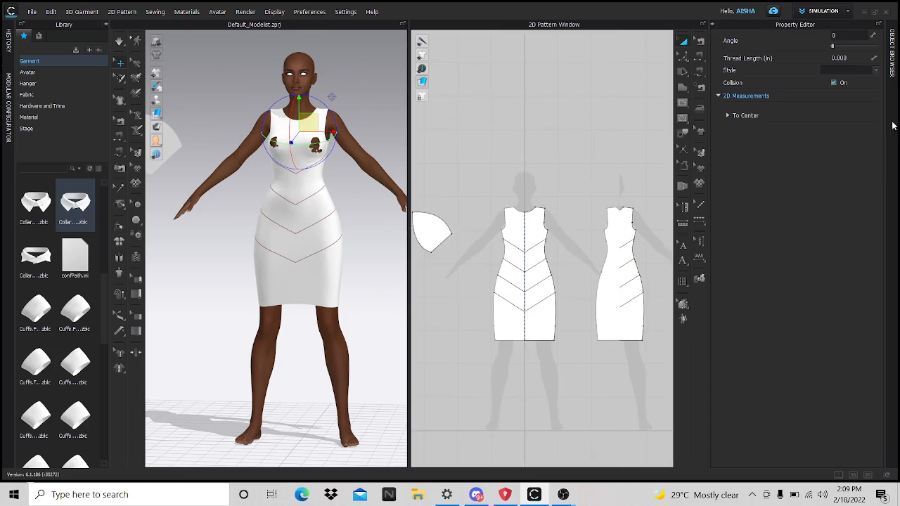
pyautogui.moveTo(645, 183); pyautogui.dragTo(542, 147)
pyautogui.click(636, 208)
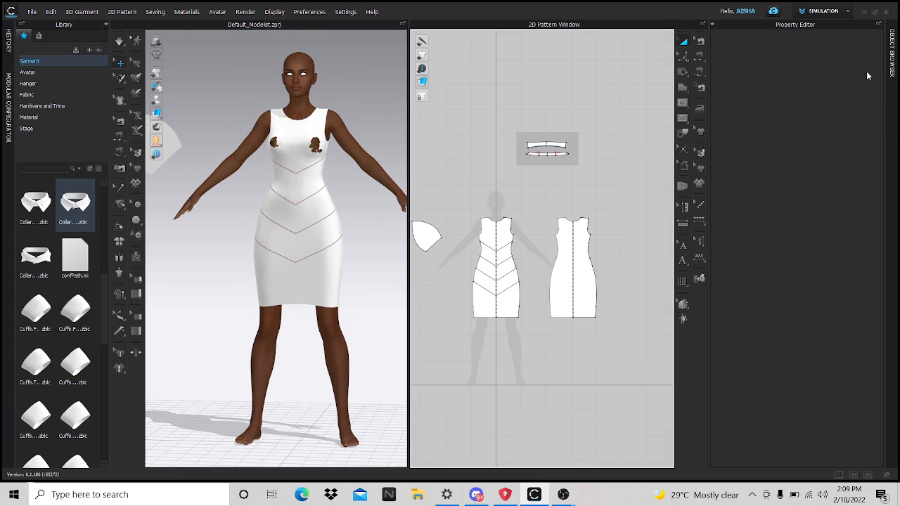
# Step: Examine the detailed physical properties of the Collar_Stand fabric, including stretch, bending and buckling stiffness
pyautogui.click(893, 69)
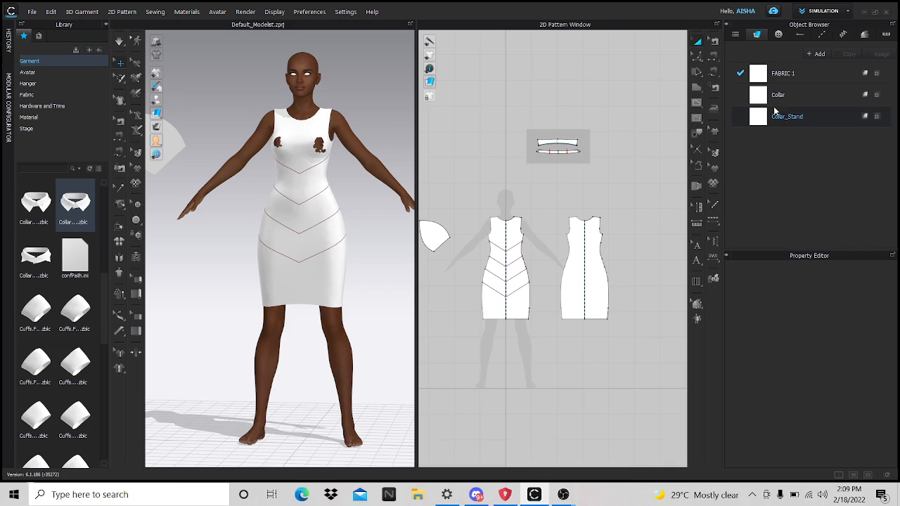
pyautogui.click(757, 119)
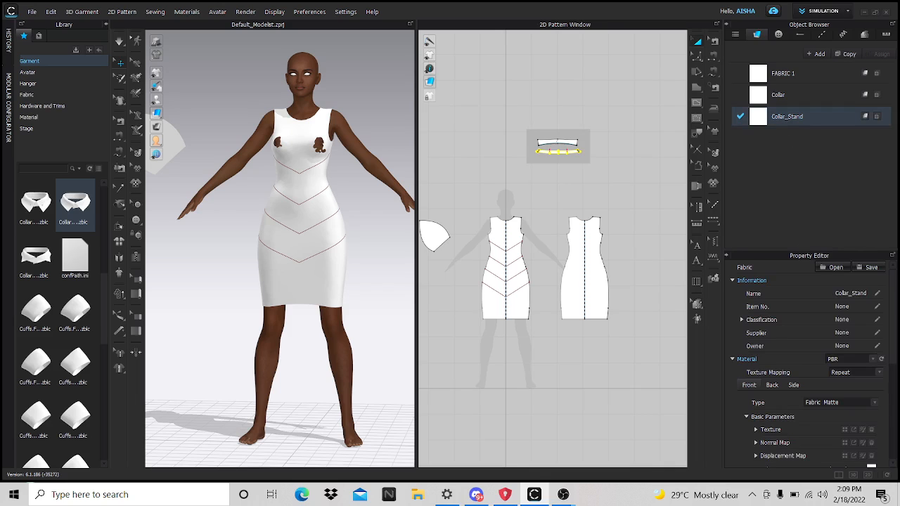
pyautogui.scroll(-8, 825, 385)
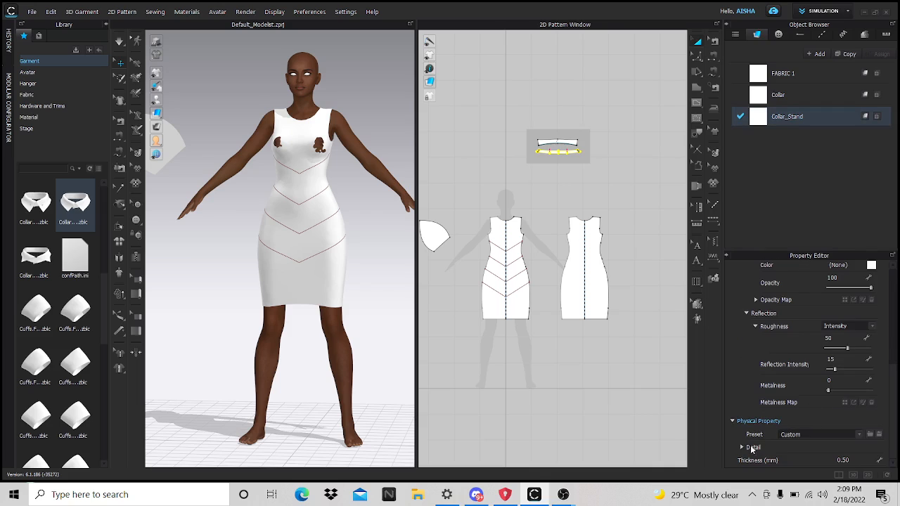
pyautogui.click(741, 448)
pyautogui.scroll(-4, 748, 449)
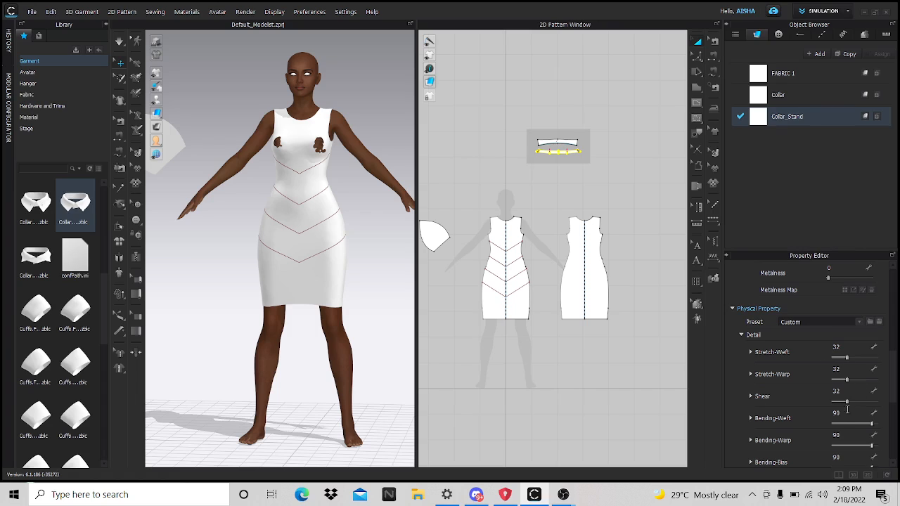
pyautogui.scroll(-7, 841, 425)
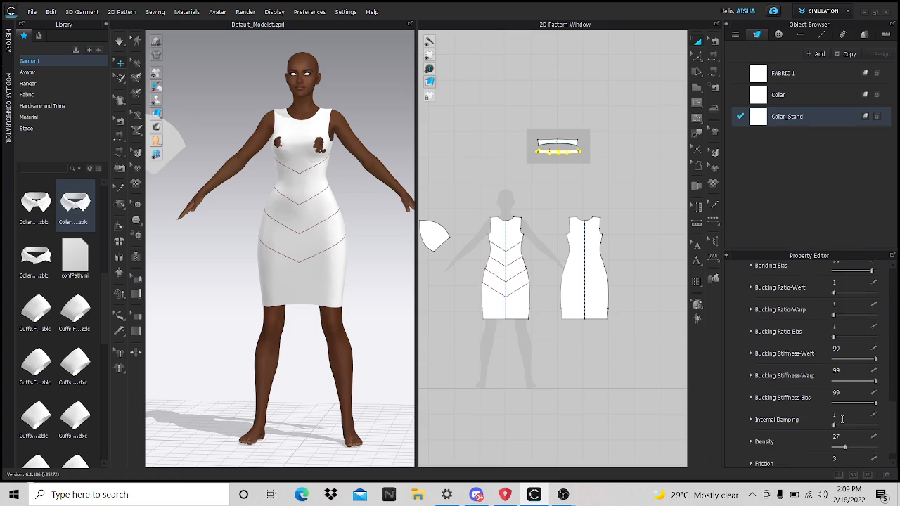
pyautogui.scroll(8, 843, 447)
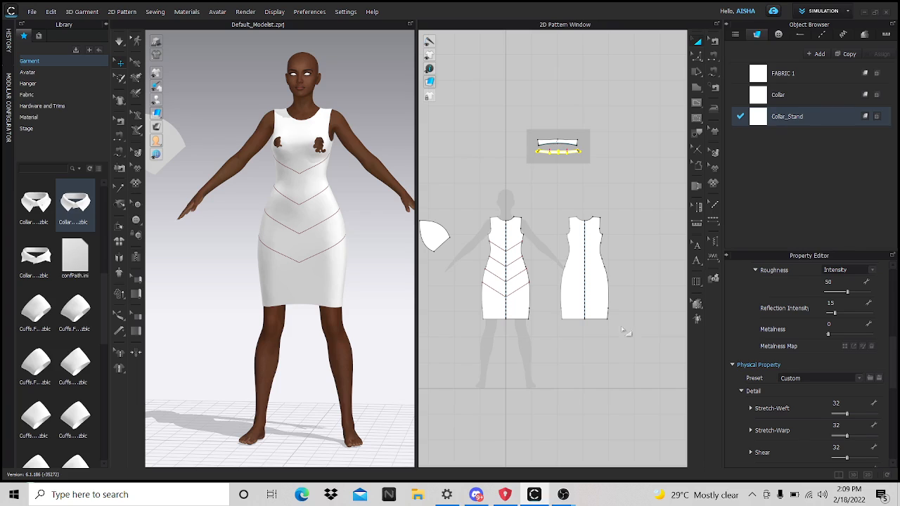
pyautogui.scroll(-3, 838, 403)
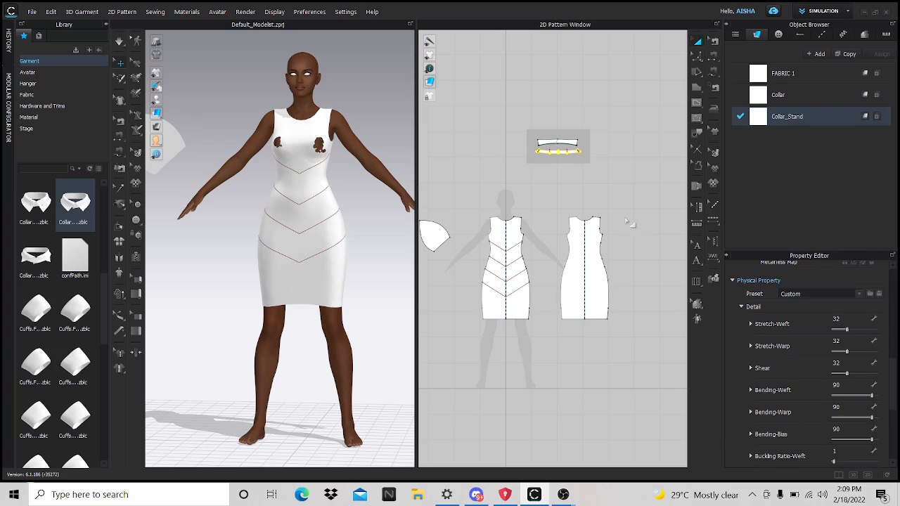
# Step: Delete the collar block's pattern pieces together with their modular template
pyautogui.click(532, 182)
pyautogui.moveTo(522, 182); pyautogui.dragTo(559, 198, button='middle')
pyautogui.scroll(-2, 559, 198)
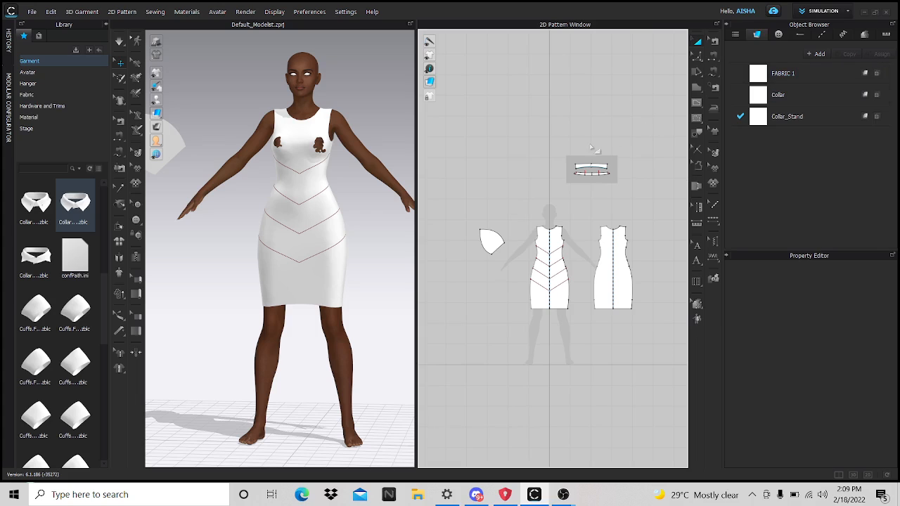
pyautogui.moveTo(668, 206); pyautogui.dragTo(676, 206)
pyautogui.press('Delete')
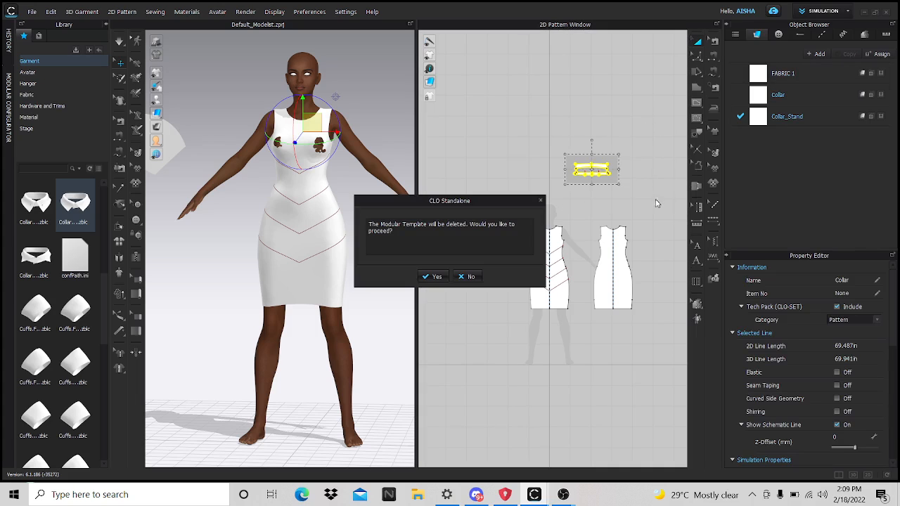
pyautogui.click(434, 277)
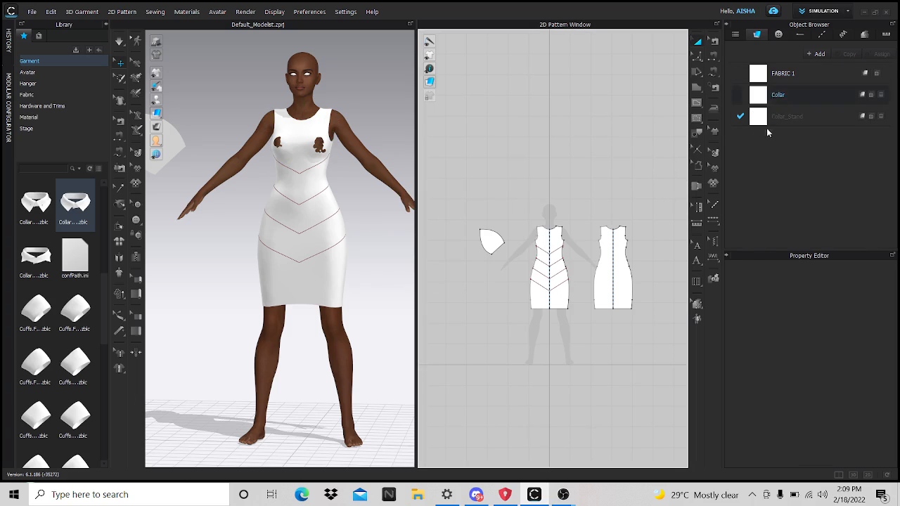
# Step: Assign the Collar_Stand fabric to the petal-shaped piece and rename that fabric HARD FABRIC
pyautogui.click(492, 247)
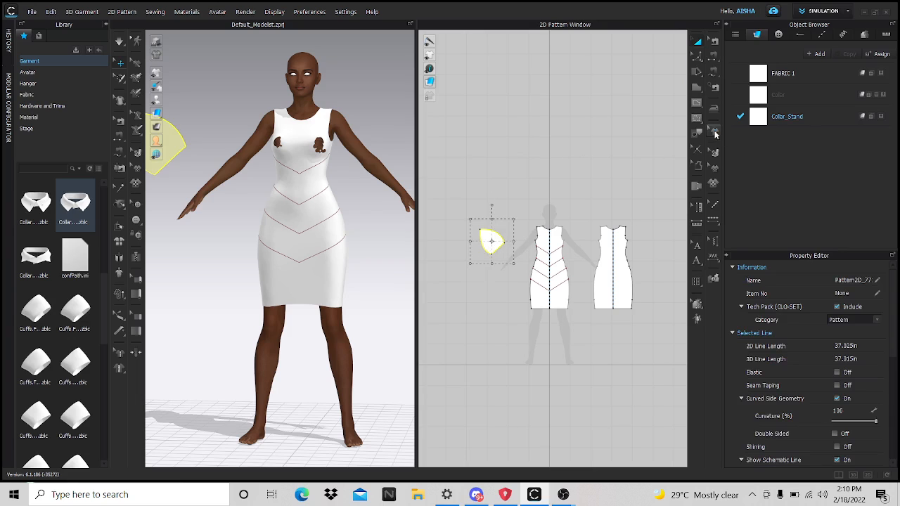
pyautogui.doubleClick(792, 118)
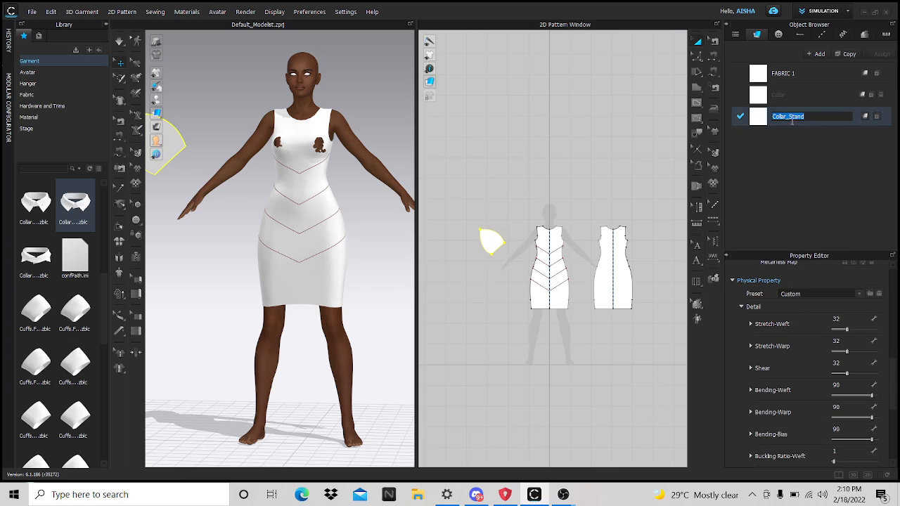
pyautogui.write('HARD FABRIC')
pyautogui.click(654, 144)
# Step: Move the petal-shaped piece closer to the left side of the chevron-lined dress front in the 2D pattern layout
pyautogui.scroll(-2, 279, 260)
pyautogui.scroll(5, 555, 282)
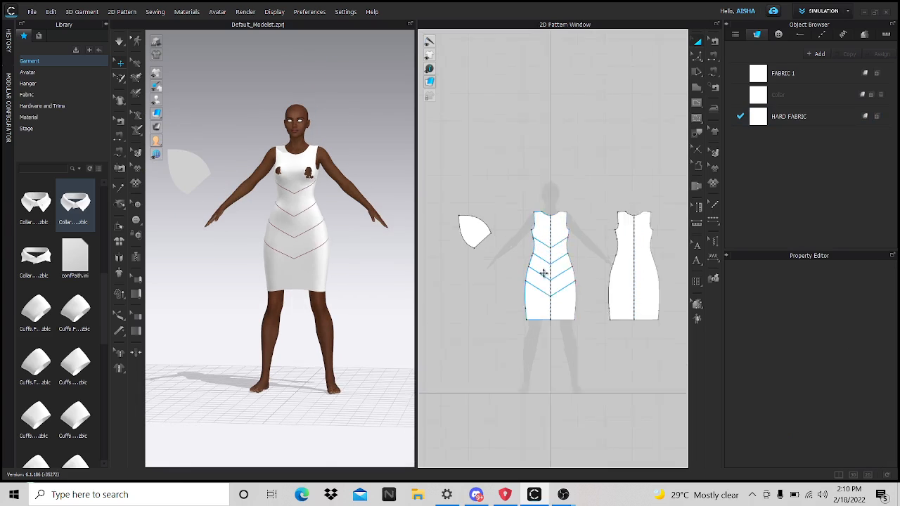
pyautogui.scroll(-4, 484, 243)
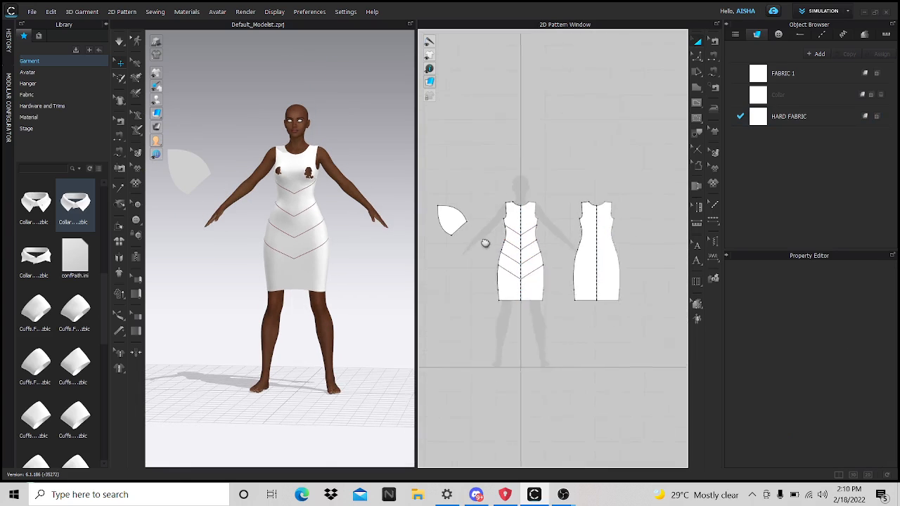
pyautogui.click(597, 285)
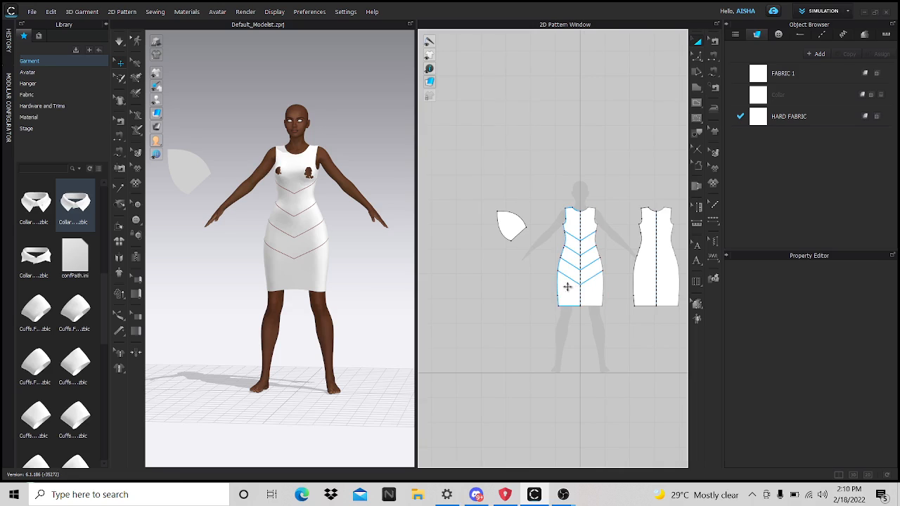
pyautogui.scroll(4, 566, 285)
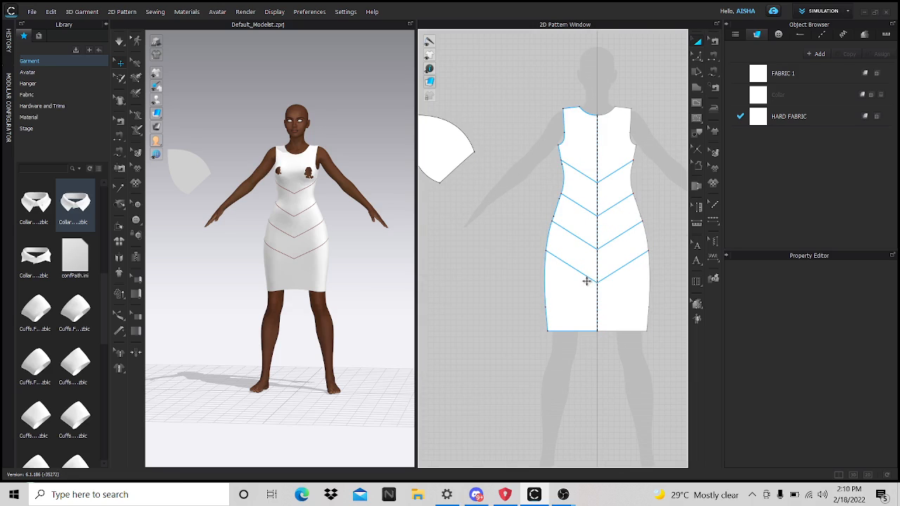
pyautogui.click(570, 244)
pyautogui.click(587, 280)
pyautogui.moveTo(464, 147); pyautogui.dragTo(518, 213)
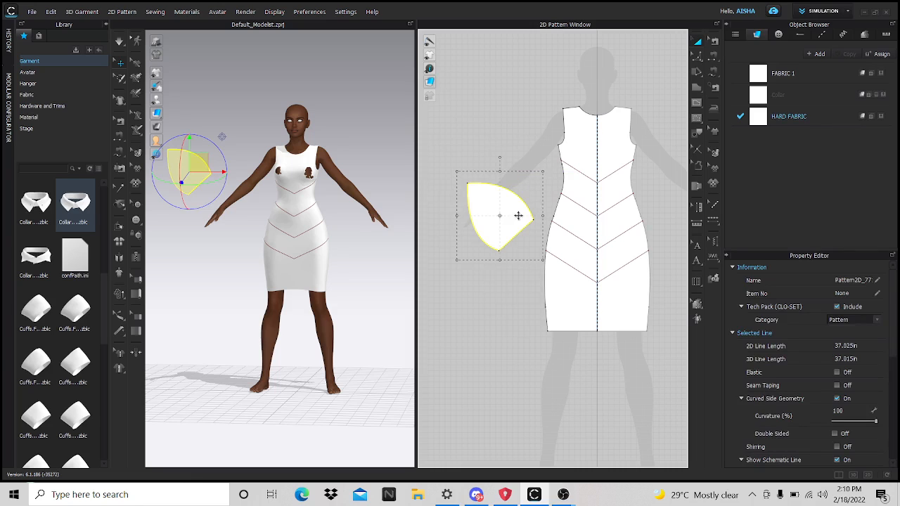
pyautogui.click(503, 281)
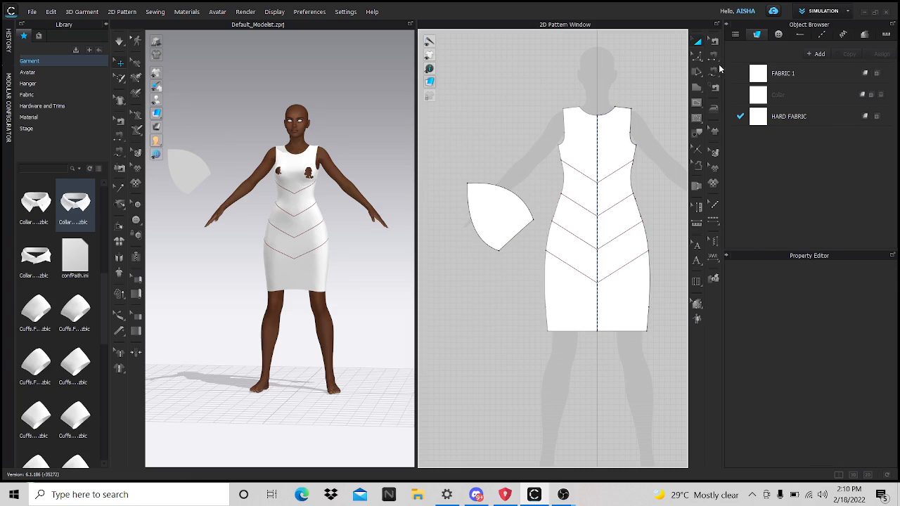
# Step: Split the left half of the dress front's lowest chevron line into 3 uniform segments
pyautogui.click(711, 74)
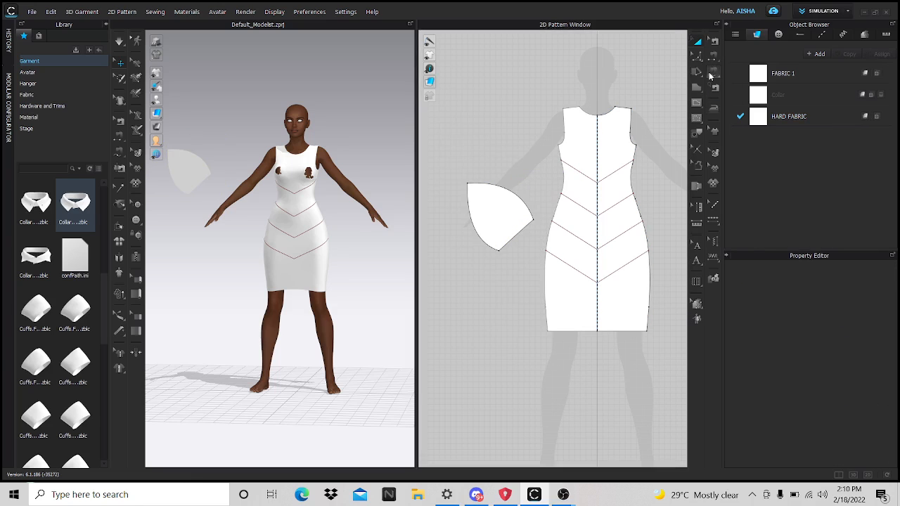
pyautogui.click(534, 224)
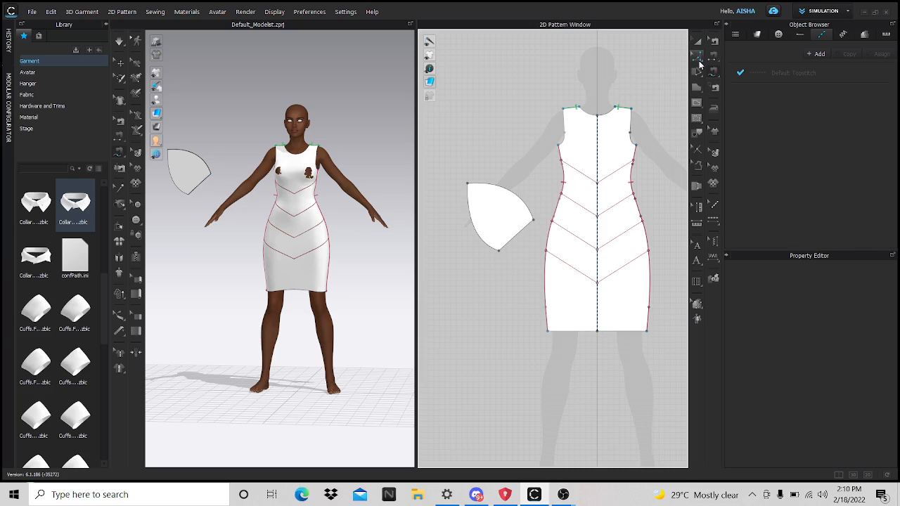
pyautogui.click(698, 63)
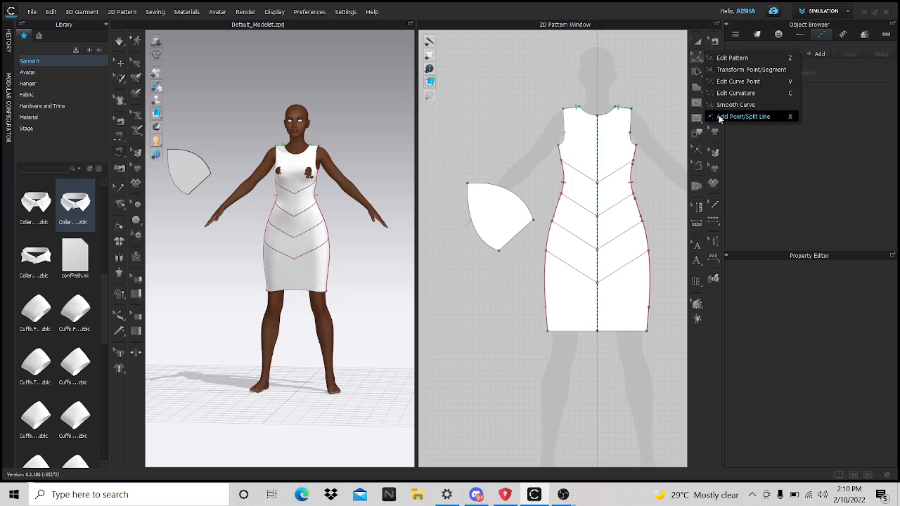
pyautogui.click(720, 118)
pyautogui.scroll(5, 551, 266)
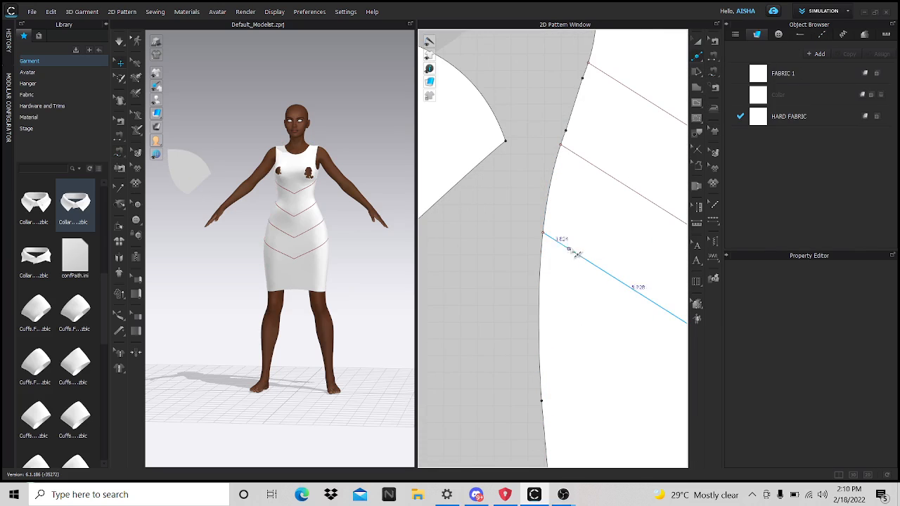
pyautogui.rightClick(573, 253)
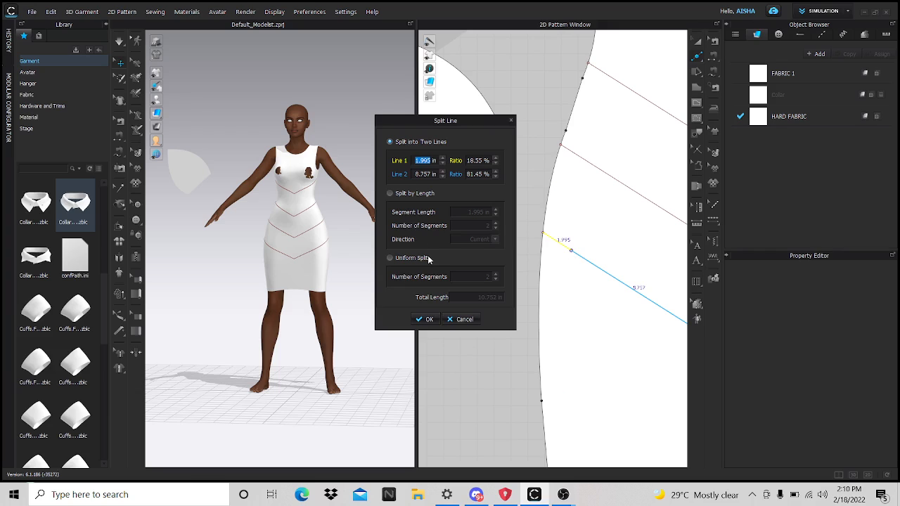
pyautogui.click(390, 258)
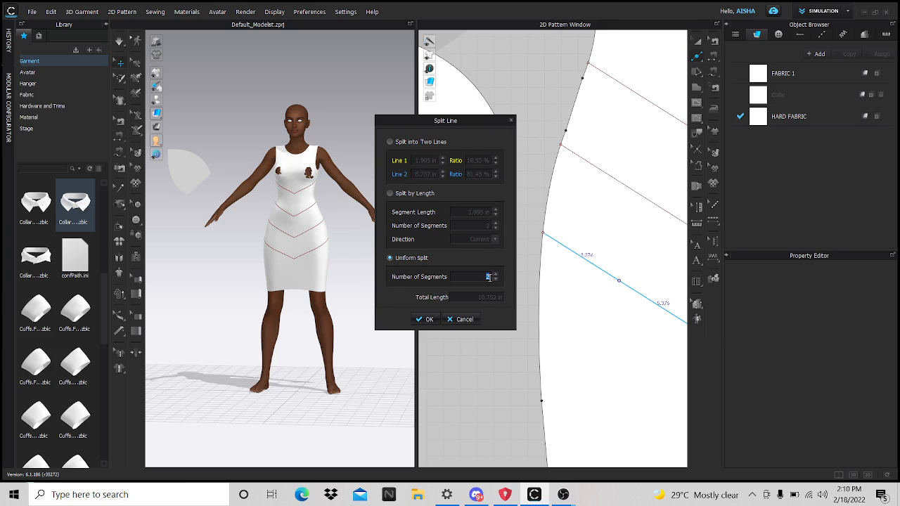
pyautogui.write('3')
pyautogui.click(425, 319)
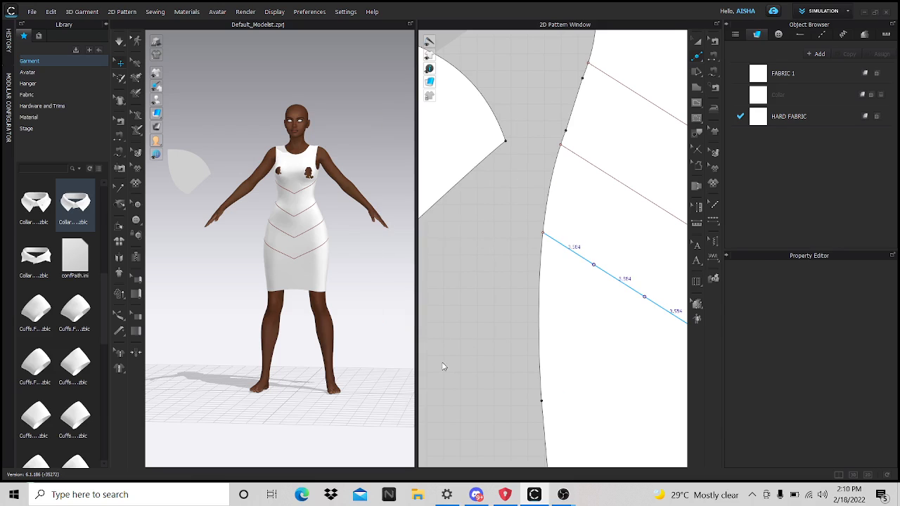
pyautogui.scroll(-6, 444, 367)
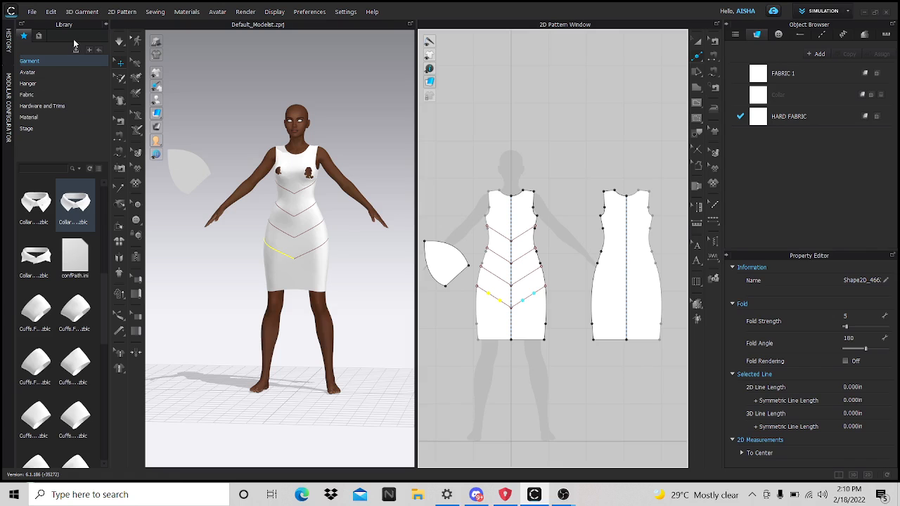
# Step: Sew the petal-shaped piece's short straight edge to the outermost segment of the lowest chevron line's left half
pyautogui.click(106, 25)
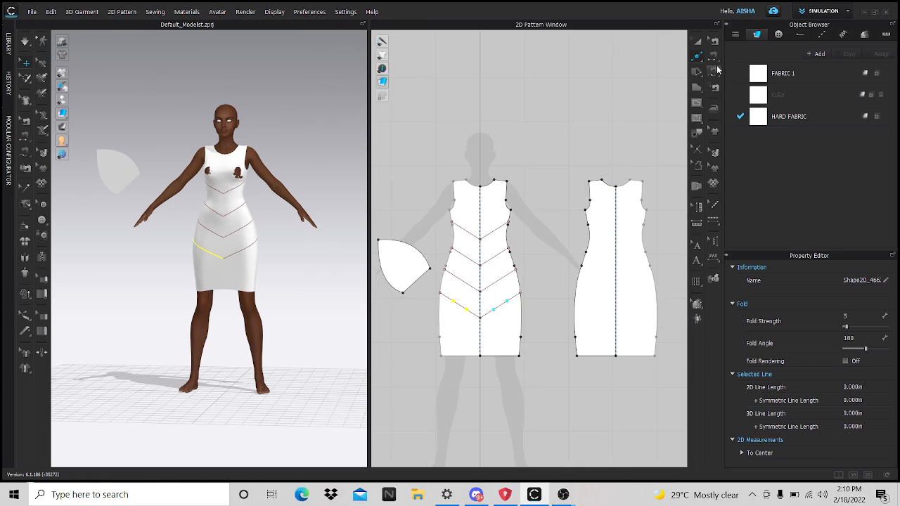
pyautogui.click(714, 72)
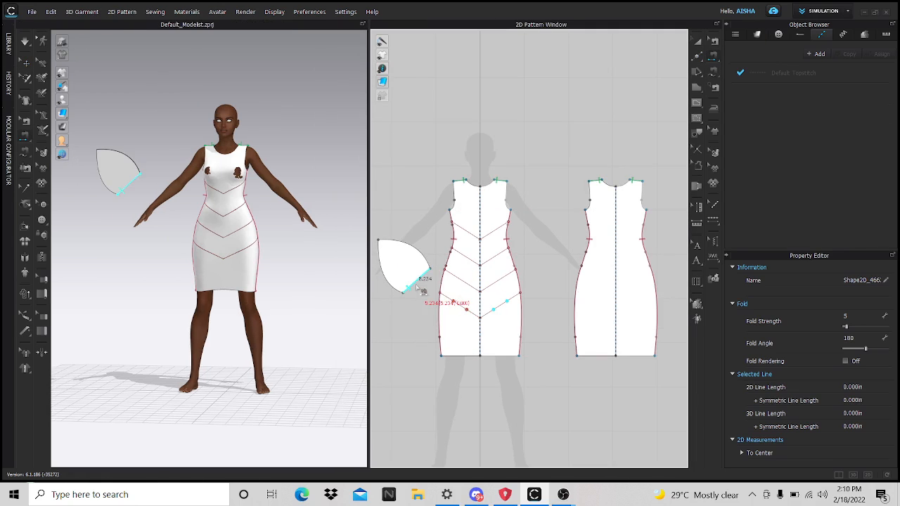
pyautogui.click(428, 279)
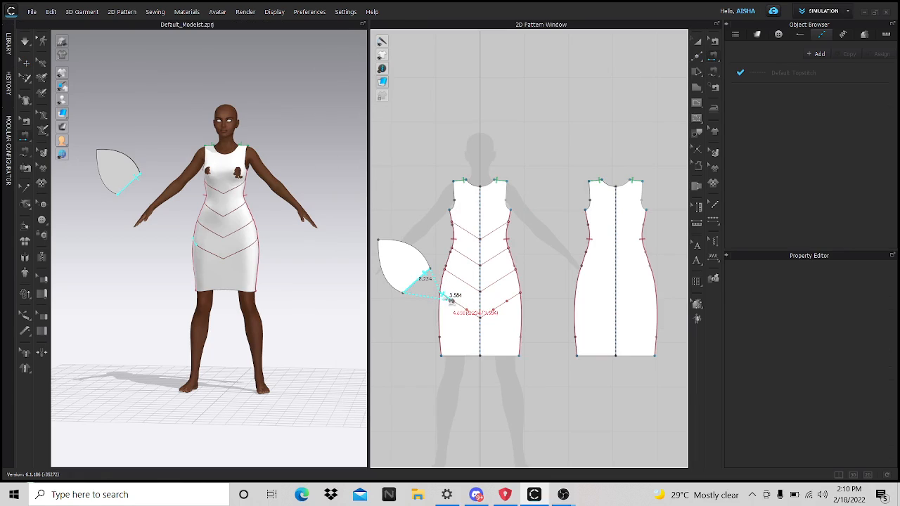
pyautogui.click(450, 303)
pyautogui.click(416, 250)
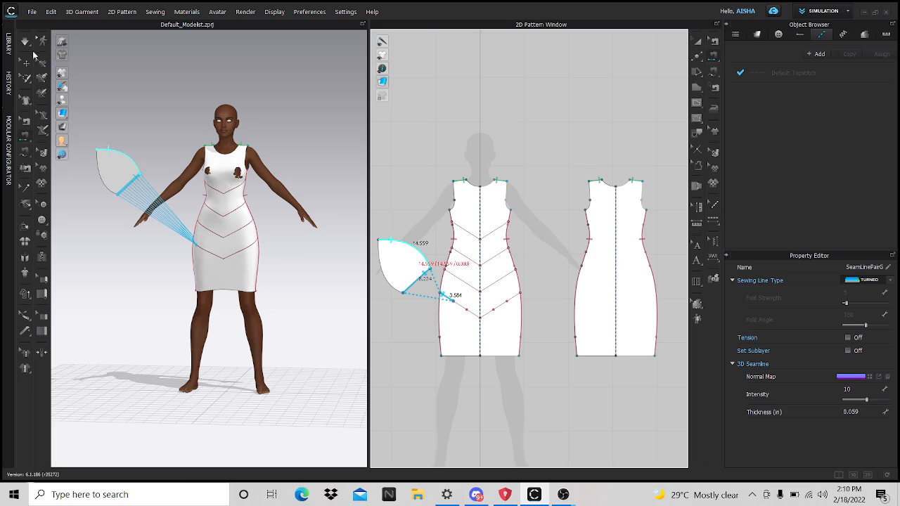
# Step: Rotate the petal piece in 3D and position it beside the avatar's hip, close to its seam on the dress
pyautogui.click(25, 64)
pyautogui.click(129, 167)
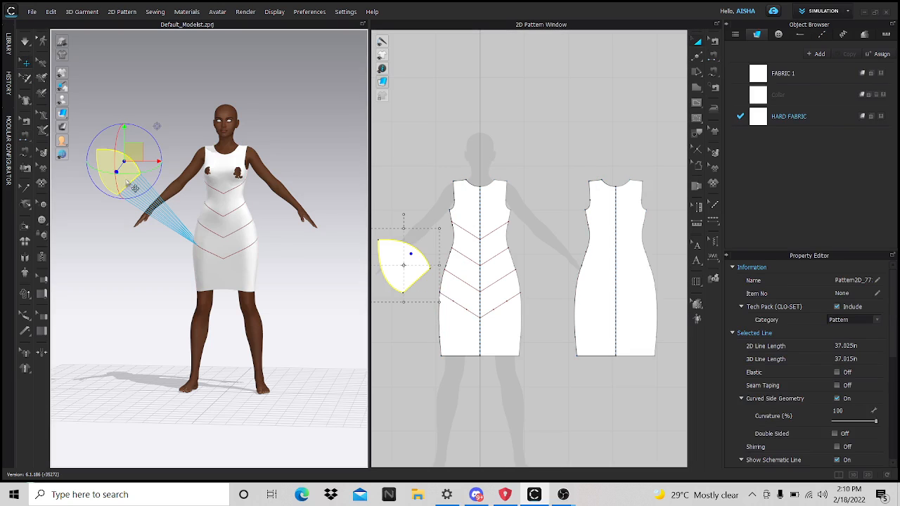
pyautogui.moveTo(95, 142); pyautogui.dragTo(96, 202)
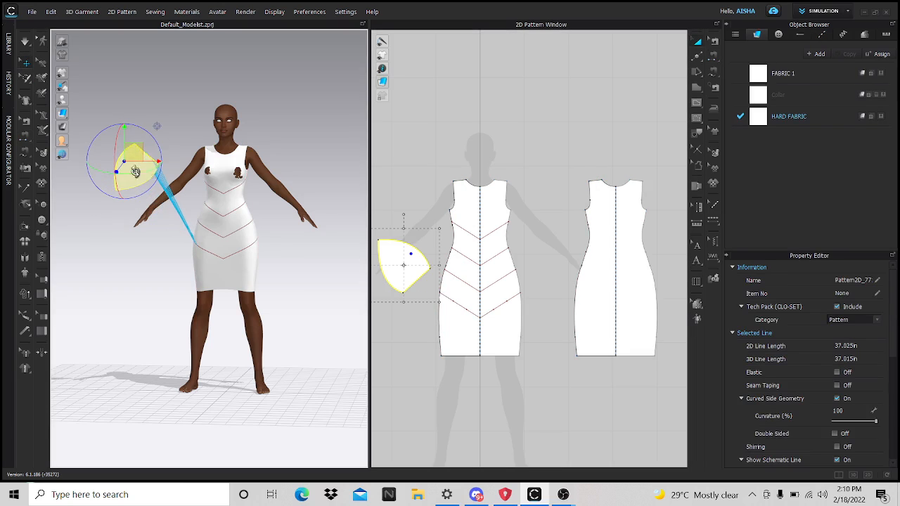
pyautogui.moveTo(140, 154); pyautogui.dragTo(167, 261)
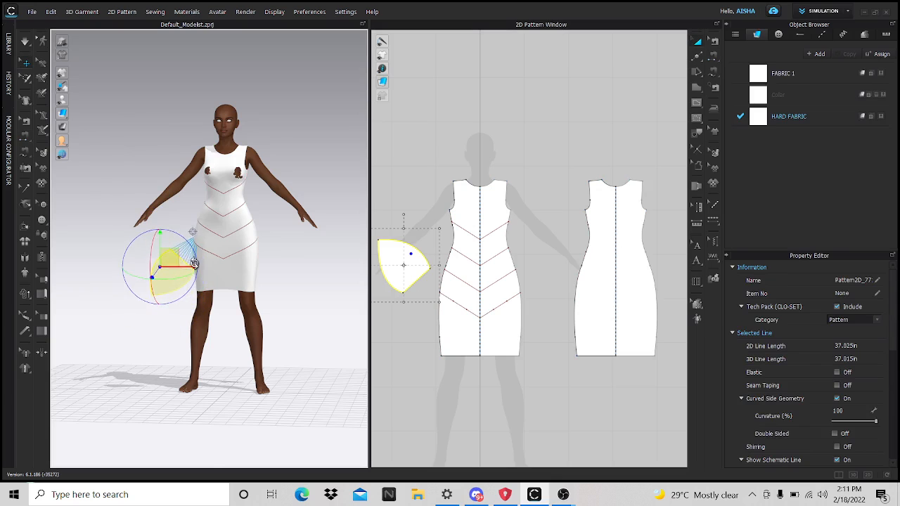
pyautogui.scroll(3, 207, 268)
pyautogui.moveTo(208, 270); pyautogui.dragTo(244, 254, button='middle')
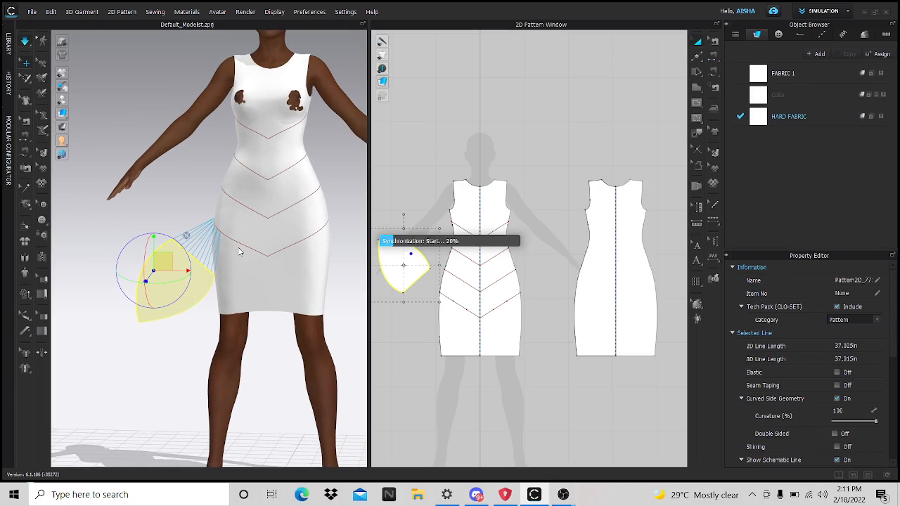
# Step: Simulate the garment to attach the petal at the hip, inspect its drape up close, and dismiss the antivirus notification
pyautogui.press('space')
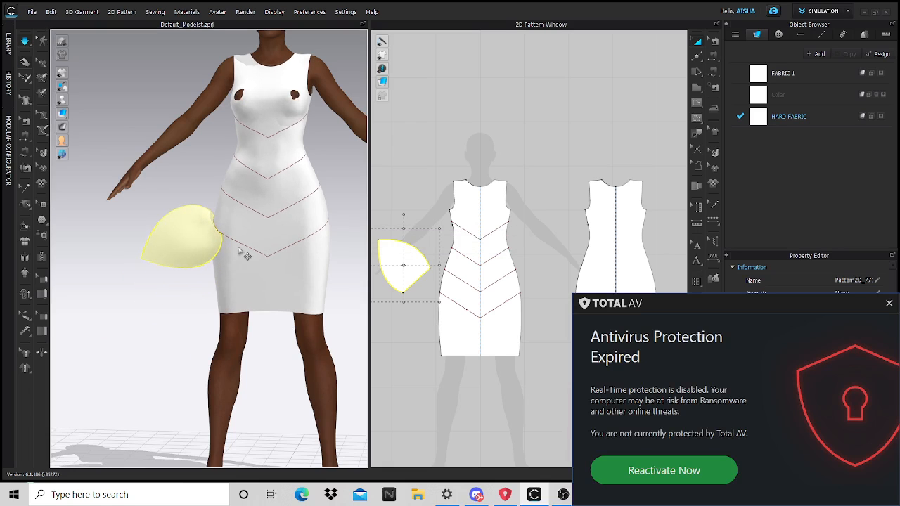
pyautogui.moveTo(177, 341); pyautogui.dragTo(257, 296, button='right')
pyautogui.scroll(10, 257, 296)
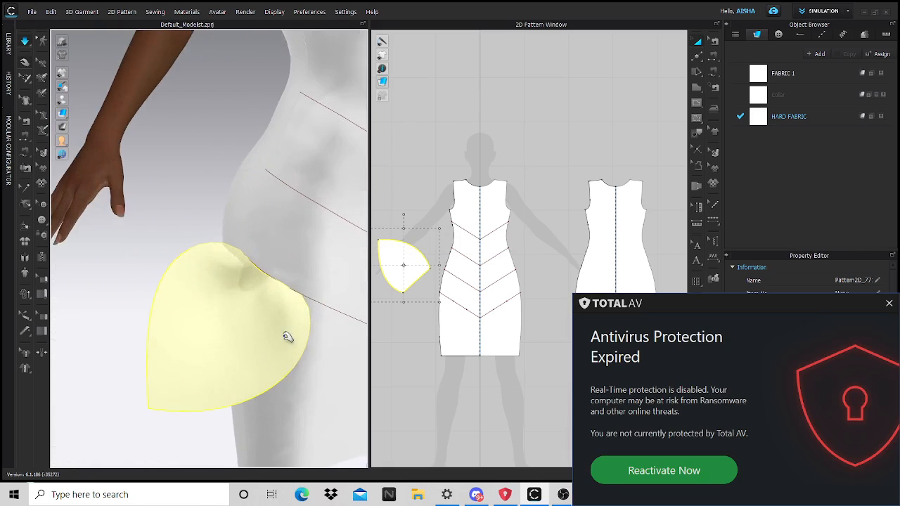
pyautogui.moveTo(209, 244); pyautogui.dragTo(229, 309, button='right')
pyautogui.scroll(-1, 229, 309)
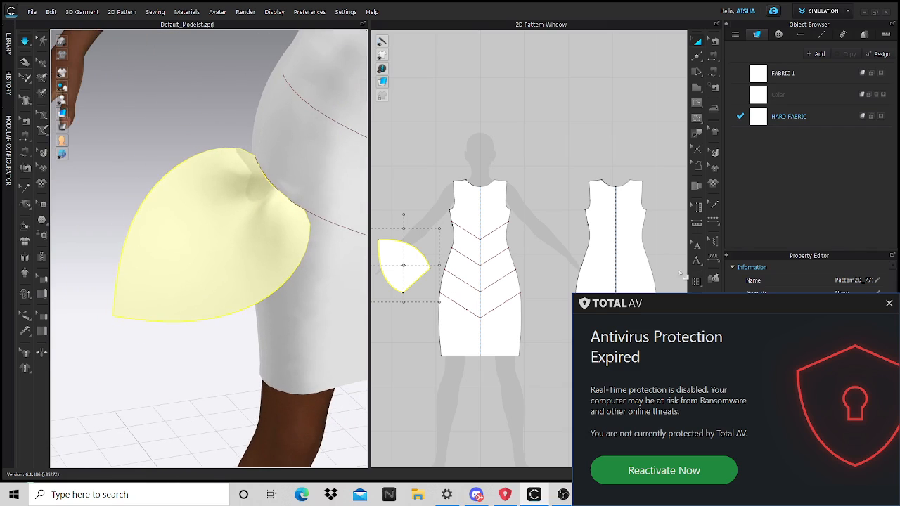
pyautogui.click(888, 304)
pyautogui.scroll(-6, 516, 312)
pyautogui.scroll(5, 532, 303)
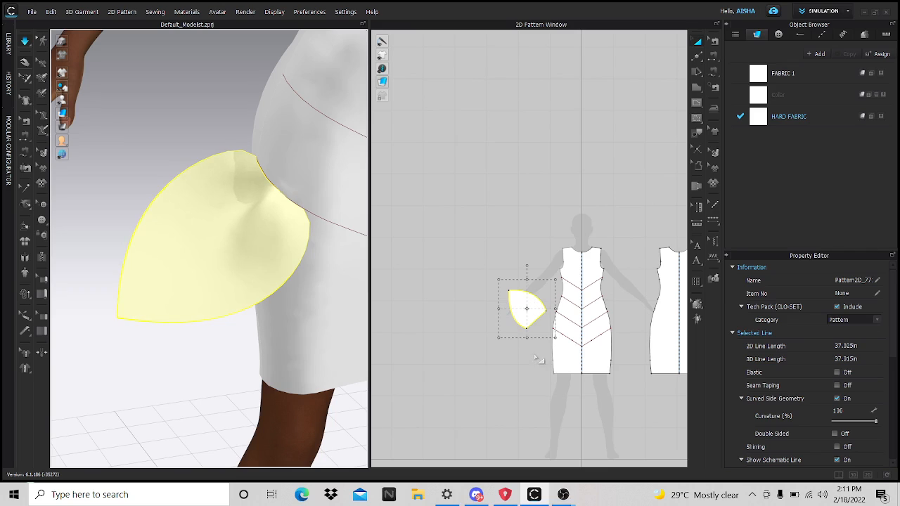
# Step: Duplicate the petal piece directly below the original and move both petals farther left of the dress front in the 2D layout
pyautogui.click(504, 230)
pyautogui.click(527, 317)
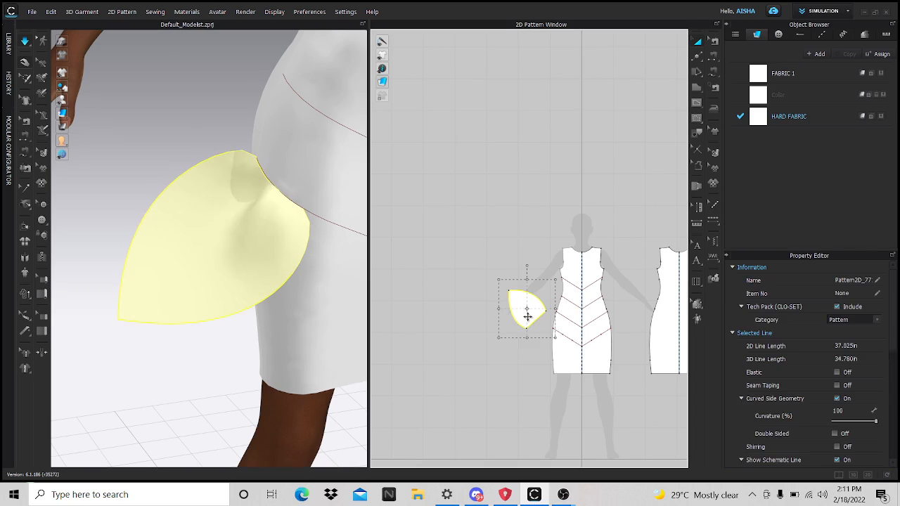
pyautogui.hotkey('ctrl', 'c')
pyautogui.hotkey('ctrl', 'v')
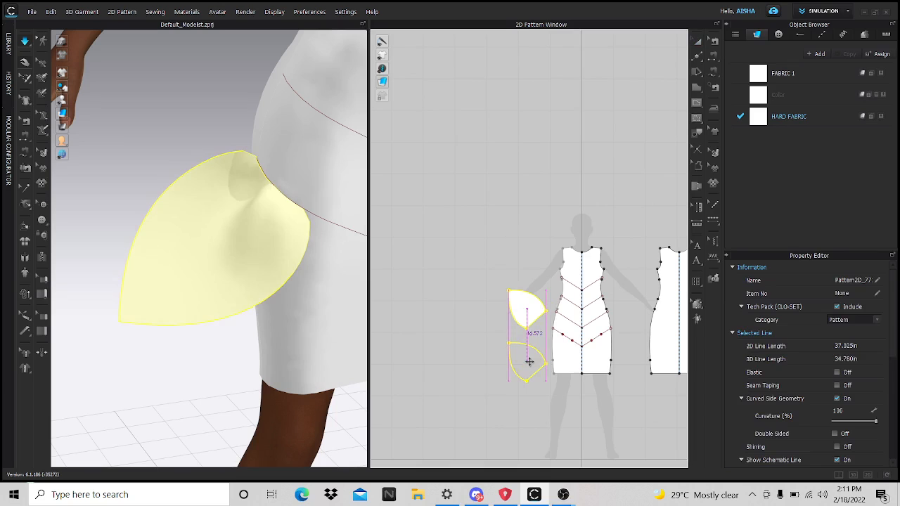
pyautogui.moveTo(526, 304); pyautogui.dragTo(421, 262)
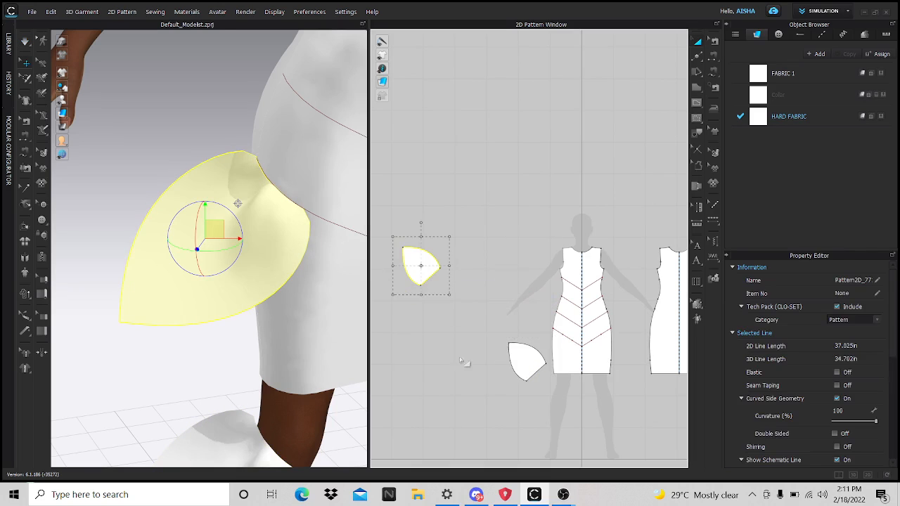
pyautogui.moveTo(529, 363); pyautogui.dragTo(418, 304)
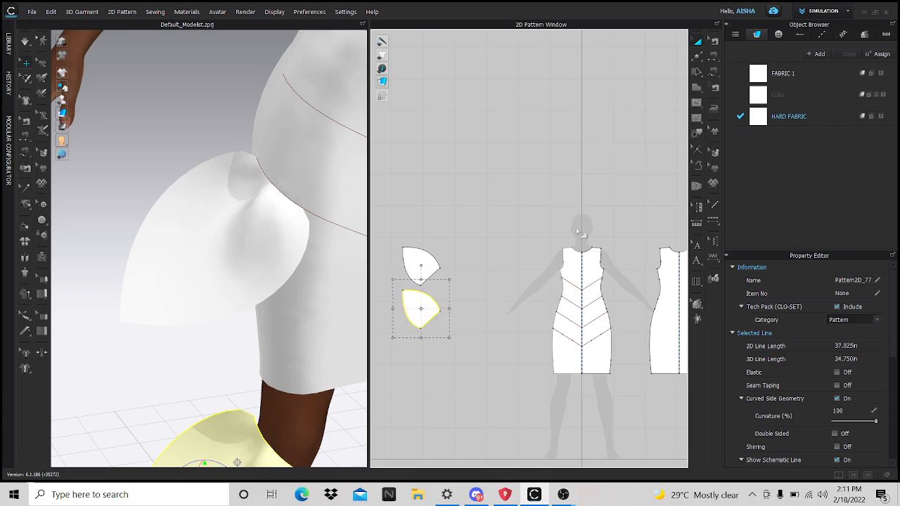
# Step: Sew the second petal's short straight edge to the middle segment of the lowest chevron line's left half
pyautogui.click(712, 62)
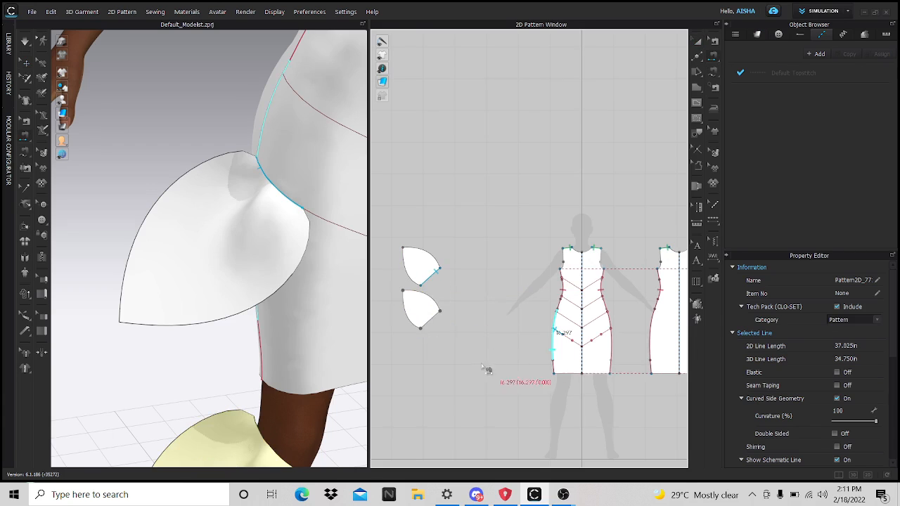
pyautogui.click(436, 314)
pyautogui.scroll(5, 573, 345)
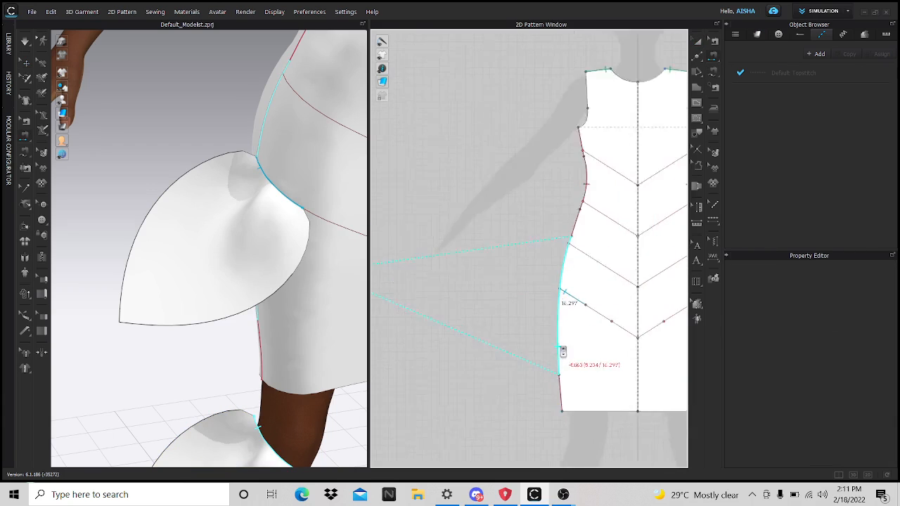
pyautogui.click(622, 291)
pyautogui.scroll(-8, 572, 382)
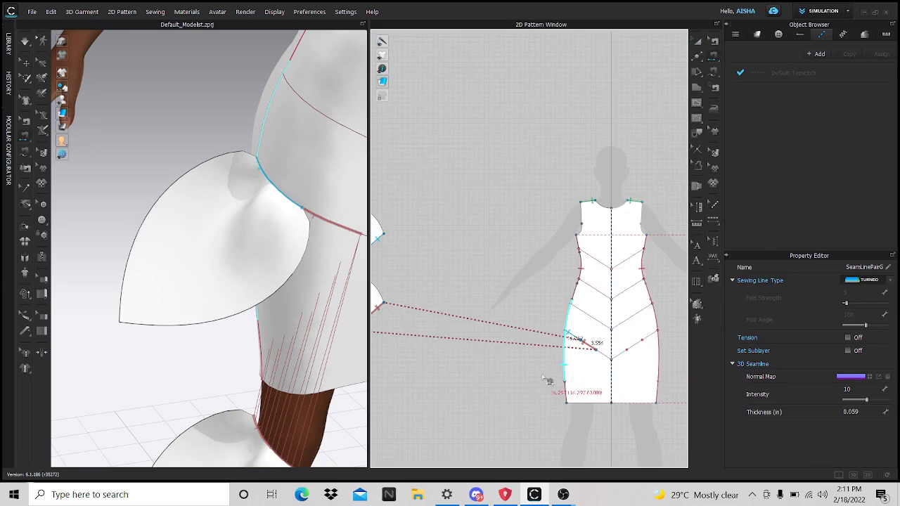
# Step: Duplicate the second petal and place the copy directly below it in the 2D layout
pyautogui.click(698, 42)
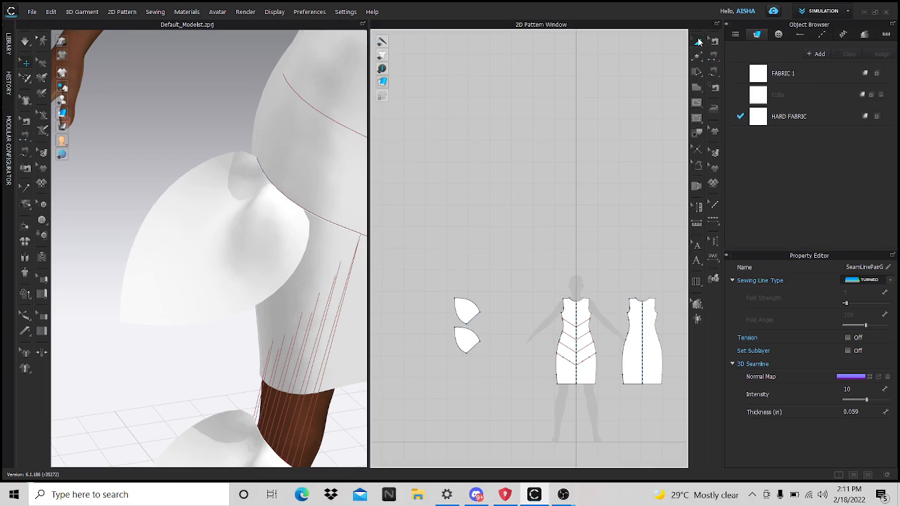
pyautogui.click(466, 339)
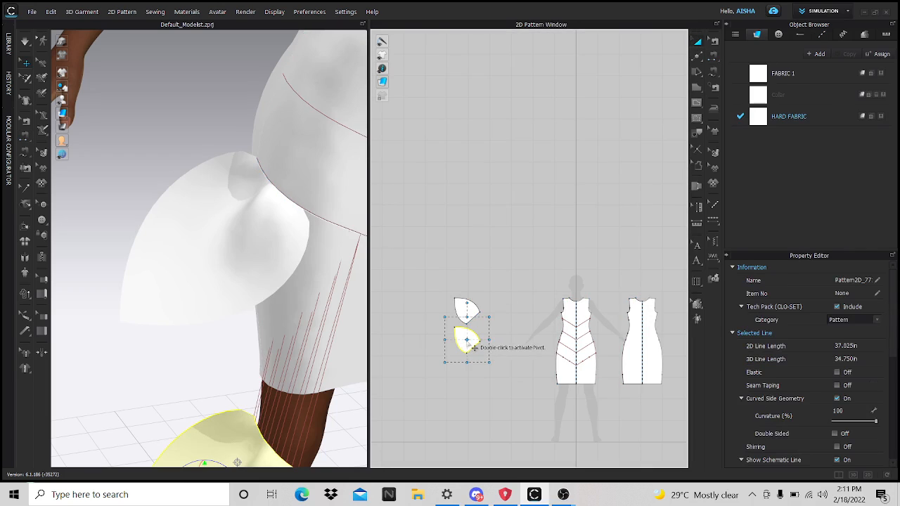
pyautogui.click(697, 41)
pyautogui.moveTo(461, 343); pyautogui.dragTo(481, 372)
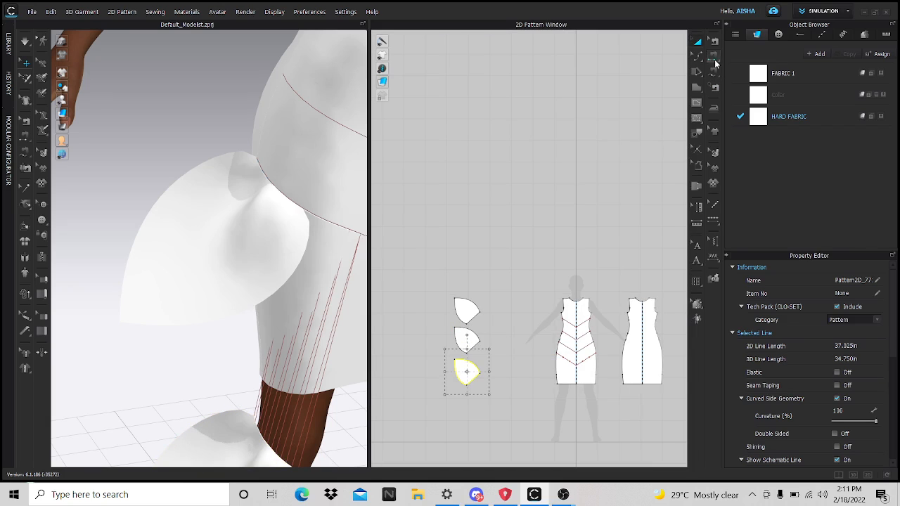
# Step: Sew the third petal's short straight edge to the chevron segment beside the dress front's centre line
pyautogui.click(713, 58)
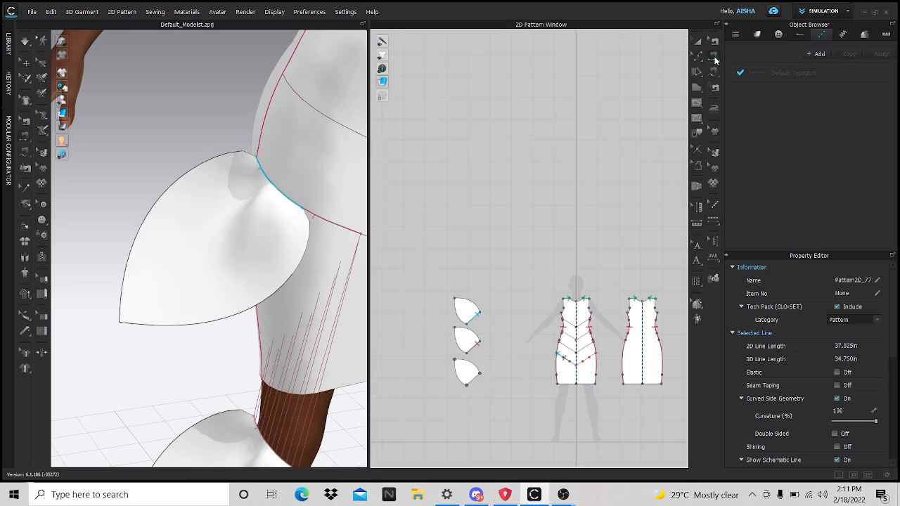
pyautogui.click(481, 377)
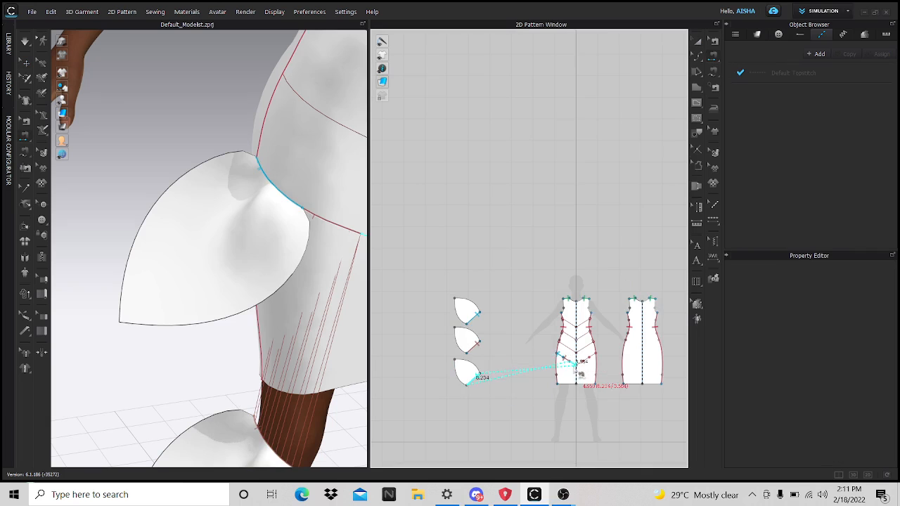
pyautogui.scroll(5, 585, 357)
pyautogui.click(595, 315)
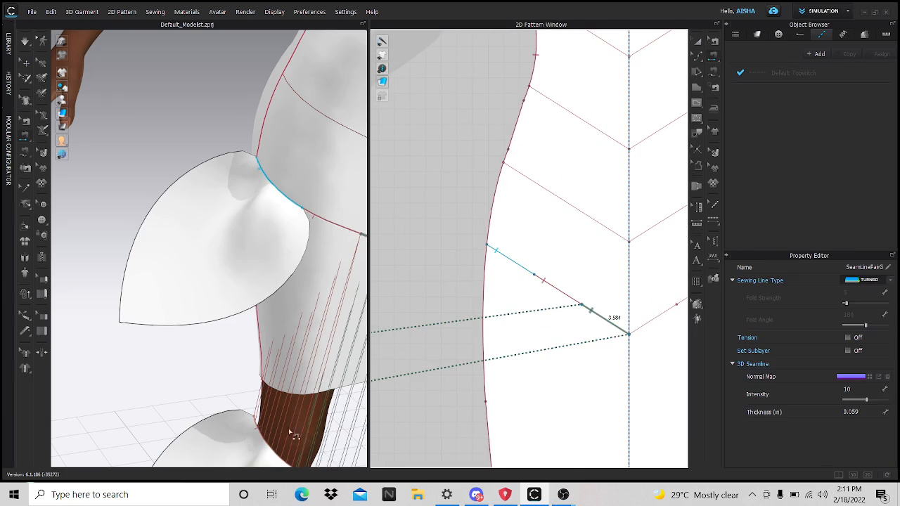
# Step: Move the second petal in the 3D view up beside the dress's hip, just below the first petal
pyautogui.scroll(-5, 273, 298)
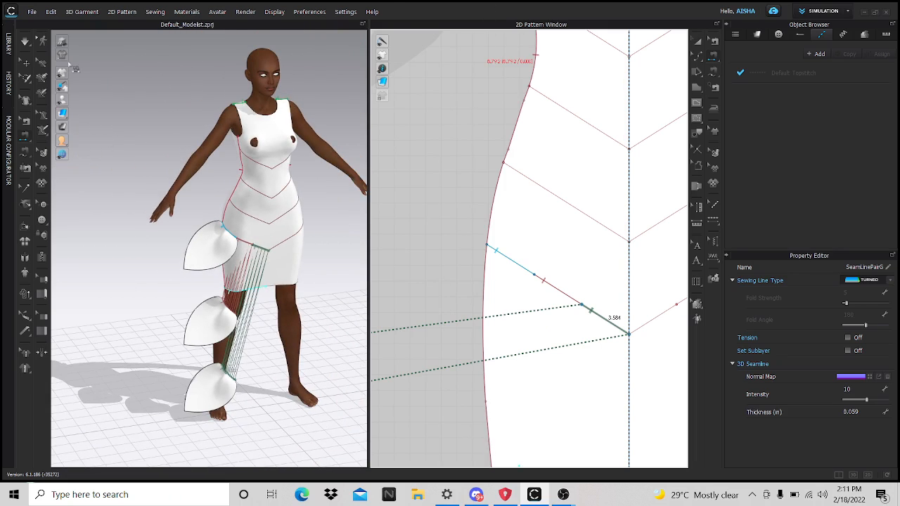
pyautogui.click(25, 62)
pyautogui.click(214, 327)
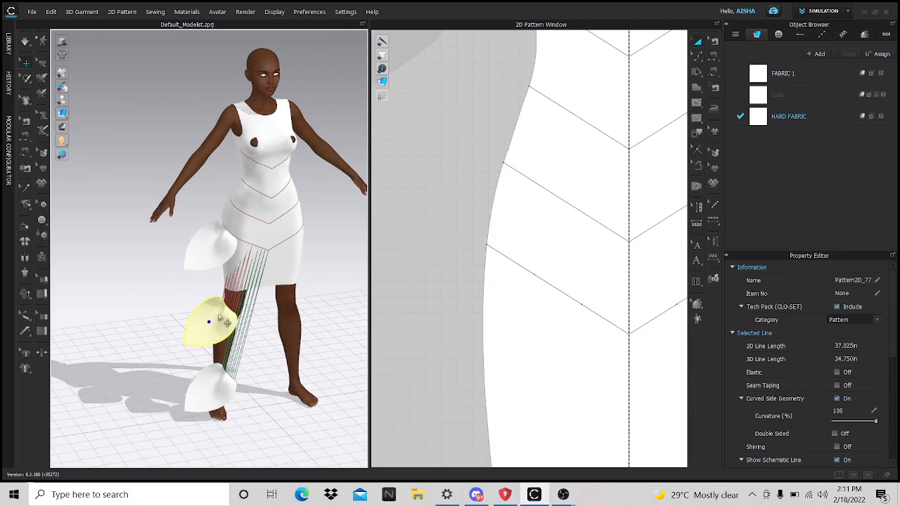
pyautogui.click(227, 322)
pyautogui.moveTo(226, 322); pyautogui.dragTo(236, 280)
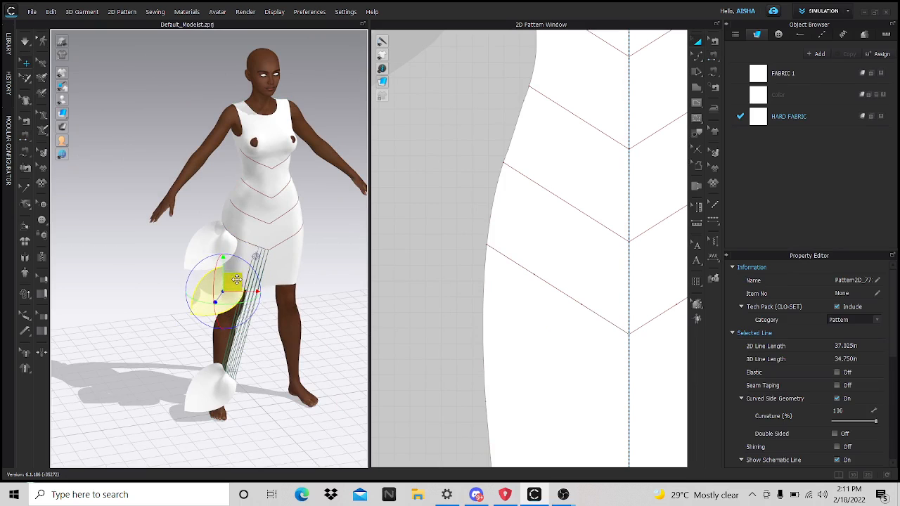
pyautogui.moveTo(287, 378); pyautogui.dragTo(227, 394, button='right')
pyautogui.moveTo(237, 286); pyautogui.dragTo(181, 271)
# Step: Move the third petal up beneath the second petal in the 3D view and simulate to draw both onto the dress
pyautogui.click(212, 391)
pyautogui.moveTo(223, 378); pyautogui.dragTo(190, 317)
pyautogui.moveTo(218, 319); pyautogui.dragTo(309, 339, button='right')
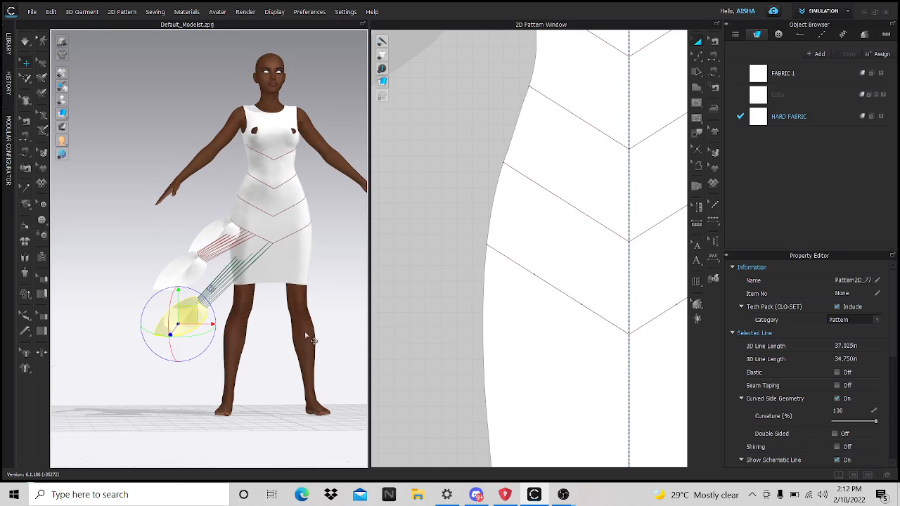
pyautogui.press('space')
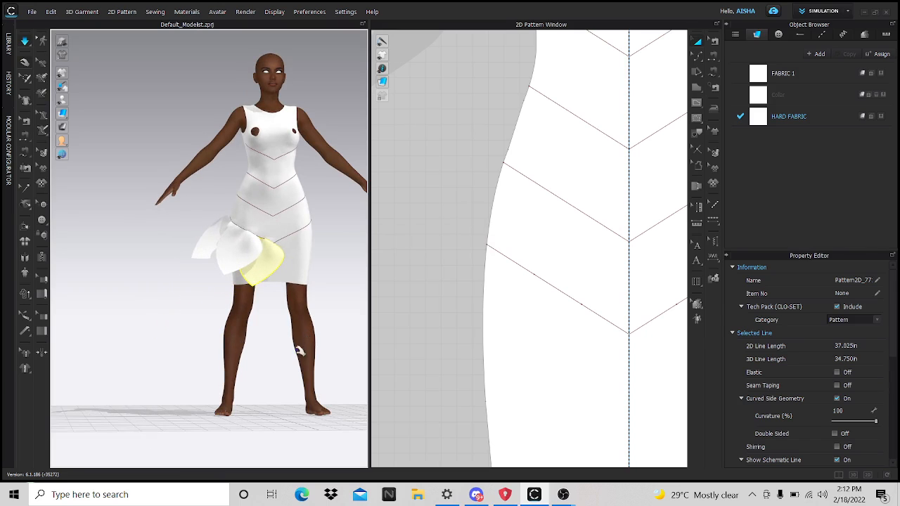
pyautogui.moveTo(298, 352)
pyautogui.mouseDown(button='right')
pyautogui.moveTo(271, 350)
pyautogui.moveTo(291, 356)
pyautogui.mouseUp(button='right')
pyautogui.scroll(5, 315, 316)
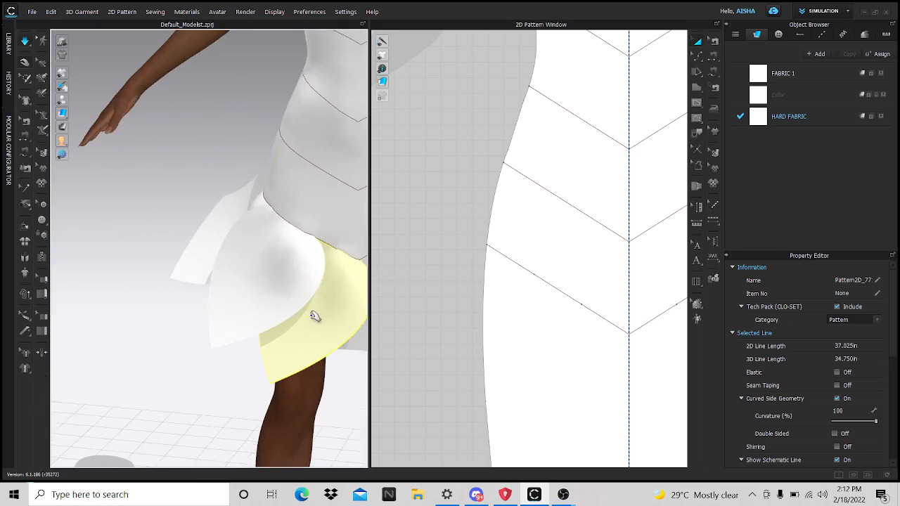
pyautogui.scroll(4, 315, 317)
pyautogui.moveTo(315, 316); pyautogui.dragTo(201, 312, button='middle')
pyautogui.scroll(-4, 328, 394)
pyautogui.scroll(-3, 510, 337)
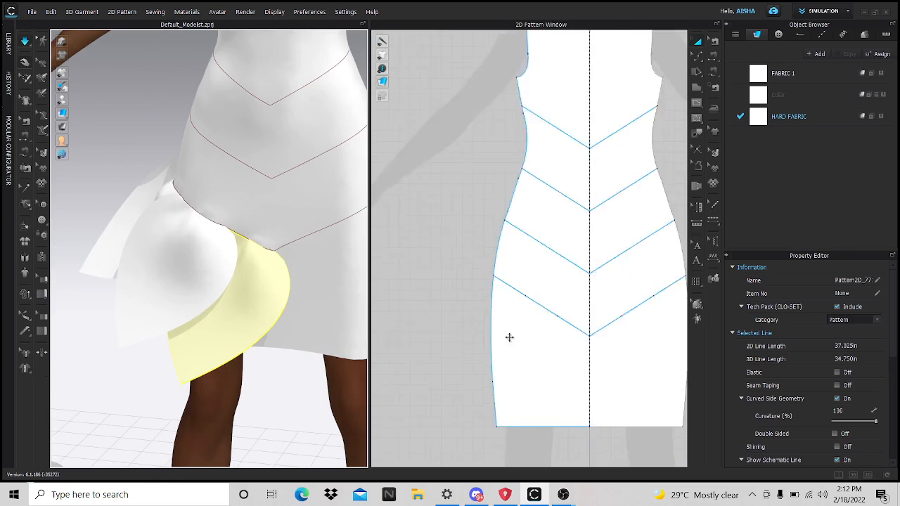
# Step: Move the dress back piece farther right in the 2D layout, leaving room beside the dress front
pyautogui.scroll(-5, 510, 337)
pyautogui.scroll(-3, 289, 329)
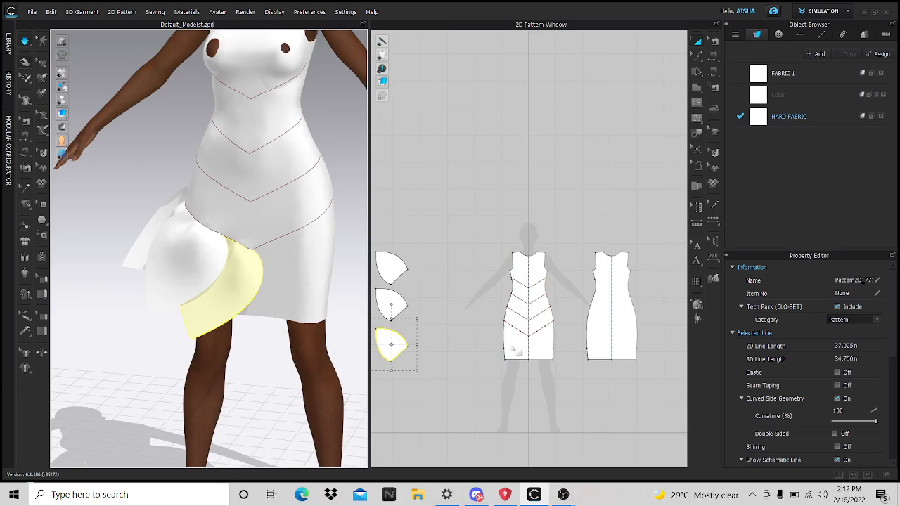
pyautogui.scroll(-3, 513, 350)
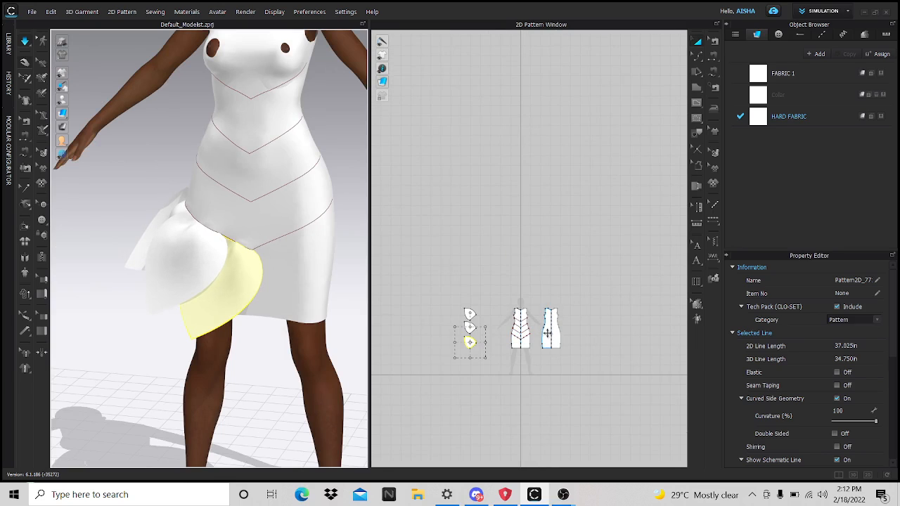
pyautogui.moveTo(547, 333); pyautogui.dragTo(601, 337)
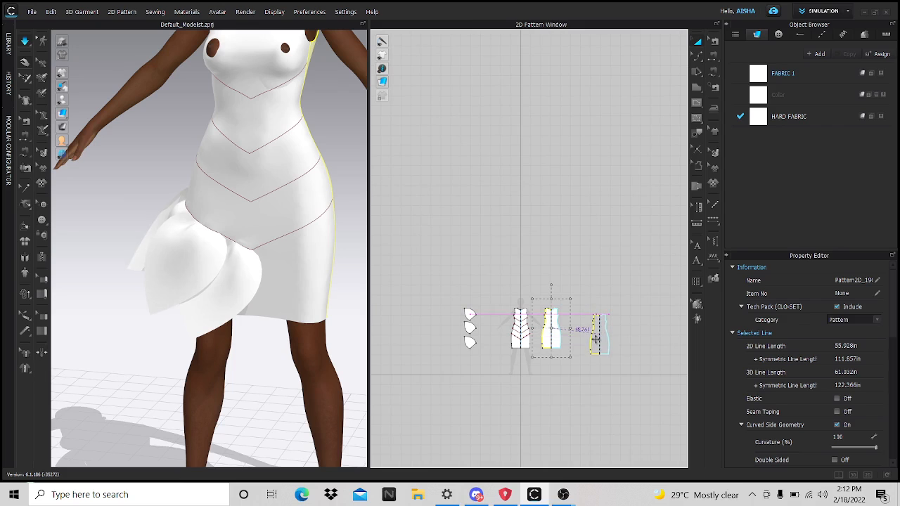
pyautogui.moveTo(596, 340); pyautogui.dragTo(596, 340)
# Step: Clone all three petals as Symmetric Pattern (with Sewing) and place the mirrored set between the dress front and back in the 2D layout
pyautogui.moveTo(438, 277); pyautogui.dragTo(482, 345)
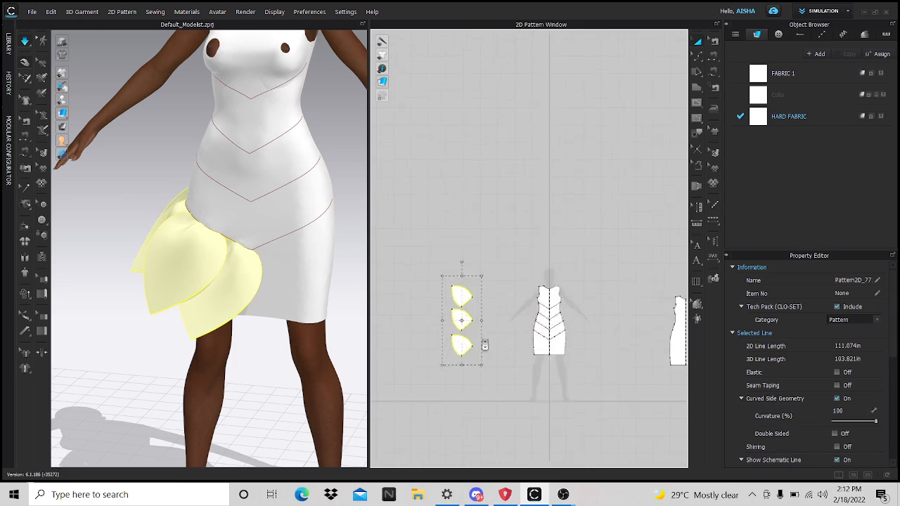
pyautogui.scroll(5, 478, 346)
pyautogui.rightClick(430, 350)
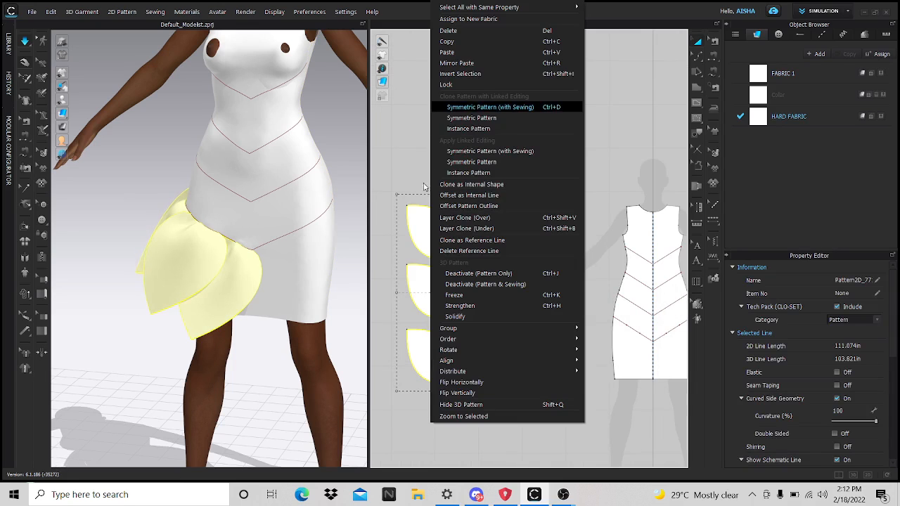
pyautogui.click(520, 109)
pyautogui.scroll(-5, 535, 303)
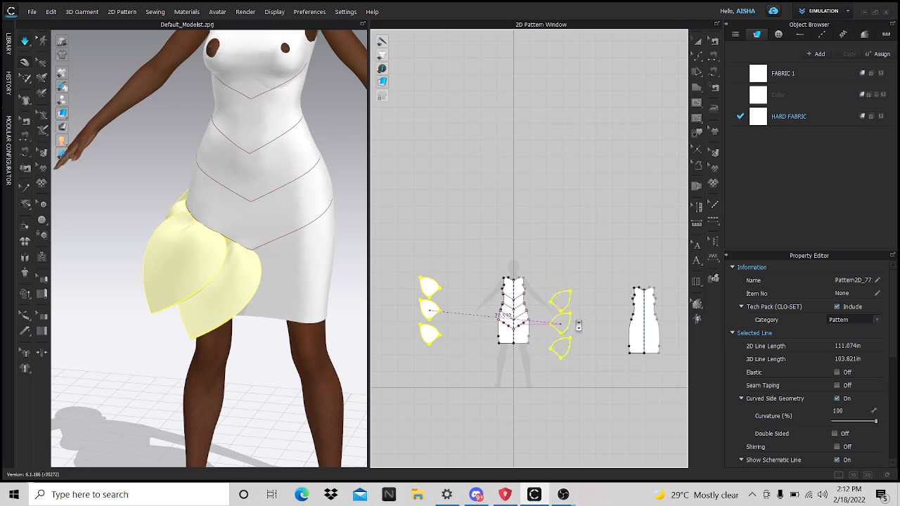
pyautogui.click(574, 317)
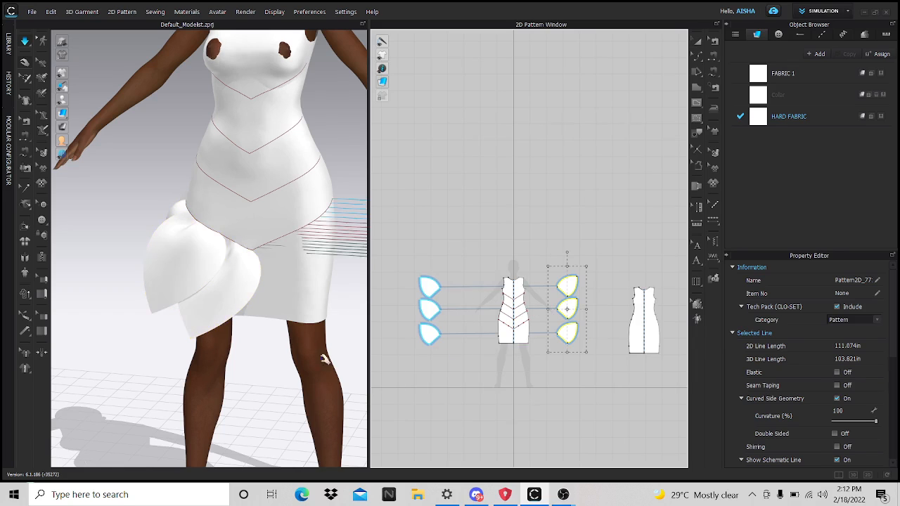
# Step: Move the mirrored petals close to the lowest chevron's opposite half in the 3D view and simulate the garment
pyautogui.scroll(-10, 324, 359)
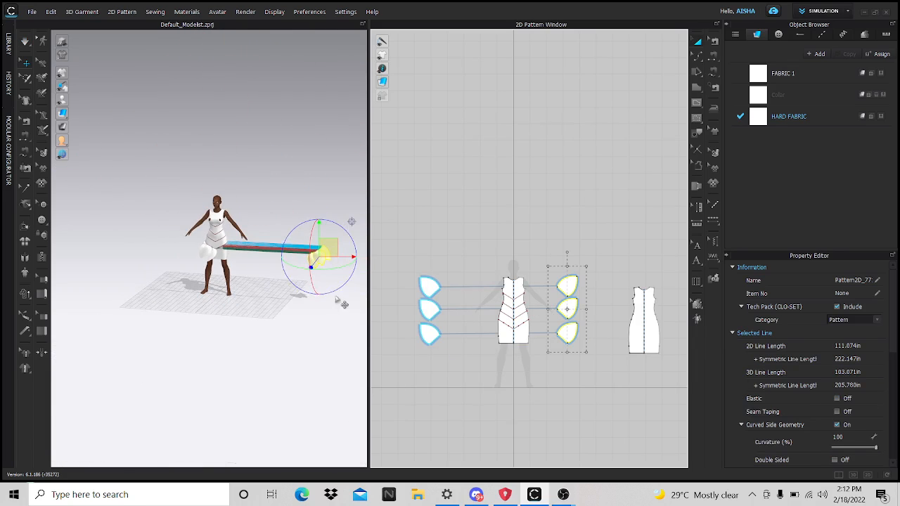
pyautogui.moveTo(328, 248); pyautogui.dragTo(236, 246)
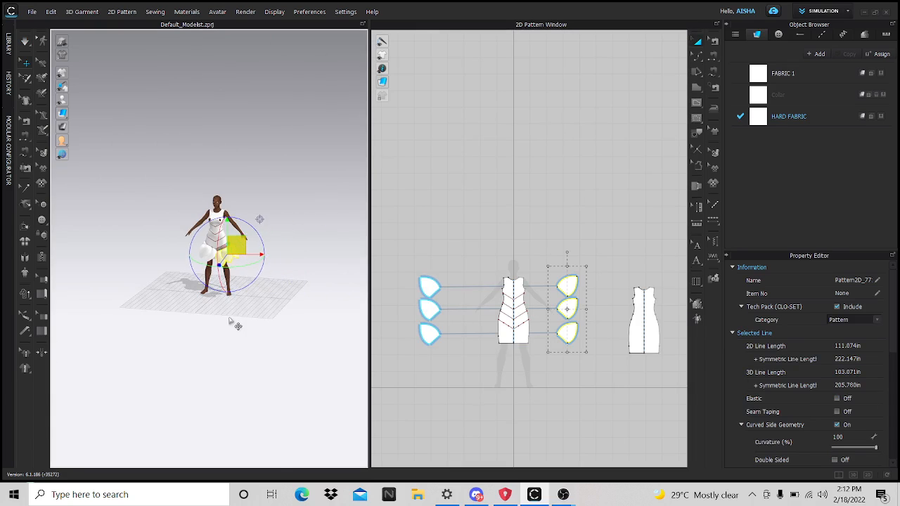
pyautogui.scroll(10, 229, 320)
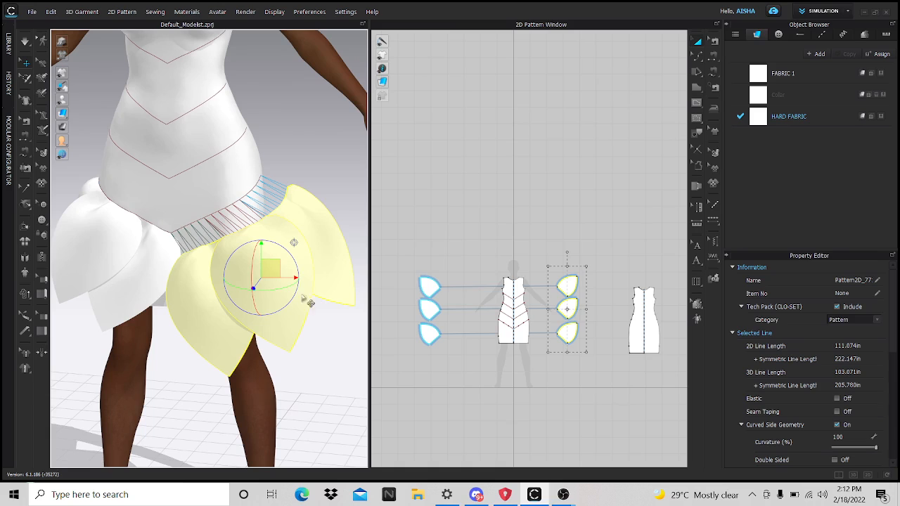
pyautogui.moveTo(274, 273); pyautogui.dragTo(270, 261)
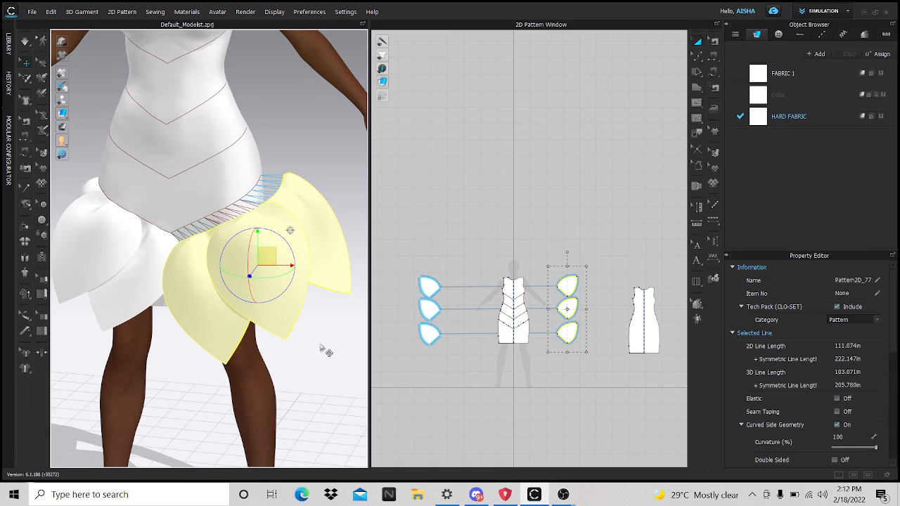
pyautogui.press('space')
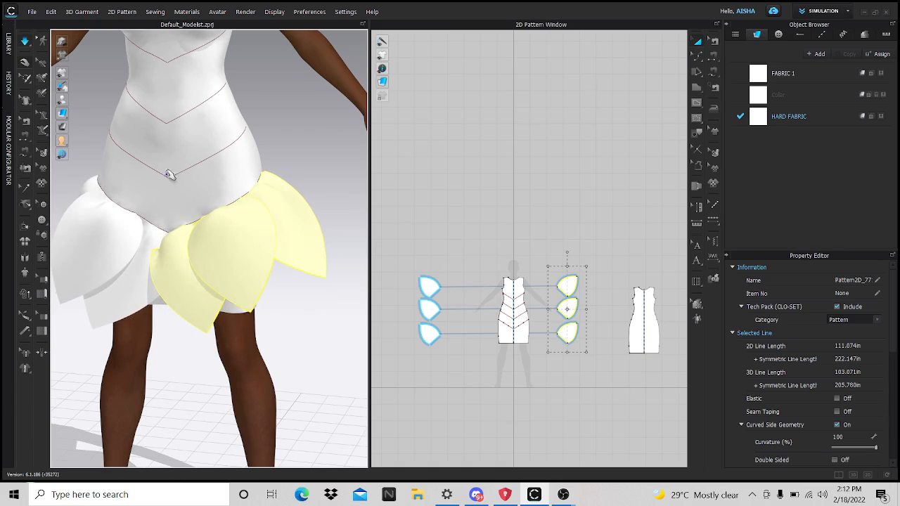
pyautogui.moveTo(207, 388); pyautogui.dragTo(243, 249, button='right')
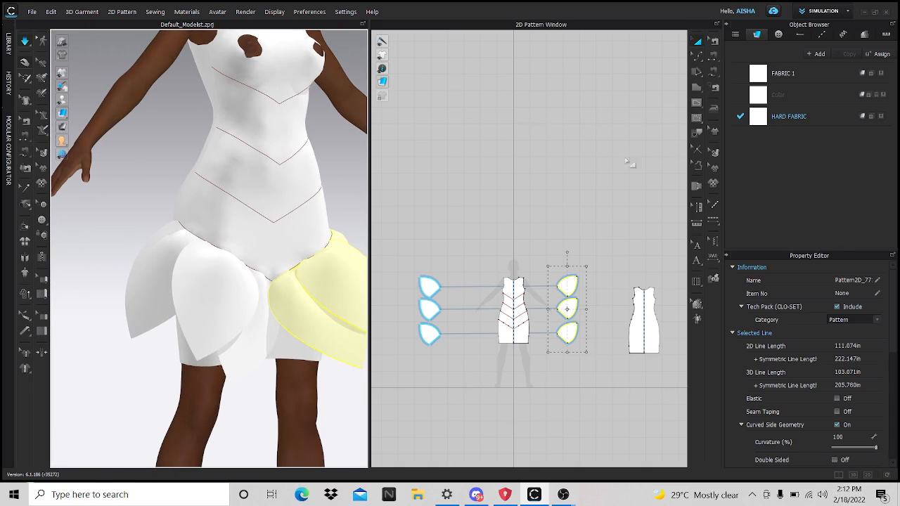
# Step: Duplicate the three original petals and place the copies between them and the dress front in the 2D layout
pyautogui.scroll(-3, 483, 334)
pyautogui.scroll(4, 440, 348)
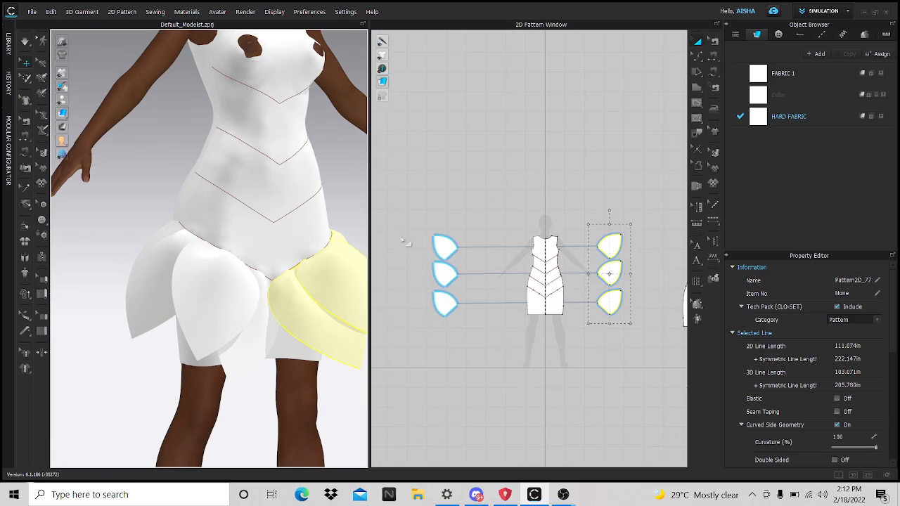
pyautogui.click(394, 206)
pyautogui.moveTo(485, 380); pyautogui.dragTo(474, 356)
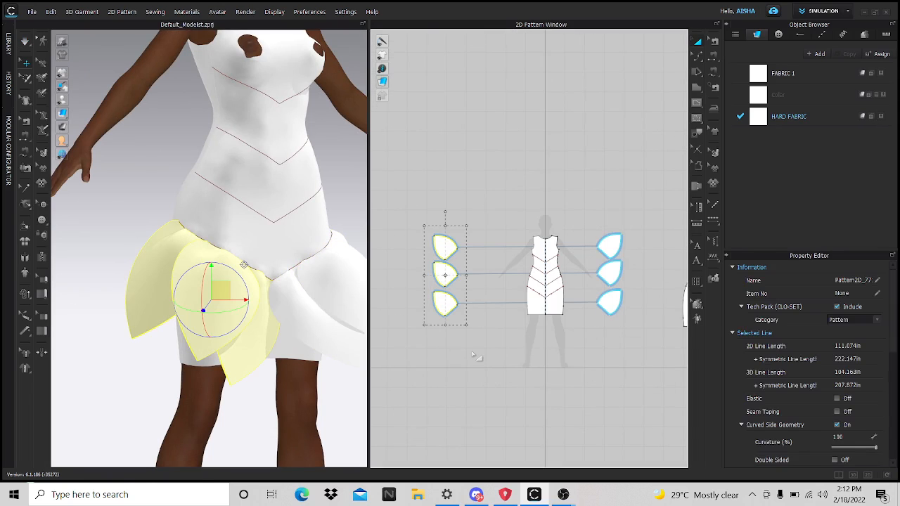
pyautogui.hotkey('ctrl', 'v')
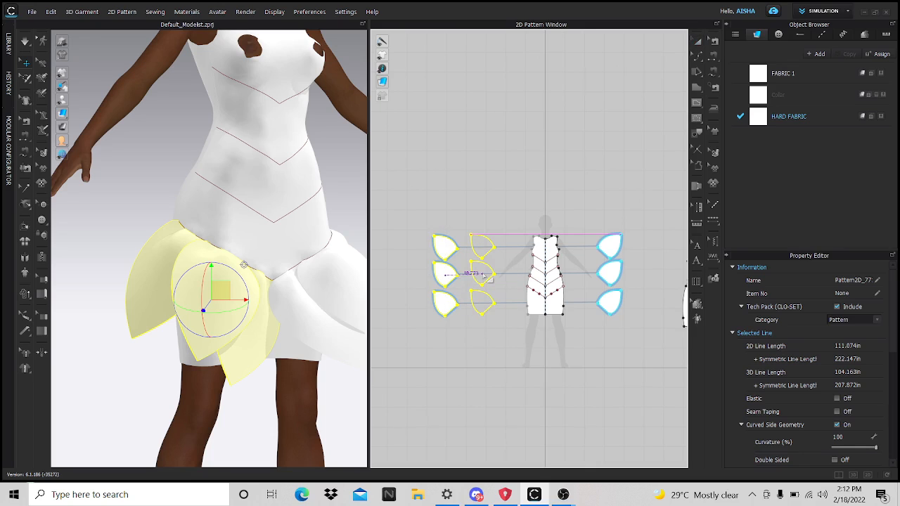
pyautogui.click(483, 279)
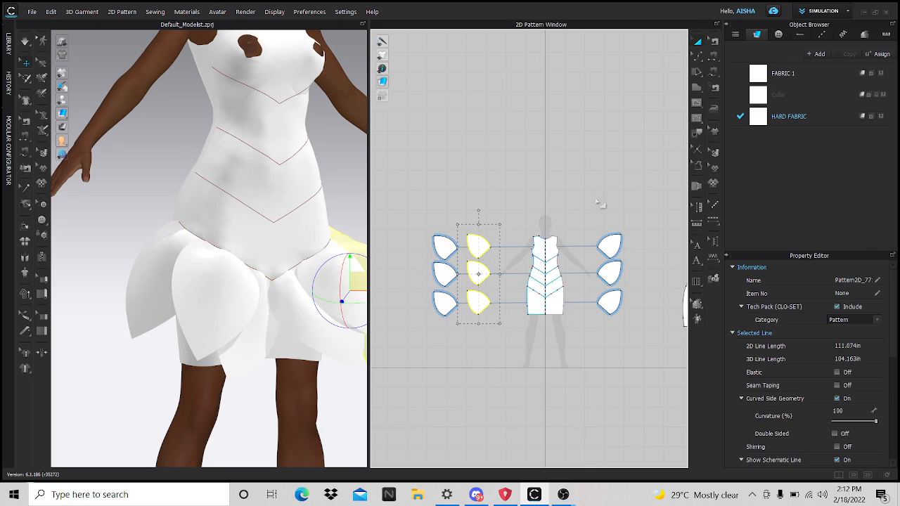
pyautogui.click(714, 56)
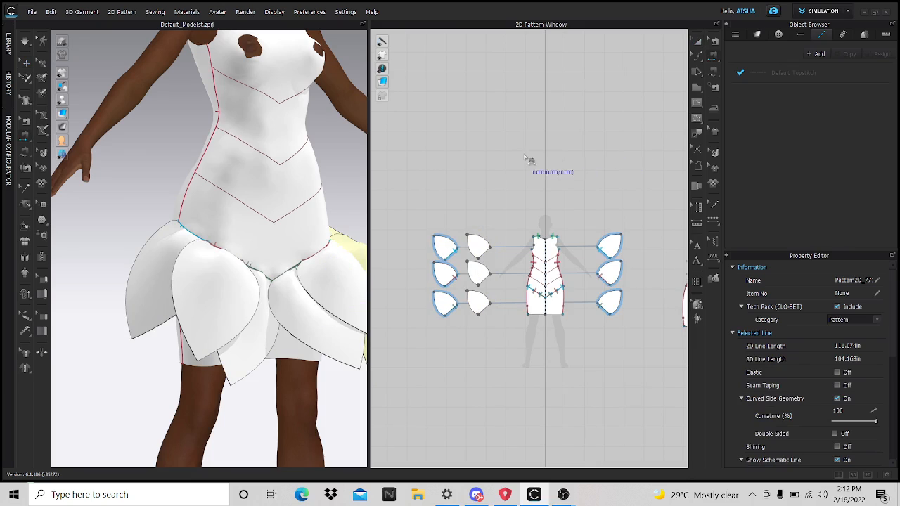
pyautogui.click(693, 59)
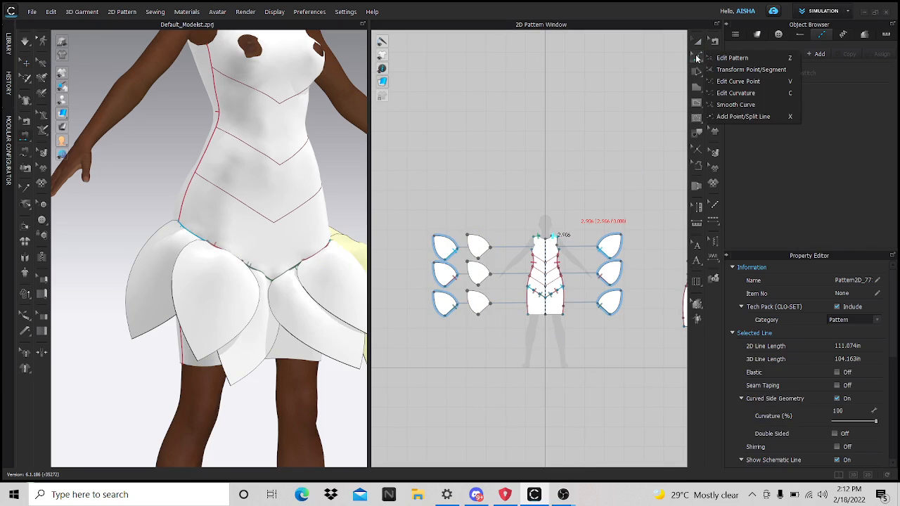
pyautogui.click(745, 115)
pyautogui.scroll(-3, 552, 271)
pyautogui.scroll(6, 563, 193)
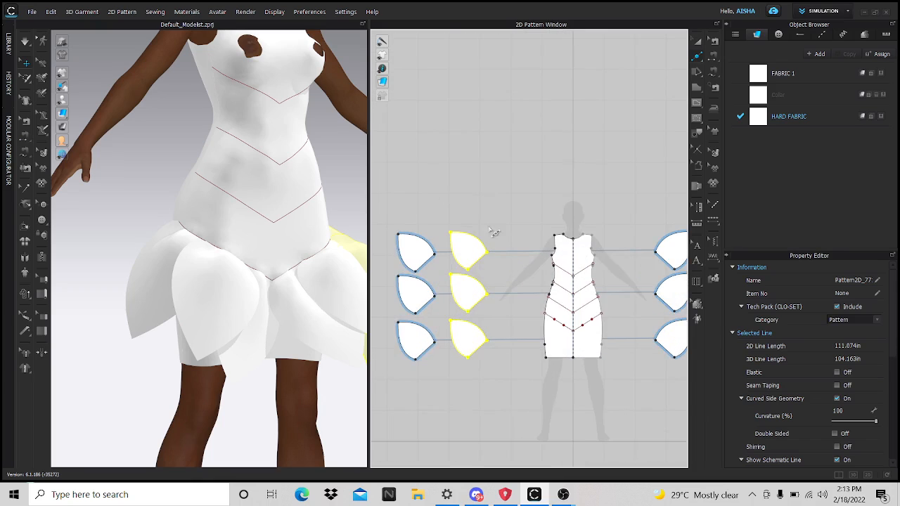
pyautogui.rightClick(560, 189)
pyautogui.click(698, 42)
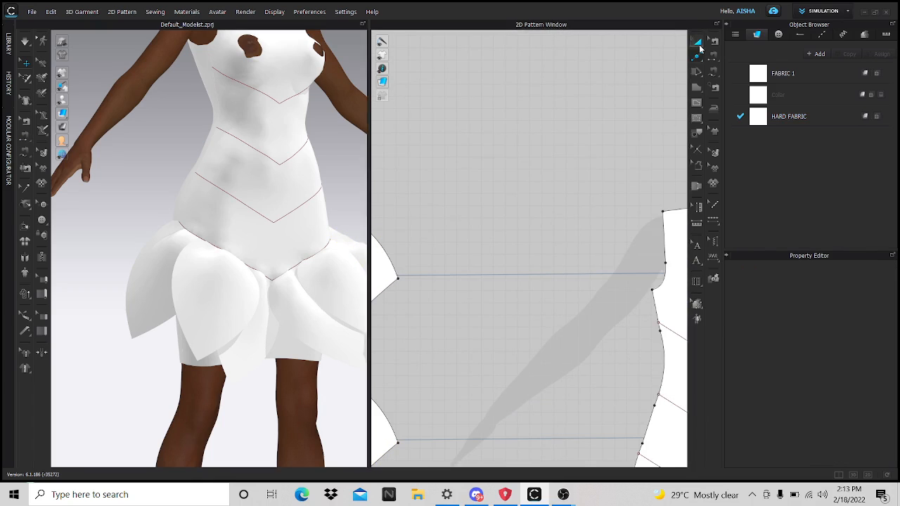
pyautogui.scroll(-3, 504, 280)
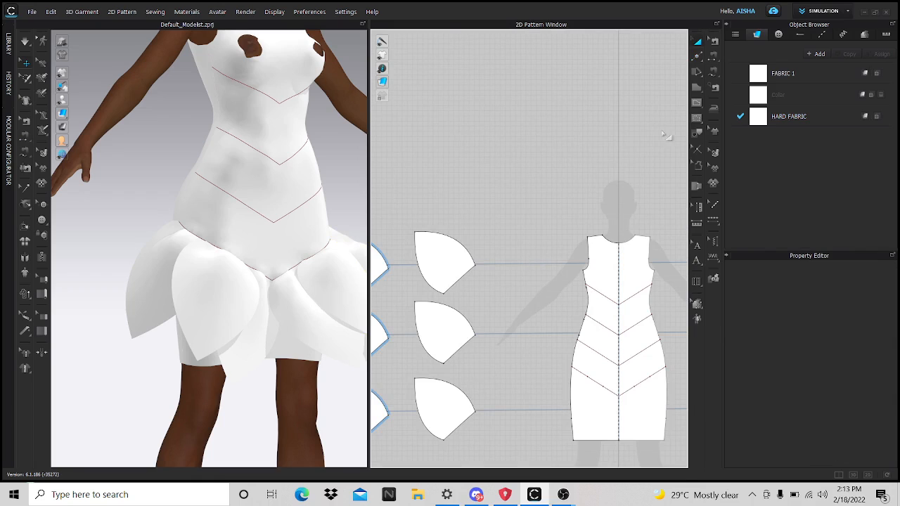
# Step: Split the left half of the chevron line directly above the lowest one into 3 uniform segments
pyautogui.scroll(5, 582, 358)
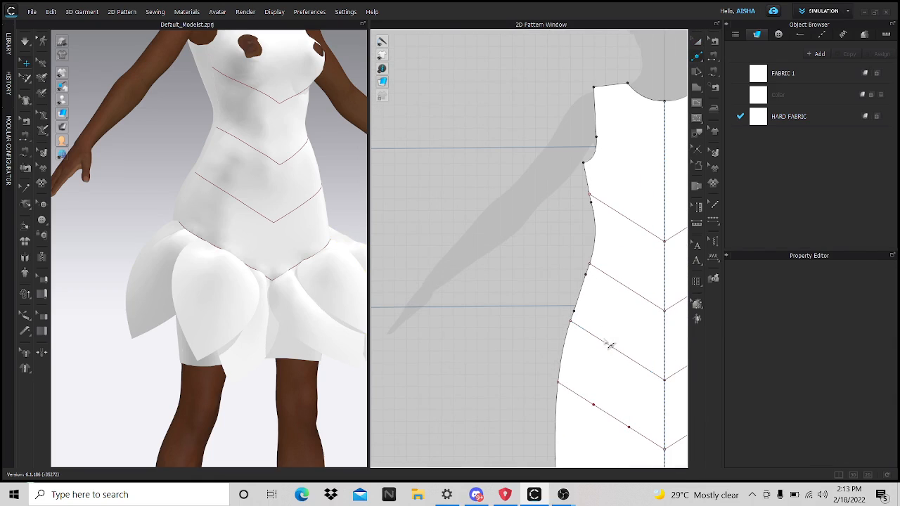
pyautogui.rightClick(600, 343)
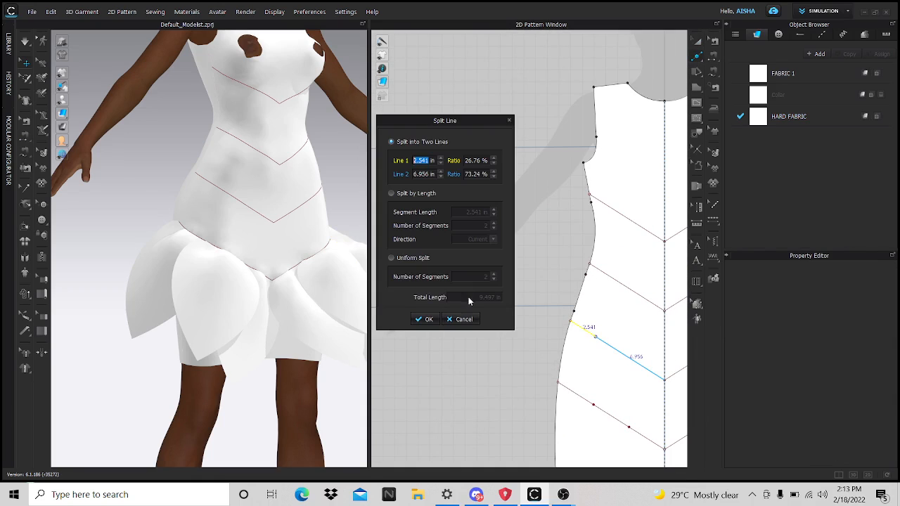
pyautogui.click(391, 258)
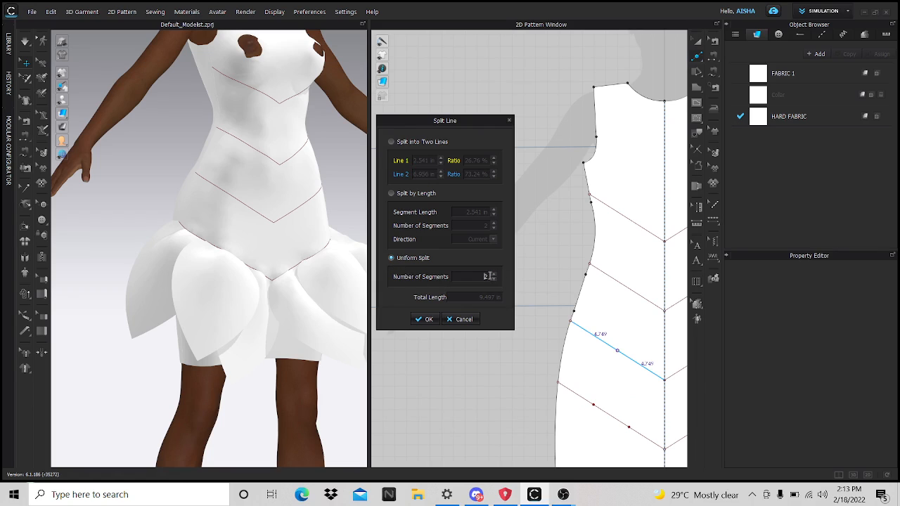
pyautogui.click(469, 276)
pyautogui.write('3')
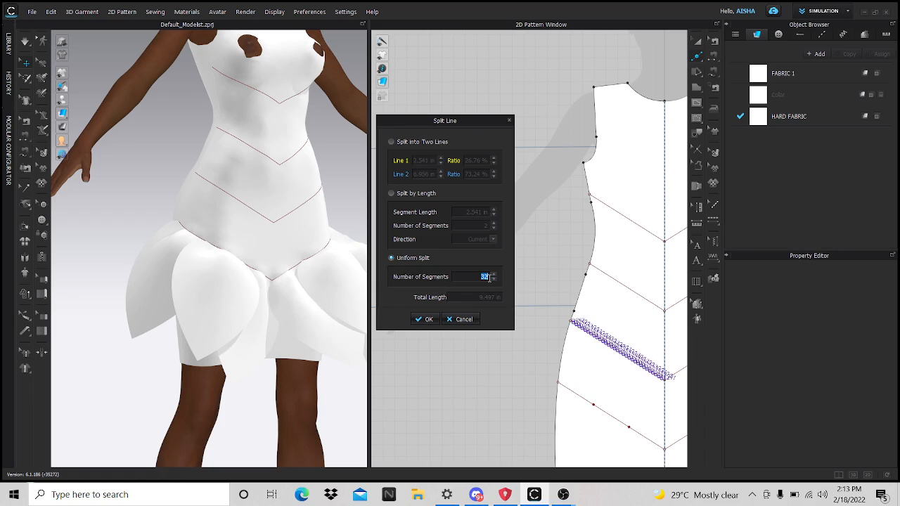
pyautogui.write('3')
pyautogui.press('Return')
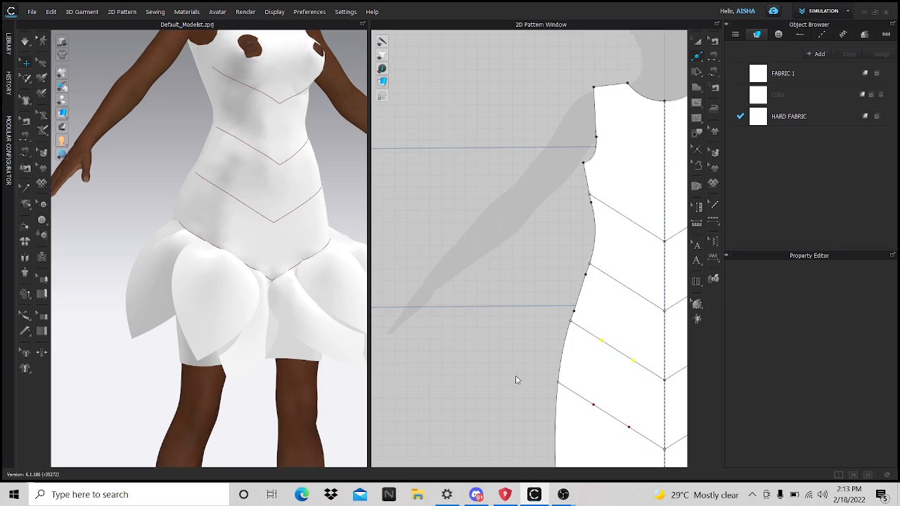
pyautogui.scroll(-3, 597, 355)
pyautogui.scroll(3, 606, 334)
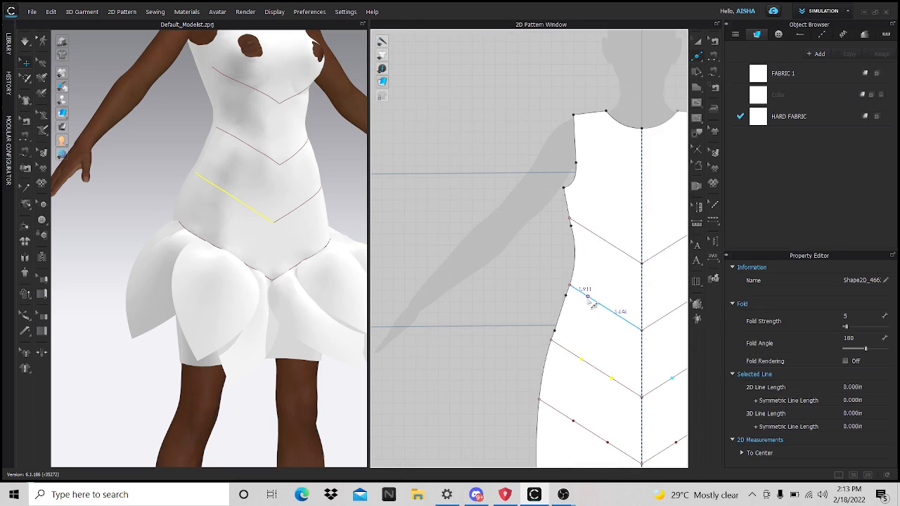
# Step: Split the left half of the second chevron line from the neckline into 3 uniform segments
pyautogui.click(589, 298)
pyautogui.click(392, 258)
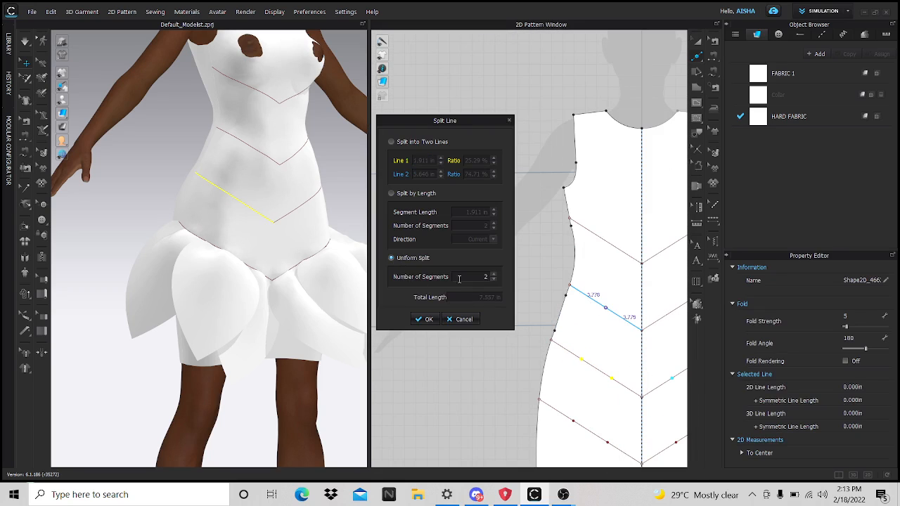
pyautogui.write('3')
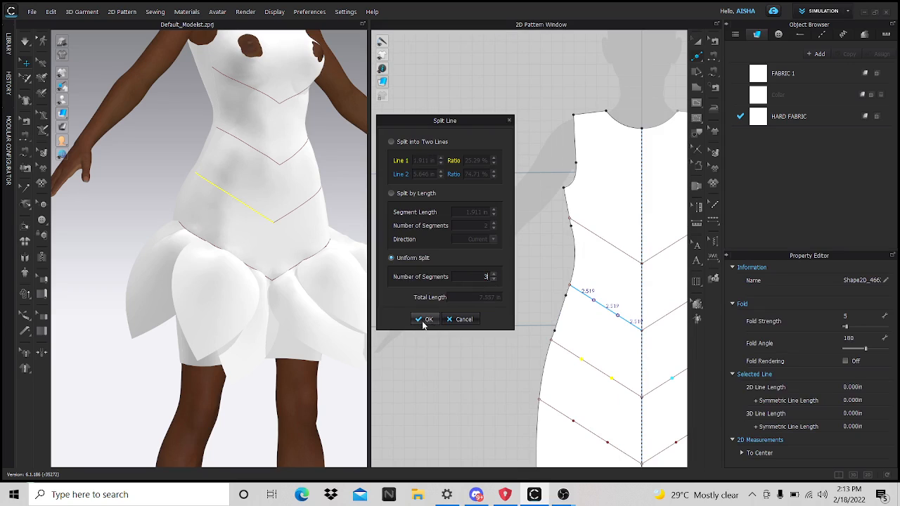
pyautogui.press('Return')
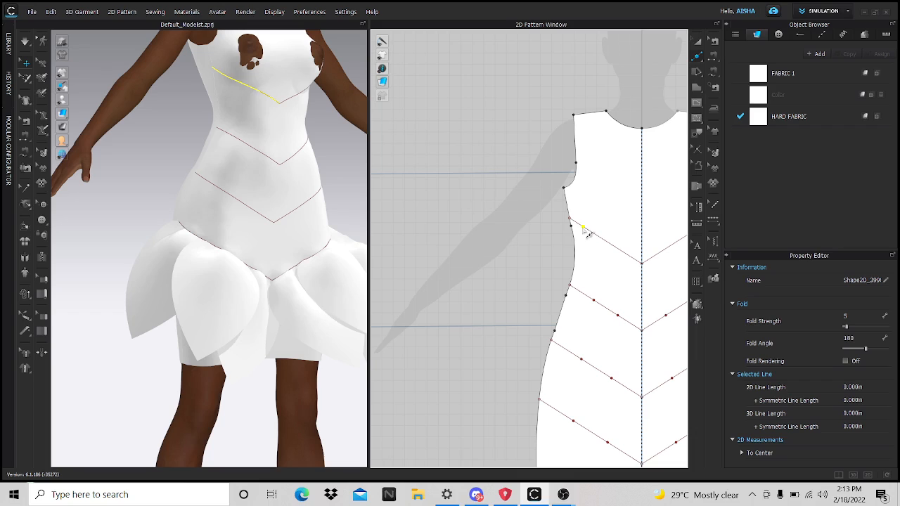
# Step: Undo the stray point on the topmost chevron line and split its left half into 3 uniform segments
pyautogui.hotkey('ctrl', 'z')
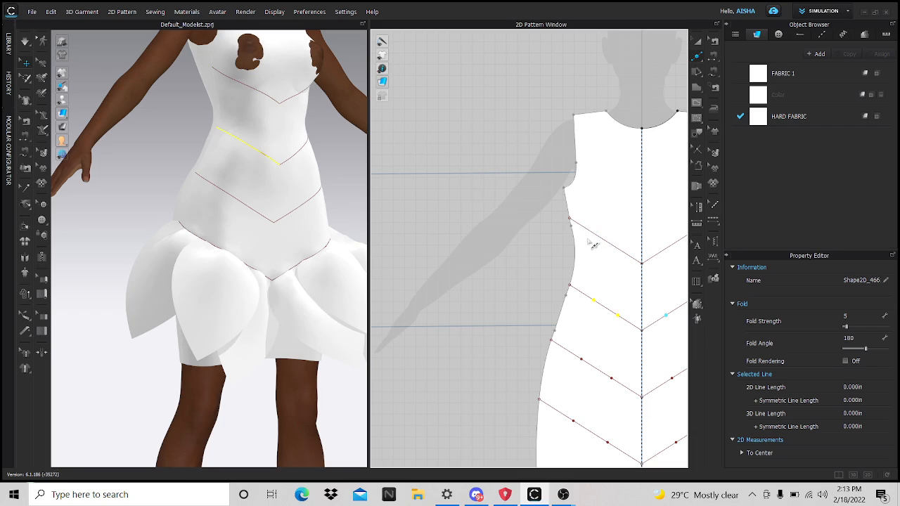
pyautogui.rightClick(585, 232)
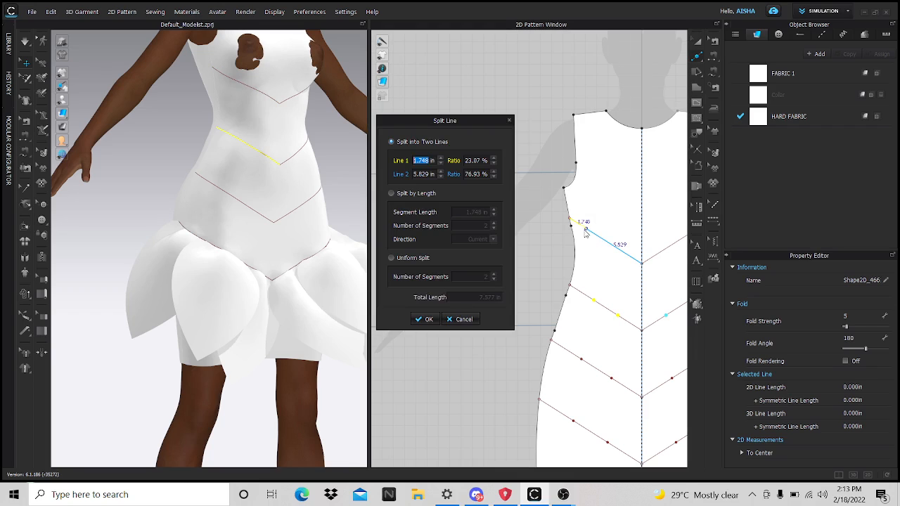
pyautogui.click(392, 258)
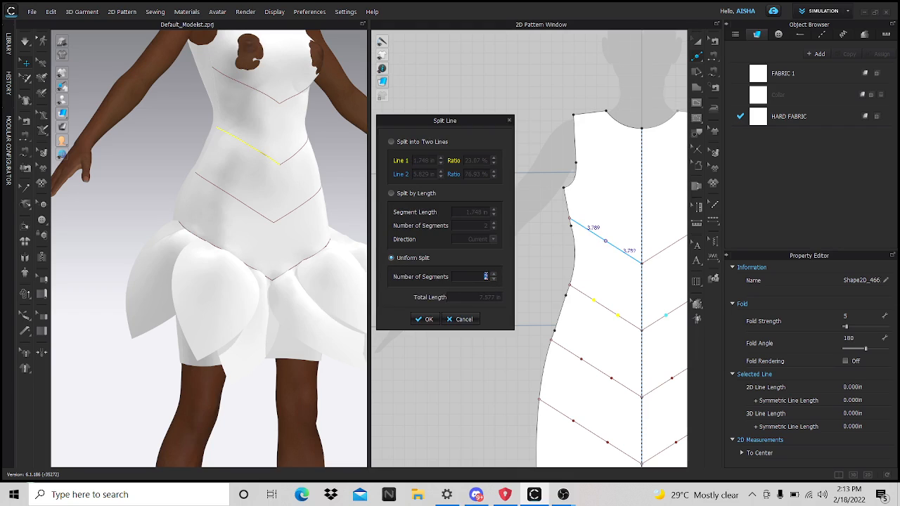
pyautogui.press('Return')
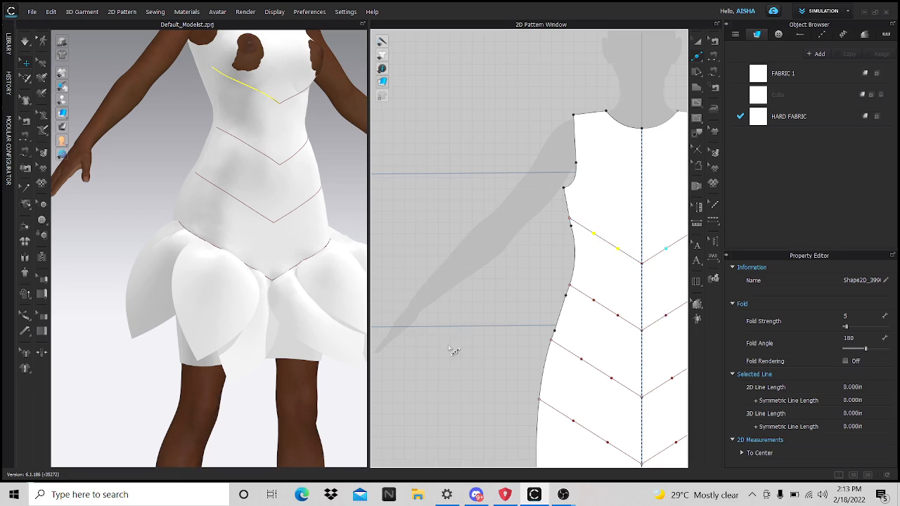
# Step: Select the three unsewn duplicate petals beside the dress front and move them out in front of the avatar in the 3D view
pyautogui.scroll(-8, 485, 284)
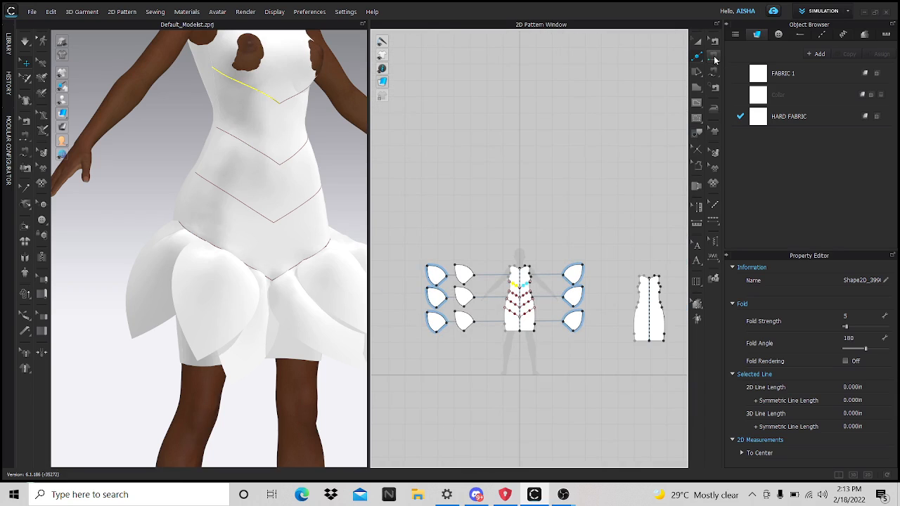
pyautogui.click(714, 56)
pyautogui.scroll(5, 478, 317)
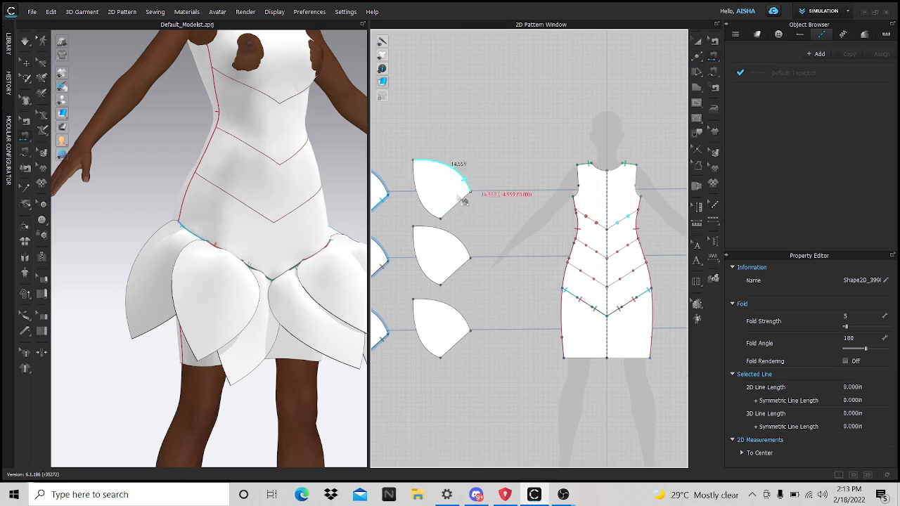
pyautogui.scroll(-8, 312, 334)
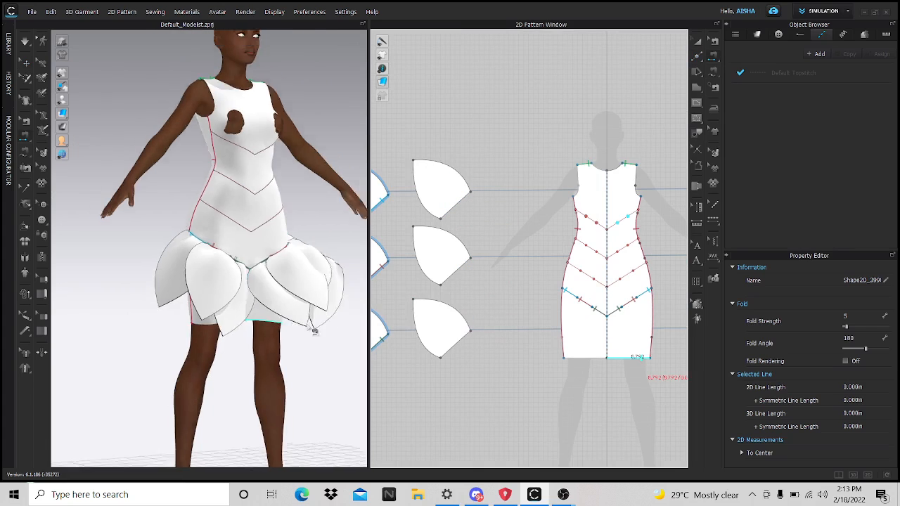
pyautogui.moveTo(310, 302); pyautogui.dragTo(344, 274, button='right')
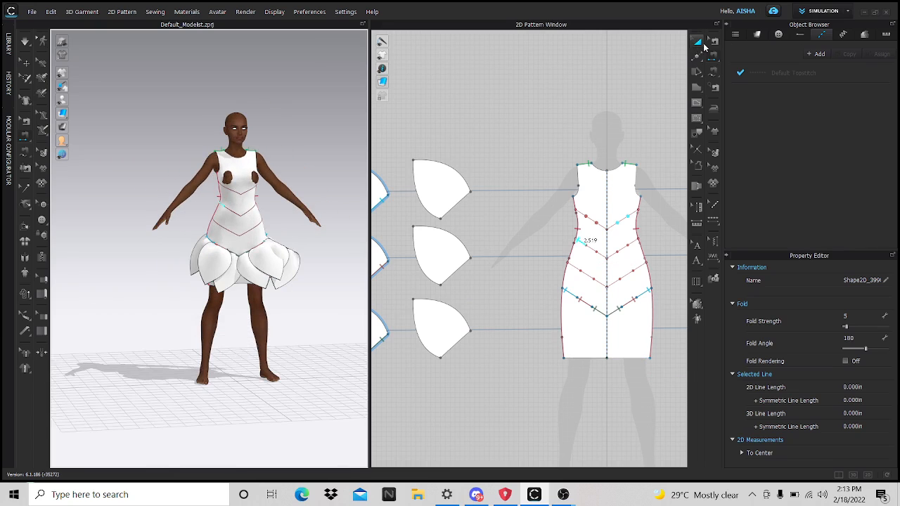
pyautogui.click(702, 43)
pyautogui.moveTo(396, 135); pyautogui.dragTo(480, 324)
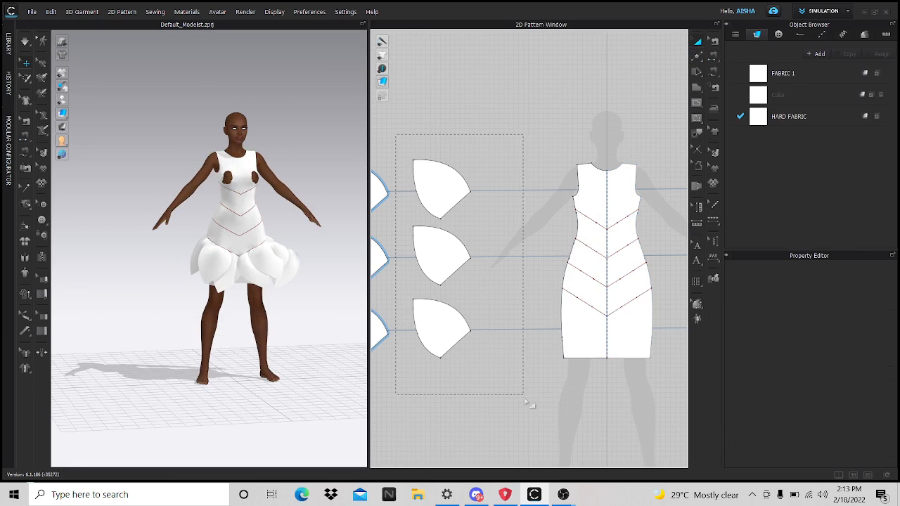
pyautogui.moveTo(532, 406); pyautogui.dragTo(532, 406)
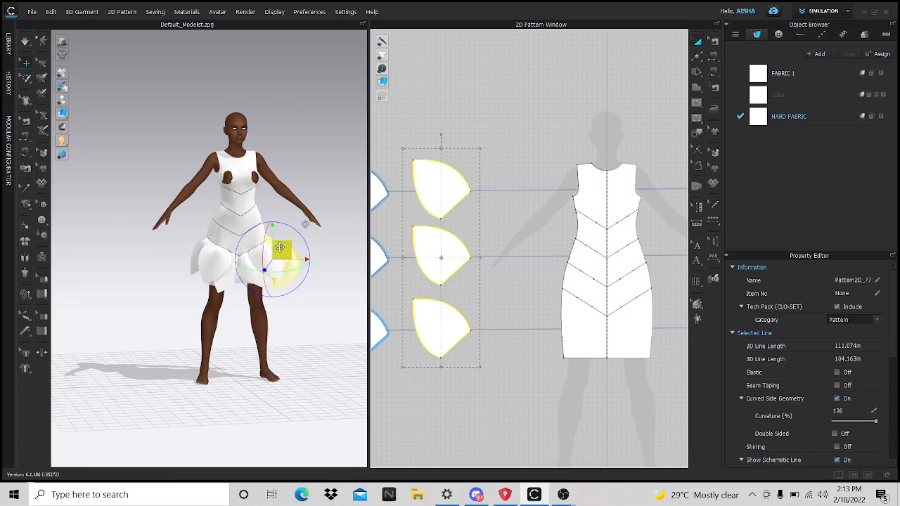
pyautogui.moveTo(283, 251); pyautogui.dragTo(175, 223)
pyautogui.moveTo(245, 297); pyautogui.dragTo(187, 314, button='right')
pyautogui.moveTo(263, 257); pyautogui.dragTo(278, 225, button='right')
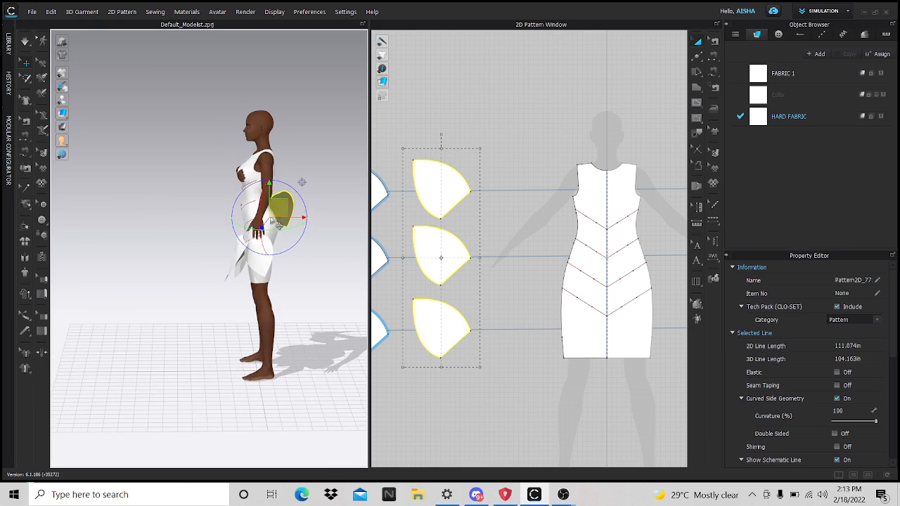
pyautogui.moveTo(283, 208); pyautogui.dragTo(214, 212)
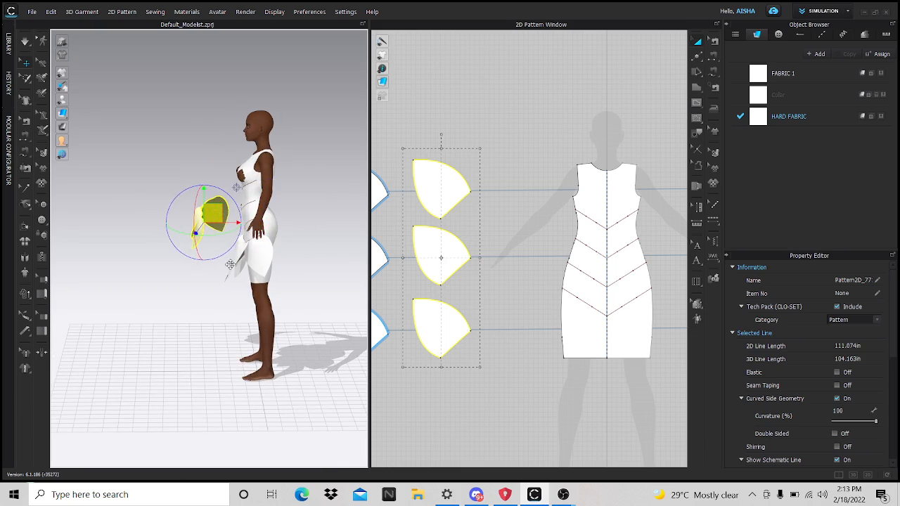
# Step: Position the three selected petals close to the left half of the chevron directly above the lowest one in 3D
pyautogui.moveTo(256, 328); pyautogui.dragTo(365, 335, button='right')
pyautogui.moveTo(334, 294); pyautogui.dragTo(168, 278, button='right')
pyautogui.scroll(1, 180, 255)
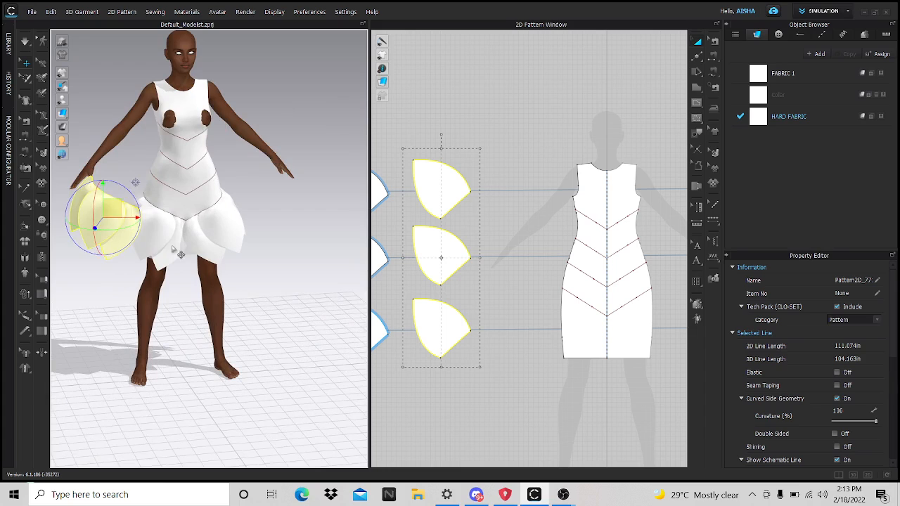
pyautogui.moveTo(109, 209); pyautogui.dragTo(159, 197)
pyautogui.press('space')
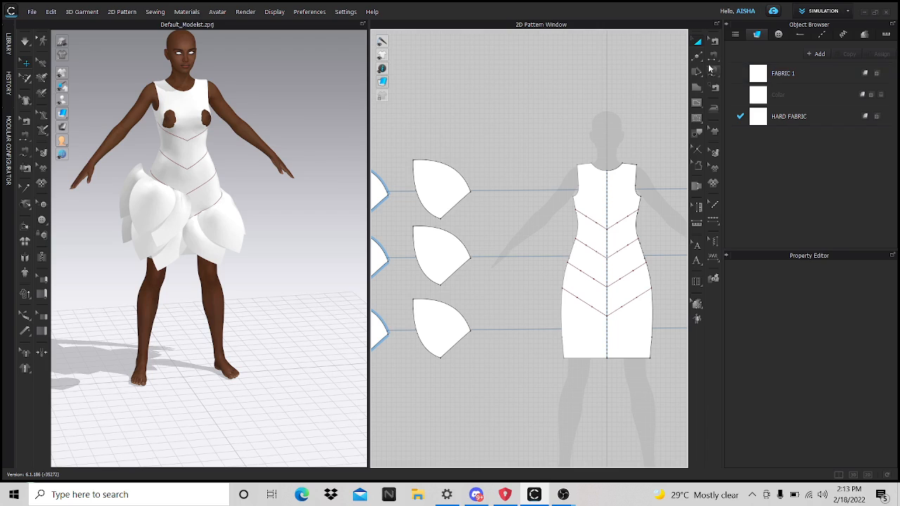
# Step: Sew the straight edge of the top duplicate petal to the outermost left segment of the chevron above the lowest one
pyautogui.click(711, 59)
pyautogui.click(463, 202)
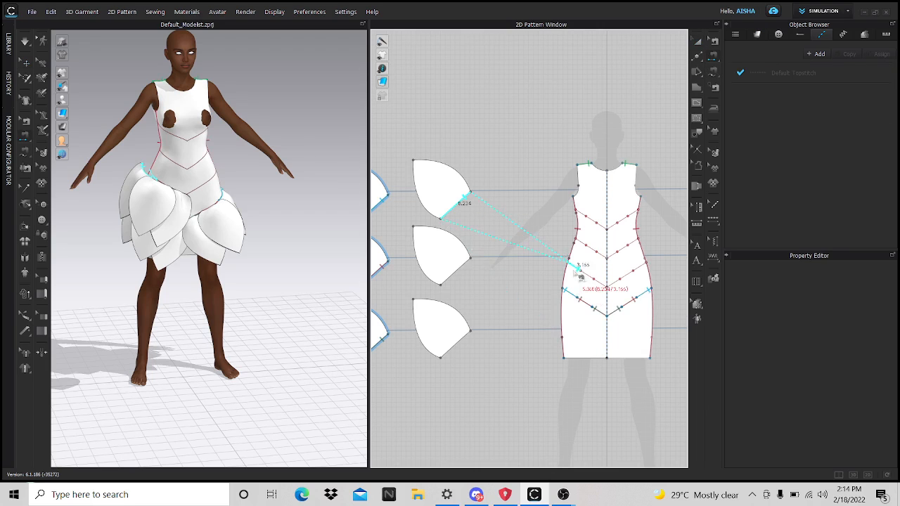
pyautogui.scroll(-1, 576, 274)
pyautogui.scroll(2, 576, 276)
pyautogui.click(575, 267)
pyautogui.scroll(-3, 621, 288)
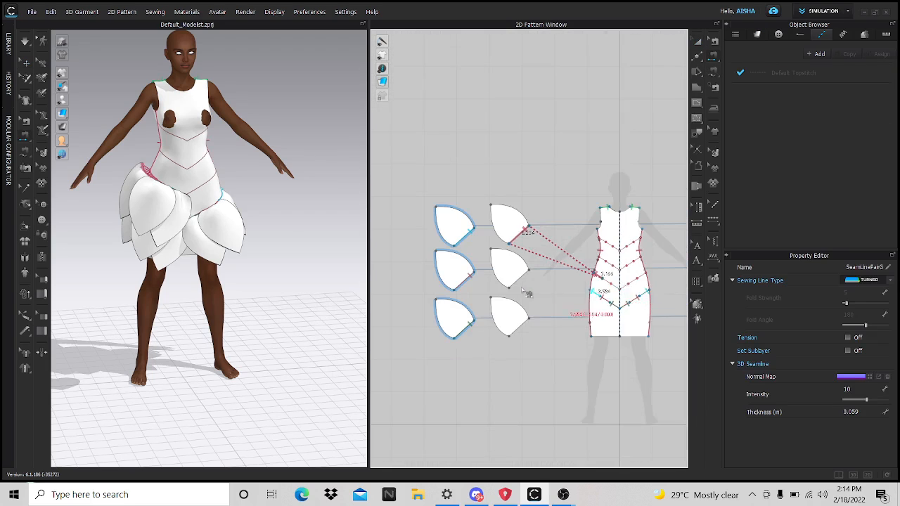
# Step: Sew the straight edge of the middle duplicate petal to the middle left segment of the same chevron
pyautogui.scroll(2, 523, 290)
pyautogui.click(529, 272)
pyautogui.moveTo(608, 289); pyautogui.dragTo(536, 286, button='middle')
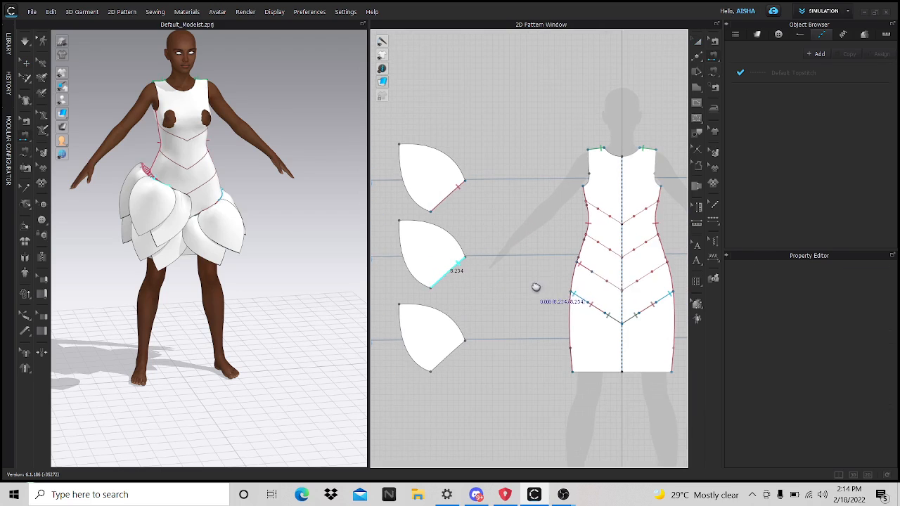
pyautogui.click(605, 279)
# Step: Sew the bottom duplicate petal's straight edge to the left segment nearest the centre line and simulate the garment
pyautogui.click(454, 355)
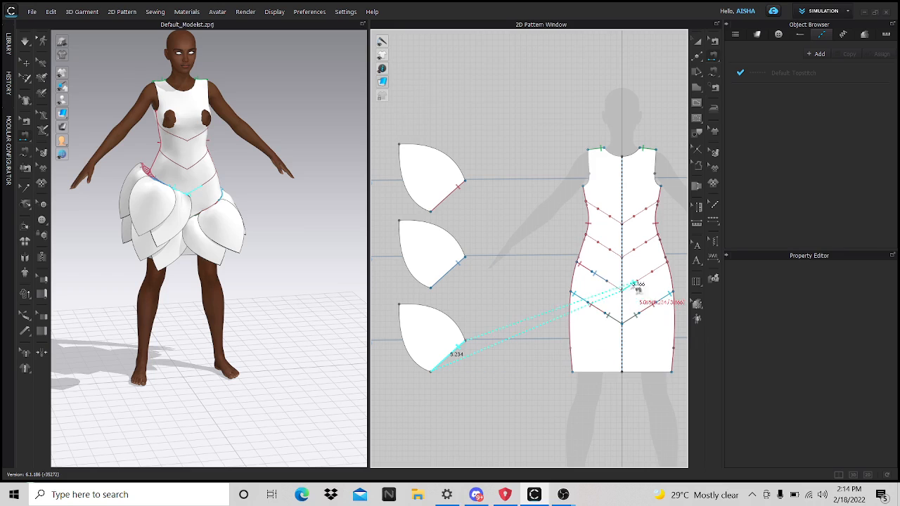
pyautogui.click(620, 288)
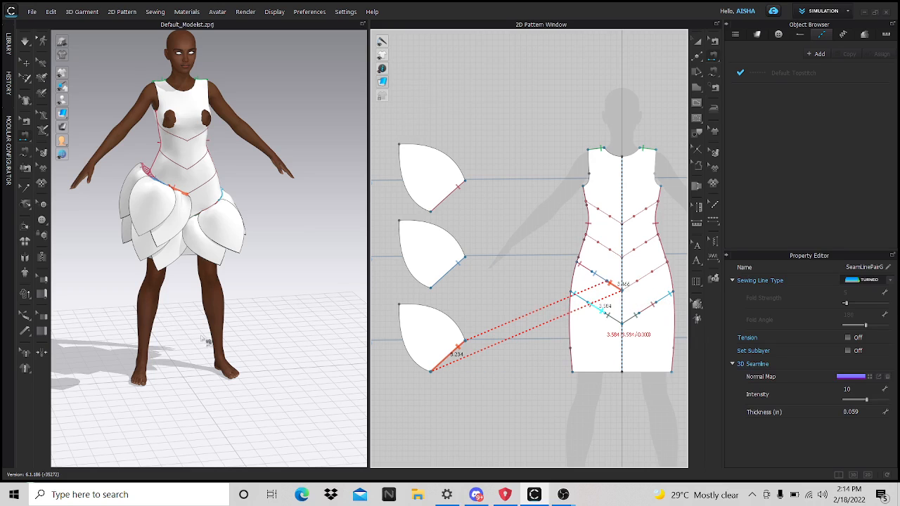
pyautogui.press('space')
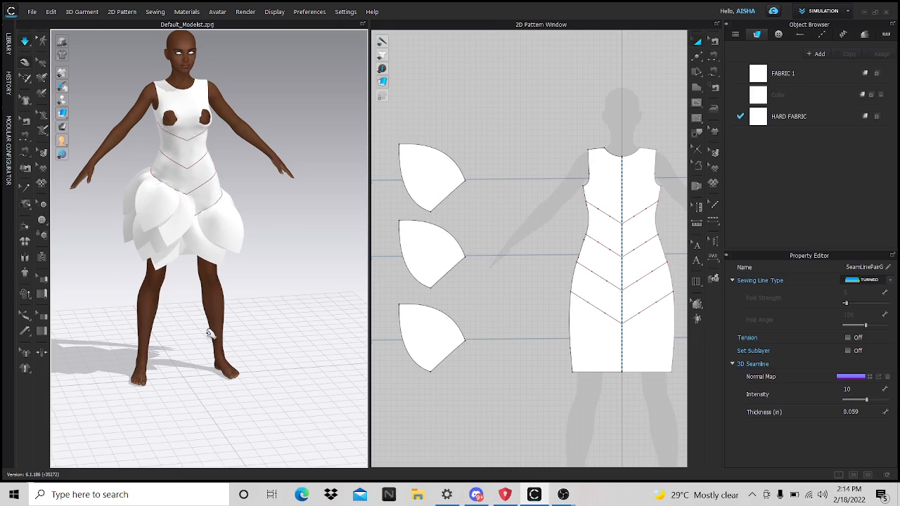
# Step: Clone the three newly sewn petals as symmetric patterns with sewing and place them between the existing mirrored petals and the dress back
pyautogui.scroll(-5, 482, 305)
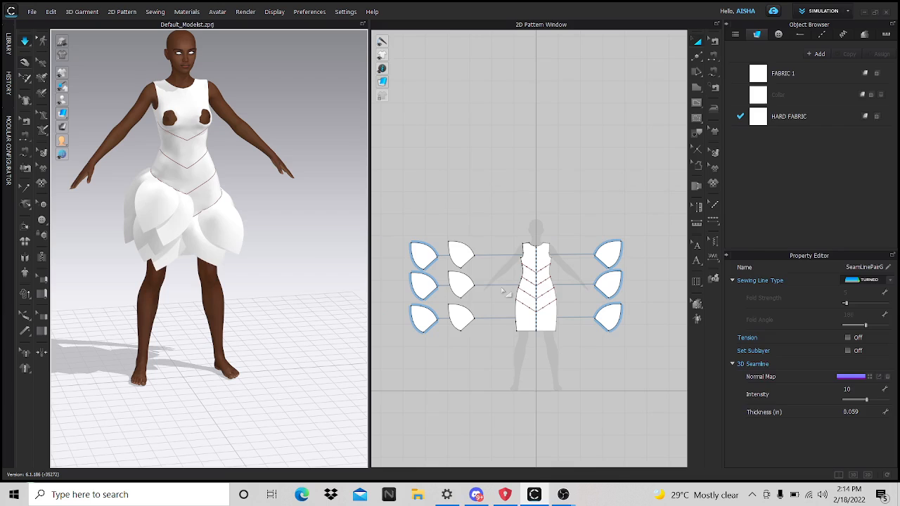
pyautogui.press('n')
pyautogui.click(464, 241)
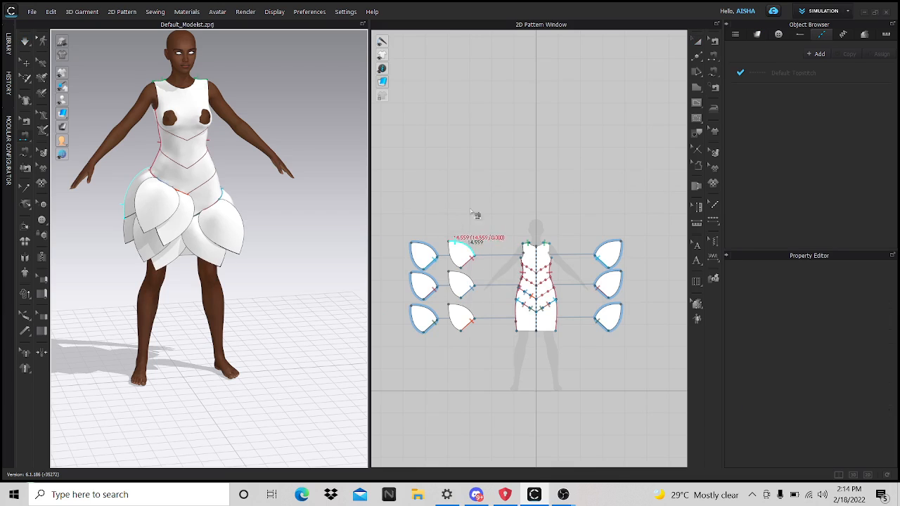
pyautogui.click(697, 42)
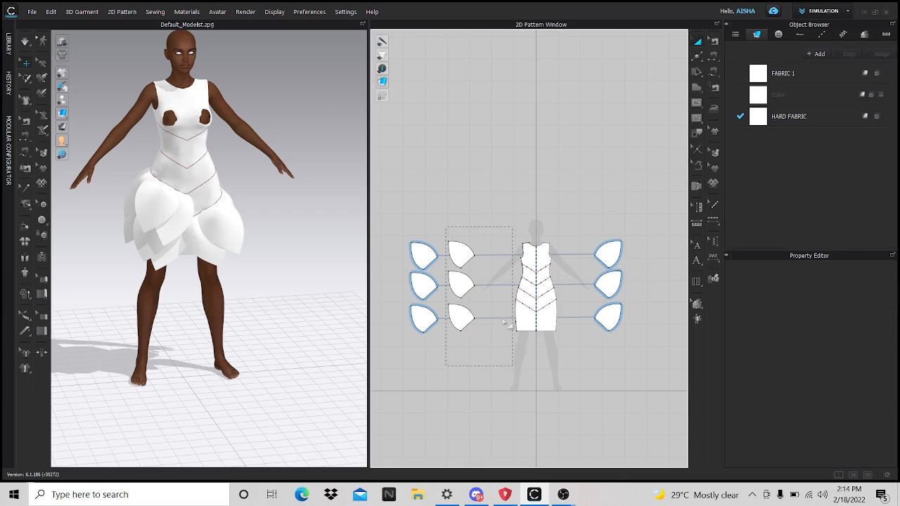
pyautogui.moveTo(445, 227); pyautogui.dragTo(512, 366)
pyautogui.rightClick(463, 320)
pyautogui.click(529, 107)
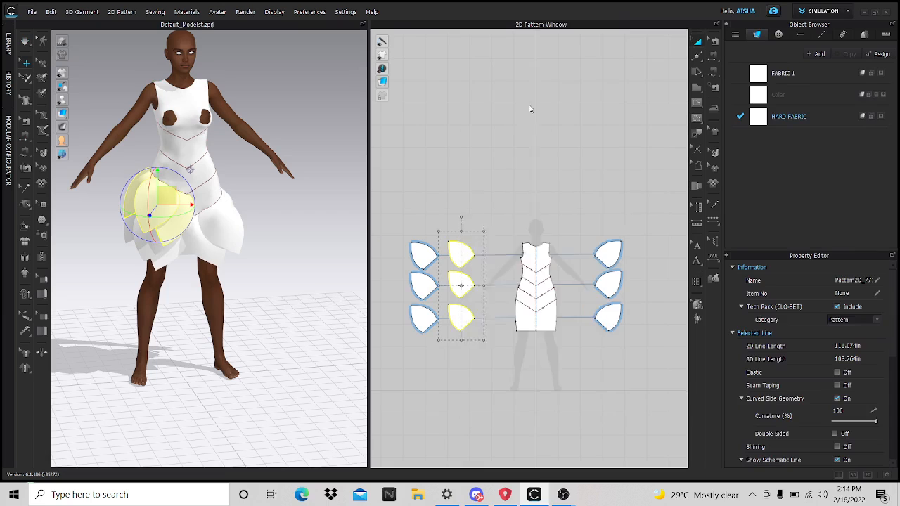
pyautogui.scroll(-2, 499, 310)
pyautogui.scroll(3, 572, 299)
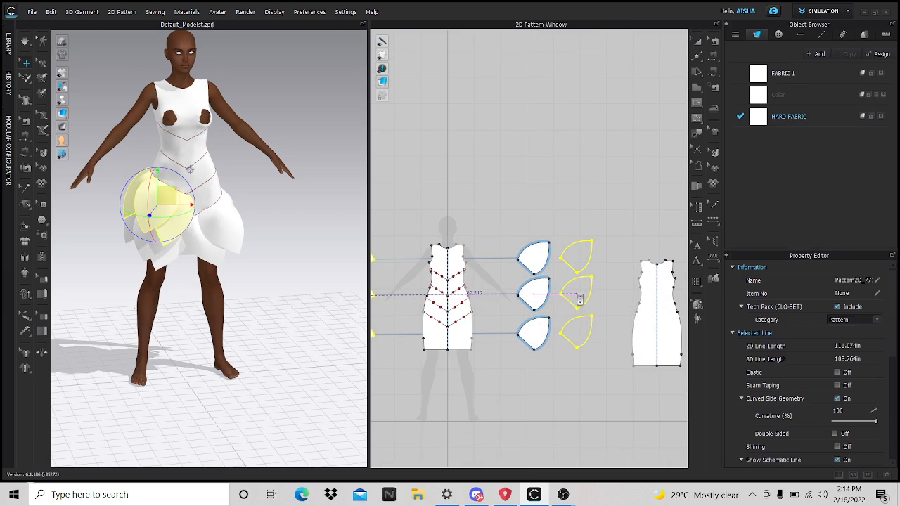
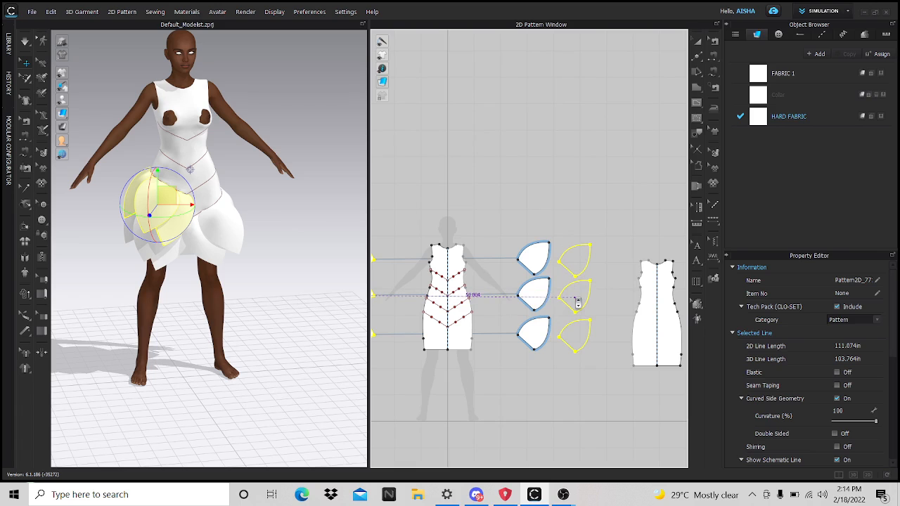
pyautogui.click(407, 365)
# Step: Move the new mirrored petals close to the opposite half of the chevron above the lowest one in 3D and simulate the garment
pyautogui.scroll(-5, 263, 315)
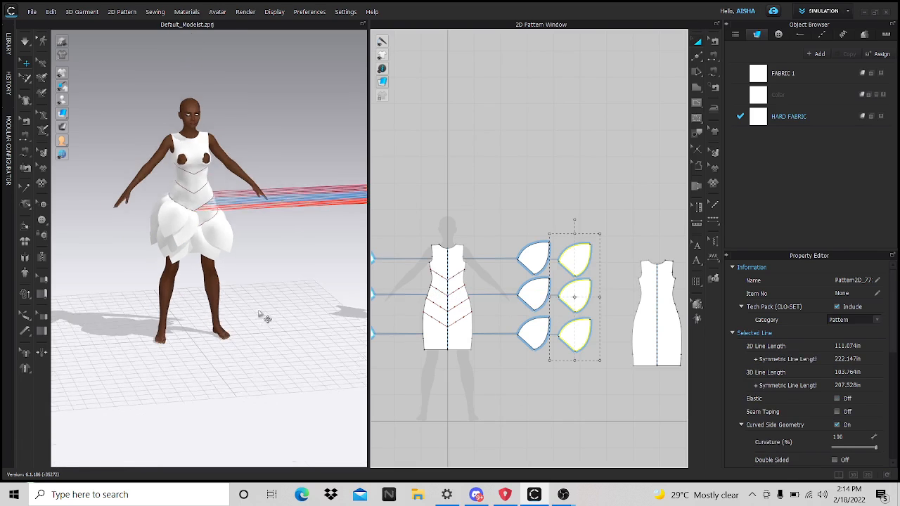
pyautogui.moveTo(311, 240); pyautogui.dragTo(268, 252, button='right')
pyautogui.moveTo(352, 199); pyautogui.dragTo(325, 195)
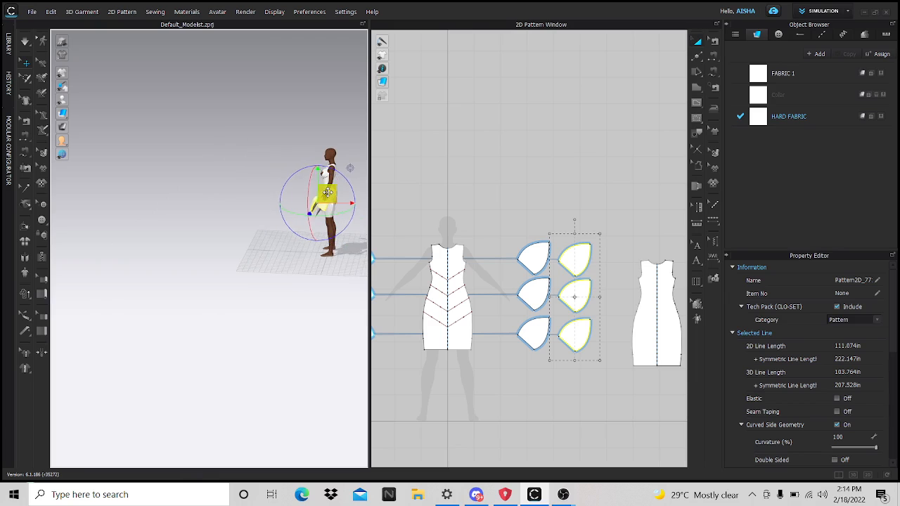
pyautogui.scroll(3, 308, 259)
pyautogui.moveTo(284, 245); pyautogui.dragTo(117, 311, button='middle')
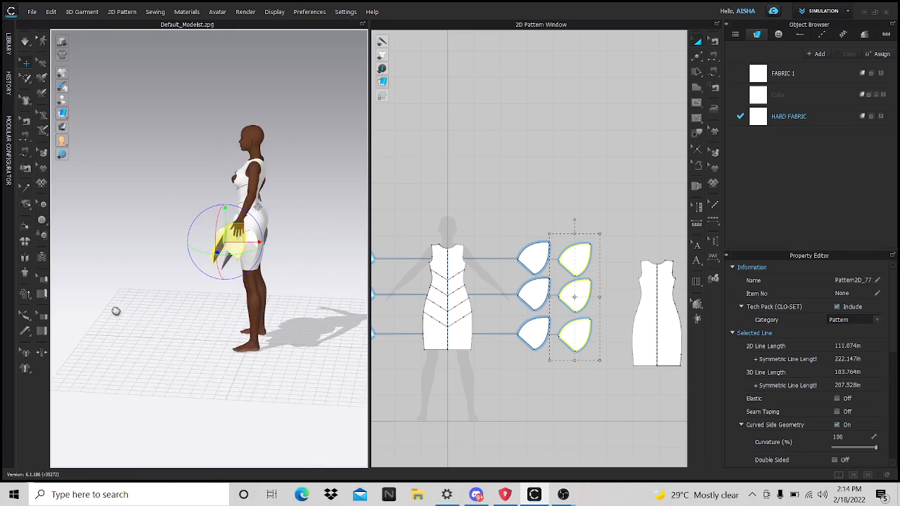
pyautogui.moveTo(202, 326); pyautogui.dragTo(291, 314, button='right')
pyautogui.moveTo(275, 248); pyautogui.dragTo(256, 247)
pyautogui.press('space')
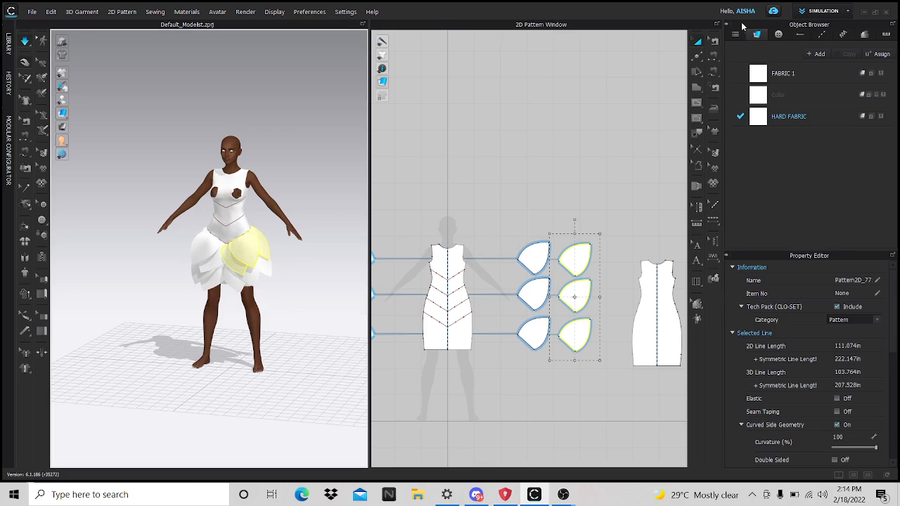
# Step: Collapse the Object Browser so the Property Editor of the selected petals takes the full height
pyautogui.click(727, 24)
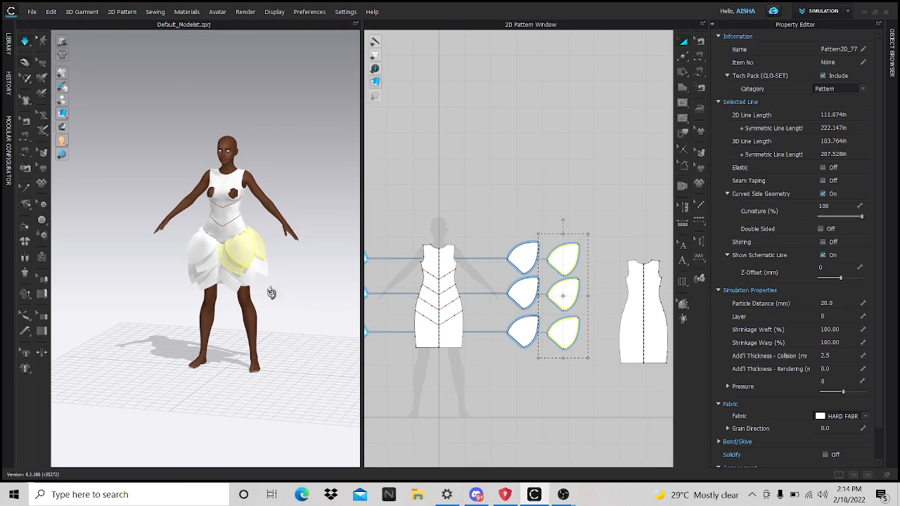
pyautogui.scroll(6, 272, 293)
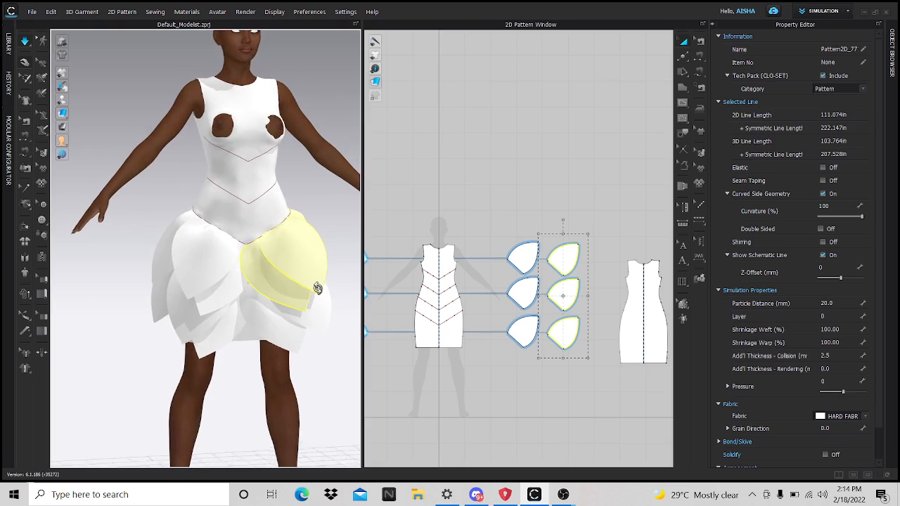
# Step: Stop the simulation and move the six original petals farther out from the dress front in the 2D pattern layout
pyautogui.moveTo(318, 288); pyautogui.dragTo(302, 293, button='right')
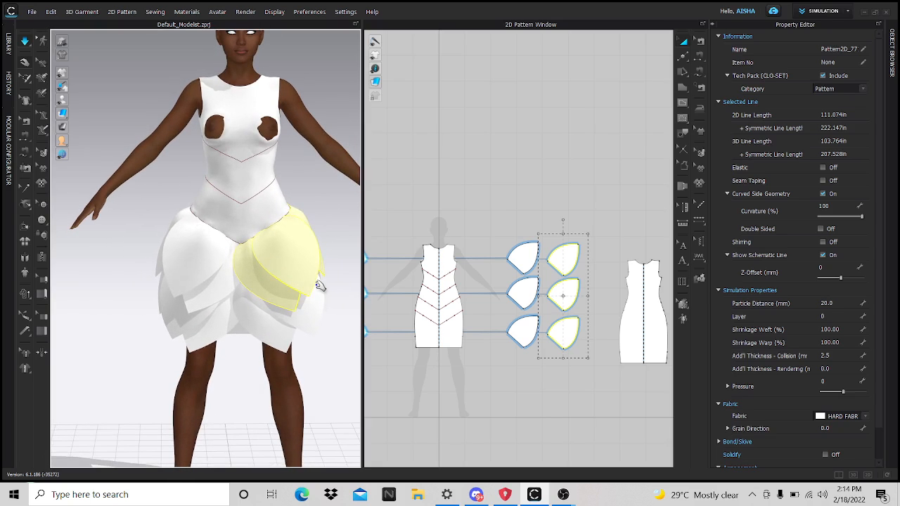
pyautogui.press('space')
pyautogui.scroll(-3, 499, 335)
pyautogui.click(393, 262)
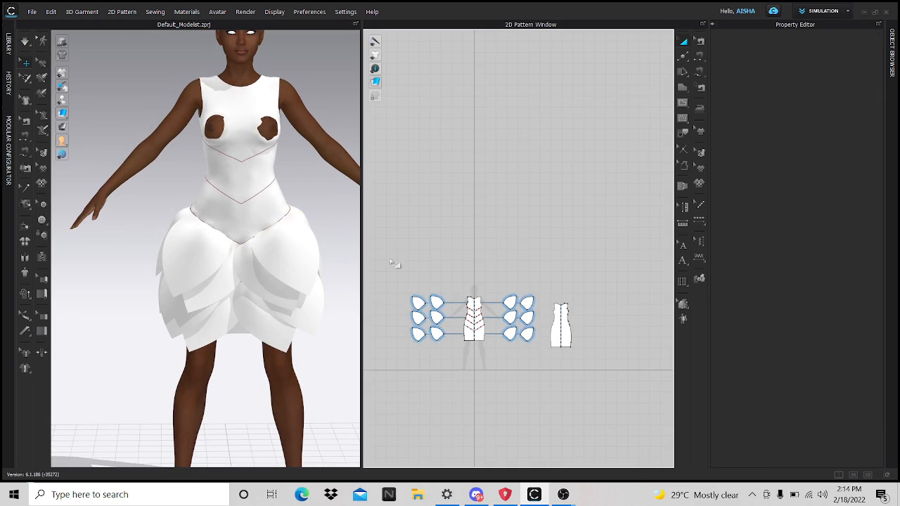
pyautogui.moveTo(460, 360); pyautogui.dragTo(464, 378)
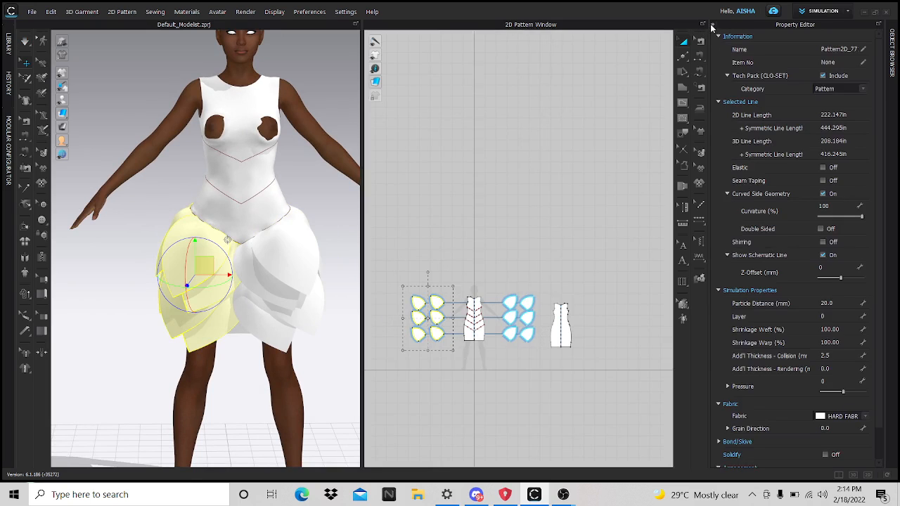
pyautogui.click(709, 26)
pyautogui.scroll(2, 629, 276)
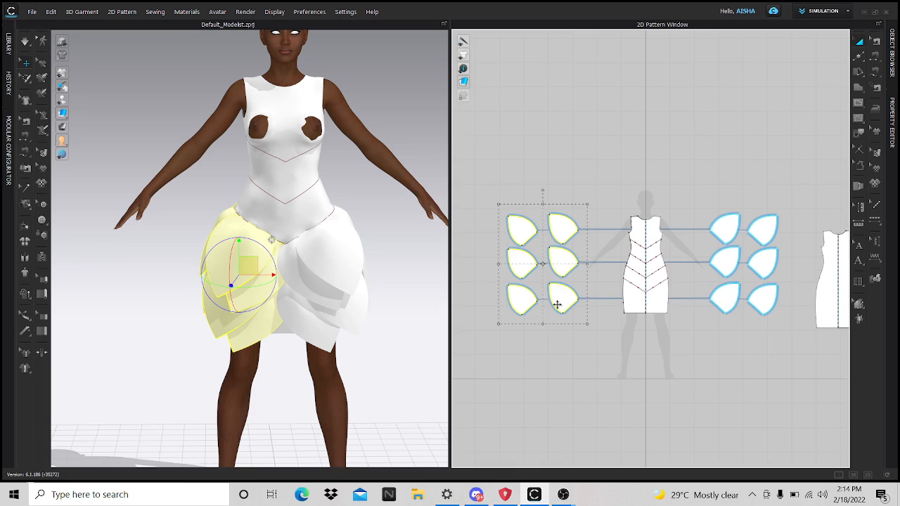
pyautogui.moveTo(557, 304); pyautogui.dragTo(492, 304)
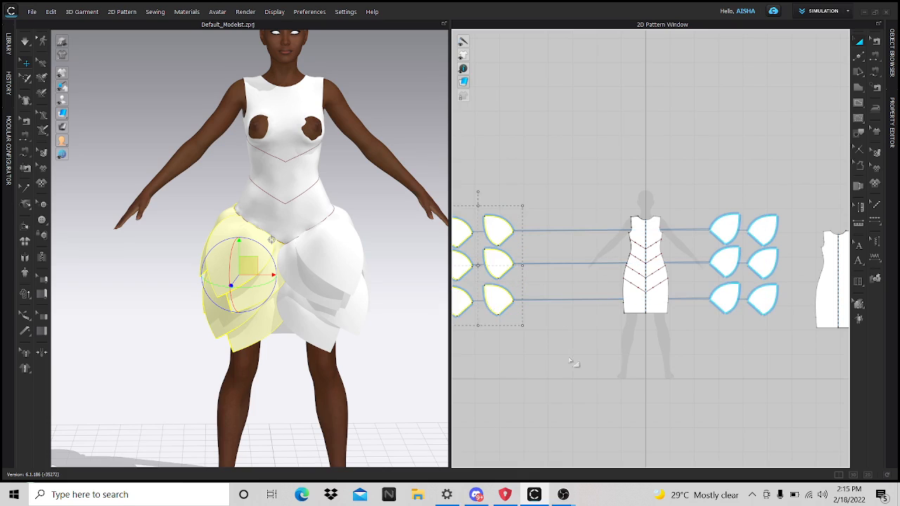
# Step: Shift the dress back farther away from the front and move the six mirrored petals outward to make room beside the dress front
pyautogui.scroll(-3, 569, 345)
pyautogui.moveTo(667, 280); pyautogui.dragTo(715, 391)
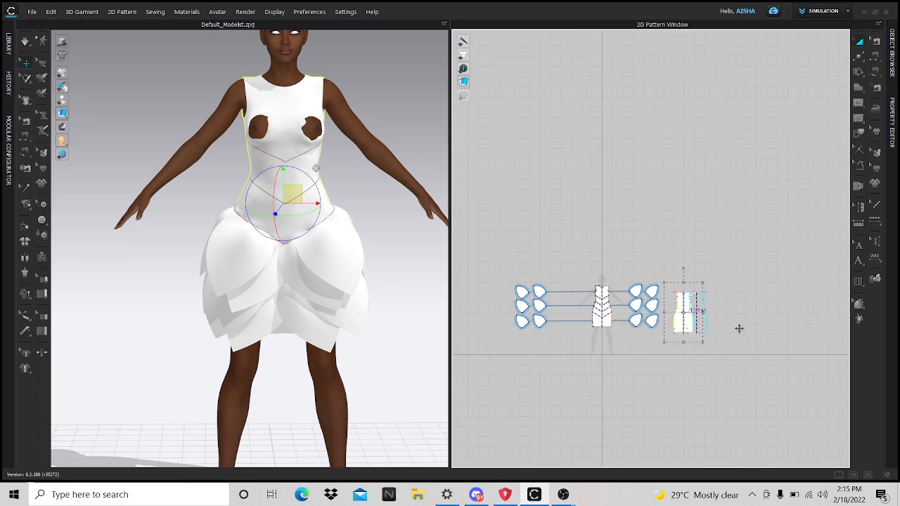
pyautogui.moveTo(739, 329); pyautogui.dragTo(781, 315)
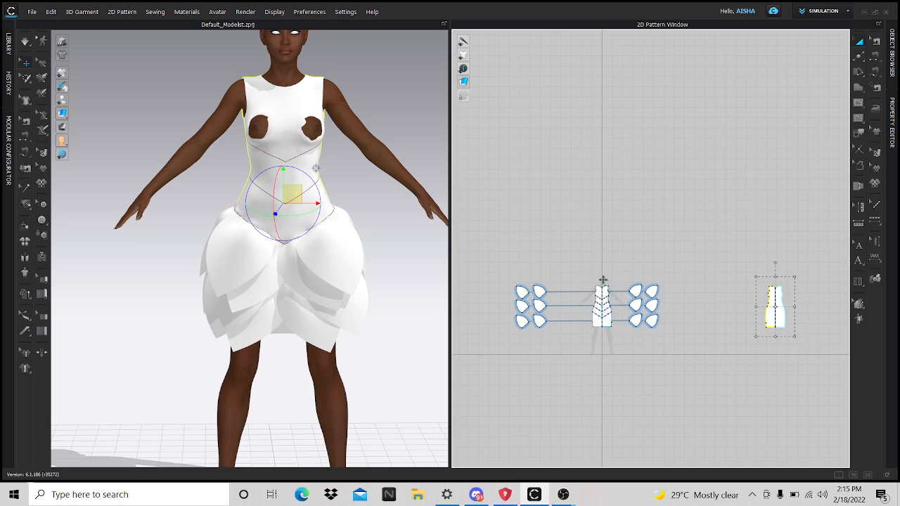
pyautogui.moveTo(624, 281); pyautogui.dragTo(698, 355)
pyautogui.moveTo(665, 321); pyautogui.dragTo(699, 322)
# Step: Duplicate the three original petals nearest the dress front and place the copies between them and the dress front
pyautogui.scroll(5, 532, 343)
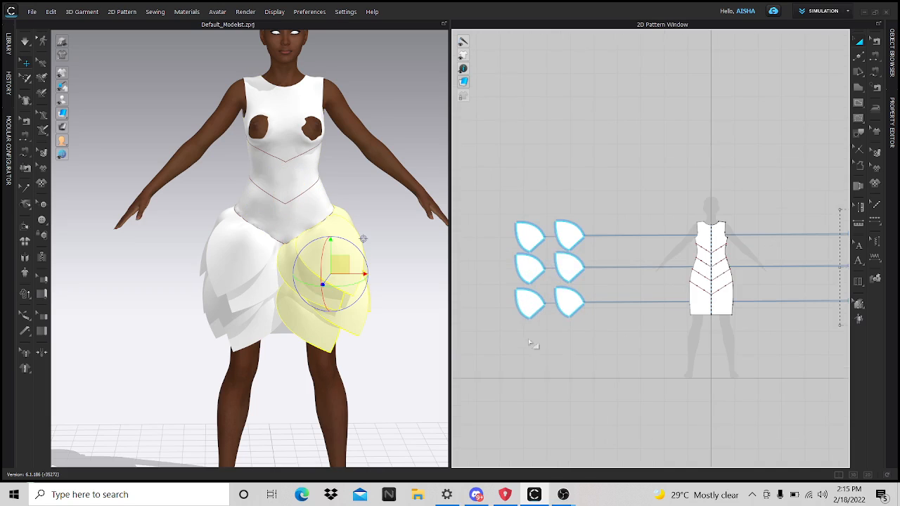
pyautogui.click(532, 344)
pyautogui.moveTo(621, 368); pyautogui.dragTo(623, 363)
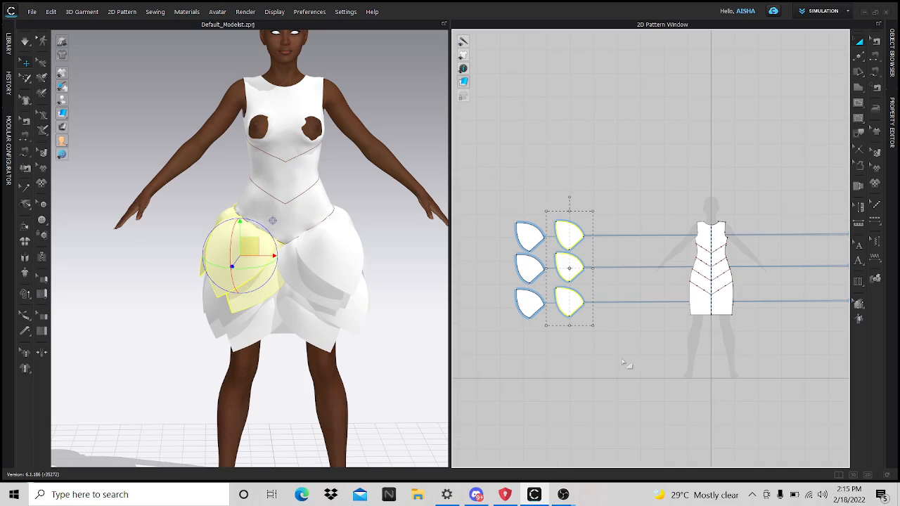
pyautogui.moveTo(570, 267); pyautogui.dragTo(613, 267)
# Step: Pull the three duplicate petals forward off the body in 3D and position them in front of the avatar's right hip
pyautogui.moveTo(362, 388); pyautogui.dragTo(355, 309, button='right')
pyautogui.moveTo(405, 245); pyautogui.dragTo(297, 205)
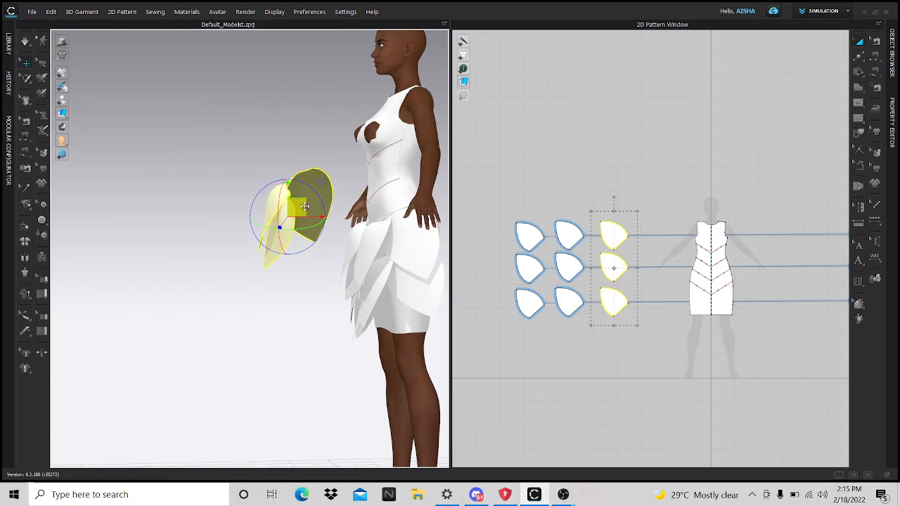
pyautogui.moveTo(297, 205); pyautogui.dragTo(398, 262, button='right')
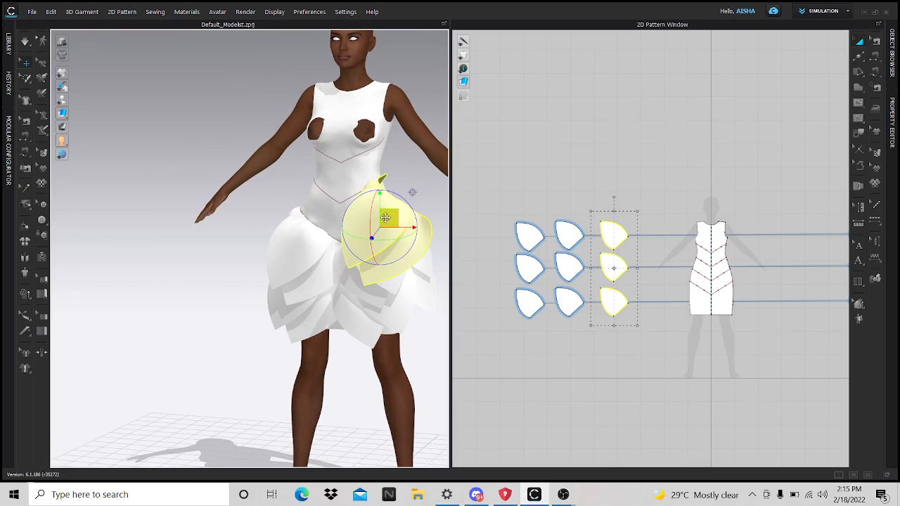
pyautogui.moveTo(385, 218); pyautogui.dragTo(299, 203)
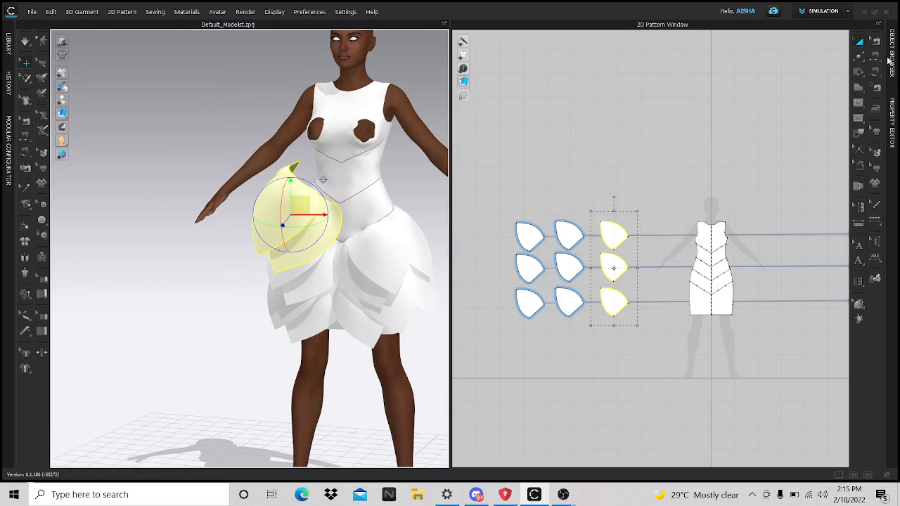
# Step: Sew the top duplicate petal's straight edge to the outermost left segment of the dress front's second chevron from the top
pyautogui.click(874, 61)
pyautogui.click(625, 262)
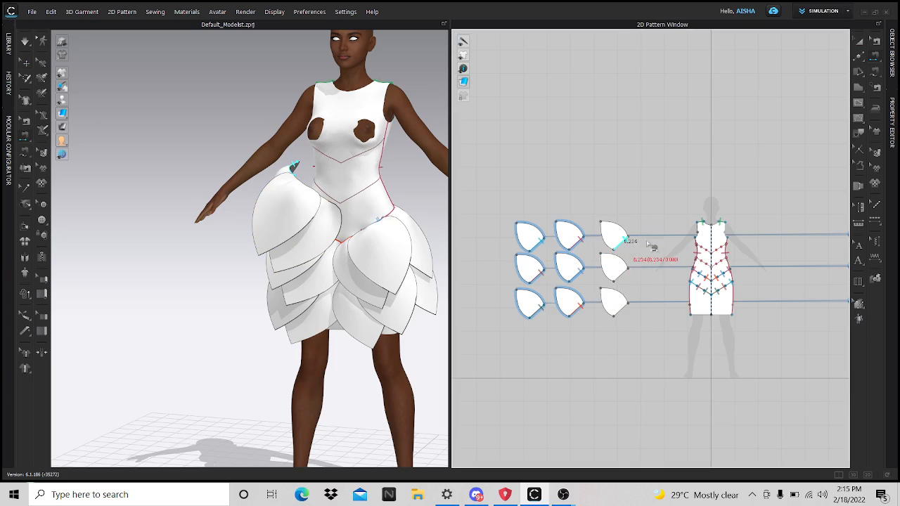
pyautogui.scroll(5, 706, 258)
pyautogui.click(683, 268)
pyautogui.scroll(-5, 724, 270)
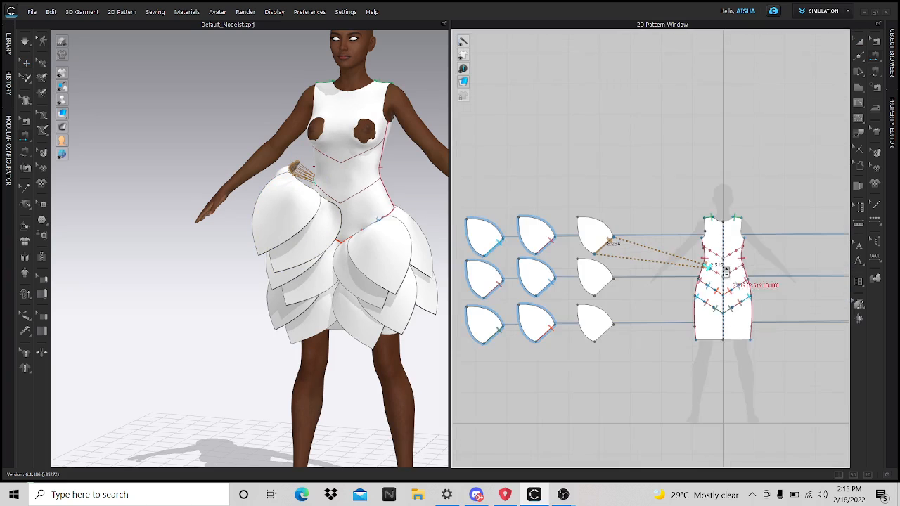
# Step: Sew the middle and bottom duplicate petals' straight edges to the remaining two left segments of the same chevron and simulate the garment
pyautogui.scroll(3, 613, 298)
pyautogui.click(614, 275)
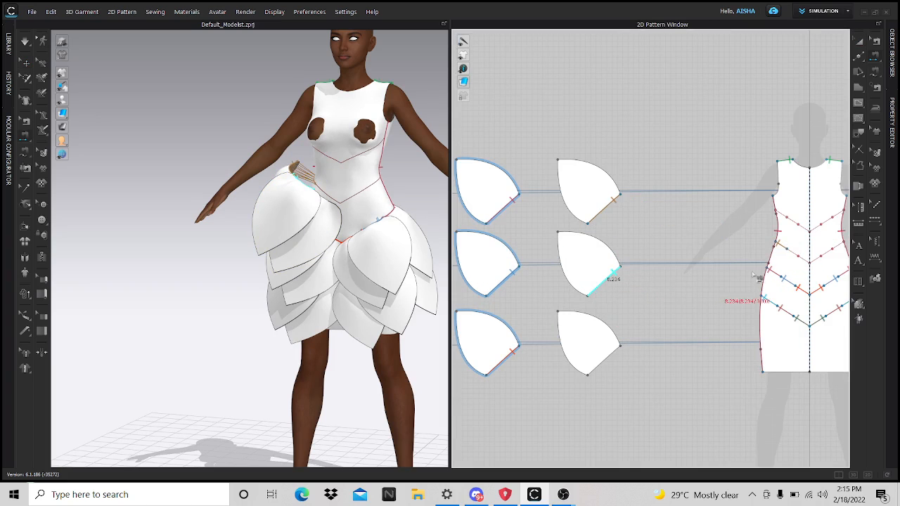
pyautogui.click(797, 259)
pyautogui.click(613, 355)
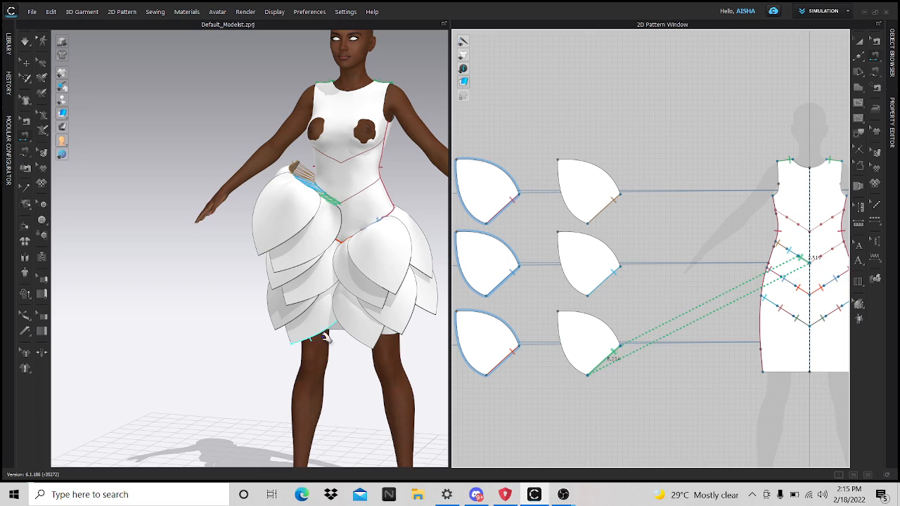
pyautogui.press('q')
pyautogui.press('space')
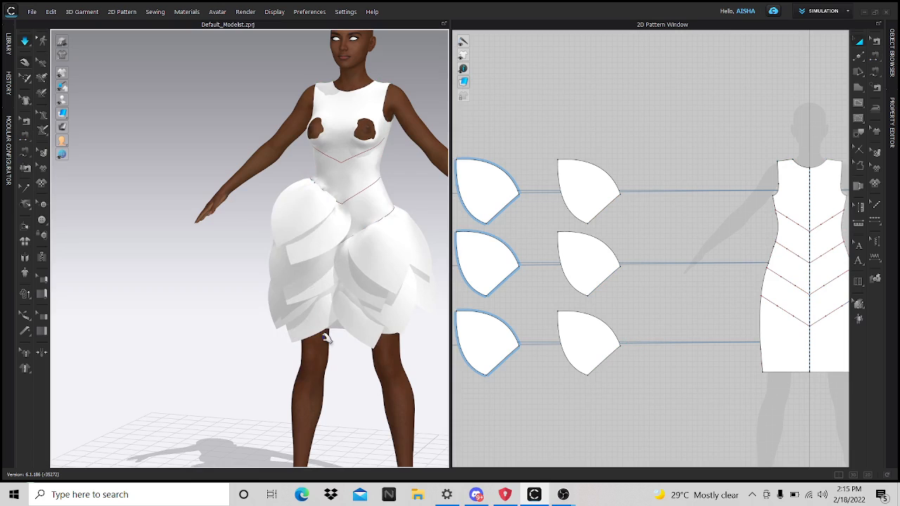
# Step: Inspect the seam joining the new petals to the waist chevron in 3D, from above and close up
pyautogui.scroll(-2, 590, 313)
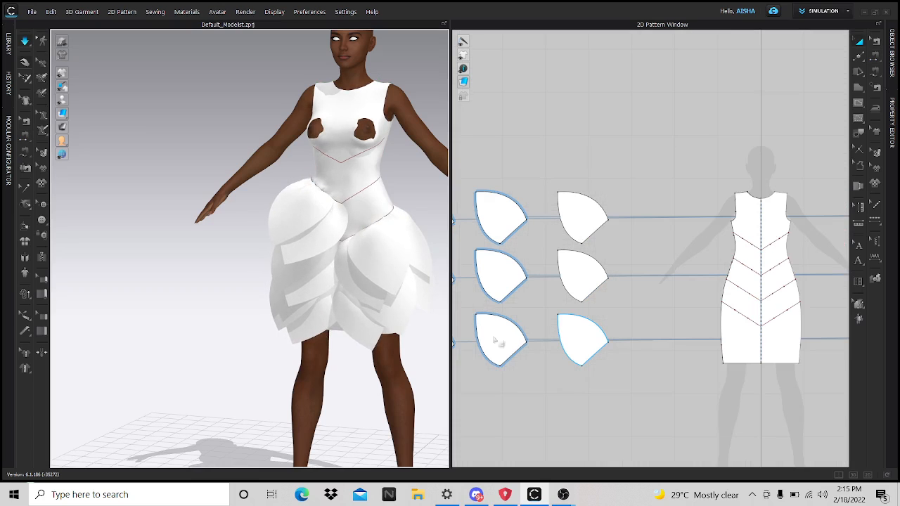
pyautogui.moveTo(311, 211); pyautogui.dragTo(359, 239, button='right')
pyautogui.moveTo(405, 255); pyautogui.dragTo(422, 261, button='right')
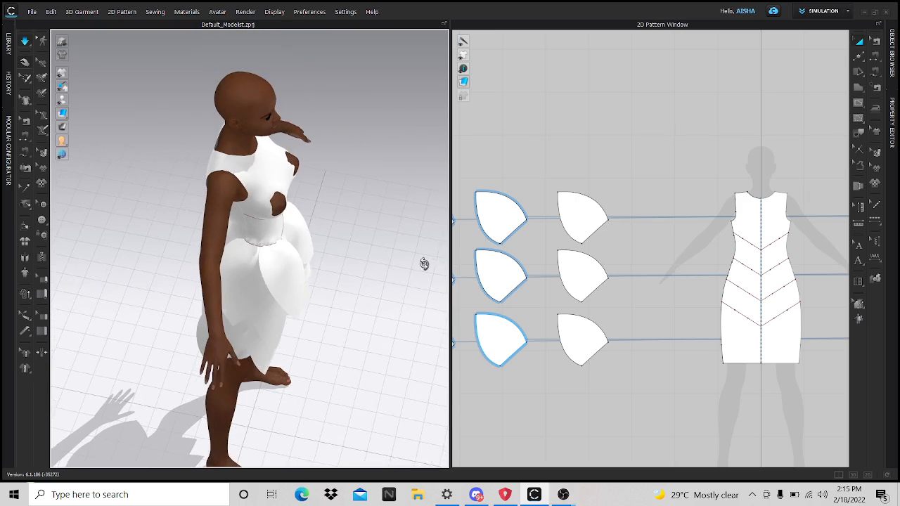
pyautogui.scroll(5, 318, 239)
pyautogui.scroll(8, 318, 239)
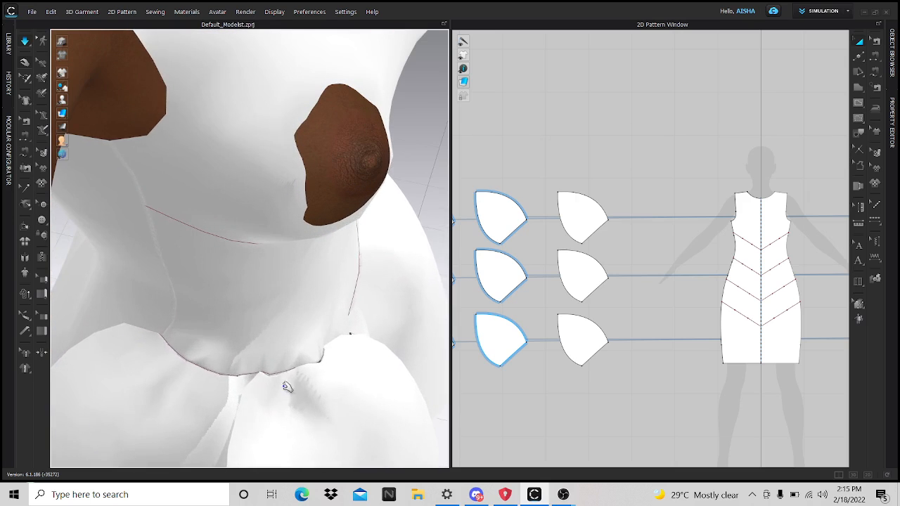
pyautogui.scroll(3, 333, 413)
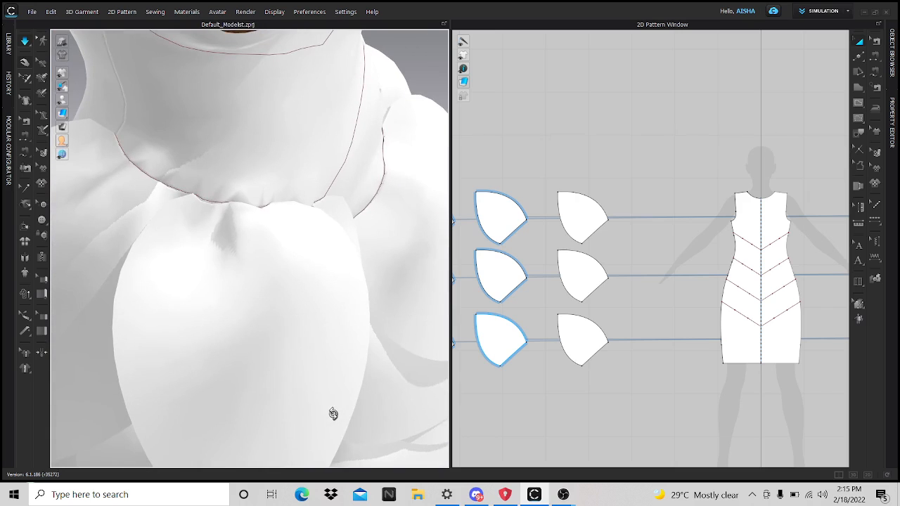
pyautogui.scroll(-1, 333, 413)
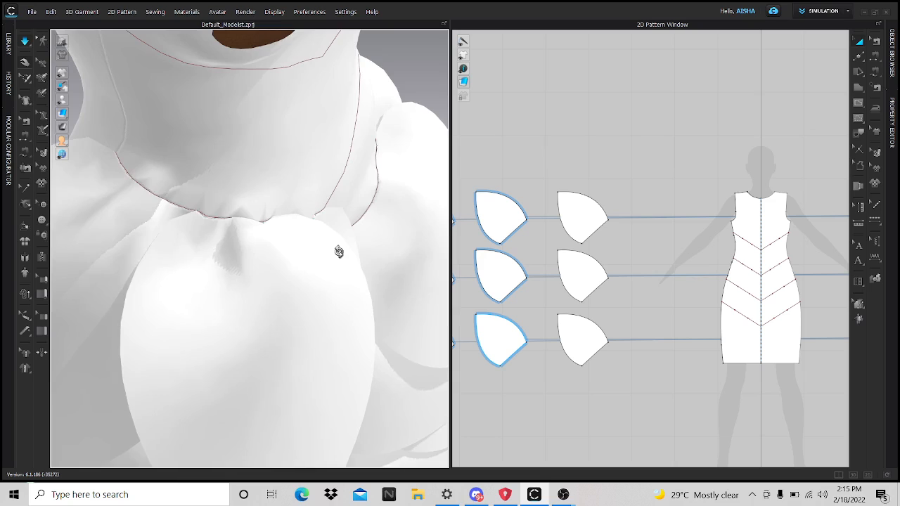
pyautogui.scroll(3, 339, 252)
pyautogui.scroll(-1, 318, 201)
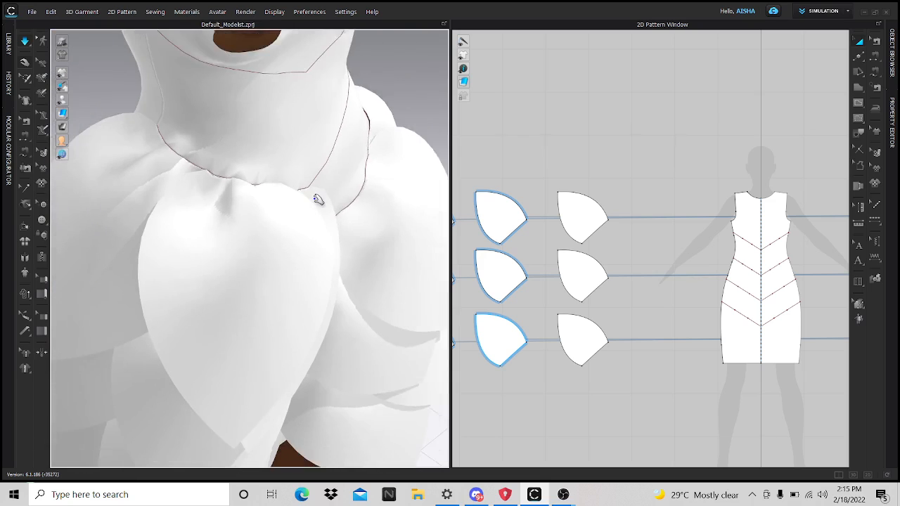
pyautogui.scroll(-4, 318, 199)
pyautogui.press('b')
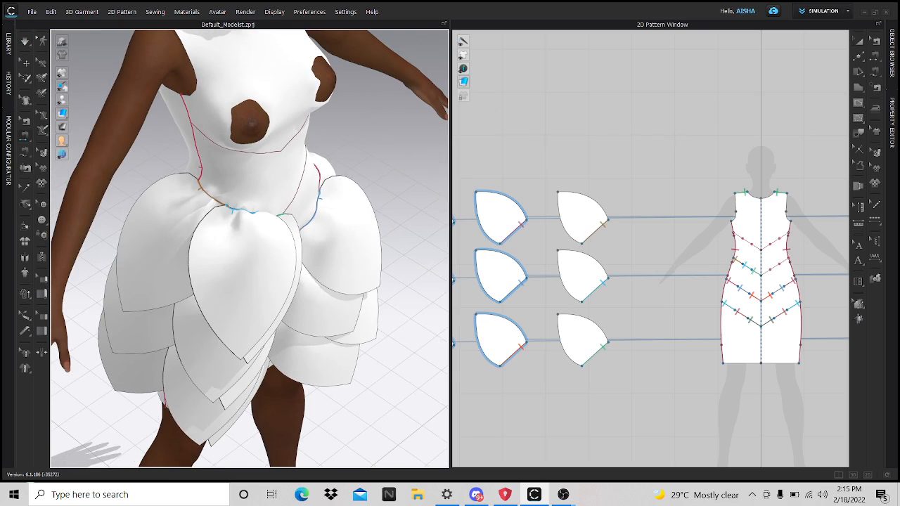
# Step: Expand the Object Browser beside the Property Editor, list the fabrics and open the properties of FABRIC 1
pyautogui.click(893, 56)
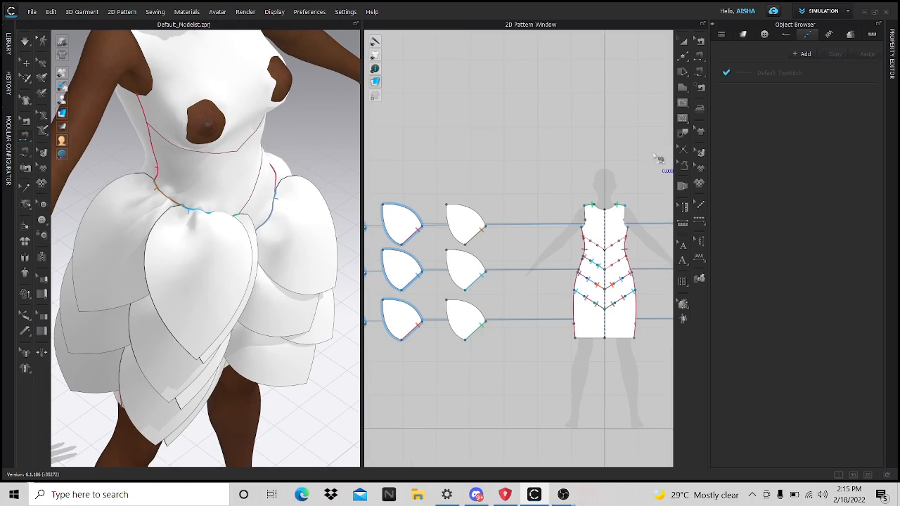
pyautogui.click(892, 66)
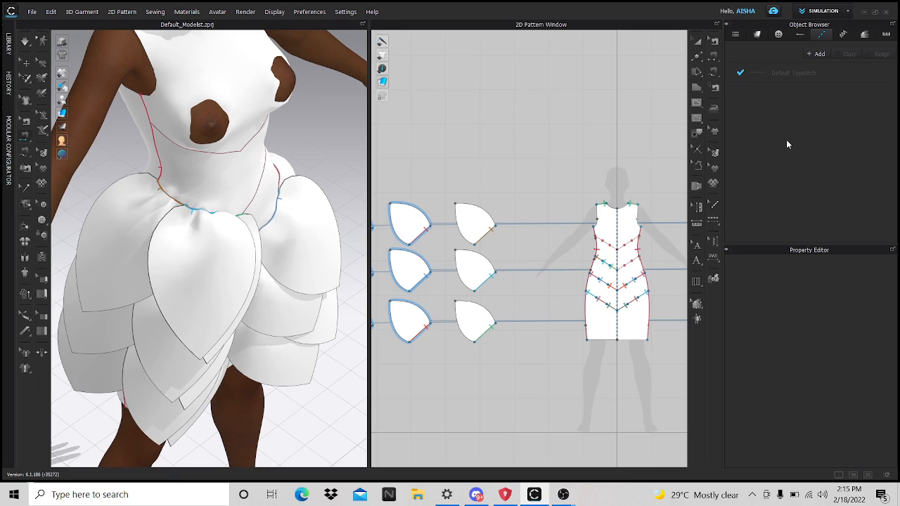
pyautogui.click(758, 34)
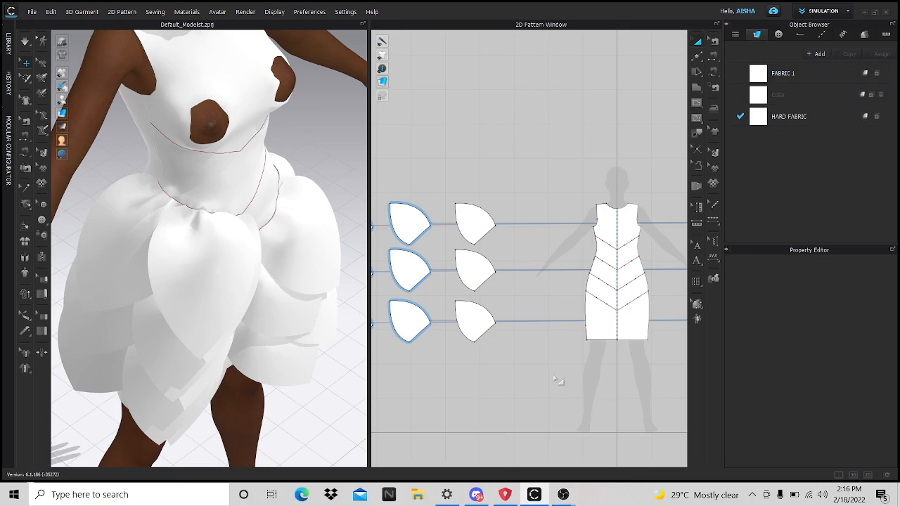
pyautogui.click(786, 74)
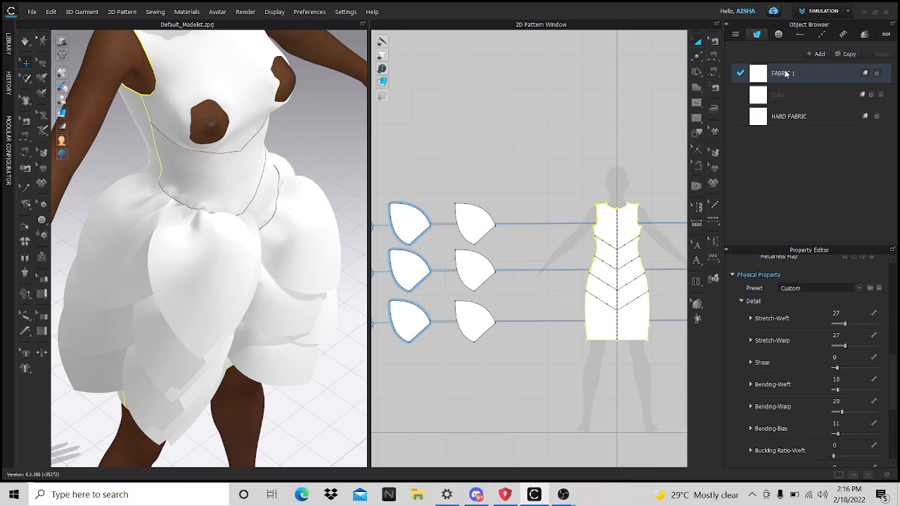
# Step: Set FABRIC 1's Stretch-Weft, Stretch-Warp and Shear to 32
pyautogui.moveTo(592, 189); pyautogui.dragTo(450, 243, button='middle')
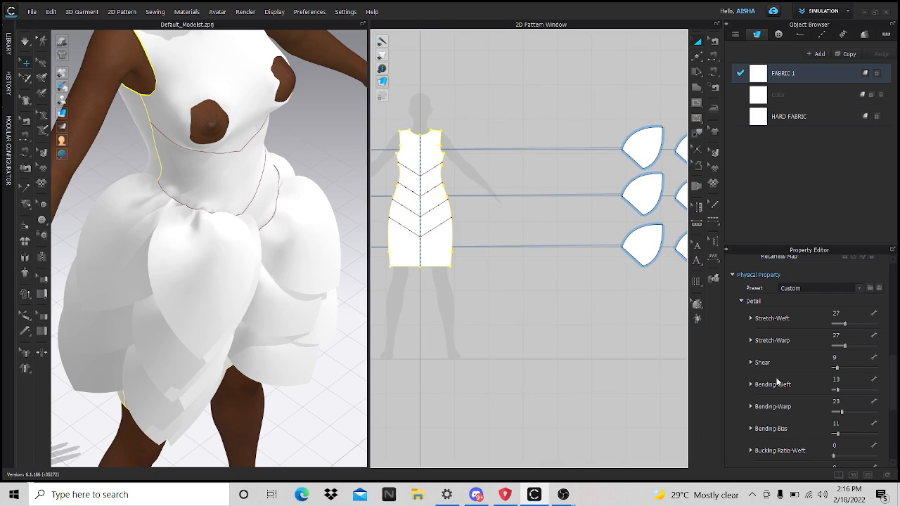
pyautogui.scroll(3, 778, 382)
pyautogui.scroll(-3, 793, 346)
pyautogui.click(853, 314)
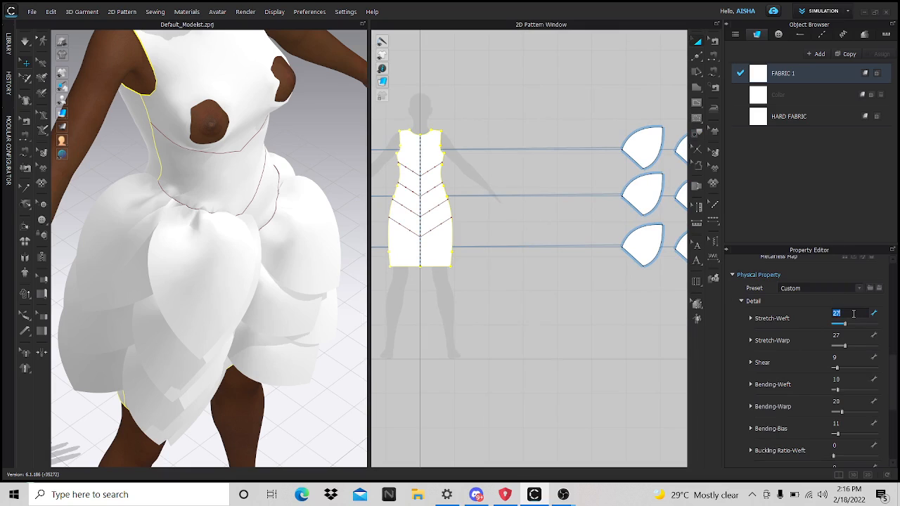
pyautogui.click(844, 336)
pyautogui.write('3')
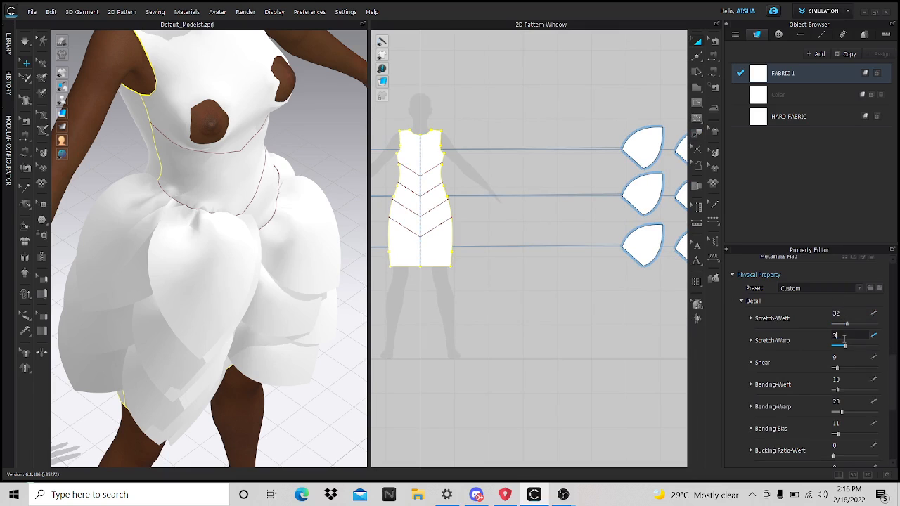
pyautogui.click(843, 356)
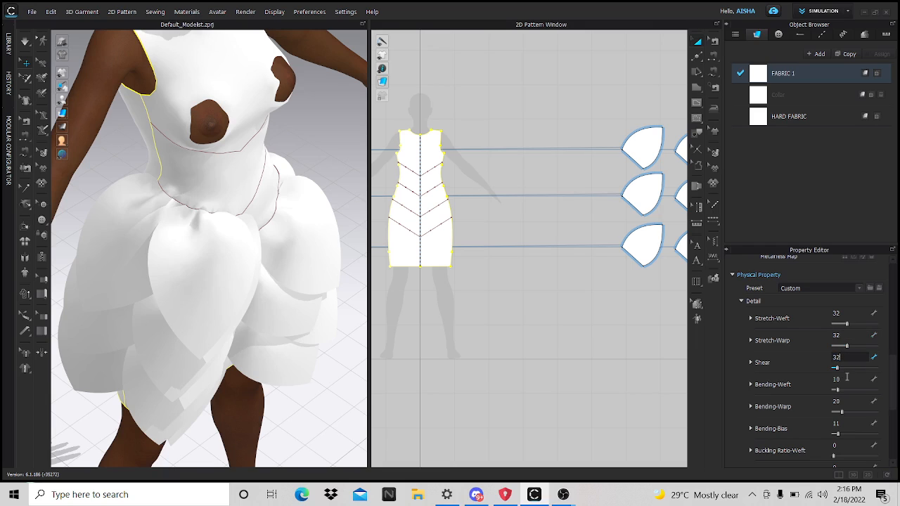
# Step: Set FABRIC 1's Bending-Weft, Bending-Warp and Bending-Bias to 90
pyautogui.click(846, 378)
pyautogui.click(845, 399)
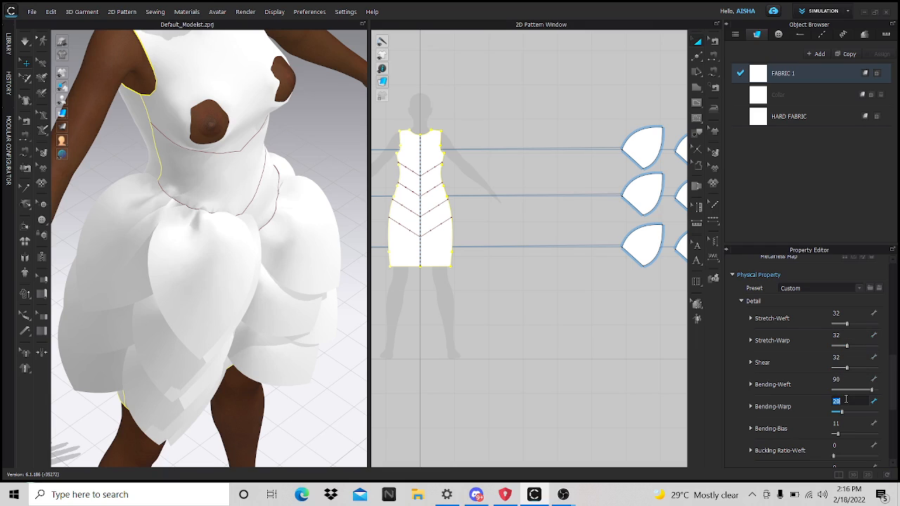
pyautogui.write('90')
pyautogui.click(845, 422)
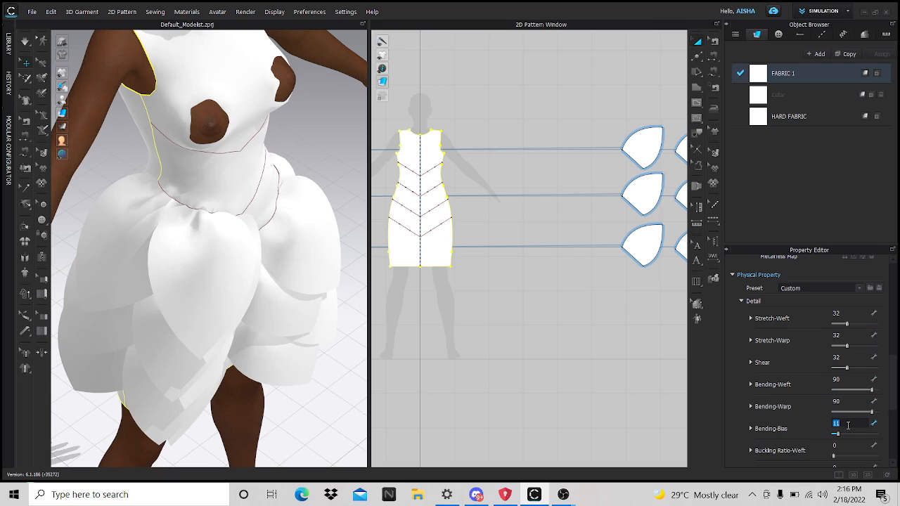
pyautogui.write('90')
pyautogui.click(844, 446)
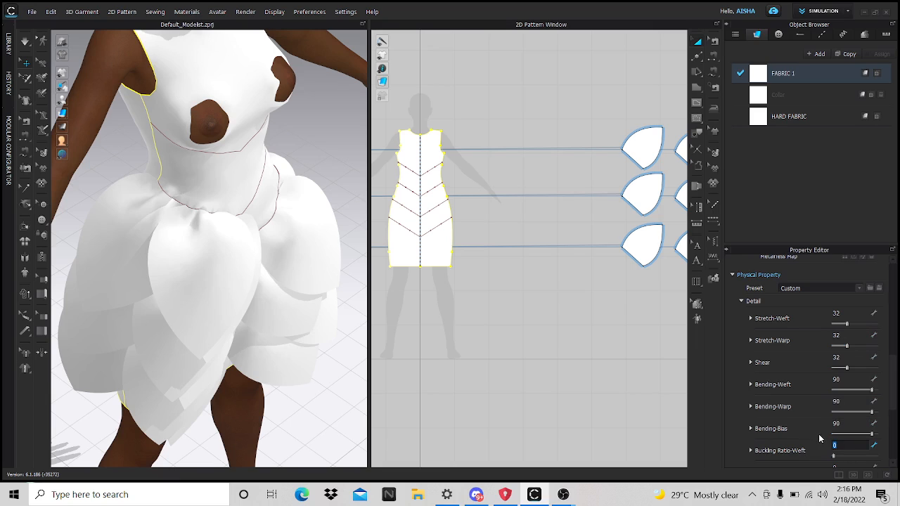
# Step: Set FABRIC 1's Buckling Ratio-Weft, Buckling Ratio-Warp and Buckling Ratio-Bias to 1
pyautogui.scroll(-3, 832, 422)
pyautogui.click(842, 382)
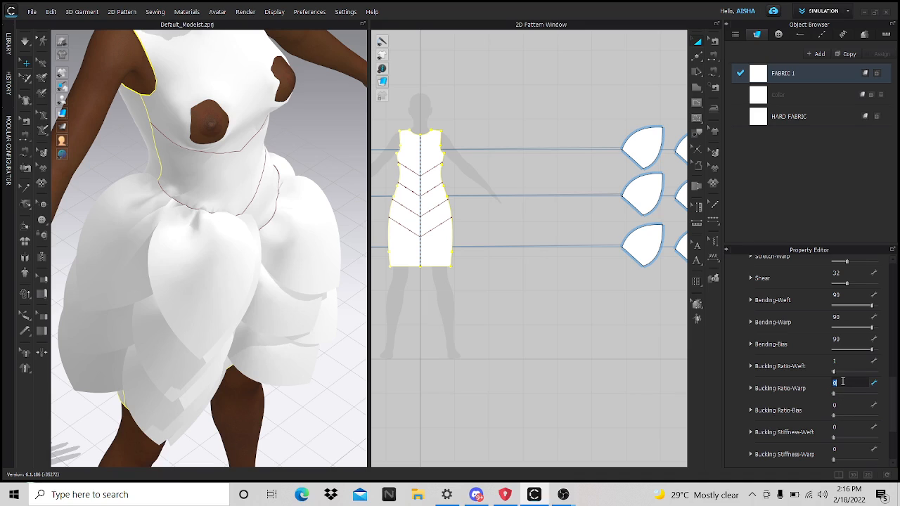
pyautogui.write('1')
pyautogui.click(843, 406)
pyautogui.write('1')
# Step: Set FABRIC 1's Buckling Stiffness-Weft, Buckling Stiffness-Warp and Buckling Stiffness-Bias to 99
pyautogui.click(841, 429)
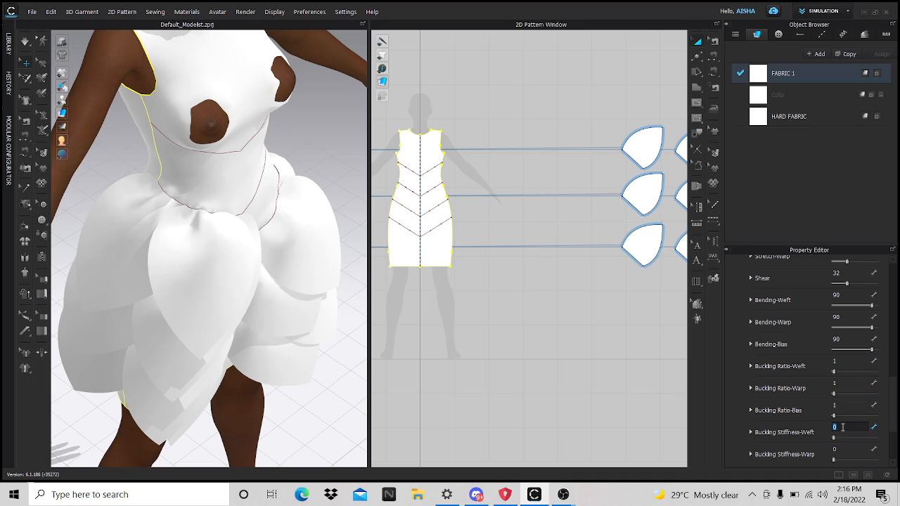
pyautogui.write('99')
pyautogui.click(840, 450)
pyautogui.write('99')
pyautogui.scroll(-2, 819, 441)
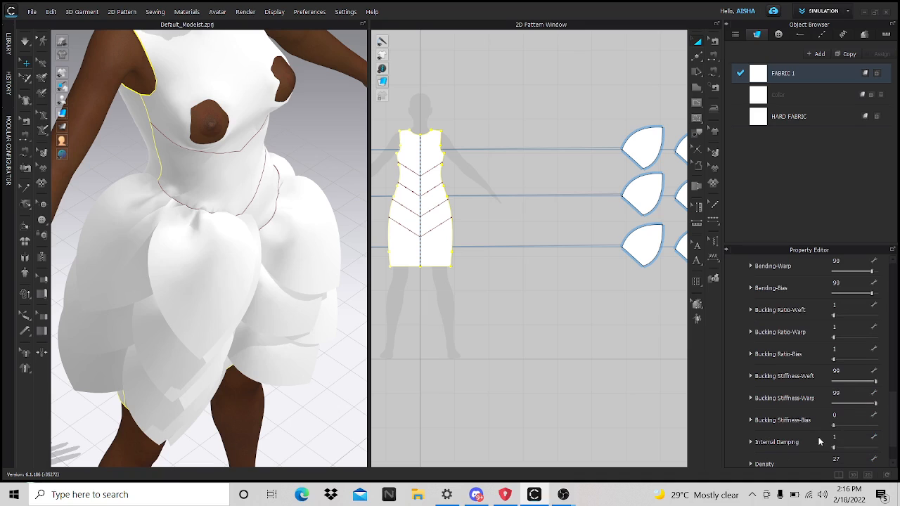
pyautogui.click(845, 415)
pyautogui.press('Return')
pyautogui.scroll(-2, 809, 414)
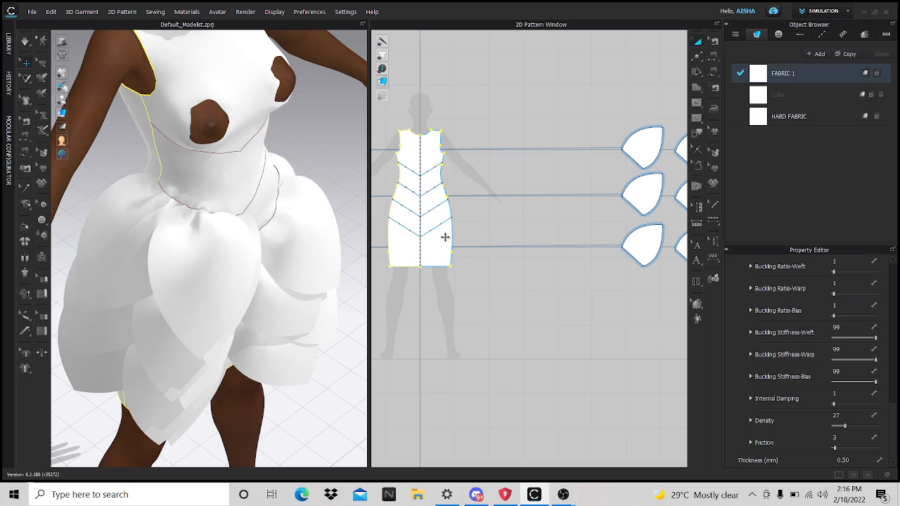
# Step: Simulate the garment and pull the bodice fabric outward over the bust where the body pokes through
pyautogui.scroll(-2, 522, 294)
pyautogui.press('q')
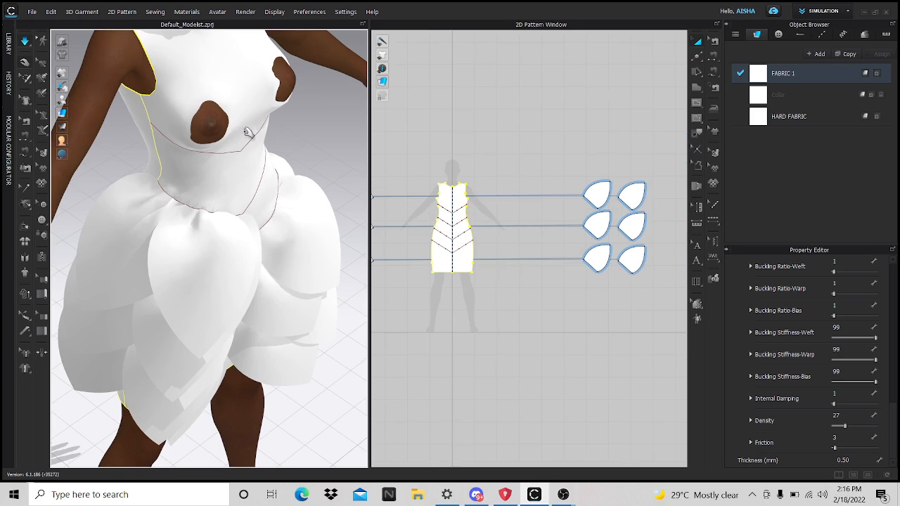
pyautogui.click(244, 122)
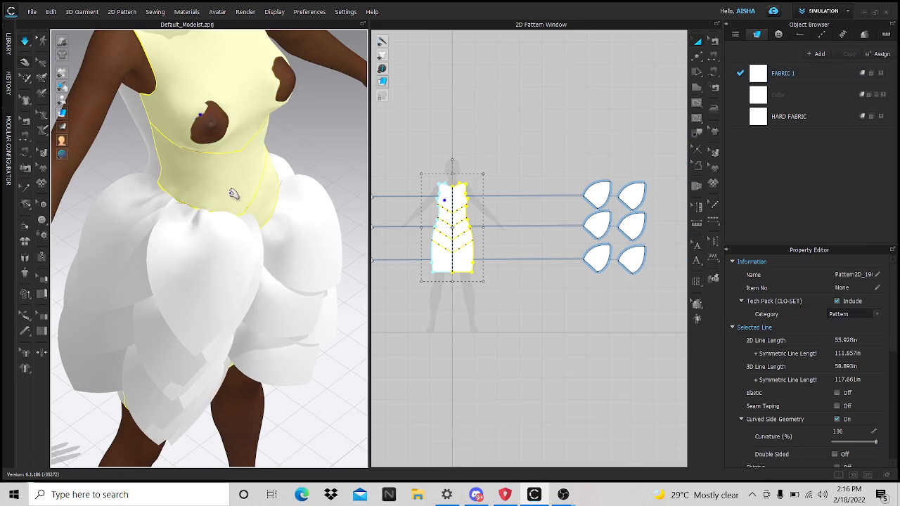
pyautogui.scroll(5, 258, 216)
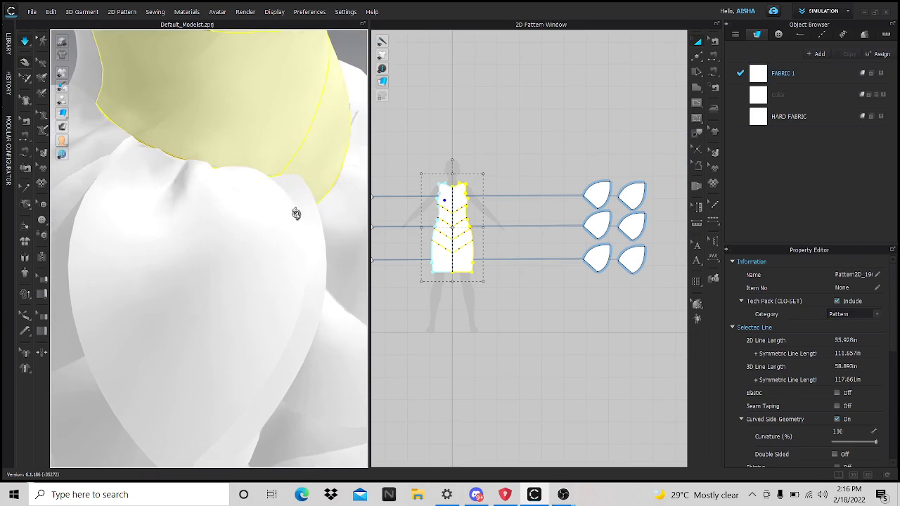
pyautogui.moveTo(296, 211); pyautogui.dragTo(172, 131, button='right')
pyautogui.moveTo(206, 148); pyautogui.dragTo(320, 200)
pyautogui.moveTo(331, 95); pyautogui.dragTo(398, 105)
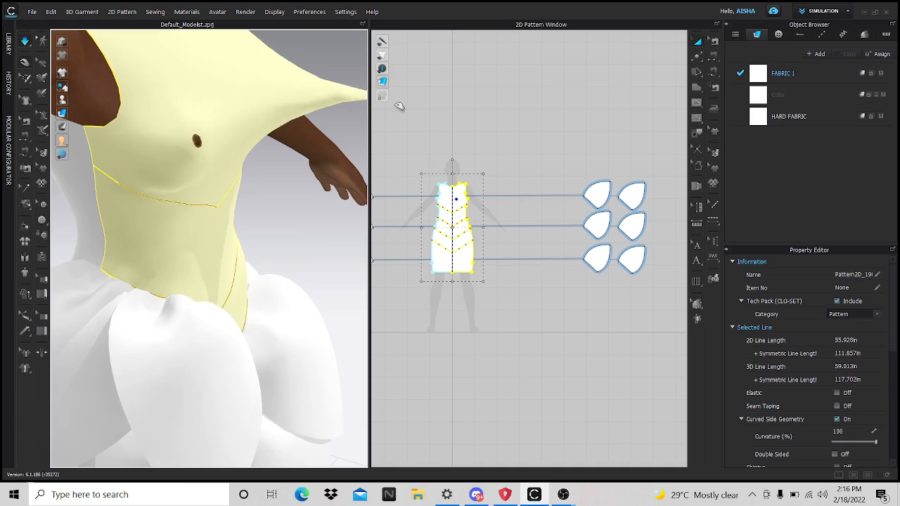
pyautogui.moveTo(306, 185); pyautogui.dragTo(231, 172, button='right')
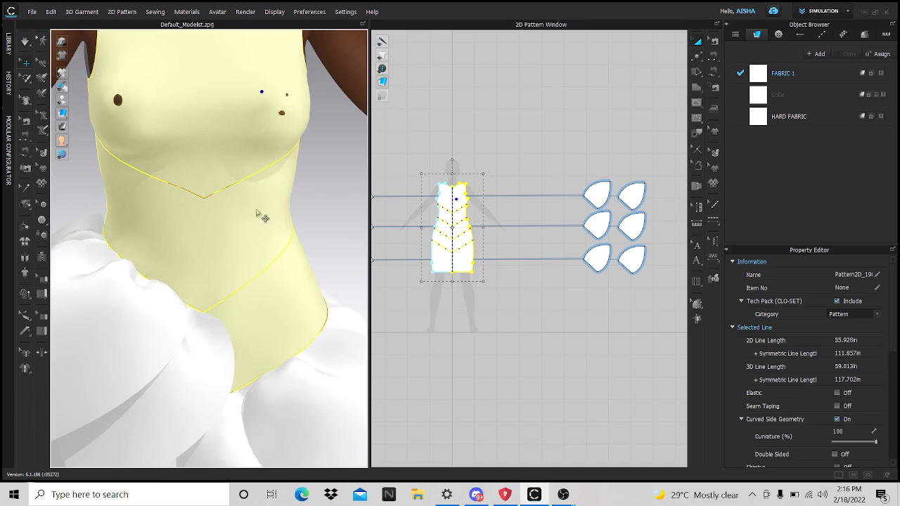
# Step: Examine the bodice's fit over the bust, side and waist in 3D
pyautogui.moveTo(104, 148); pyautogui.dragTo(118, 128, button='right')
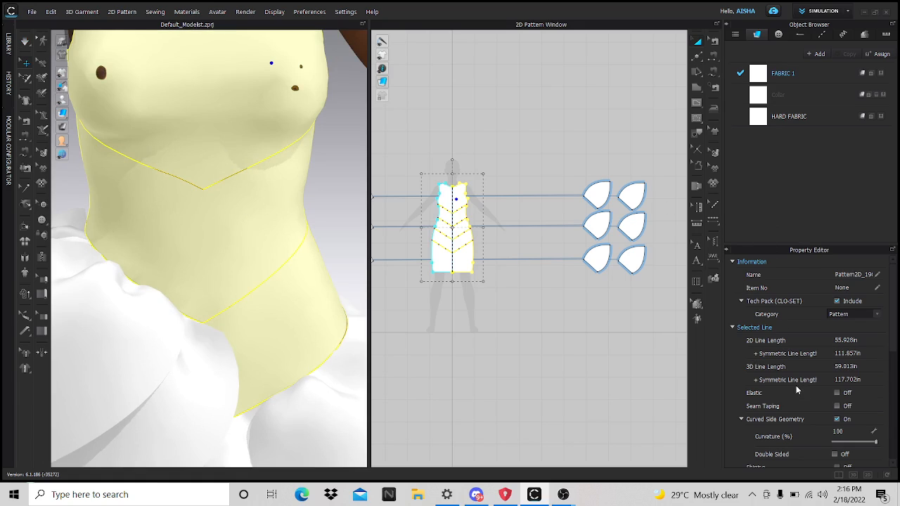
pyautogui.scroll(-10, 325, 353)
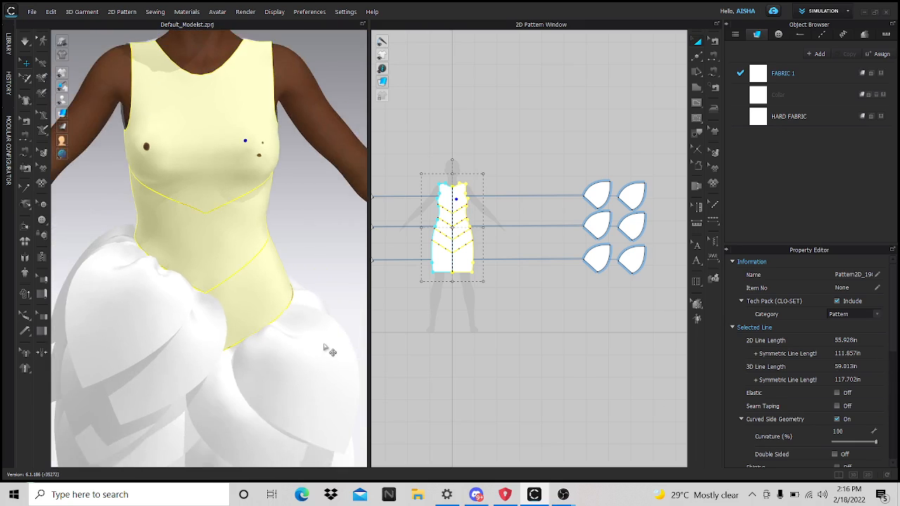
pyautogui.moveTo(248, 332)
pyautogui.mouseDown(button='right')
pyautogui.moveTo(322, 305)
pyautogui.moveTo(282, 327)
pyautogui.moveTo(253, 318)
pyautogui.mouseUp(button='right')
pyautogui.scroll(8, 227, 217)
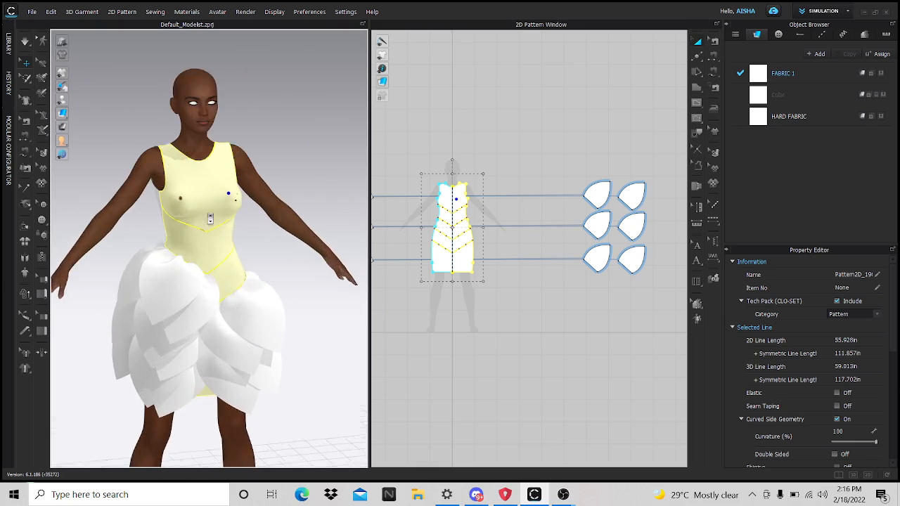
pyautogui.scroll(8, 314, 186)
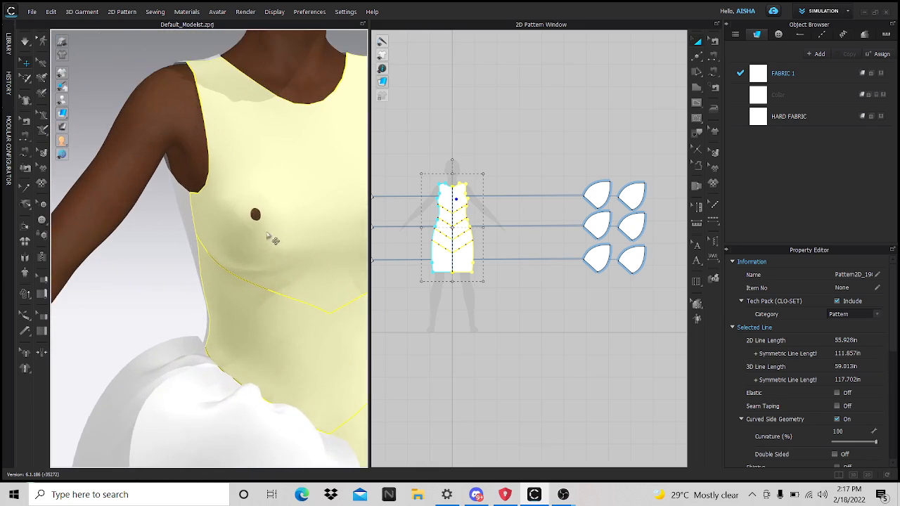
pyautogui.scroll(-6, 274, 253)
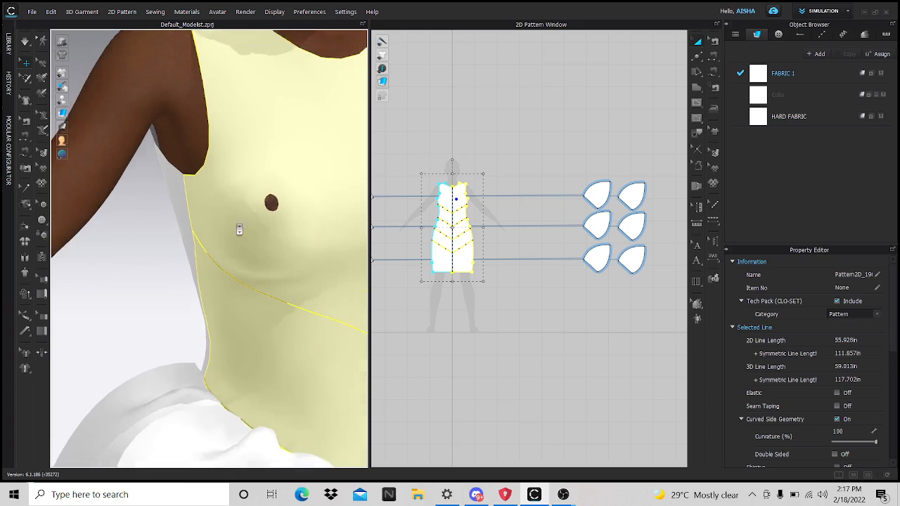
pyautogui.moveTo(206, 268); pyautogui.dragTo(261, 284, button='right')
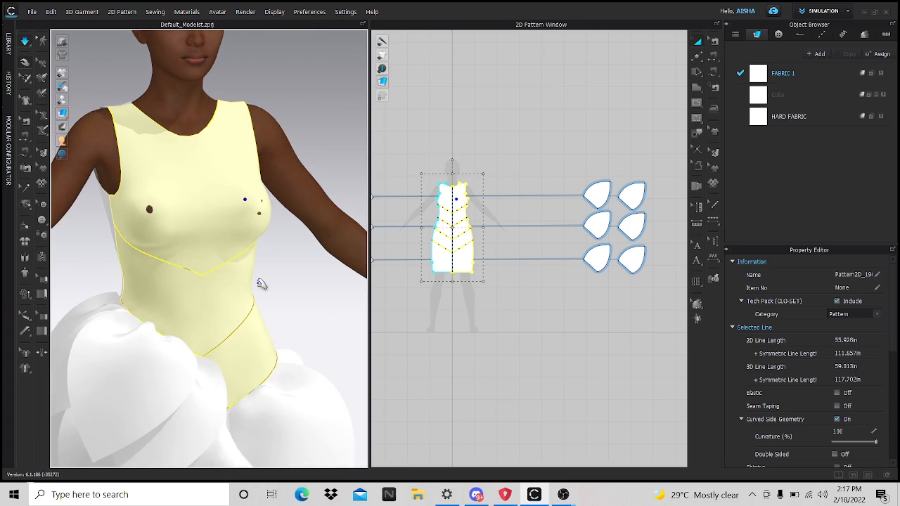
# Step: Clone the innermost column of three petals as a Symmetric Pattern (with Sewing) and place it on the opposite side of the dress pattern
pyautogui.scroll(-4, 535, 330)
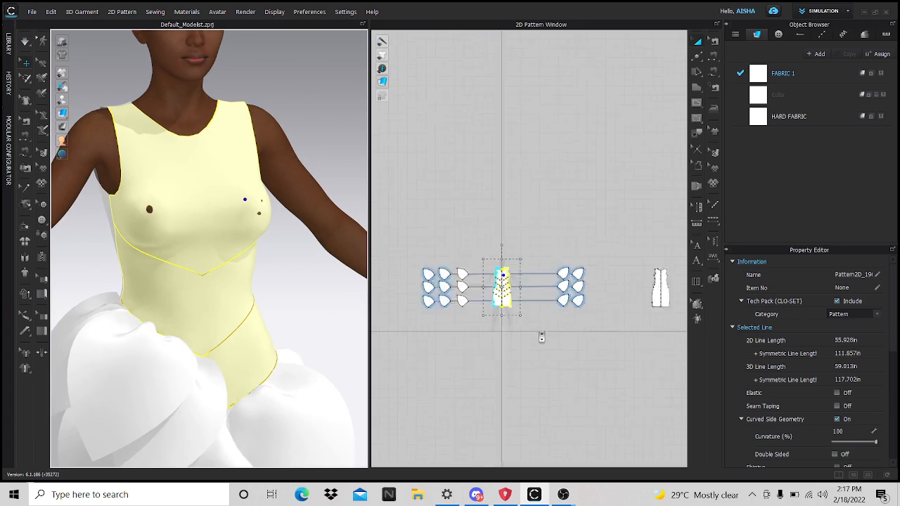
pyautogui.click(462, 352)
pyautogui.scroll(8, 498, 315)
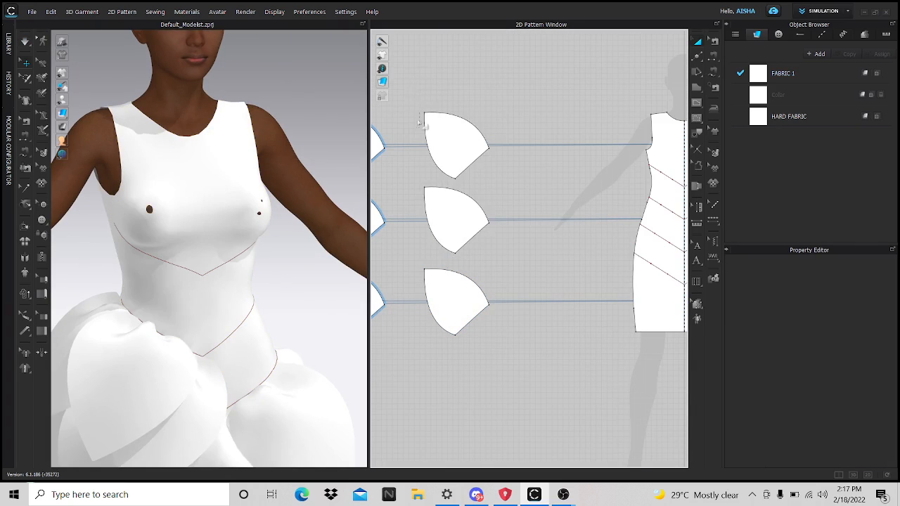
pyautogui.moveTo(553, 400); pyautogui.dragTo(554, 401)
pyautogui.rightClick(480, 304)
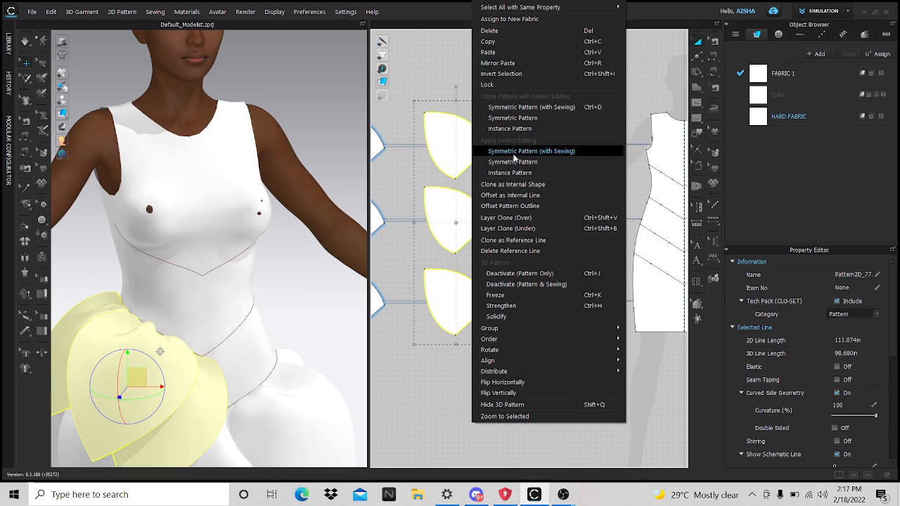
pyautogui.click(528, 107)
pyautogui.scroll(-5, 562, 254)
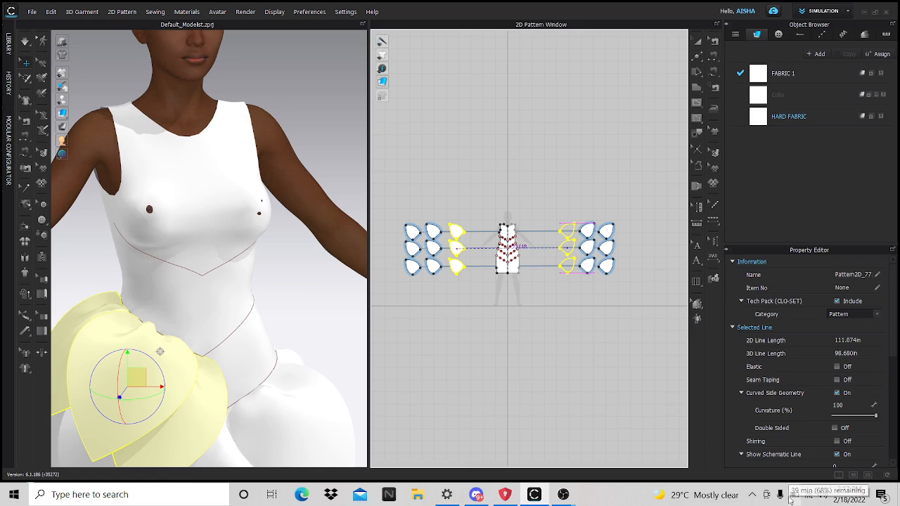
pyautogui.press('space')
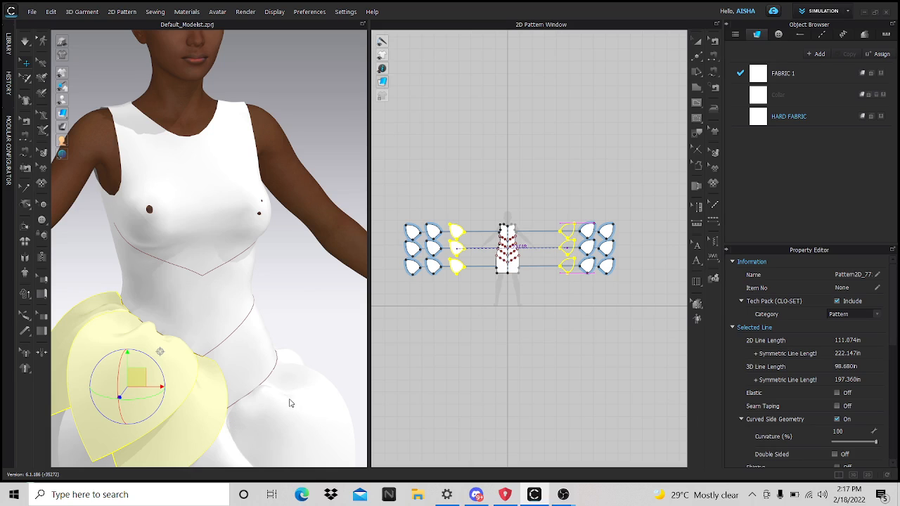
# Step: Move the three mirrored petals in 3D until they sit just in front of the avatar's hip
pyautogui.scroll(-8, 299, 363)
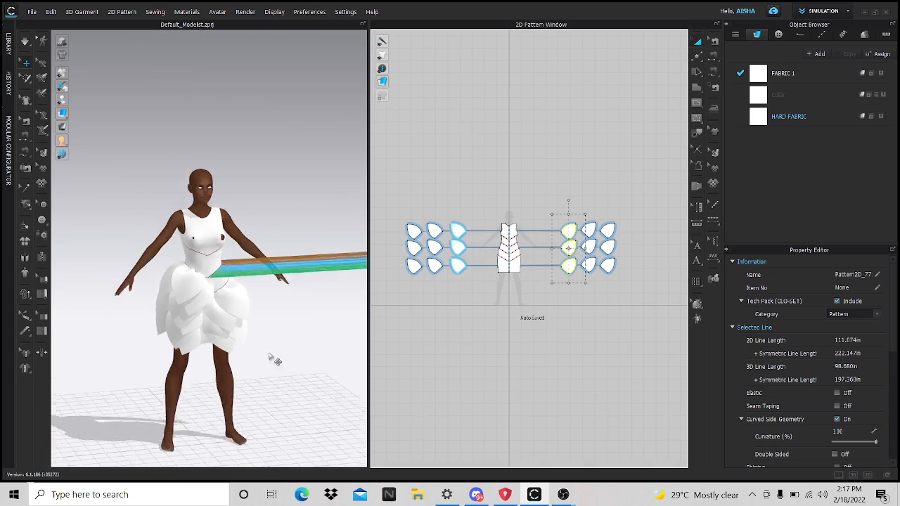
pyautogui.moveTo(331, 247); pyautogui.dragTo(243, 257)
pyautogui.scroll(4, 238, 274)
pyautogui.scroll(6, 238, 276)
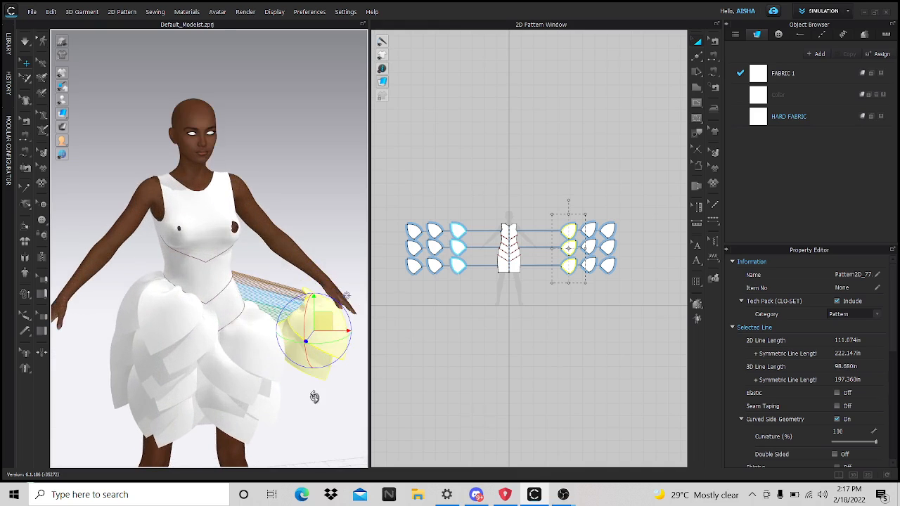
pyautogui.moveTo(285, 385); pyautogui.dragTo(132, 385, button='middle')
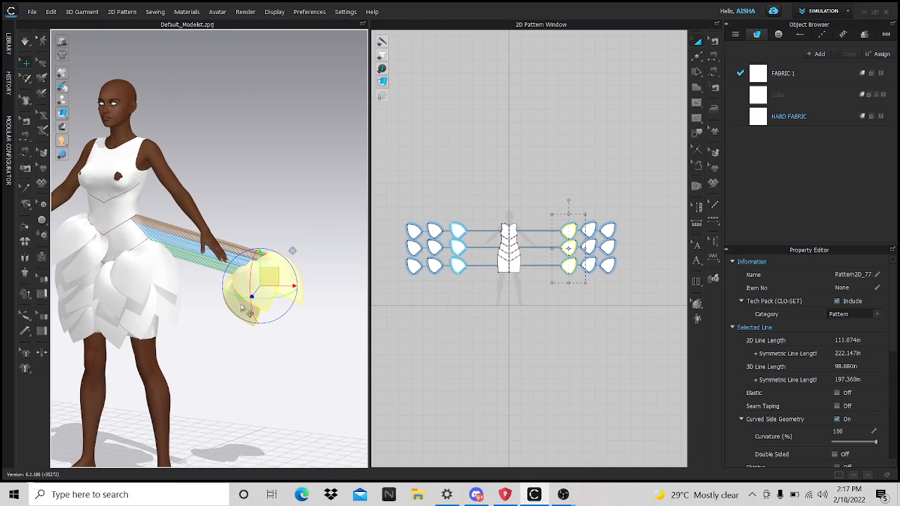
pyautogui.moveTo(260, 280); pyautogui.dragTo(135, 258)
pyautogui.moveTo(151, 345); pyautogui.dragTo(70, 351, button='right')
pyautogui.moveTo(231, 240); pyautogui.dragTo(137, 236)
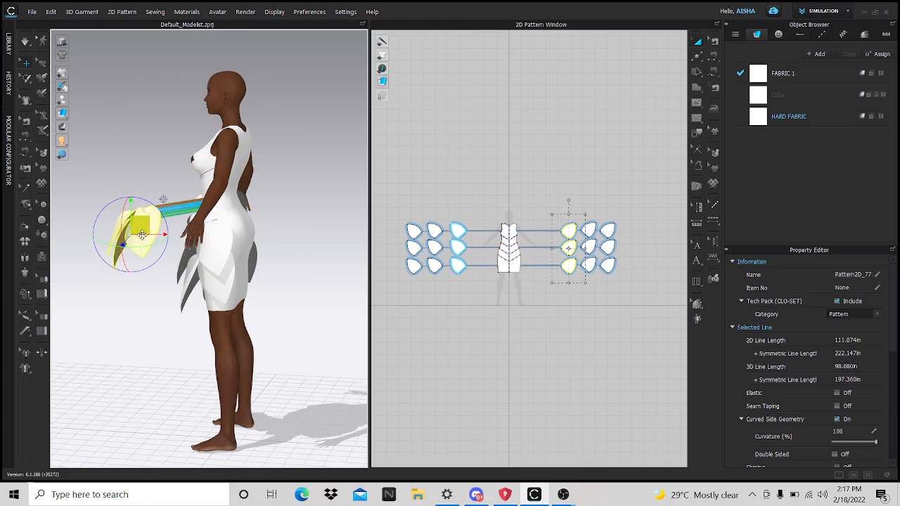
pyautogui.scroll(5, 204, 282)
pyautogui.moveTo(205, 281); pyautogui.dragTo(291, 299, button='right')
pyautogui.moveTo(291, 329); pyautogui.dragTo(288, 241)
# Step: Simulate the garment so the mirrored petals are drawn onto the waist, check the drape, and stop the simulation
pyautogui.press('space')
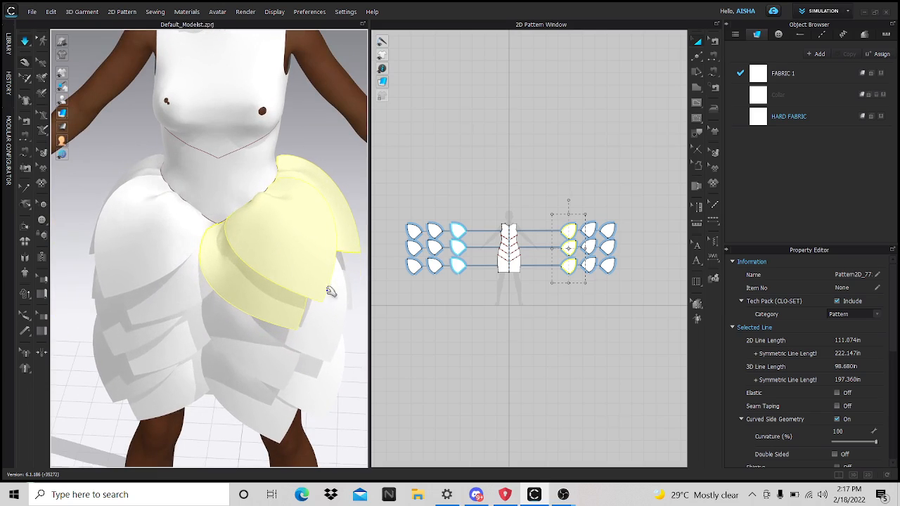
pyautogui.moveTo(281, 355); pyautogui.dragTo(279, 312, button='right')
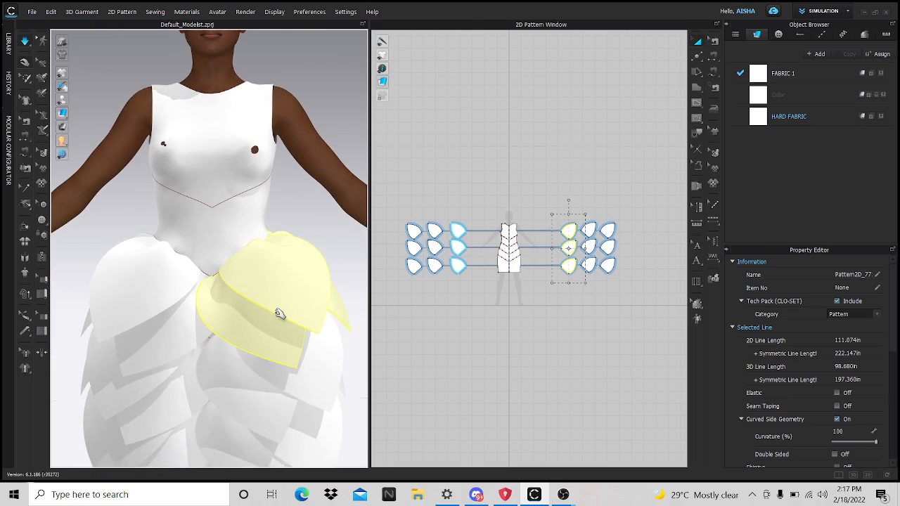
pyautogui.scroll(-5, 280, 315)
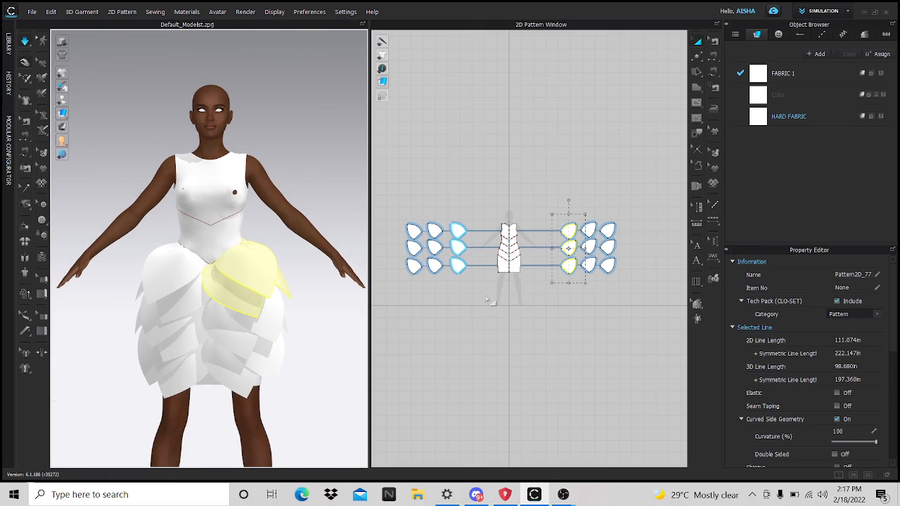
pyautogui.press('space')
# Step: Copy the innermost left column of three petals and paste it between that column and the dress pattern
pyautogui.click(449, 202)
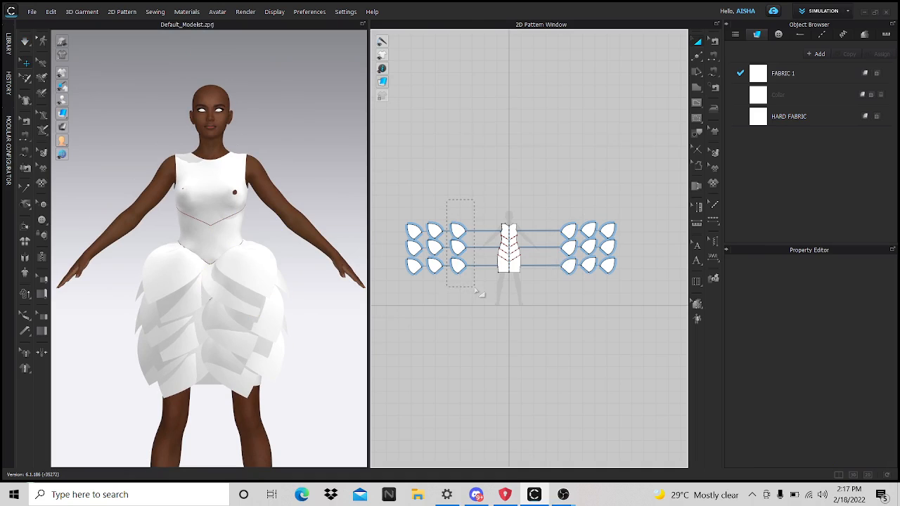
pyautogui.moveTo(476, 289); pyautogui.dragTo(476, 288)
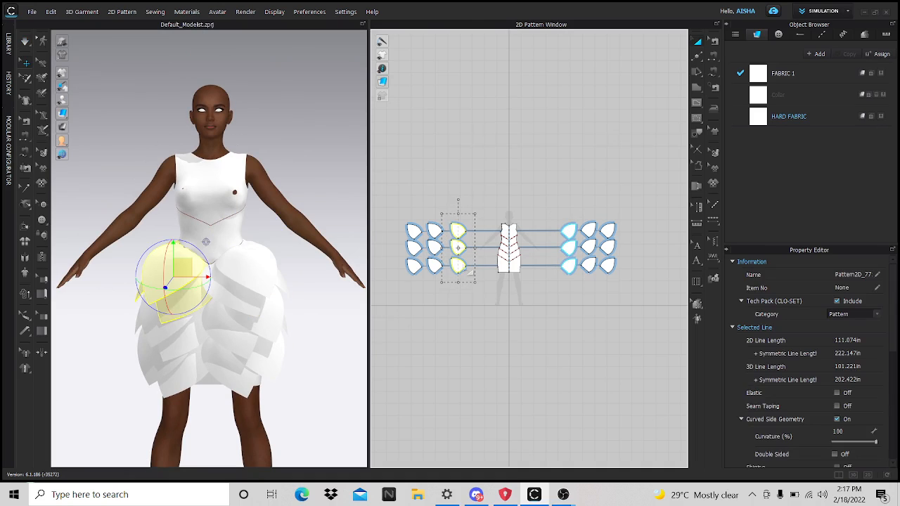
pyautogui.scroll(3, 483, 244)
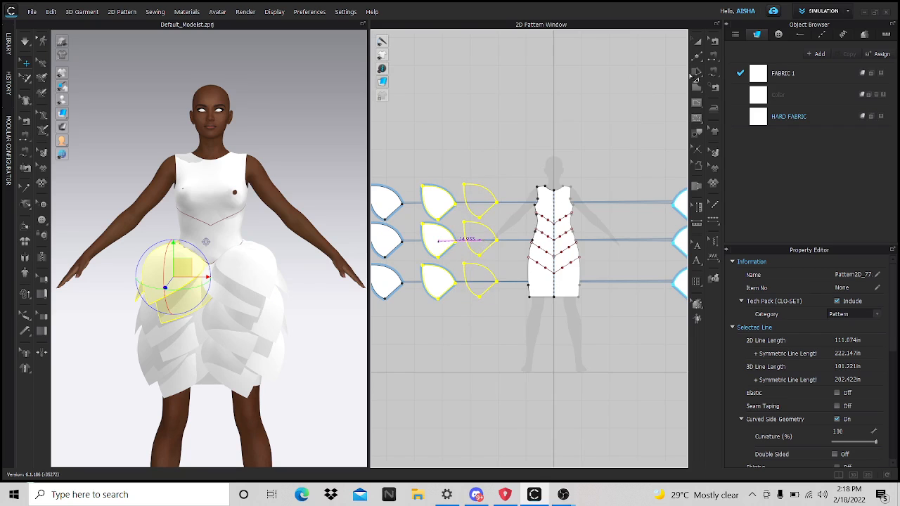
# Step: Sew the straight edges of the three pasted petals to the three left-hand segments of the dress's top chevron with Segment Sewing
pyautogui.click(715, 57)
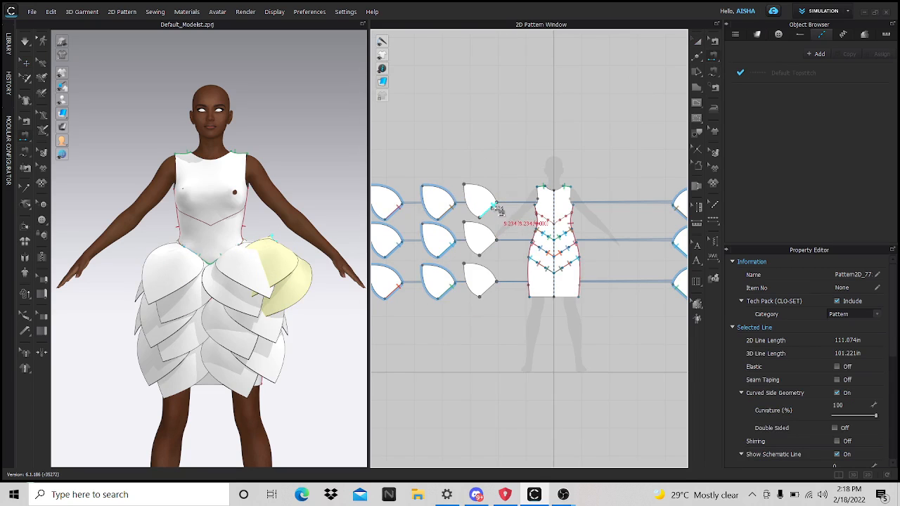
pyautogui.scroll(5, 509, 213)
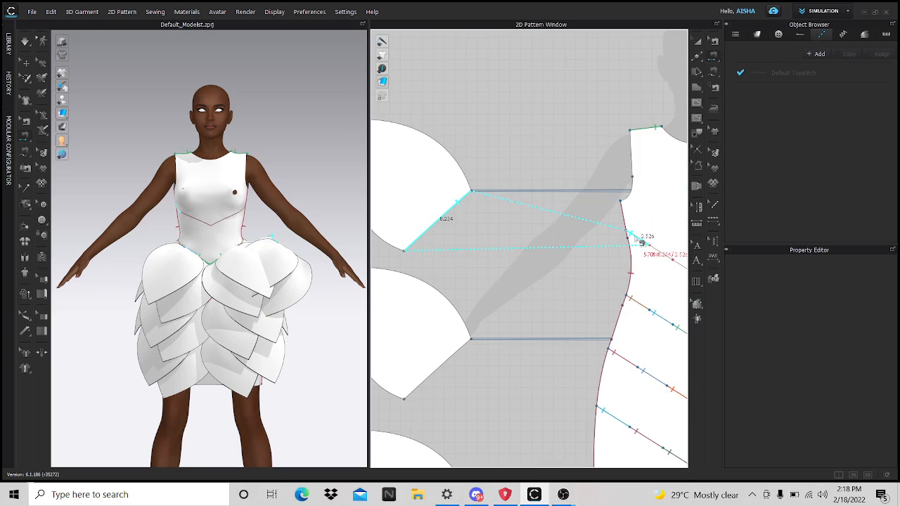
pyautogui.scroll(-5, 476, 375)
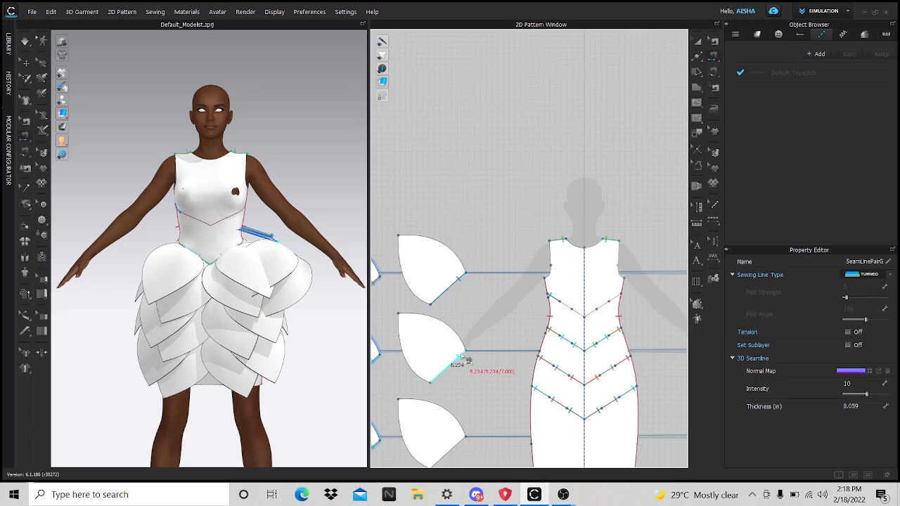
pyautogui.click(456, 443)
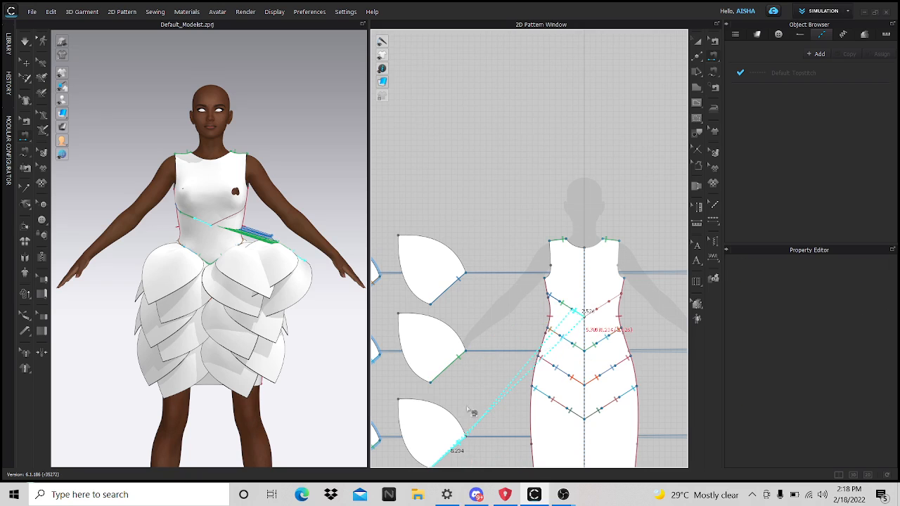
pyautogui.click(575, 311)
pyautogui.scroll(-3, 506, 312)
pyautogui.click(697, 41)
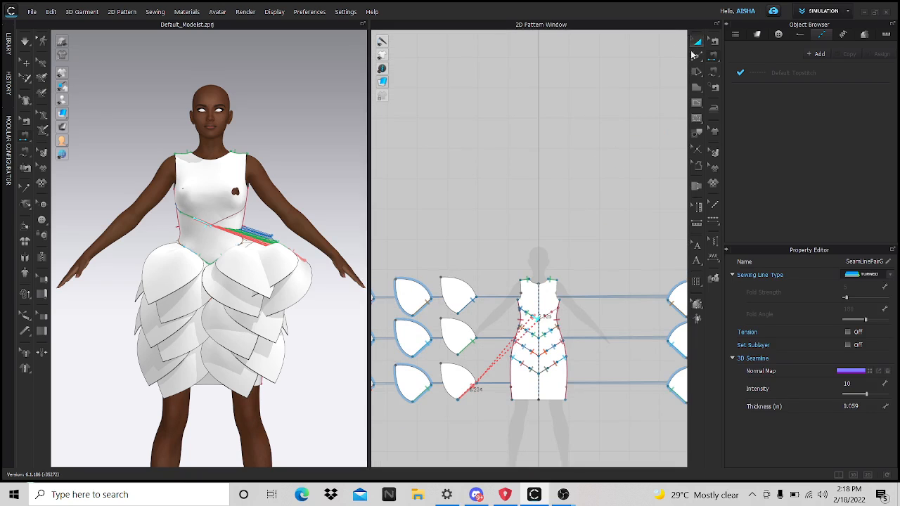
# Step: Move the three newly sewn petals left of the dress pattern in 3D until they sit outside the avatar's right hip
pyautogui.moveTo(427, 247); pyautogui.dragTo(482, 402)
pyautogui.moveTo(504, 455); pyautogui.dragTo(503, 455)
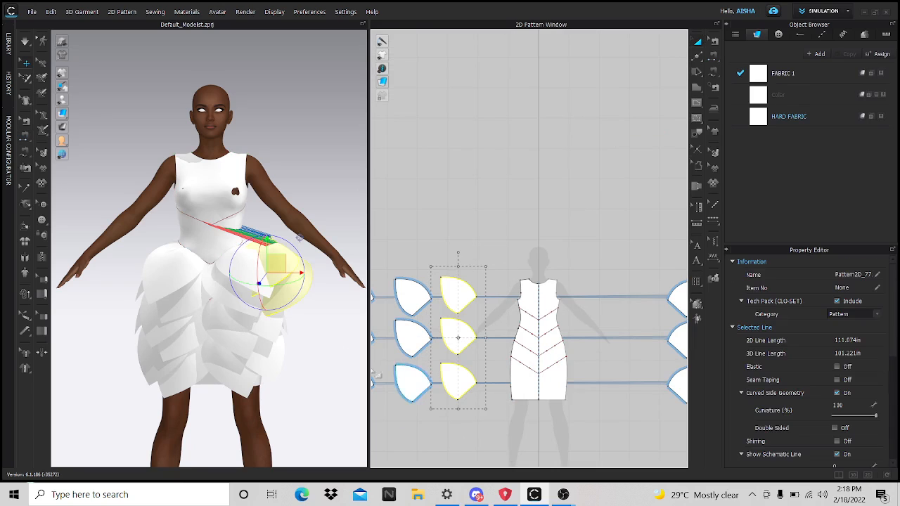
pyautogui.moveTo(273, 265); pyautogui.dragTo(172, 235)
pyautogui.moveTo(219, 299); pyautogui.dragTo(173, 316, button='right')
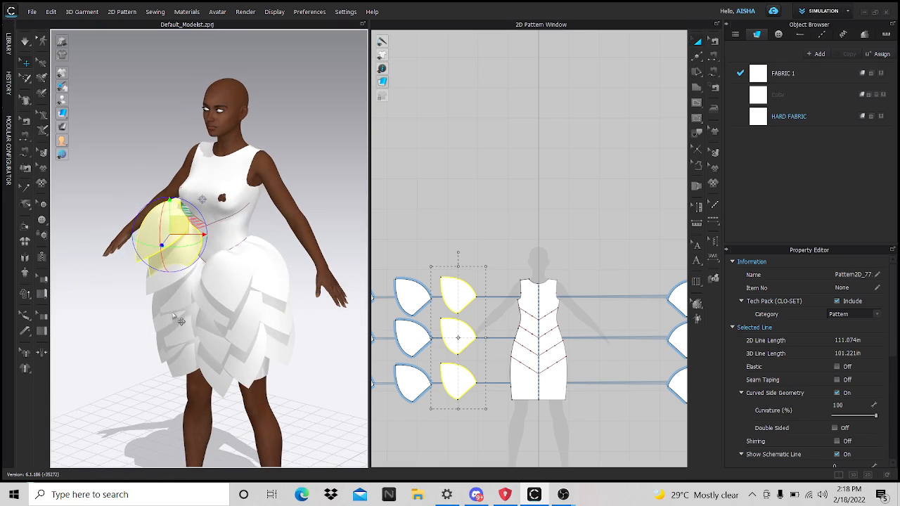
pyautogui.moveTo(177, 226); pyautogui.dragTo(142, 235)
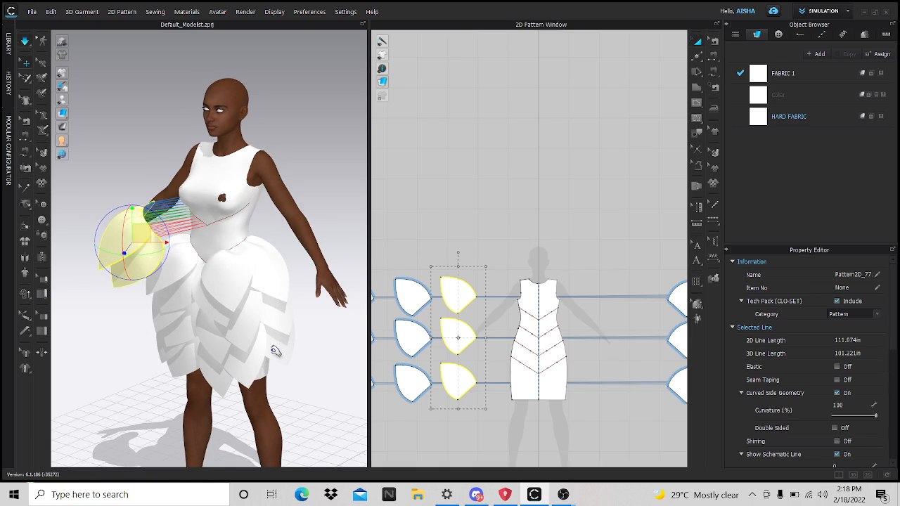
# Step: Simulate the garment so the three petals are drawn onto the dress's top chevron, and stop the simulation
pyautogui.press('space')
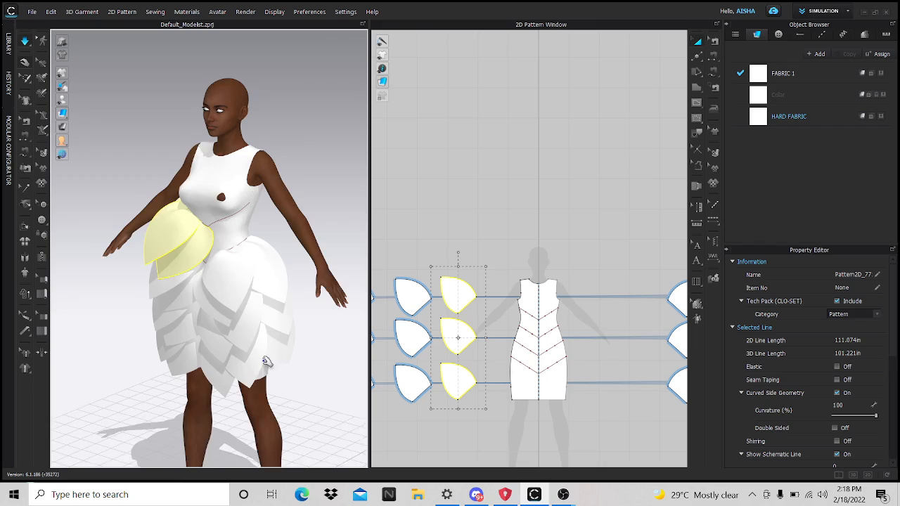
pyautogui.scroll(5, 266, 361)
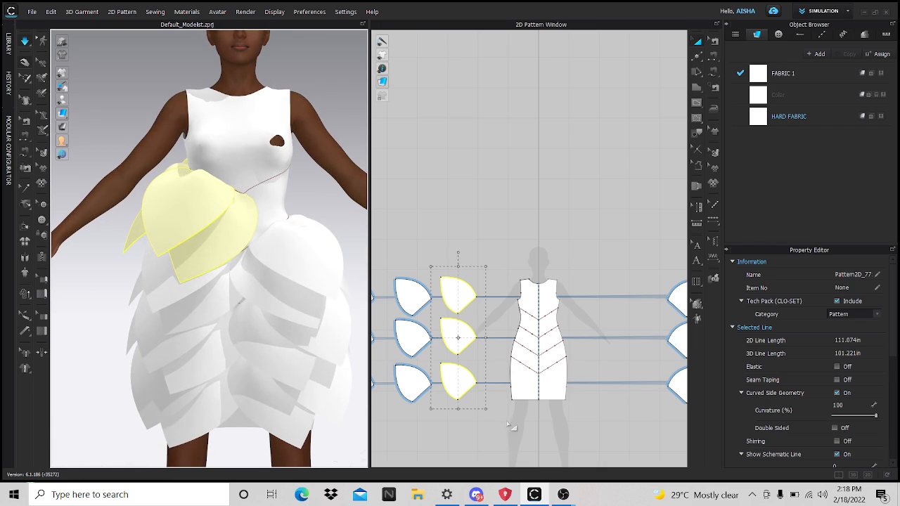
pyautogui.press('space')
# Step: Create a symmetric copy, sewing included, of the three new petals and place it between the dress pattern and the innermost right petal column
pyautogui.moveTo(503, 433); pyautogui.dragTo(473, 325)
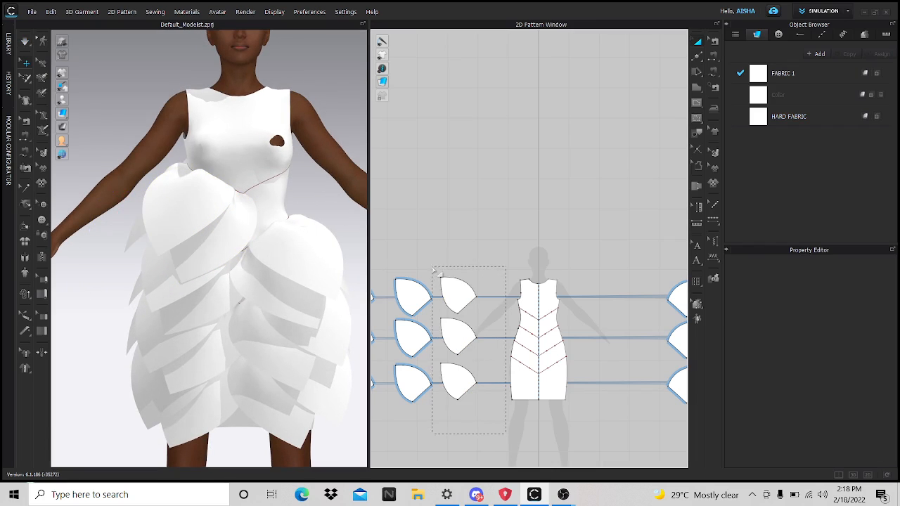
pyautogui.moveTo(434, 269); pyautogui.dragTo(432, 268)
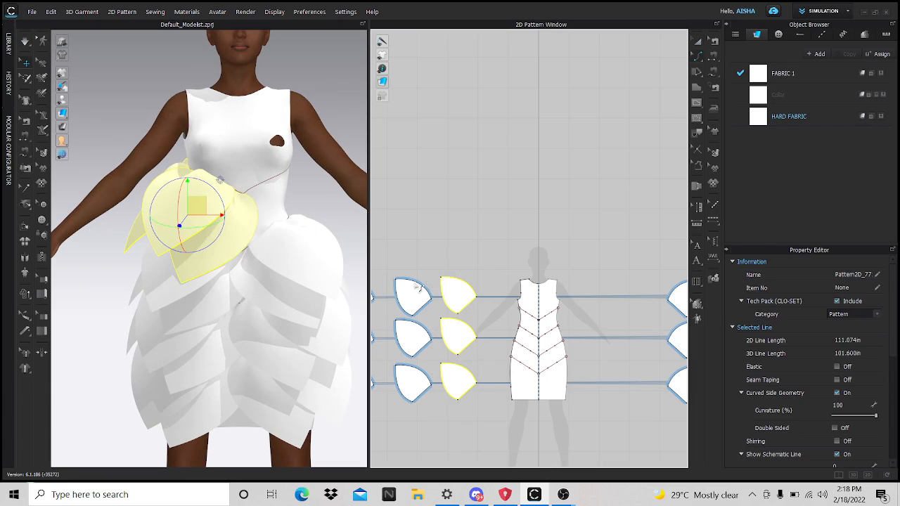
pyautogui.rightClick(448, 294)
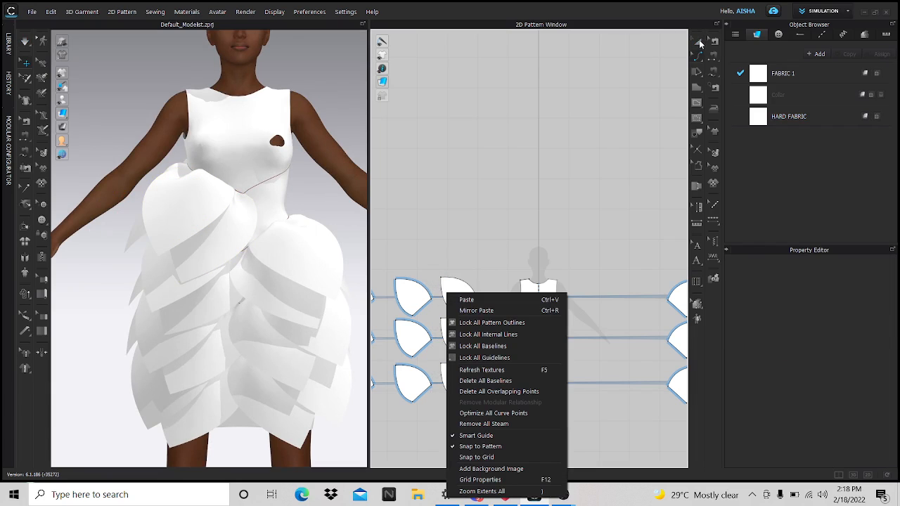
pyautogui.click(699, 42)
pyautogui.moveTo(501, 438); pyautogui.dragTo(502, 439)
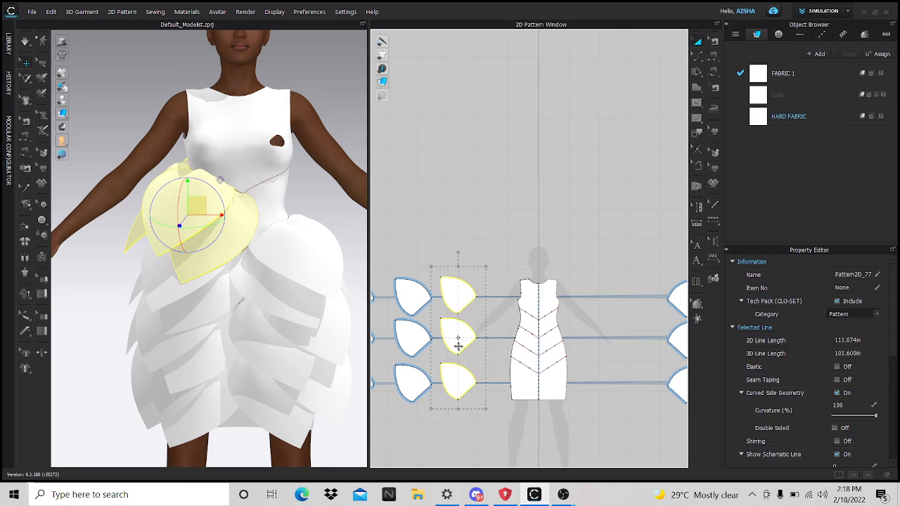
pyautogui.rightClick(457, 340)
pyautogui.click(518, 107)
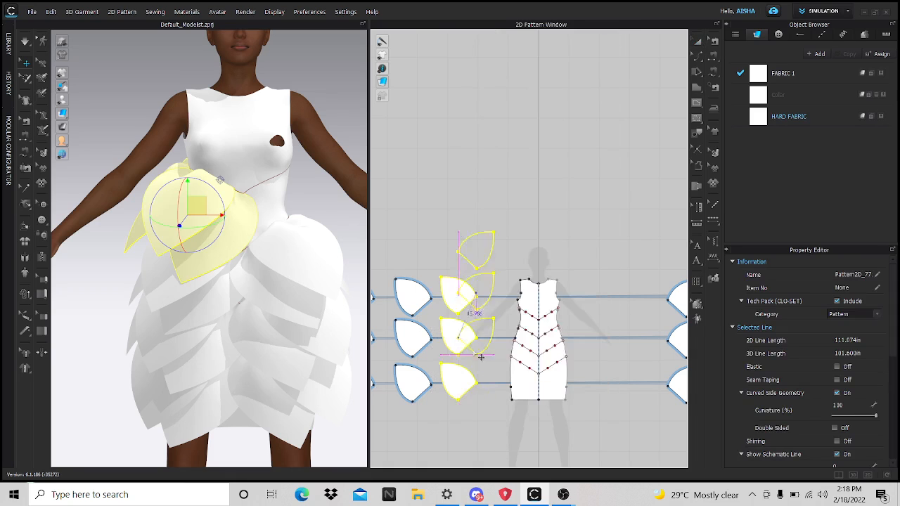
pyautogui.scroll(-3, 563, 324)
pyautogui.scroll(3, 586, 326)
pyautogui.scroll(-3, 586, 326)
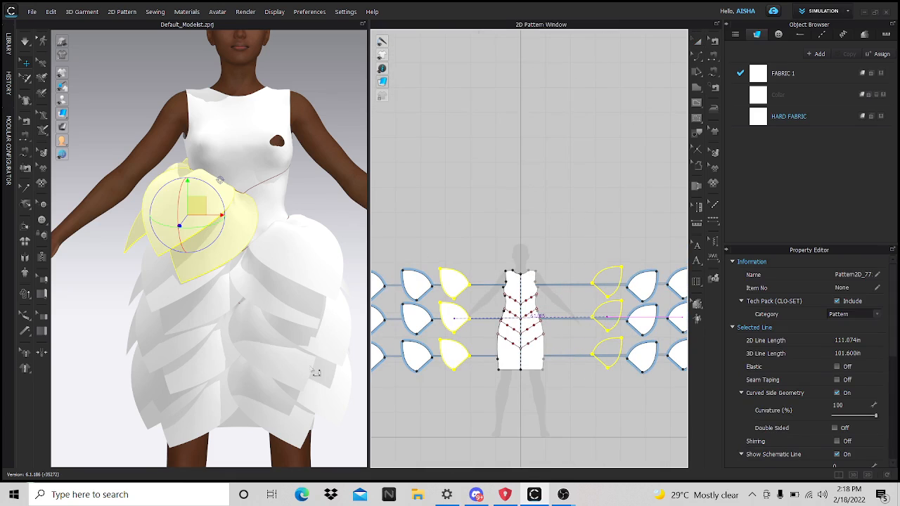
# Step: Move the three mirrored petals in 3D from beside the avatar to just in front of the opposite hip
pyautogui.scroll(-6, 227, 394)
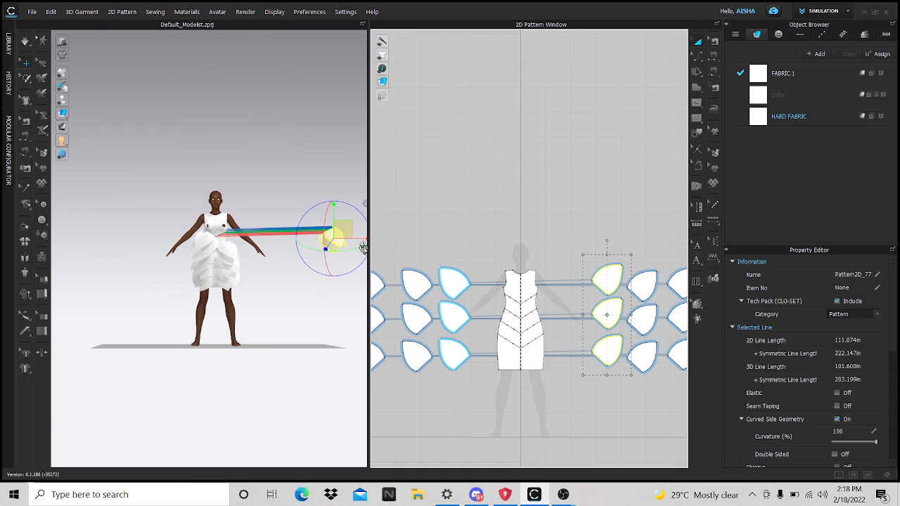
pyautogui.moveTo(343, 279); pyautogui.dragTo(245, 279)
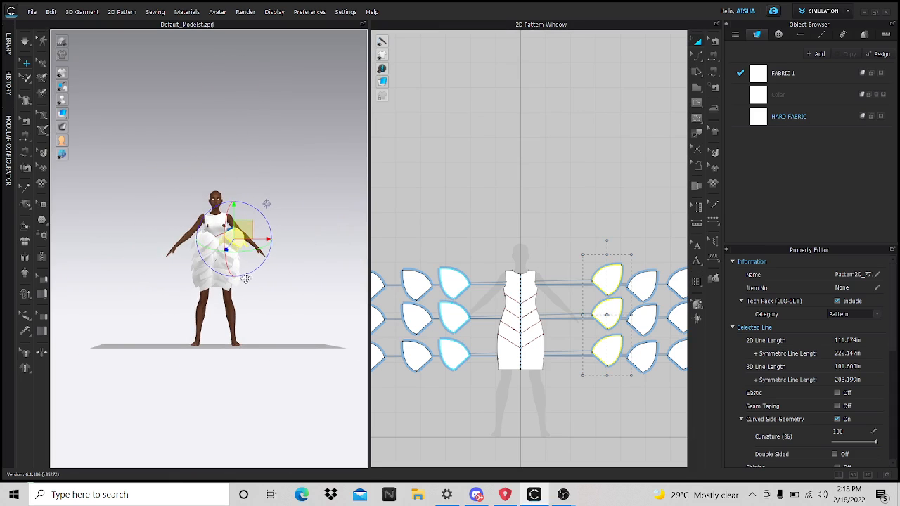
pyautogui.moveTo(279, 312); pyautogui.dragTo(165, 316, button='right')
pyautogui.moveTo(325, 314); pyautogui.dragTo(234, 372, button='middle')
pyautogui.scroll(2, 239, 359)
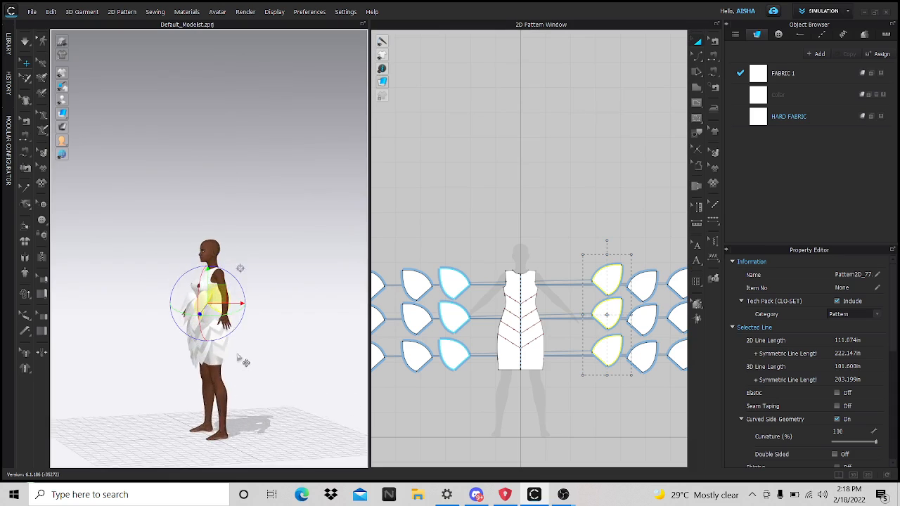
pyautogui.scroll(4, 238, 358)
pyautogui.moveTo(216, 343); pyautogui.dragTo(197, 355)
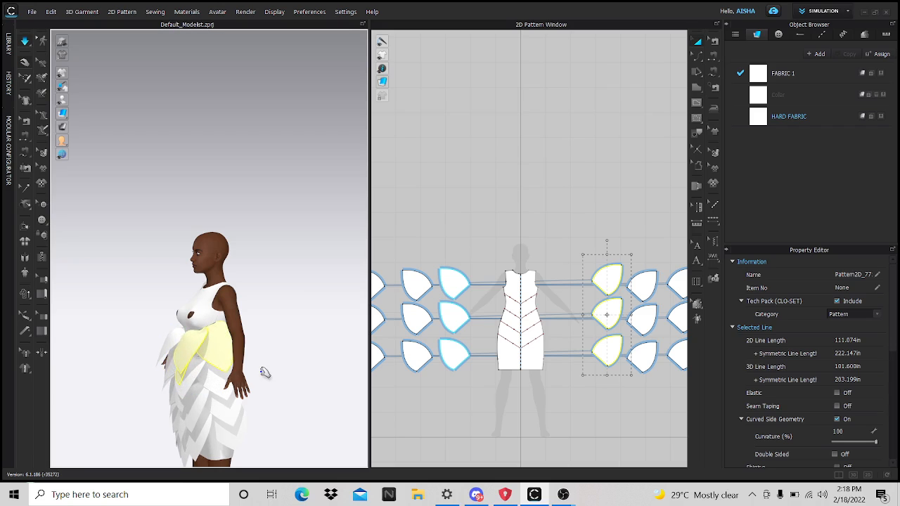
# Step: Simulate the garment to pull the mirrored petals onto the waist, and stop the simulation
pyautogui.scroll(5, 197, 393)
pyautogui.moveTo(221, 301); pyautogui.dragTo(235, 158, button='middle')
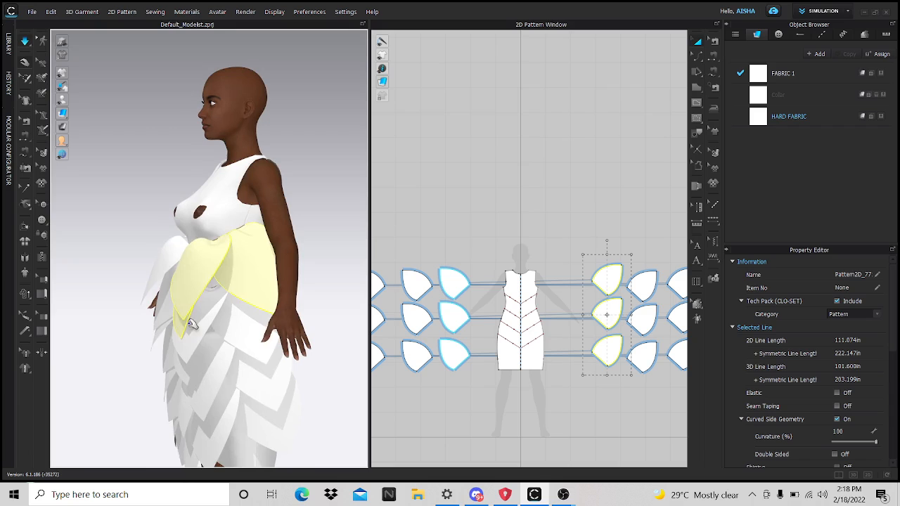
pyautogui.press('space')
# Step: Examine the drape of the top petal row and the bodice on the avatar from the sides and front
pyautogui.moveTo(176, 338); pyautogui.dragTo(297, 342, button='right')
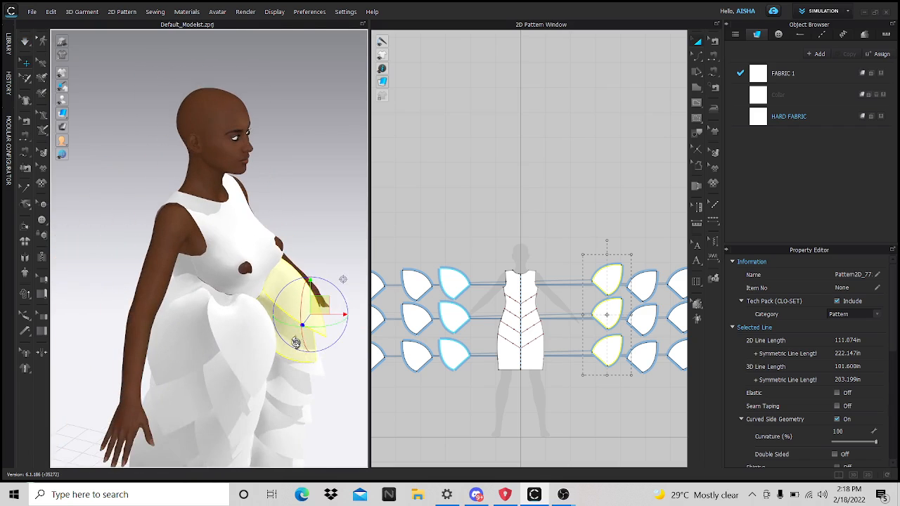
pyautogui.scroll(5, 298, 346)
pyautogui.scroll(2, 299, 346)
pyautogui.scroll(-4, 298, 316)
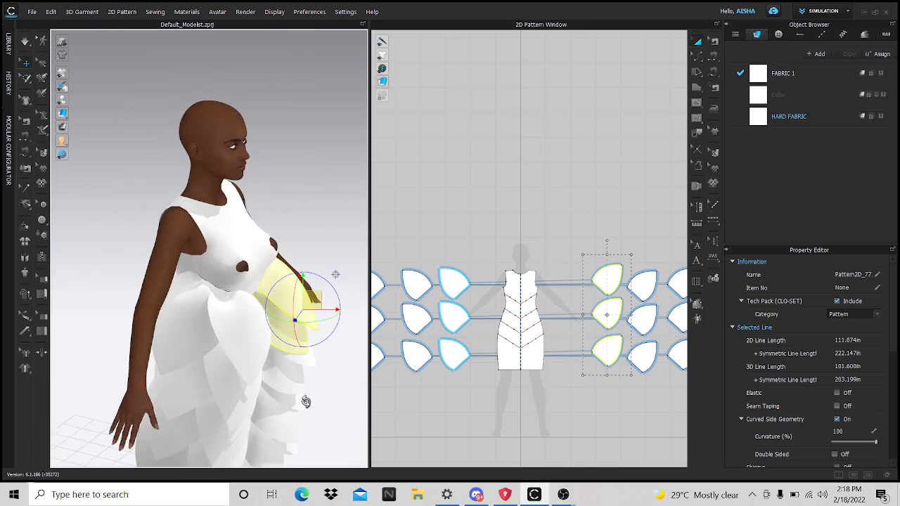
pyautogui.moveTo(305, 400); pyautogui.dragTo(215, 387, button='right')
pyautogui.moveTo(223, 369); pyautogui.dragTo(302, 207, button='middle')
pyautogui.scroll(-5, 301, 207)
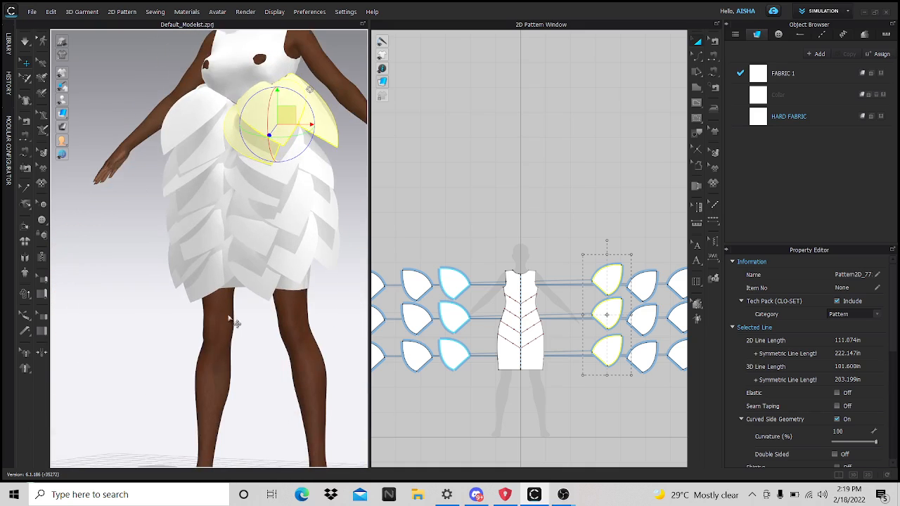
pyautogui.scroll(1, 285, 218)
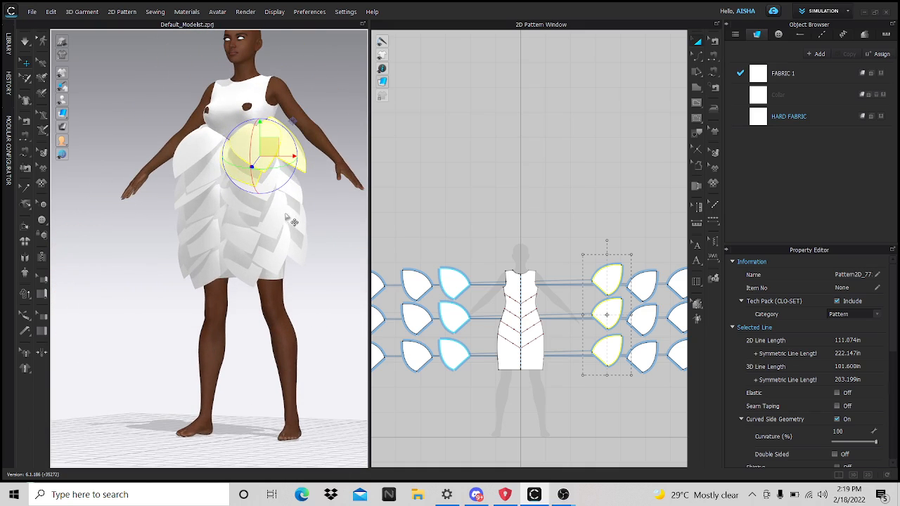
pyautogui.scroll(1, 285, 222)
pyautogui.scroll(1, 300, 201)
pyautogui.moveTo(299, 201); pyautogui.dragTo(241, 387, button='middle')
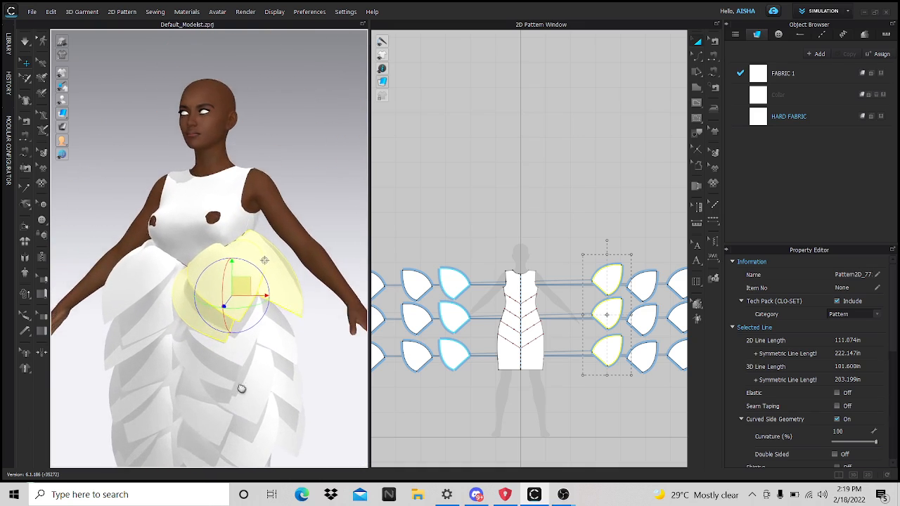
pyautogui.scroll(1, 225, 375)
pyautogui.moveTo(166, 351); pyautogui.dragTo(225, 328, button='right')
pyautogui.scroll(-3, 236, 323)
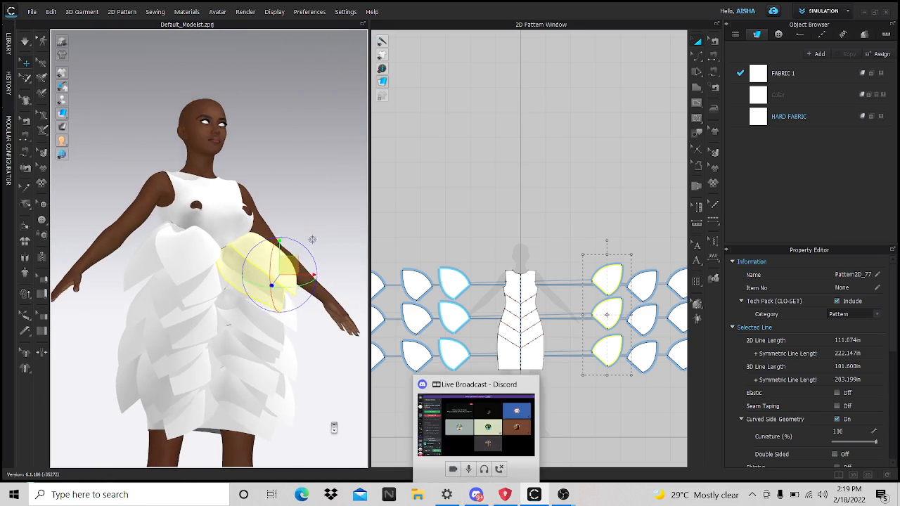
pyautogui.moveTo(340, 435); pyautogui.dragTo(280, 432, button='right')
pyautogui.scroll(2, 279, 411)
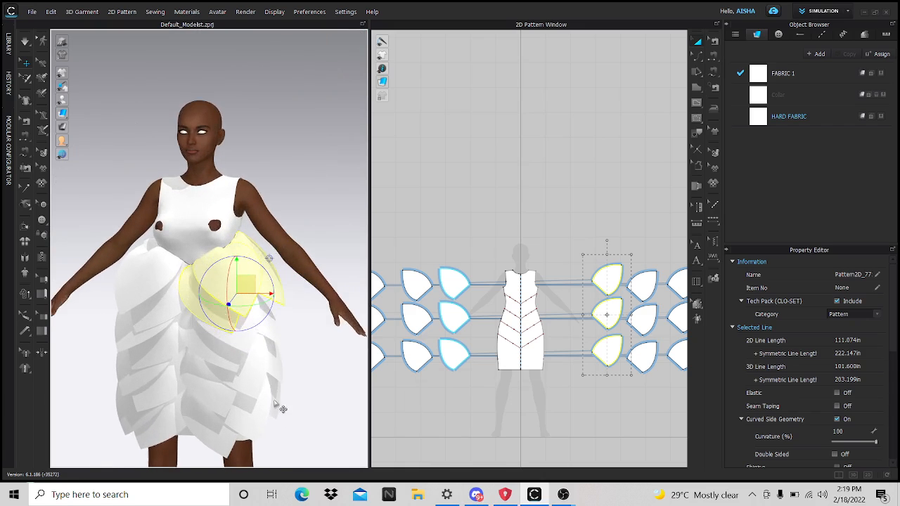
pyautogui.scroll(3, 295, 303)
# Step: Switch to Discord to check the live broadcast call, and return to CLO
pyautogui.click(478, 495)
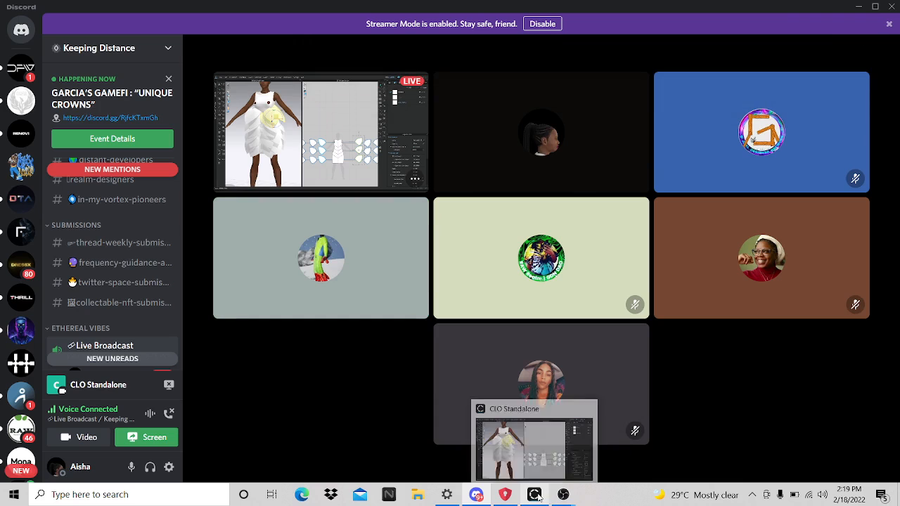
pyautogui.click(529, 460)
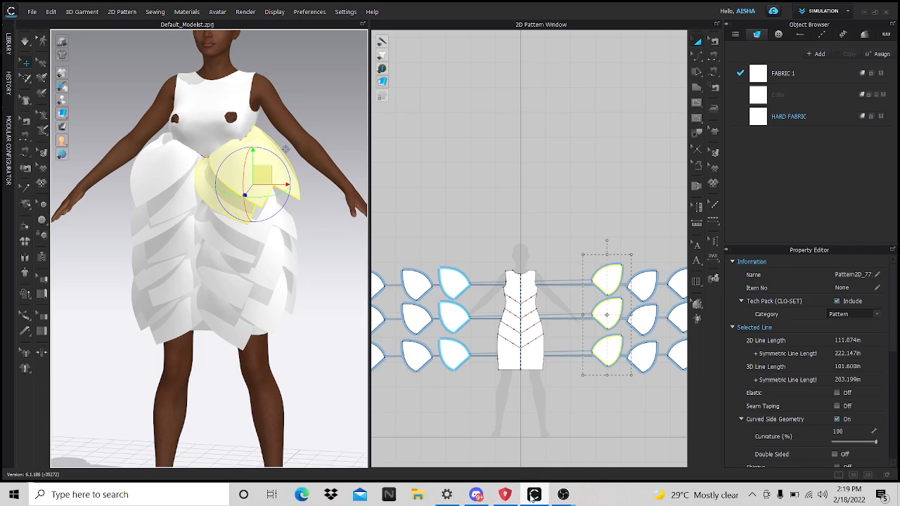
pyautogui.click(476, 494)
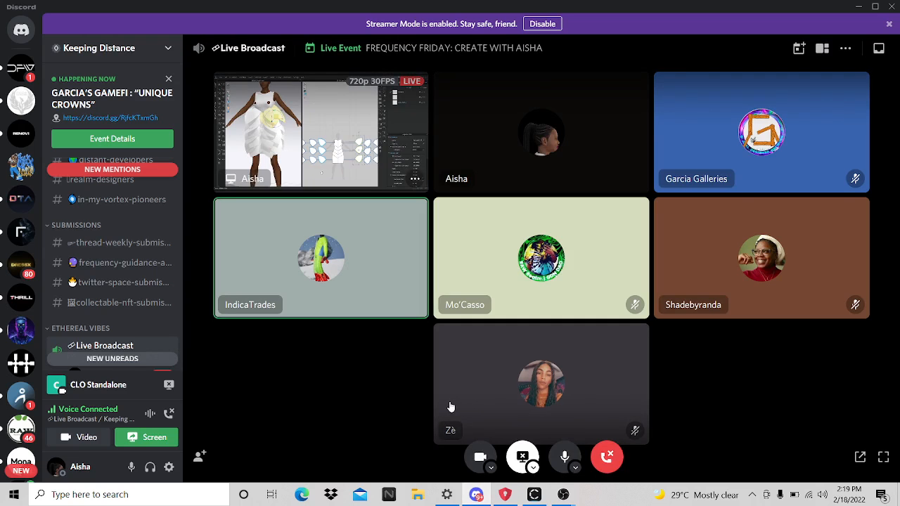
pyautogui.moveTo(401, 450)
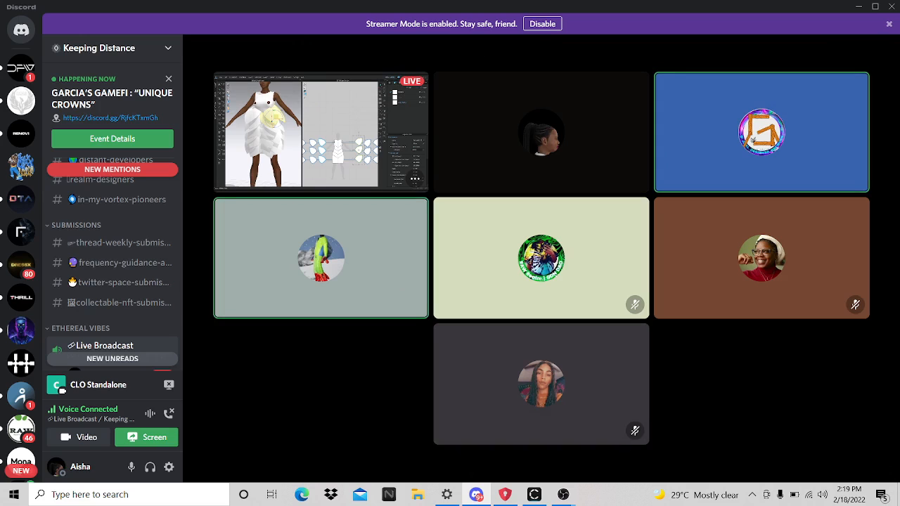
pyautogui.moveTo(534, 499)
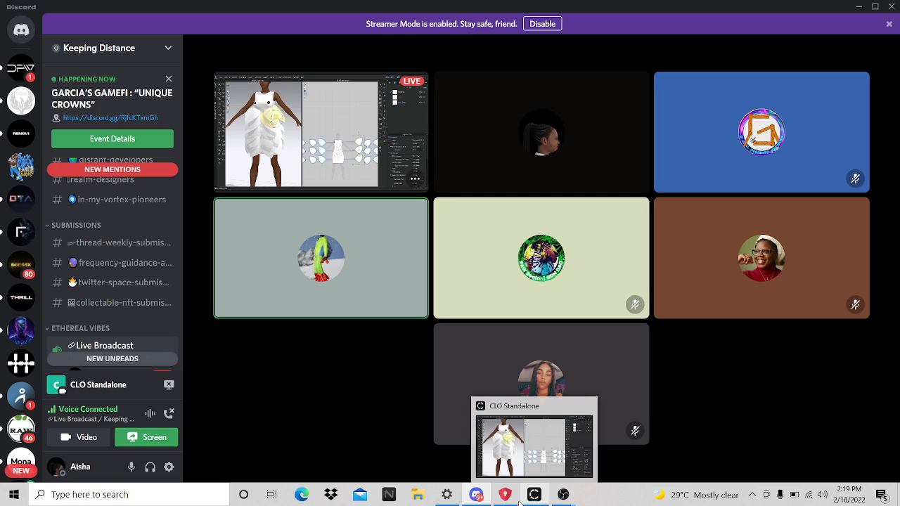
pyautogui.moveTo(422, 405)
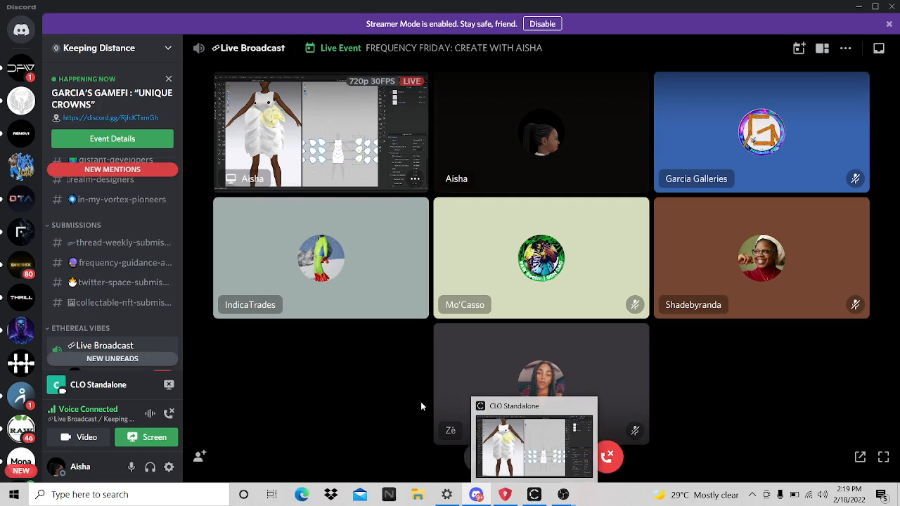
pyautogui.click(534, 494)
# Step: Delete the plain back dress pattern that has no chevron lines
pyautogui.scroll(3, 273, 331)
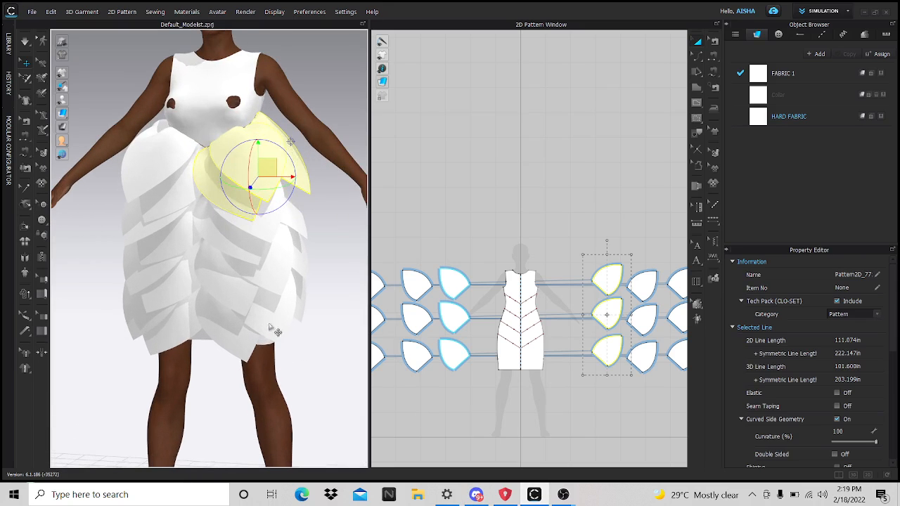
pyautogui.click(327, 380)
pyautogui.scroll(-3, 323, 382)
pyautogui.moveTo(320, 380); pyautogui.dragTo(260, 376, button='right')
pyautogui.scroll(-2, 481, 386)
pyautogui.scroll(-4, 477, 366)
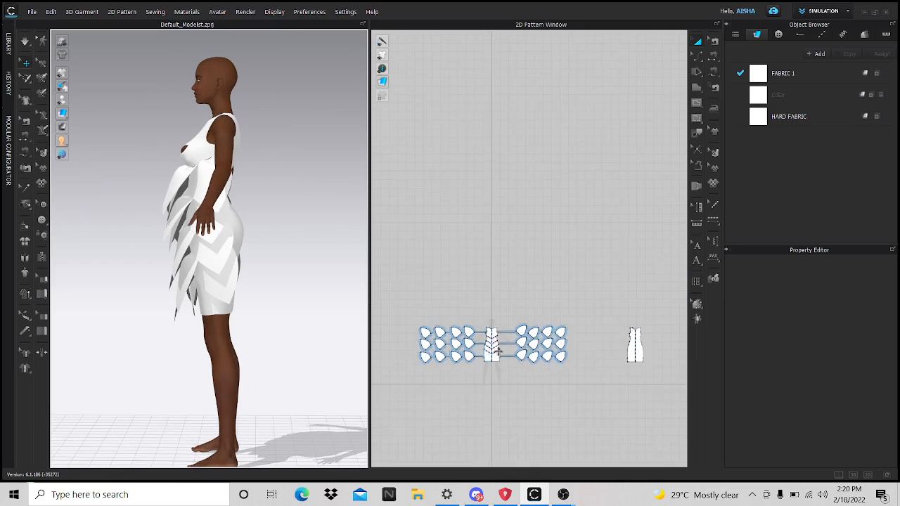
pyautogui.scroll(4, 589, 348)
pyautogui.click(589, 341)
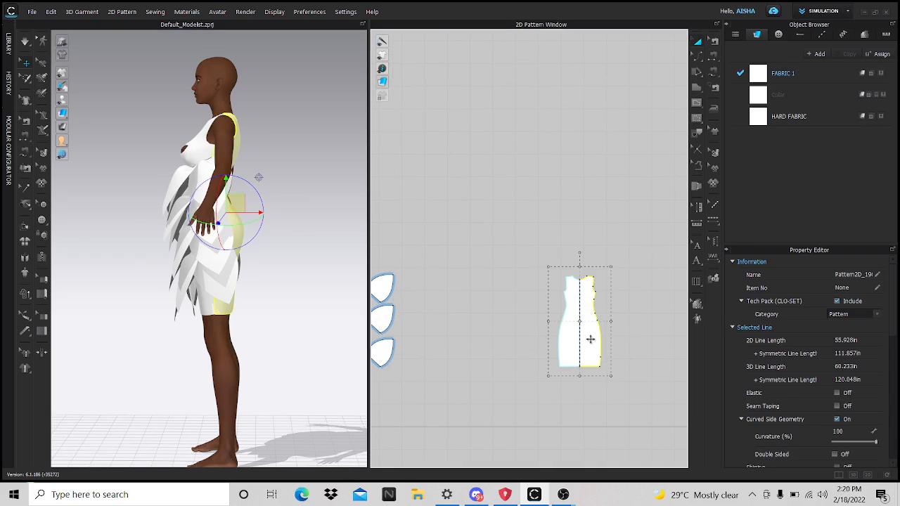
pyautogui.press('Delete')
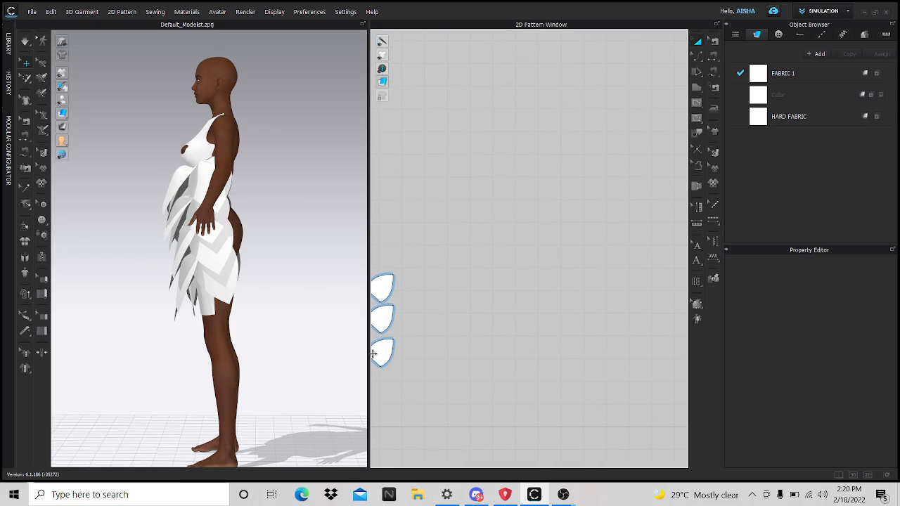
# Step: Copy the front dress pattern with the chevron lines and paste the duplicate in the empty area beyond the petal rows
pyautogui.scroll(-3, 552, 324)
pyautogui.click(424, 339)
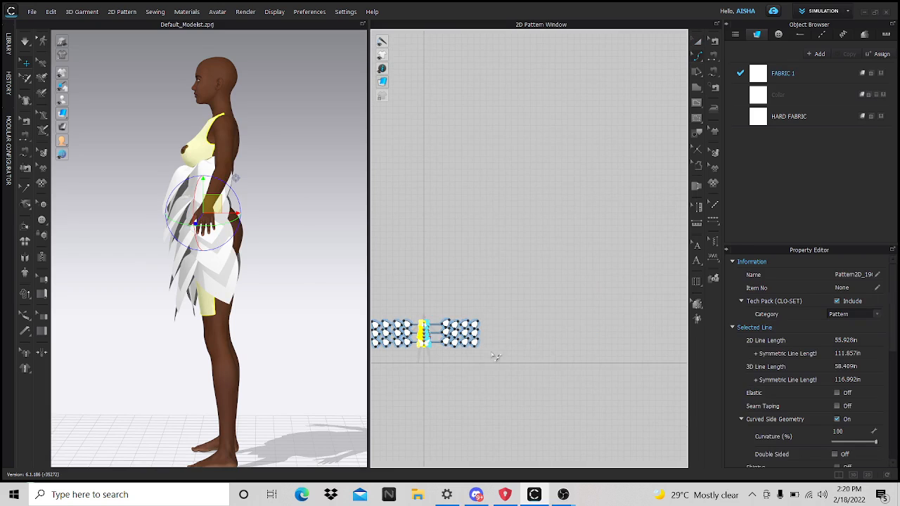
pyautogui.scroll(-1, 424, 352)
pyautogui.click(700, 49)
pyautogui.scroll(-3, 633, 182)
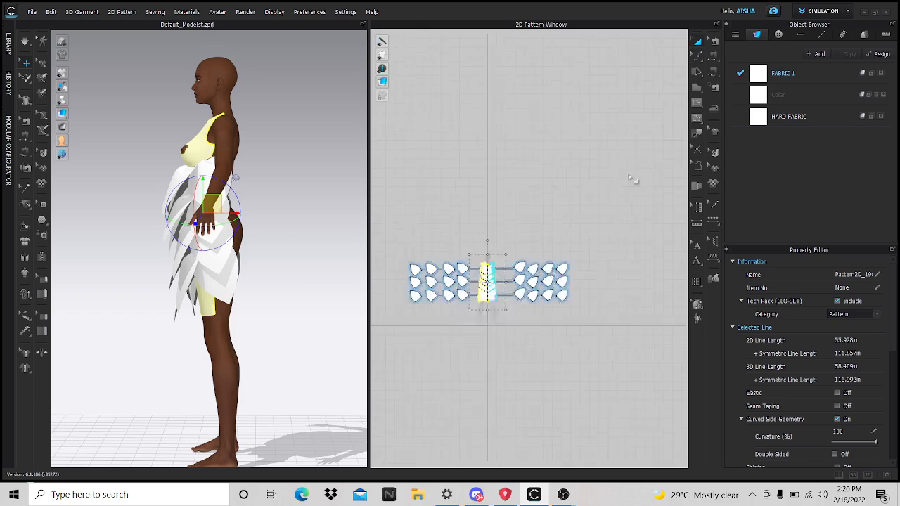
pyautogui.scroll(6, 550, 257)
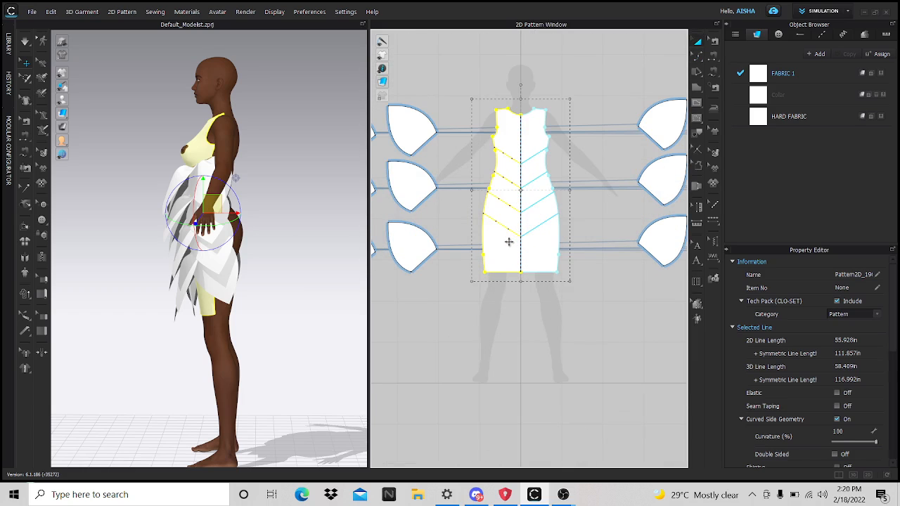
pyautogui.scroll(-3, 499, 281)
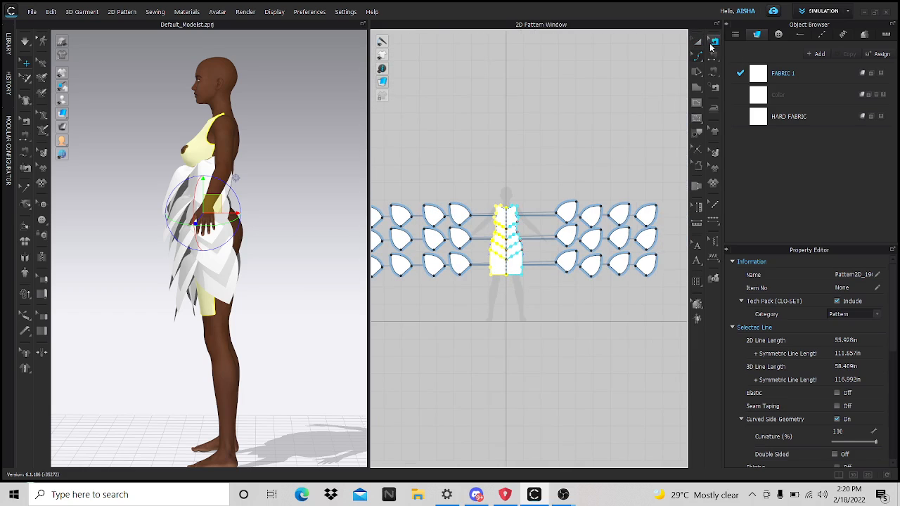
pyautogui.click(496, 265)
pyautogui.click(698, 43)
pyautogui.scroll(5, 510, 284)
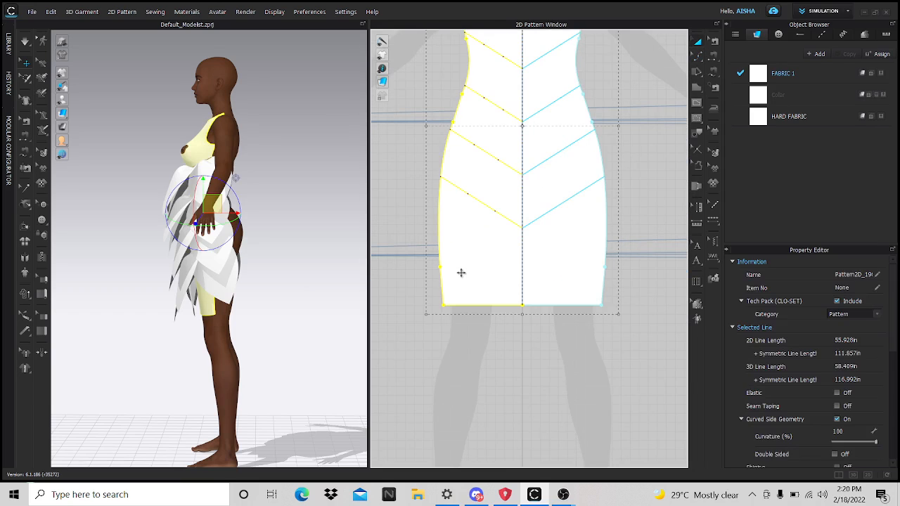
pyautogui.hotkey('ctrl', 'v')
pyautogui.scroll(-6, 463, 292)
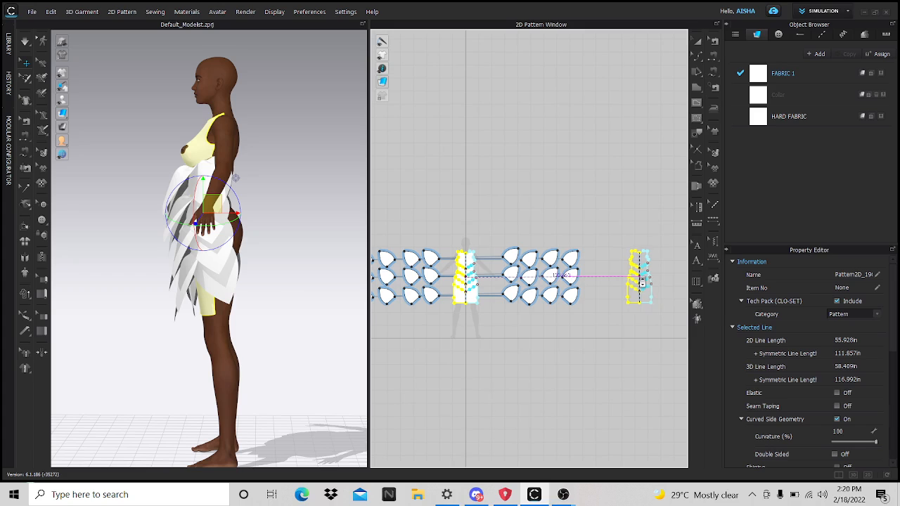
pyautogui.click(668, 281)
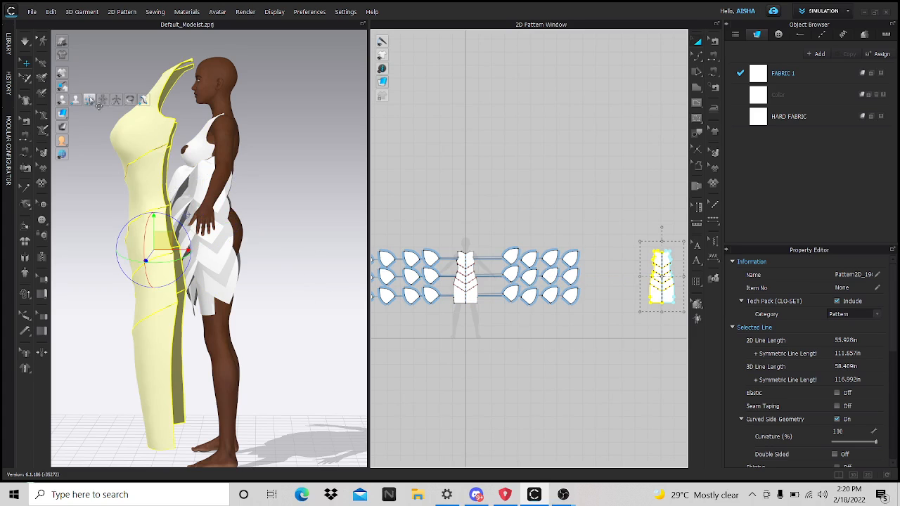
# Step: Show the avatar's arrangement points and place the copied dress piece at the centre back hip point
pyautogui.click(90, 99)
pyautogui.moveTo(306, 162); pyautogui.dragTo(219, 183, button='right')
pyautogui.click(219, 186)
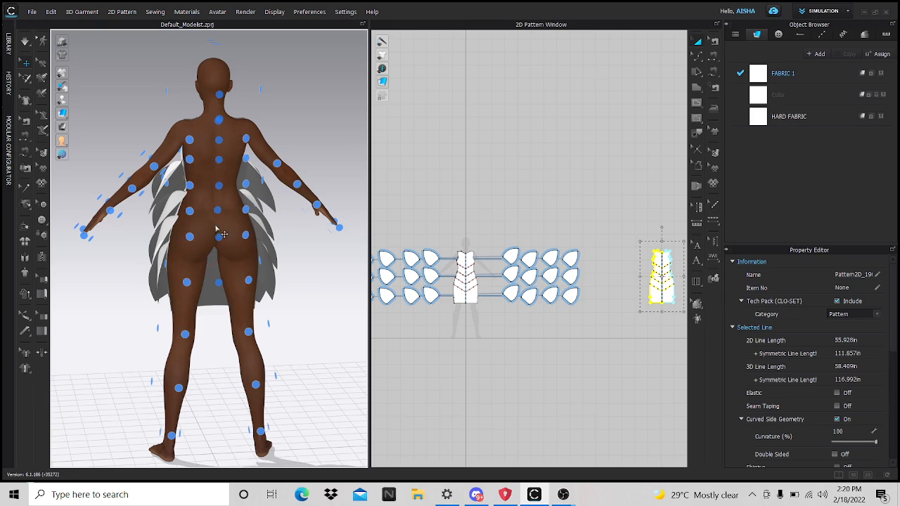
pyautogui.click(220, 214)
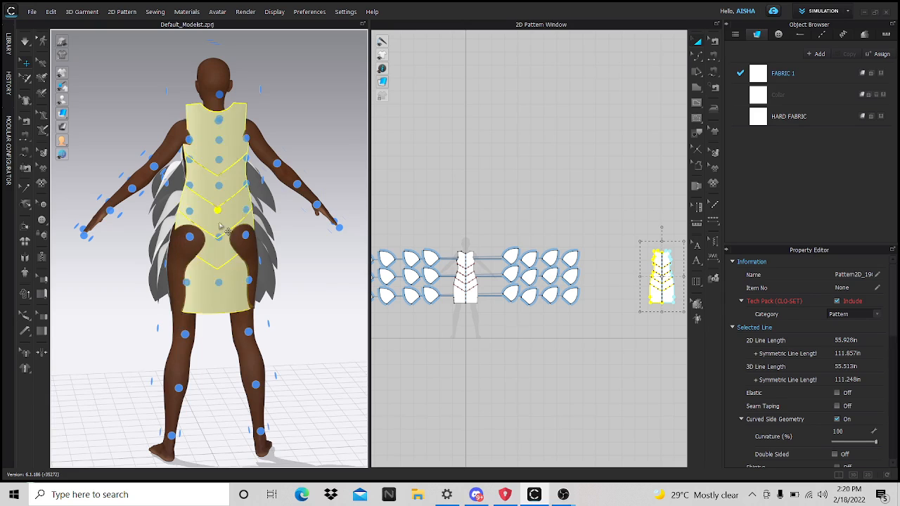
# Step: Move the back piece slightly farther behind the avatar's body and deselect it
pyautogui.moveTo(220, 214); pyautogui.dragTo(296, 342, button='right')
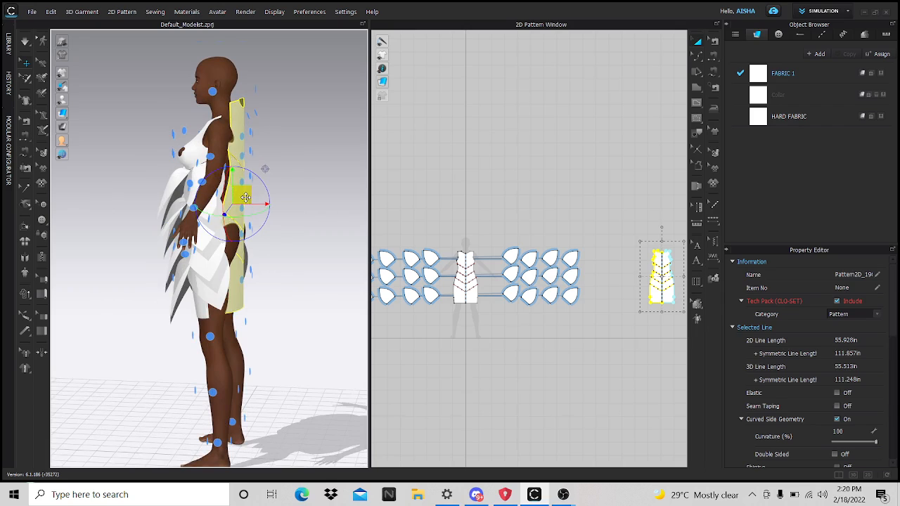
pyautogui.moveTo(245, 198)
pyautogui.mouseDown()
pyautogui.moveTo(241, 210)
pyautogui.moveTo(253, 206)
pyautogui.mouseUp()
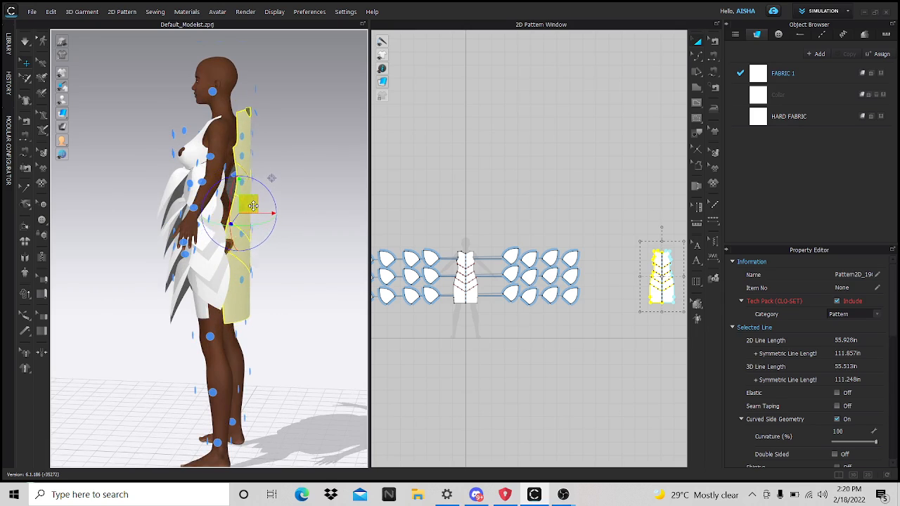
pyautogui.click(635, 135)
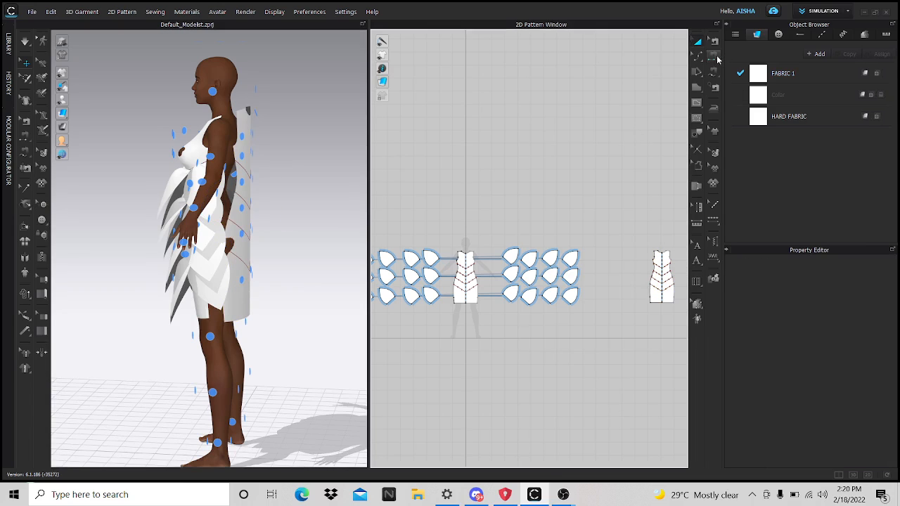
# Step: Free-sew the front dress's side edge from underarm to hem to the matching side edge of the back piece
pyautogui.click(715, 57)
pyautogui.scroll(5, 467, 300)
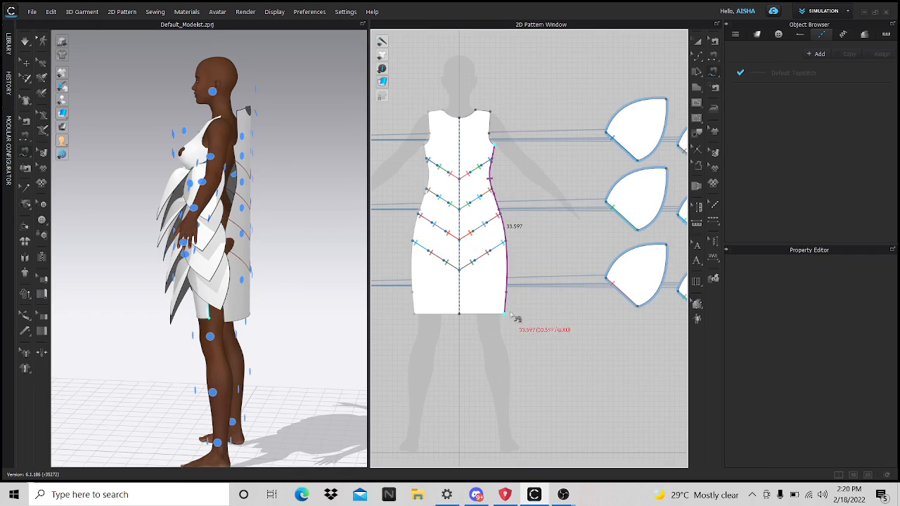
pyautogui.scroll(-6, 481, 362)
pyautogui.scroll(5, 629, 354)
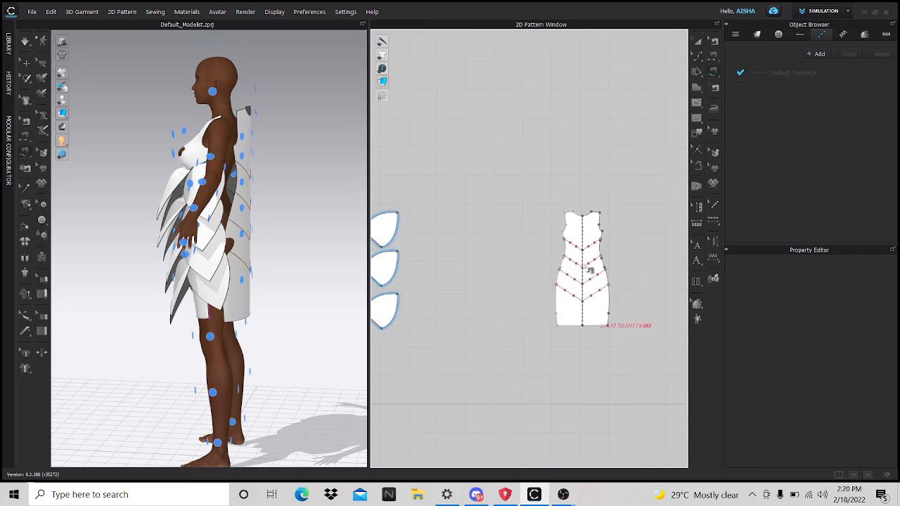
pyautogui.scroll(-3, 611, 232)
pyautogui.scroll(-4, 575, 244)
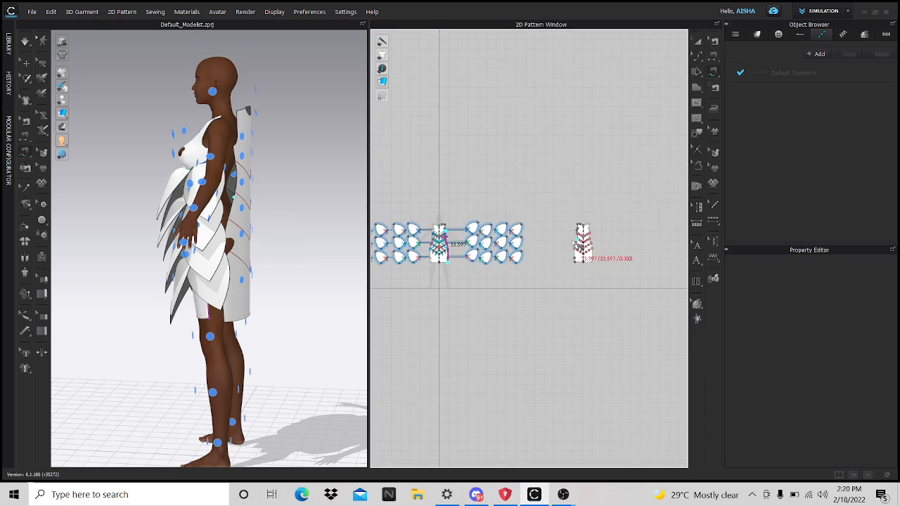
pyautogui.scroll(4, 589, 228)
pyautogui.click(584, 223)
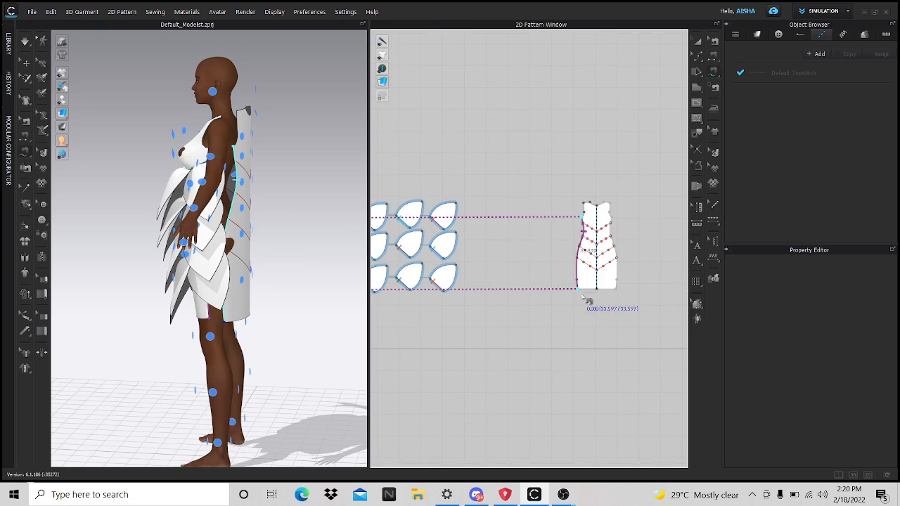
pyautogui.click(582, 296)
# Step: Free-sew the front dress's shoulder edge to the matching shoulder edge of the back piece
pyautogui.scroll(-4, 595, 334)
pyautogui.scroll(5, 483, 321)
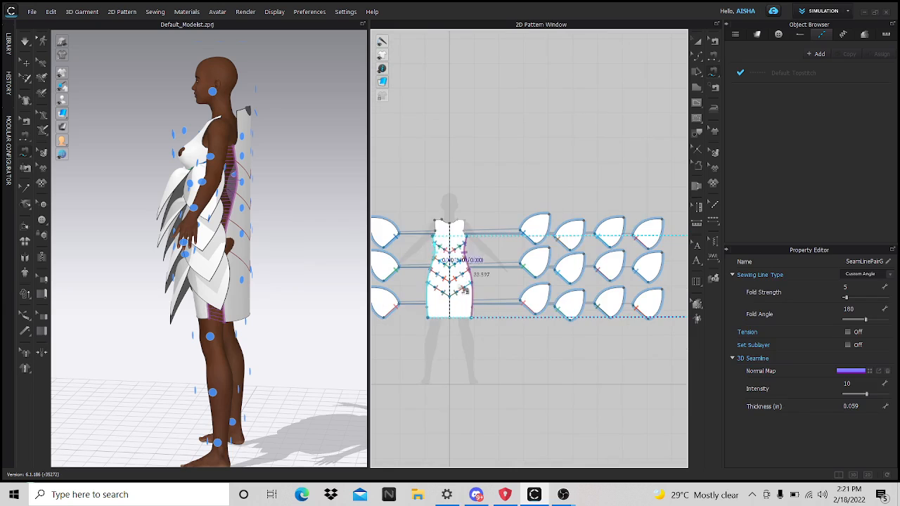
pyautogui.scroll(-4, 464, 290)
pyautogui.scroll(5, 463, 295)
pyautogui.press('Escape')
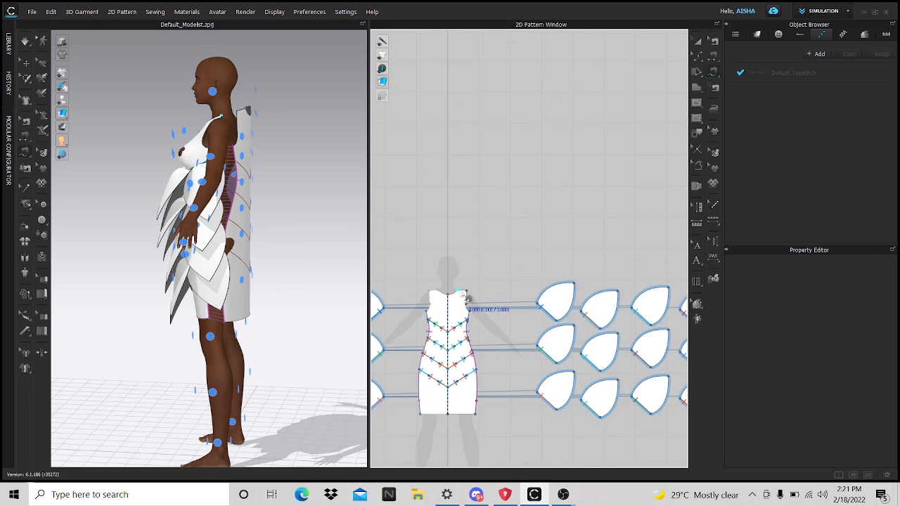
pyautogui.scroll(-3, 472, 299)
pyautogui.scroll(4, 598, 289)
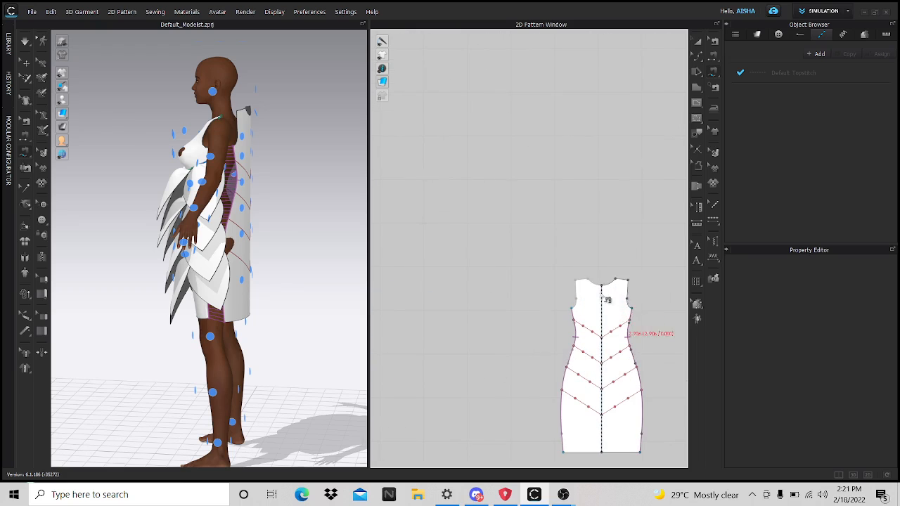
pyautogui.click(583, 283)
pyautogui.scroll(-5, 616, 307)
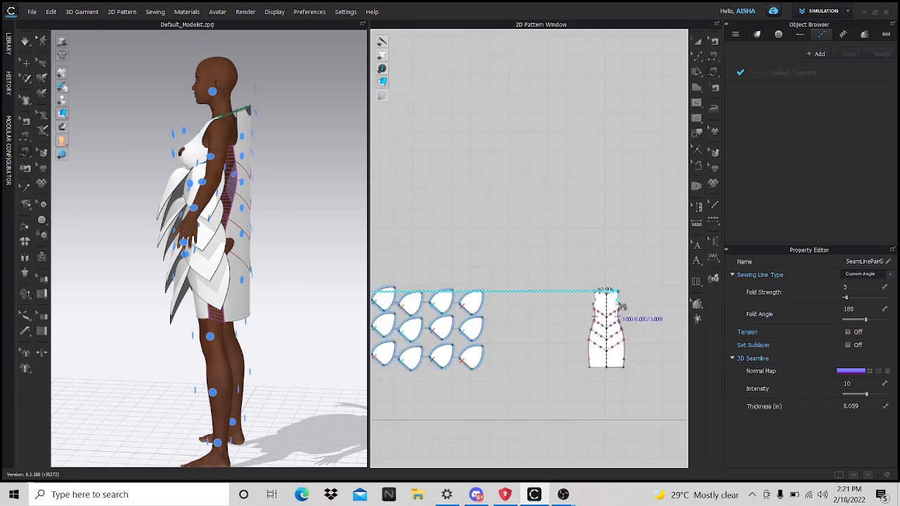
pyautogui.scroll(4, 454, 320)
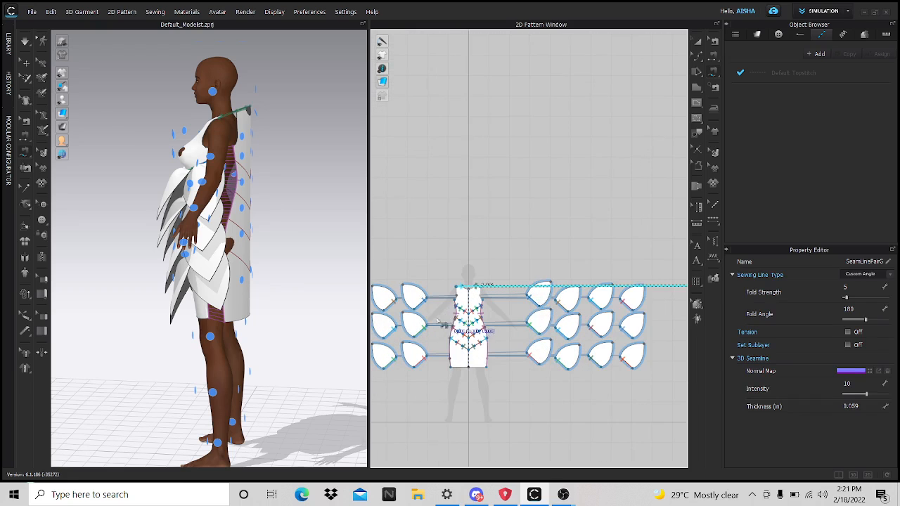
pyautogui.scroll(2, 442, 323)
pyautogui.scroll(2, 304, 292)
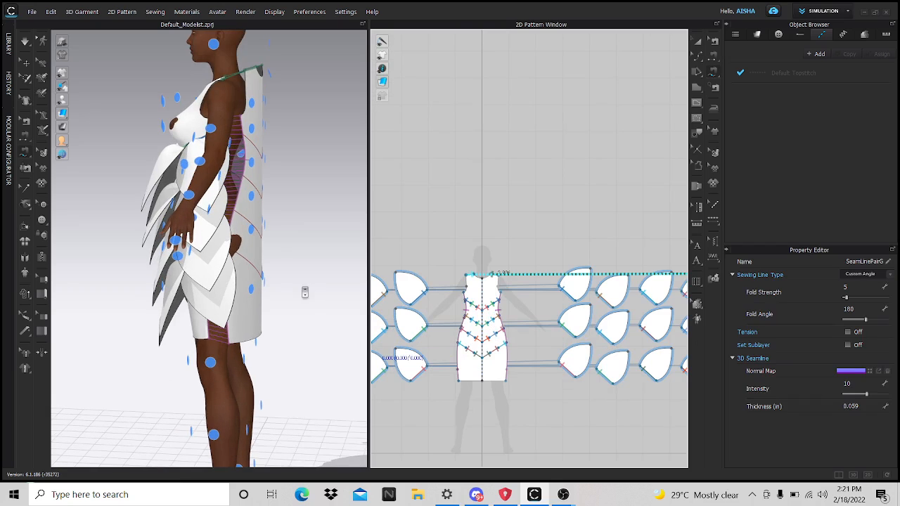
# Step: Hide the arrangement points and move the back piece closer to the avatar's back
pyautogui.click(27, 61)
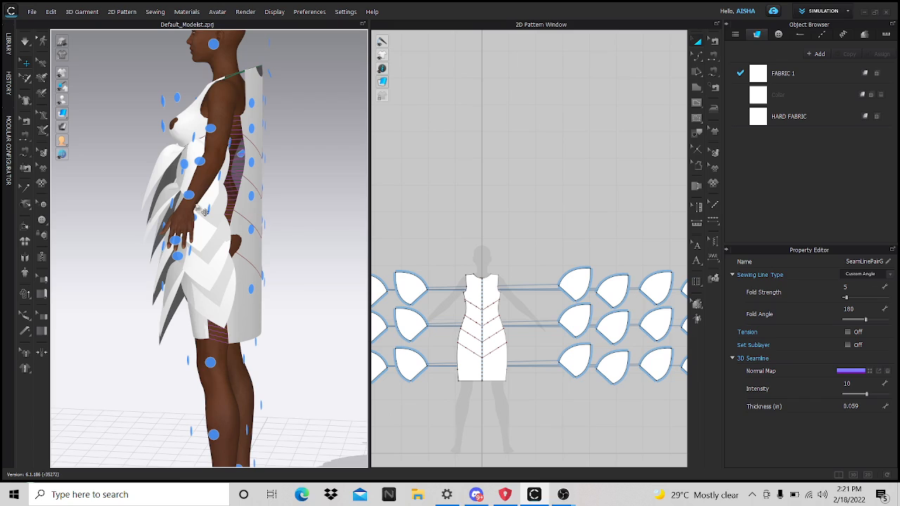
pyautogui.click(93, 102)
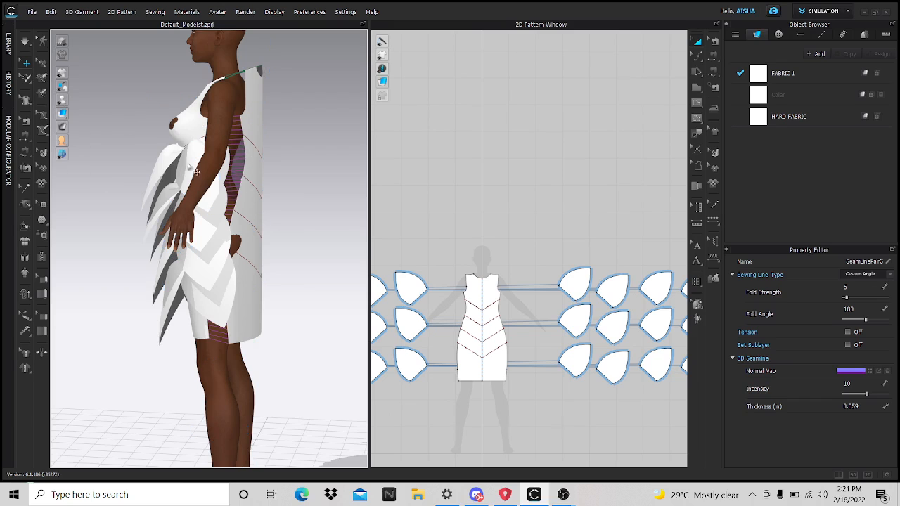
pyautogui.click(264, 187)
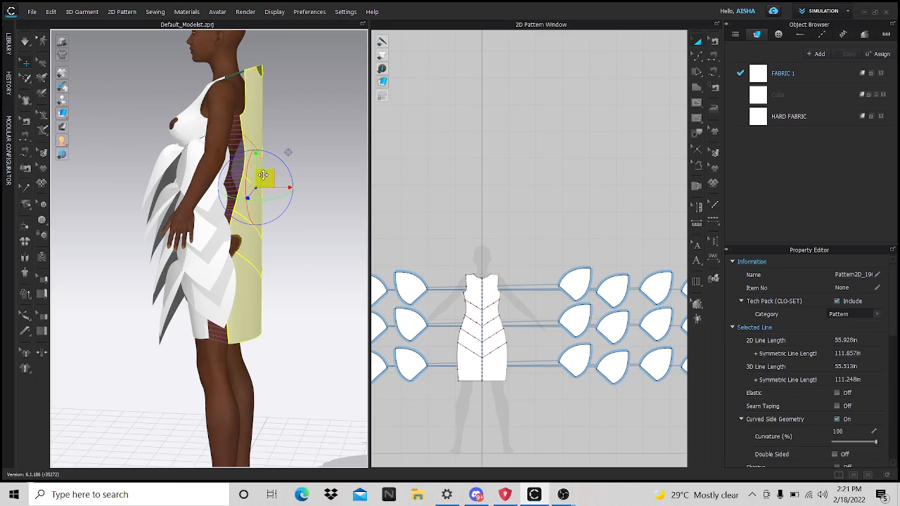
pyautogui.moveTo(263, 175); pyautogui.dragTo(255, 181)
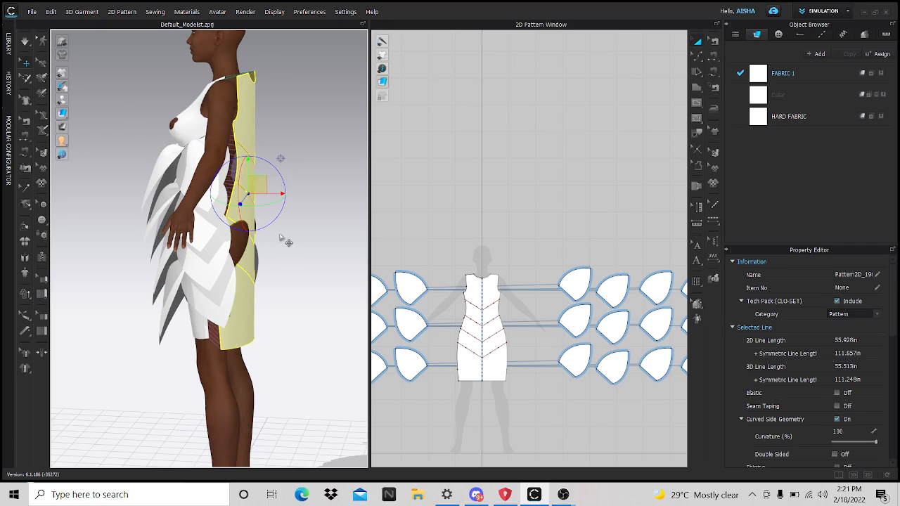
# Step: Simulate the garment to close the side and shoulder seams, stop the simulation, and check the back's fit
pyautogui.press('space')
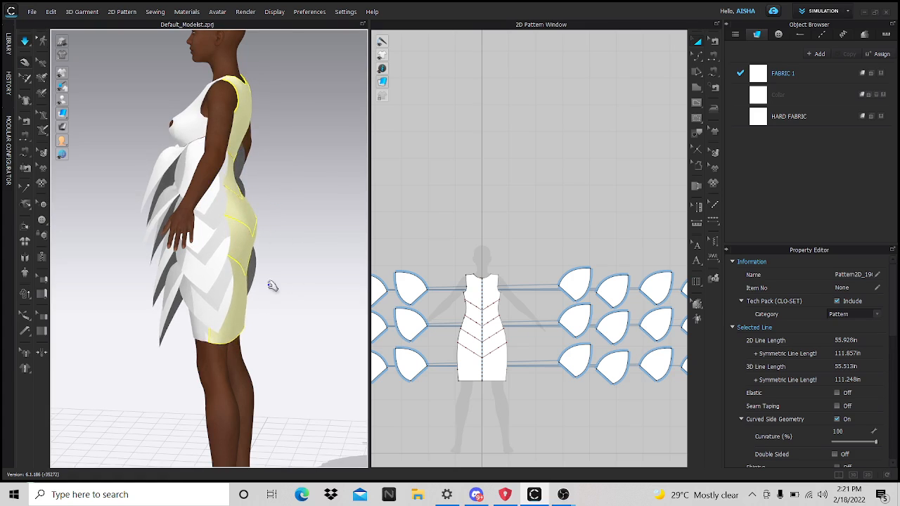
pyautogui.moveTo(269, 284); pyautogui.dragTo(200, 293, button='right')
pyautogui.scroll(5, 236, 281)
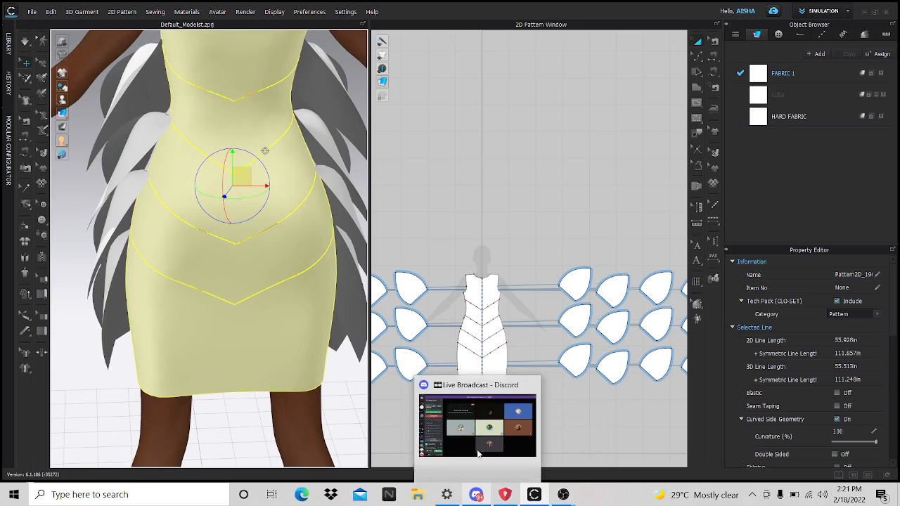
# Step: Switch to Discord to look at the live broadcast participants, and return to CLO
pyautogui.click(475, 444)
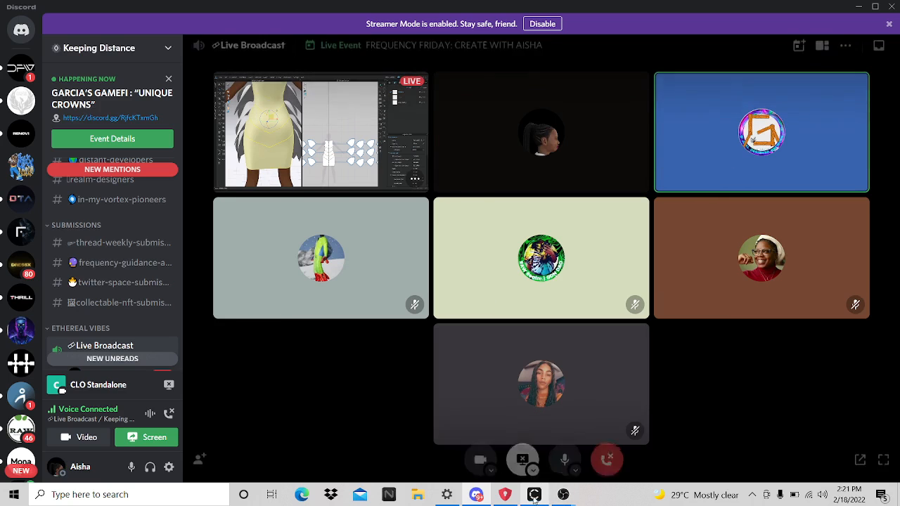
pyautogui.moveTo(538, 502)
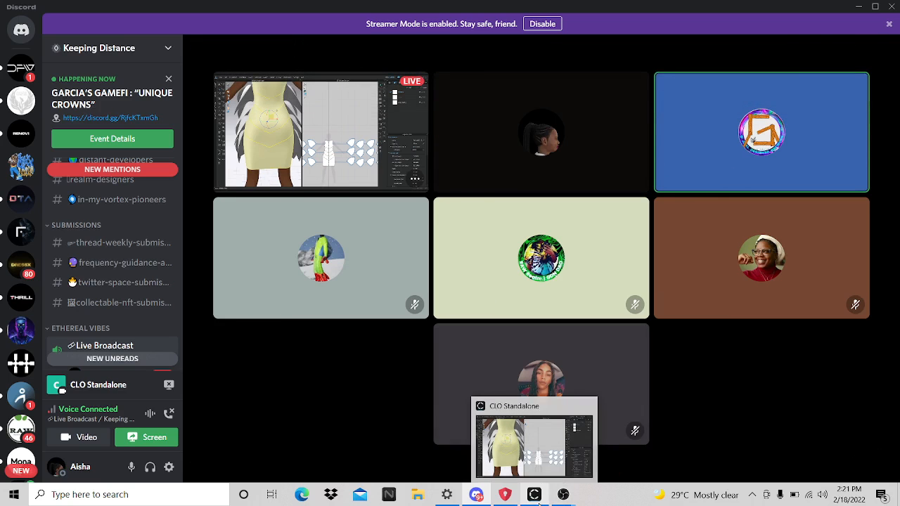
pyautogui.click(543, 455)
# Step: Simulate the garment while pulling the front bodice fabric over both bust areas where skin pokes through, and stop the simulation
pyautogui.scroll(-5, 242, 374)
pyautogui.moveTo(237, 370); pyautogui.dragTo(478, 343, button='right')
pyautogui.moveTo(271, 321); pyautogui.dragTo(355, 307, button='middle')
pyautogui.scroll(3, 304, 246)
pyautogui.scroll(1, 303, 246)
pyautogui.moveTo(276, 270); pyautogui.dragTo(220, 390, button='middle')
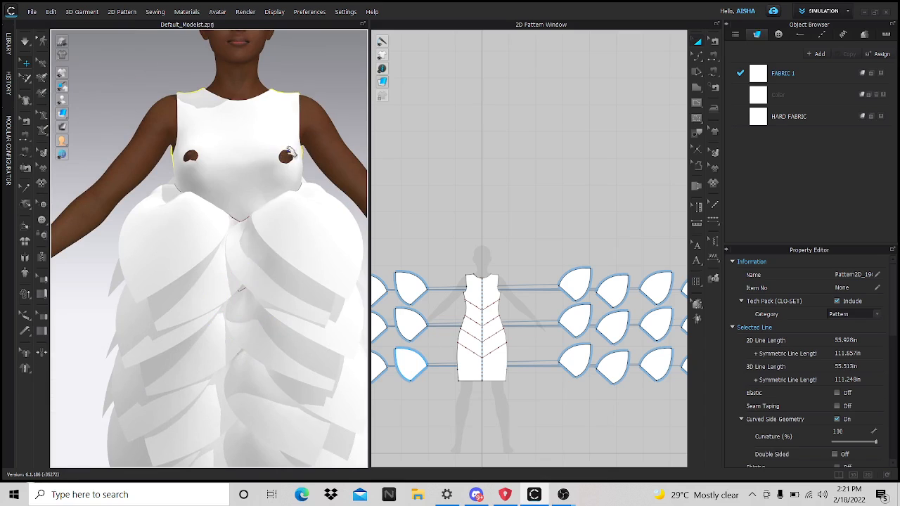
pyautogui.press('space')
pyautogui.moveTo(291, 152); pyautogui.dragTo(373, 180)
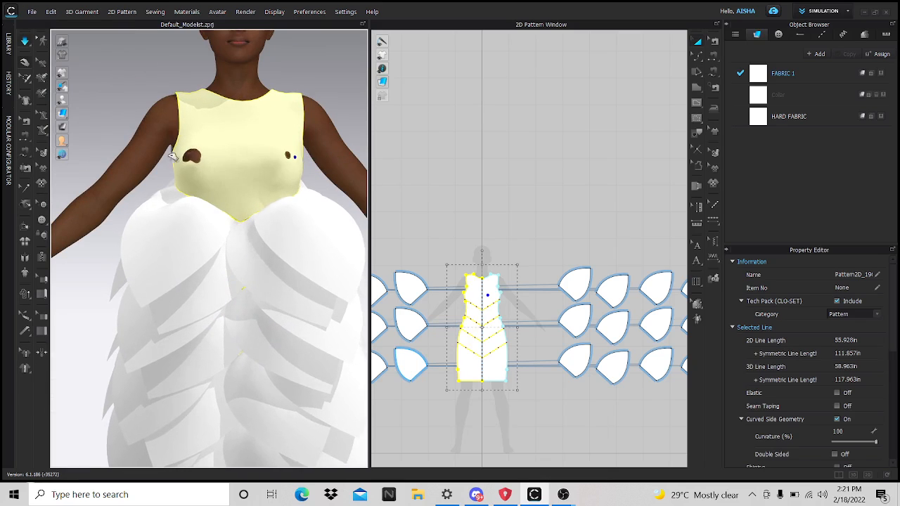
pyautogui.moveTo(171, 154)
pyautogui.mouseDown()
pyautogui.moveTo(145, 148)
pyautogui.moveTo(191, 176)
pyautogui.mouseUp()
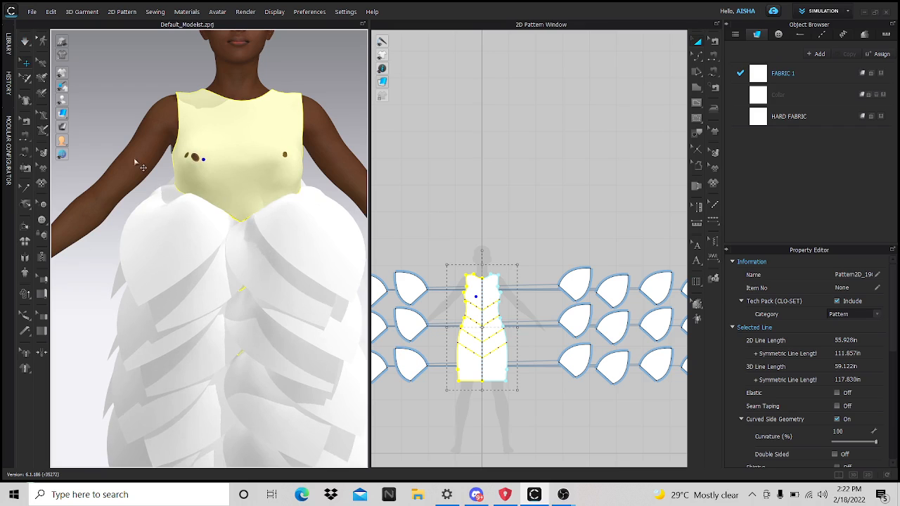
pyautogui.moveTo(198, 192); pyautogui.dragTo(232, 213, button='right')
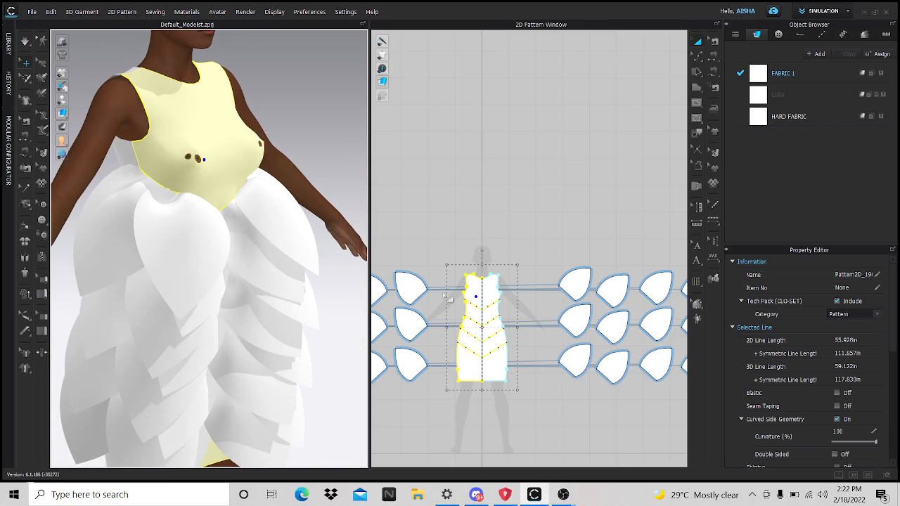
pyautogui.scroll(-3, 461, 276)
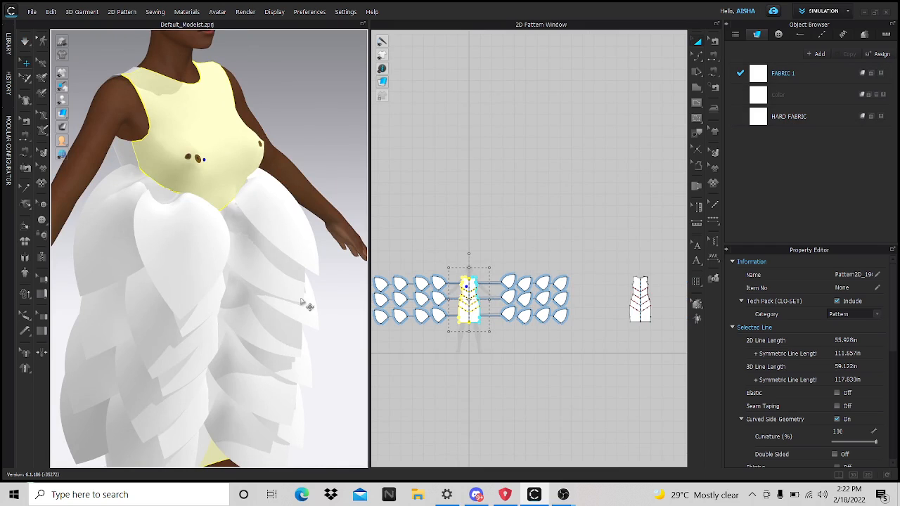
# Step: Add a new fabric to the garment's fabric list and bring up its detailed physical properties
pyautogui.scroll(2, 301, 302)
pyautogui.scroll(3, 125, 210)
pyautogui.scroll(-4, 232, 228)
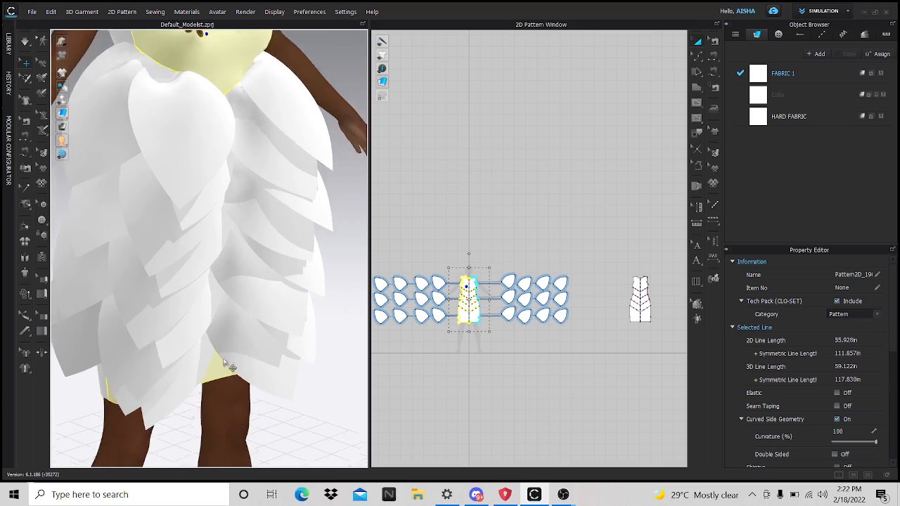
pyautogui.moveTo(307, 373); pyautogui.dragTo(244, 381, button='right')
pyautogui.scroll(3, 224, 320)
pyautogui.moveTo(285, 133); pyautogui.dragTo(277, 207, button='middle')
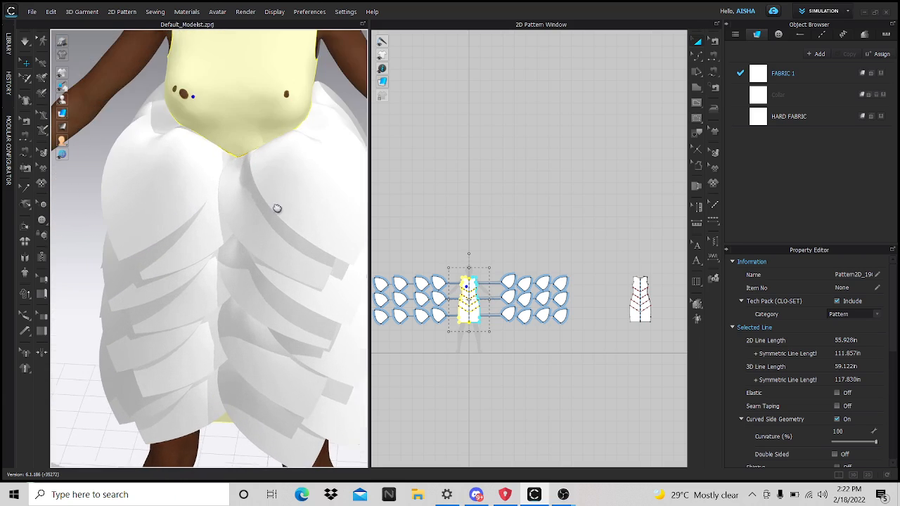
pyautogui.click(821, 56)
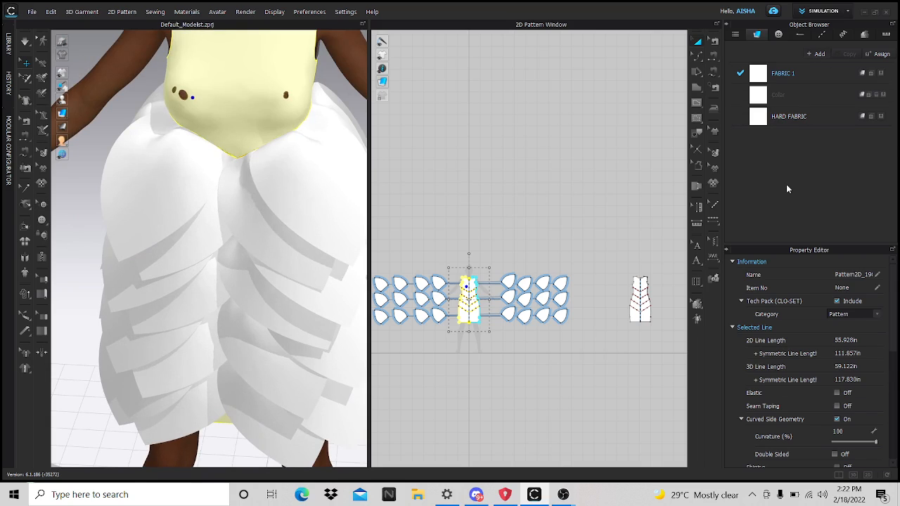
pyautogui.scroll(5, 824, 344)
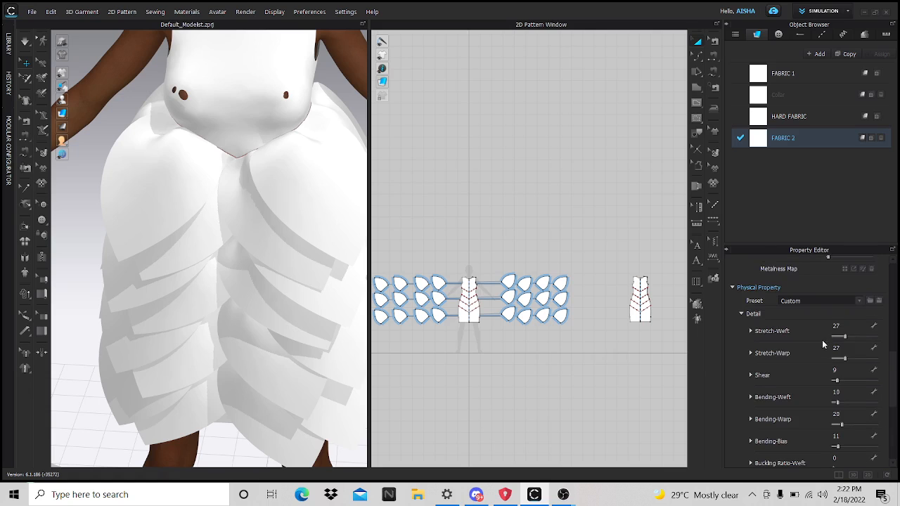
pyautogui.scroll(3, 351, 344)
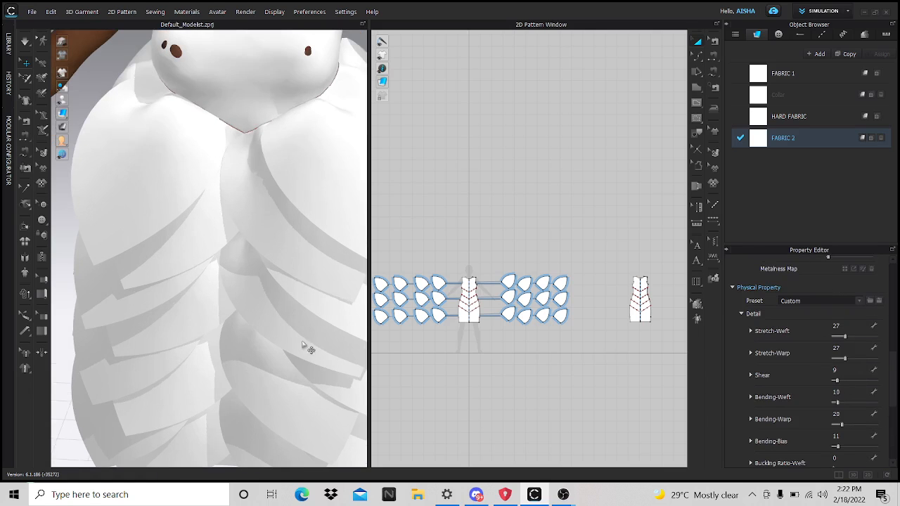
pyautogui.scroll(-3, 305, 345)
pyautogui.moveTo(315, 327); pyautogui.dragTo(381, 311, button='right')
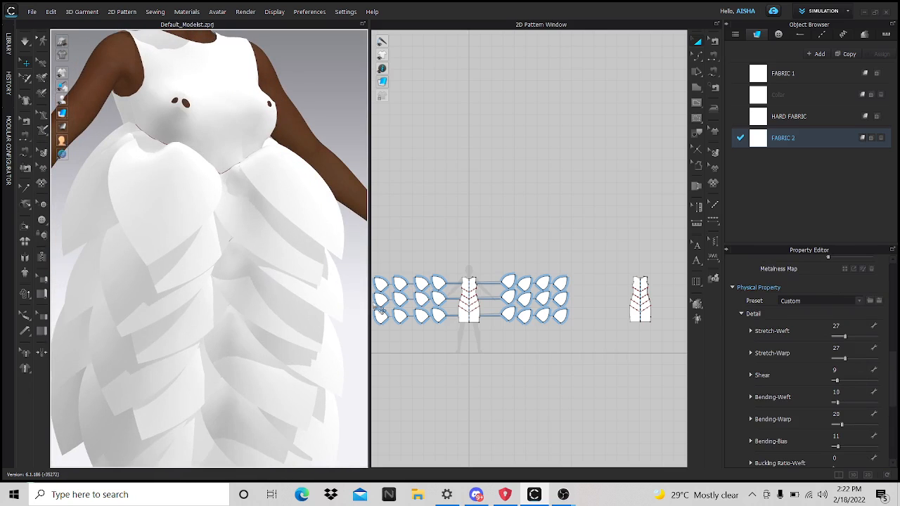
# Step: Rename the newly added fabric as 2
pyautogui.doubleClick(837, 327)
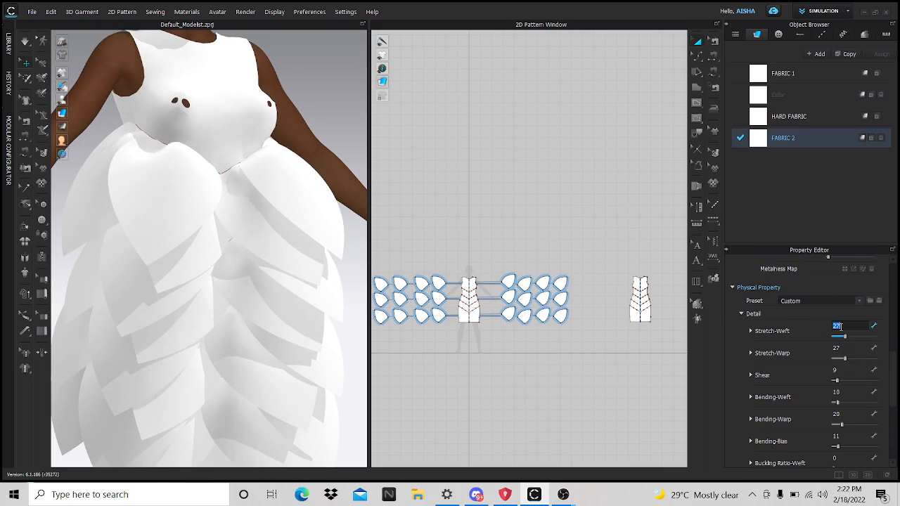
pyautogui.doubleClick(796, 138)
pyautogui.write('2')
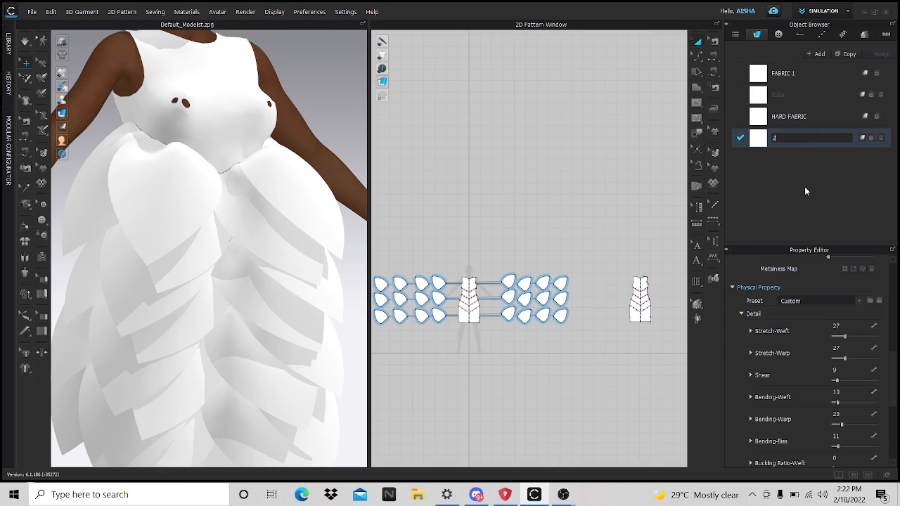
pyautogui.press('Return')
# Step: Open the new fabric's Stretch-Weft value for editing
pyautogui.doubleClick(850, 326)
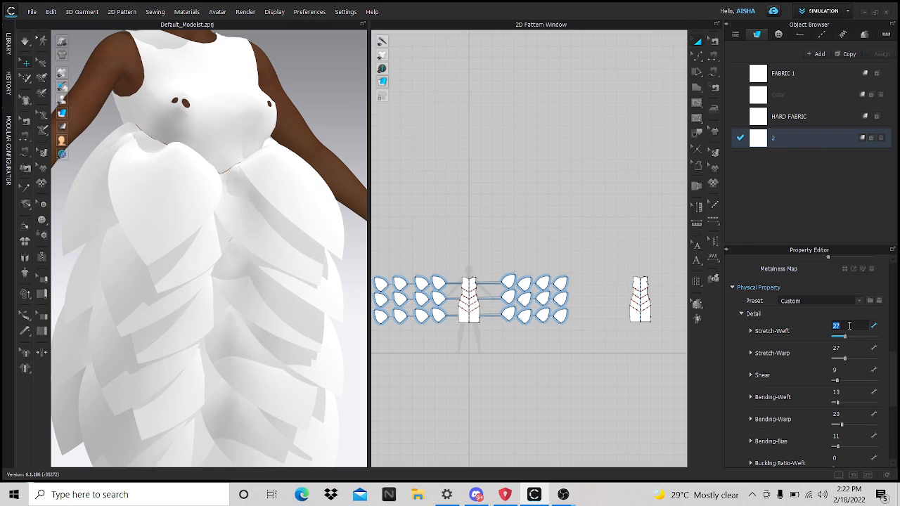
# Step: Set the Stretch-Weft, Stretch-Warp and Shear of fabric 2 to 32
pyautogui.doubleClick(850, 348)
pyautogui.write('3')
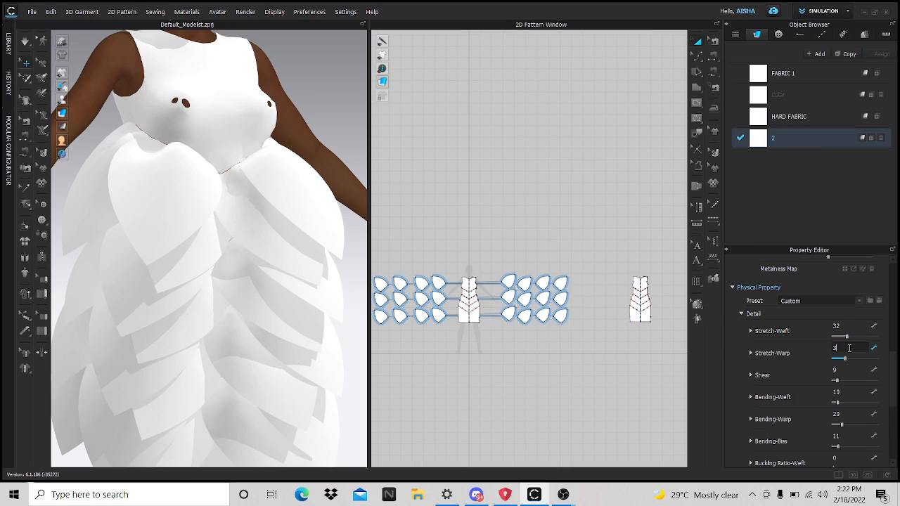
pyautogui.write('2')
pyautogui.doubleClick(849, 376)
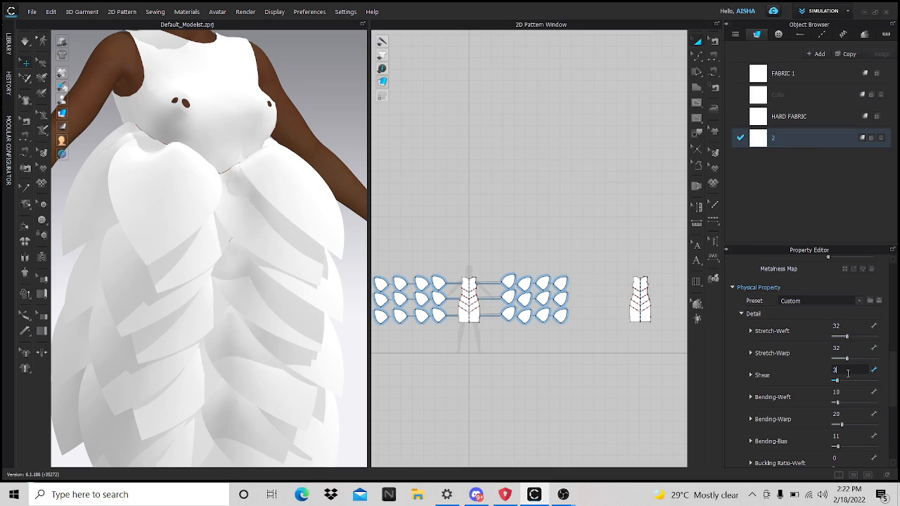
pyautogui.write('32')
# Step: Set the fabric's Bending-Weft, Bending-Warp and Bending-Bias to 90
pyautogui.doubleClick(848, 392)
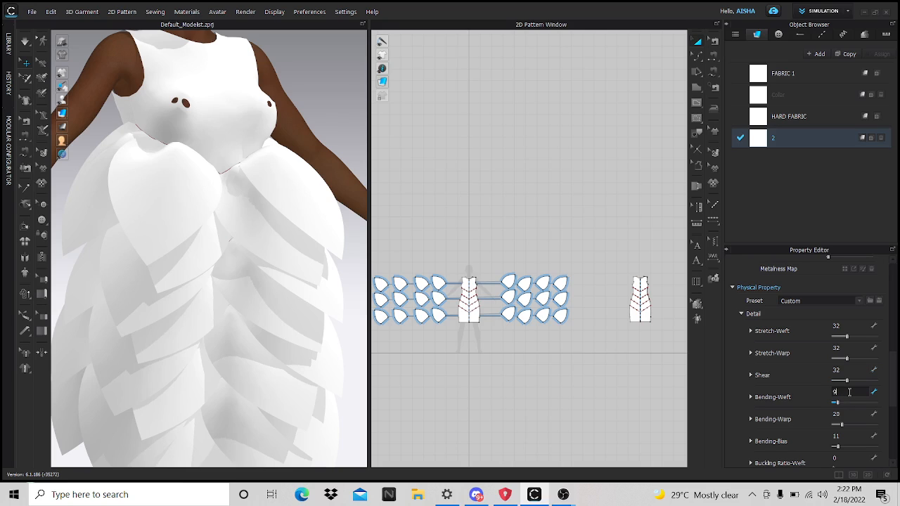
pyautogui.doubleClick(847, 414)
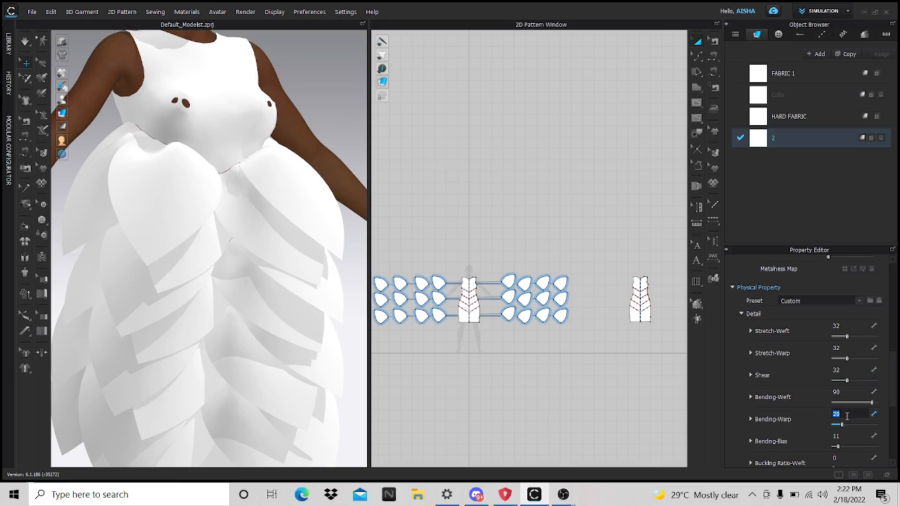
pyautogui.doubleClick(846, 436)
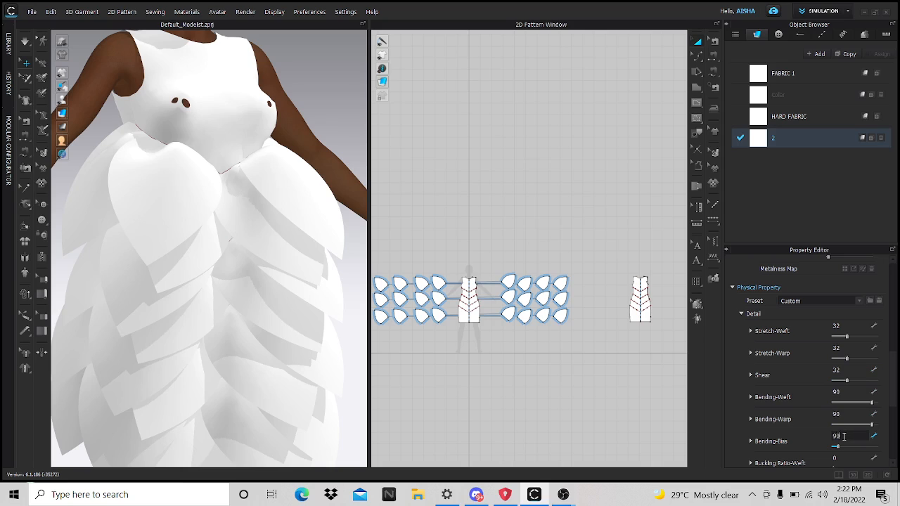
pyautogui.press('Return')
# Step: Set the fabric's Buckling Ratio to 1 for Weft, Warp and Bias
pyautogui.scroll(-2, 837, 418)
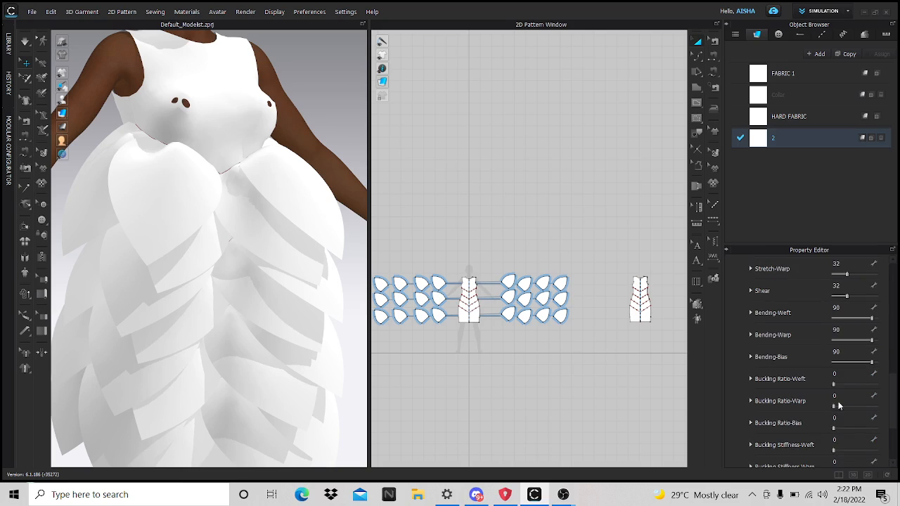
pyautogui.doubleClick(838, 375)
pyautogui.doubleClick(838, 396)
pyautogui.write('1')
pyautogui.doubleClick(838, 417)
pyautogui.write('1')
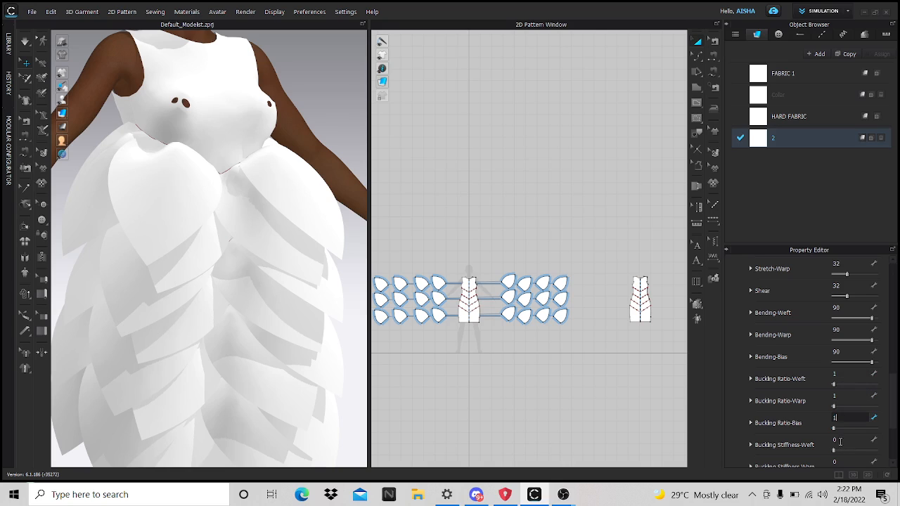
# Step: Set the fabric's Buckling Stiffness to 99 for Weft, Warp and Bias
pyautogui.doubleClick(839, 440)
pyautogui.write('99')
pyautogui.doubleClick(840, 459)
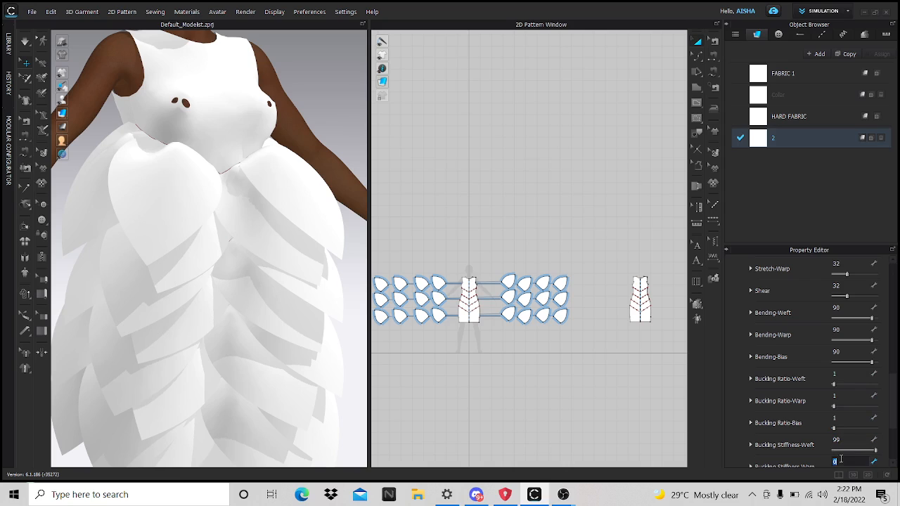
pyautogui.press('Return')
pyautogui.scroll(-2, 822, 444)
pyautogui.doubleClick(835, 428)
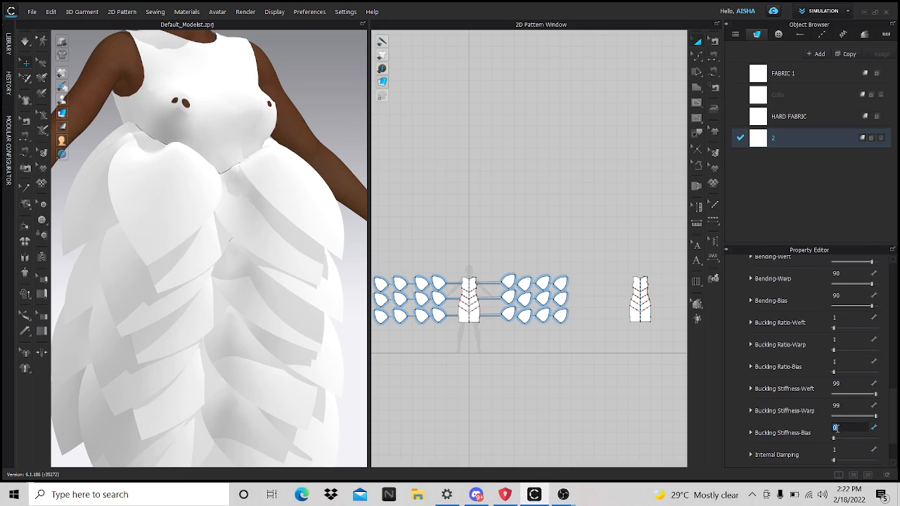
pyautogui.write('99')
pyautogui.press('Return')
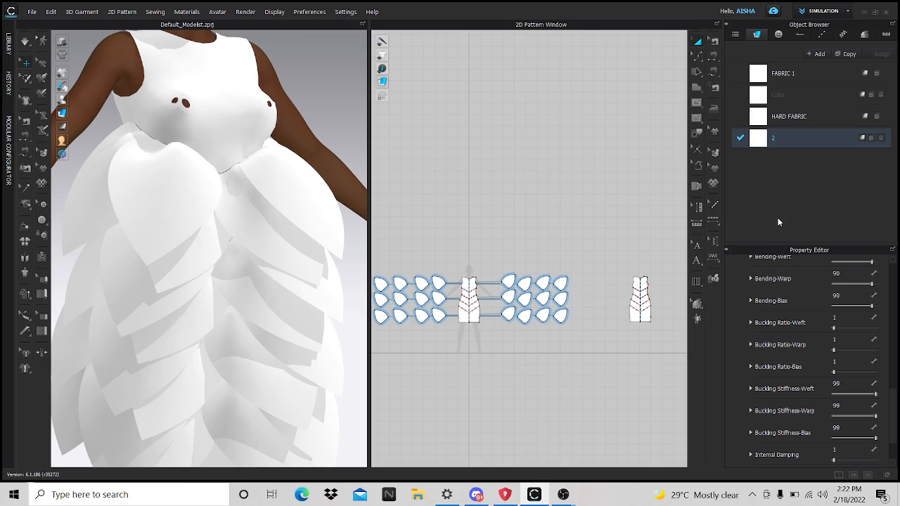
# Step: Select HARD FABRIC and start choosing an image file for its front texture
pyautogui.click(780, 120)
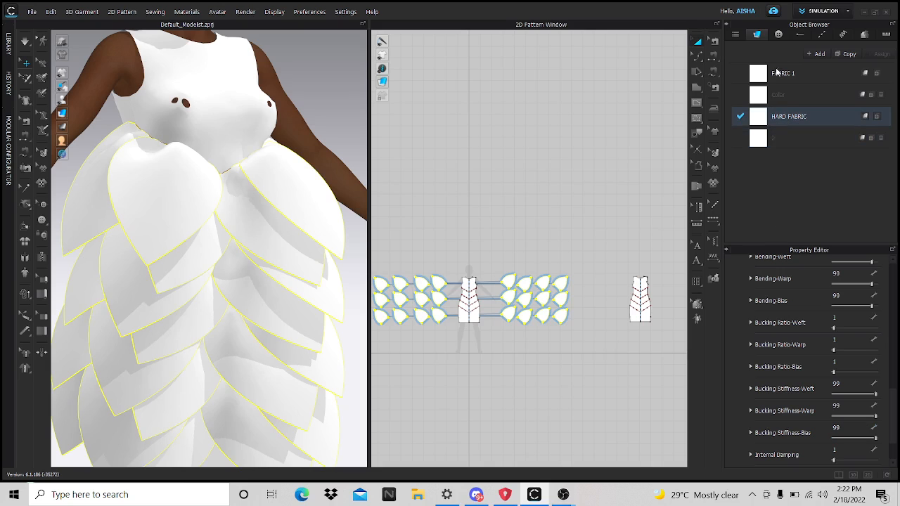
pyautogui.click(779, 77)
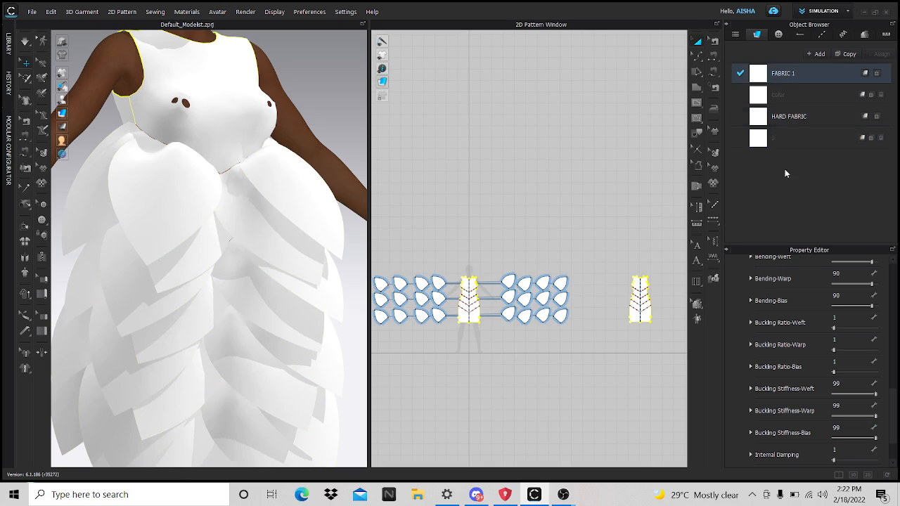
pyautogui.click(785, 119)
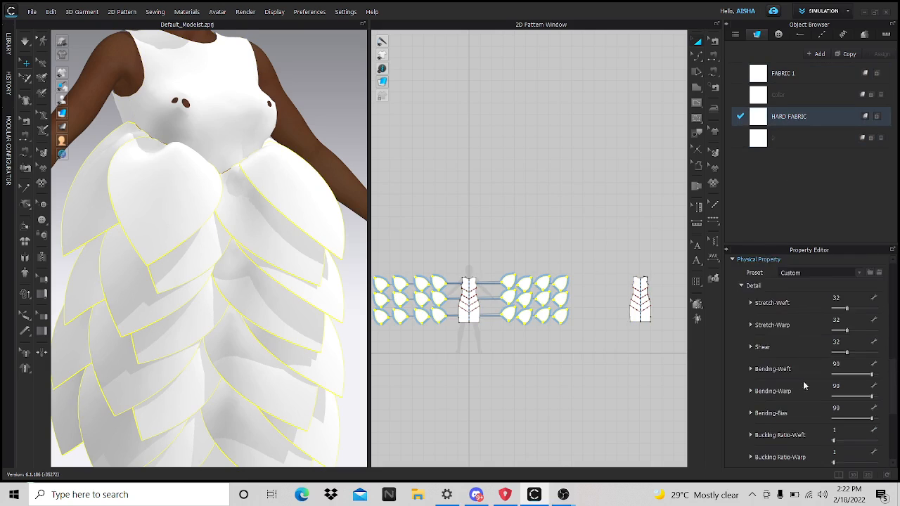
pyautogui.scroll(-2, 847, 395)
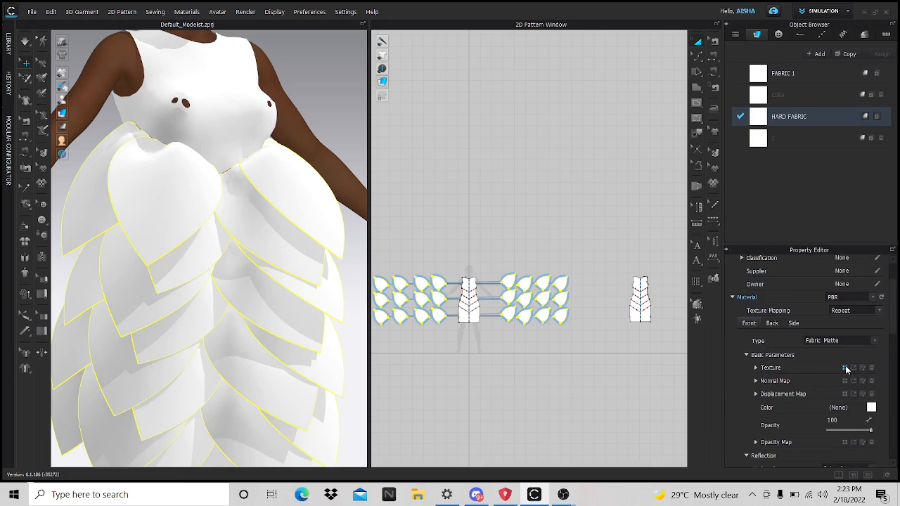
pyautogui.click(846, 368)
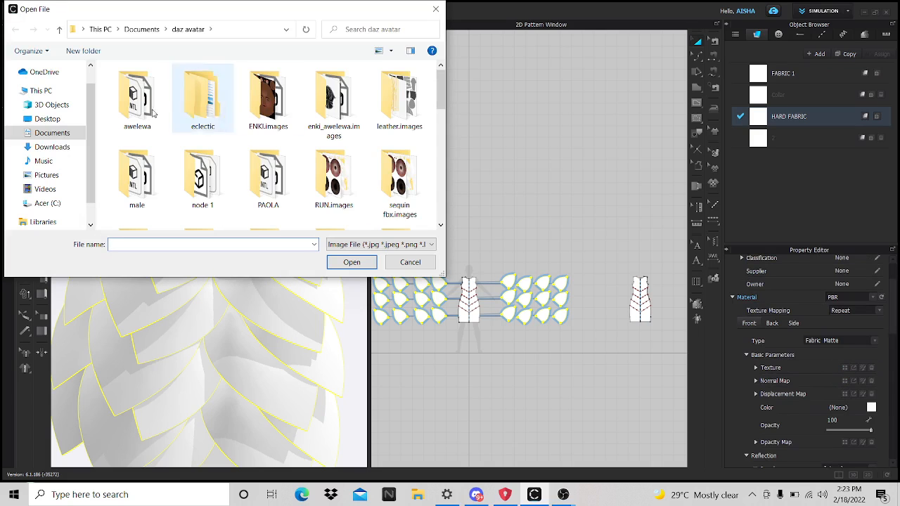
# Step: Find the fabric folder within Documents and open it
pyautogui.click(47, 133)
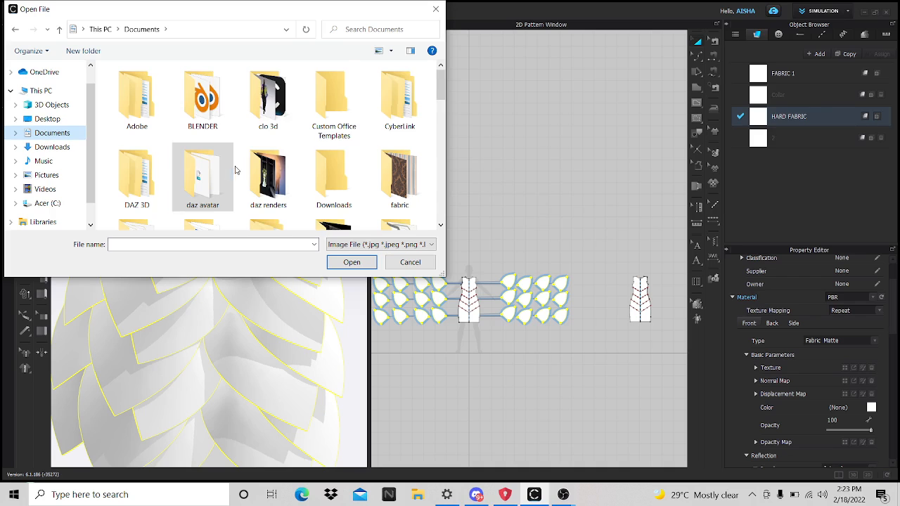
pyautogui.scroll(-3, 237, 171)
pyautogui.scroll(1, 228, 175)
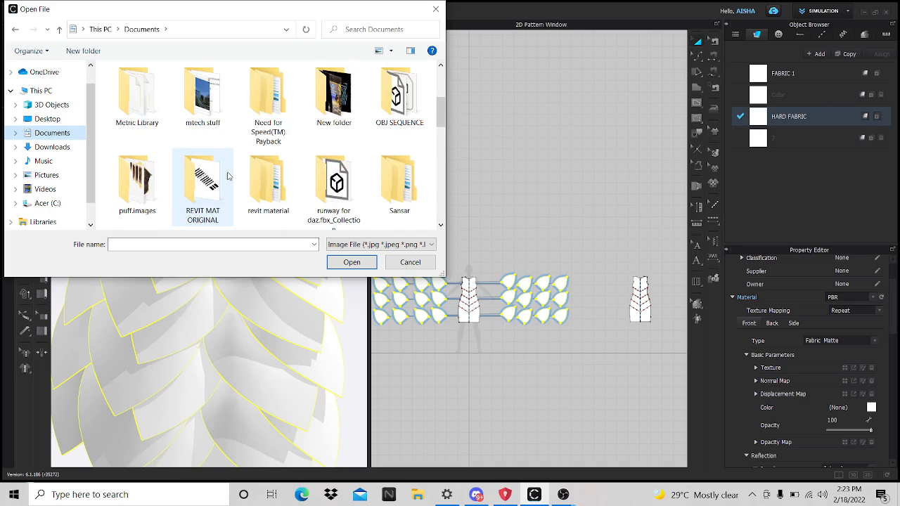
pyautogui.scroll(3, 309, 184)
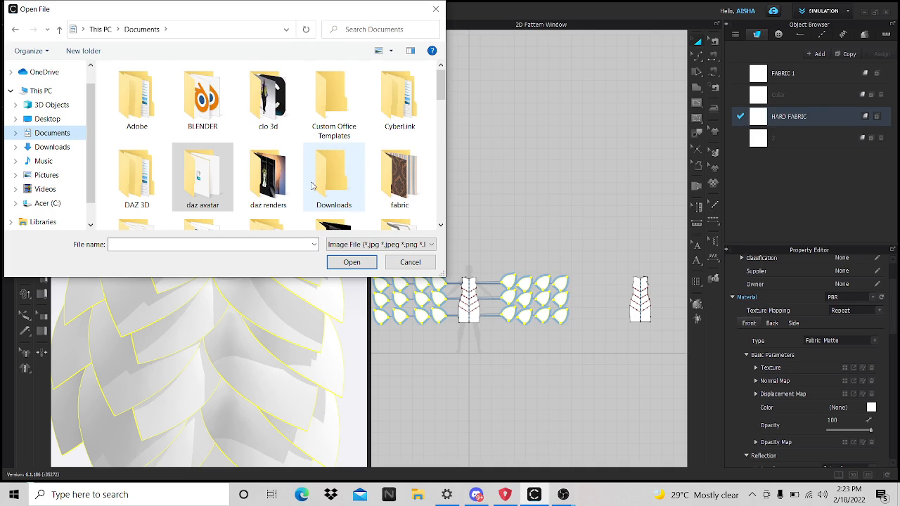
pyautogui.scroll(-1, 313, 185)
pyautogui.doubleClick(405, 121)
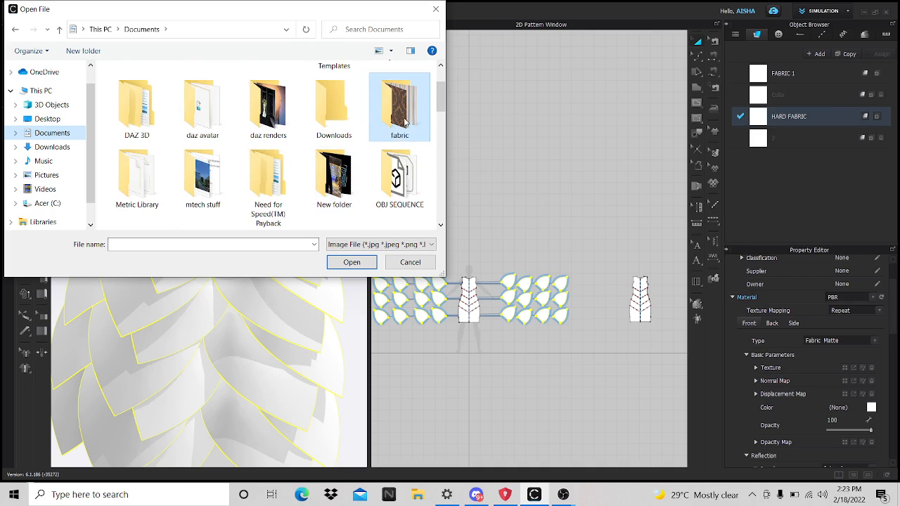
# Step: Look through the images in the fabric folder, and open its texture subfolder
pyautogui.scroll(-1, 278, 163)
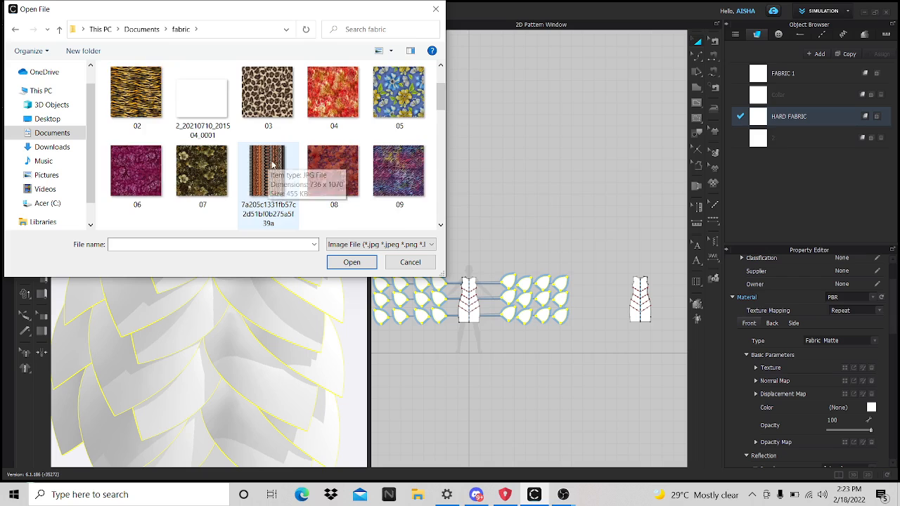
pyautogui.scroll(-3, 278, 163)
pyautogui.scroll(-3, 278, 163)
pyautogui.scroll(4, 279, 163)
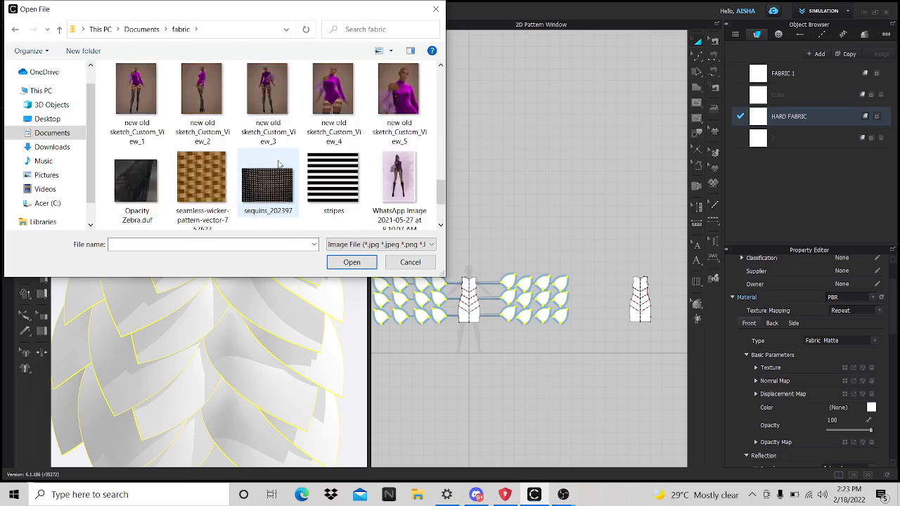
pyautogui.scroll(6, 280, 163)
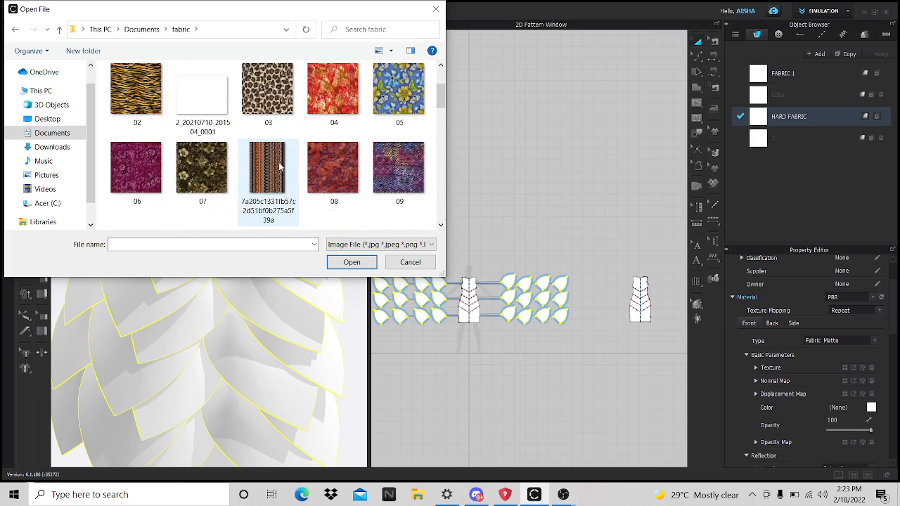
pyautogui.doubleClick(201, 102)
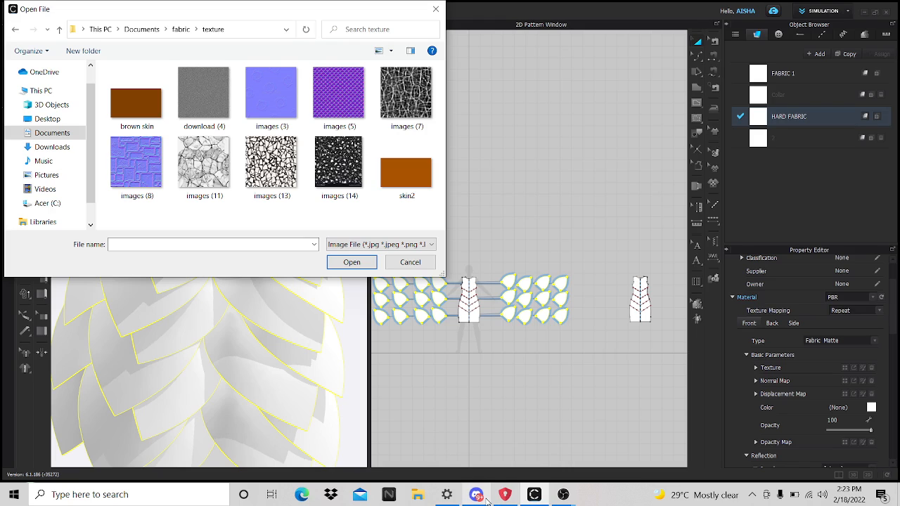
# Step: Switch to Discord, check the screen-sharing options of the Live Broadcast, and return to CLO
pyautogui.moveTo(567, 498)
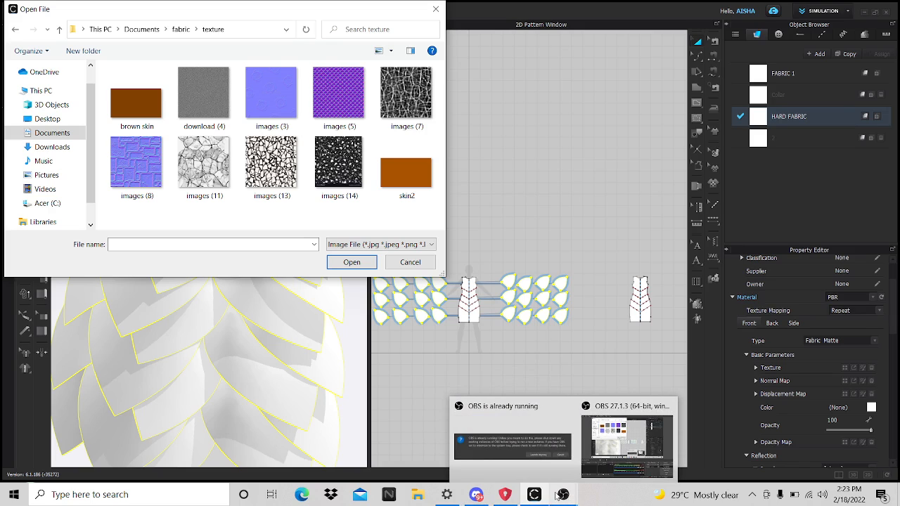
pyautogui.moveTo(476, 494)
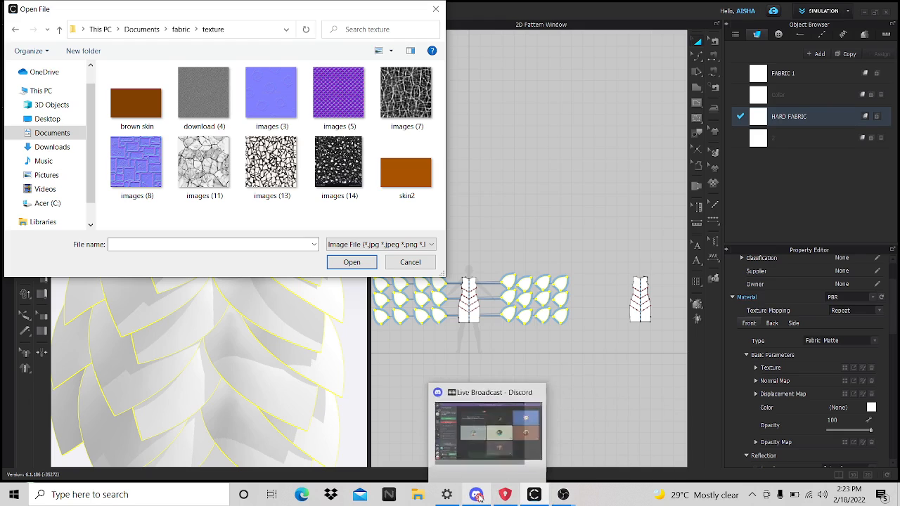
pyautogui.click(465, 445)
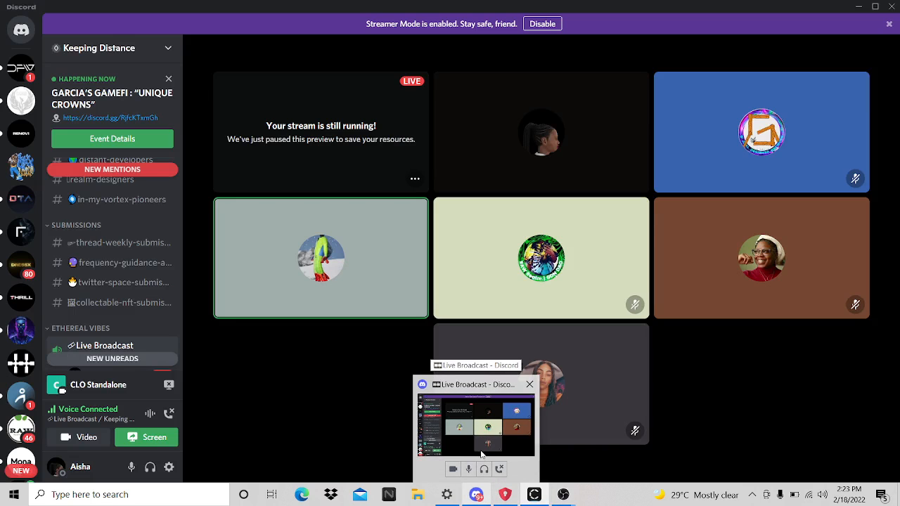
pyautogui.moveTo(529, 494)
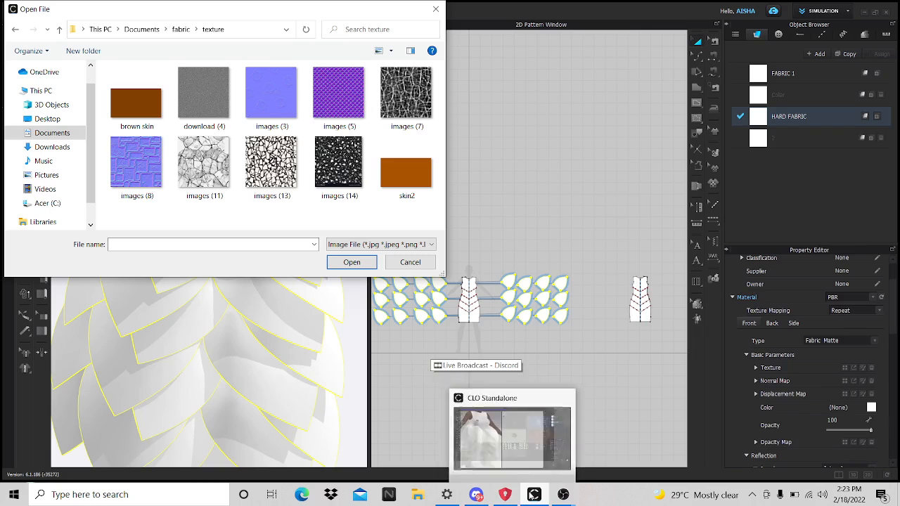
pyautogui.click(476, 494)
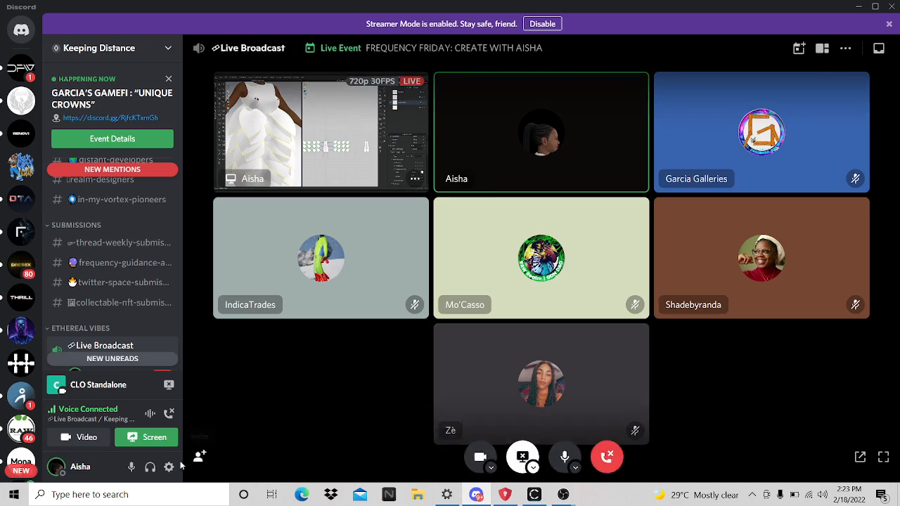
pyautogui.click(146, 437)
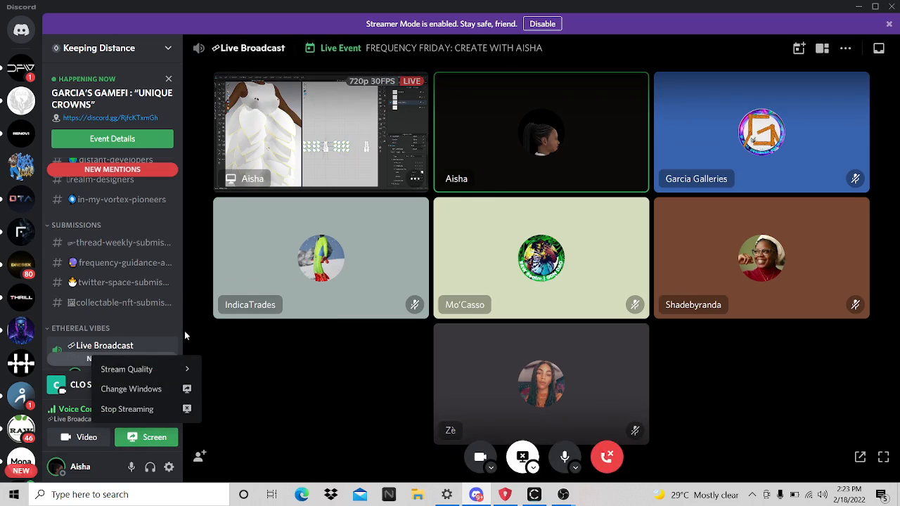
pyautogui.moveTo(155, 378)
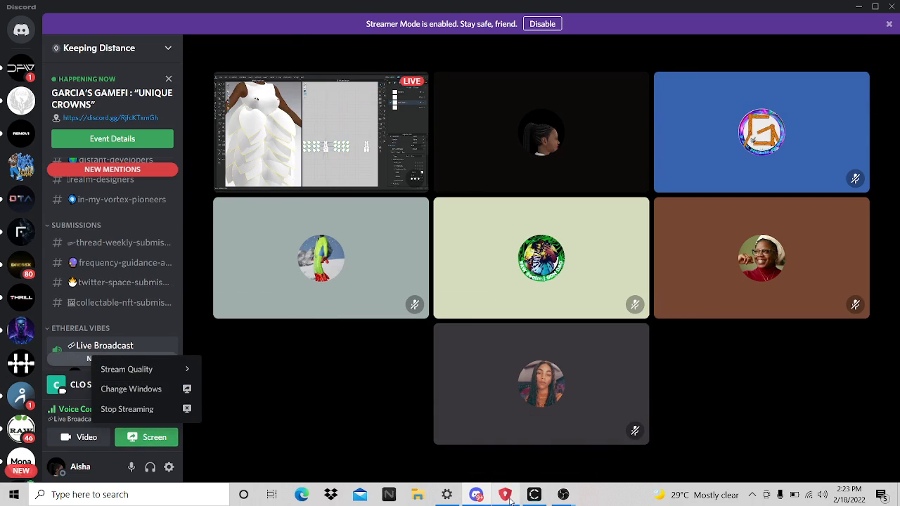
pyautogui.click(533, 494)
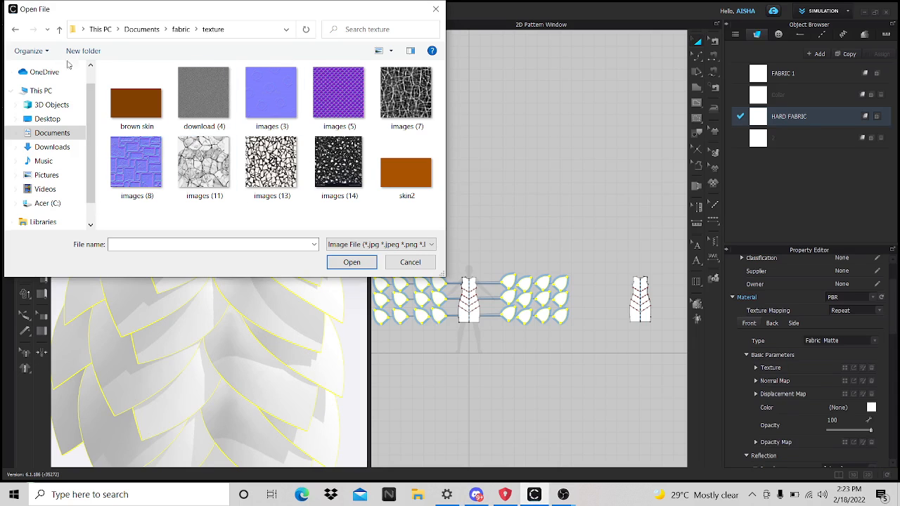
# Step: Leave the texture subfolder and look through the Downloads folder for a fabric image
pyautogui.click(15, 31)
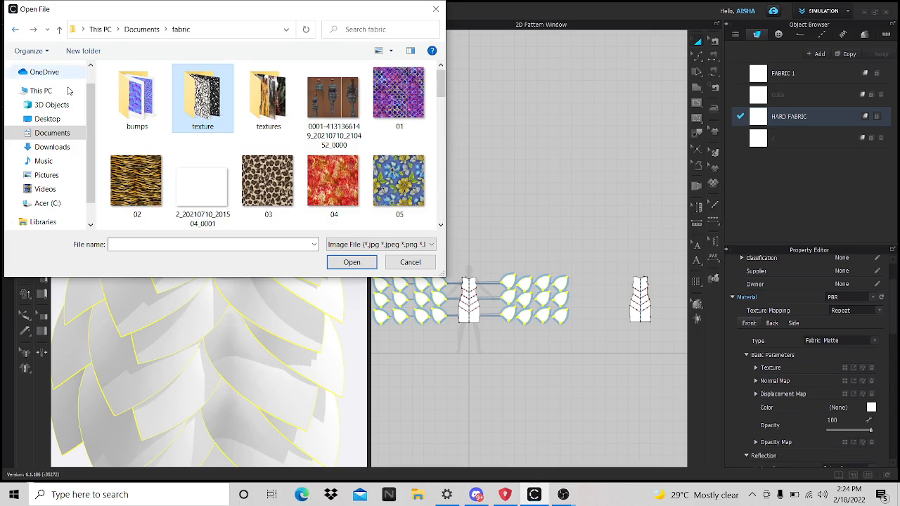
pyautogui.click(53, 149)
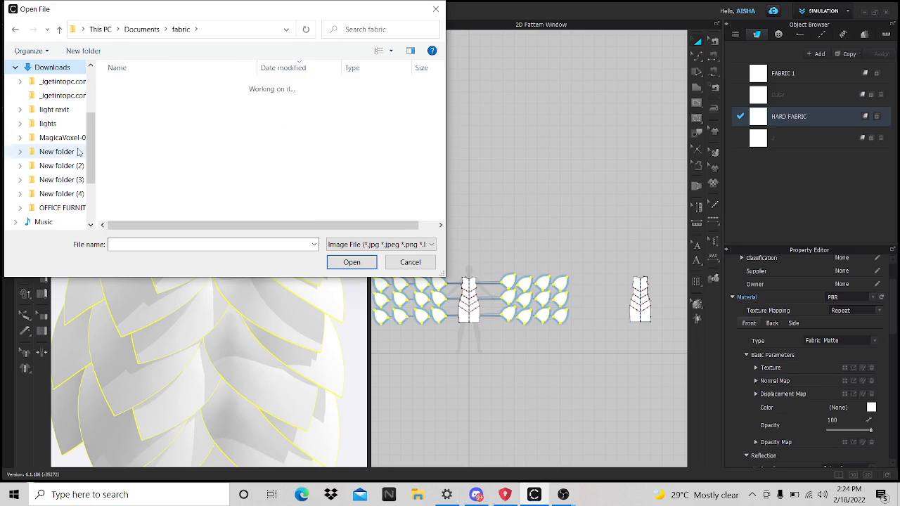
pyautogui.scroll(-5, 154, 159)
pyautogui.scroll(-6, 154, 159)
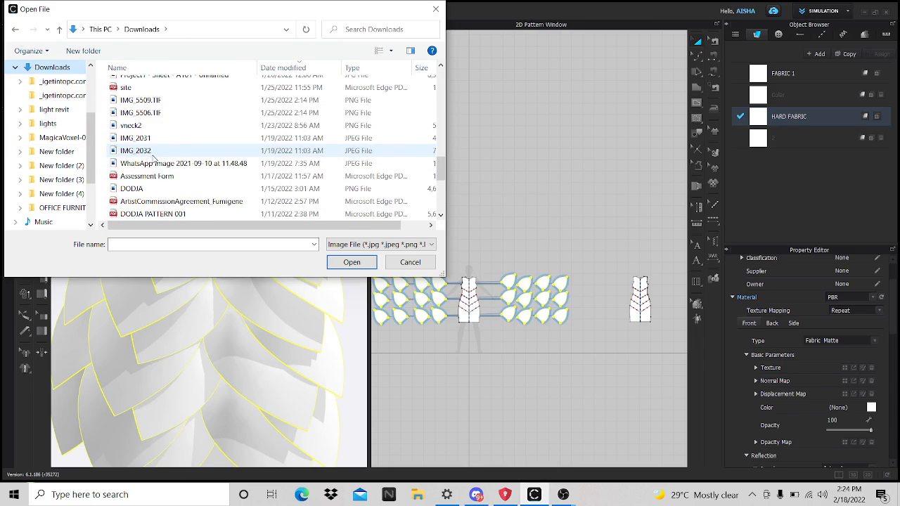
pyautogui.scroll(-2, 154, 159)
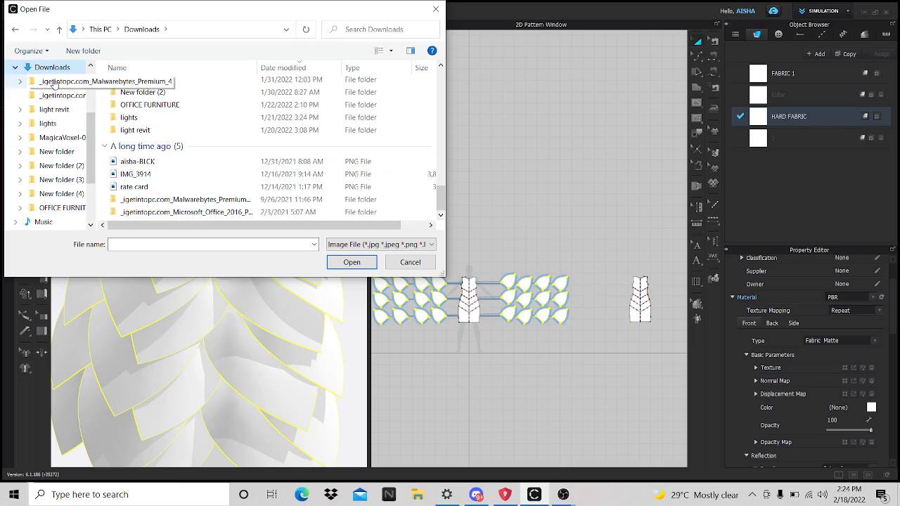
pyautogui.scroll(1, 65, 165)
pyautogui.scroll(2, 65, 165)
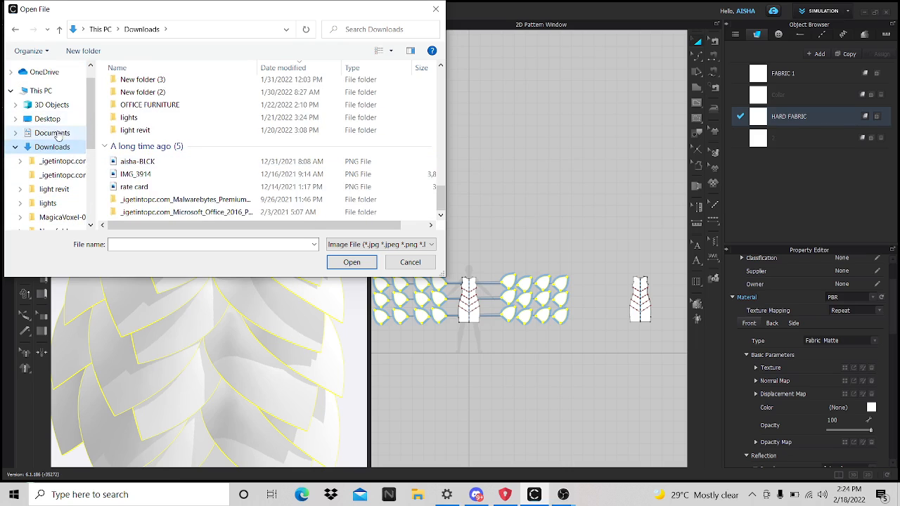
# Step: Return to the Documents folder and open its fabric folder
pyautogui.click(49, 130)
pyautogui.scroll(-3, 277, 141)
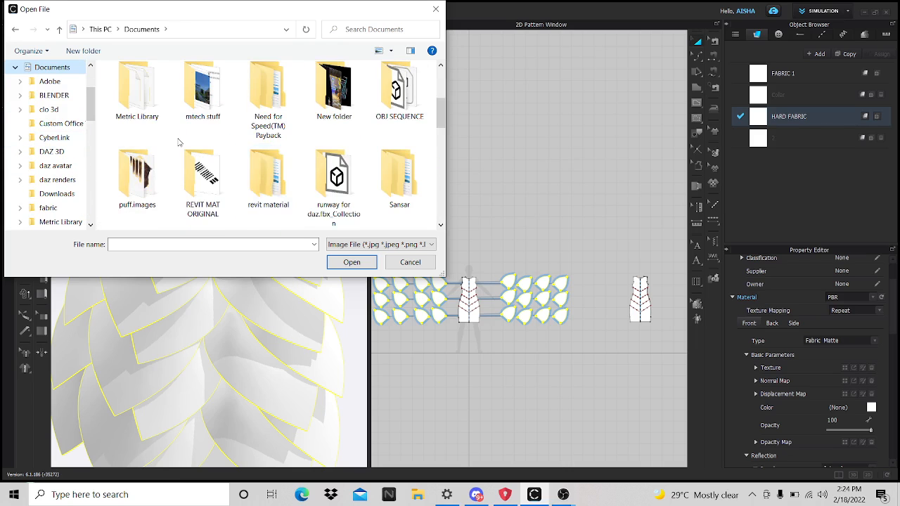
pyautogui.scroll(3, 258, 145)
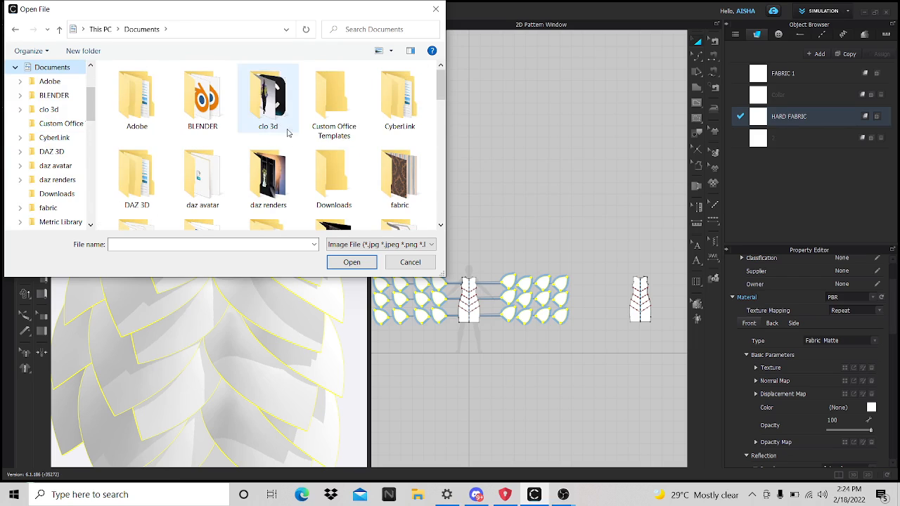
pyautogui.scroll(-1, 191, 191)
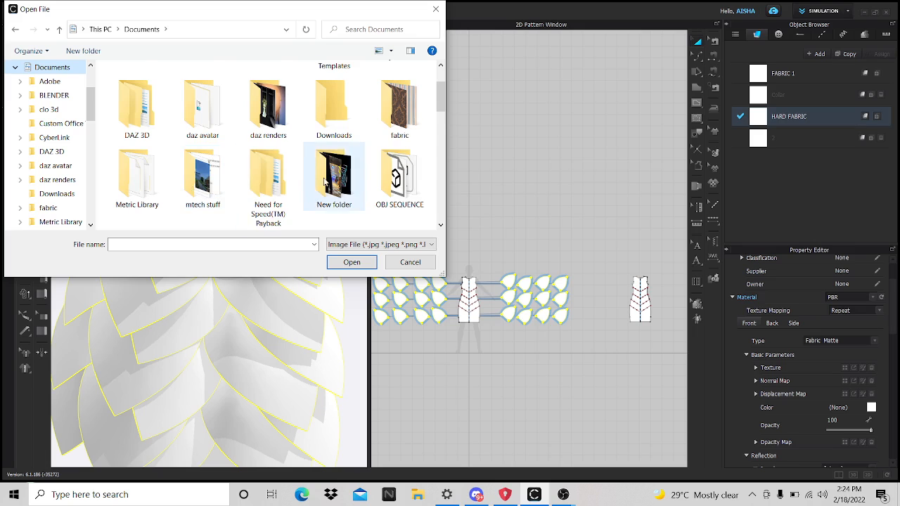
pyautogui.scroll(-1, 316, 172)
pyautogui.scroll(1, 390, 144)
pyautogui.doubleClick(398, 95)
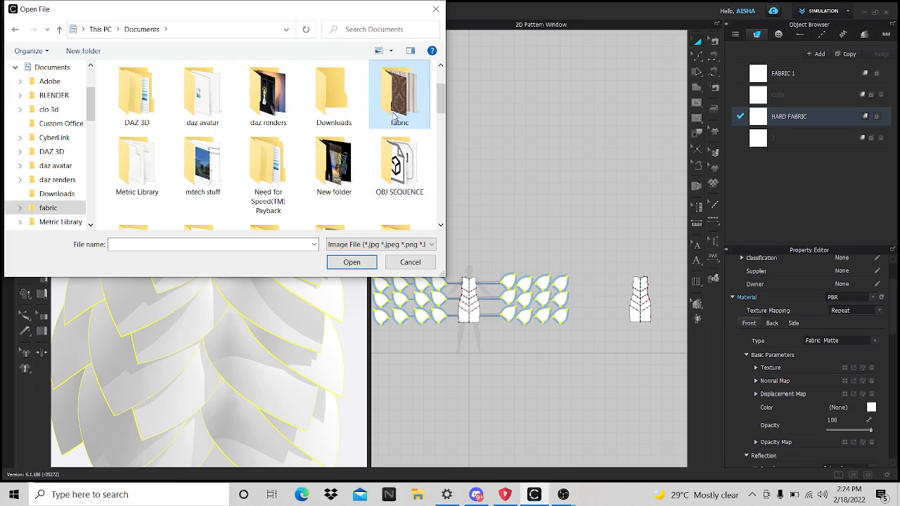
# Step: Apply the liquify-Recovered image as HARD FABRIC's front texture and deselect the petals
pyautogui.scroll(-8, 281, 185)
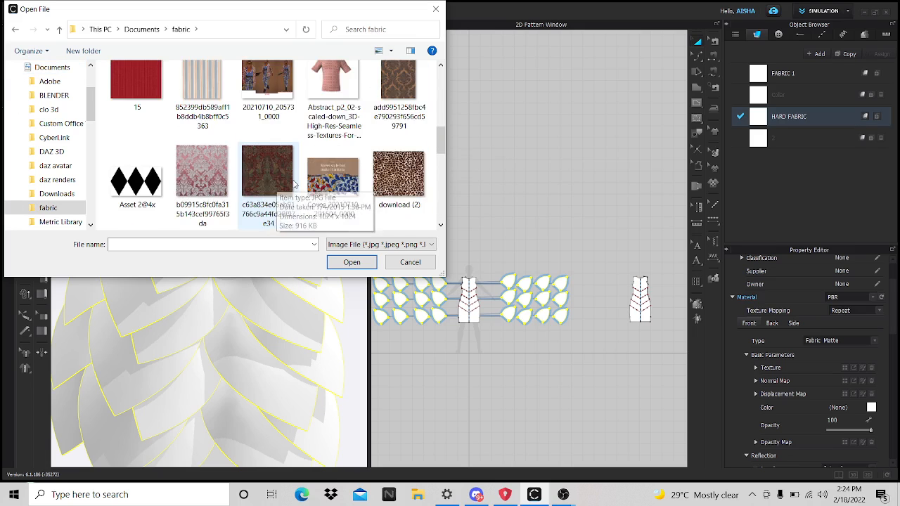
pyautogui.scroll(-1, 295, 184)
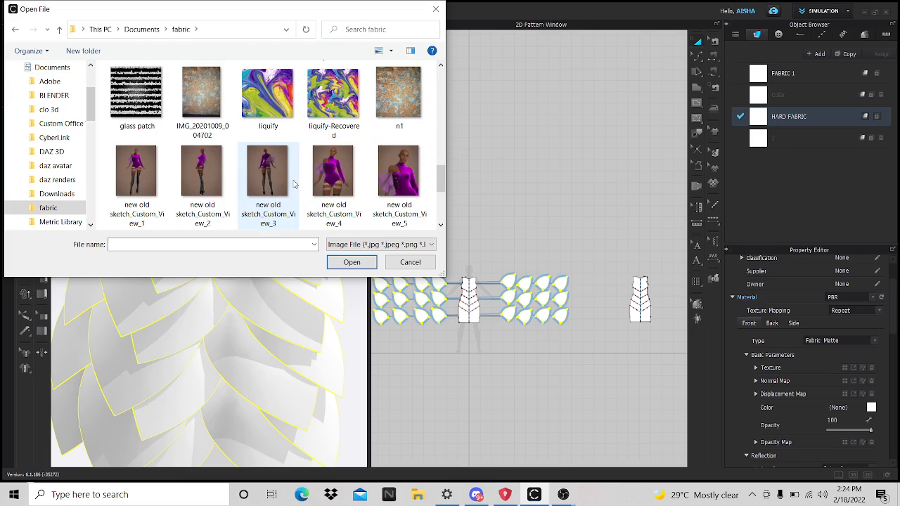
pyautogui.scroll(1, 295, 184)
pyautogui.click(335, 191)
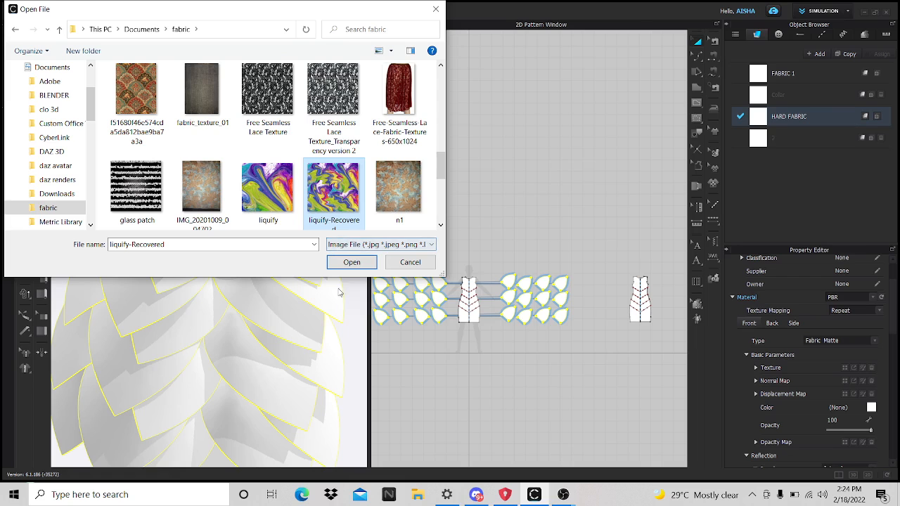
pyautogui.click(345, 263)
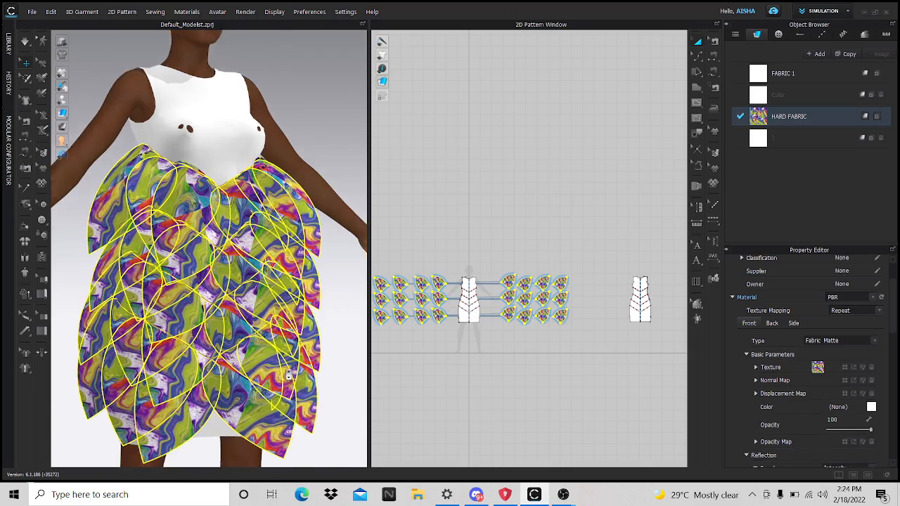
pyautogui.moveTo(299, 370); pyautogui.dragTo(269, 368, button='right')
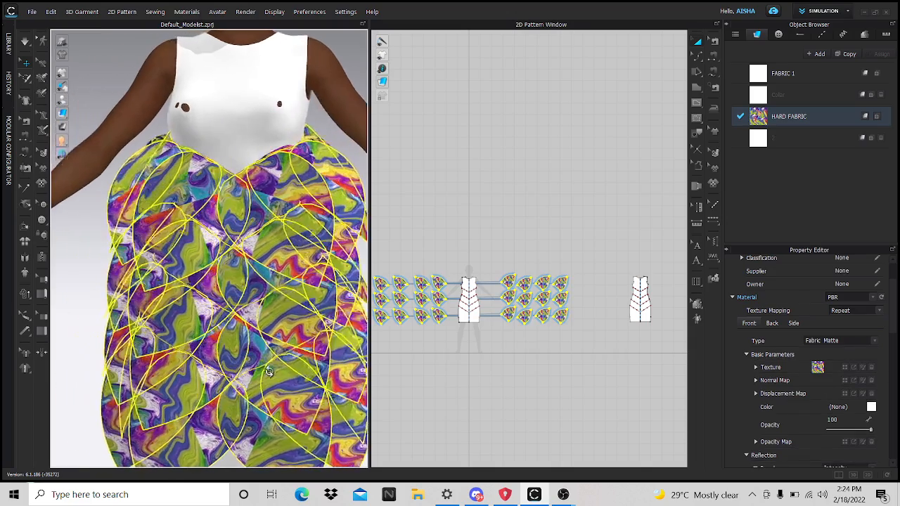
pyautogui.click(93, 79)
pyautogui.scroll(-5, 271, 323)
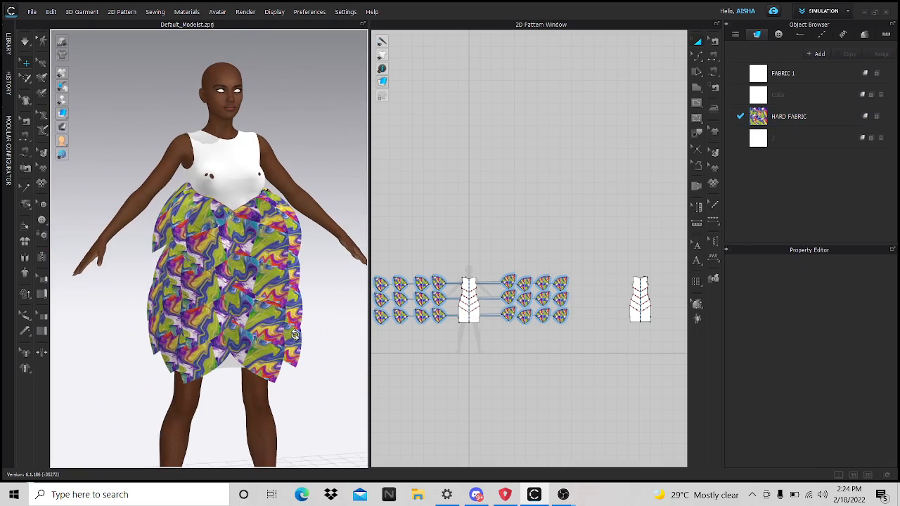
# Step: Assign fabric 2 to the three petal pieces in the second column from the left in the 2D pattern
pyautogui.click(790, 119)
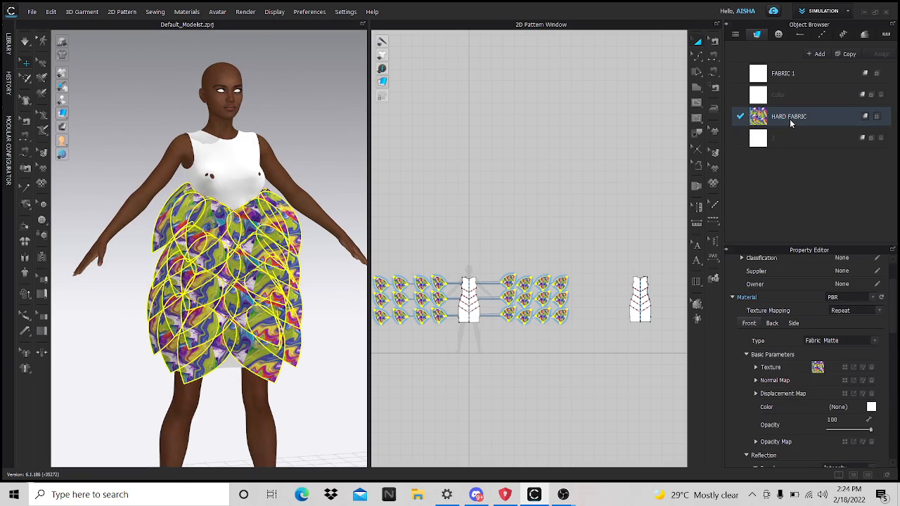
pyautogui.click(773, 144)
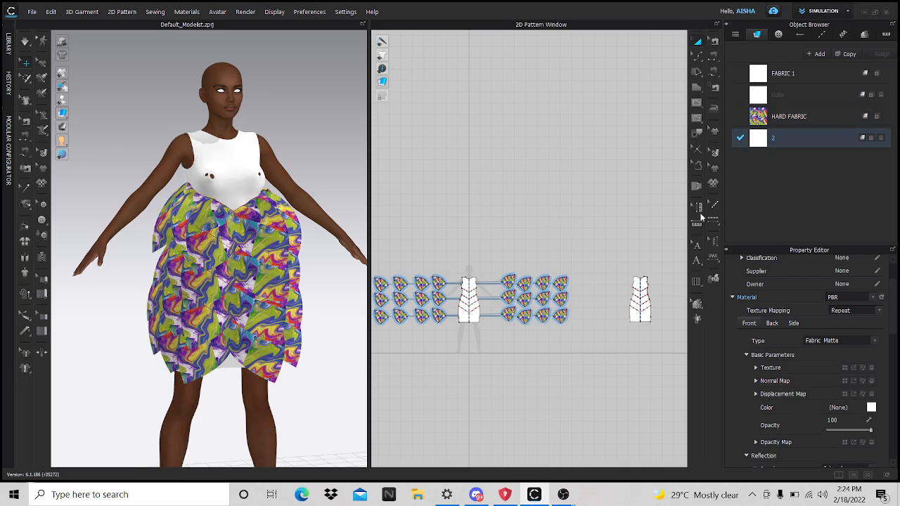
pyautogui.moveTo(465, 314); pyautogui.dragTo(547, 289, button='middle')
pyautogui.scroll(3, 521, 283)
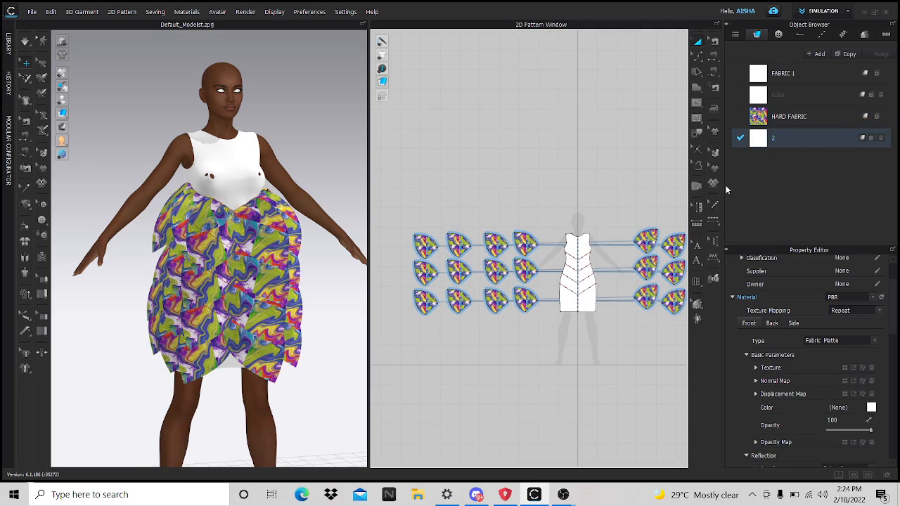
pyautogui.click(458, 246)
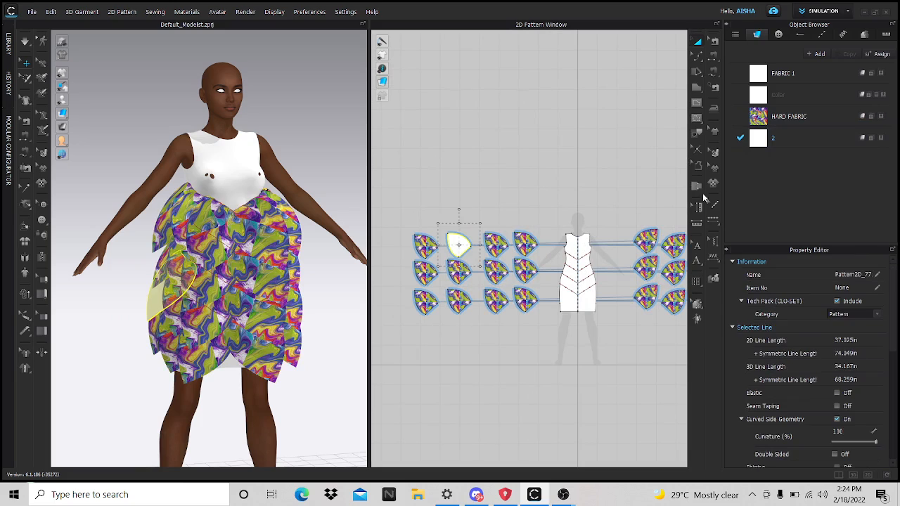
pyautogui.click(458, 273)
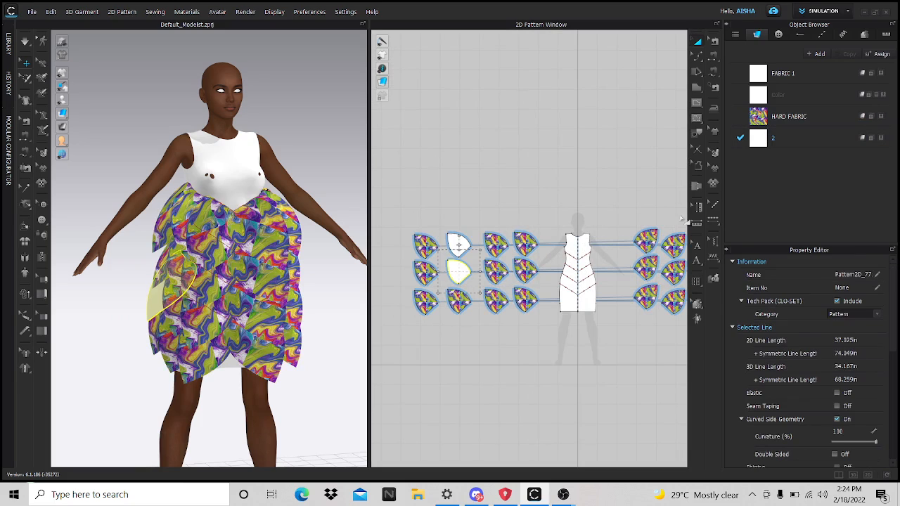
pyautogui.click(458, 304)
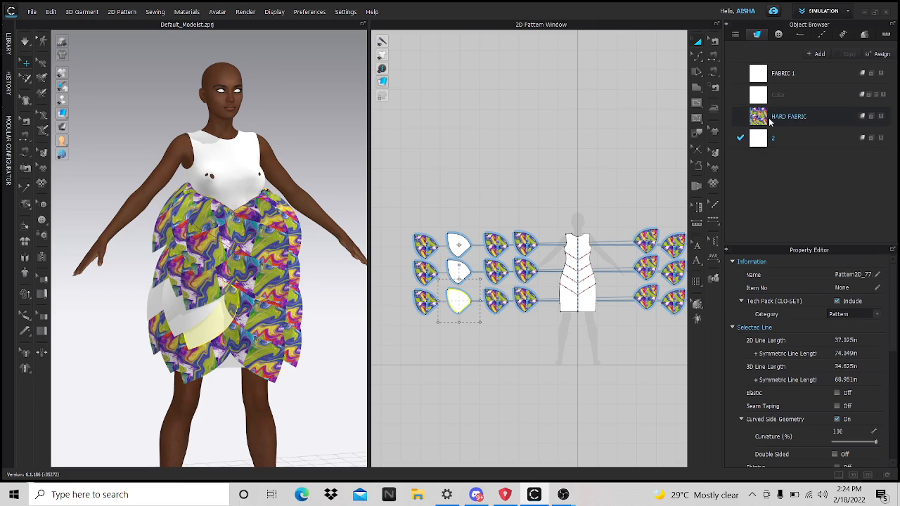
# Step: Enlarge the HARD FABRIC texture proportionally with Edit Texture, working on the top petal of the third column
pyautogui.click(526, 244)
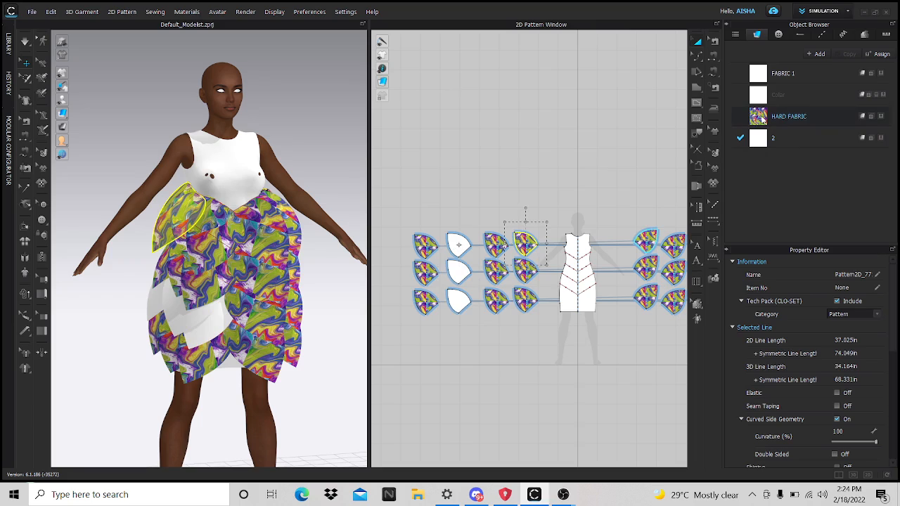
pyautogui.click(521, 274)
pyautogui.scroll(10, 514, 235)
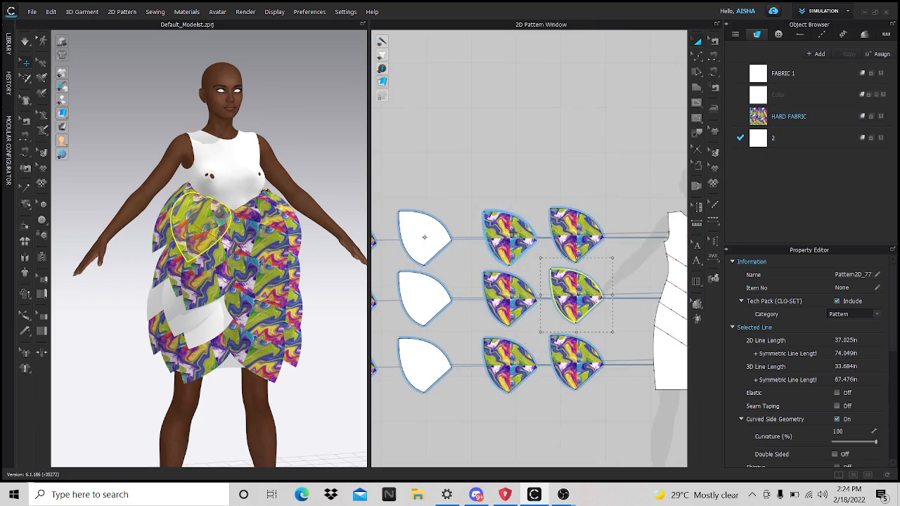
pyautogui.scroll(-4, 594, 310)
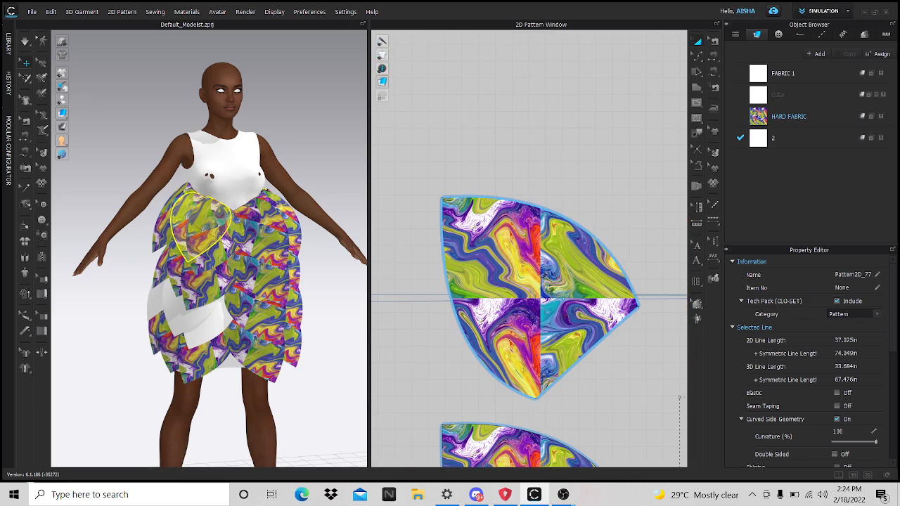
pyautogui.scroll(-3, 550, 321)
pyautogui.scroll(5, 534, 303)
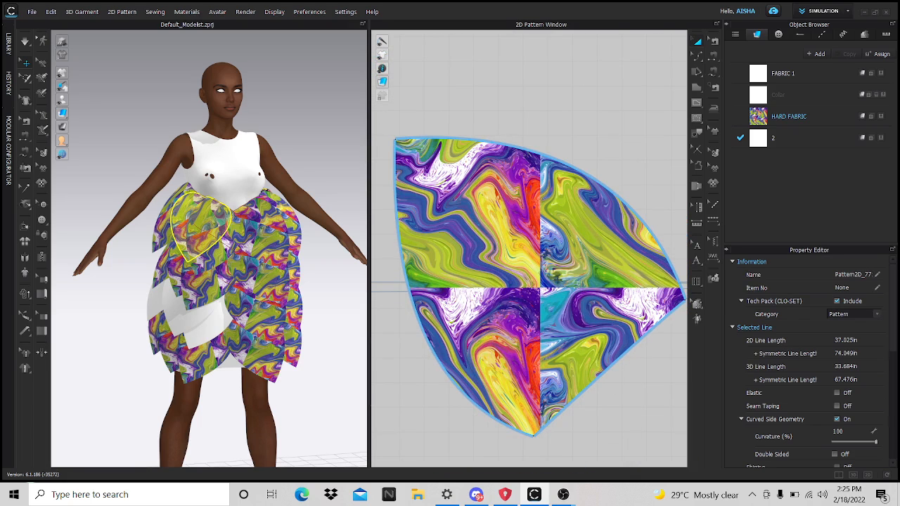
pyautogui.click(572, 265)
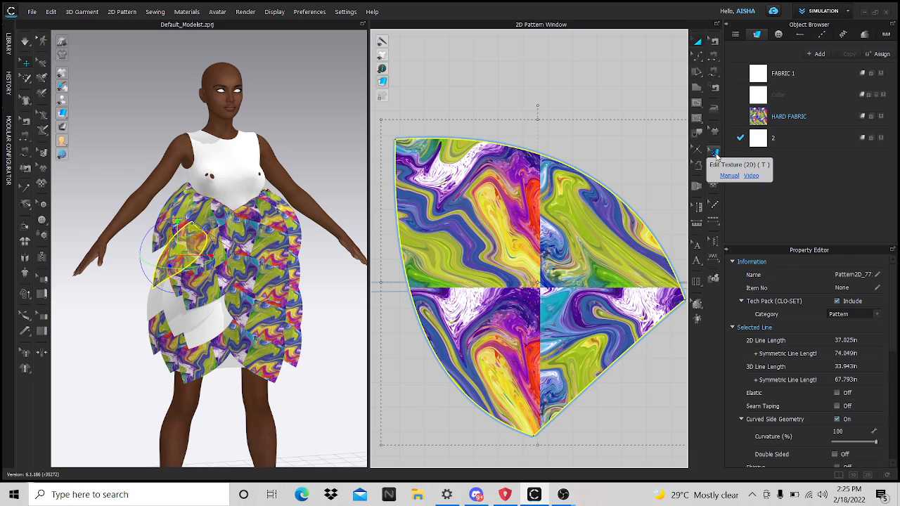
pyautogui.click(715, 153)
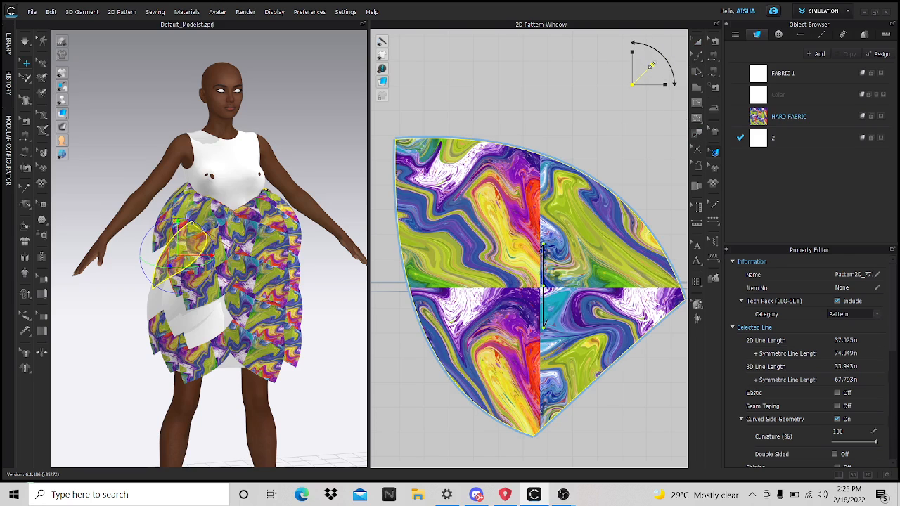
pyautogui.moveTo(651, 65); pyautogui.dragTo(709, 41)
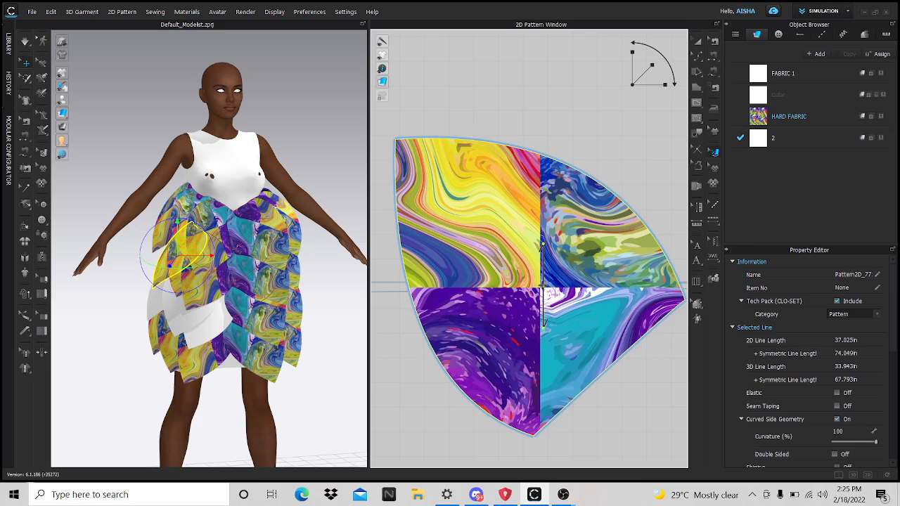
# Step: Shift the texture on the third column's top petal until the tile seams fall outside the piece
pyautogui.moveTo(543, 287); pyautogui.dragTo(735, 456)
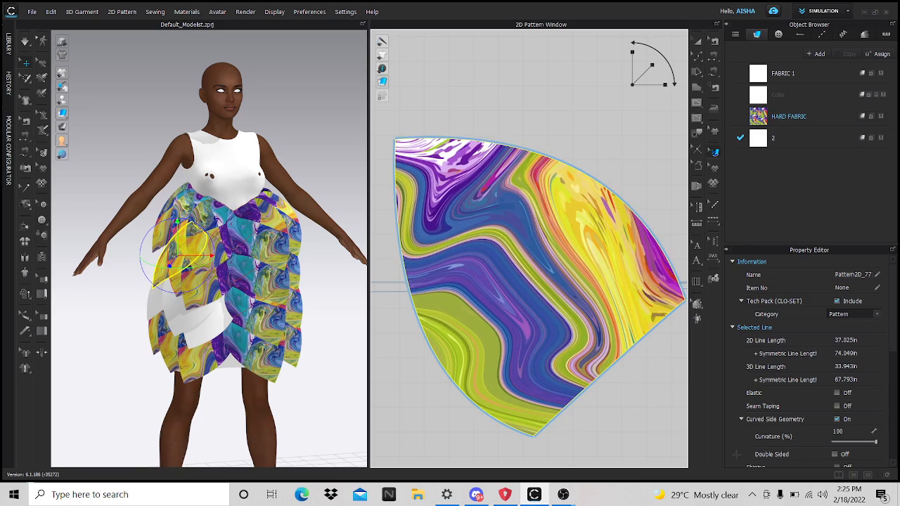
pyautogui.click(403, 420)
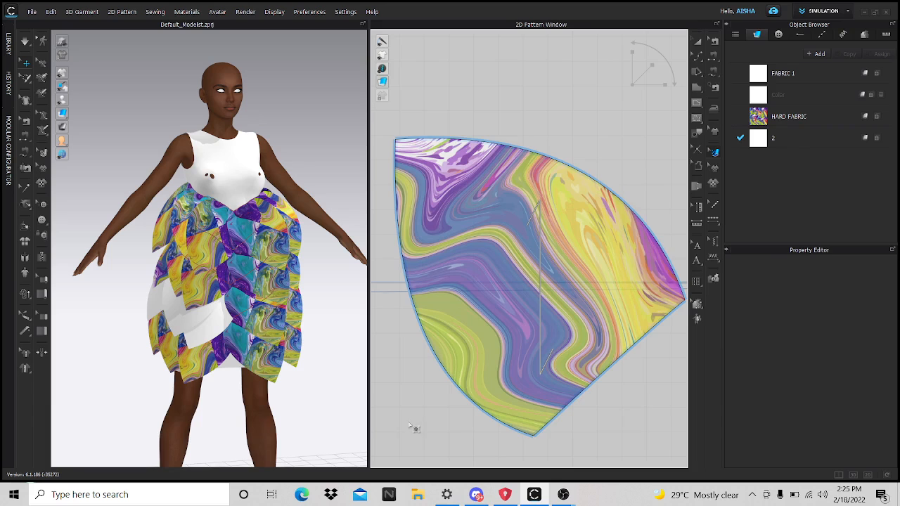
pyautogui.scroll(-5, 528, 352)
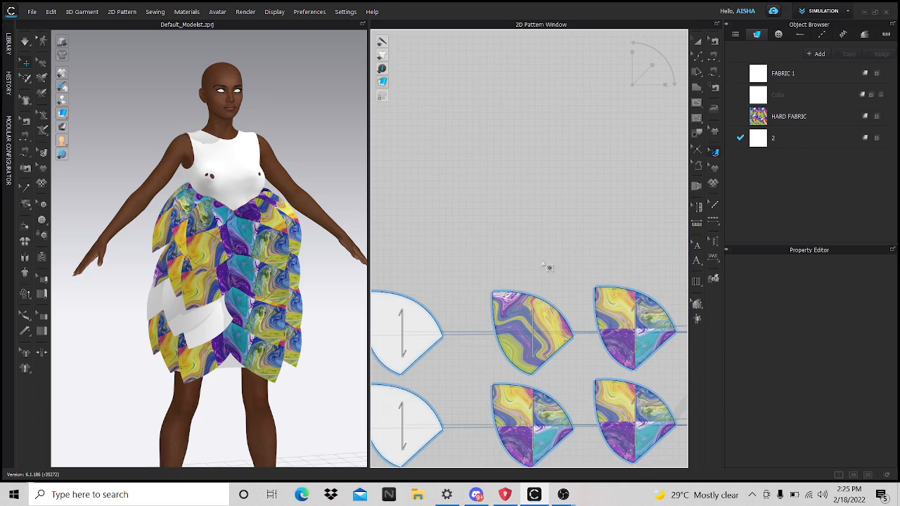
# Step: Shift the texture on the third column's middle and bottom petals so the tile seams fall outside both pieces
pyautogui.click(789, 123)
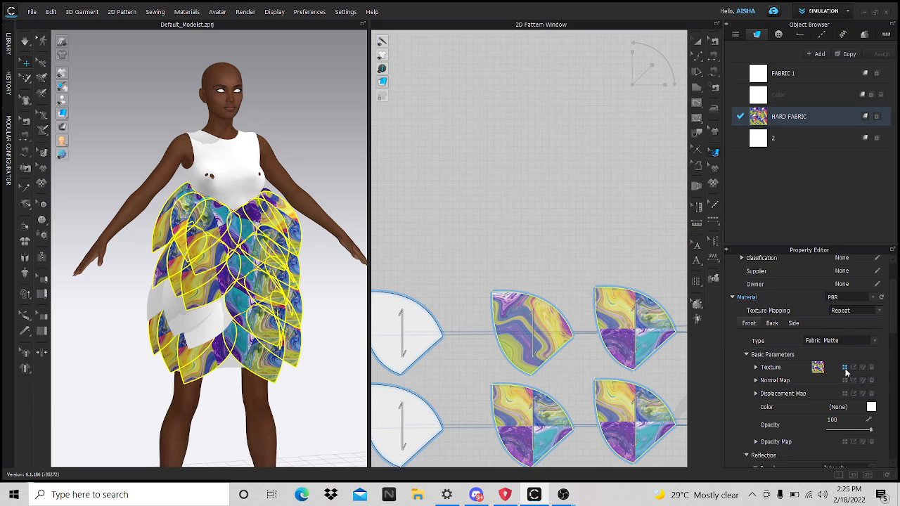
pyautogui.scroll(-2, 549, 329)
pyautogui.moveTo(550, 326); pyautogui.dragTo(558, 255, button='middle')
pyautogui.scroll(5, 561, 208)
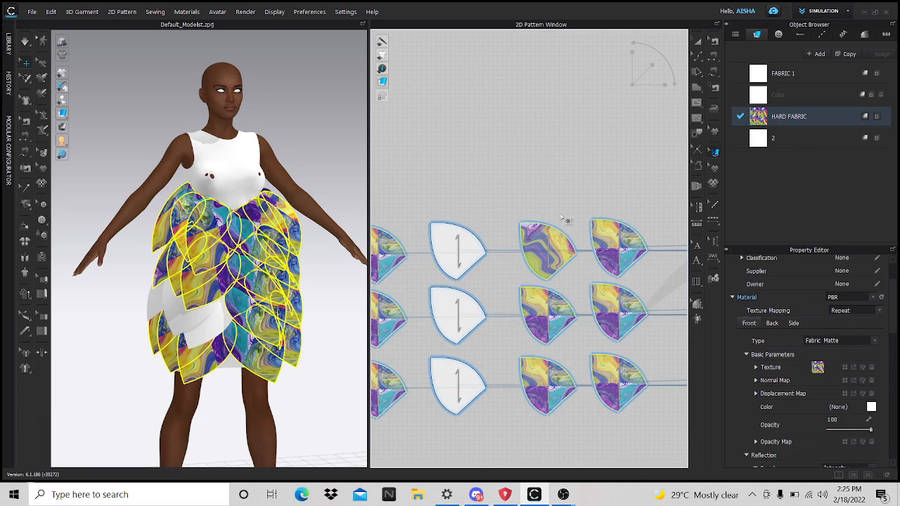
pyautogui.click(561, 138)
pyautogui.click(558, 319)
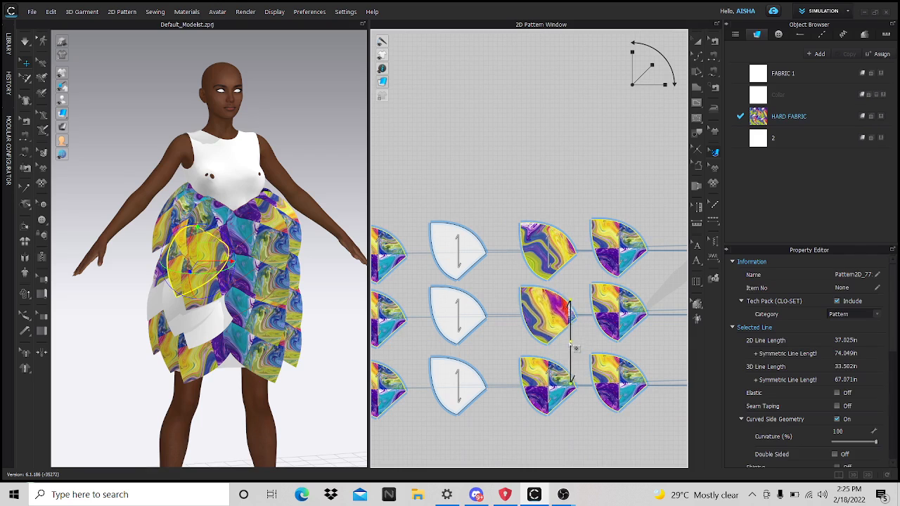
pyautogui.click(561, 400)
pyautogui.moveTo(567, 408); pyautogui.dragTo(578, 425)
pyautogui.scroll(-3, 609, 260)
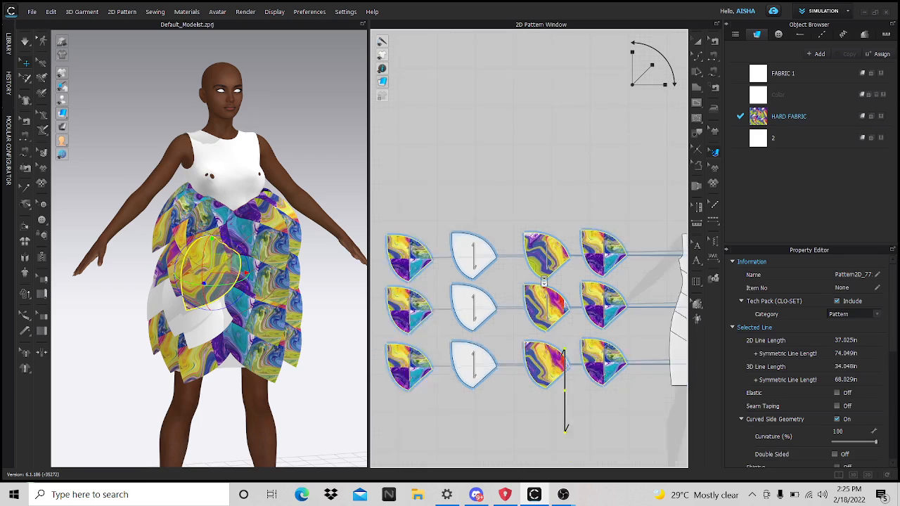
# Step: Assign fabric 2 to the middle petals of the first and third columns, and HARD FABRIC to the second column's middle petal
pyautogui.scroll(4, 545, 281)
pyautogui.scroll(-4, 527, 335)
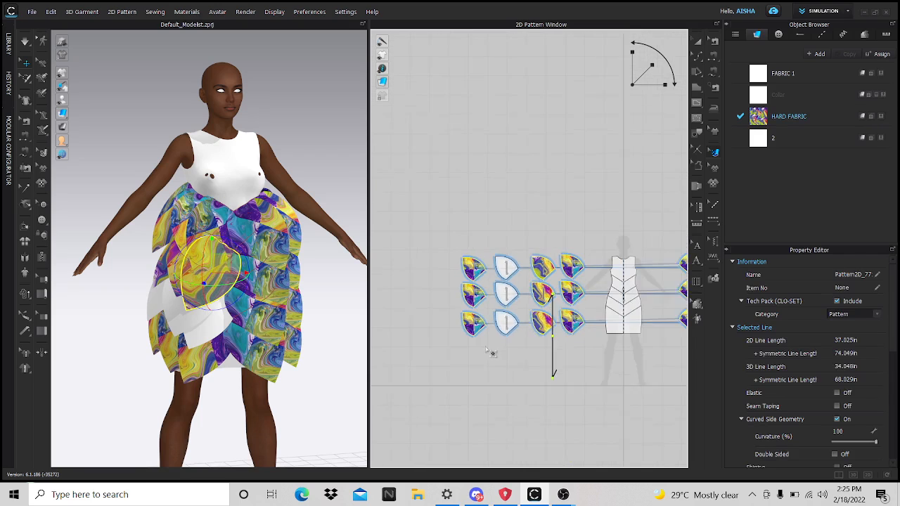
pyautogui.scroll(-1, 563, 260)
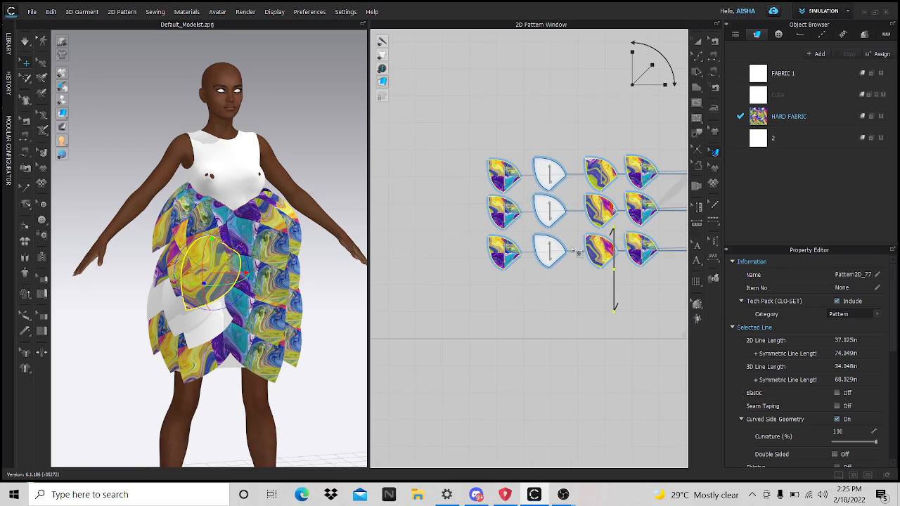
pyautogui.click(508, 211)
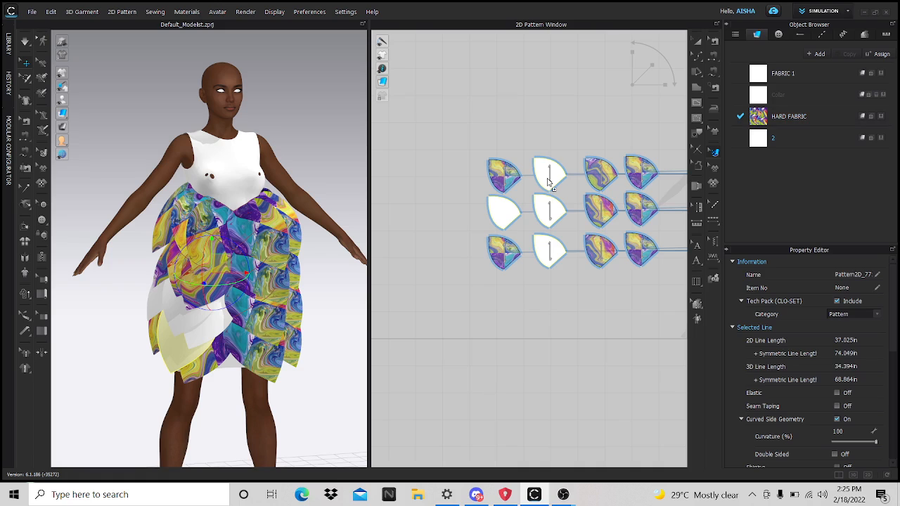
pyautogui.moveTo(549, 220); pyautogui.dragTo(550, 222)
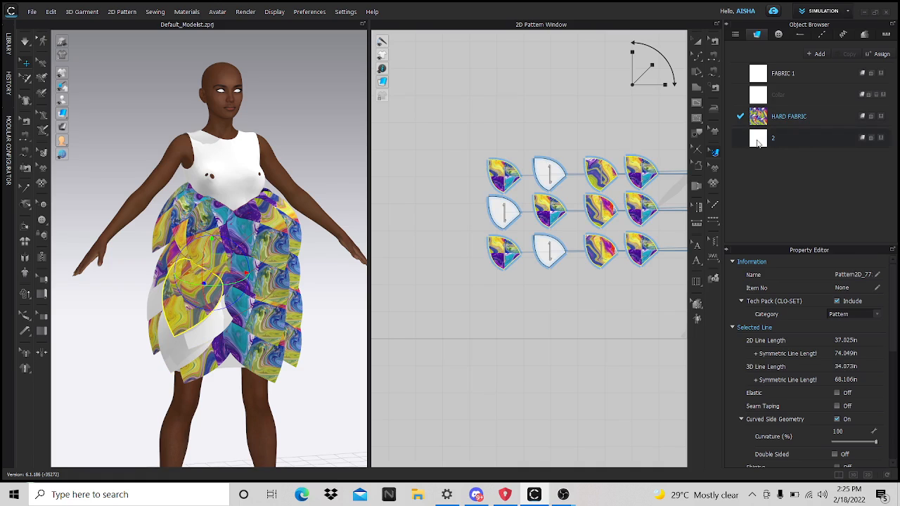
pyautogui.moveTo(598, 211); pyautogui.dragTo(598, 211)
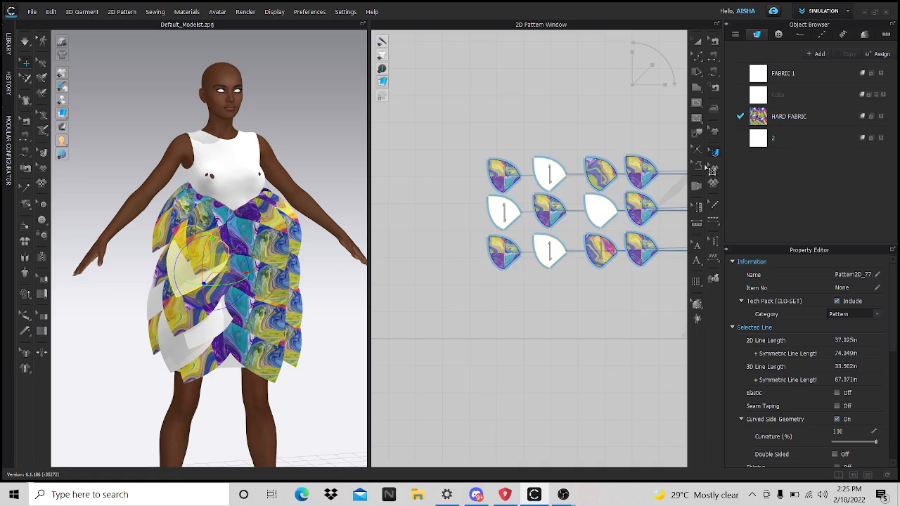
# Step: Assign fabric 2 to the top and bottom petals in the columns directly on either side of the bodice pattern
pyautogui.moveTo(690, 174); pyautogui.dragTo(645, 177)
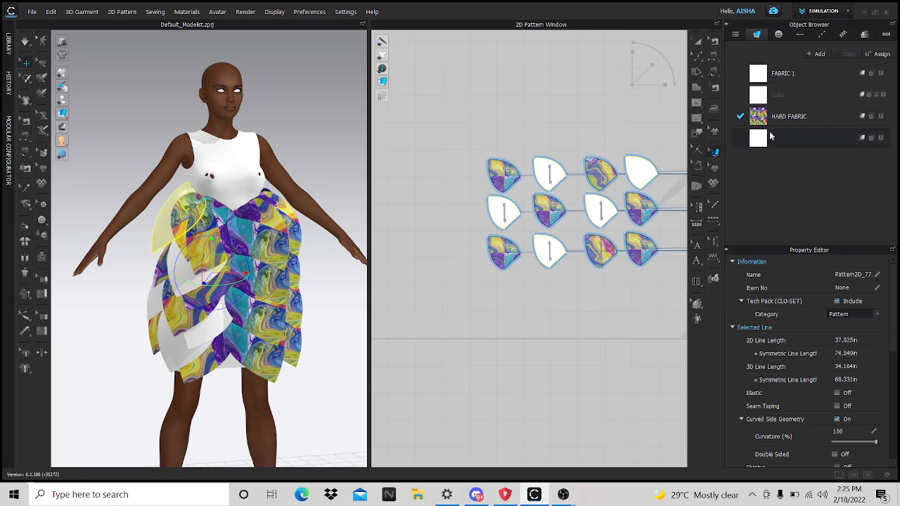
pyautogui.moveTo(757, 146); pyautogui.dragTo(641, 253)
pyautogui.moveTo(632, 294); pyautogui.dragTo(456, 328, button='right')
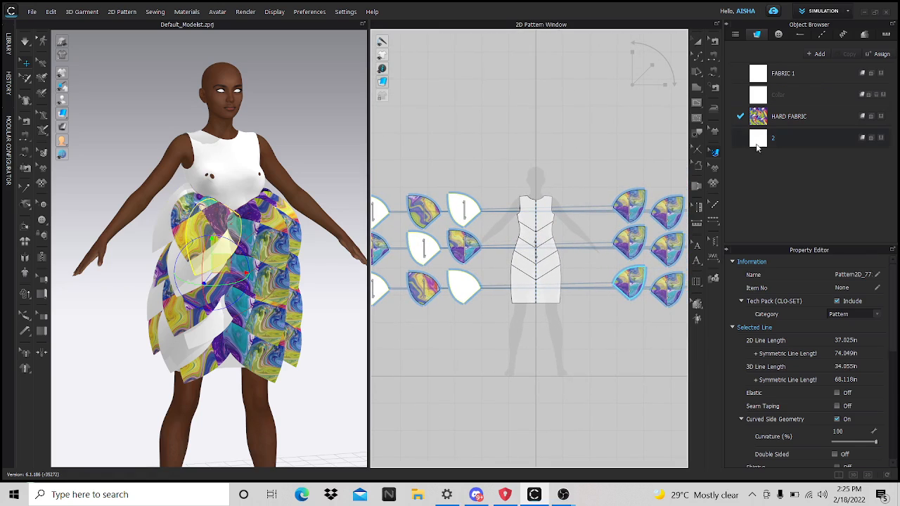
pyautogui.moveTo(753, 144); pyautogui.dragTo(630, 208)
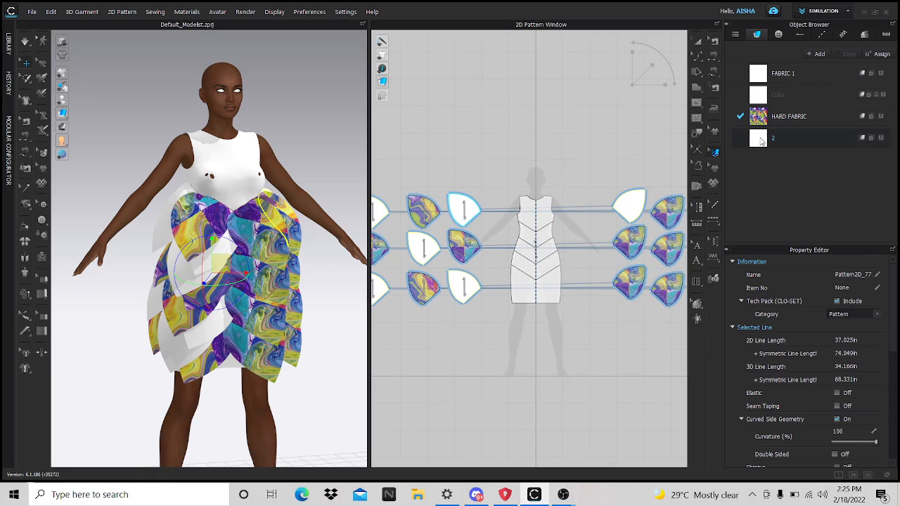
pyautogui.moveTo(645, 279); pyautogui.dragTo(636, 283)
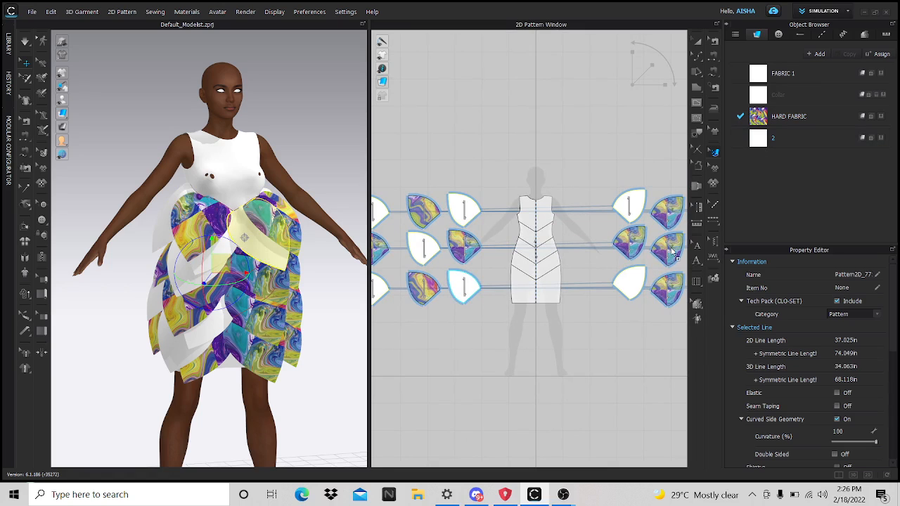
# Step: Continue the alternation right of the bodice with fabric 2 on the second and fourth columns' middle petals and the third column's top and bottom petals
pyautogui.moveTo(671, 252); pyautogui.dragTo(672, 251)
pyautogui.scroll(-2, 678, 246)
pyautogui.moveTo(685, 239); pyautogui.dragTo(521, 234, button='middle')
pyautogui.moveTo(758, 142); pyautogui.dragTo(540, 211)
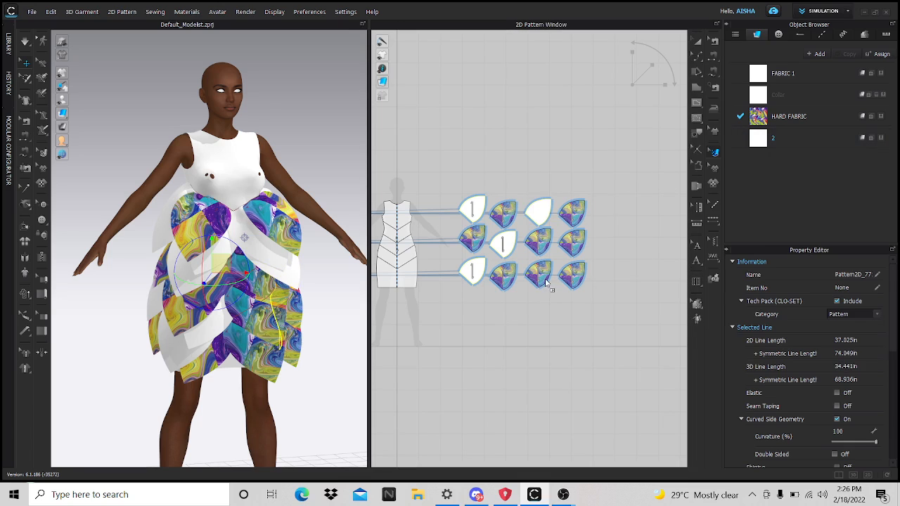
pyautogui.moveTo(547, 283); pyautogui.dragTo(548, 284)
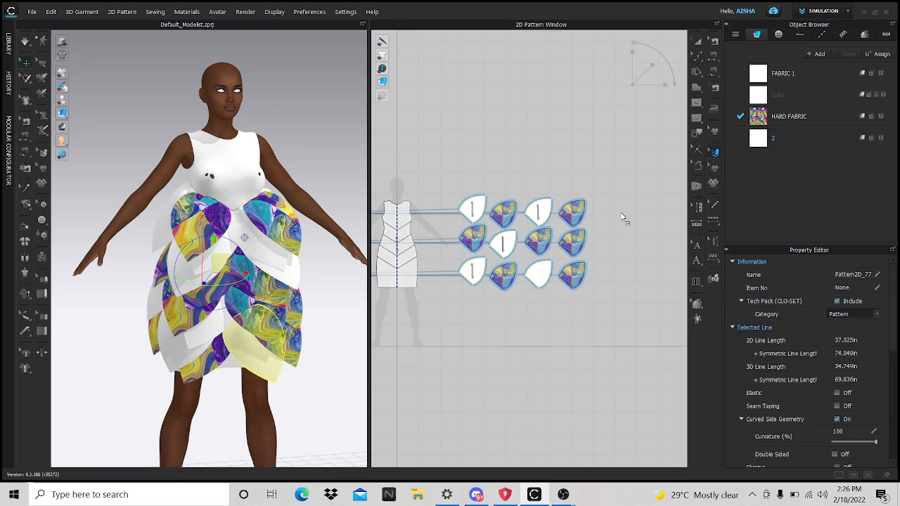
pyautogui.moveTo(573, 248); pyautogui.dragTo(573, 249)
pyautogui.click(335, 364)
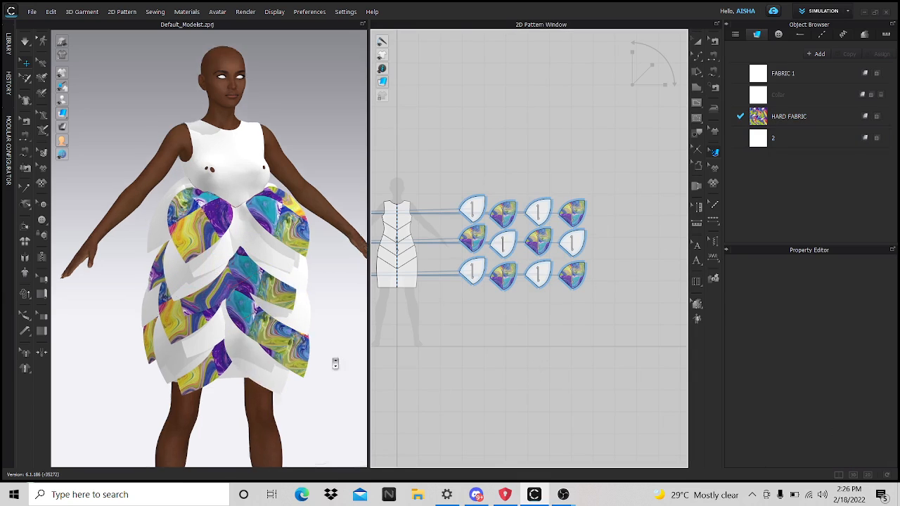
# Step: Remove the texture image from the back side of HARD FABRIC
pyautogui.scroll(5, 309, 362)
pyautogui.moveTo(200, 365); pyautogui.dragTo(342, 243, button='right')
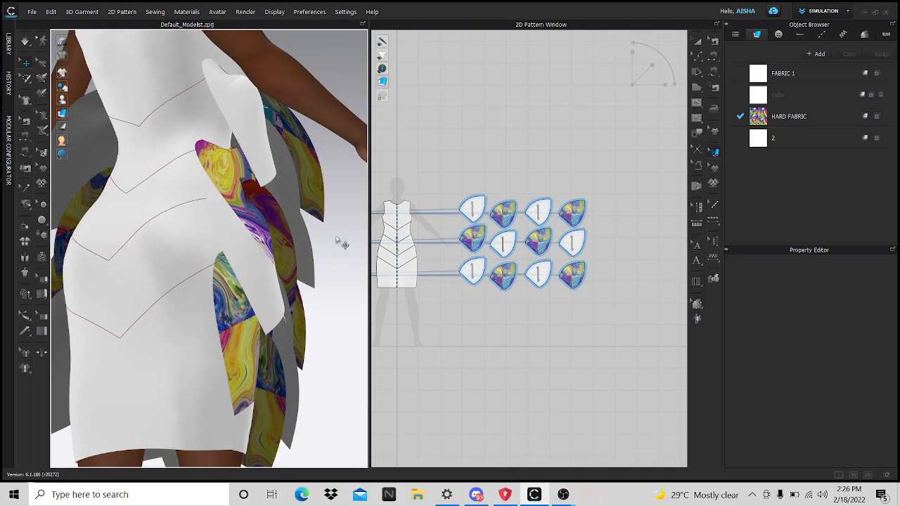
pyautogui.click(805, 118)
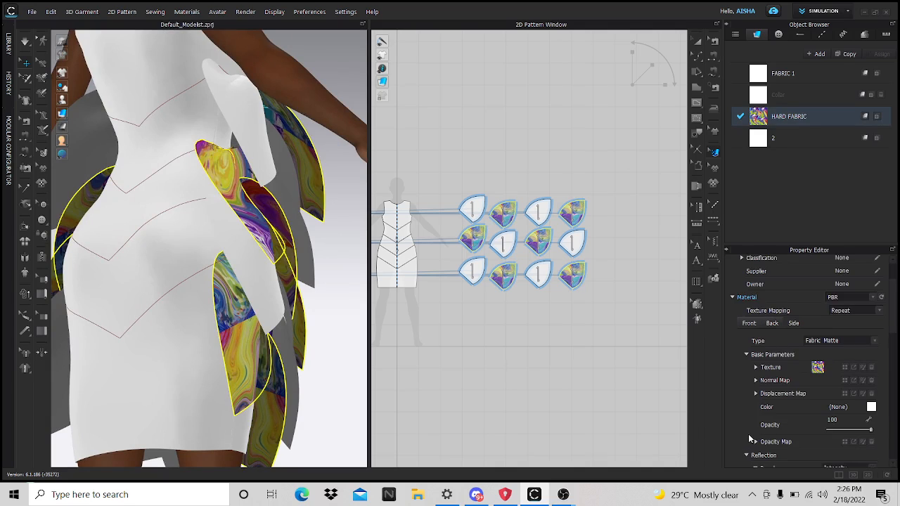
pyautogui.click(772, 323)
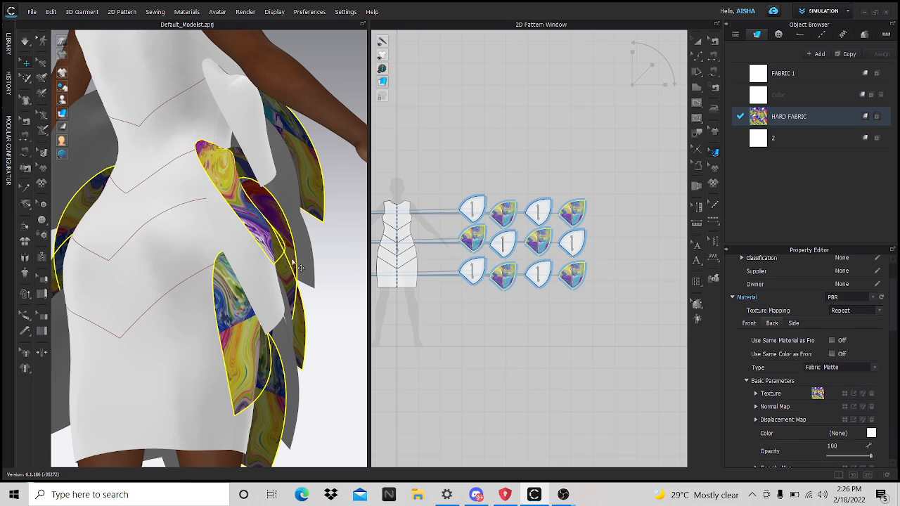
pyautogui.moveTo(298, 265); pyautogui.dragTo(323, 277, button='right')
pyautogui.moveTo(238, 341)
pyautogui.mouseDown(button='right')
pyautogui.moveTo(225, 325)
pyautogui.moveTo(283, 337)
pyautogui.moveTo(278, 294)
pyautogui.moveTo(233, 327)
pyautogui.mouseUp(button='right')
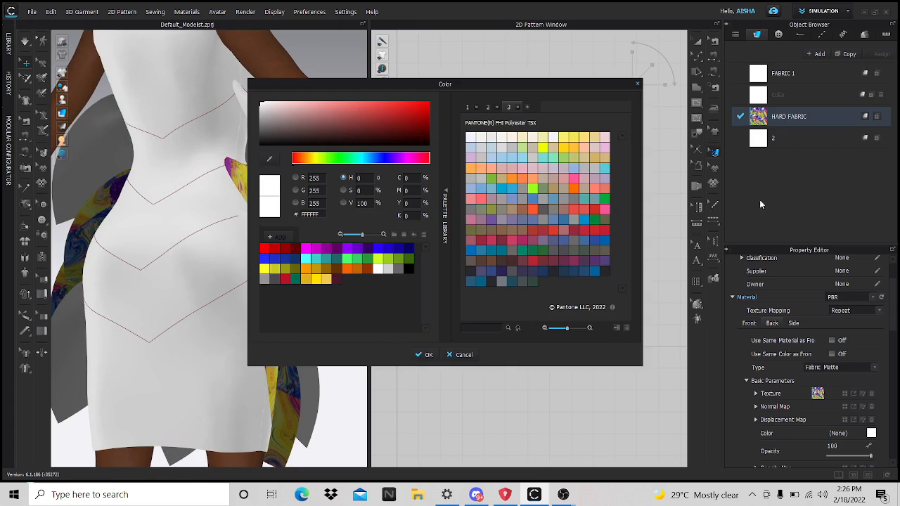
pyautogui.click(637, 84)
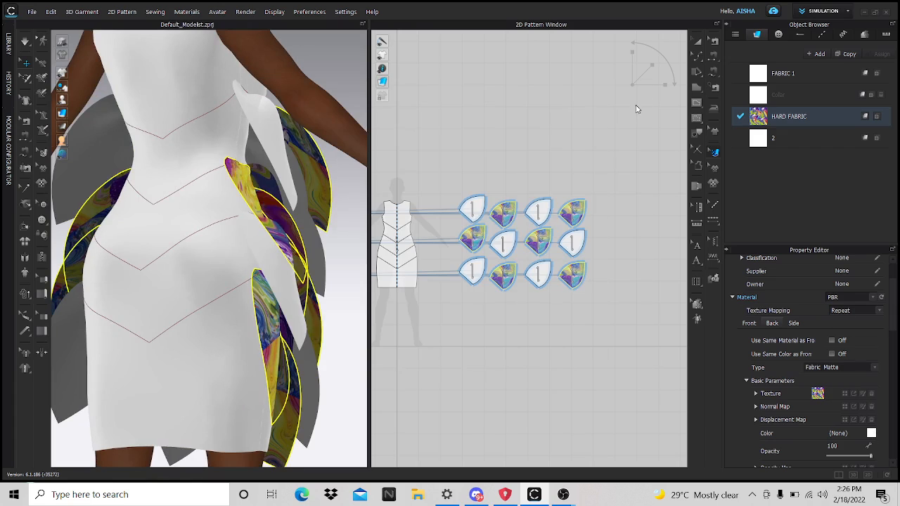
pyautogui.click(871, 394)
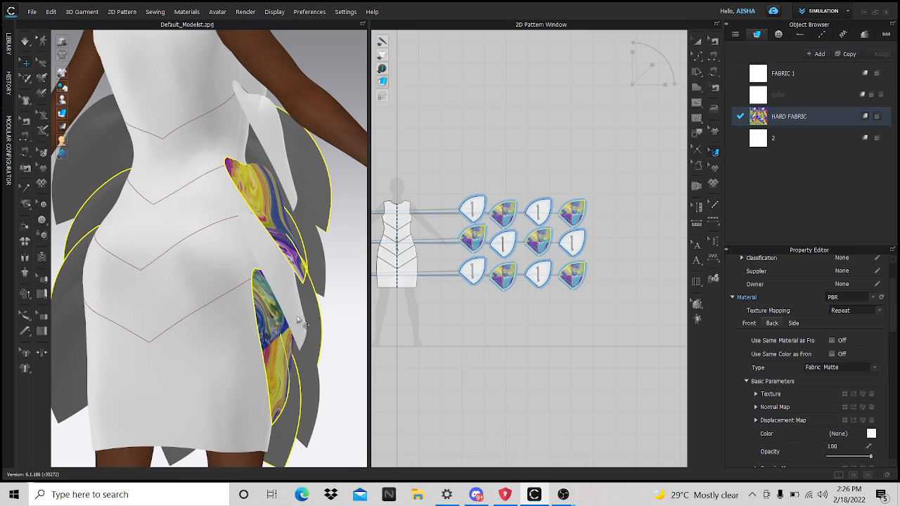
# Step: Set the back side colour of HARD FABRIC to Black and inspect the petals around the dress
pyautogui.moveTo(303, 324); pyautogui.dragTo(342, 325, button='right')
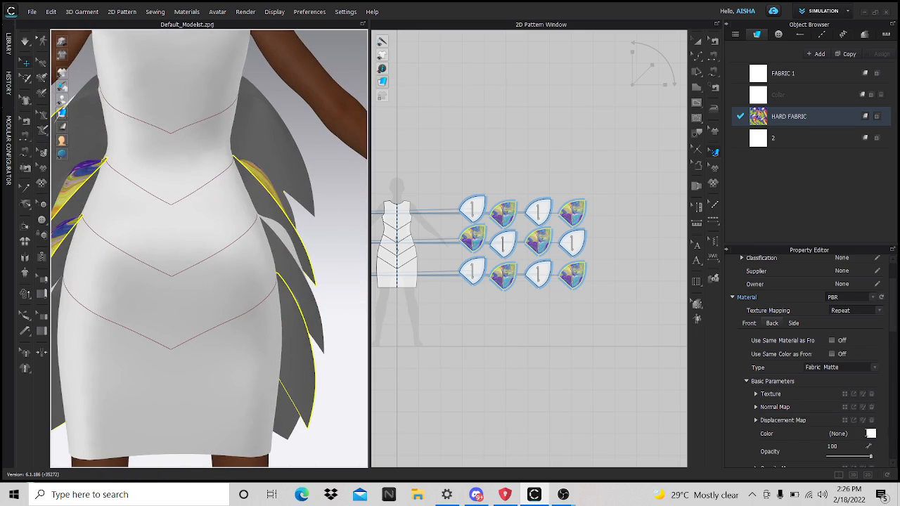
pyautogui.click(871, 435)
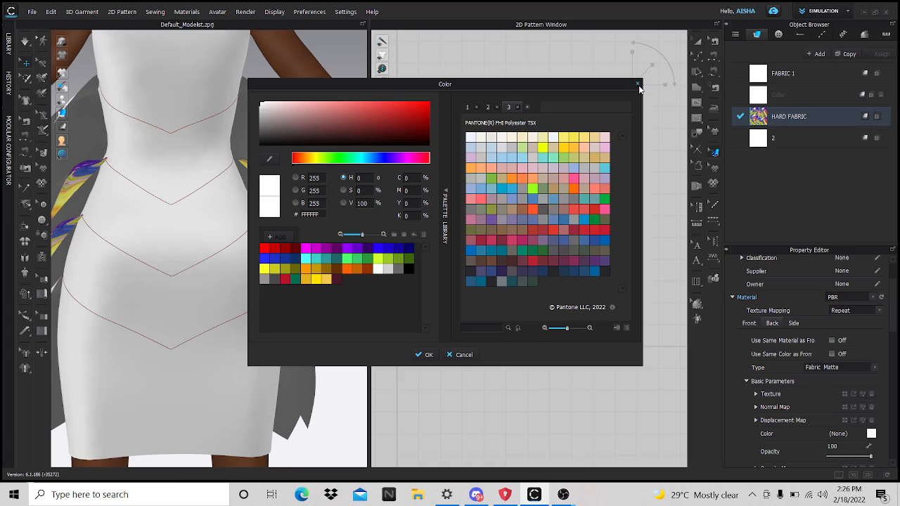
pyautogui.click(408, 268)
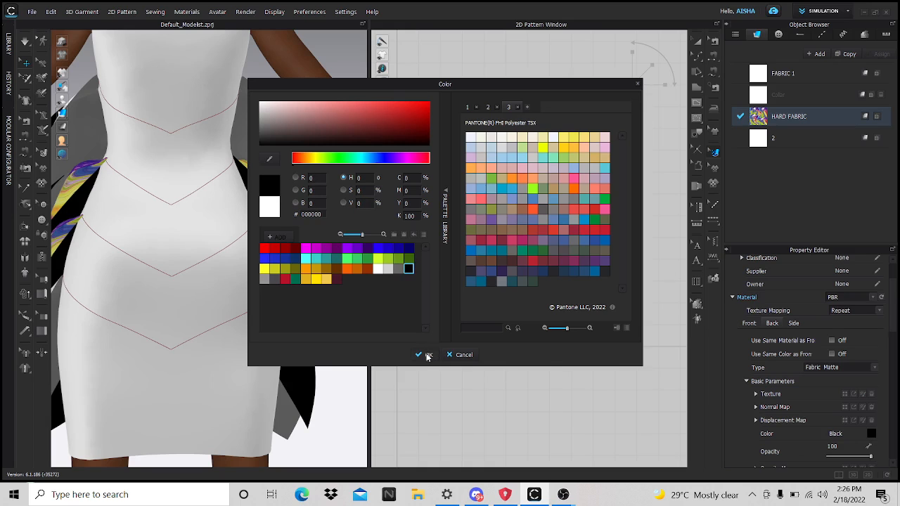
pyautogui.click(427, 355)
pyautogui.moveTo(324, 318); pyautogui.dragTo(365, 330, button='right')
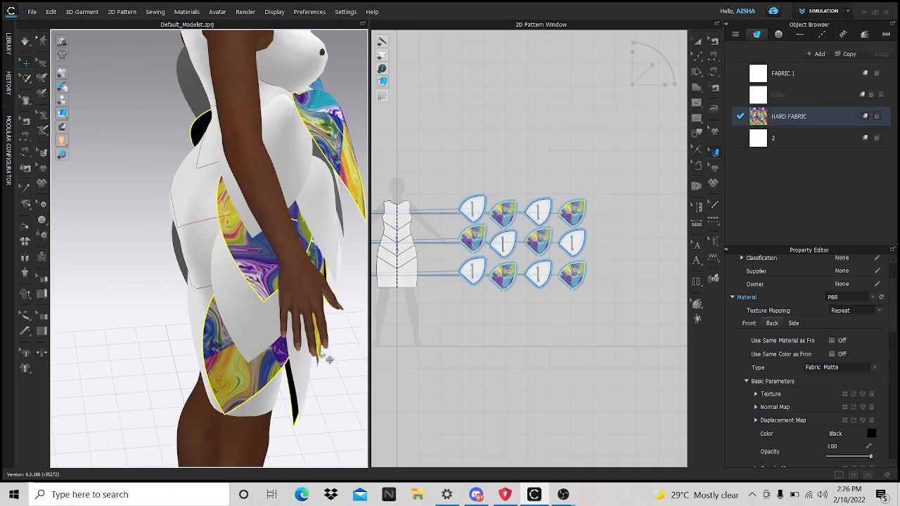
pyautogui.moveTo(328, 359); pyautogui.dragTo(164, 308, button='right')
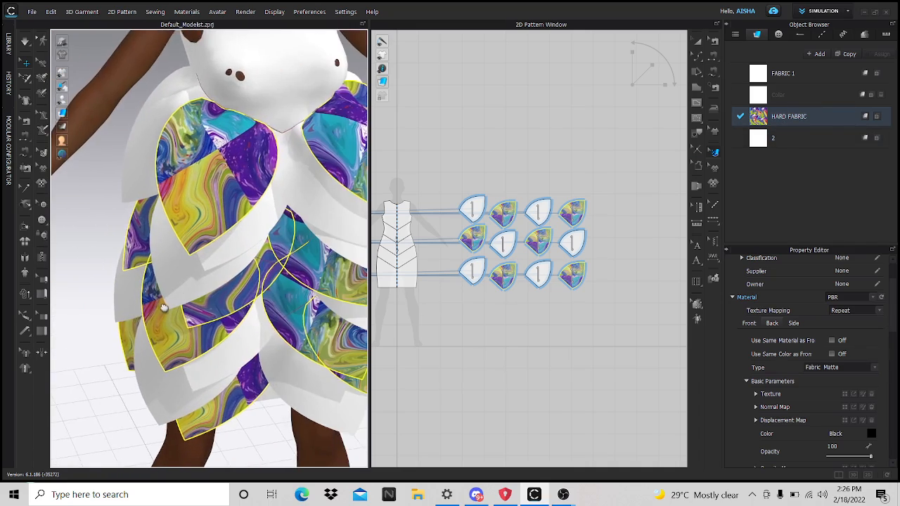
# Step: Apply the liquify-Recovered image as the front texture of fabric 2
pyautogui.click(787, 139)
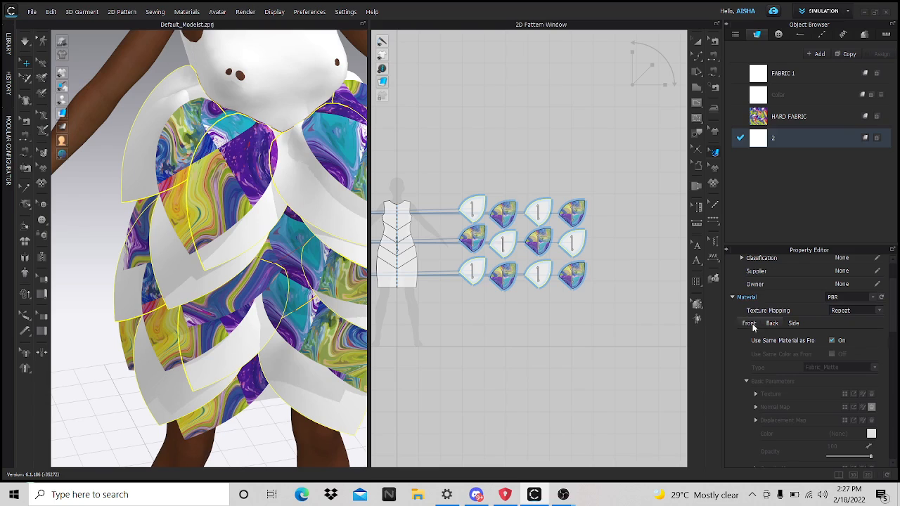
pyautogui.click(844, 342)
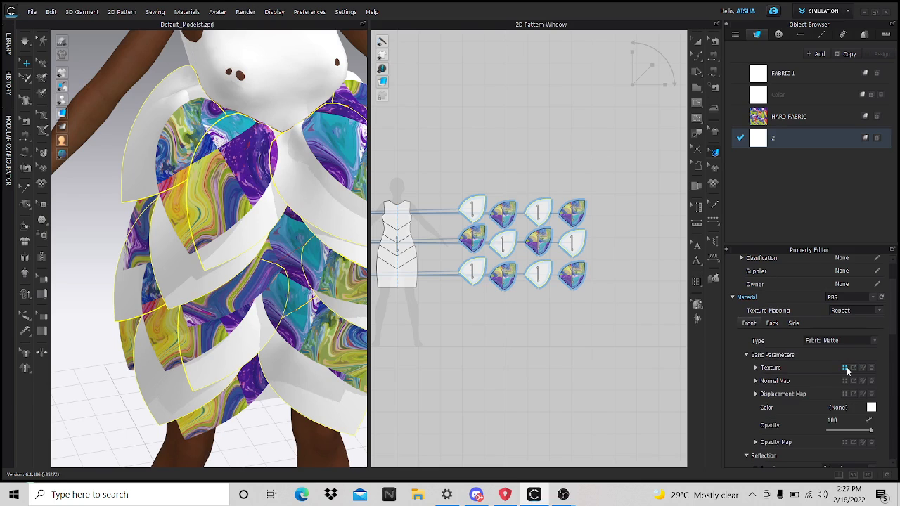
pyautogui.click(845, 368)
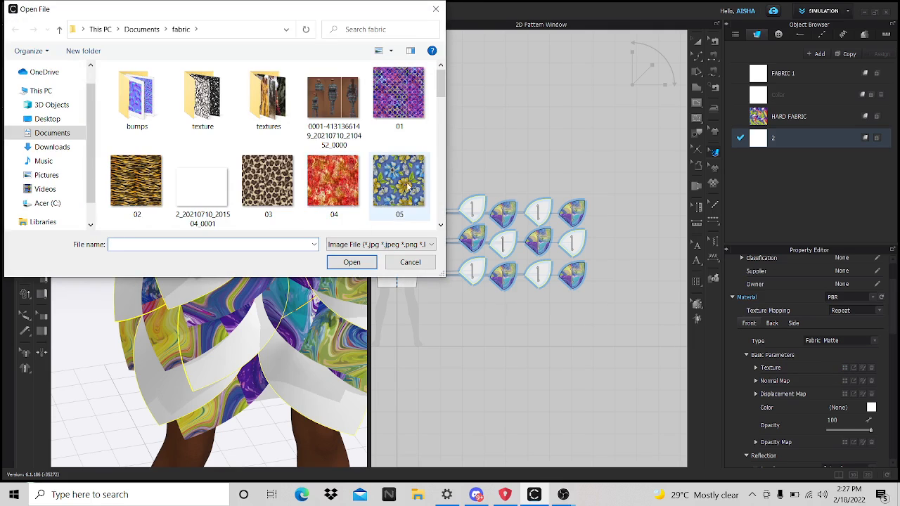
pyautogui.scroll(-3, 340, 178)
pyautogui.scroll(-2, 340, 178)
pyautogui.click(341, 184)
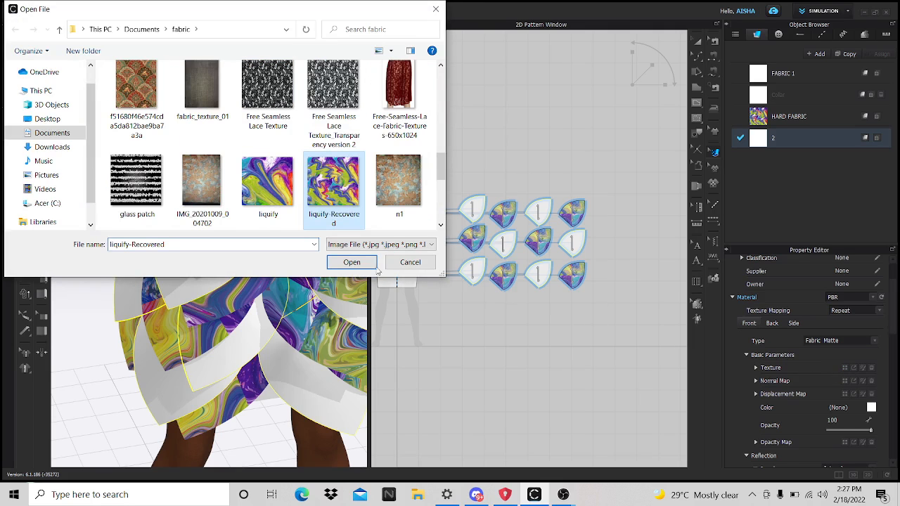
pyautogui.click(352, 262)
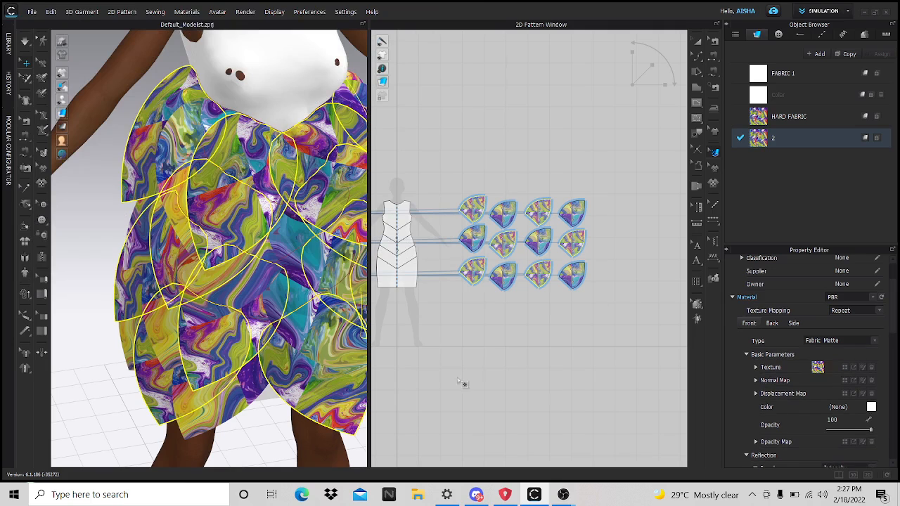
# Step: Try Navy, Blue 1 and Magenta 3 as fabric 2's front colour, settle on Magenta 4, and inspect the petals
pyautogui.moveTo(511, 364); pyautogui.dragTo(491, 333, button='middle')
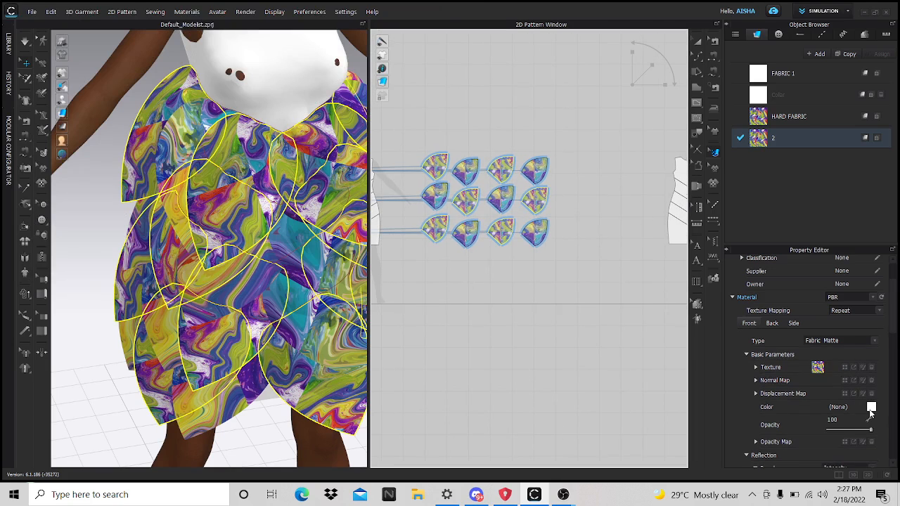
pyautogui.click(871, 408)
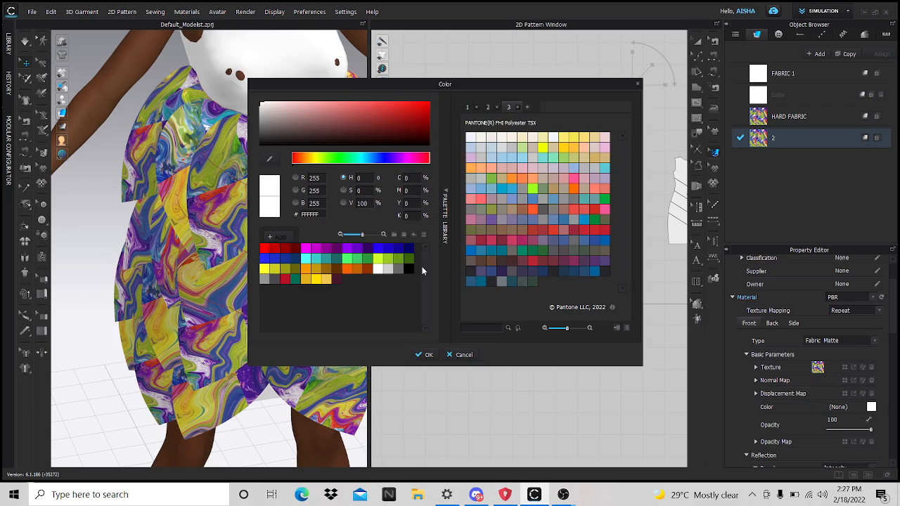
pyautogui.click(407, 249)
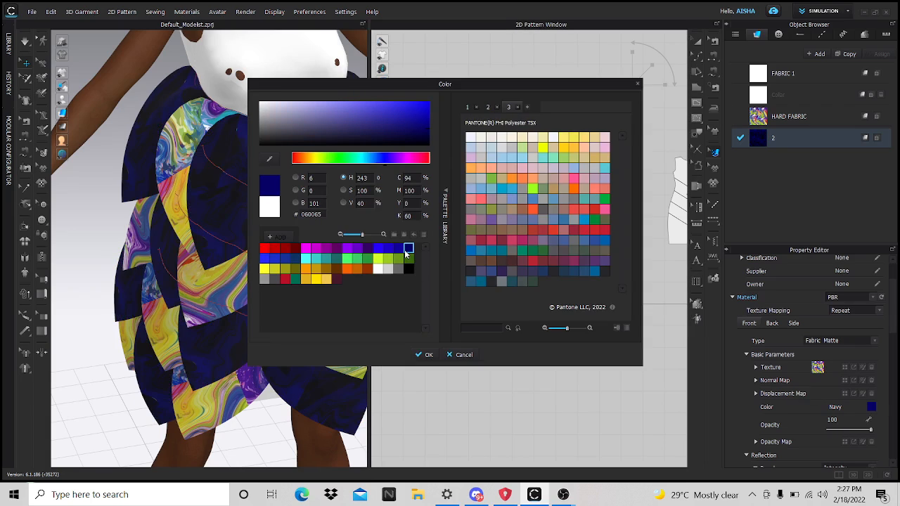
pyautogui.moveTo(468, 92); pyautogui.dragTo(630, 52)
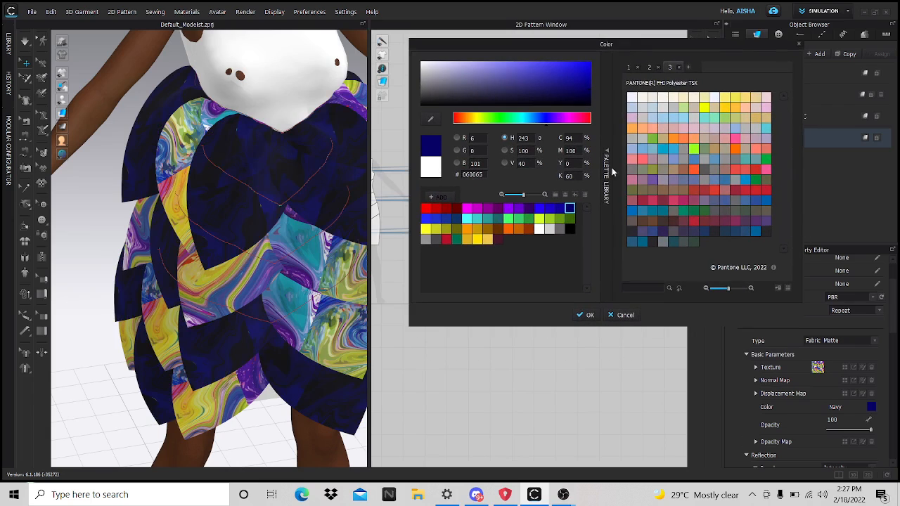
pyautogui.click(528, 209)
pyautogui.click(540, 210)
pyautogui.click(497, 209)
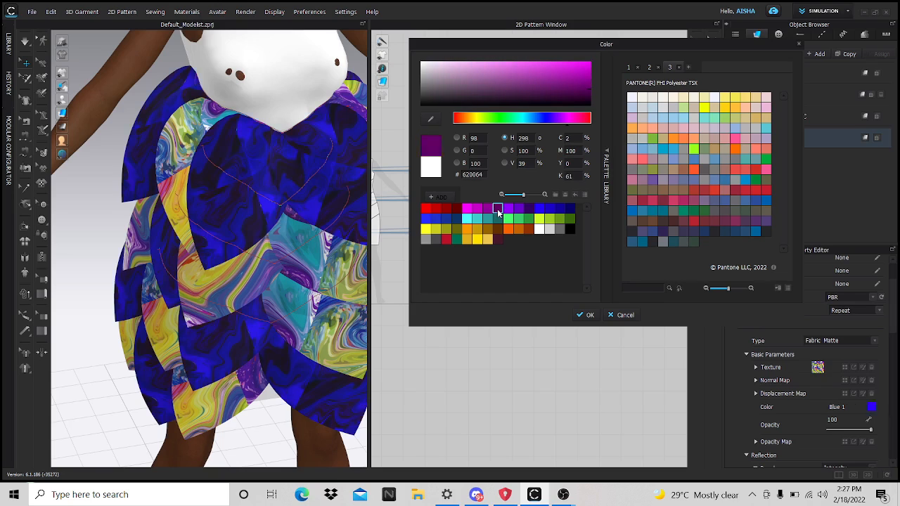
pyautogui.click(487, 208)
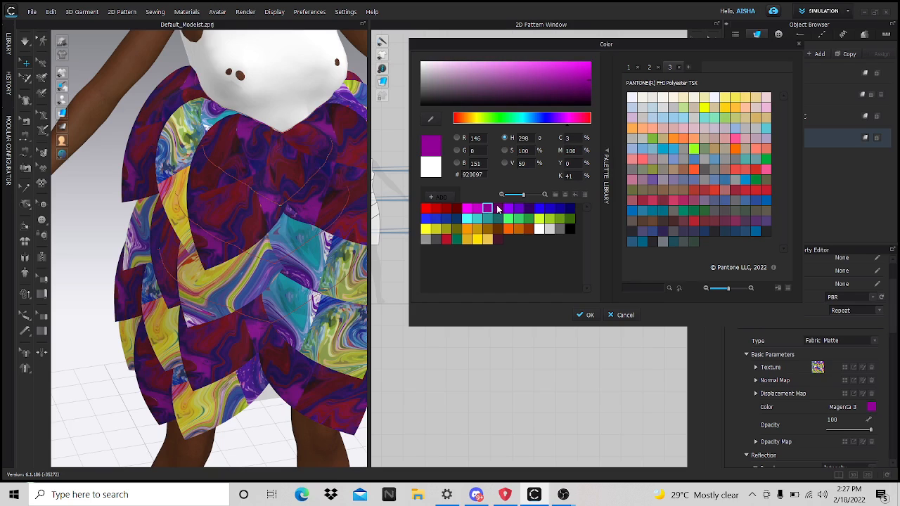
pyautogui.click(497, 209)
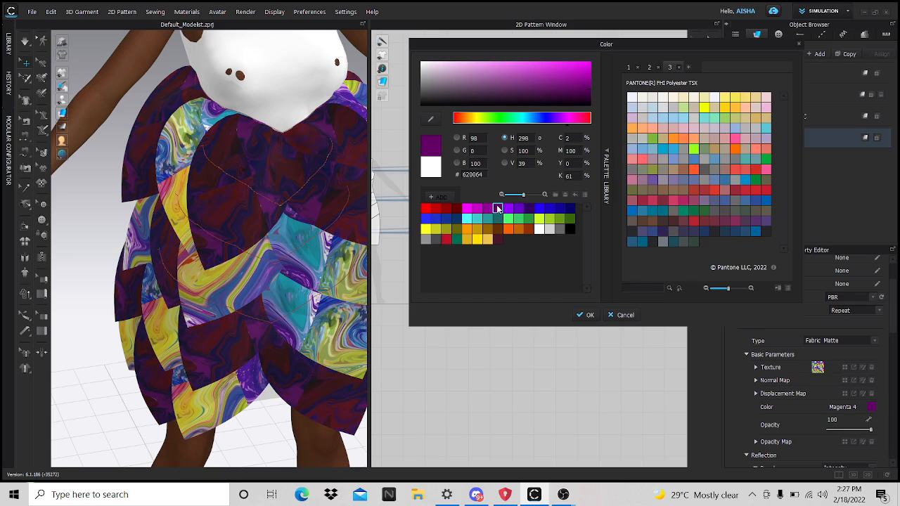
pyautogui.click(587, 315)
pyautogui.scroll(-5, 246, 351)
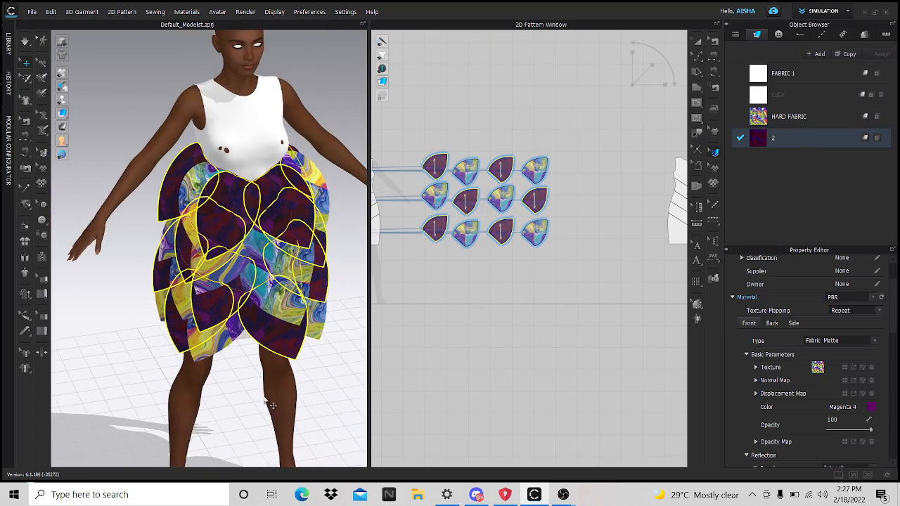
pyautogui.moveTo(271, 411); pyautogui.dragTo(247, 343, button='middle')
pyautogui.moveTo(328, 387); pyautogui.dragTo(278, 345, button='right')
pyautogui.click(333, 360)
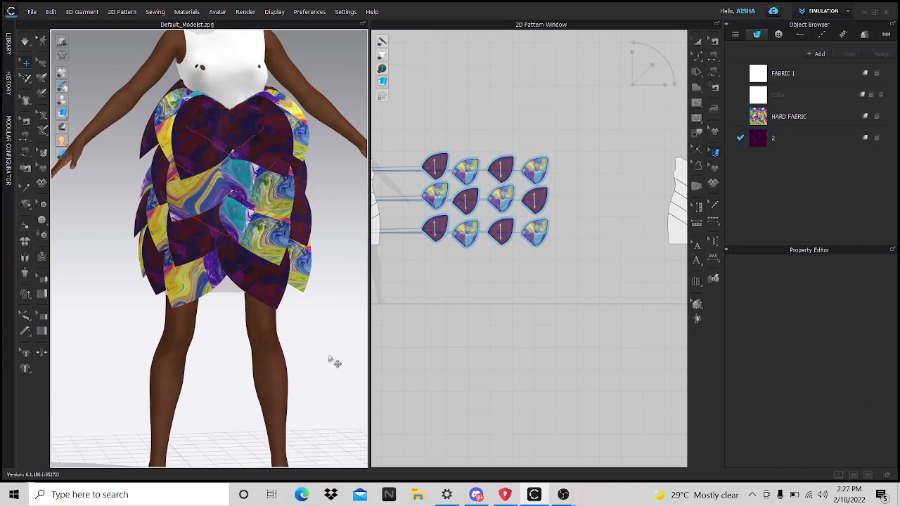
# Step: Set the back side colour of fabric 2 to Black and inspect the dress
pyautogui.click(766, 139)
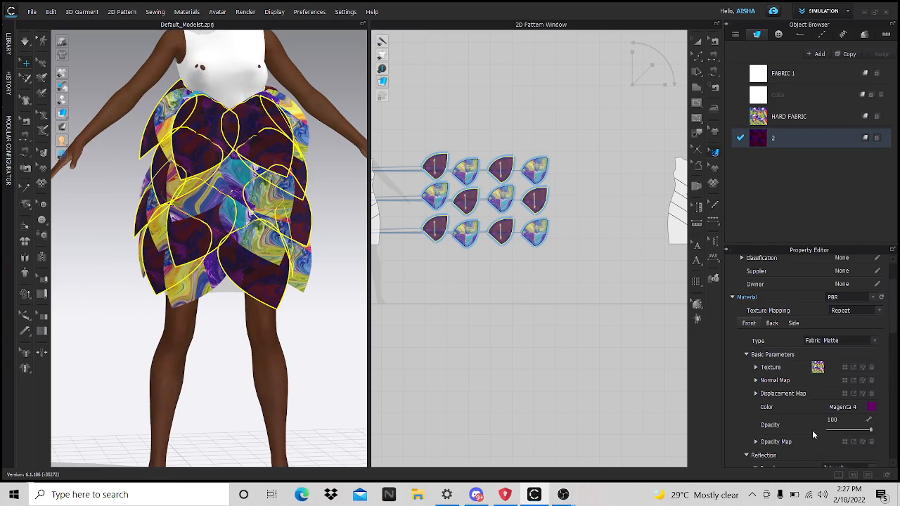
pyautogui.click(772, 323)
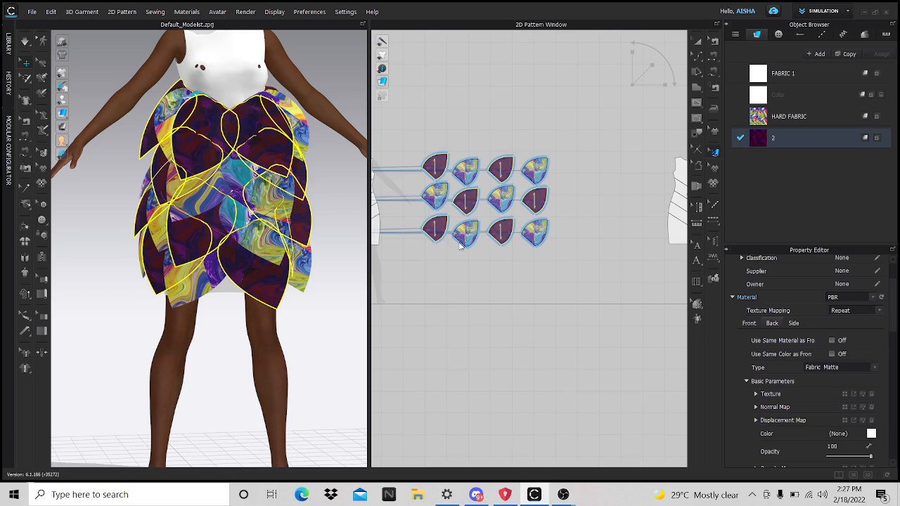
pyautogui.click(408, 268)
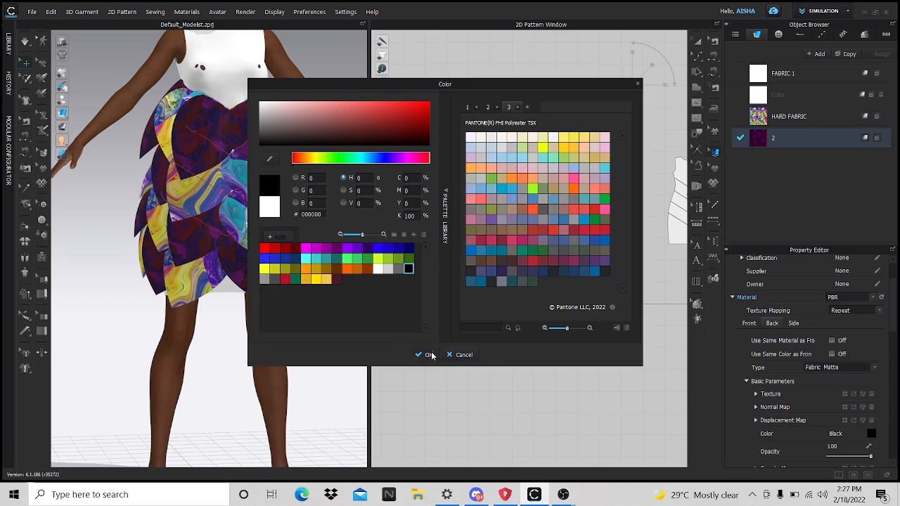
pyautogui.click(432, 358)
pyautogui.scroll(-2, 330, 342)
pyautogui.scroll(2, 329, 343)
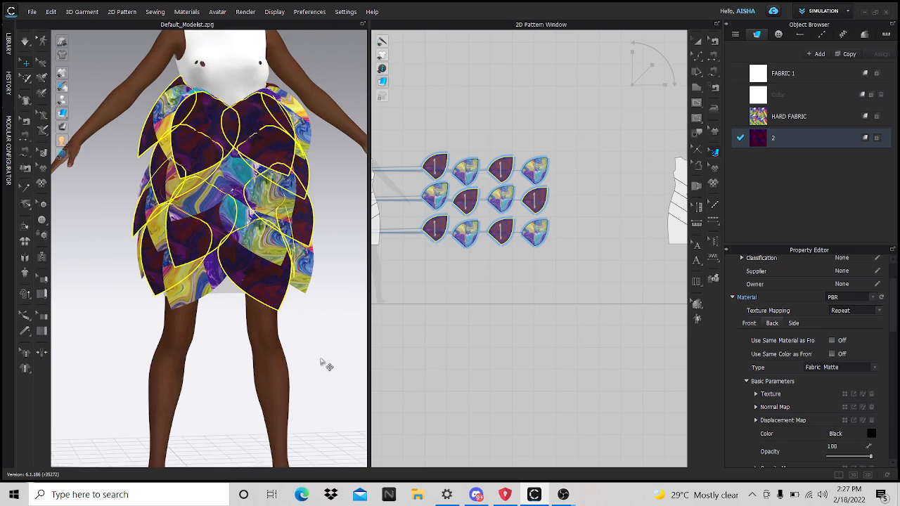
pyautogui.click(326, 364)
pyautogui.moveTo(323, 363); pyautogui.dragTo(268, 280, button='right')
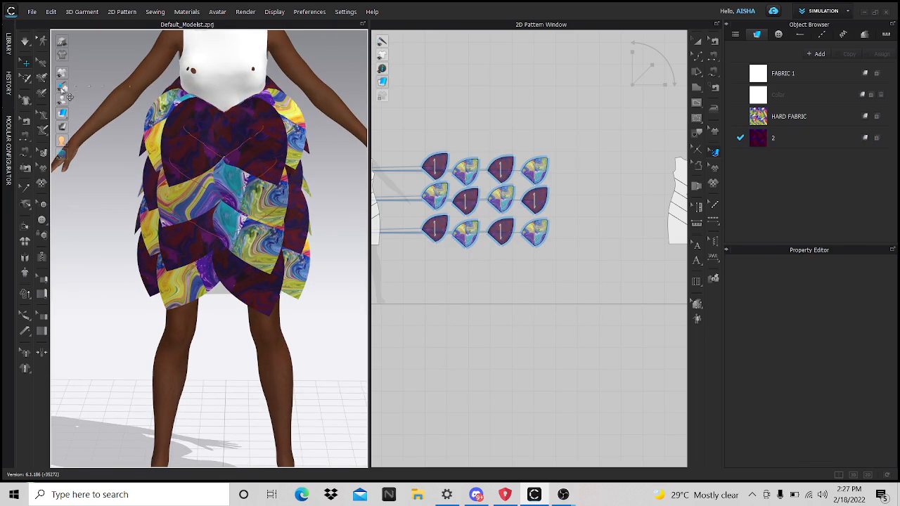
pyautogui.moveTo(61, 88)
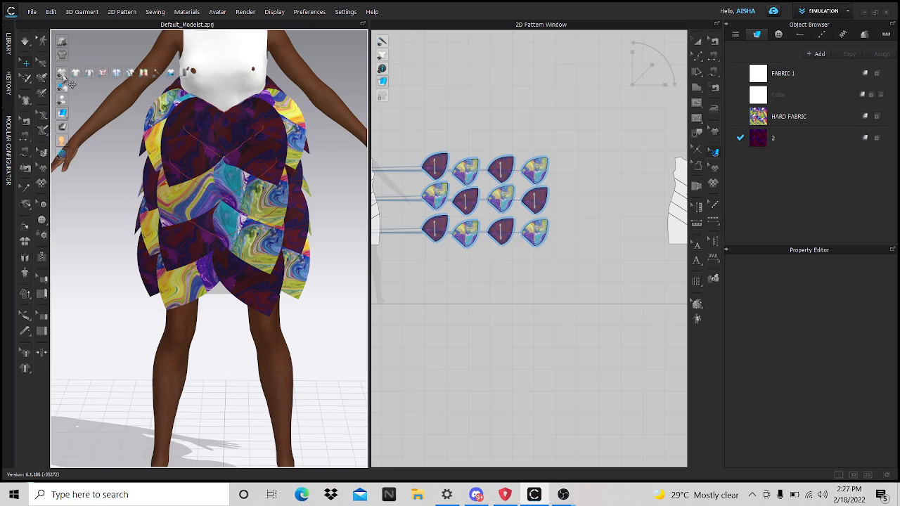
pyautogui.scroll(6, 260, 125)
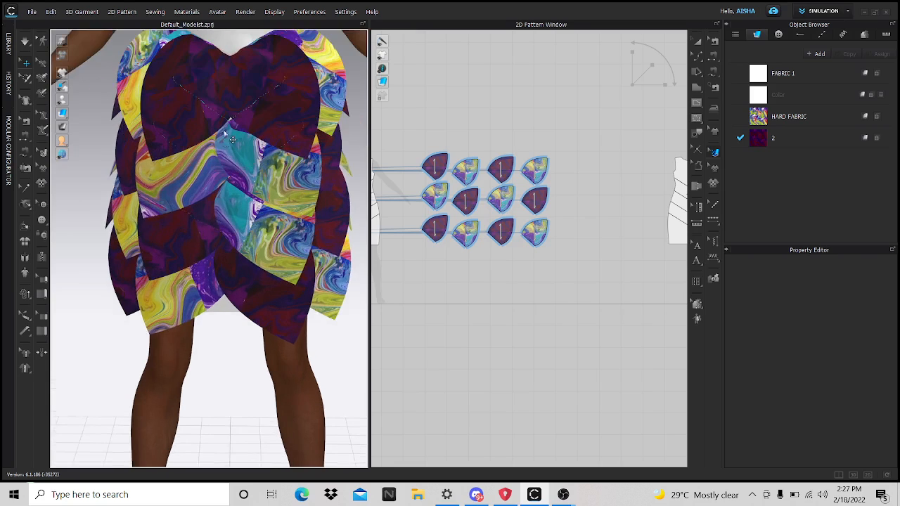
pyautogui.scroll(-6, 259, 125)
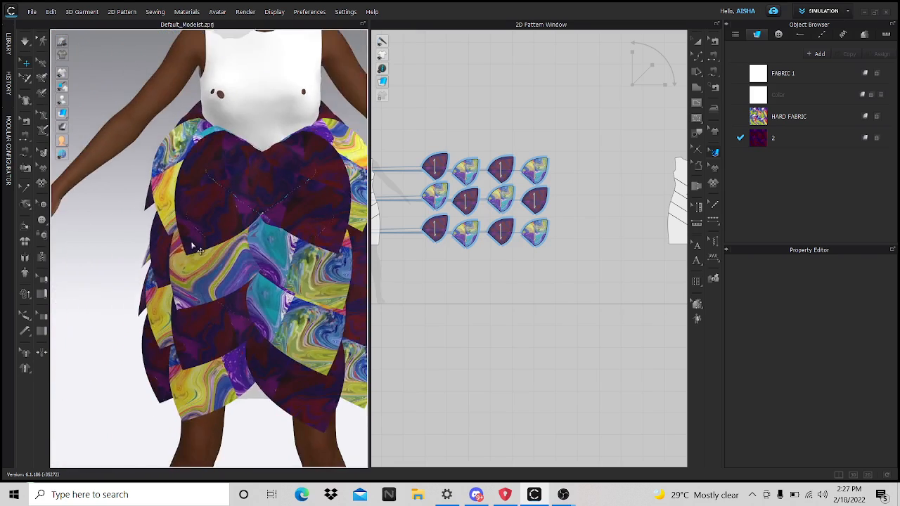
pyautogui.moveTo(242, 305); pyautogui.dragTo(238, 283, button='right')
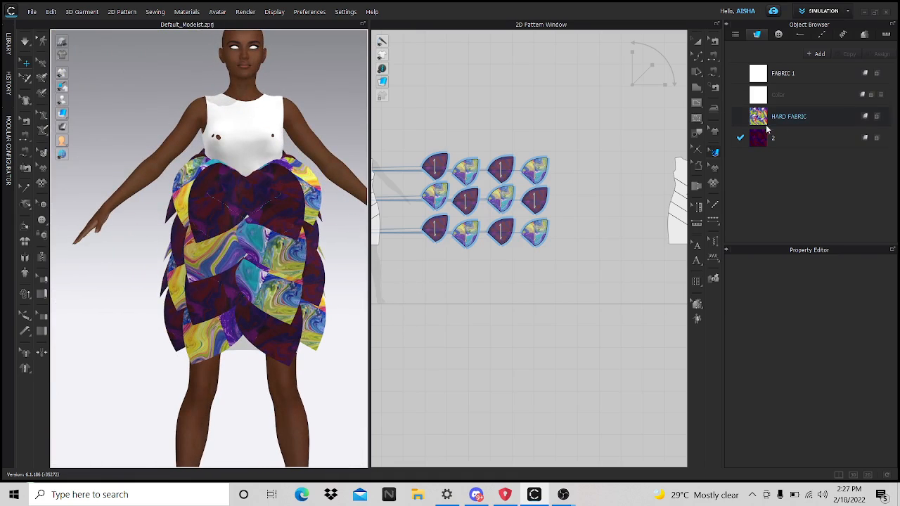
# Step: Apply the Concrete-2342-bump-map image from the fabric/bumps folder as the front displacement map of HARD FABRIC
pyautogui.click(797, 120)
pyautogui.scroll(8, 211, 267)
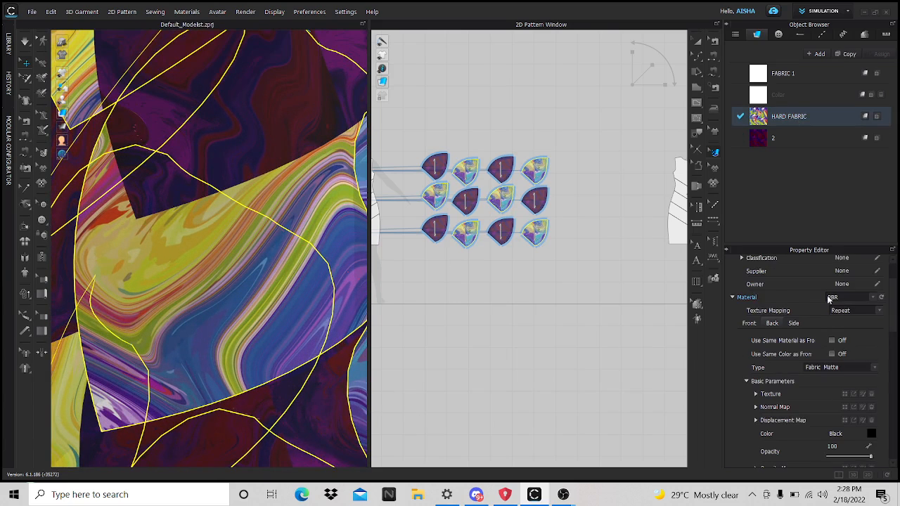
pyautogui.scroll(-2, 830, 397)
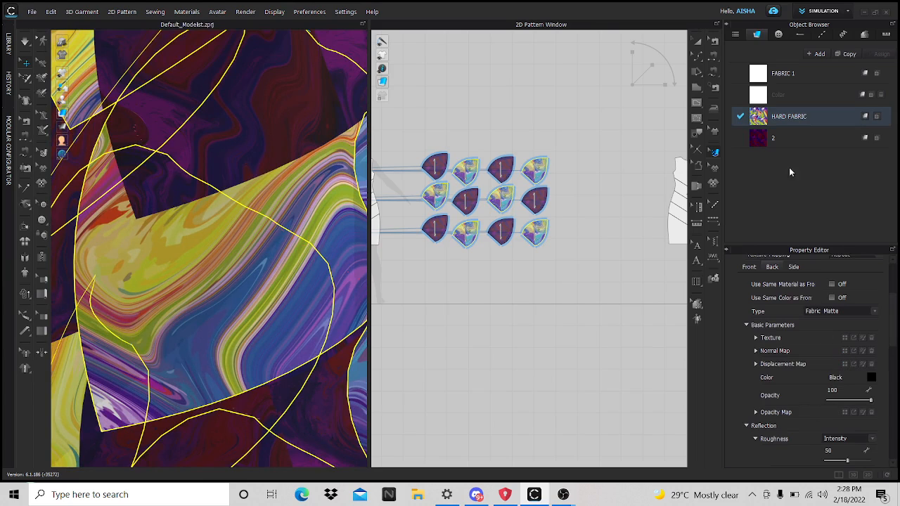
pyautogui.scroll(2, 836, 418)
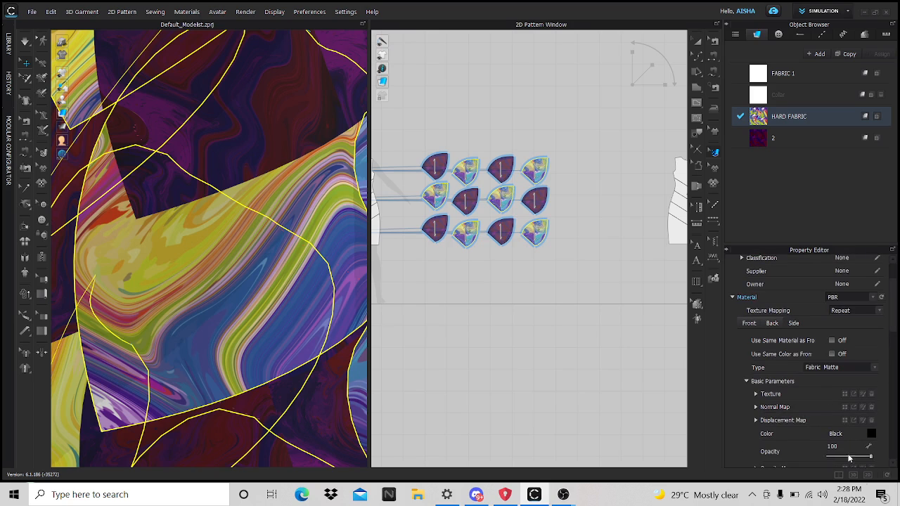
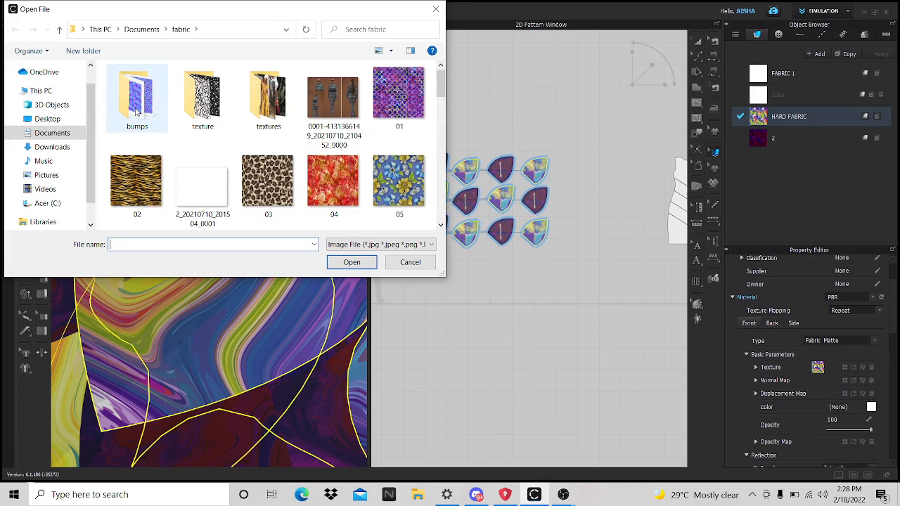
pyautogui.doubleClick(137, 111)
pyautogui.scroll(-5, 211, 182)
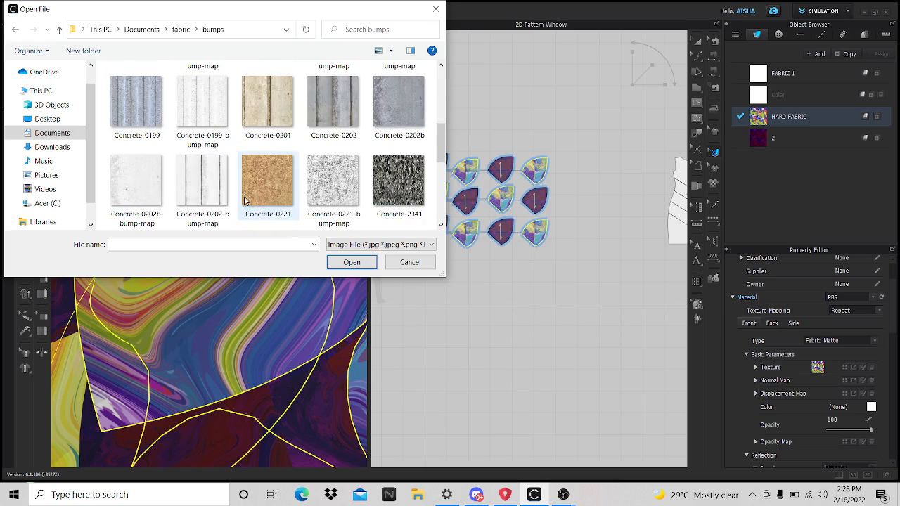
pyautogui.scroll(-1, 245, 201)
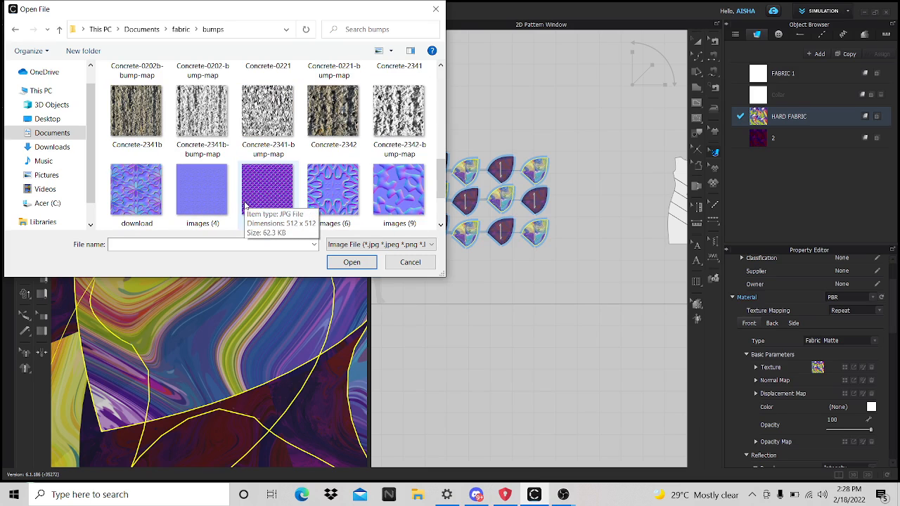
pyautogui.scroll(-1, 302, 190)
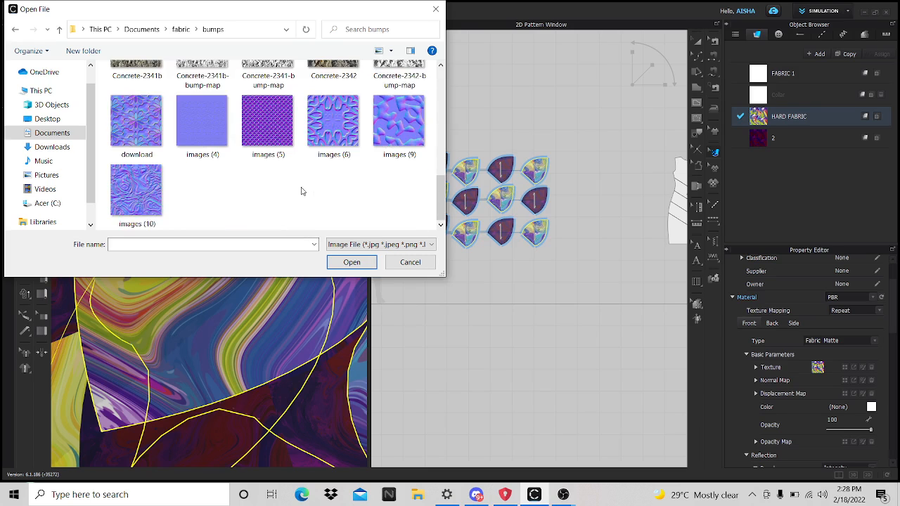
pyautogui.scroll(5, 299, 187)
pyautogui.scroll(-5, 295, 185)
pyautogui.scroll(4, 338, 182)
pyautogui.scroll(-3, 221, 184)
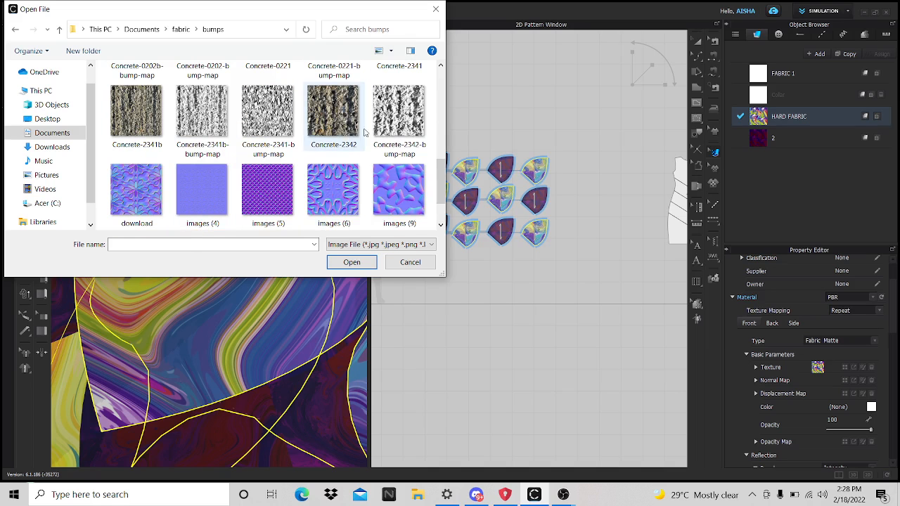
pyautogui.click(398, 112)
pyautogui.click(351, 261)
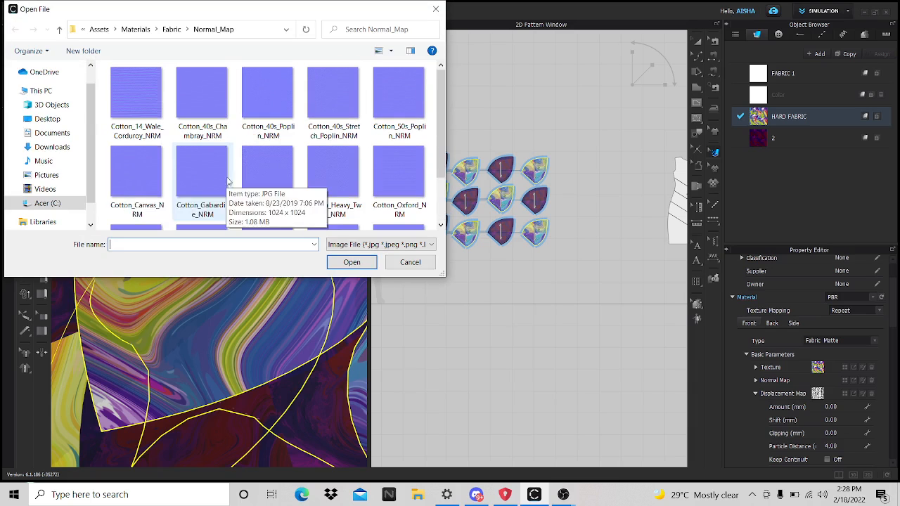
# Step: Choose the images (6) file from the Documents/fabric/bumps folder as the front normal map of HARD FABRIC
pyautogui.click(50, 133)
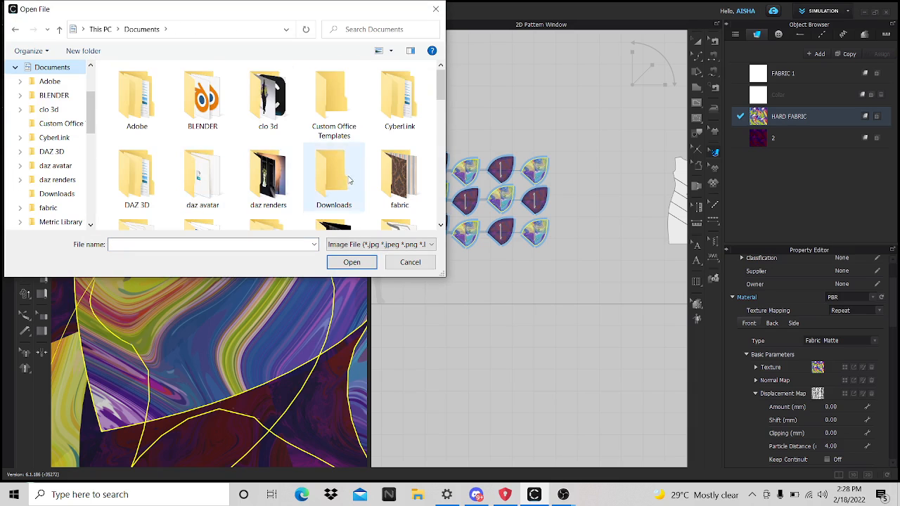
pyautogui.scroll(-2, 331, 175)
pyautogui.scroll(1, 366, 189)
pyautogui.doubleClick(388, 122)
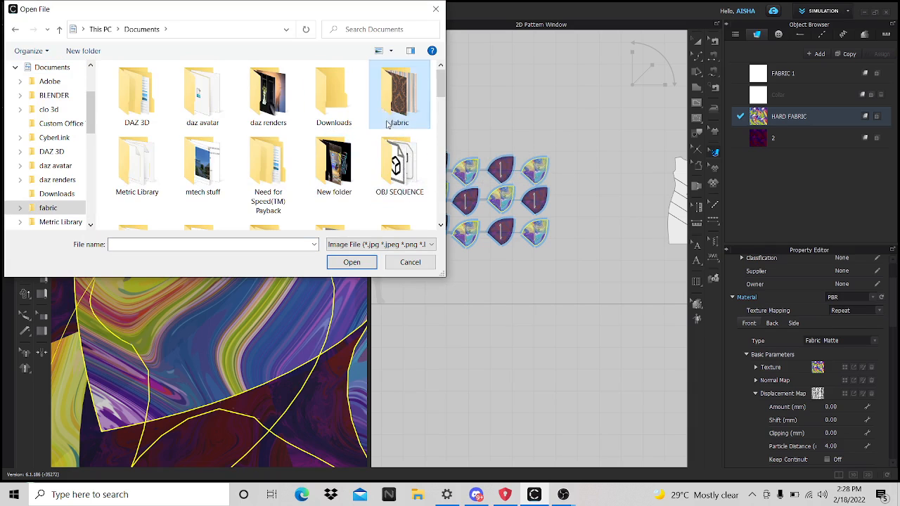
pyautogui.scroll(-5, 340, 171)
pyautogui.scroll(-4, 340, 171)
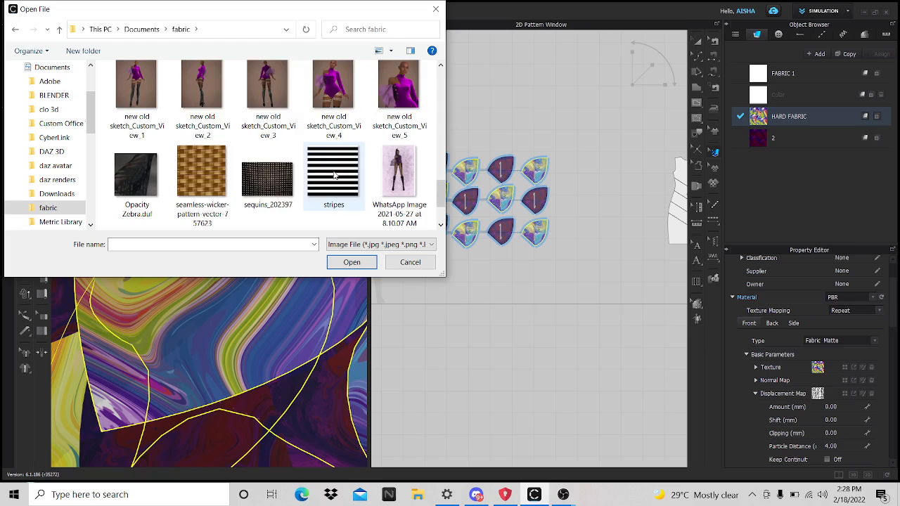
pyautogui.scroll(5, 189, 165)
pyautogui.scroll(3, 189, 164)
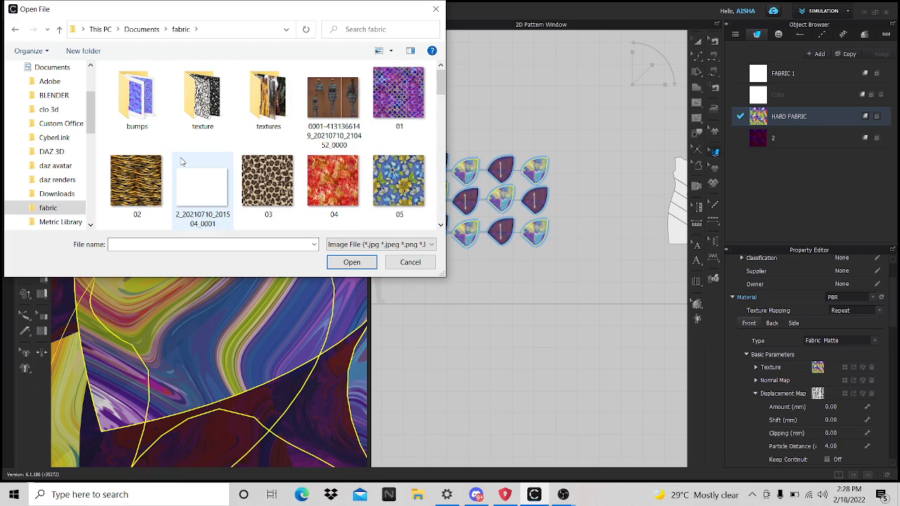
pyautogui.doubleClick(143, 116)
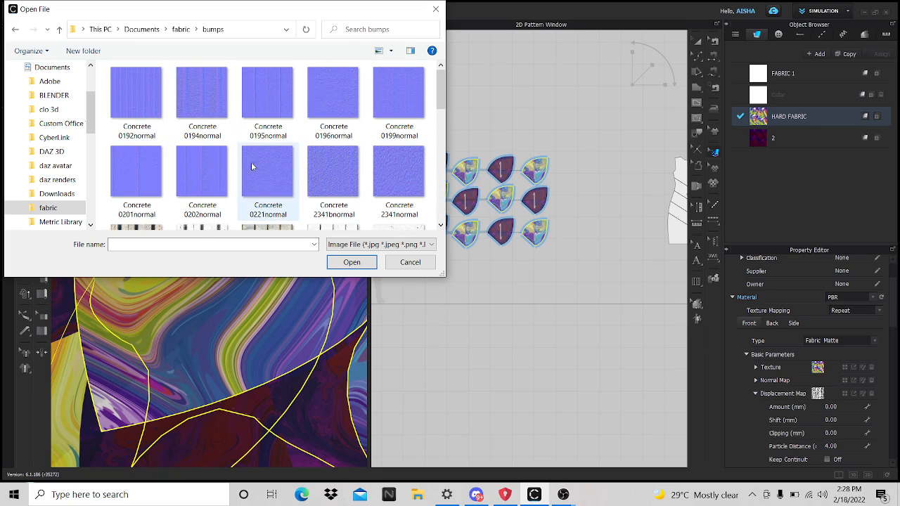
pyautogui.scroll(-2, 246, 157)
pyautogui.scroll(-5, 246, 157)
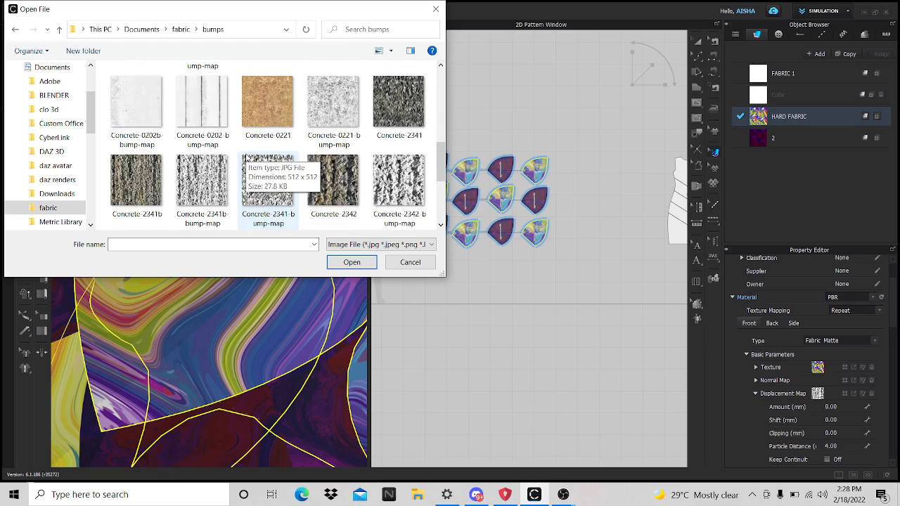
pyautogui.scroll(1, 246, 158)
pyautogui.scroll(-1, 246, 158)
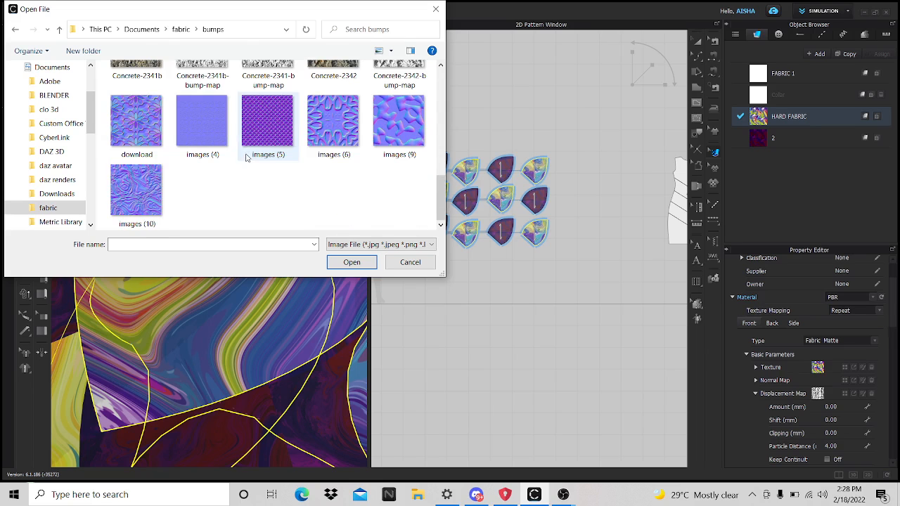
pyautogui.click(344, 135)
pyautogui.click(346, 264)
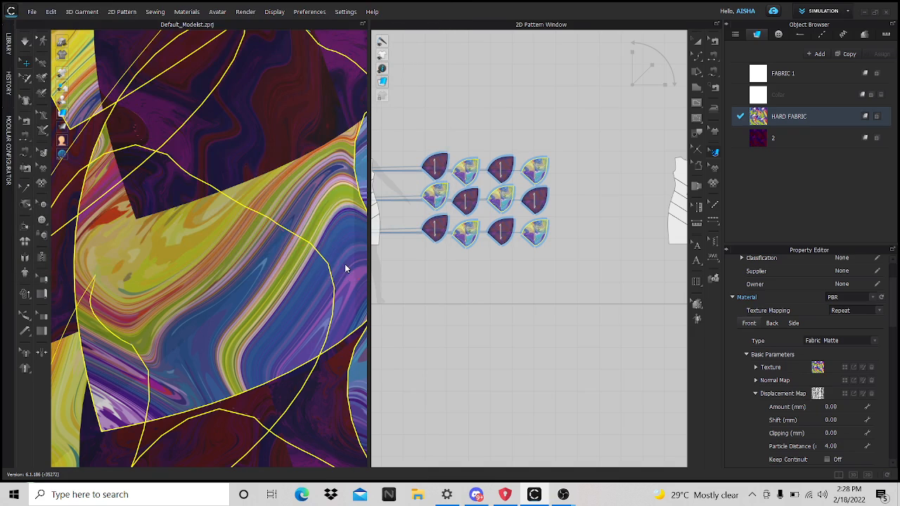
# Step: Inspect the petal relief closely and try Concrete-2342-bump-map from the bumps folder as the front normal map of HARD FABRIC
pyautogui.scroll(2, 260, 313)
pyautogui.scroll(5, 271, 315)
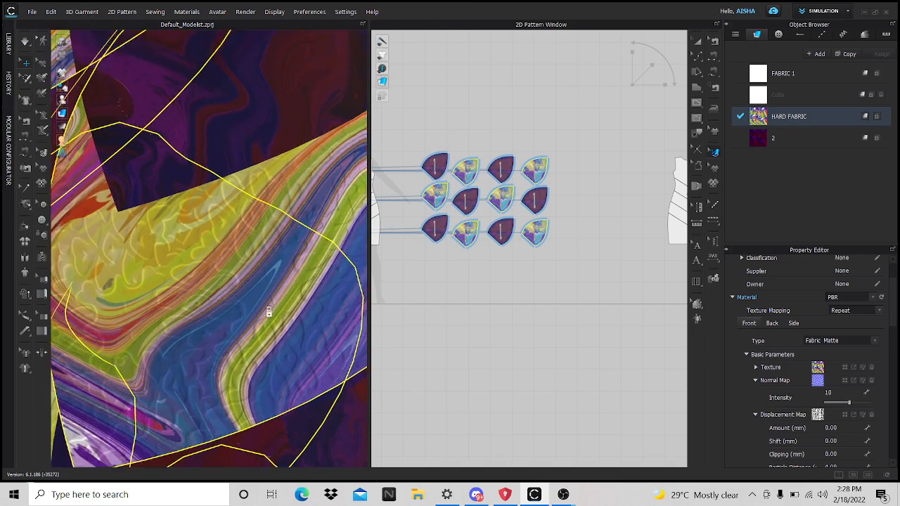
pyautogui.moveTo(257, 279); pyautogui.dragTo(492, 222, button='middle')
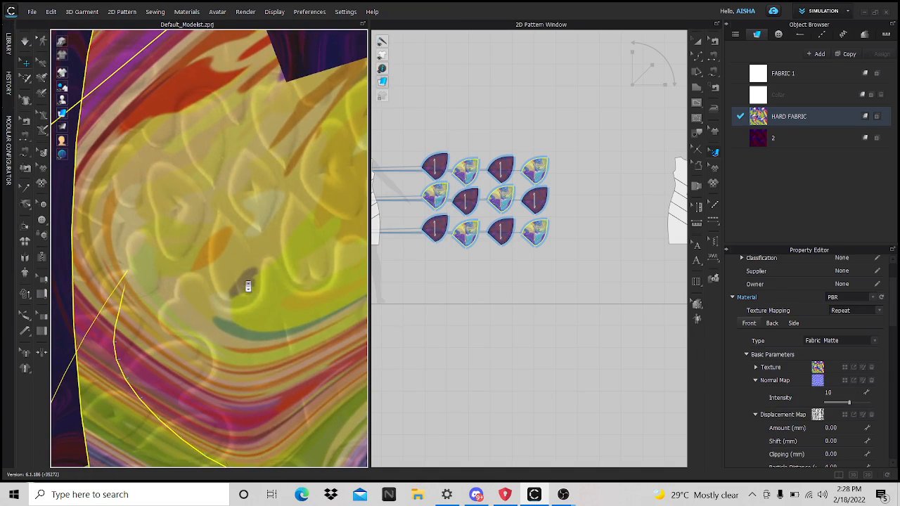
pyautogui.scroll(-3, 247, 286)
pyautogui.scroll(3, 248, 287)
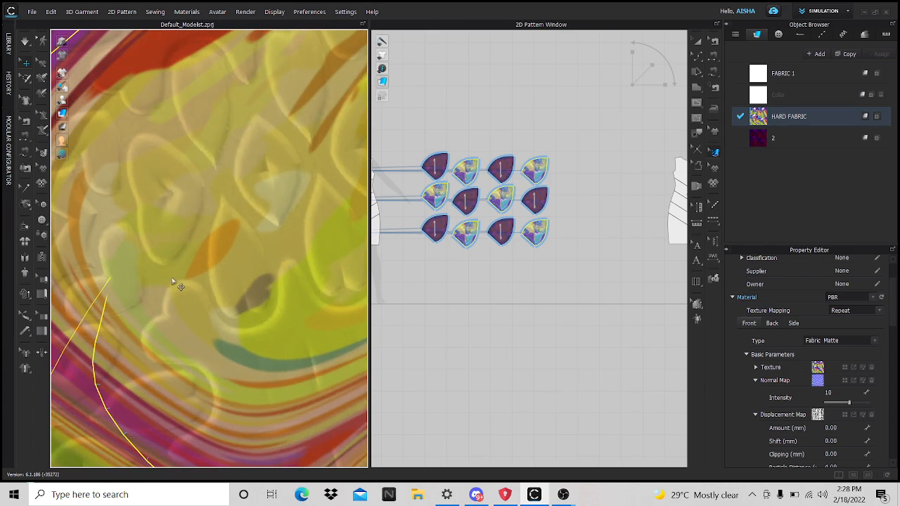
pyautogui.scroll(-2, 179, 284)
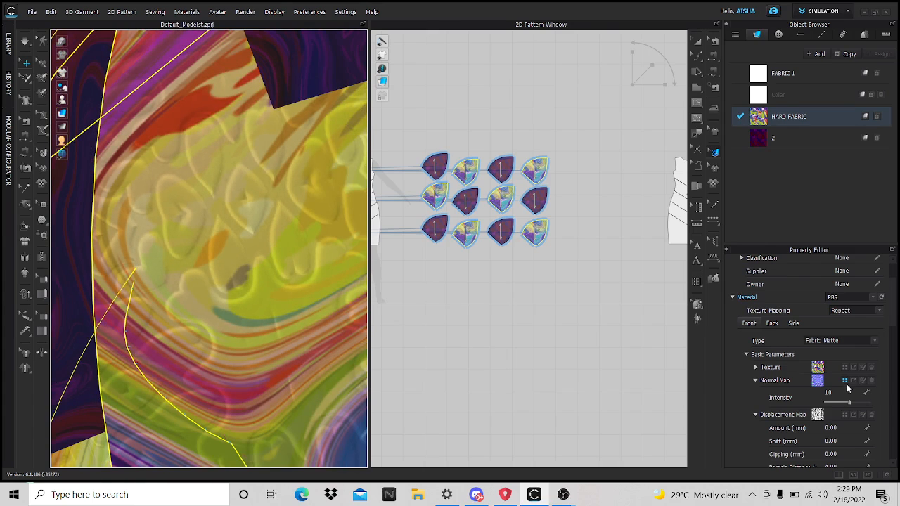
pyautogui.scroll(4, 200, 240)
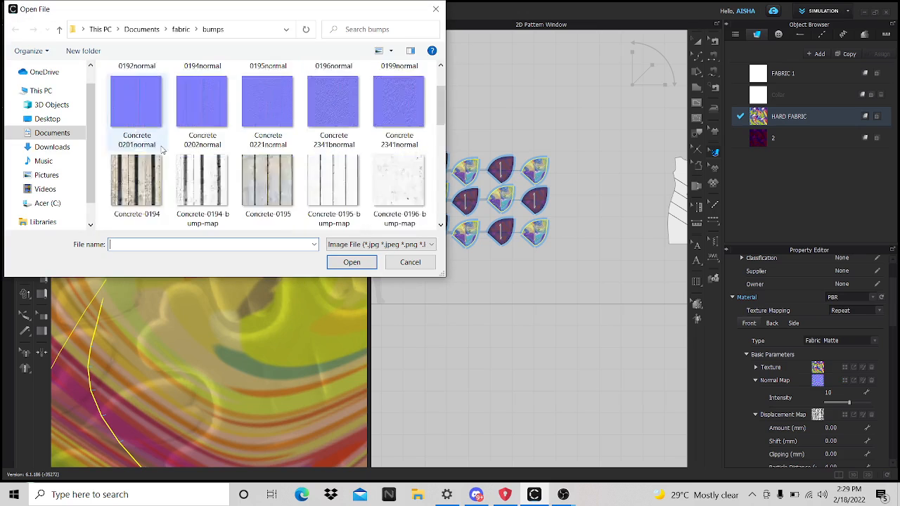
pyautogui.scroll(-10, 161, 159)
pyautogui.scroll(2, 161, 159)
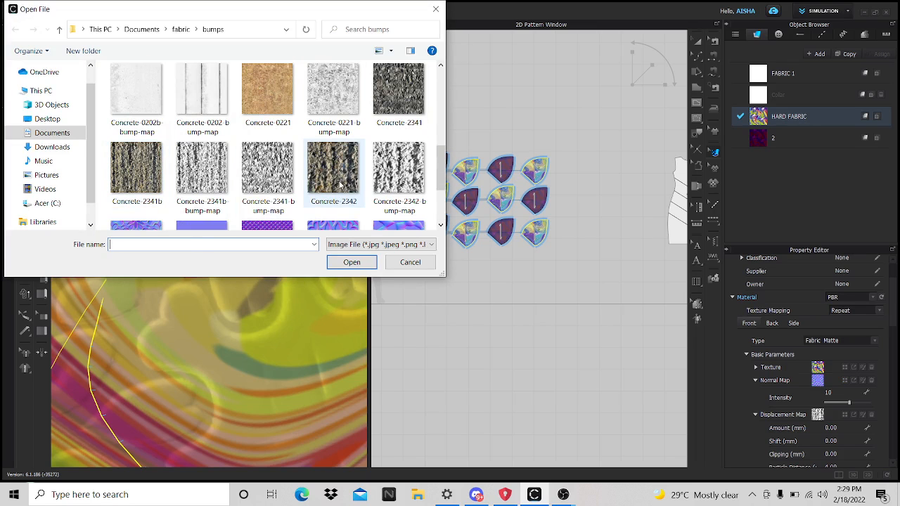
pyautogui.click(397, 179)
pyautogui.click(352, 262)
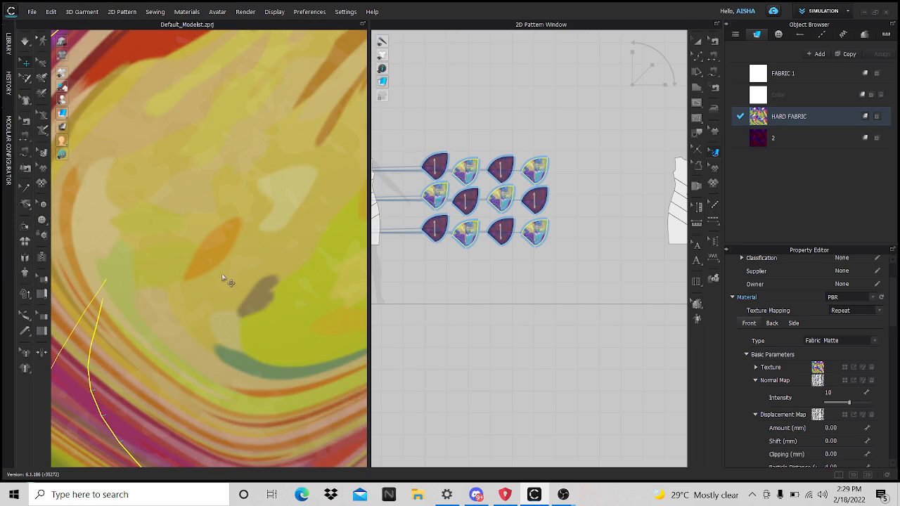
# Step: Try the Concrete 2341normal image as the front normal map of HARD FABRIC and inspect its relief on the petals
pyautogui.click(845, 381)
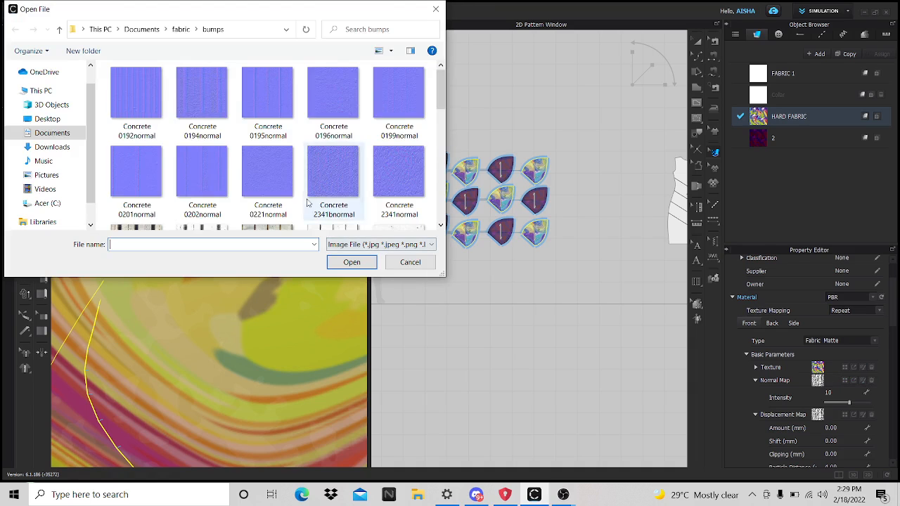
pyautogui.click(399, 176)
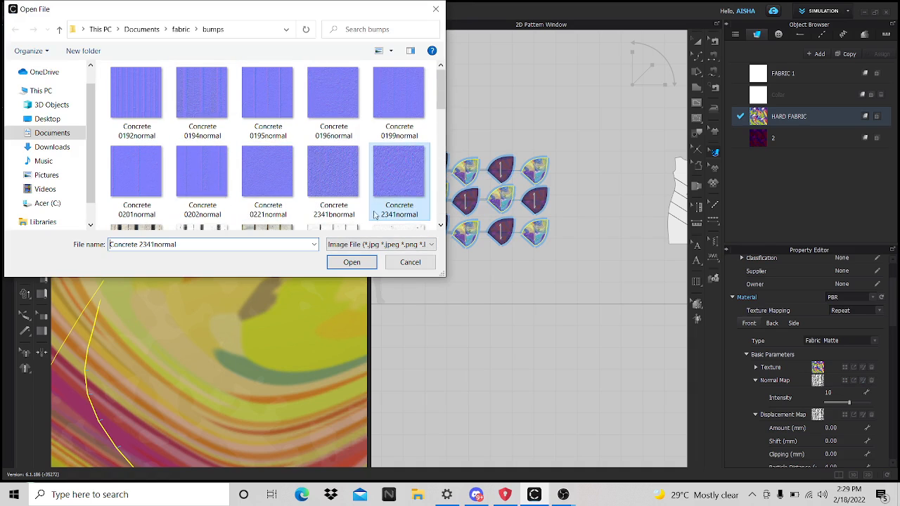
pyautogui.click(354, 262)
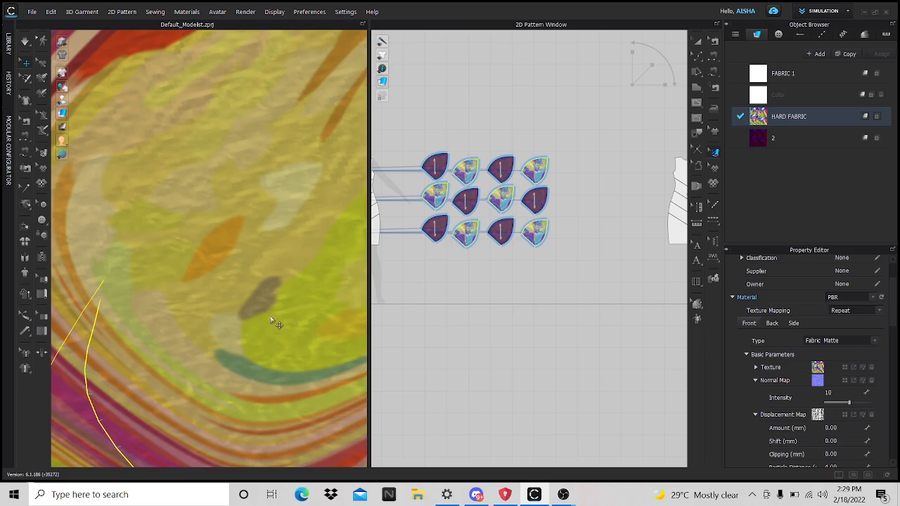
pyautogui.scroll(-4, 274, 320)
pyautogui.scroll(6, 281, 321)
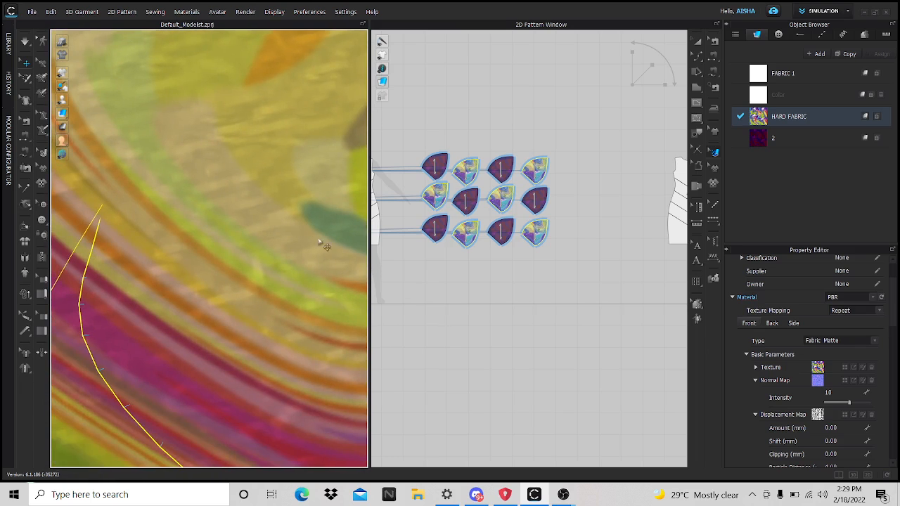
pyautogui.scroll(-3, 291, 260)
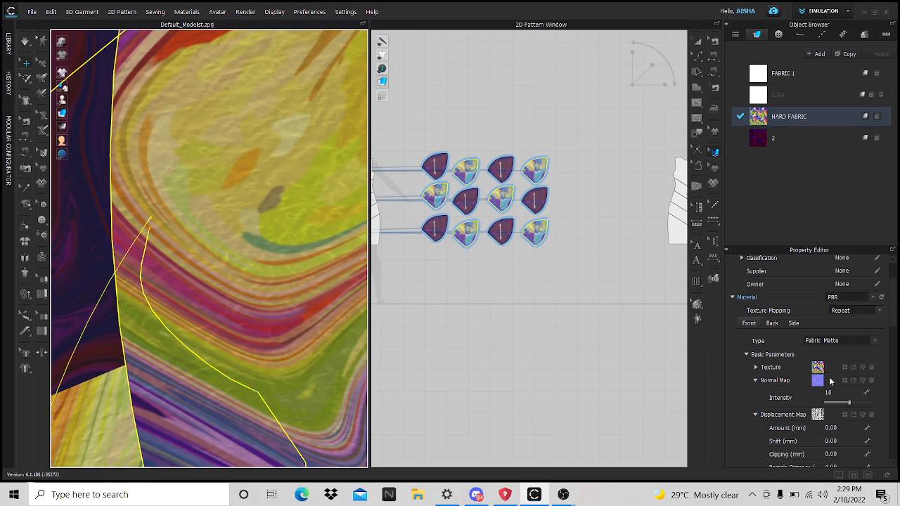
# Step: Apply the image named download from the bumps folder as the front normal map of HARD FABRIC
pyautogui.click(845, 381)
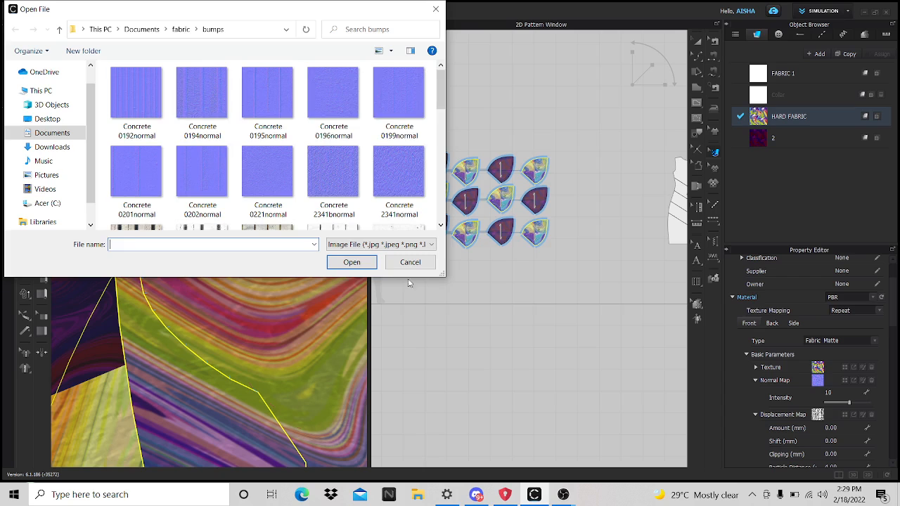
pyautogui.scroll(-10, 223, 156)
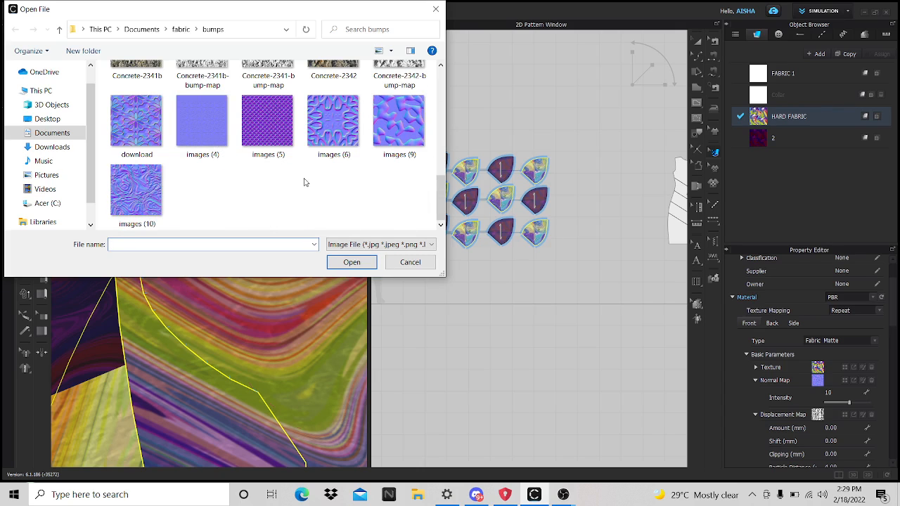
pyautogui.click(136, 125)
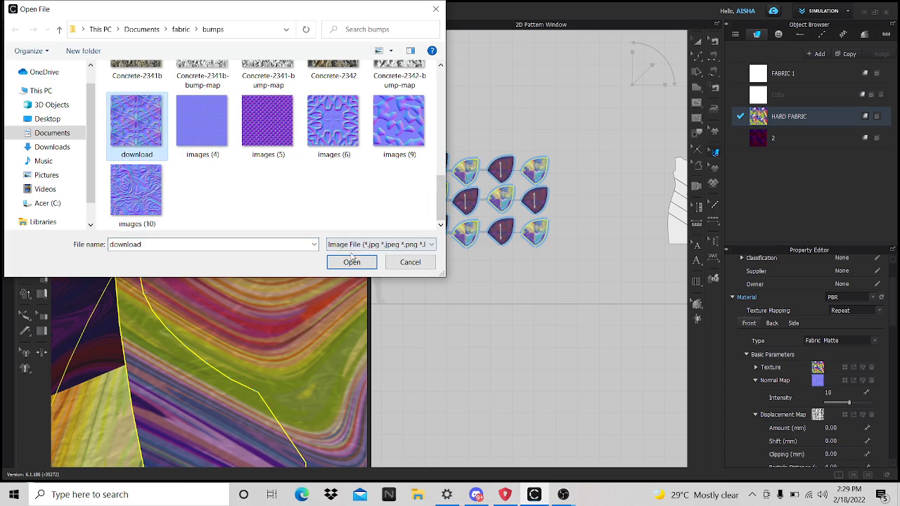
pyautogui.click(351, 261)
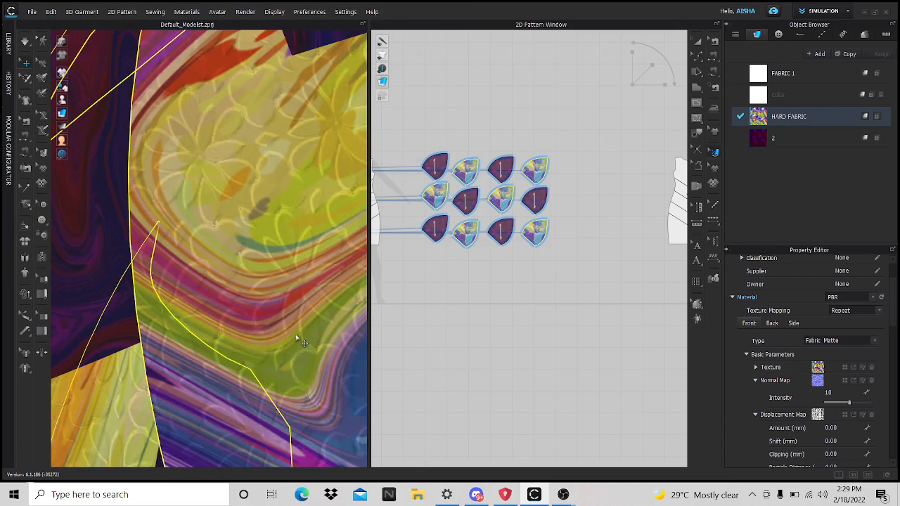
# Step: Clear the selection and examine the petals' surface relief both up close and across the whole dress
pyautogui.scroll(5, 233, 308)
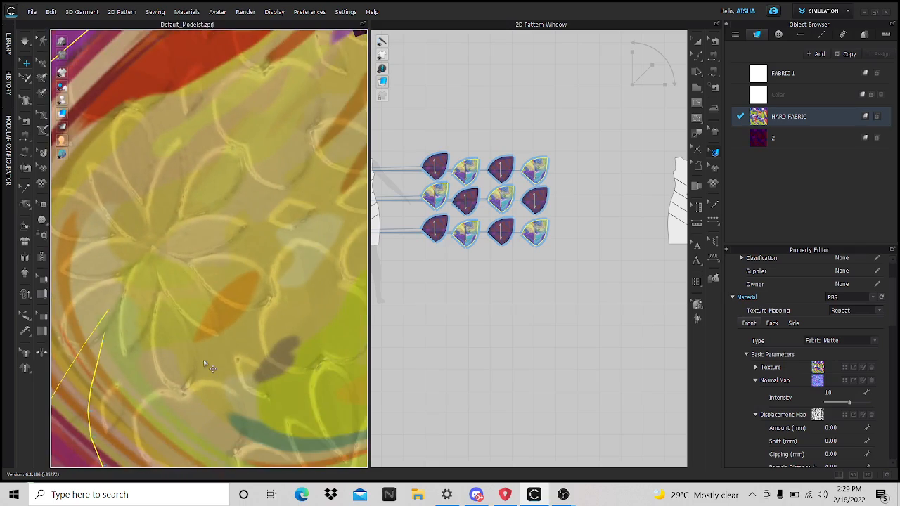
pyautogui.scroll(-10, 209, 365)
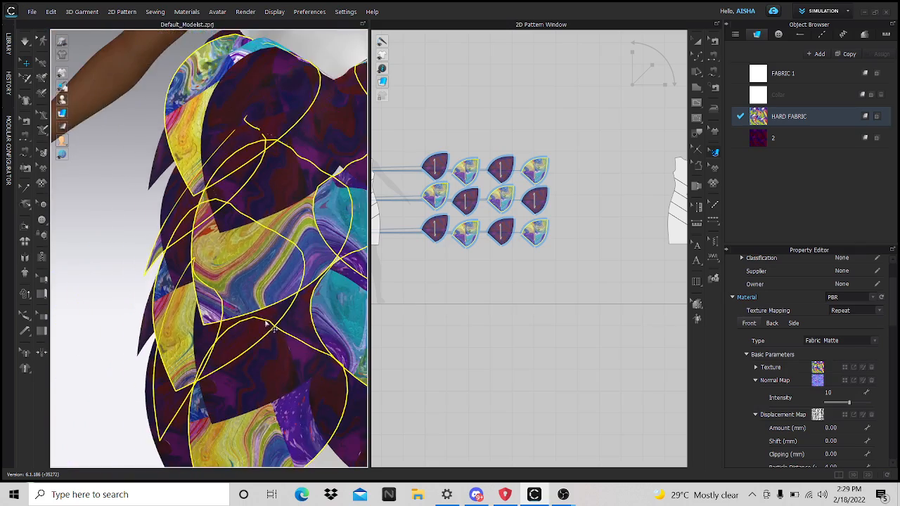
pyautogui.scroll(-3, 274, 330)
pyautogui.scroll(10, 310, 327)
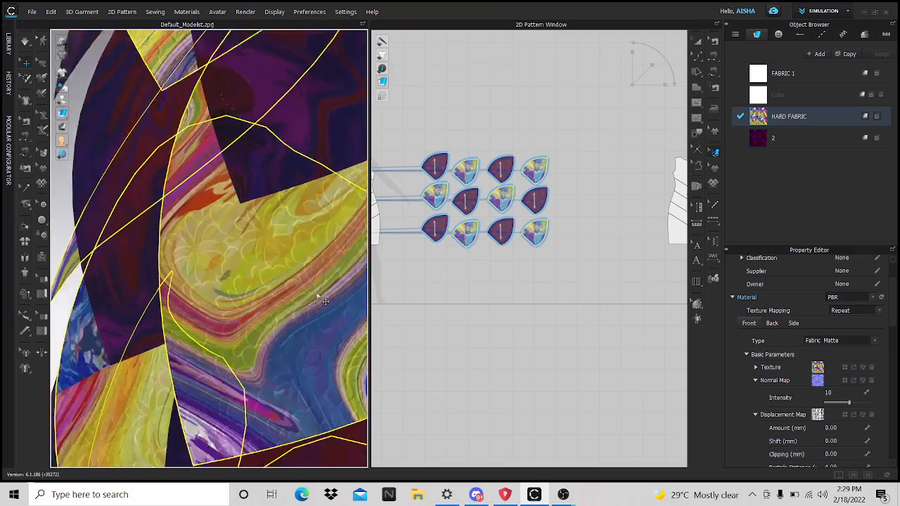
pyautogui.scroll(5, 320, 303)
pyautogui.scroll(-5, 185, 311)
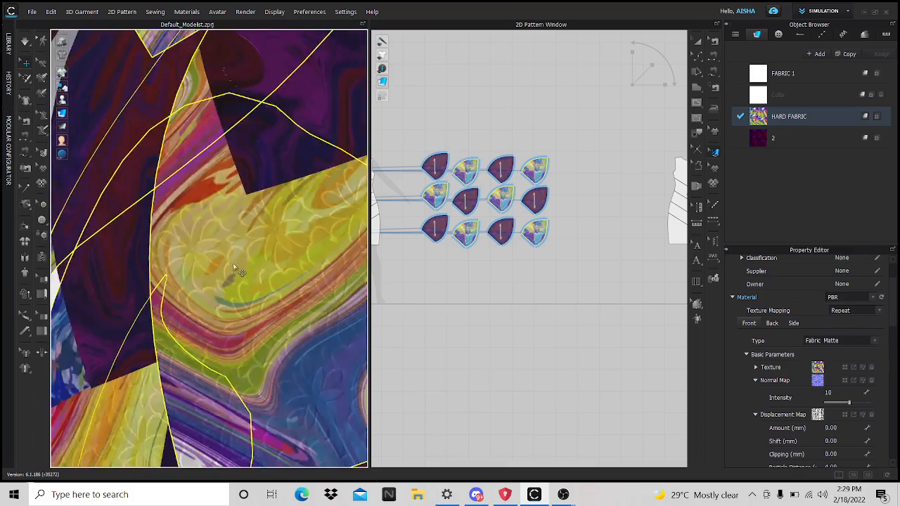
pyautogui.scroll(-10, 236, 269)
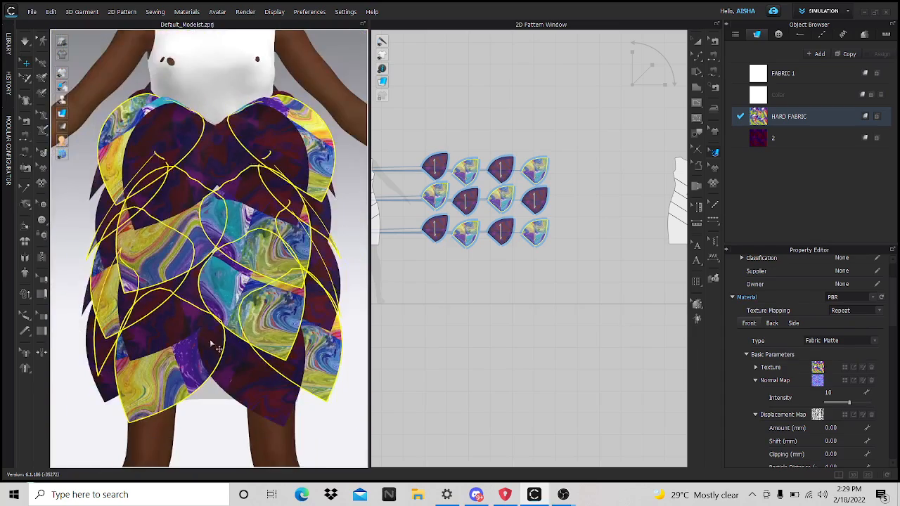
pyautogui.scroll(-3, 218, 347)
pyautogui.click(310, 418)
pyautogui.scroll(4, 222, 290)
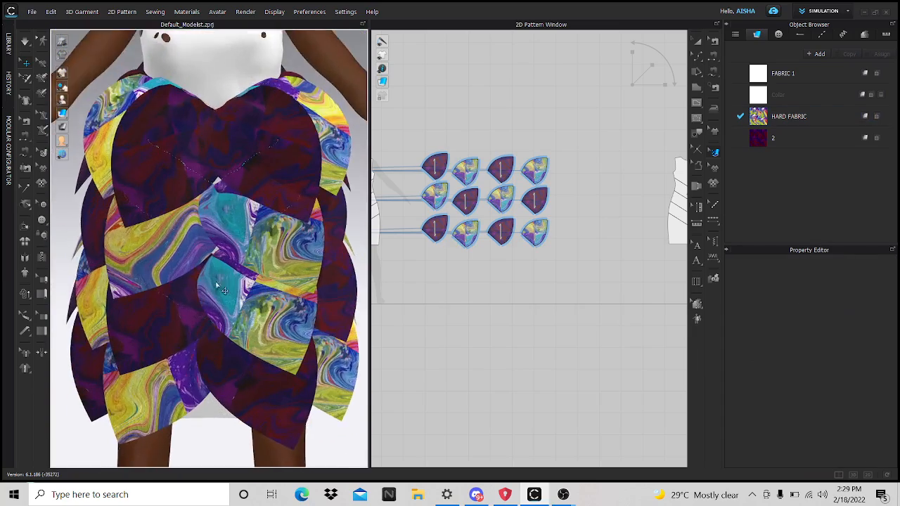
pyautogui.scroll(8, 189, 255)
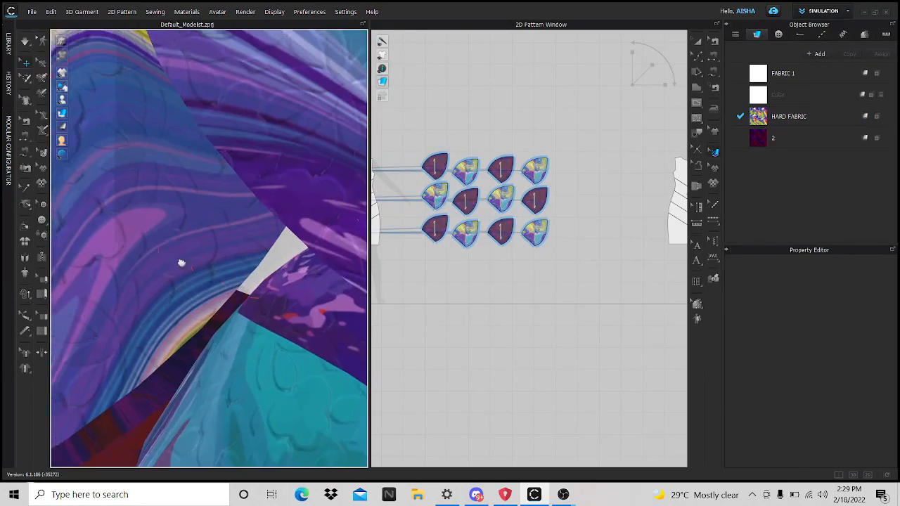
pyautogui.scroll(-5, 243, 328)
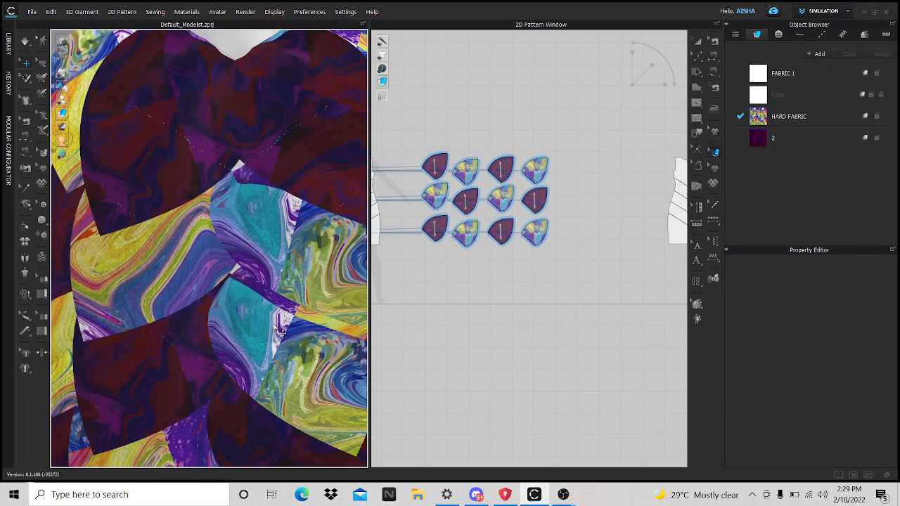
# Step: Run the garment simulation briefly on the petal dress and stop it
pyautogui.scroll(-6, 315, 302)
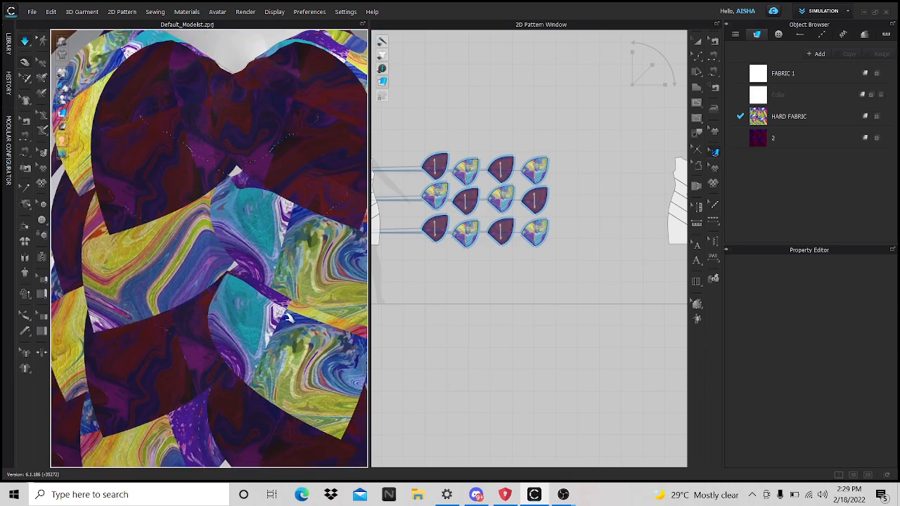
pyautogui.scroll(-2, 315, 304)
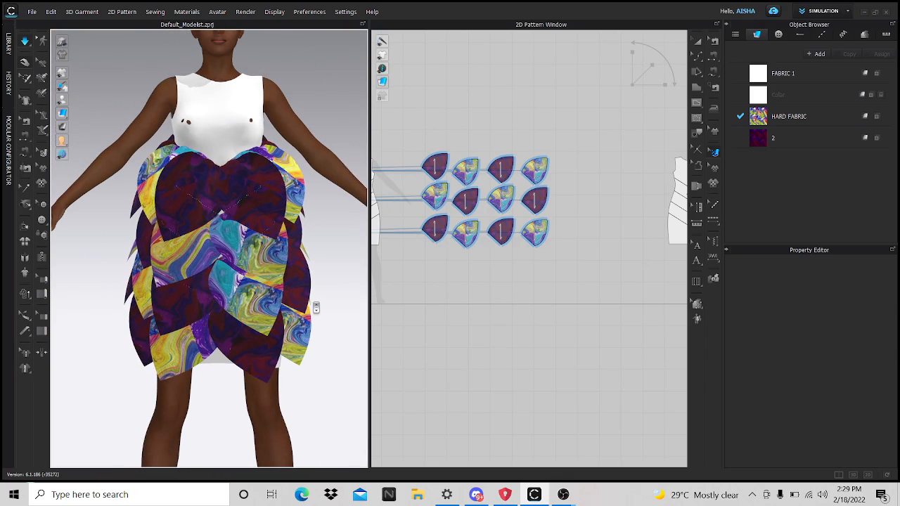
pyautogui.press('space')
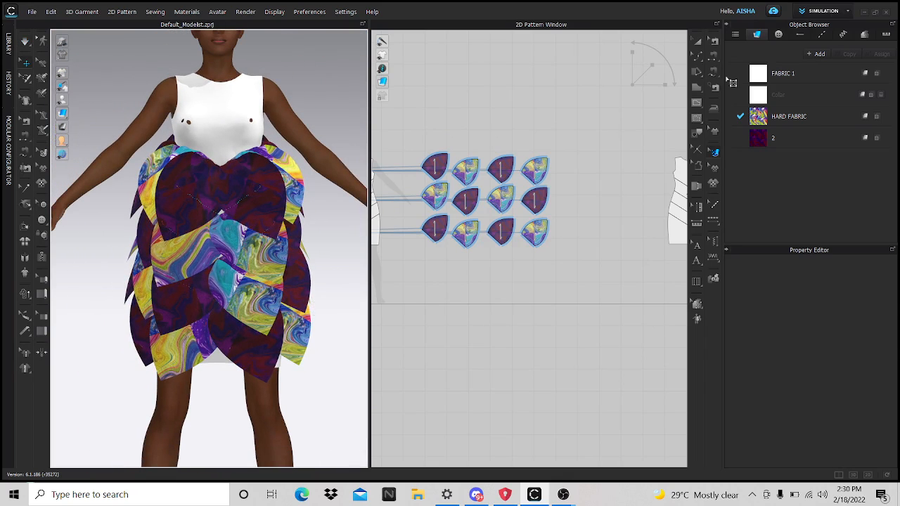
# Step: Browse the library fabrics and replace FABRIC 1 on the white base dress with Silk_Faille
pyautogui.click(803, 83)
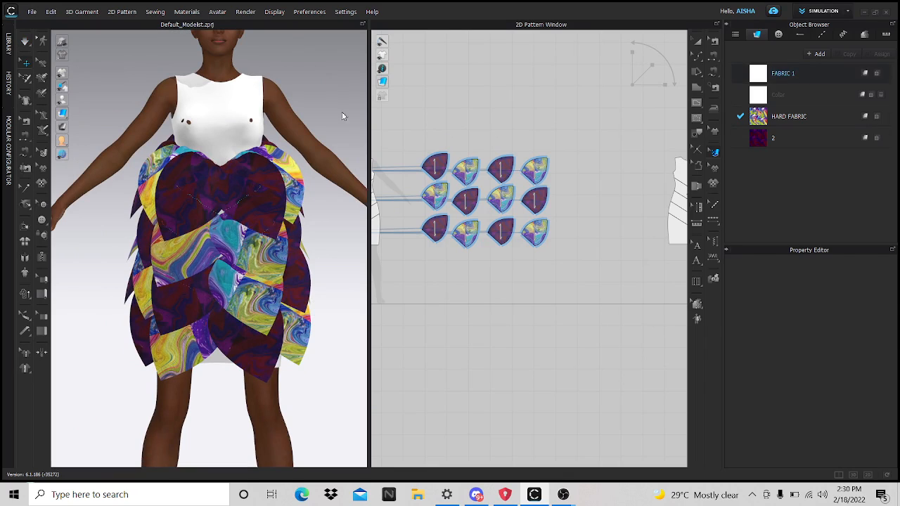
pyautogui.click(11, 45)
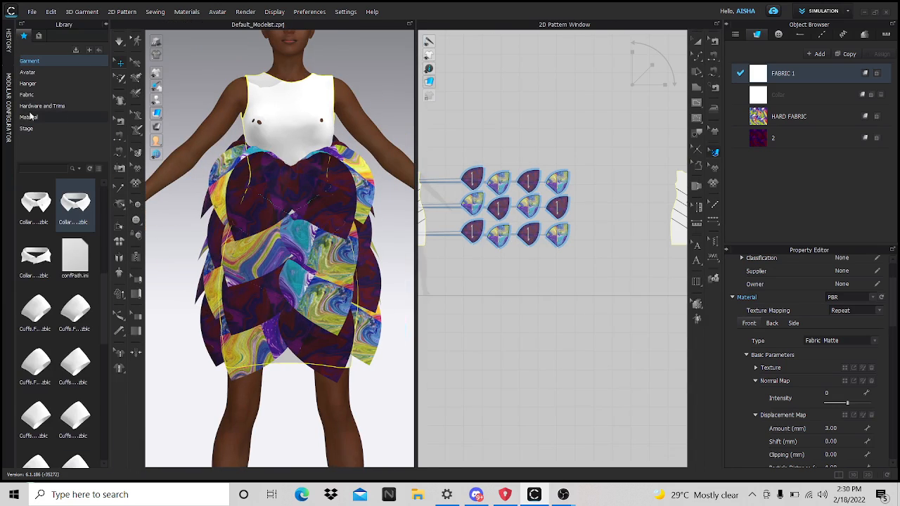
pyautogui.click(26, 95)
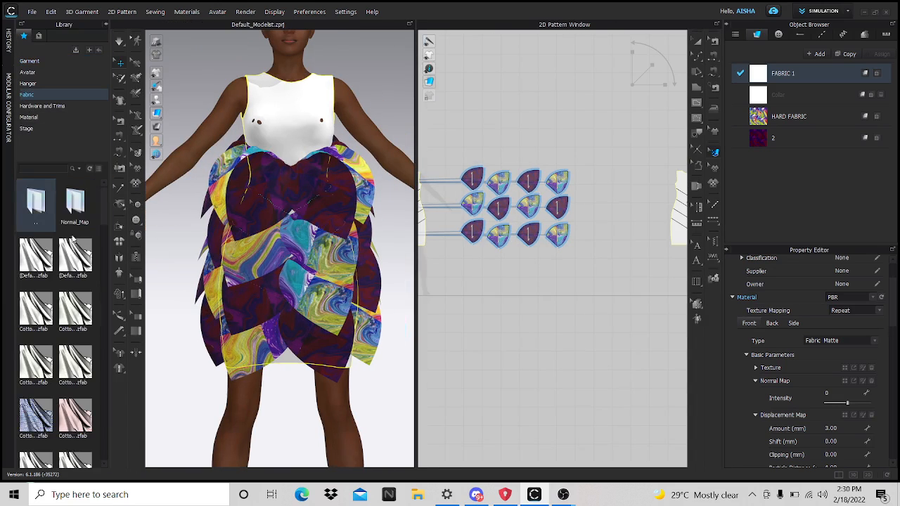
pyautogui.scroll(-3, 51, 342)
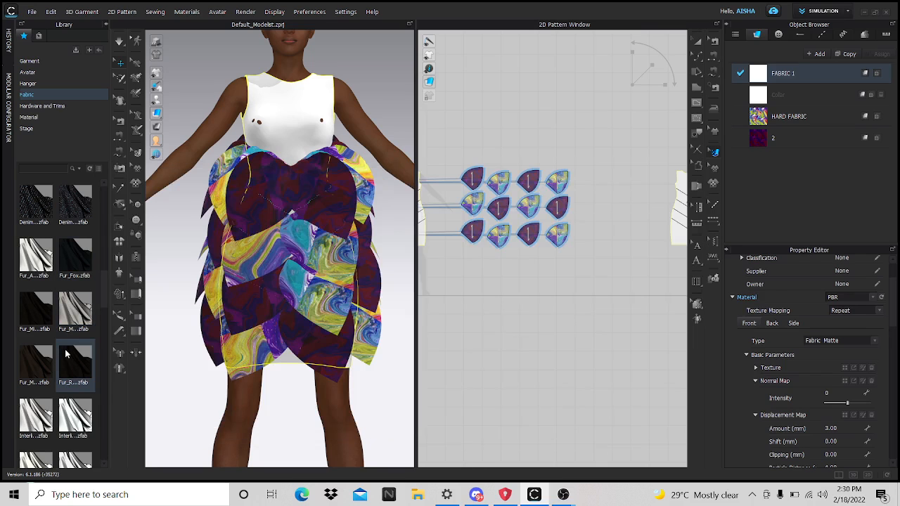
pyautogui.moveTo(65, 354)
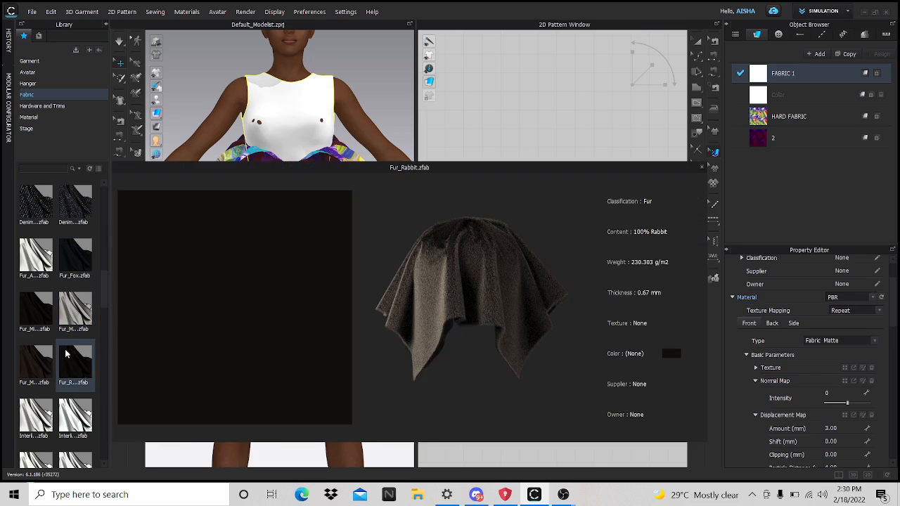
pyautogui.scroll(-8, 47, 394)
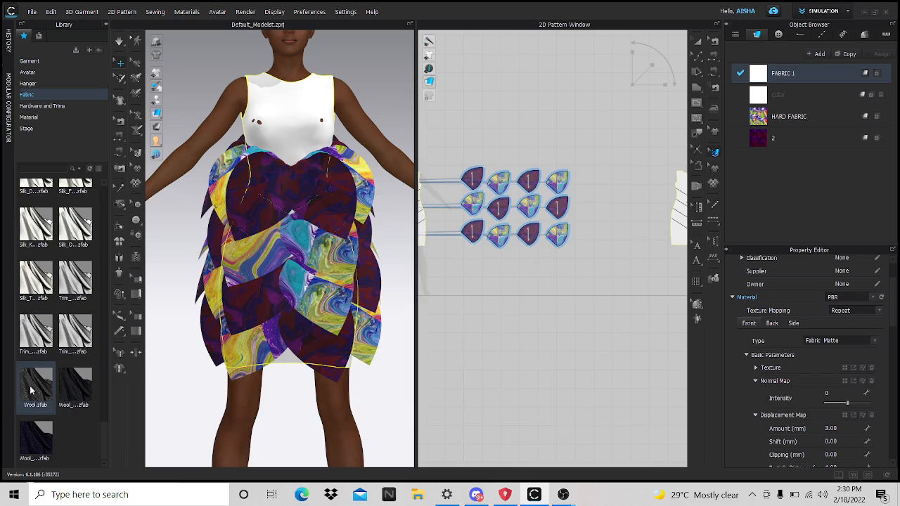
pyautogui.scroll(8, 30, 391)
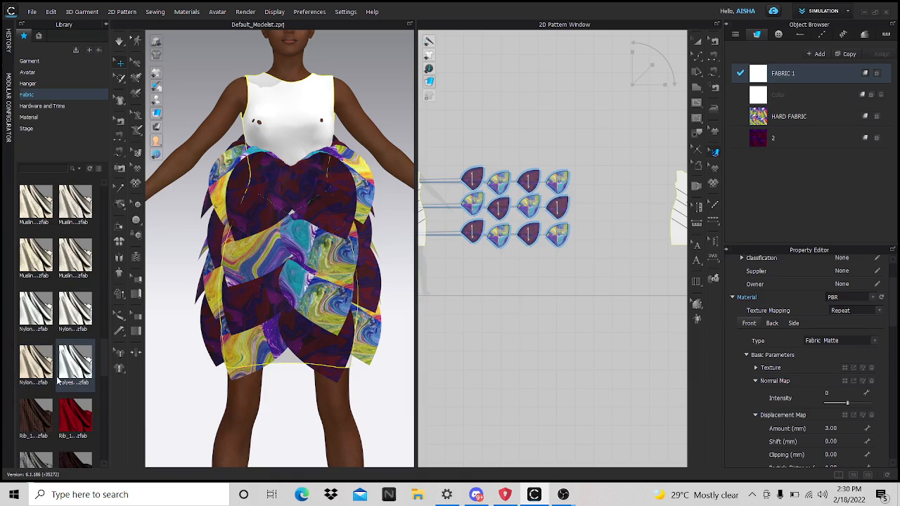
pyautogui.scroll(-3, 60, 406)
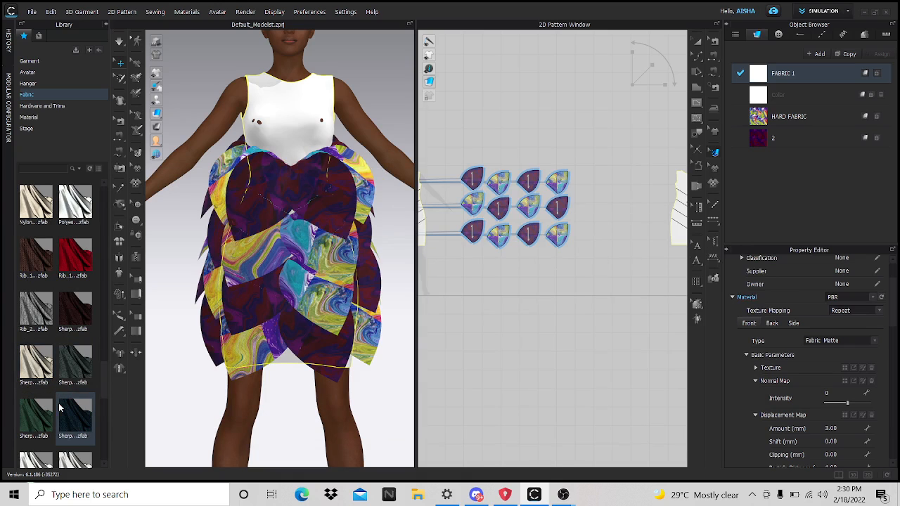
pyautogui.moveTo(35, 368)
pyautogui.scroll(-3, 81, 418)
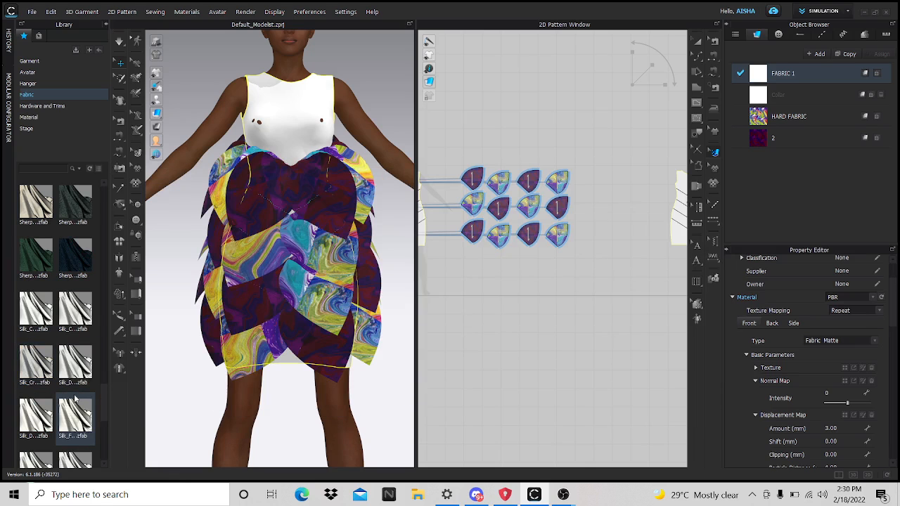
pyautogui.moveTo(76, 398)
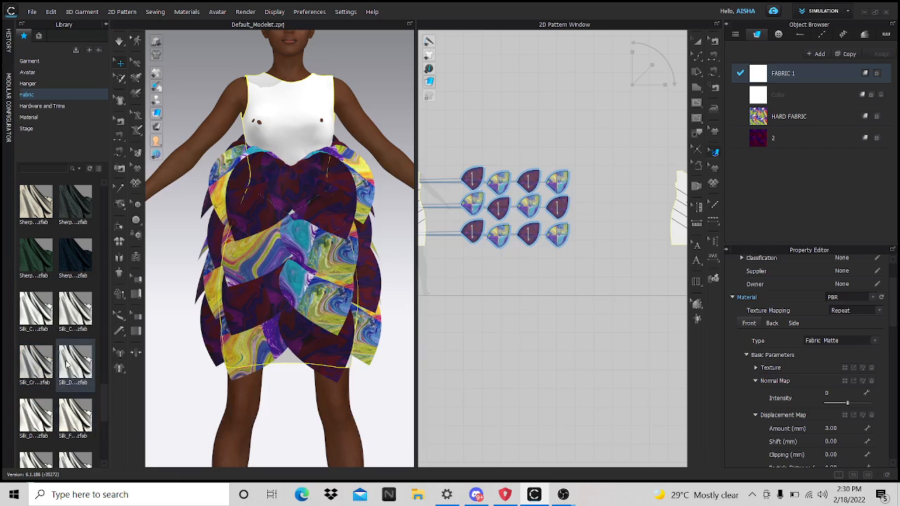
pyautogui.moveTo(776, 102); pyautogui.dragTo(784, 74)
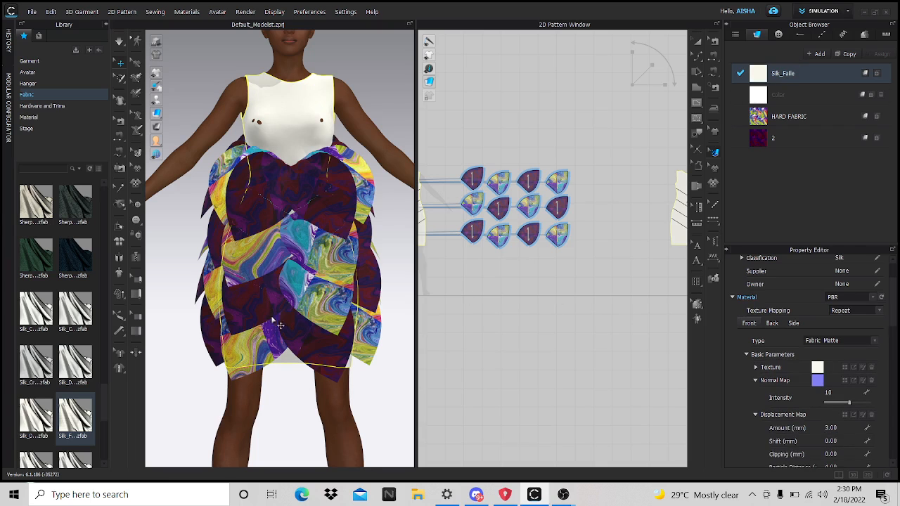
# Step: Set Silk_Faille's Stretch-Weft, Stretch-Warp and Shear physical properties to 32
pyautogui.scroll(5, 304, 233)
pyautogui.scroll(2, 304, 234)
pyautogui.moveTo(304, 233); pyautogui.dragTo(324, 389, button='middle')
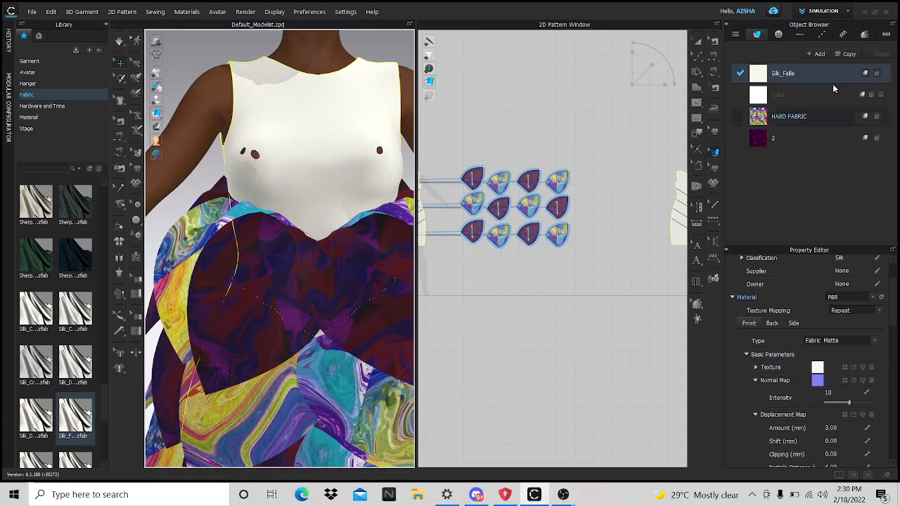
pyautogui.click(733, 298)
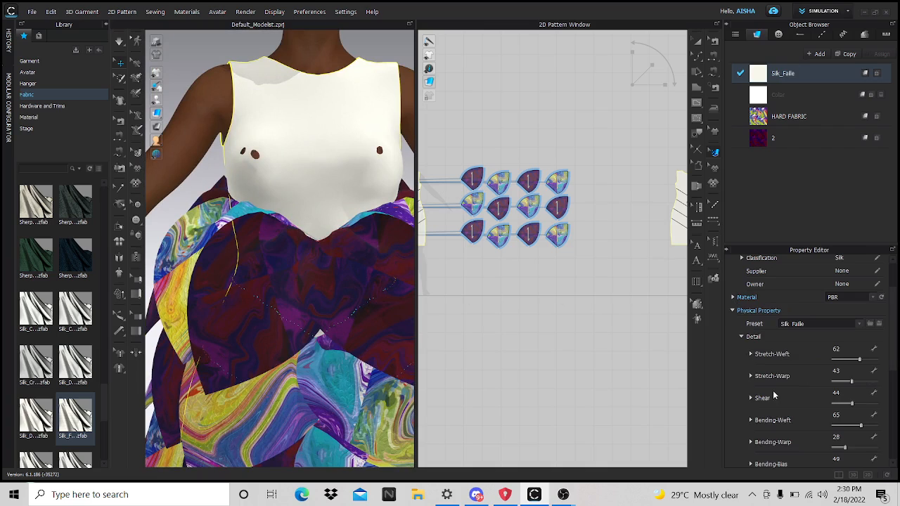
pyautogui.click(841, 349)
pyautogui.click(840, 371)
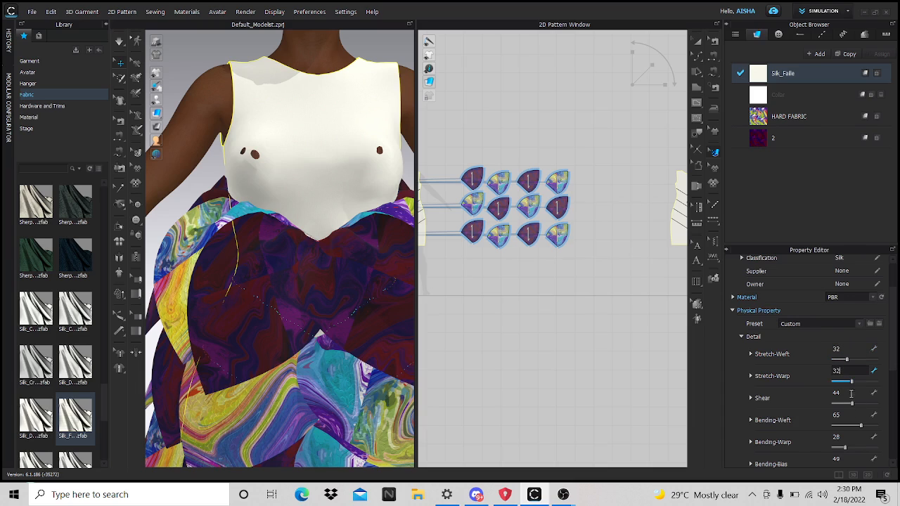
pyautogui.write('32')
pyautogui.click(849, 394)
# Step: Set the Bending-Weft, Bending-Warp and Bending-Bias of Silk_Faille to 90
pyautogui.click(842, 415)
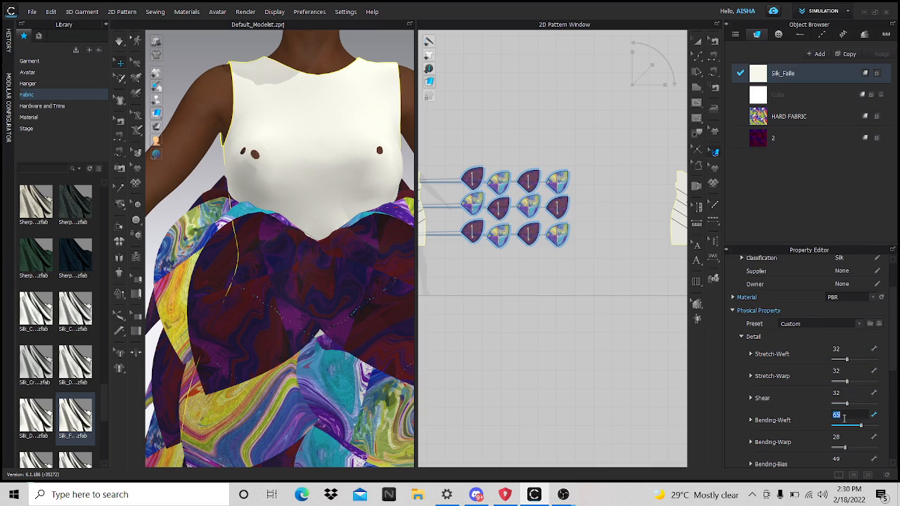
pyautogui.click(839, 437)
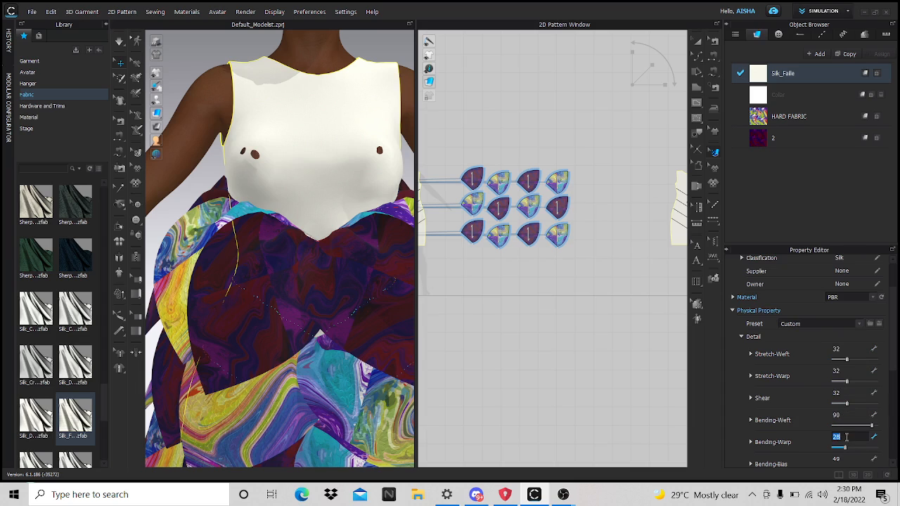
pyautogui.write('0')
pyautogui.click(842, 458)
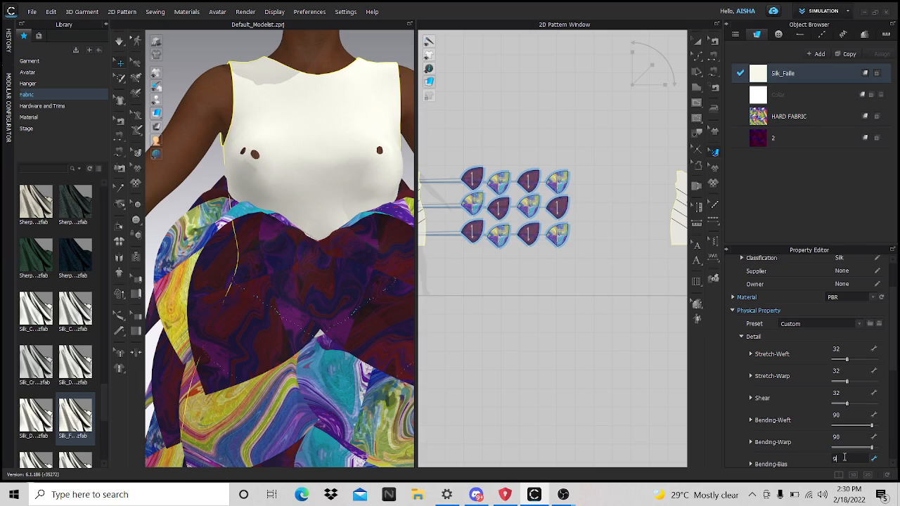
pyautogui.press('Return')
# Step: Set Silk_Faille's Buckling Ratio to 1 for weft, warp and bias
pyautogui.scroll(-1, 813, 446)
pyautogui.click(840, 454)
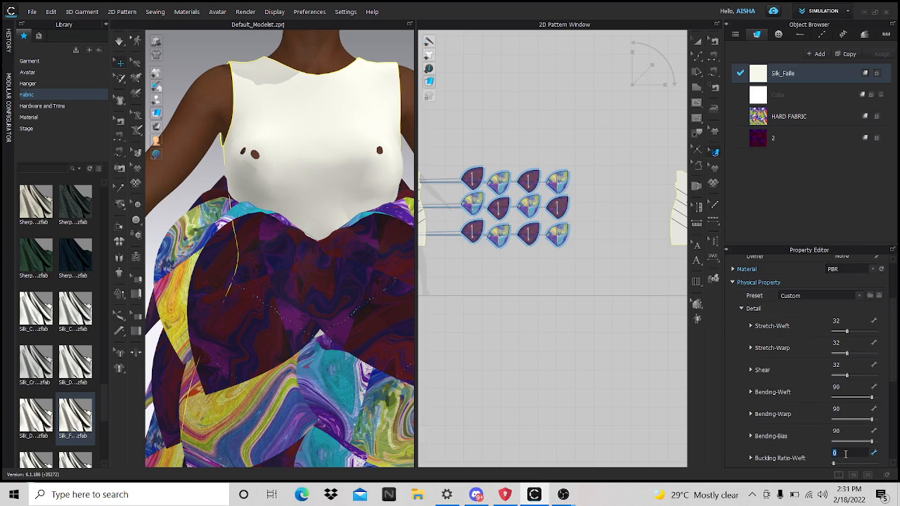
pyautogui.write('1')
pyautogui.press('Return')
pyautogui.scroll(-2, 816, 448)
pyautogui.click(845, 421)
pyautogui.write('1')
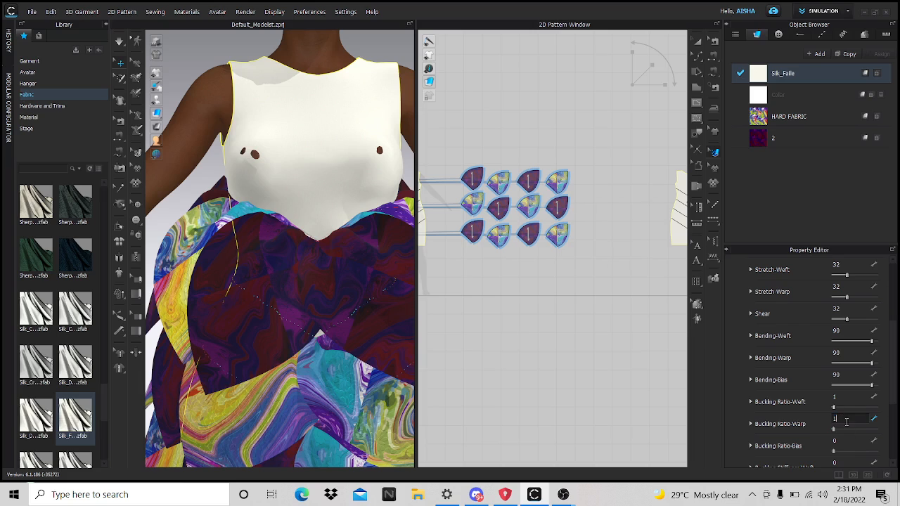
pyautogui.click(844, 442)
pyautogui.write('1')
pyautogui.press('Return')
# Step: Set Silk_Faille's Buckling Stiffness to 99 for weft, warp and bias, and clear the selection
pyautogui.scroll(-2, 843, 432)
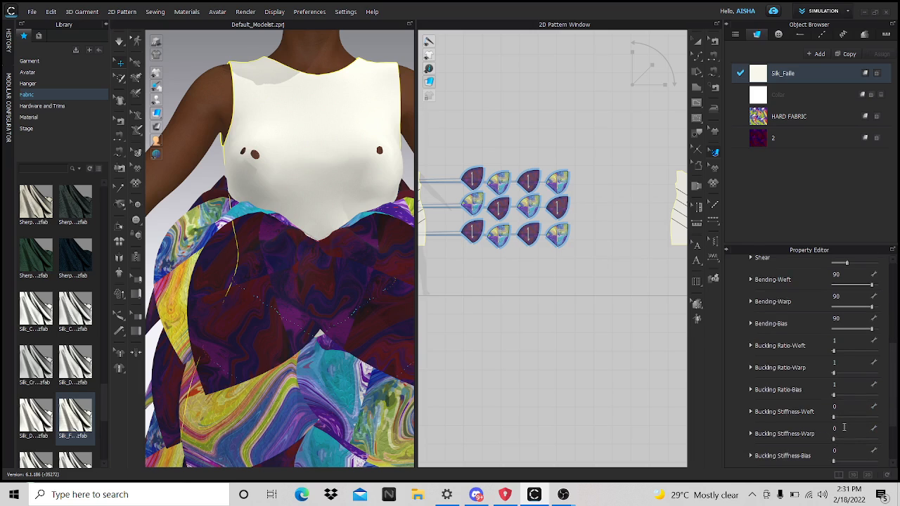
pyautogui.click(841, 406)
pyautogui.write('99')
pyautogui.click(842, 430)
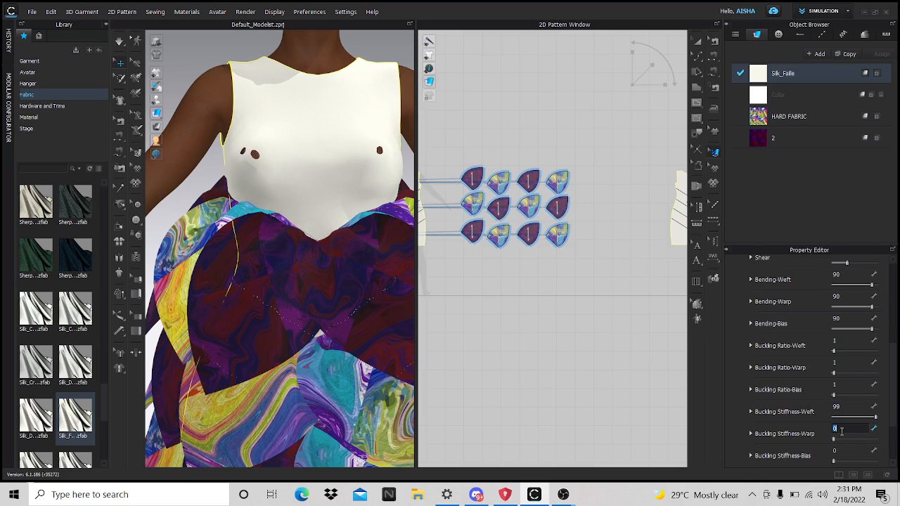
pyautogui.click(837, 451)
pyautogui.write('99')
pyautogui.press('Return')
pyautogui.scroll(-2, 819, 446)
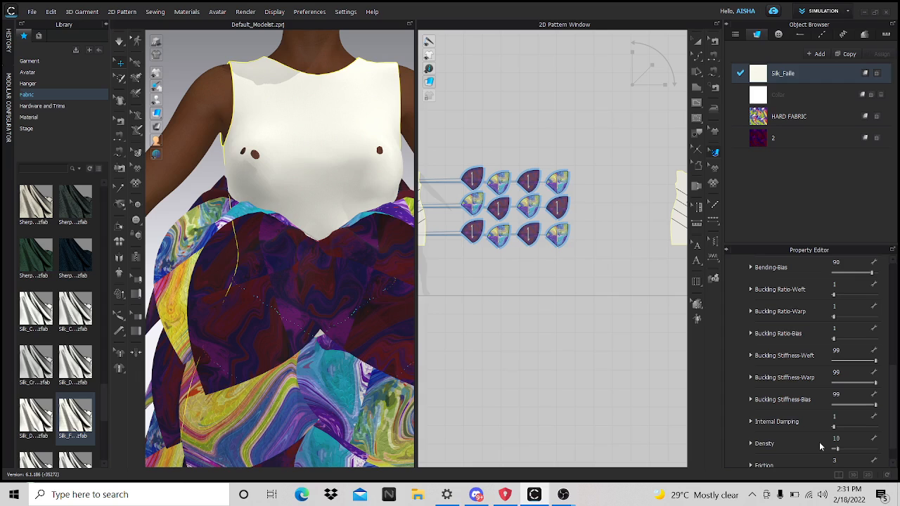
pyautogui.click(598, 364)
pyautogui.scroll(-5, 284, 226)
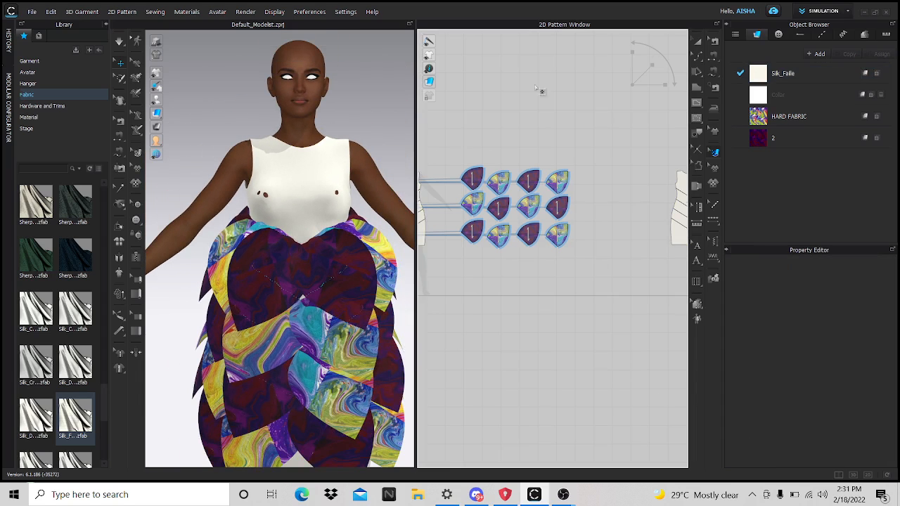
# Step: Reselect Silk_Faille and open the colour chooser for its front material
pyautogui.click(785, 74)
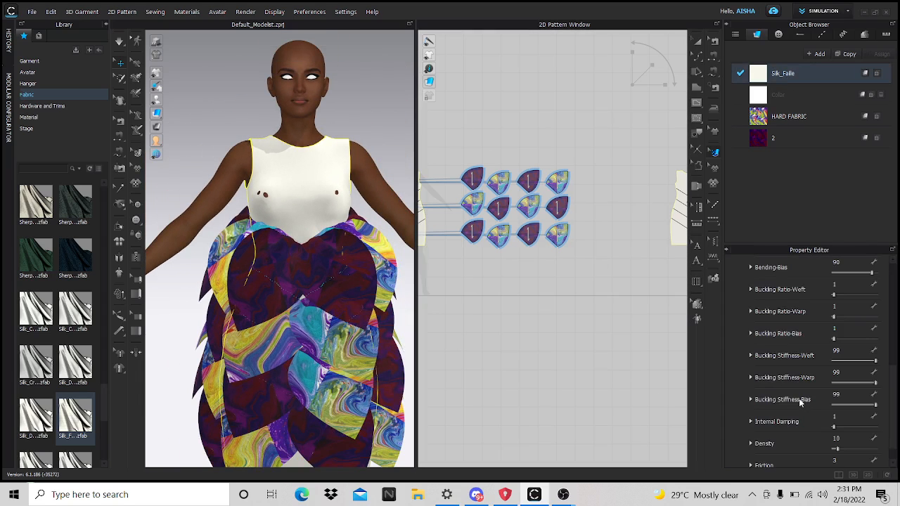
pyautogui.scroll(10, 808, 404)
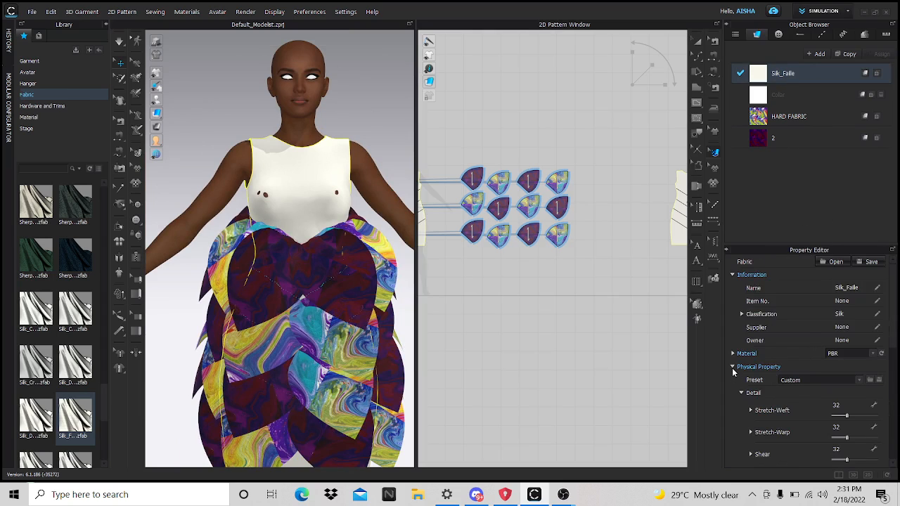
pyautogui.click(742, 393)
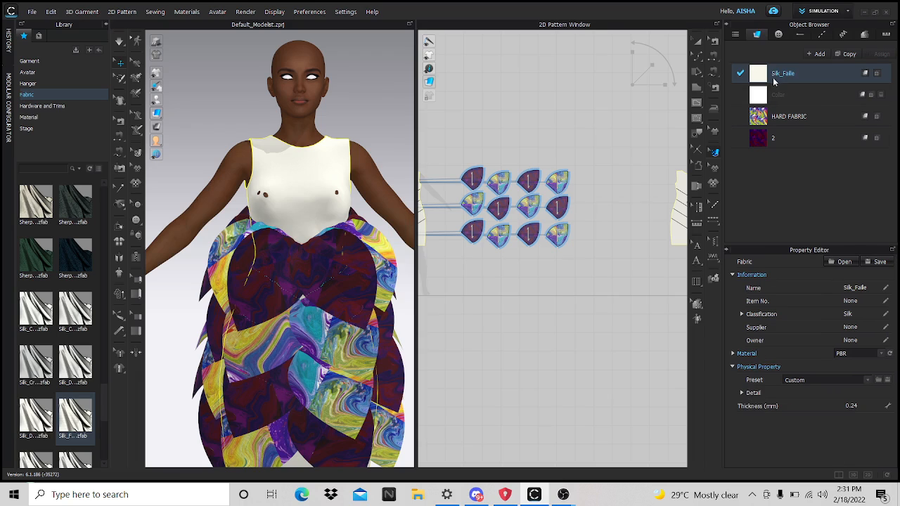
pyautogui.doubleClick(780, 74)
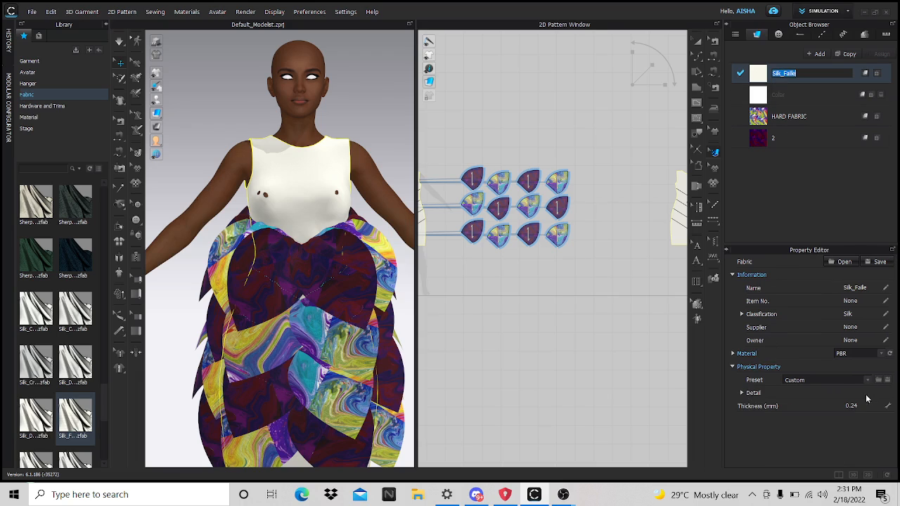
pyautogui.click(743, 394)
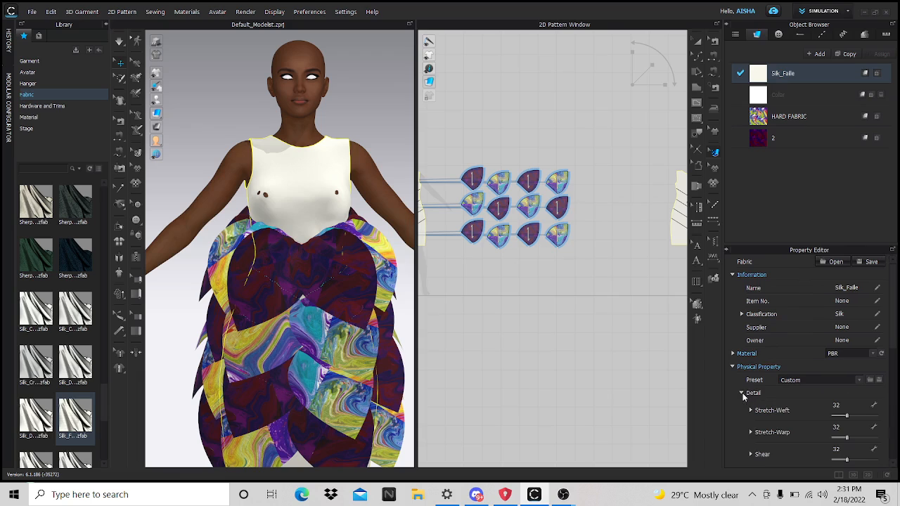
pyautogui.click(733, 354)
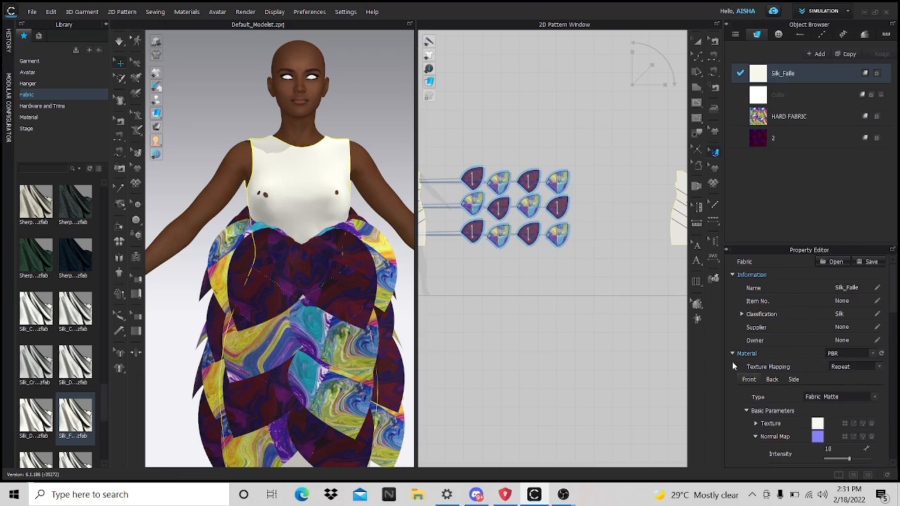
pyautogui.scroll(-3, 865, 437)
pyautogui.click(870, 437)
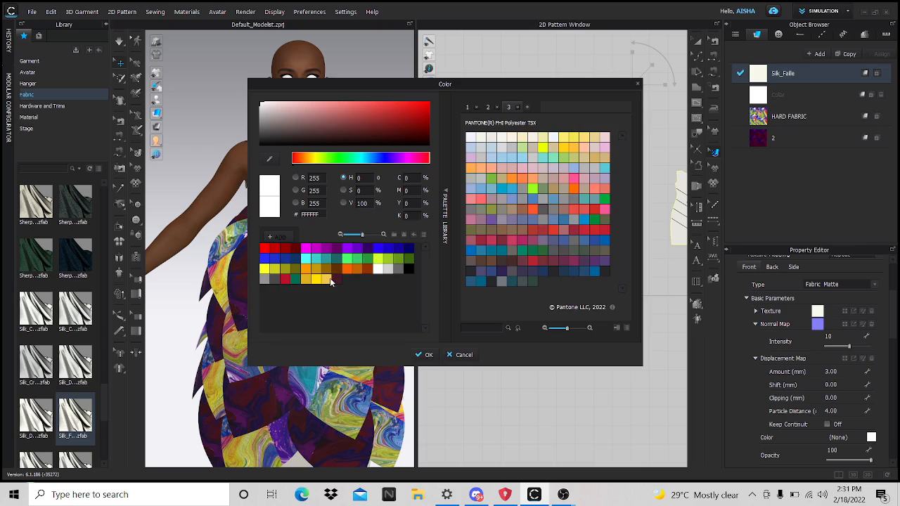
# Step: Try the dark maroon swatch, Blue 5 and Blue Perennial as Silk_Faille's front colour
pyautogui.click(338, 279)
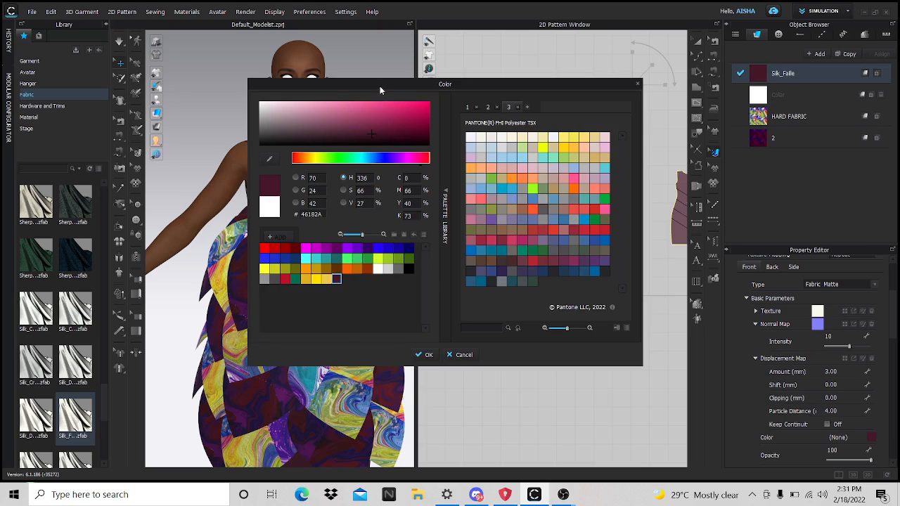
pyautogui.moveTo(379, 86); pyautogui.dragTo(537, 58)
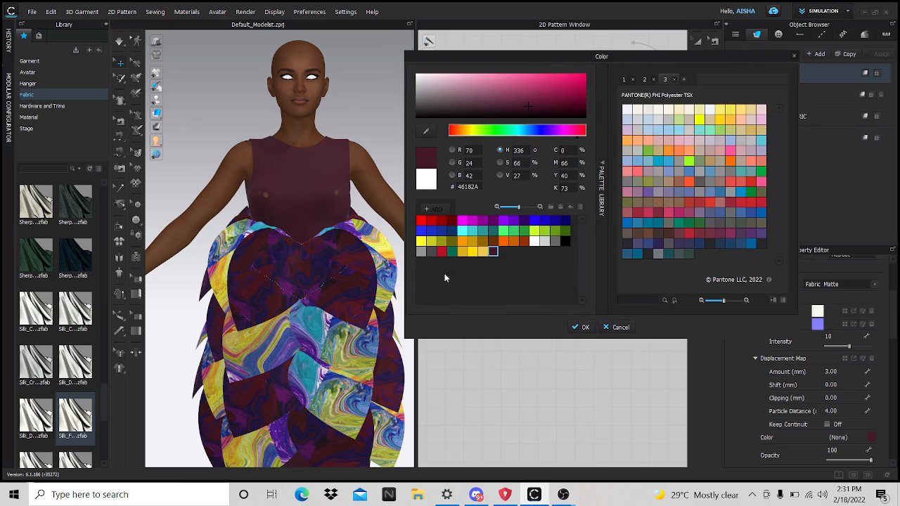
pyautogui.click(421, 231)
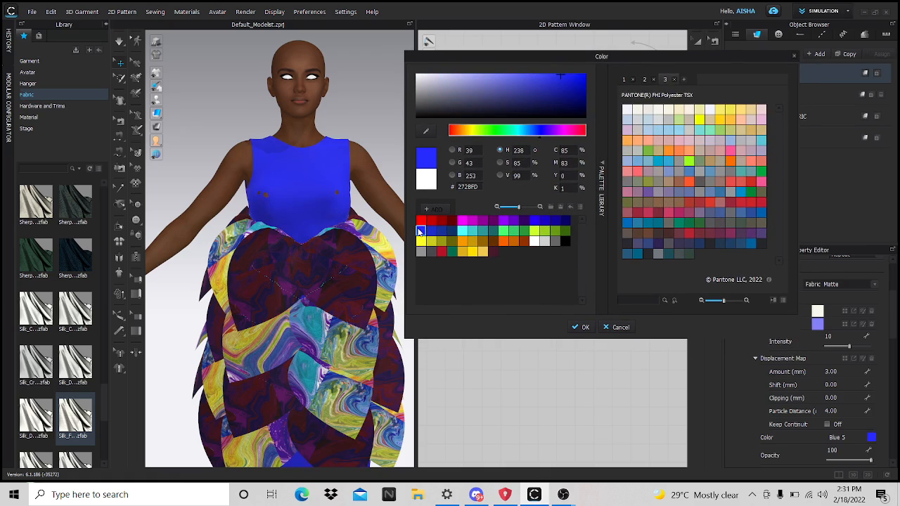
pyautogui.click(431, 230)
pyautogui.click(720, 172)
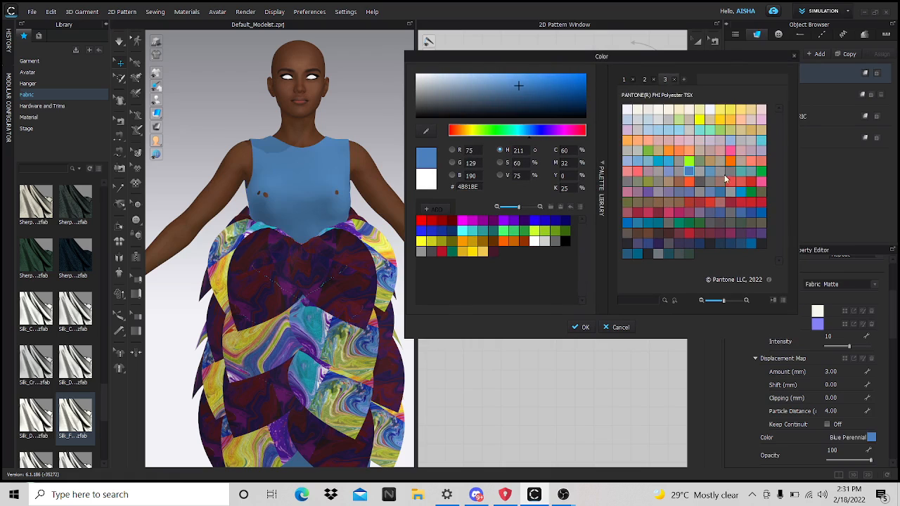
pyautogui.click(710, 171)
# Step: Set Silk_Faille's front colour to Magenta 4 and clear the selection
pyautogui.click(492, 220)
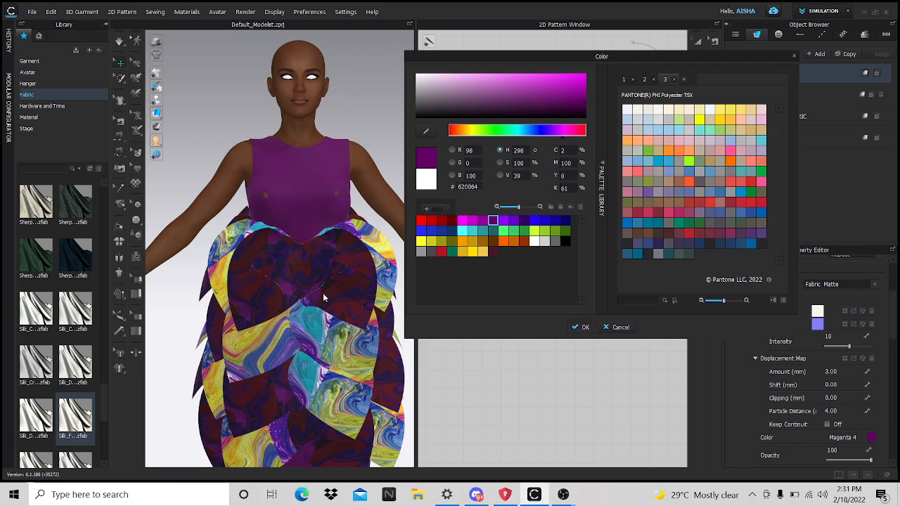
pyautogui.click(581, 327)
pyautogui.scroll(-5, 353, 244)
pyautogui.moveTo(335, 256); pyautogui.dragTo(320, 273, button='right')
pyautogui.scroll(6, 317, 272)
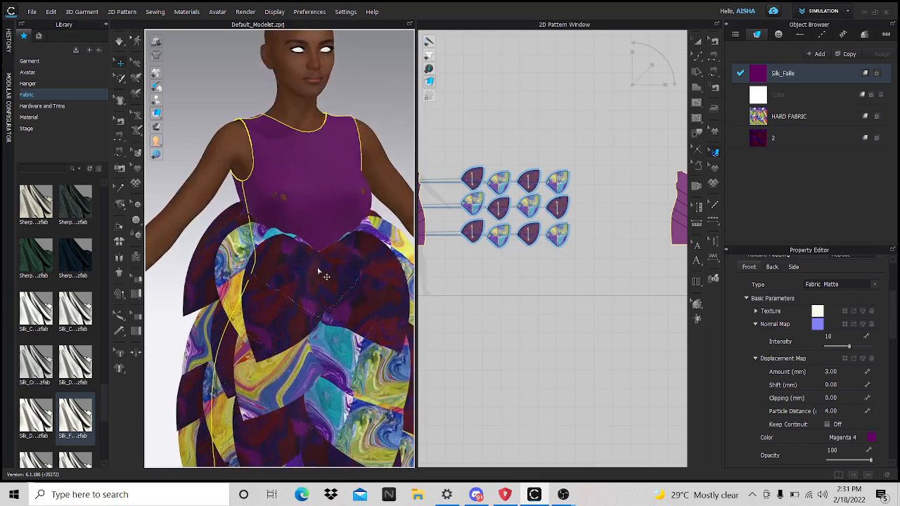
pyautogui.scroll(2, 317, 272)
pyautogui.moveTo(319, 273); pyautogui.dragTo(313, 205, button='middle')
pyautogui.scroll(-5, 242, 259)
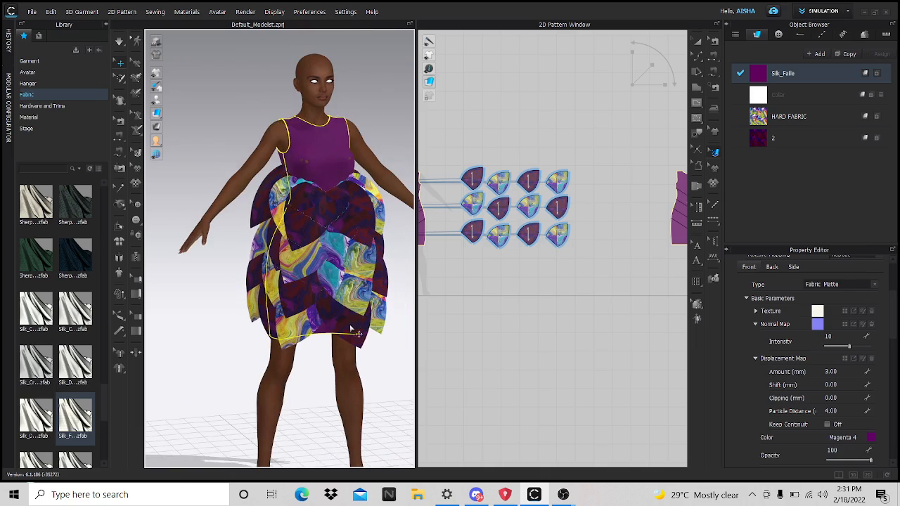
pyautogui.click(398, 382)
# Step: Examine the overlapping petals along the side of the dress up close in 3D
pyautogui.scroll(8, 398, 383)
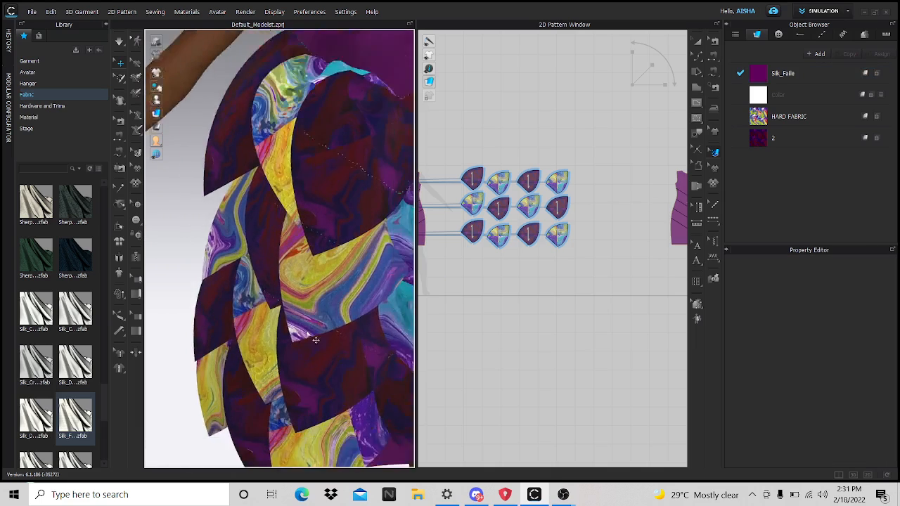
pyautogui.scroll(-9, 316, 340)
pyautogui.moveTo(351, 385); pyautogui.dragTo(393, 380, button='right')
pyautogui.scroll(8, 326, 223)
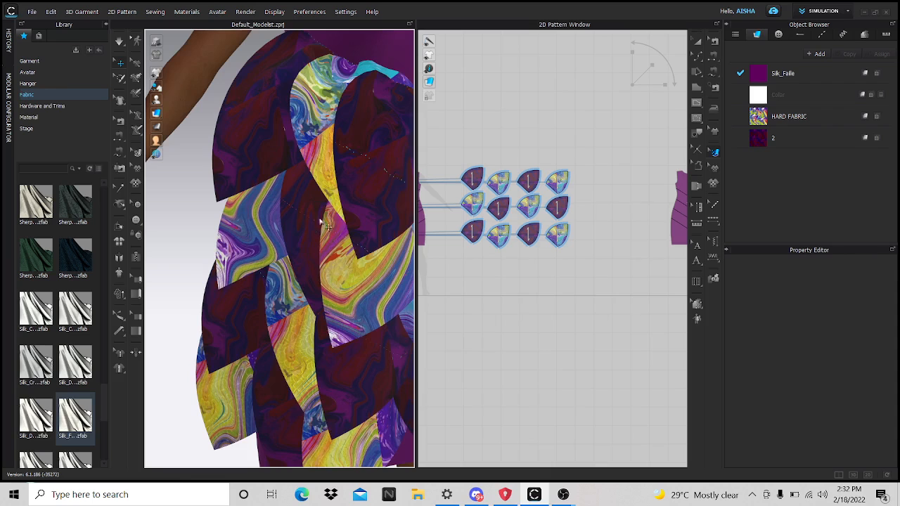
pyautogui.moveTo(351, 213); pyautogui.dragTo(288, 265, button='middle')
# Step: Select all three outline edges of the outermost liquify-fabric petal in the first row of the 2D pattern with Edit Pattern
pyautogui.click(603, 303)
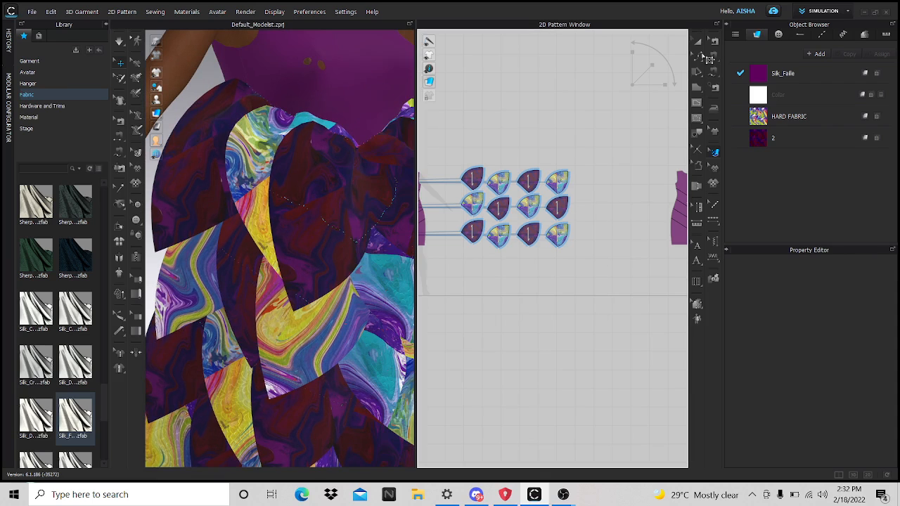
pyautogui.click(699, 44)
pyautogui.scroll(-5, 614, 288)
pyautogui.scroll(3, 482, 257)
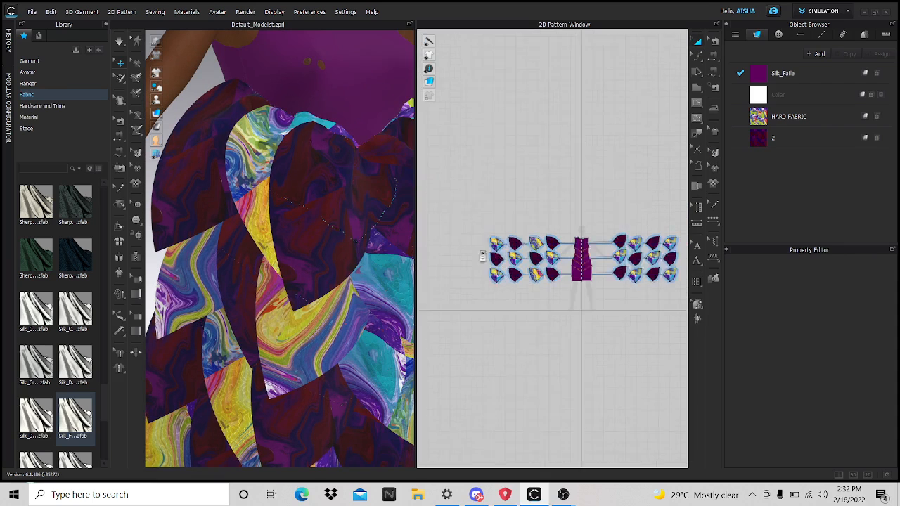
pyautogui.scroll(3, 483, 257)
pyautogui.click(698, 55)
pyautogui.click(722, 62)
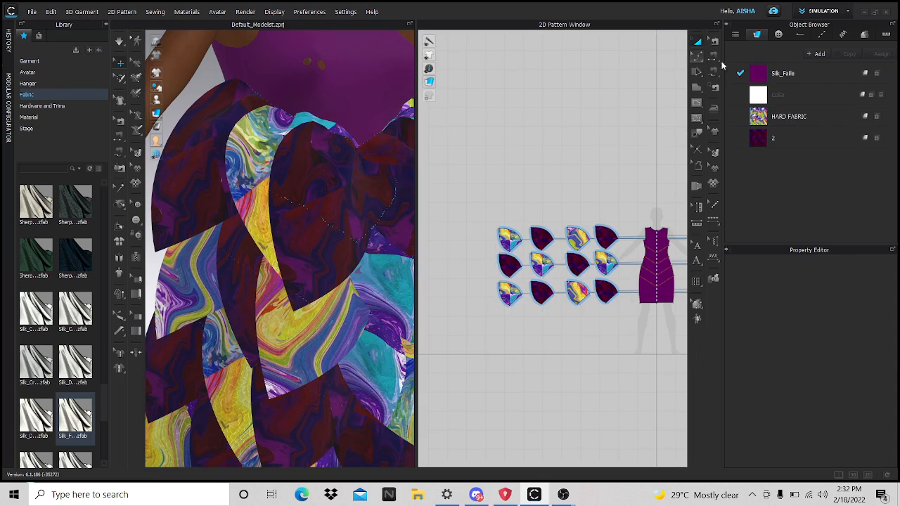
pyautogui.scroll(5, 532, 245)
pyautogui.scroll(-2, 549, 204)
pyautogui.scroll(2, 523, 226)
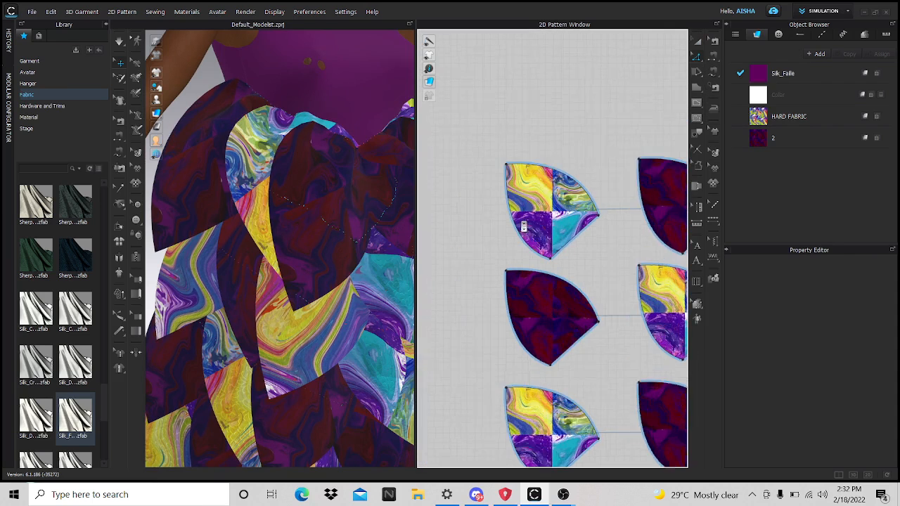
pyautogui.scroll(2, 524, 226)
pyautogui.click(520, 237)
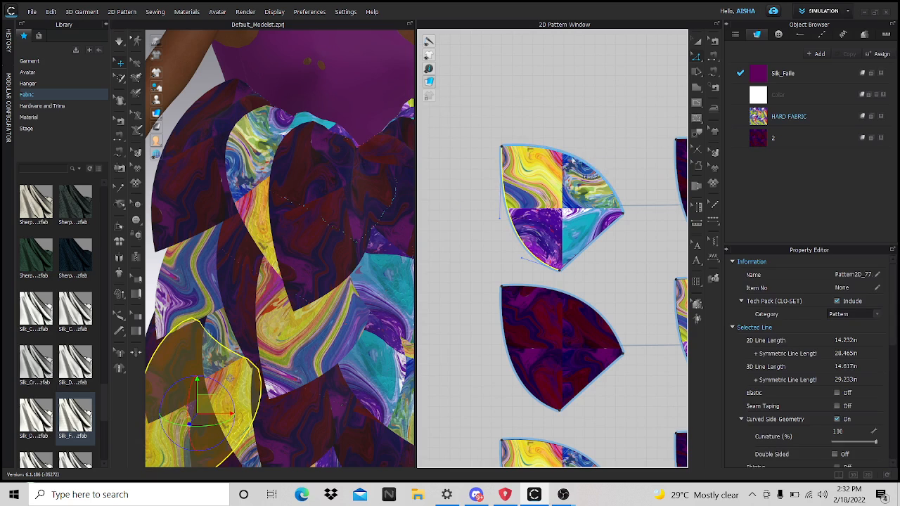
pyautogui.click(595, 242)
pyautogui.keyDown('shift'); pyautogui.click(579, 254); pyautogui.keyUp('shift')
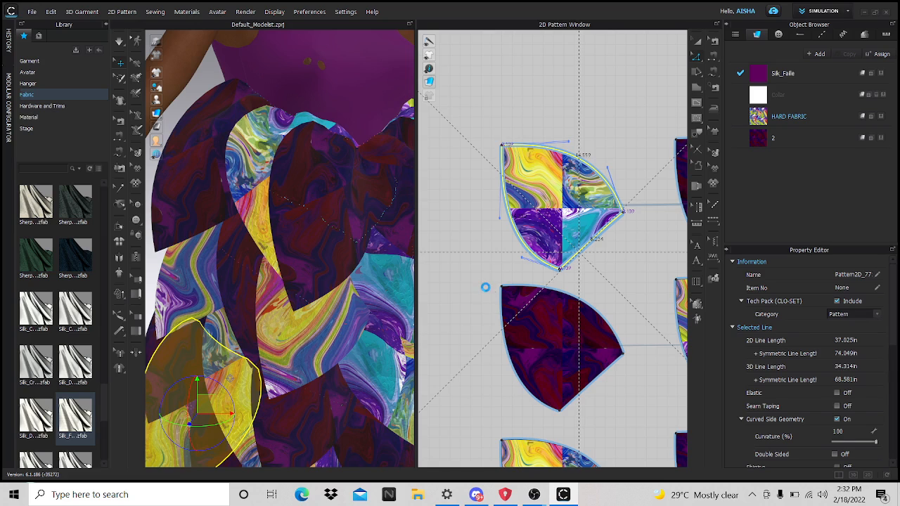
# Step: Offset the petal's outline as 1 internal line at 0.2 in, with Reverse Direction off and Extend on
pyautogui.scroll(5, 486, 290)
pyautogui.scroll(-6, 524, 289)
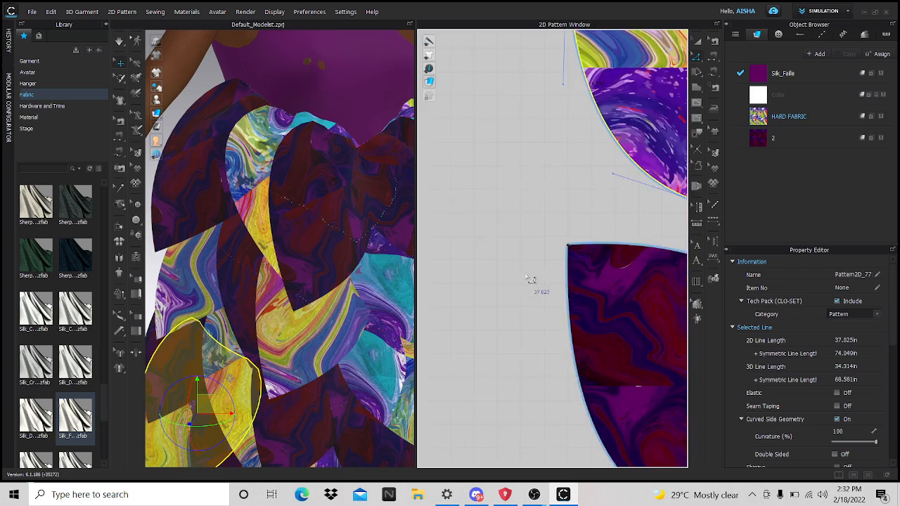
pyautogui.scroll(4, 632, 176)
pyautogui.rightClick(617, 195)
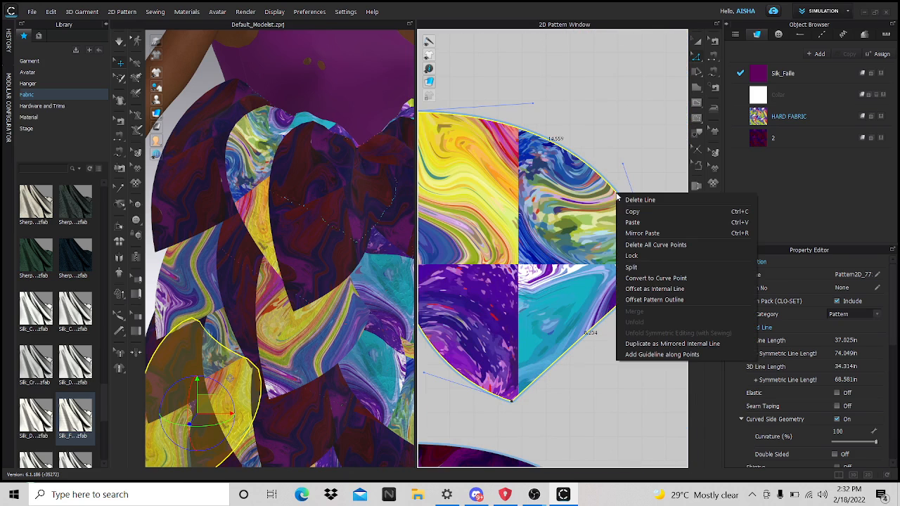
pyautogui.click(647, 288)
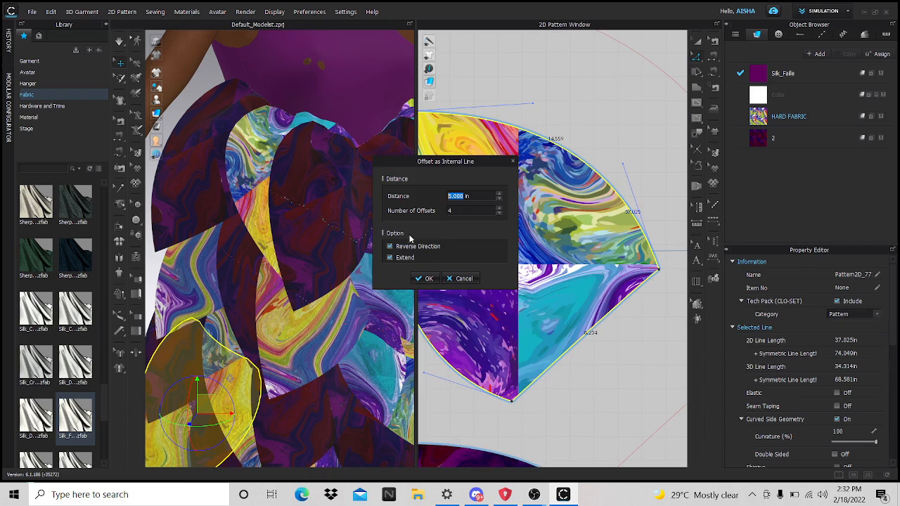
pyautogui.click(390, 246)
pyautogui.click(448, 197)
pyautogui.doubleClick(460, 196)
pyautogui.press('BackSpace')
pyautogui.write('0.2')
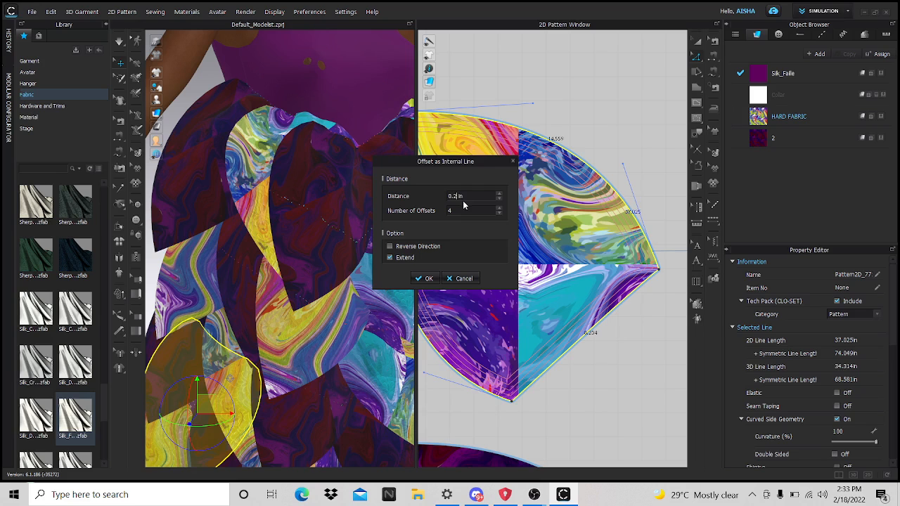
pyautogui.doubleClick(449, 210)
pyautogui.write('1')
pyautogui.click(424, 279)
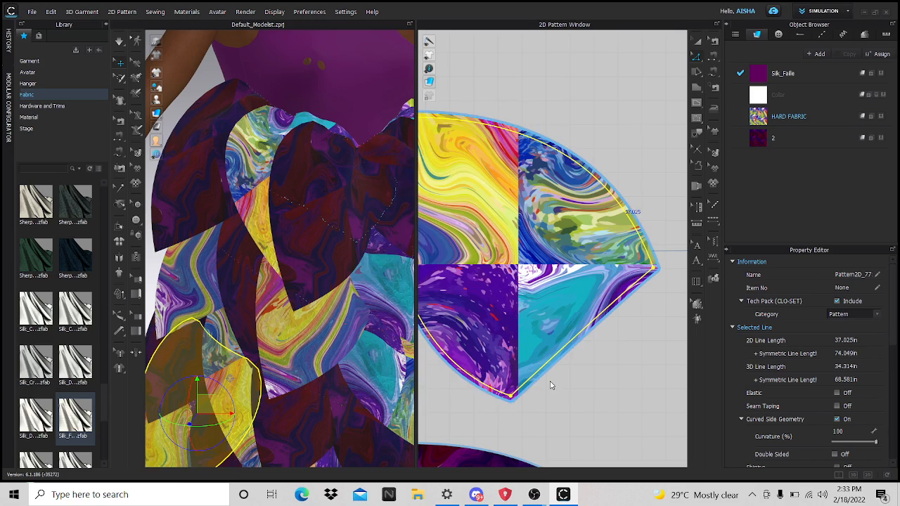
# Step: Cut and sew the petal along the new internal offset line
pyautogui.rightClick(570, 351)
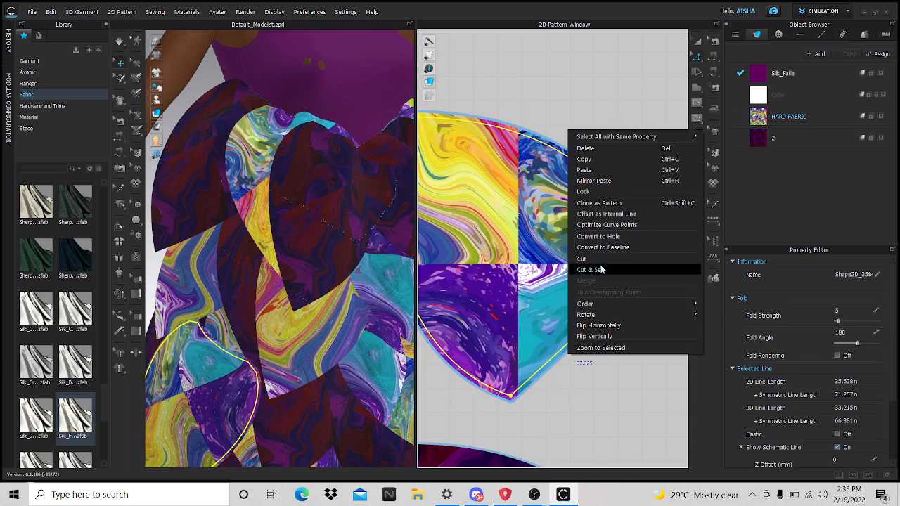
pyautogui.click(594, 270)
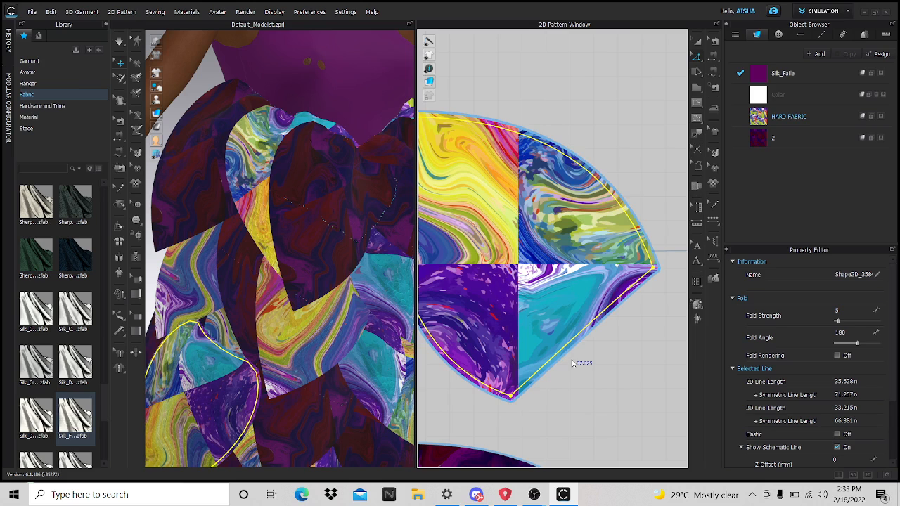
pyautogui.click(573, 366)
pyautogui.scroll(-3, 643, 289)
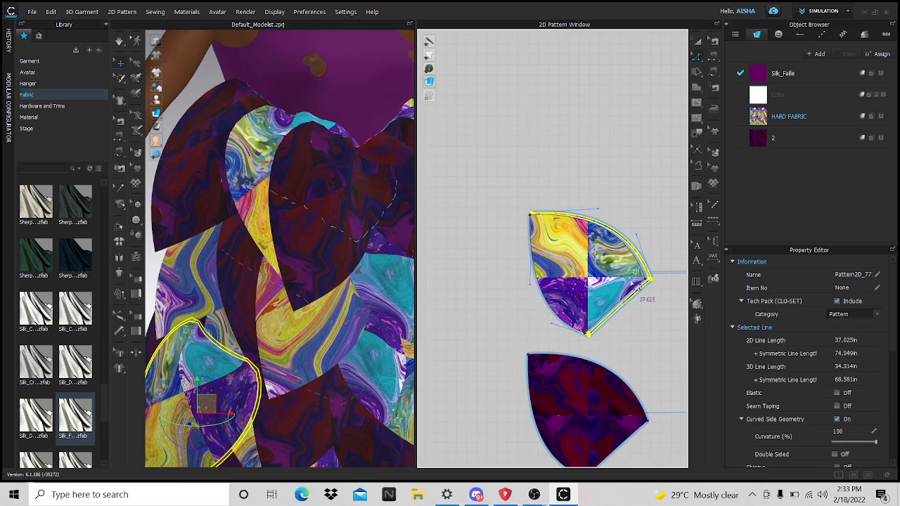
pyautogui.scroll(3, 636, 284)
# Step: Apply a newly added Black fabric to the narrow border strip cut from the petal
pyautogui.click(816, 54)
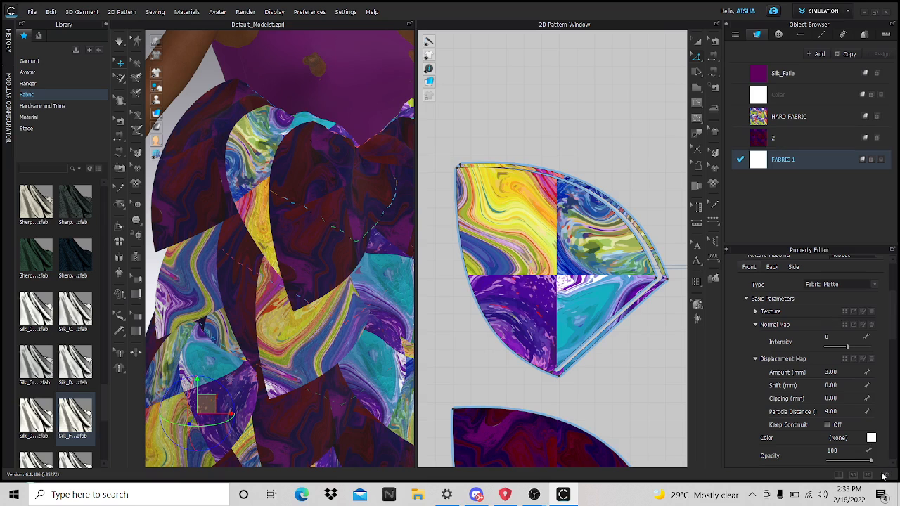
pyautogui.click(871, 437)
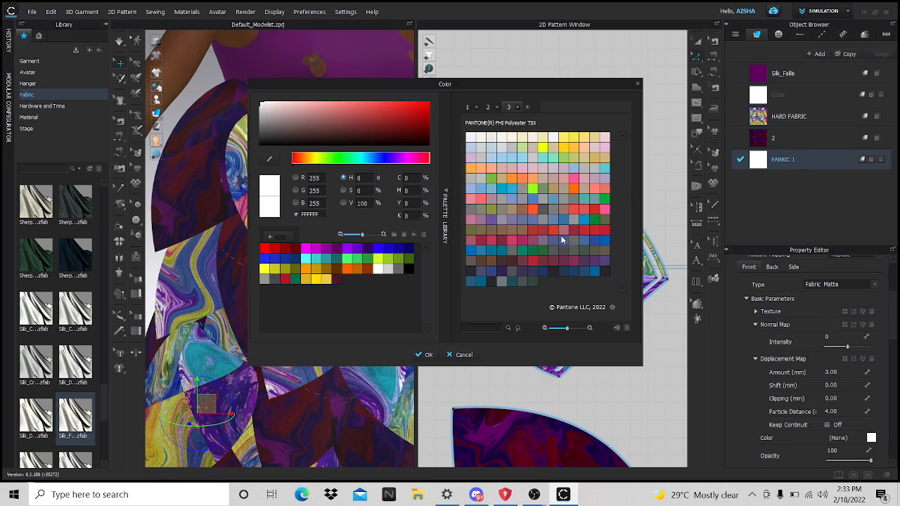
pyautogui.click(407, 269)
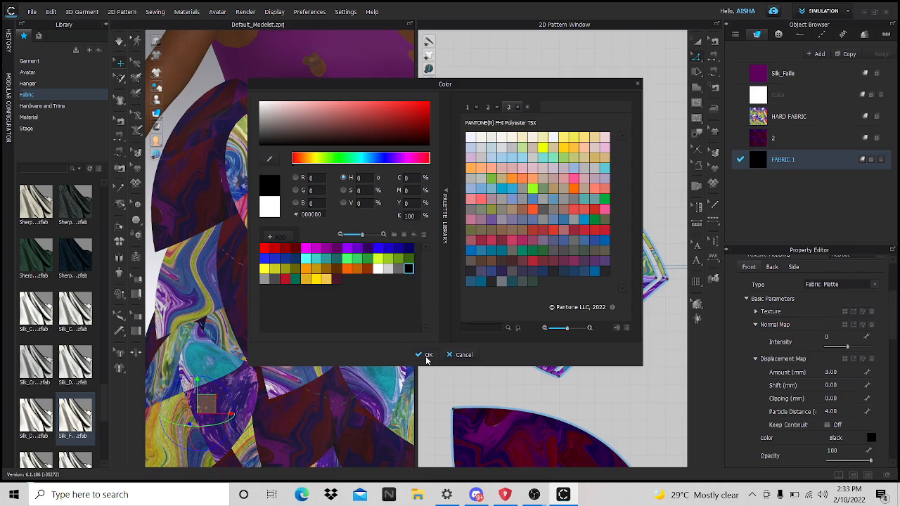
pyautogui.click(426, 356)
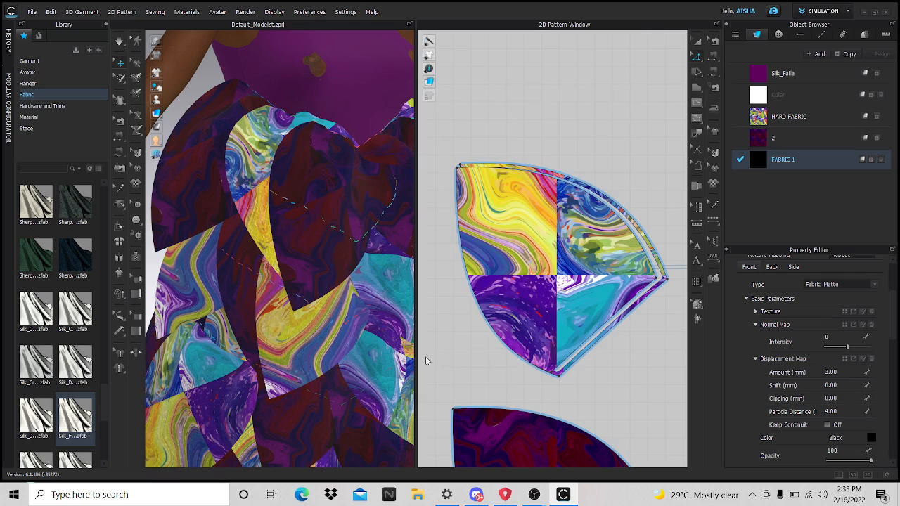
pyautogui.click(656, 260)
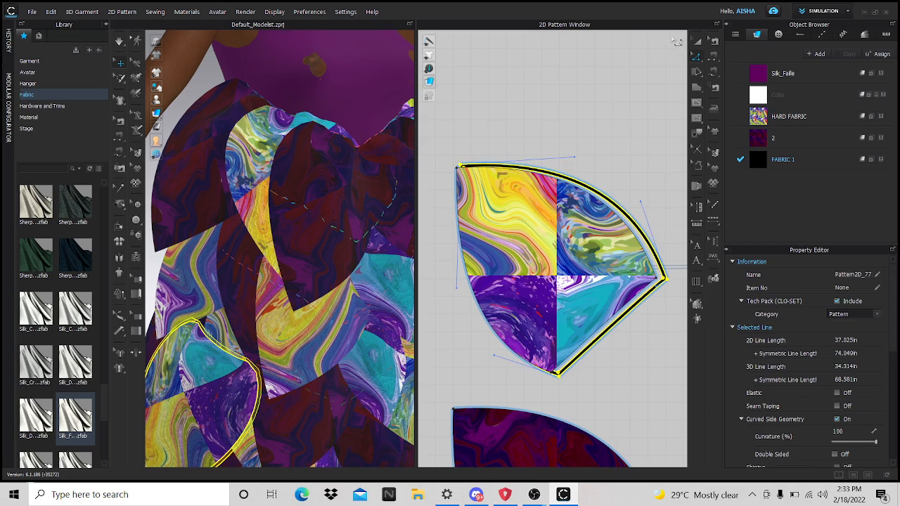
# Step: Edit the Add'l Thickness - Rendering of the petal's black border strip and clear the selection
pyautogui.click(697, 40)
pyautogui.click(654, 251)
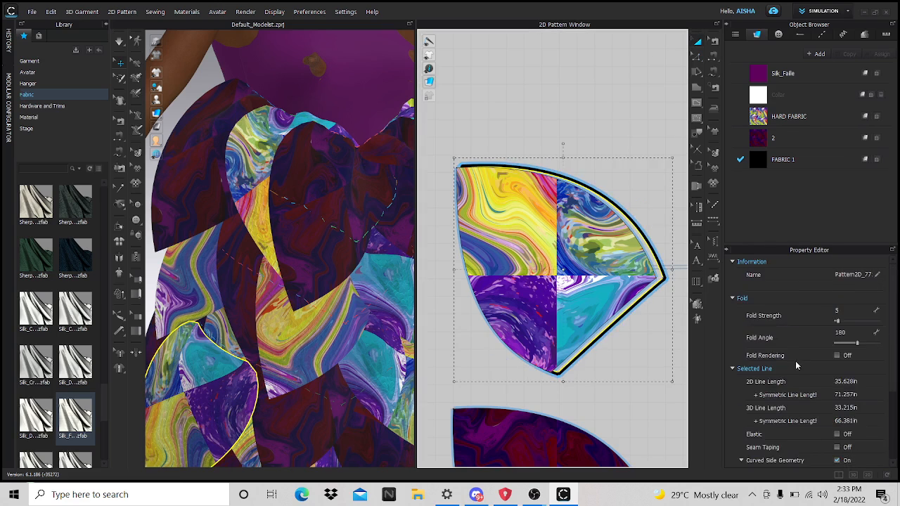
pyautogui.scroll(-3, 802, 369)
pyautogui.scroll(3, 819, 411)
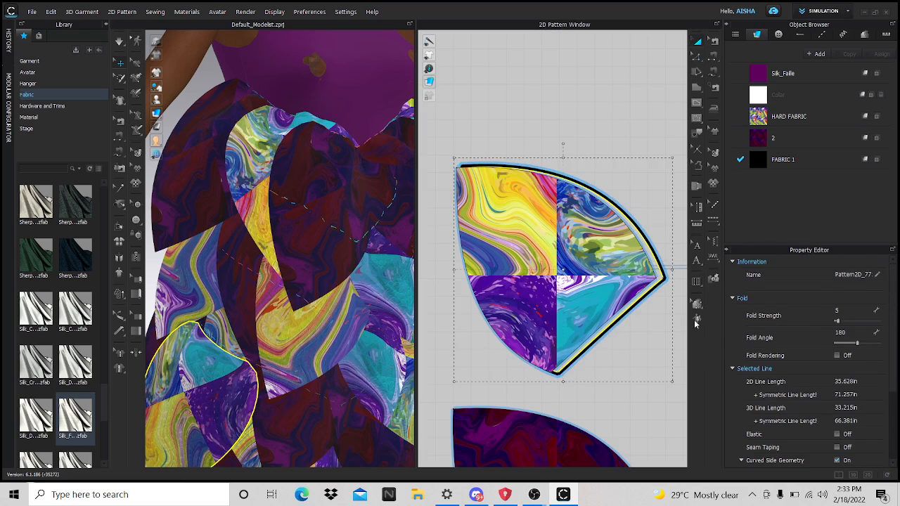
pyautogui.scroll(-3, 787, 387)
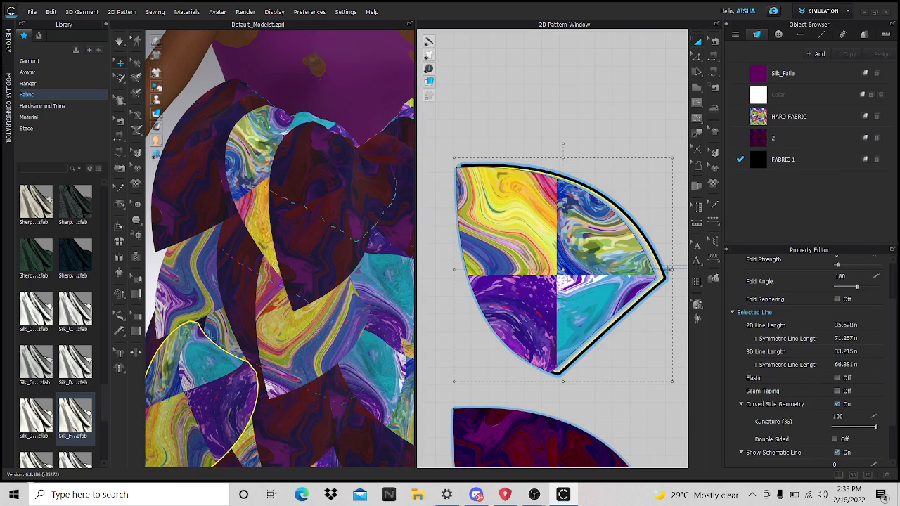
pyautogui.click(655, 283)
pyautogui.scroll(-5, 817, 422)
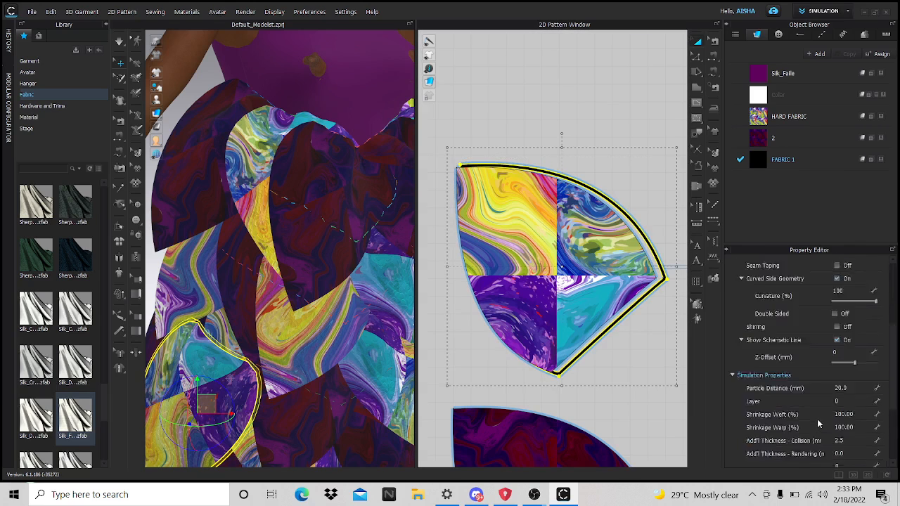
pyautogui.scroll(-2, 818, 422)
pyautogui.scroll(-1, 792, 380)
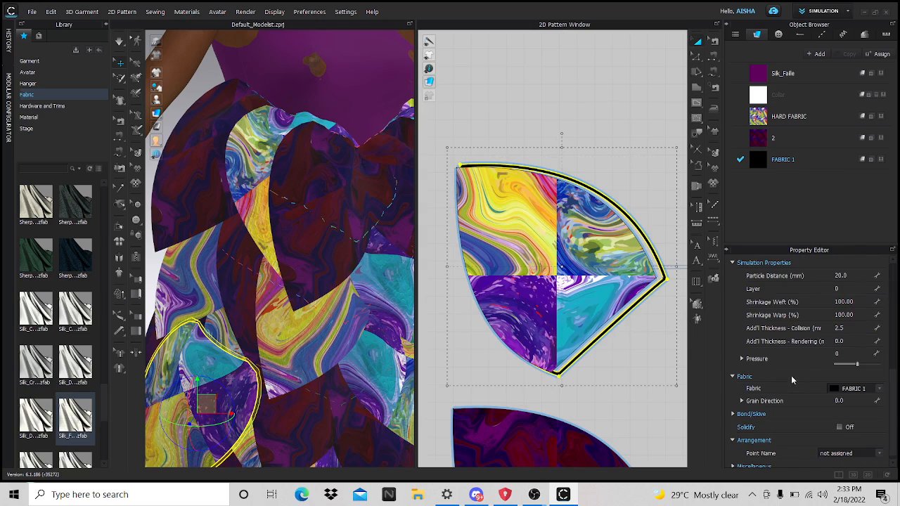
pyautogui.click(844, 341)
pyautogui.click(528, 92)
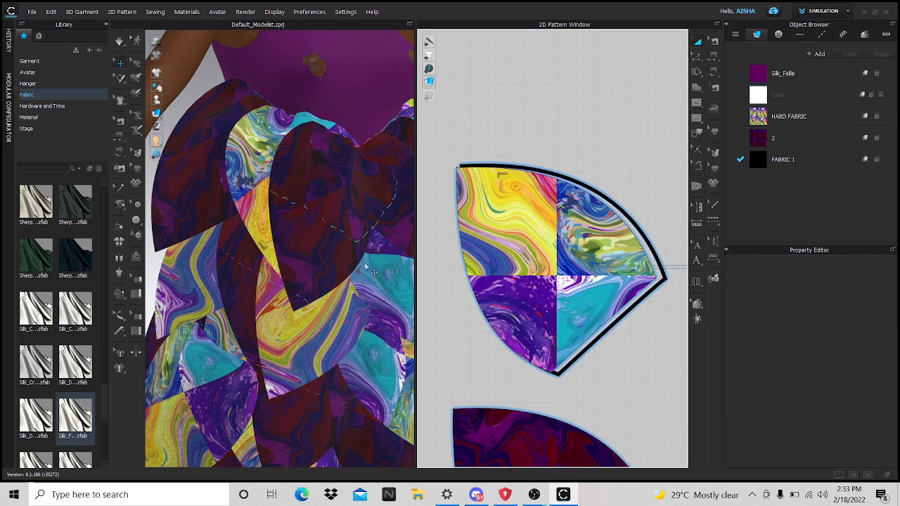
# Step: Examine the black border on the petals near the dress's hem in 3D
pyautogui.scroll(-5, 294, 256)
pyautogui.moveTo(292, 309); pyautogui.dragTo(289, 195, button='middle')
pyautogui.scroll(8, 243, 227)
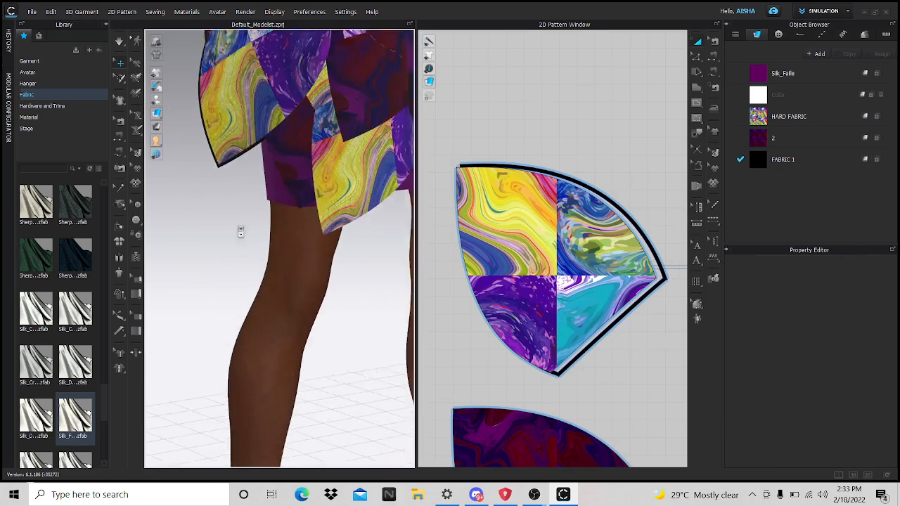
# Step: Inspect the front and underside of the petal's black border strip from several angles and distances in 3D
pyautogui.moveTo(240, 138); pyautogui.dragTo(325, 340, button='middle')
pyautogui.moveTo(307, 321); pyautogui.dragTo(404, 330, button='right')
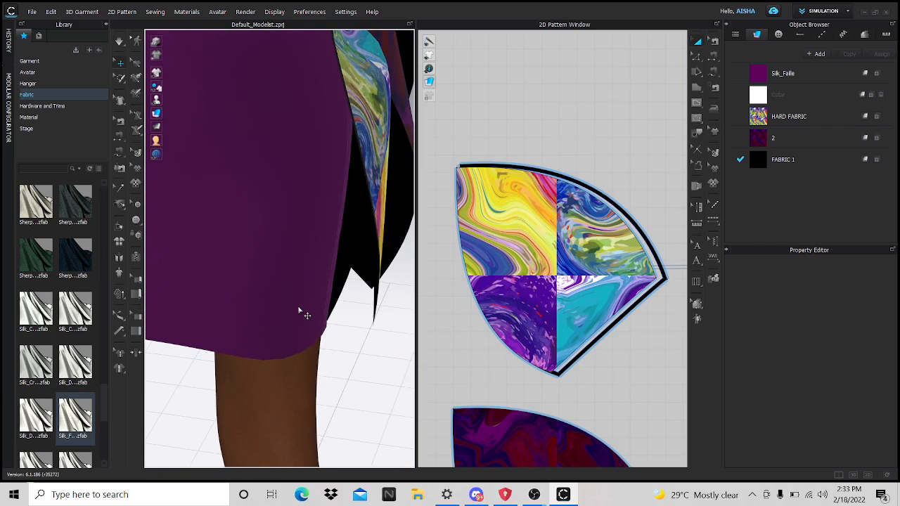
pyautogui.moveTo(299, 310); pyautogui.dragTo(352, 300, button='right')
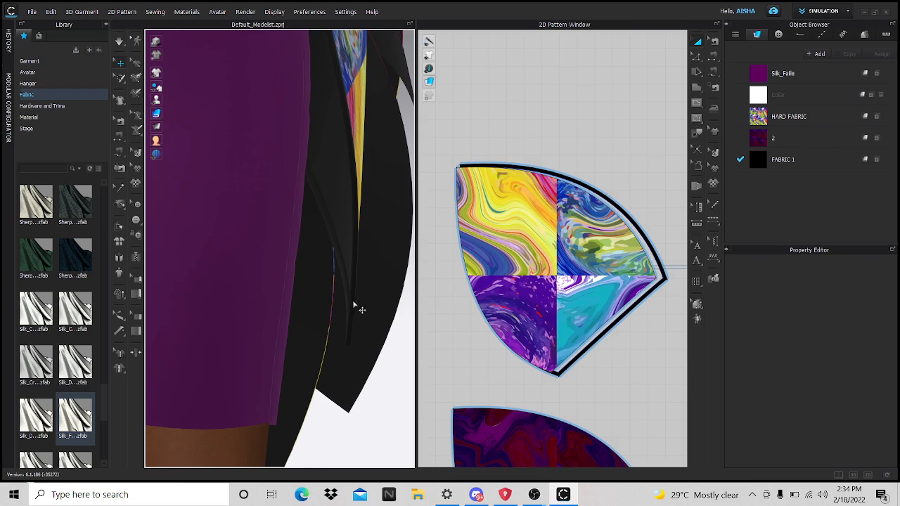
pyautogui.scroll(4, 371, 262)
pyautogui.moveTo(370, 261); pyautogui.dragTo(290, 267, button='middle')
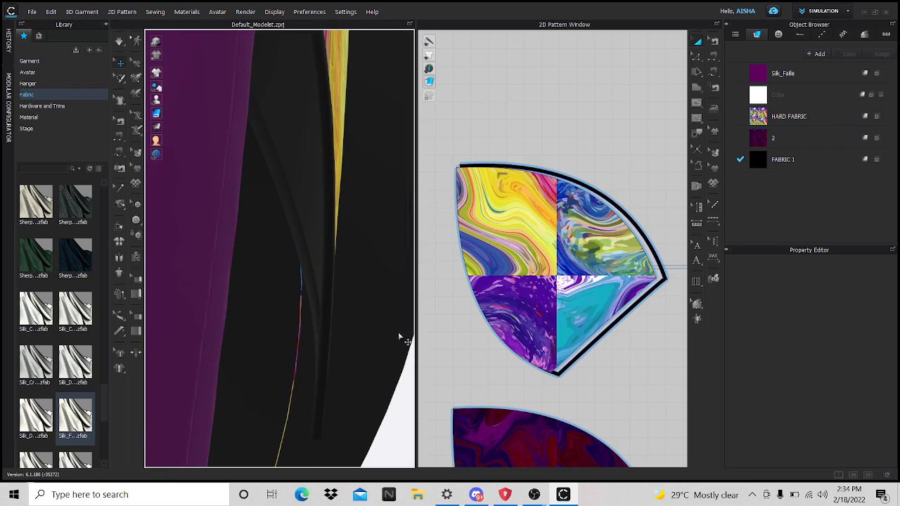
pyautogui.moveTo(398, 338); pyautogui.dragTo(249, 302, button='right')
pyautogui.scroll(-5, 255, 297)
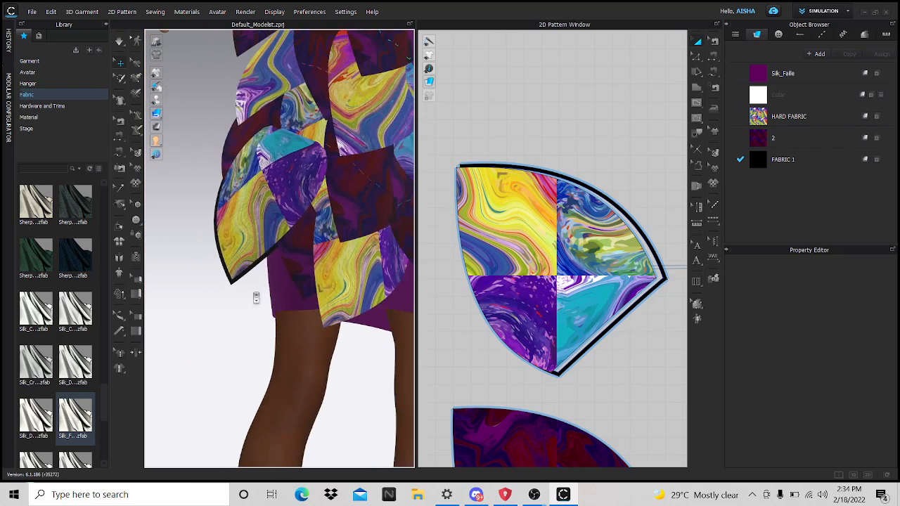
pyautogui.scroll(-3, 256, 298)
pyautogui.scroll(-6, 450, 345)
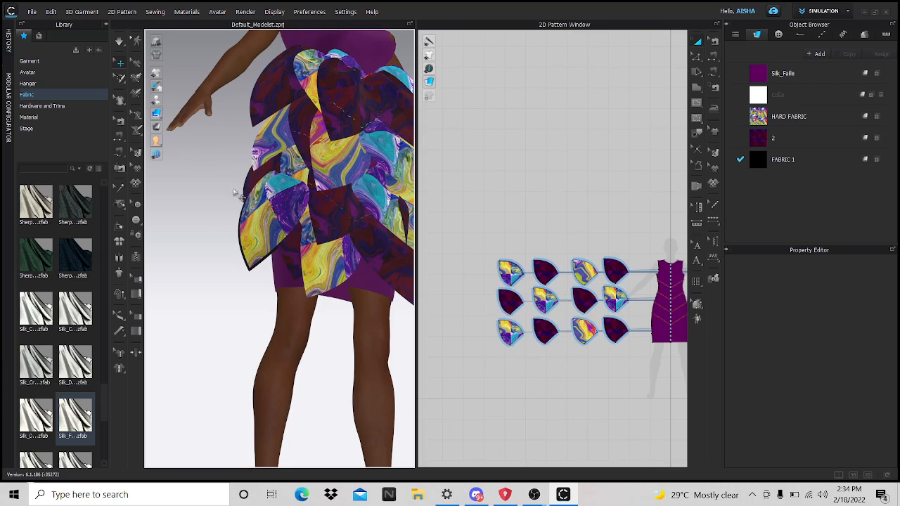
pyautogui.scroll(10, 234, 192)
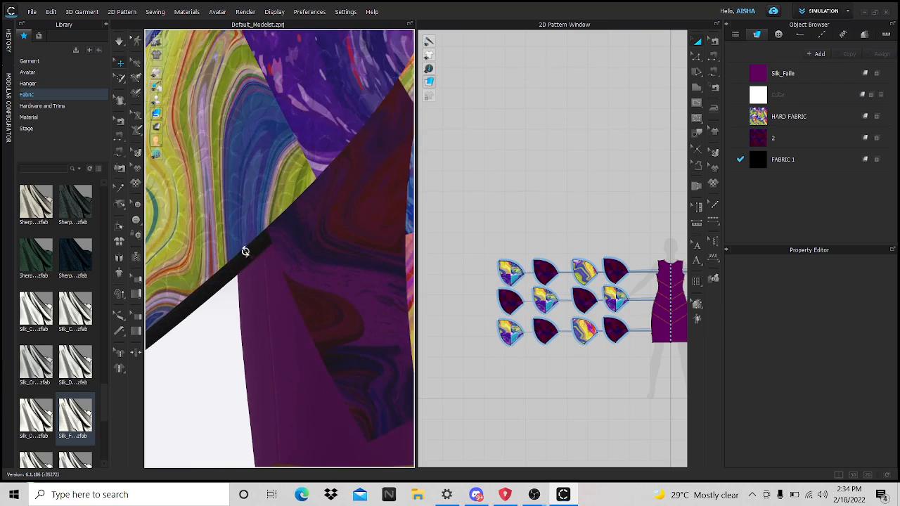
pyautogui.moveTo(245, 251); pyautogui.dragTo(240, 183, button='right')
pyautogui.moveTo(321, 257); pyautogui.dragTo(190, 175, button='right')
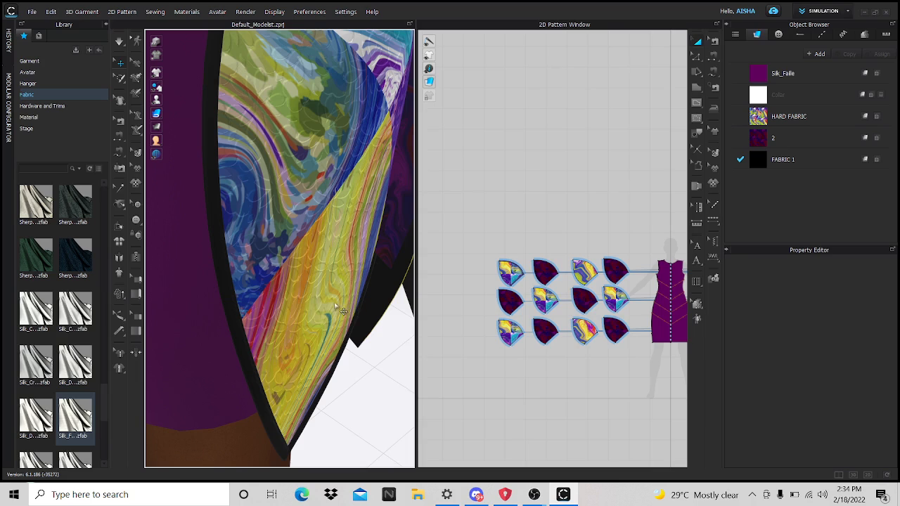
# Step: Add black piping along the lower curved edge of the dark petal in the first column, from its upper corner to its bottom tip
pyautogui.click(136, 333)
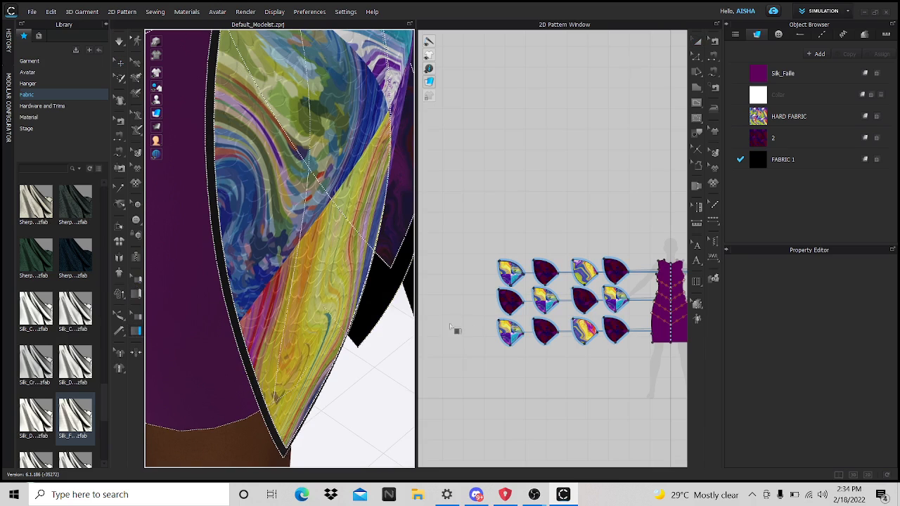
pyautogui.scroll(5, 521, 309)
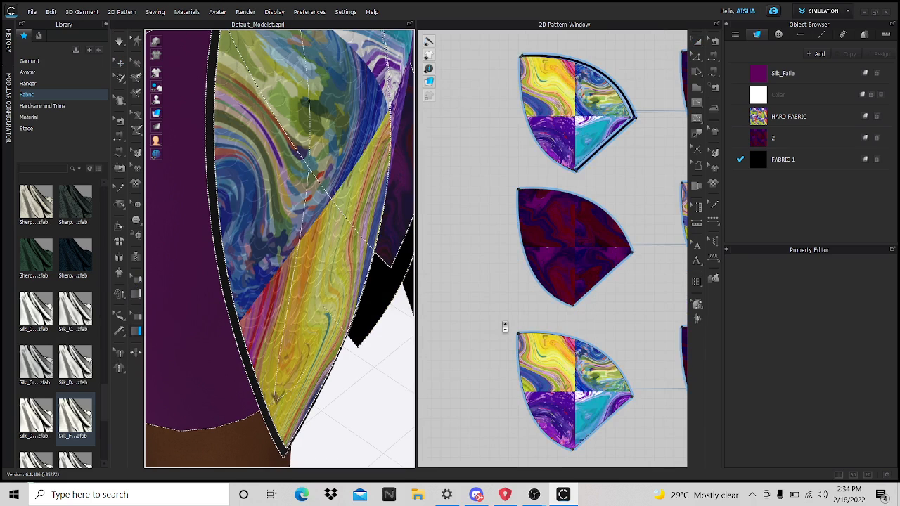
pyautogui.scroll(-3, 552, 291)
pyautogui.scroll(3, 553, 290)
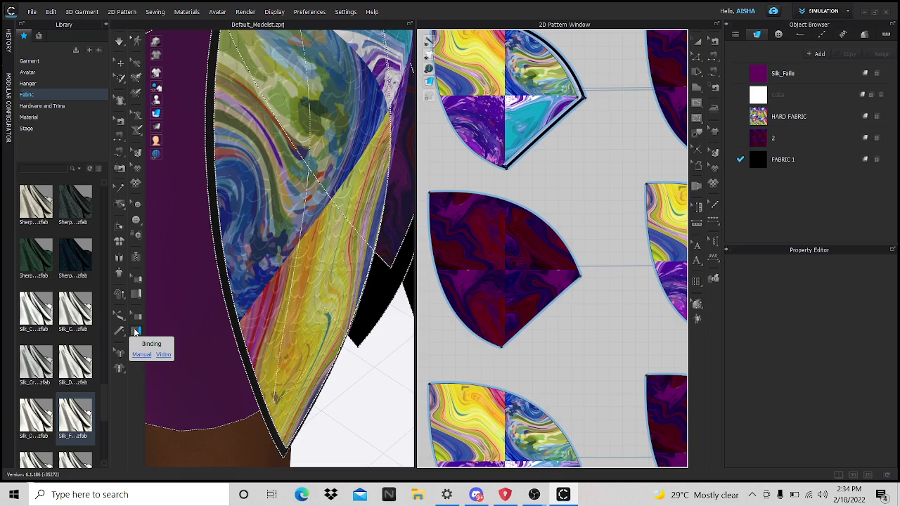
pyautogui.click(136, 295)
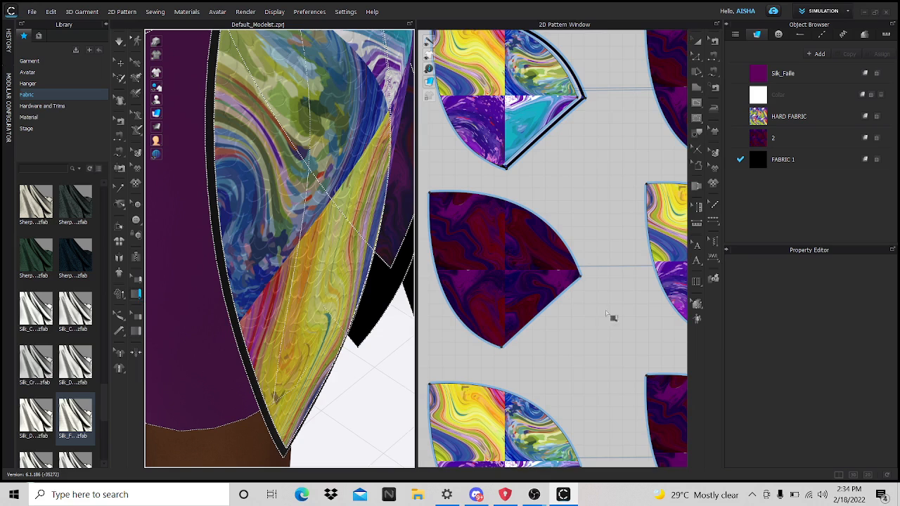
pyautogui.scroll(-2, 265, 366)
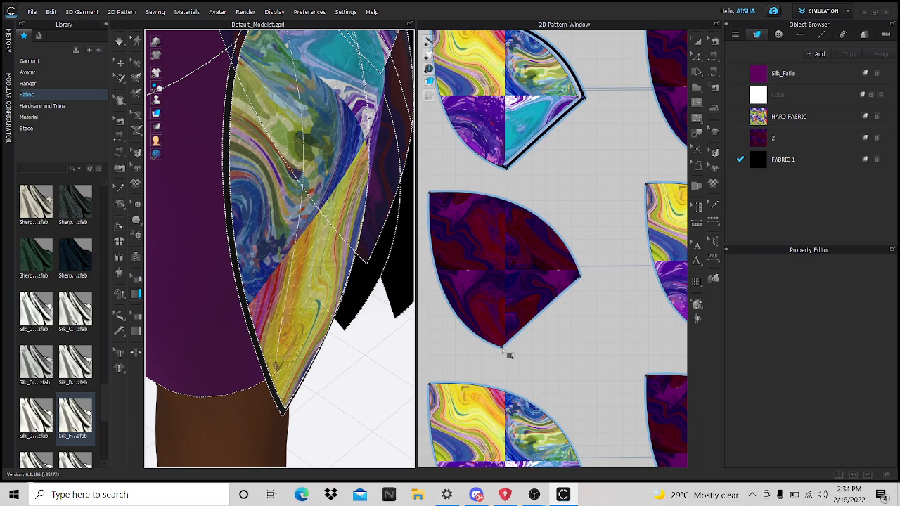
pyautogui.click(500, 348)
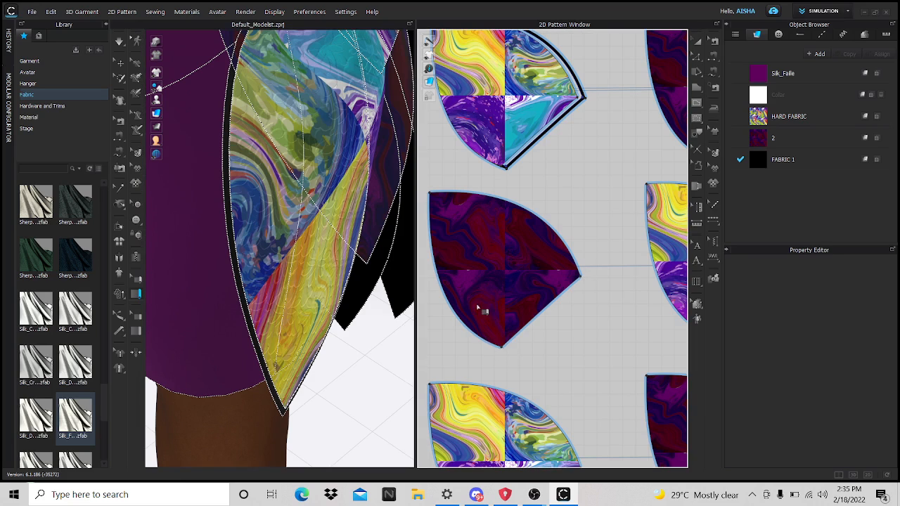
pyautogui.scroll(3, 485, 310)
pyautogui.scroll(-2, 589, 312)
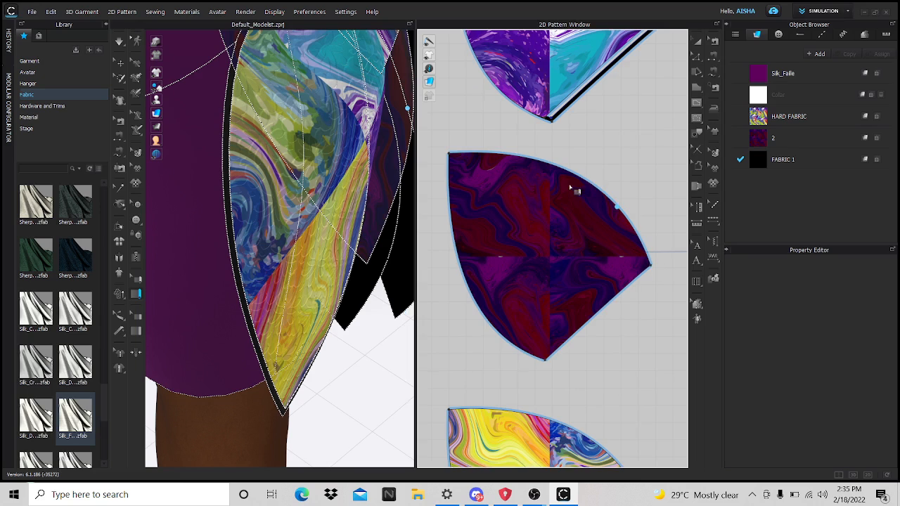
pyautogui.click(450, 158)
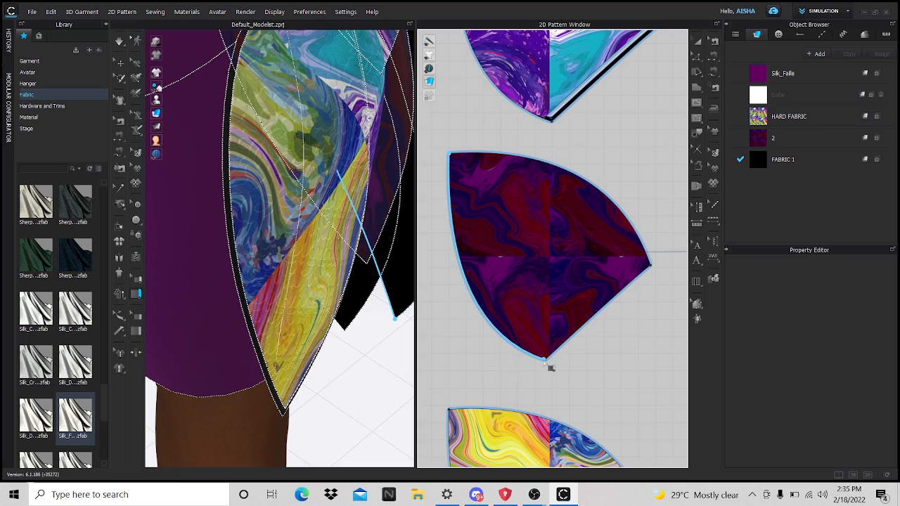
pyautogui.doubleClick(545, 362)
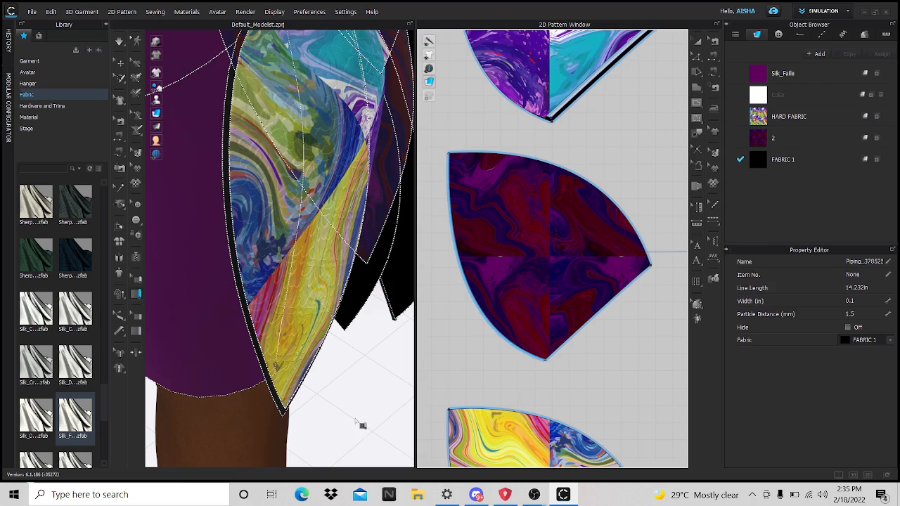
# Step: Set the new piping's width to 0.2 in and clear the selection
pyautogui.moveTo(420, 352); pyautogui.dragTo(320, 332, button='right')
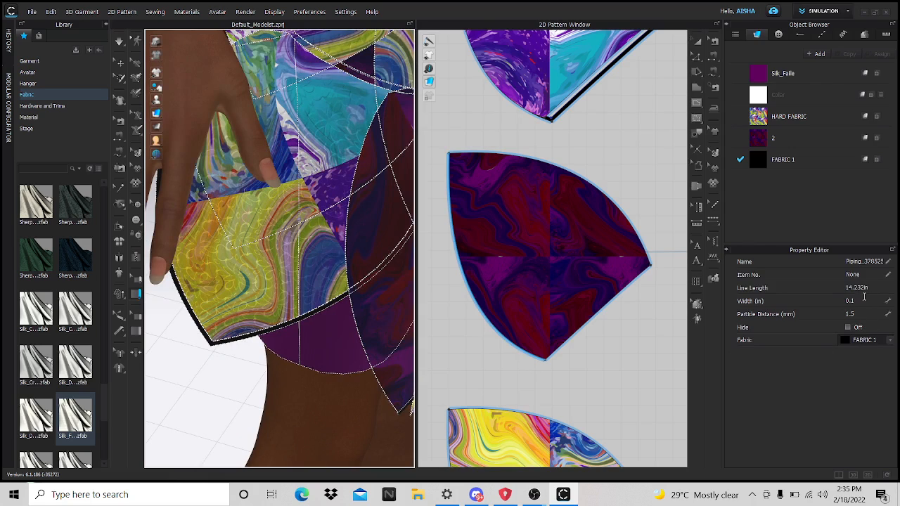
pyautogui.click(864, 301)
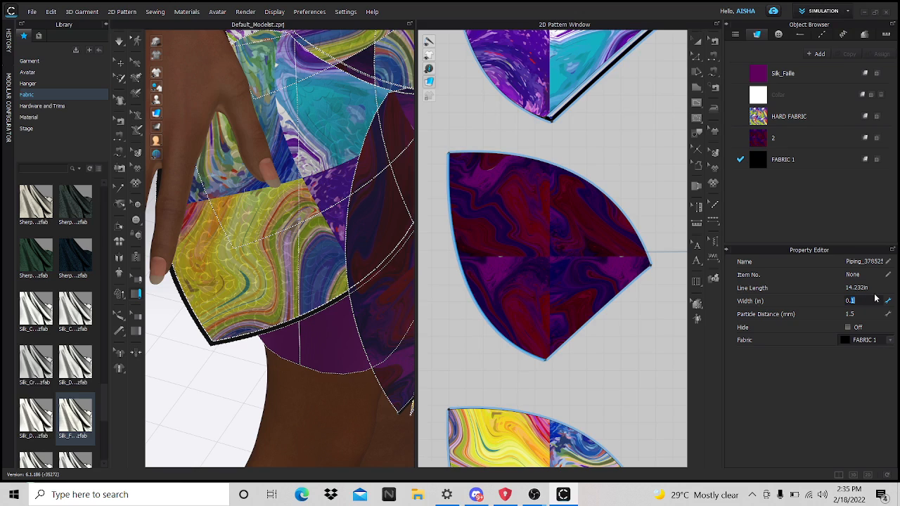
pyautogui.write('0.4')
pyautogui.press('BackSpace')
pyautogui.write('2')
pyautogui.press('Return')
pyautogui.click(636, 380)
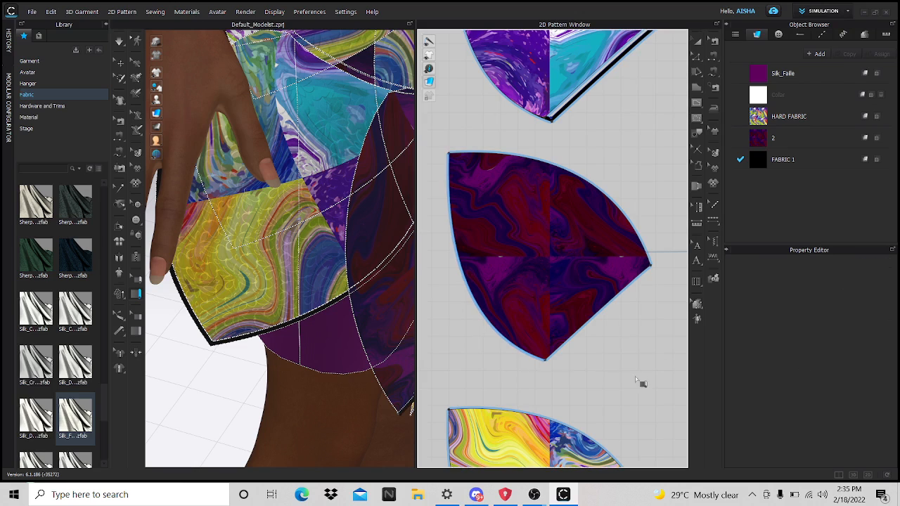
# Step: Examine the widened piping along the dark petal's edge and its open end near the hem in 3D
pyautogui.scroll(-3, 377, 358)
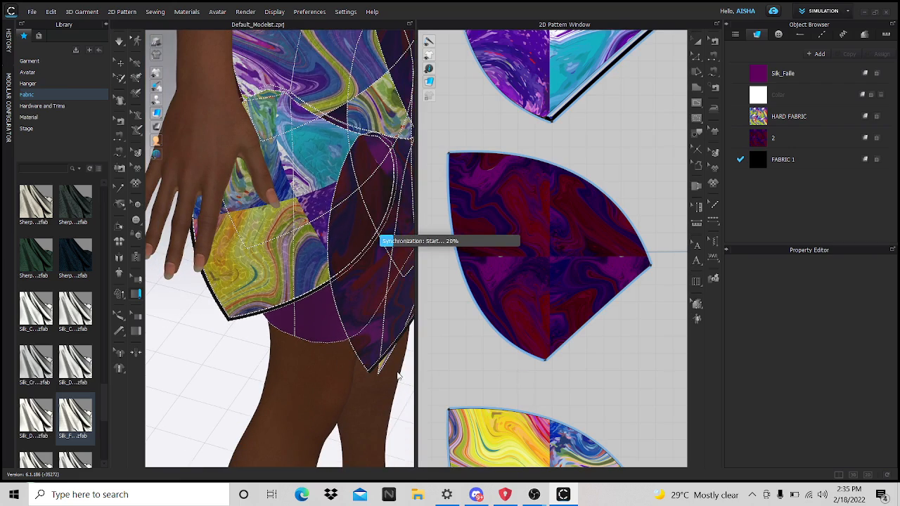
pyautogui.moveTo(408, 372); pyautogui.dragTo(213, 244, button='right')
pyautogui.scroll(-3, 221, 274)
pyautogui.scroll(4, 267, 291)
pyautogui.moveTo(213, 244); pyautogui.dragTo(377, 178, button='middle')
pyautogui.scroll(2, 242, 321)
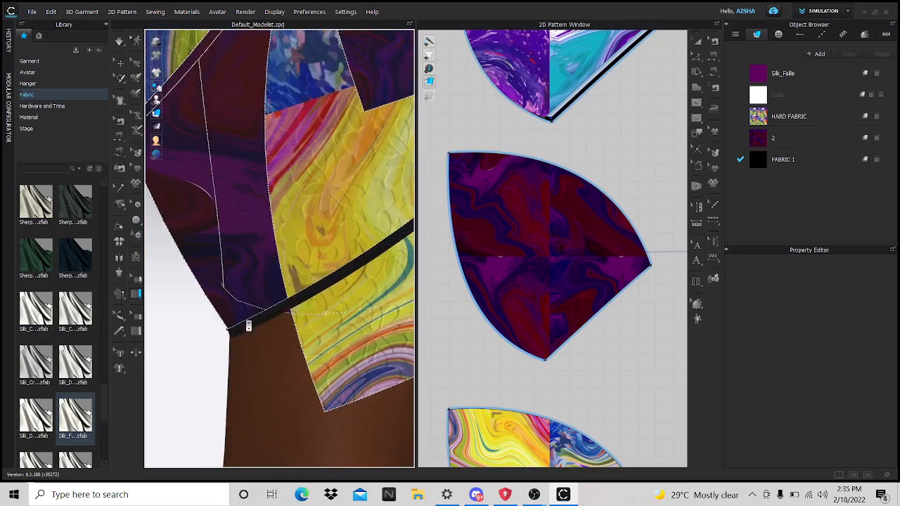
pyautogui.scroll(3, 257, 354)
pyautogui.moveTo(295, 396); pyautogui.dragTo(300, 374, button='right')
pyautogui.scroll(-8, 338, 396)
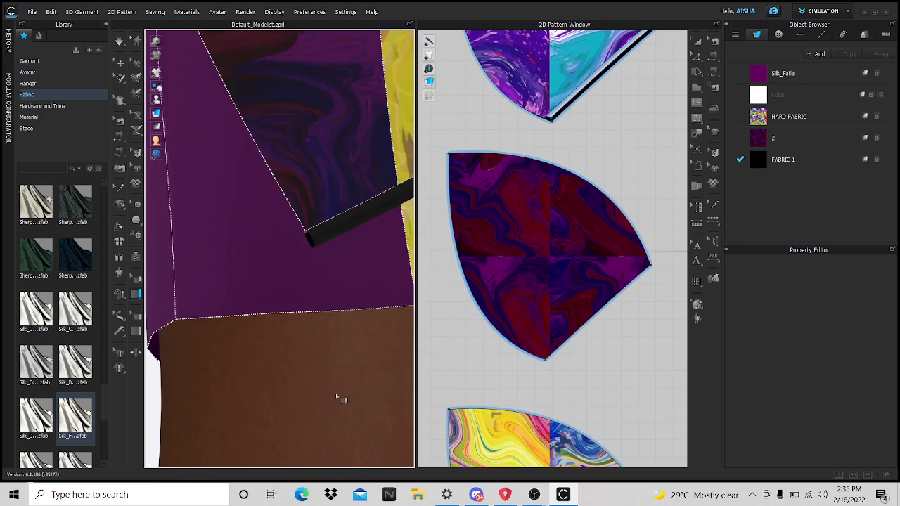
pyautogui.moveTo(258, 221); pyautogui.dragTo(394, 274, button='right')
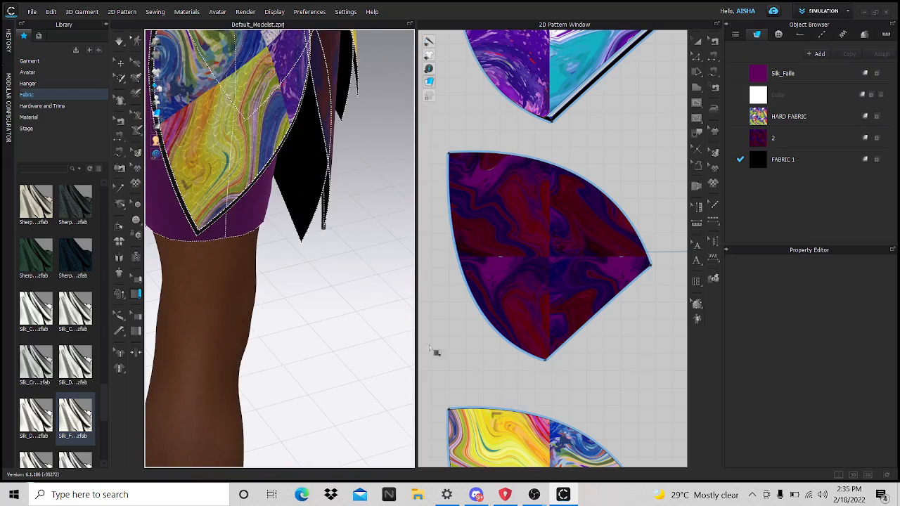
# Step: Add a second piping along the dark petal's upper curved edge, from its upper corner to its side point
pyautogui.moveTo(309, 281); pyautogui.dragTo(307, 278, button='right')
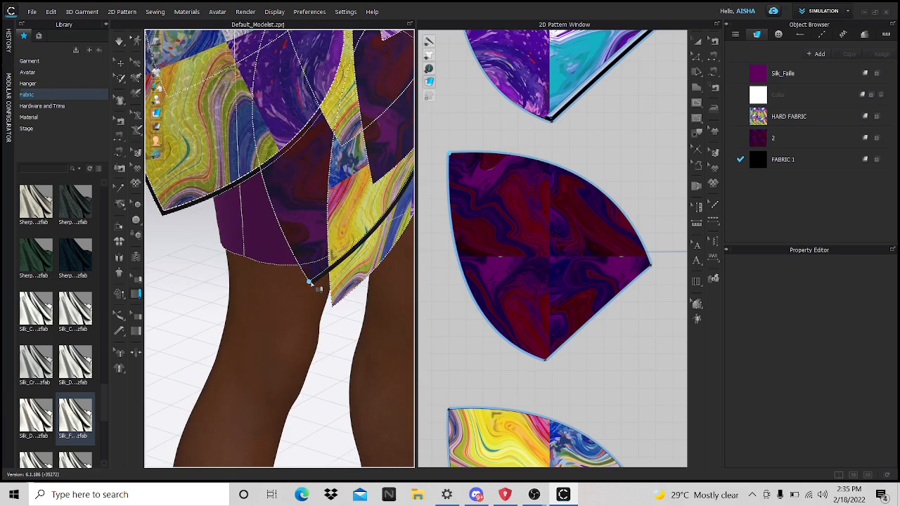
pyautogui.scroll(5, 272, 214)
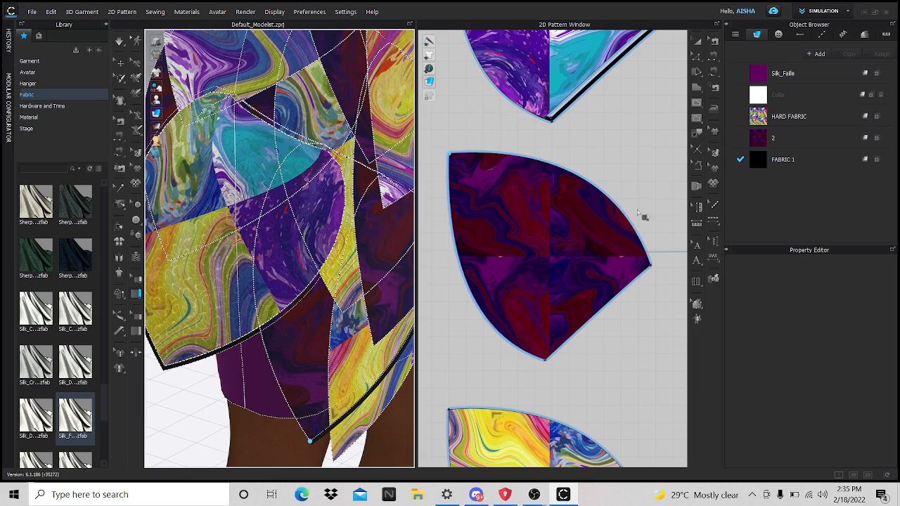
pyautogui.click(652, 268)
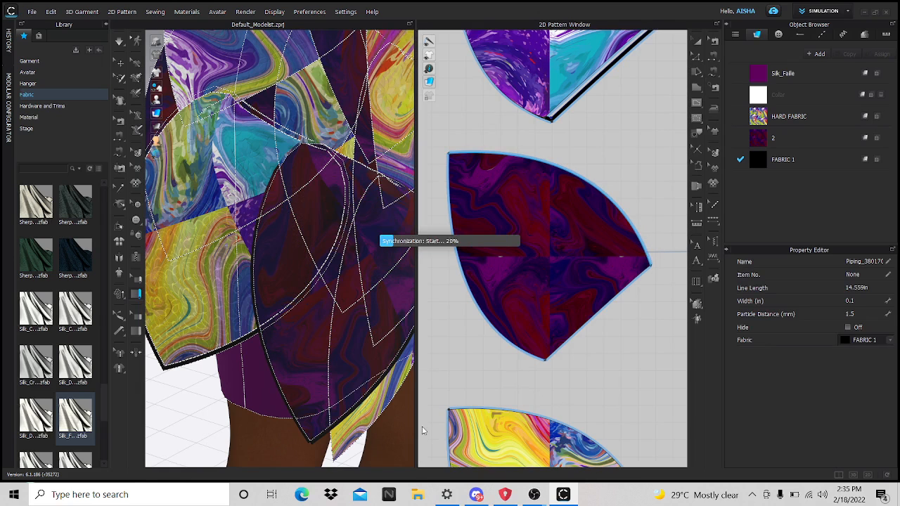
# Step: Examine how the two pipings meet at the dark petal's tip in 3D
pyautogui.scroll(5, 268, 332)
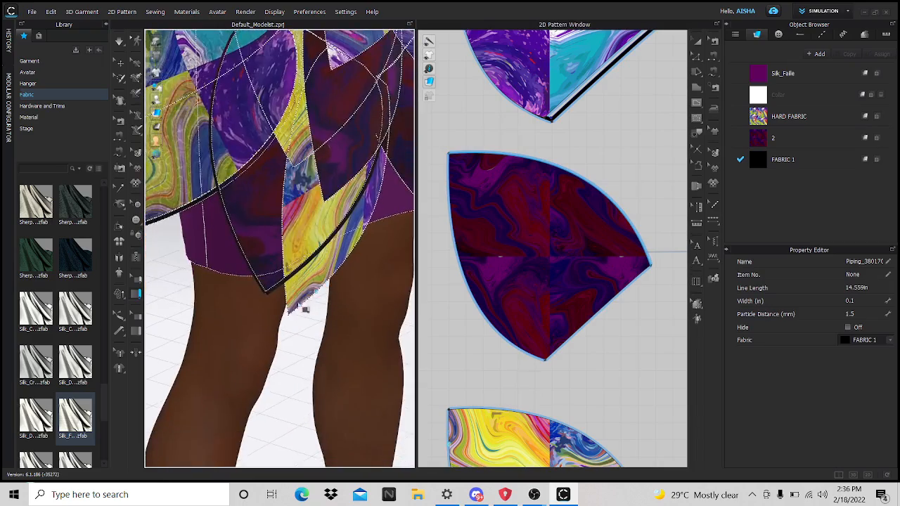
pyautogui.scroll(2, 270, 332)
pyautogui.moveTo(254, 367); pyautogui.dragTo(278, 224, button='middle')
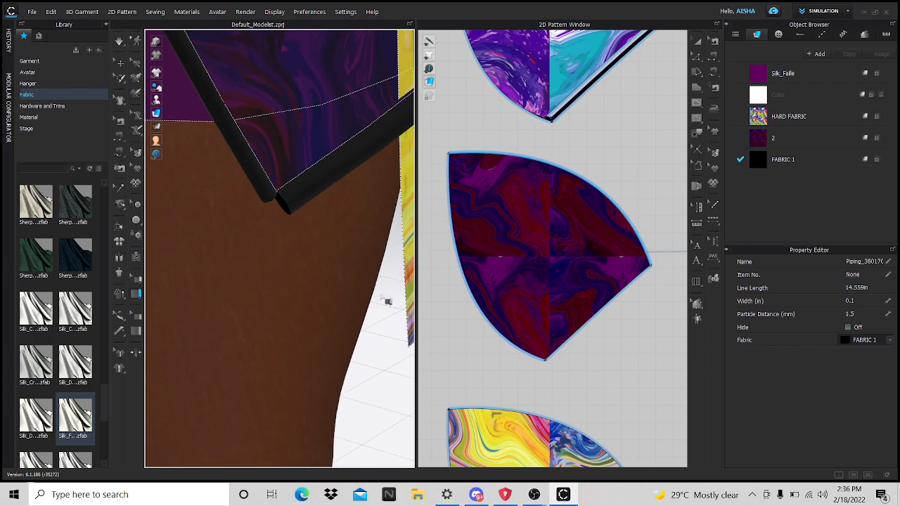
pyautogui.moveTo(386, 301); pyautogui.dragTo(232, 317, button='right')
pyautogui.scroll(5, 285, 193)
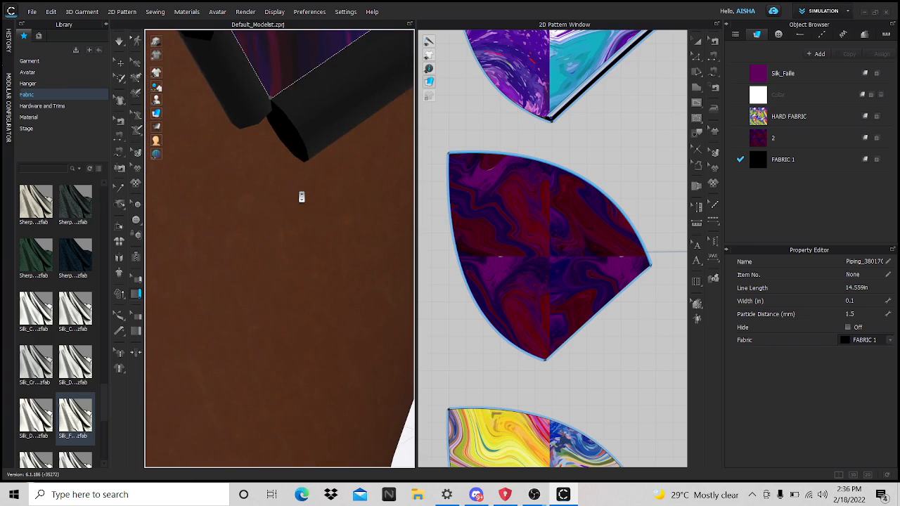
pyautogui.moveTo(289, 236); pyautogui.dragTo(281, 351, button='middle')
pyautogui.moveTo(281, 351); pyautogui.dragTo(375, 326, button='right')
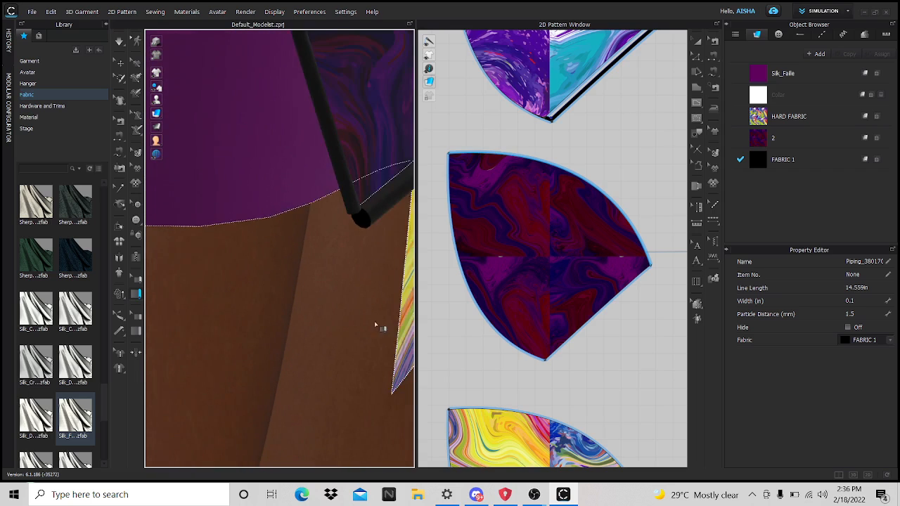
pyautogui.scroll(-8, 378, 326)
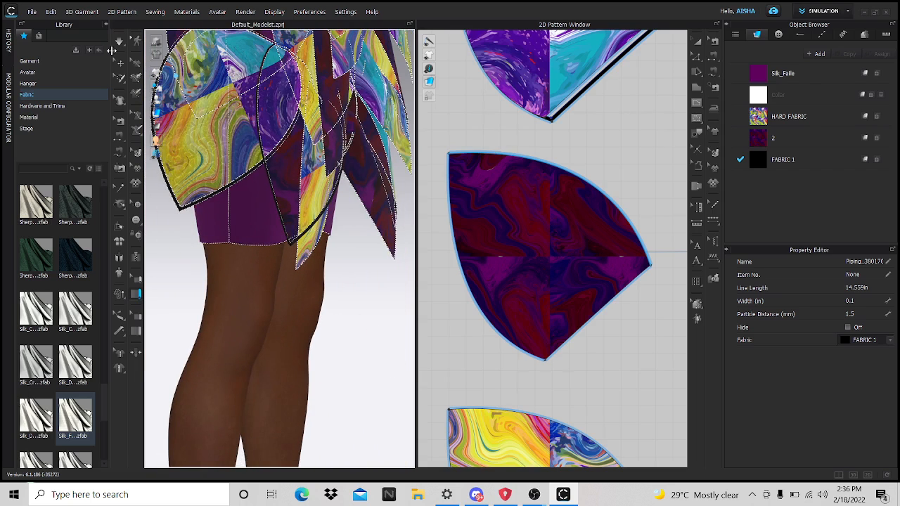
# Step: Remove the piping from the dark petal's upper curved edge and select the piping on its lower curved edge
pyautogui.scroll(5, 530, 325)
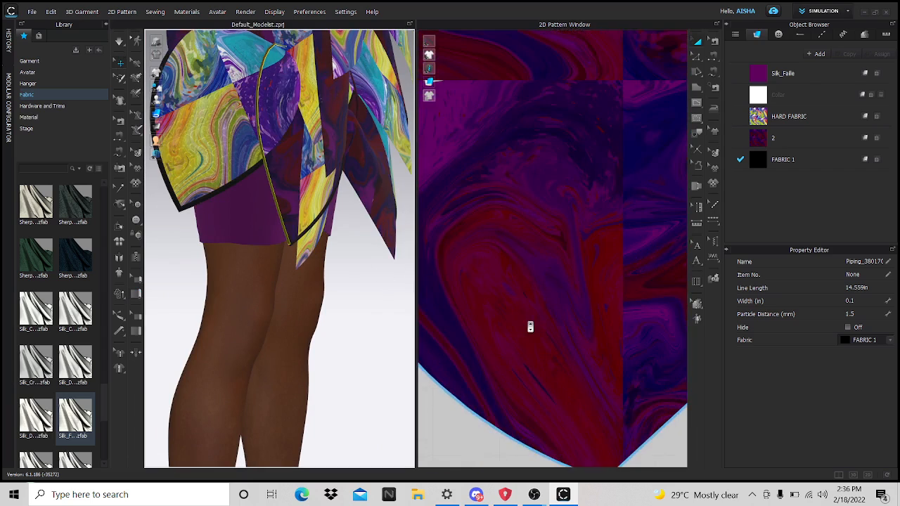
pyautogui.scroll(-7, 543, 241)
pyautogui.scroll(-5, 543, 241)
pyautogui.scroll(6, 543, 240)
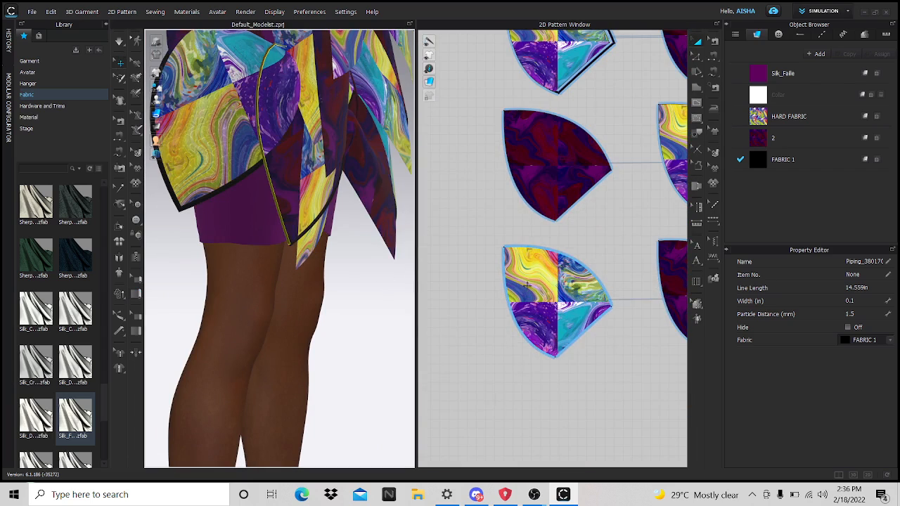
pyautogui.click(50, 12)
pyautogui.click(71, 21)
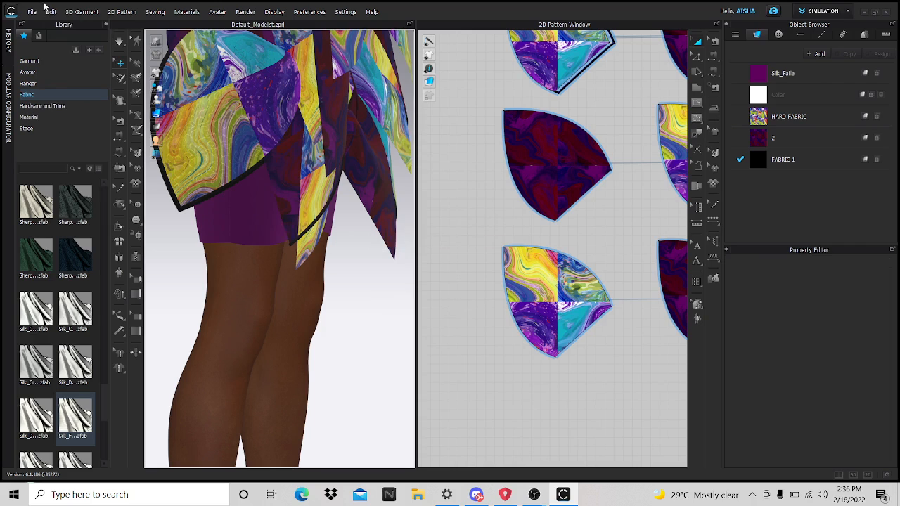
pyautogui.click(51, 12)
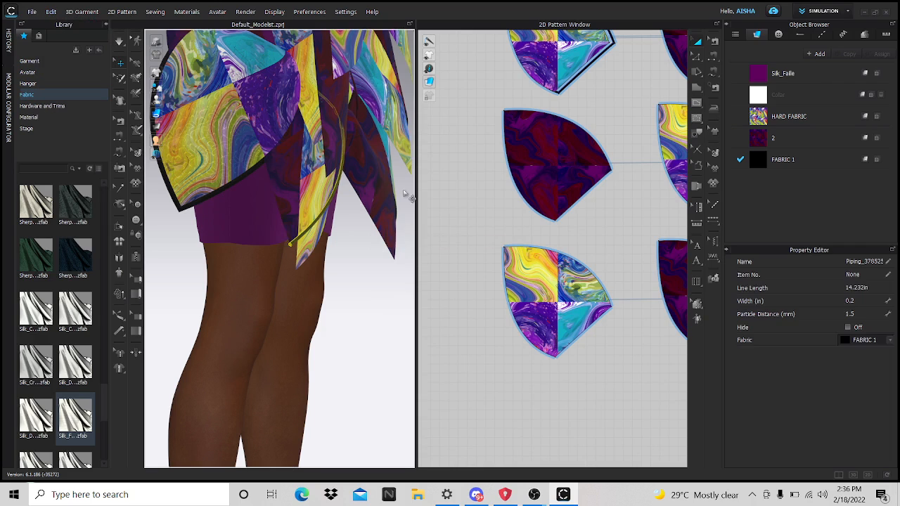
# Step: Remove the dark petal's remaining piping and offset its whole outline inward by 0.2 in as an internal line
pyautogui.click(56, 33)
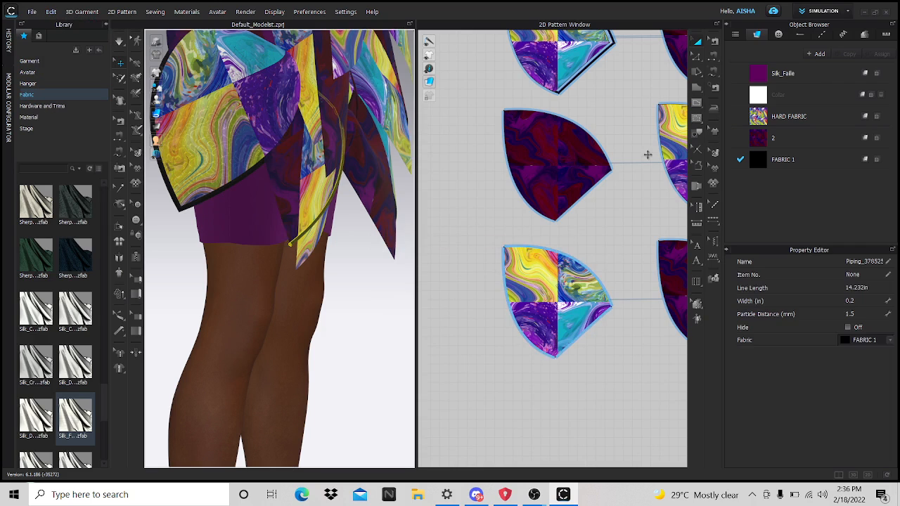
pyautogui.scroll(2, 559, 120)
pyautogui.click(561, 116)
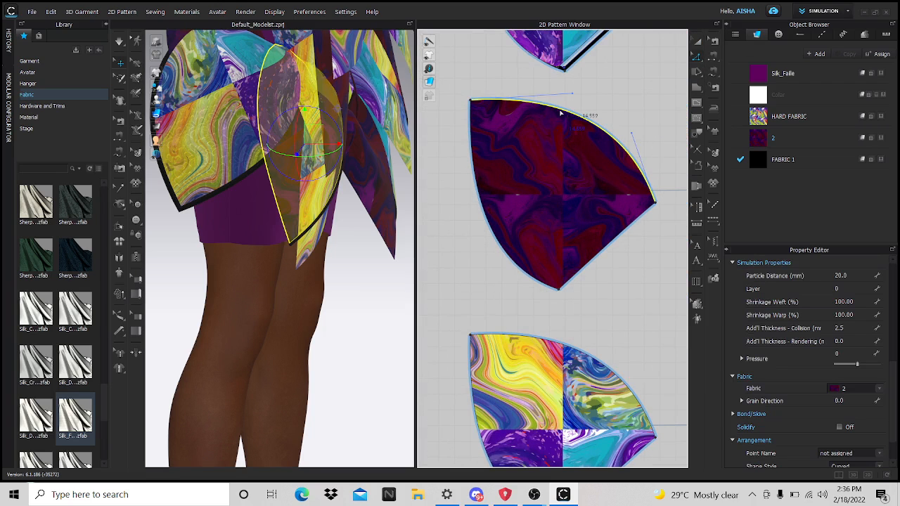
pyautogui.rightClick(595, 261)
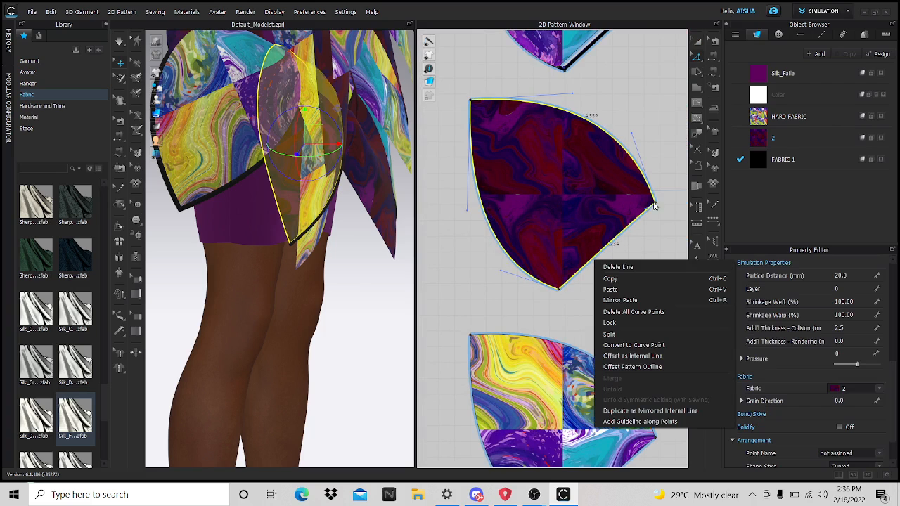
pyautogui.click(622, 356)
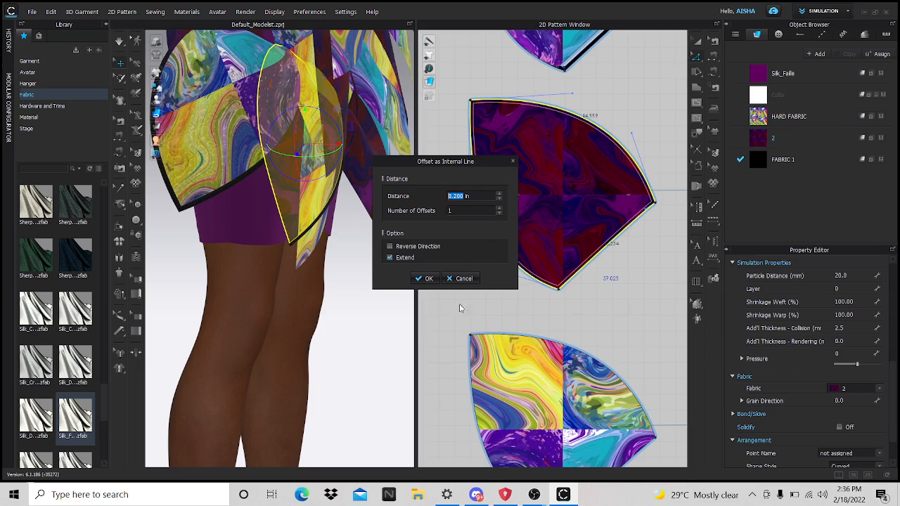
# Step: Cut and sew the dark petal along the internal line and assign FABRIC 1 to the resulting border strip
pyautogui.rightClick(580, 267)
pyautogui.click(602, 407)
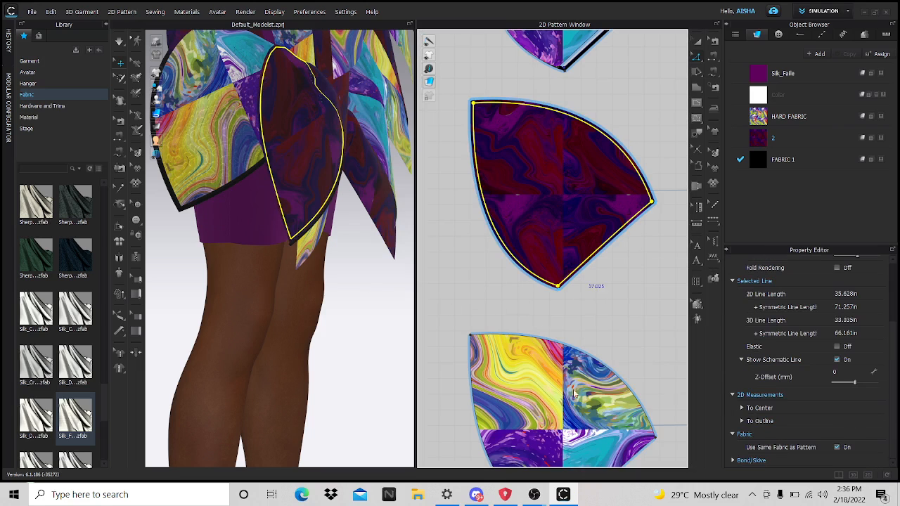
pyautogui.moveTo(751, 162); pyautogui.dragTo(707, 201)
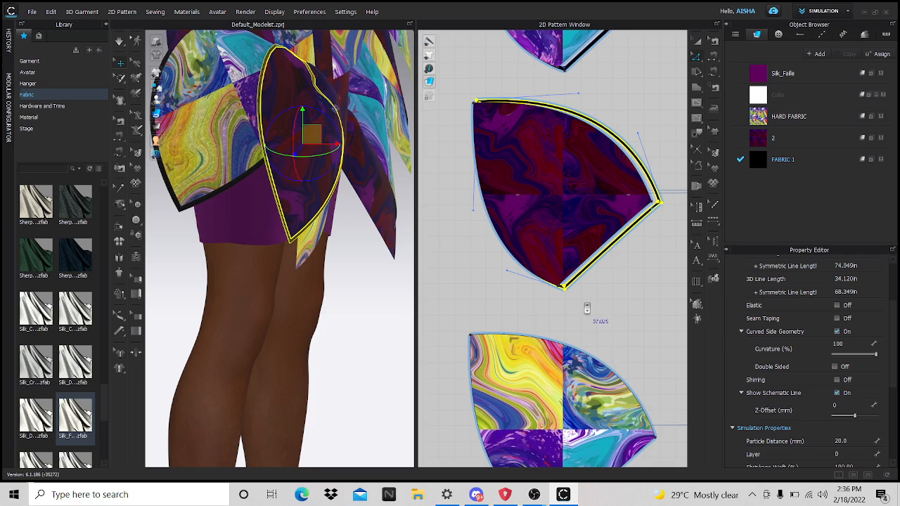
# Step: Check the border strip's lower corner and open its additional rendering thickness for editing
pyautogui.scroll(5, 587, 308)
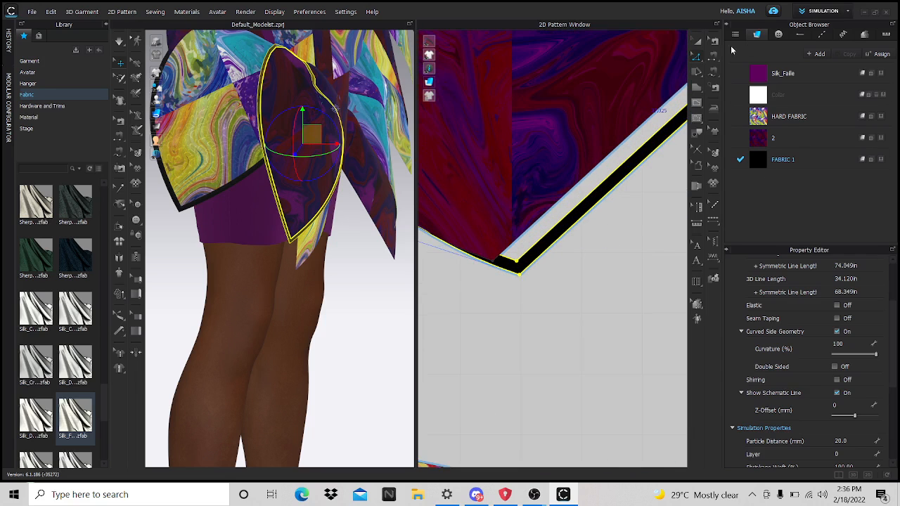
pyautogui.click(698, 42)
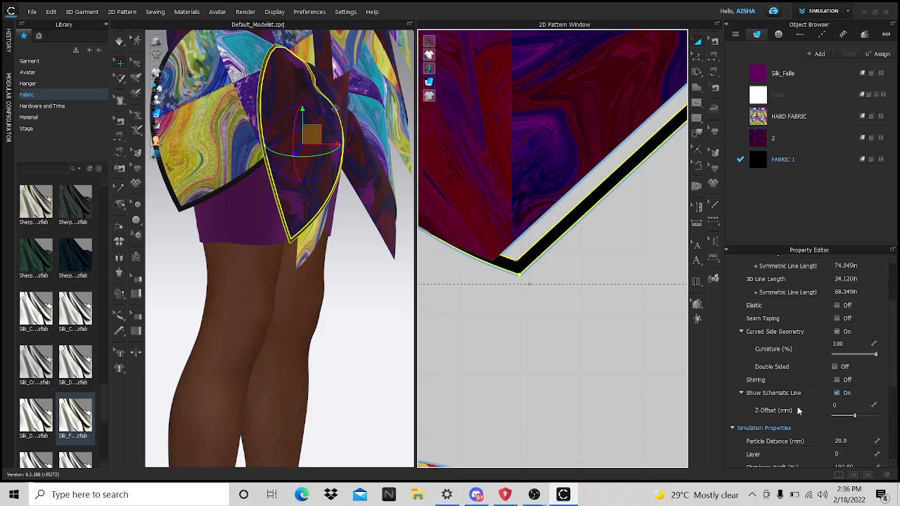
pyautogui.scroll(-2, 798, 411)
pyautogui.click(851, 450)
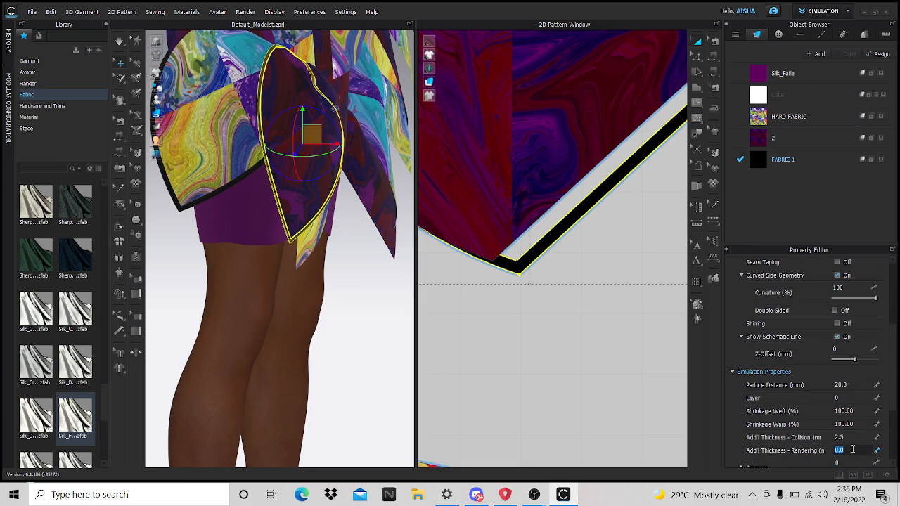
pyautogui.click(240, 274)
# Step: Examine the dark petal's black border from several angles and against the whole petal skirt in 3D
pyautogui.moveTo(267, 235); pyautogui.dragTo(338, 302, button='right')
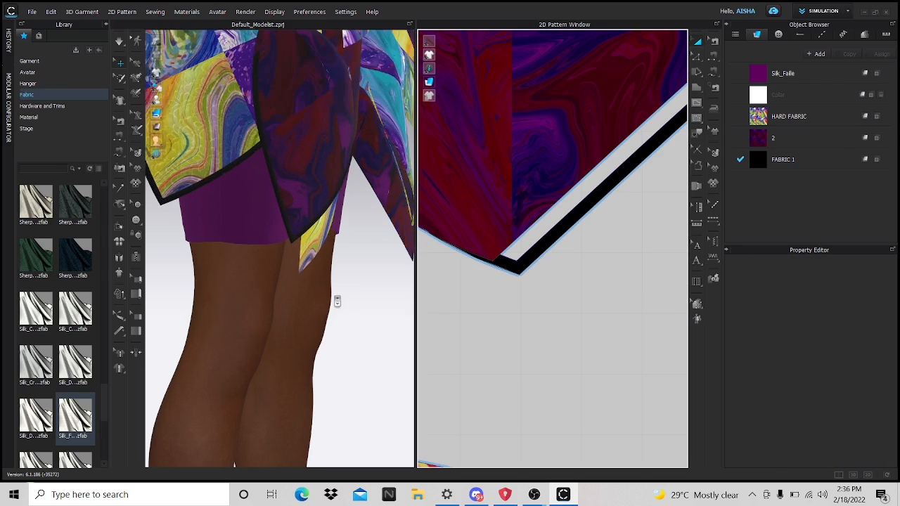
pyautogui.scroll(3, 281, 338)
pyautogui.moveTo(235, 375); pyautogui.dragTo(301, 252, button='right')
pyautogui.moveTo(302, 252); pyautogui.dragTo(267, 337, button='middle')
pyautogui.scroll(-3, 278, 338)
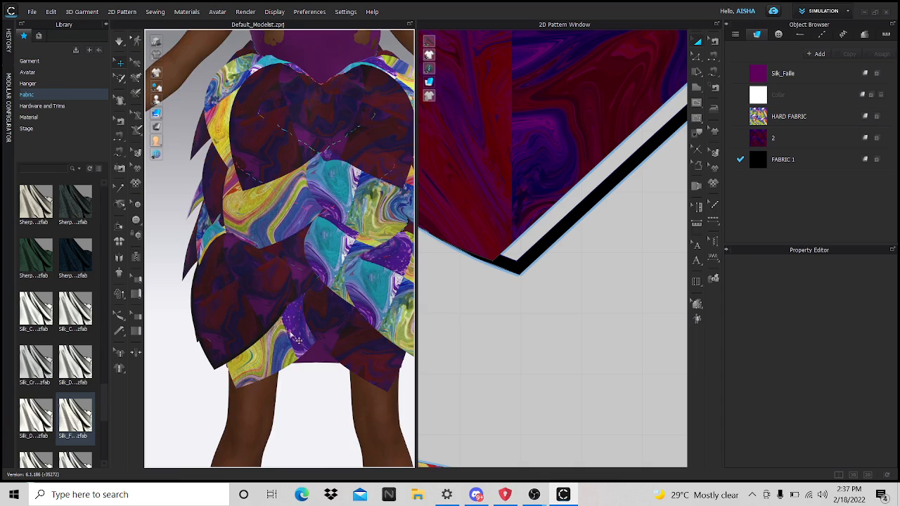
pyautogui.moveTo(296, 337); pyautogui.dragTo(329, 336, button='right')
# Step: Offset the whole outline of the multicoloured petal below the bordered dark petal inward by 0.2 in as an internal line
pyautogui.scroll(10, 501, 246)
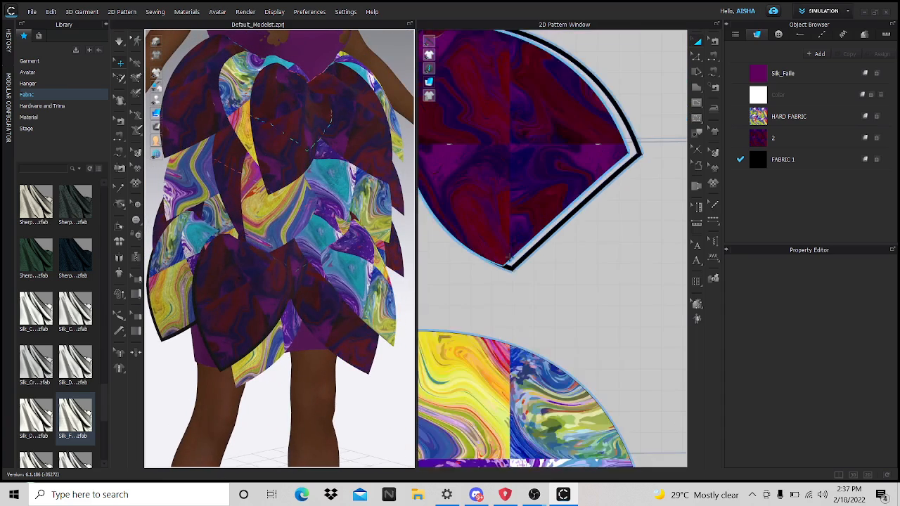
pyautogui.scroll(-1, 502, 294)
pyautogui.scroll(2, 503, 295)
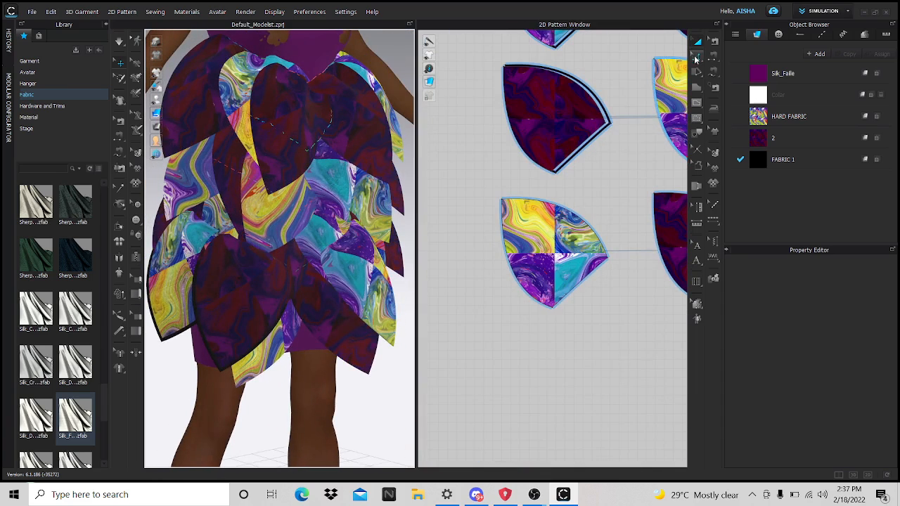
pyautogui.scroll(3, 545, 228)
pyautogui.click(505, 223)
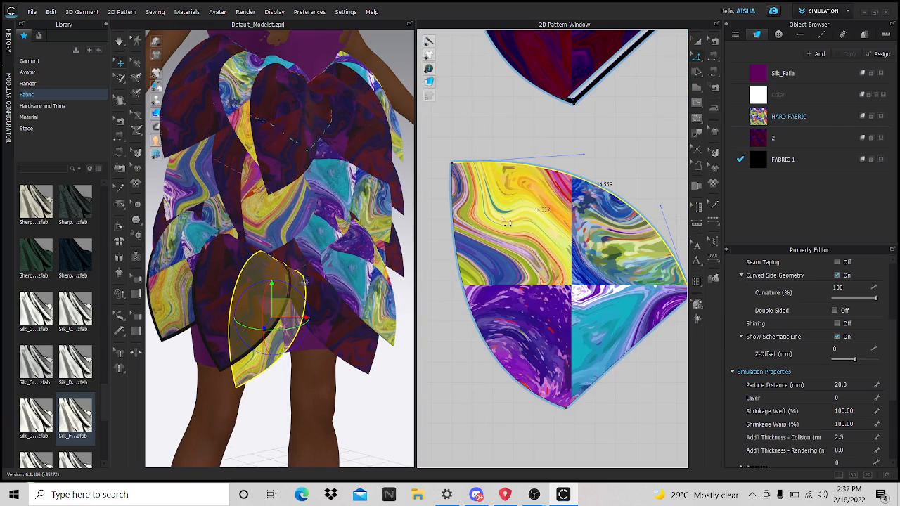
pyautogui.keyDown('shift'); pyautogui.click(460, 269); pyautogui.keyUp('shift')
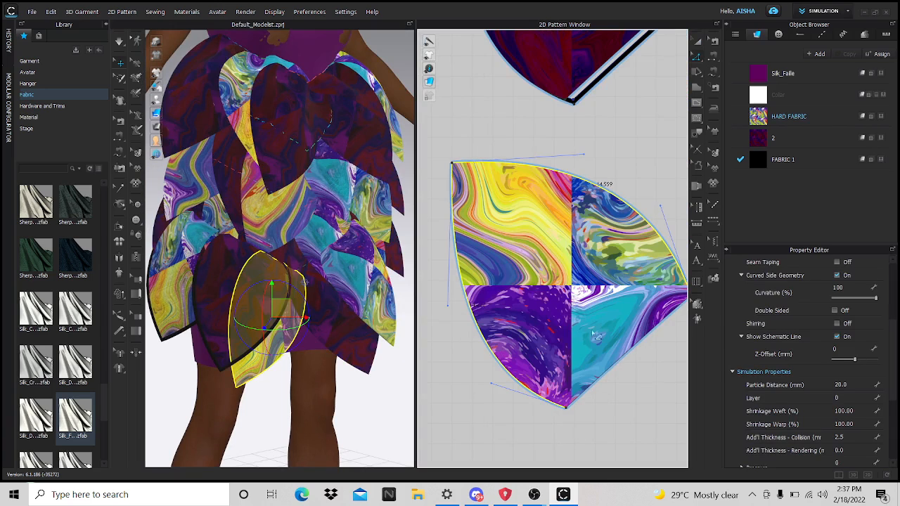
pyautogui.rightClick(615, 367)
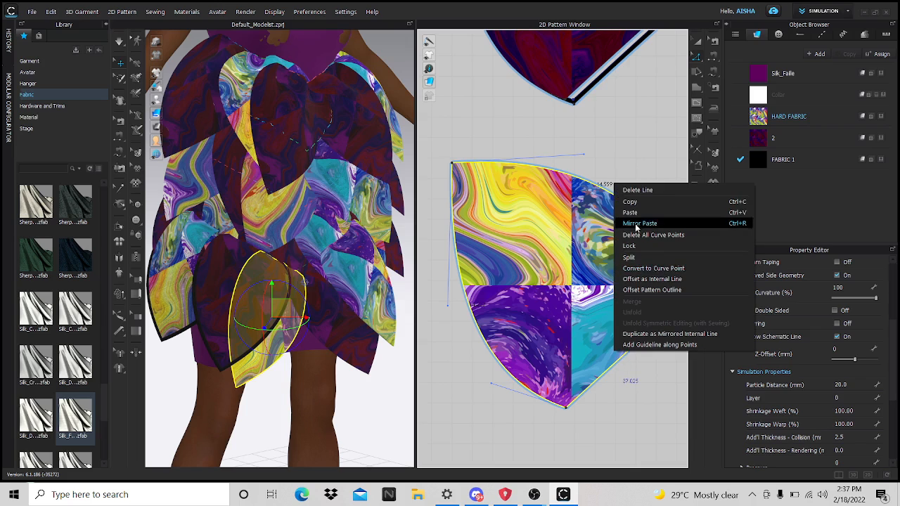
pyautogui.click(643, 279)
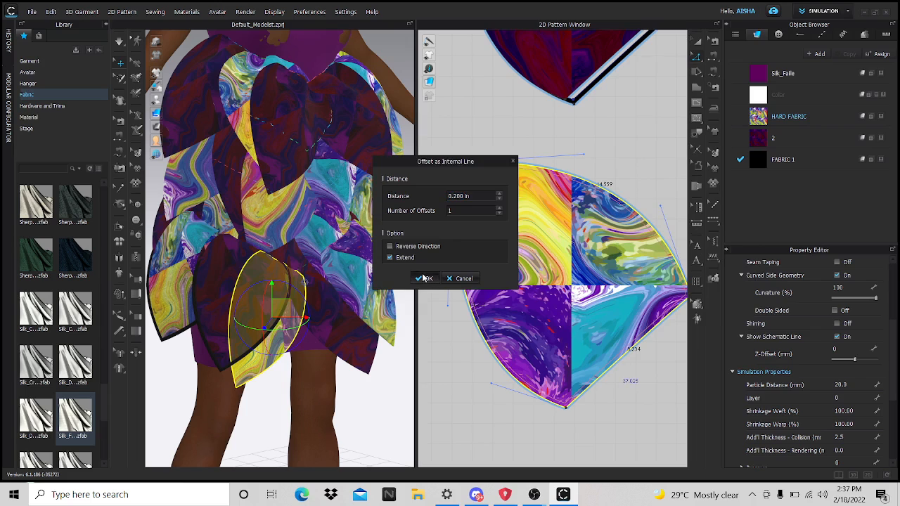
pyautogui.click(424, 278)
# Step: Cut and sew the multicoloured petal along its internal line and assign FABRIC 1 to its border strip
pyautogui.rightClick(567, 401)
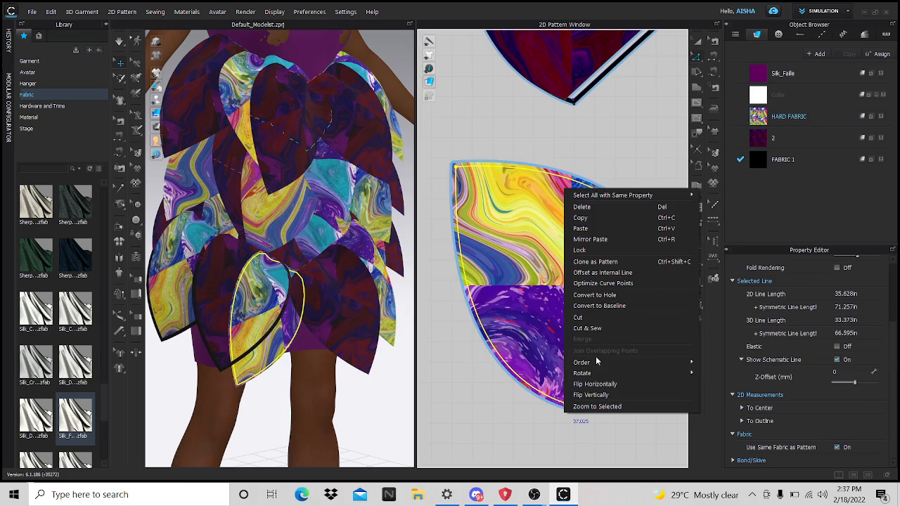
pyautogui.click(583, 329)
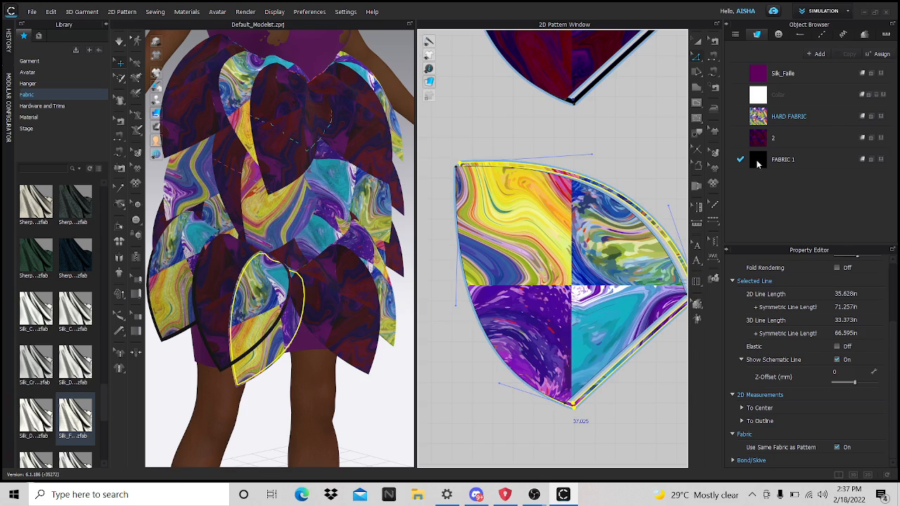
pyautogui.click(631, 222)
pyautogui.moveTo(633, 209); pyautogui.dragTo(634, 211)
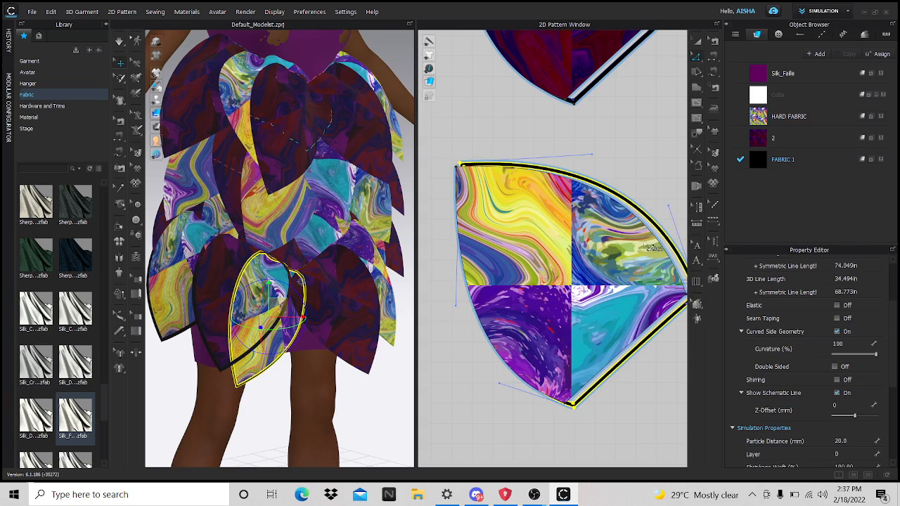
# Step: Select all three edges of the dark petal in the next group and offset them 0.2 in as an internal line
pyautogui.moveTo(639, 256); pyautogui.dragTo(407, 364, button='middle')
pyautogui.scroll(1, 407, 363)
pyautogui.scroll(5, 528, 372)
pyautogui.scroll(-4, 612, 200)
pyautogui.scroll(1, 612, 201)
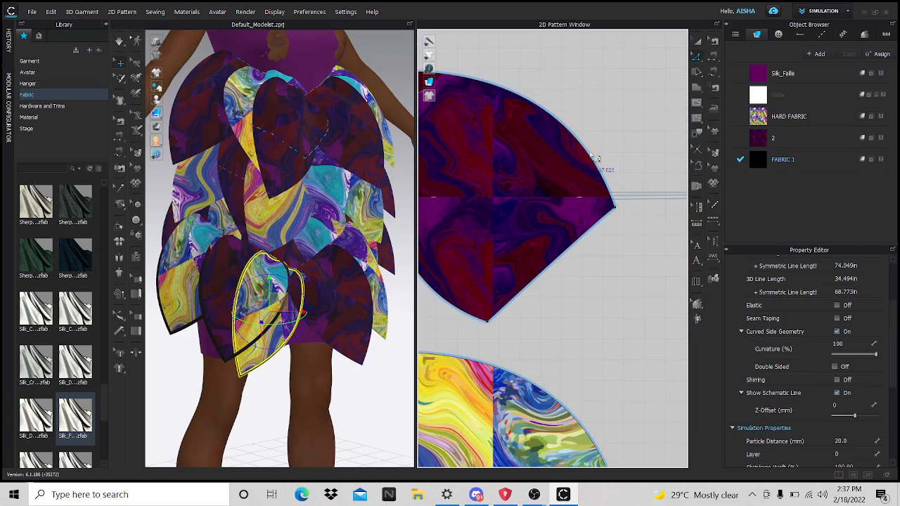
pyautogui.click(596, 163)
pyautogui.scroll(-4, 596, 168)
pyautogui.scroll(3, 522, 214)
pyautogui.scroll(1, 522, 214)
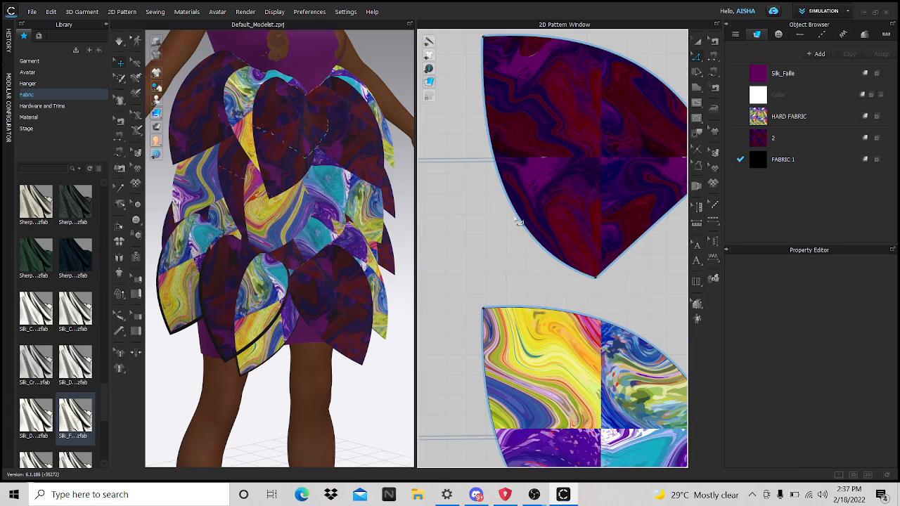
pyautogui.click(518, 218)
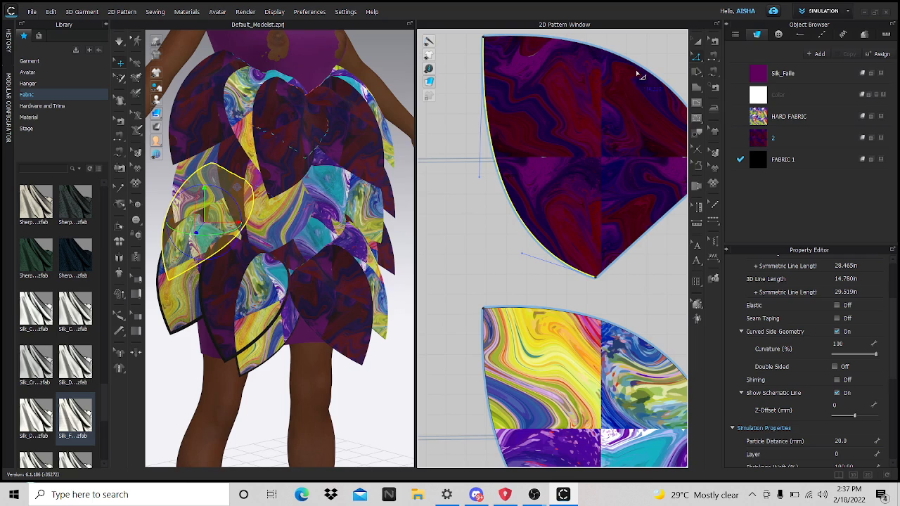
pyautogui.keyDown('shift'); pyautogui.click(667, 85); pyautogui.keyUp('shift')
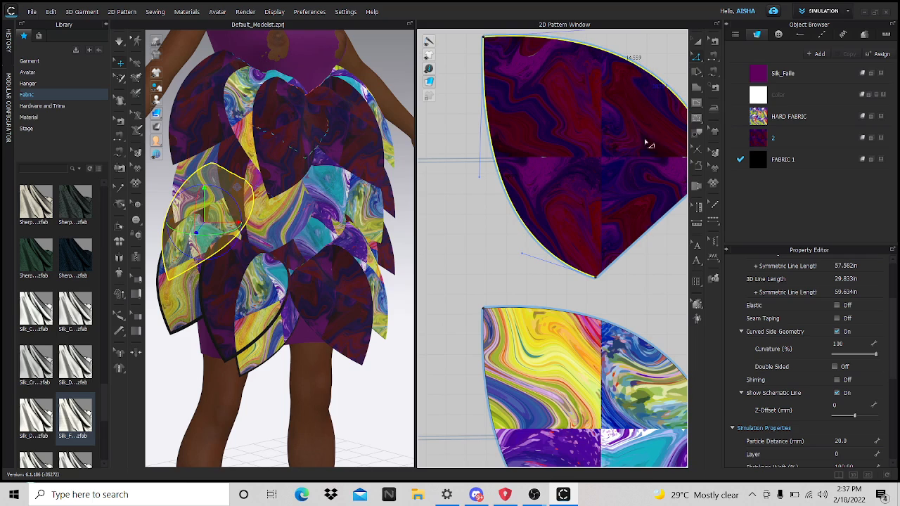
pyautogui.keyDown('shift'); pyautogui.click(626, 252); pyautogui.keyUp('shift')
pyautogui.rightClick(611, 263)
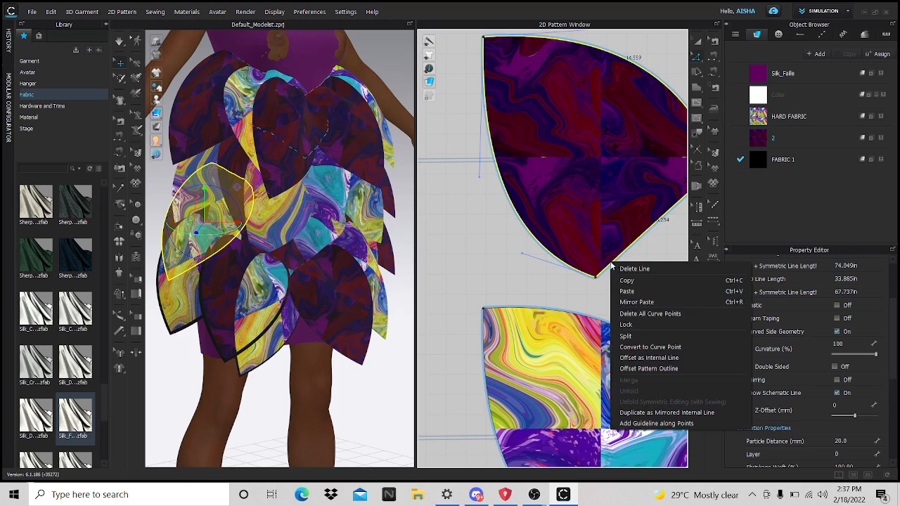
pyautogui.click(642, 358)
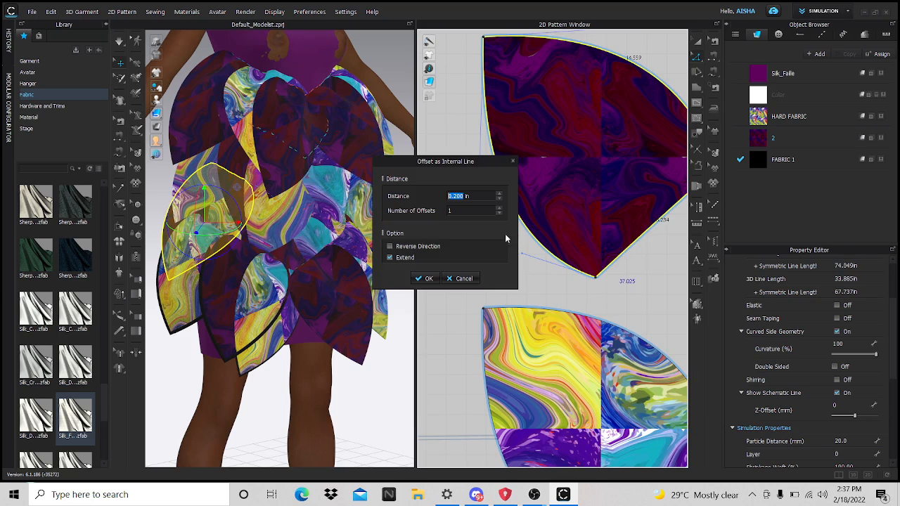
pyautogui.click(427, 279)
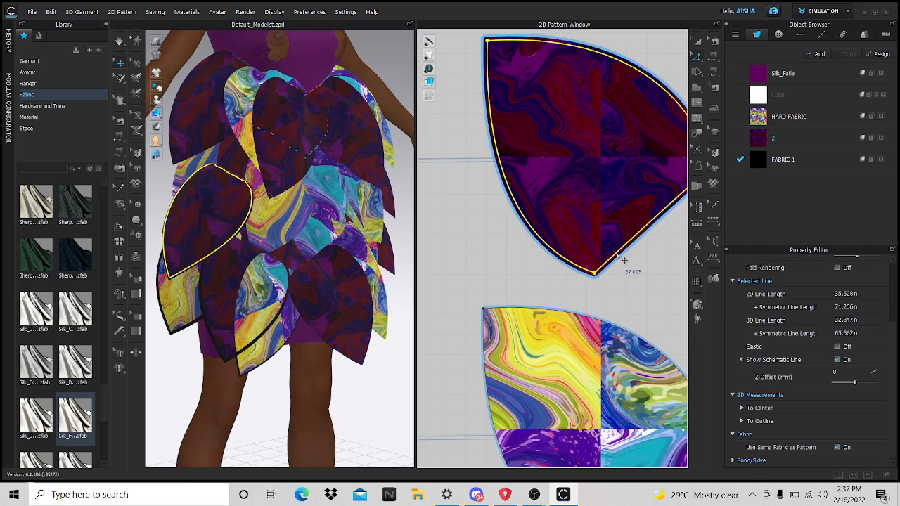
# Step: Cut and sew this second dark petal along its internal line and assign FABRIC 1 to the border strip
pyautogui.rightClick(618, 256)
pyautogui.click(651, 392)
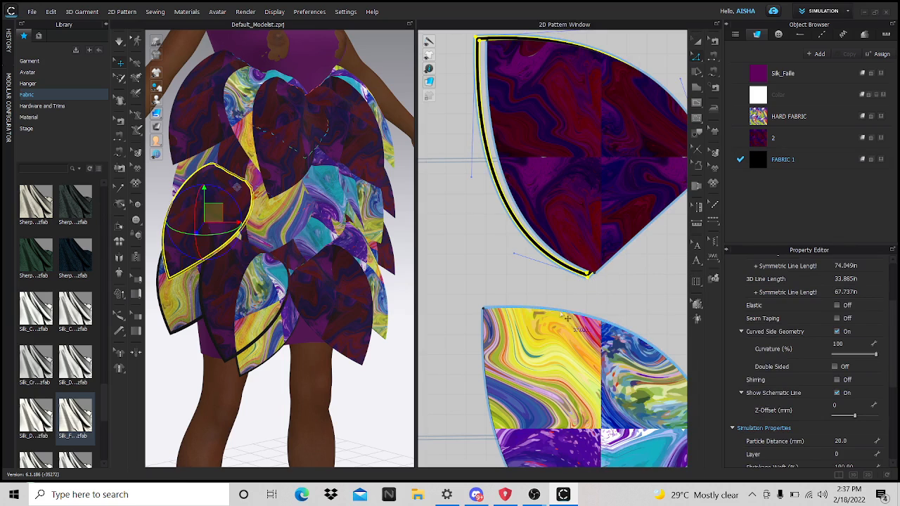
pyautogui.click(535, 293)
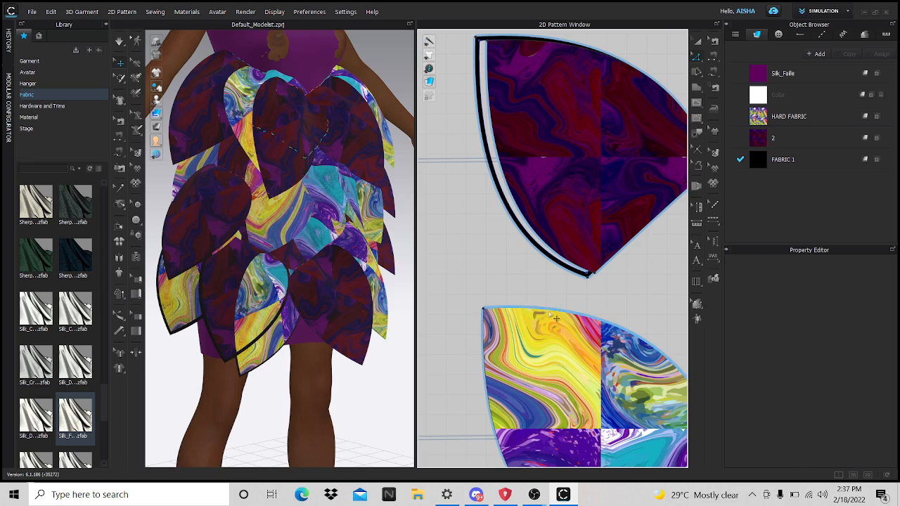
# Step: Offset all edges of the multicoloured petal directly below the second dark petal by 0.2 in as an internal line
pyautogui.click(551, 322)
pyautogui.scroll(-5, 490, 364)
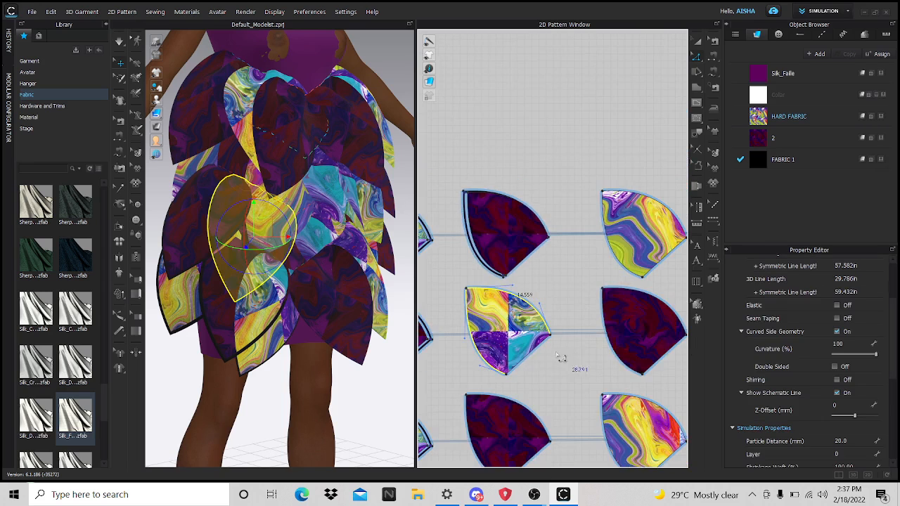
pyautogui.scroll(3, 562, 368)
pyautogui.rightClick(518, 351)
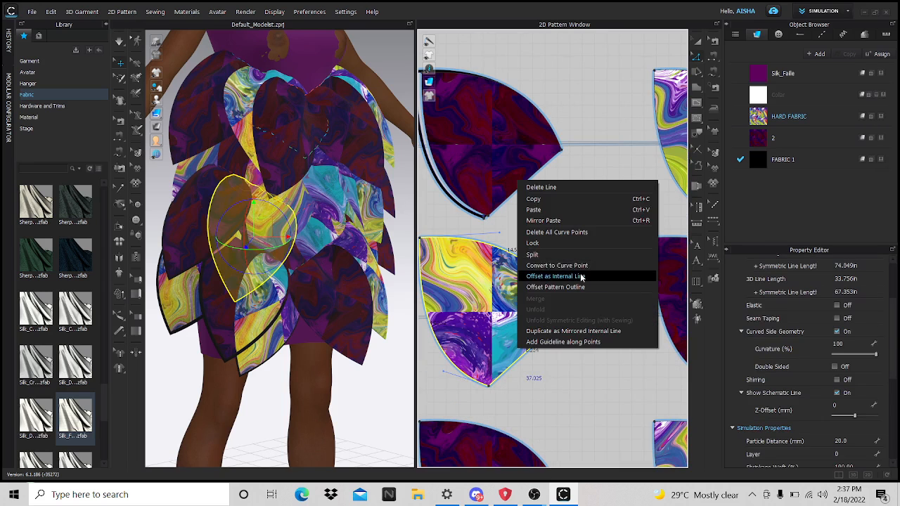
pyautogui.click(618, 275)
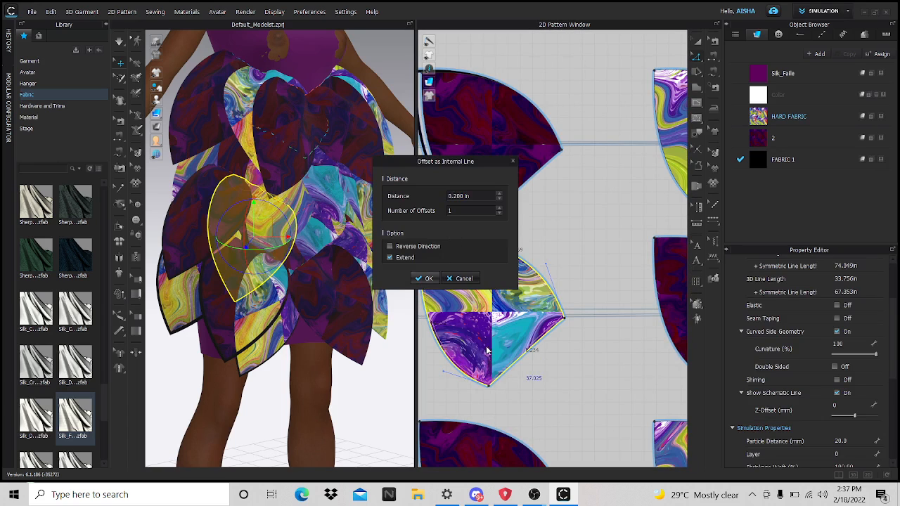
# Step: Cut and sew the multicoloured petal below the second dark petal along its internal line, assigning FABRIC 1 only to the border strip
pyautogui.rightClick(518, 369)
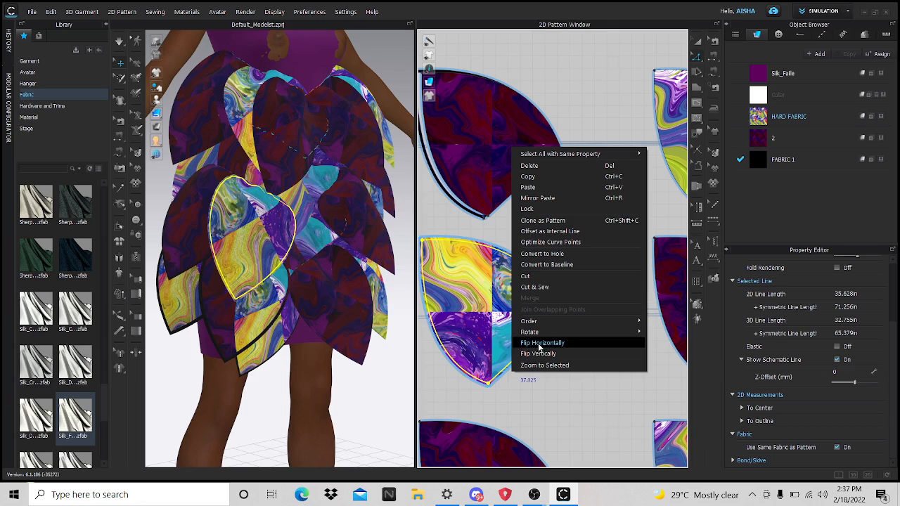
pyautogui.click(541, 287)
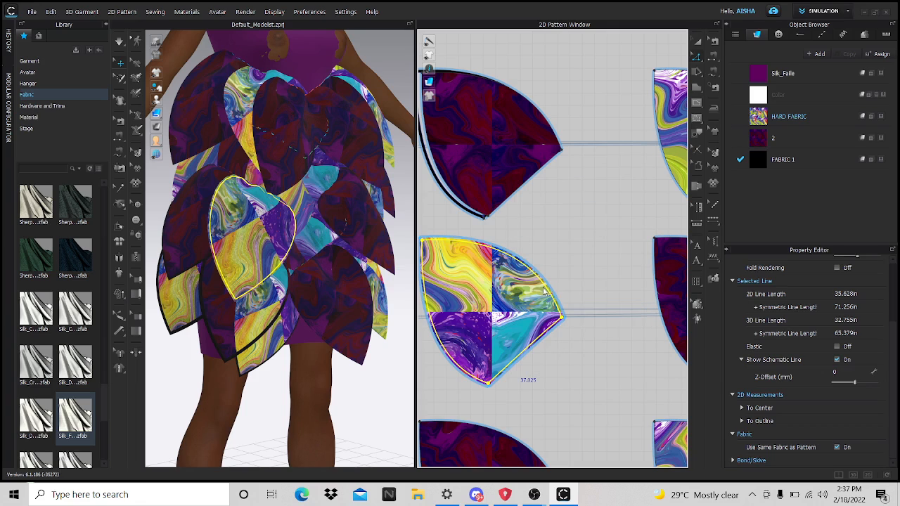
pyautogui.moveTo(673, 248); pyautogui.dragTo(594, 300)
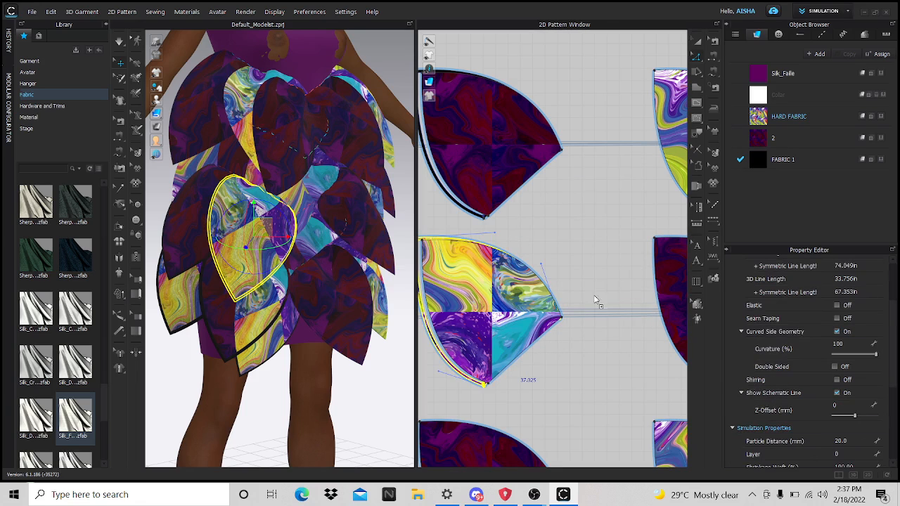
pyautogui.moveTo(478, 383); pyautogui.dragTo(481, 386)
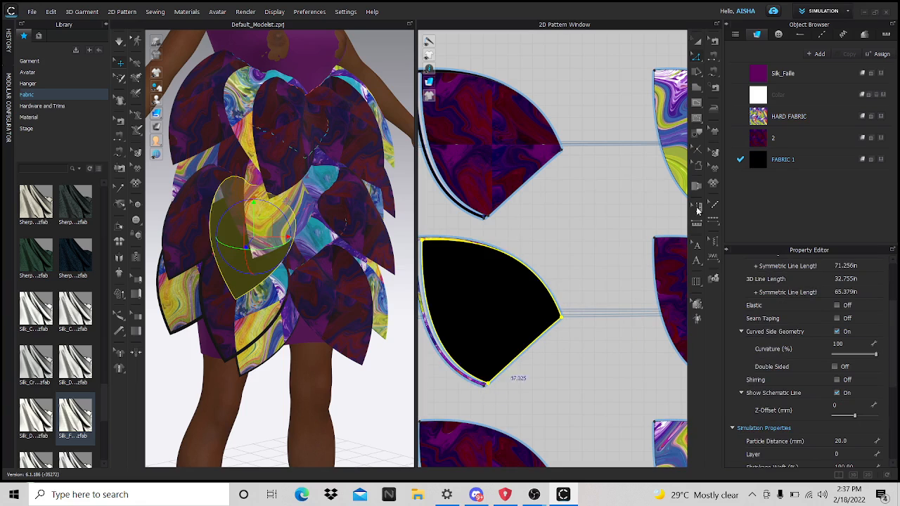
pyautogui.moveTo(768, 135); pyautogui.dragTo(511, 330)
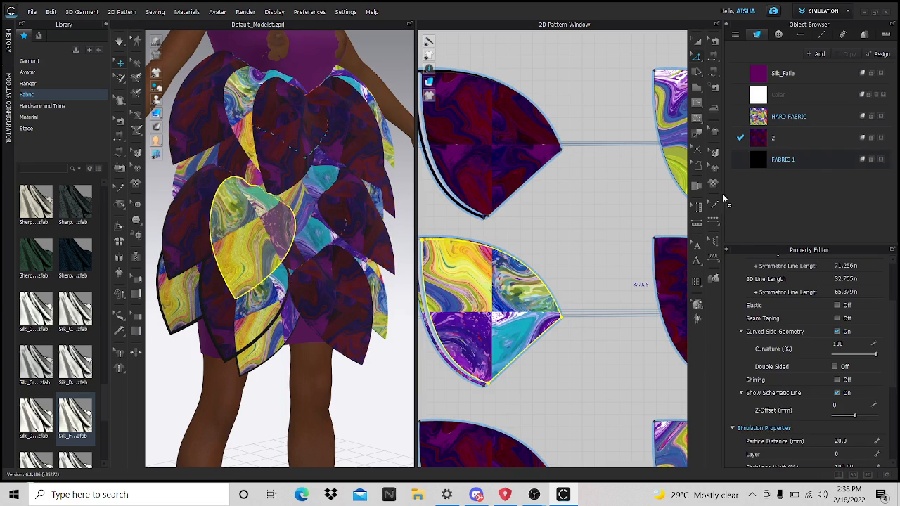
pyautogui.click(472, 381)
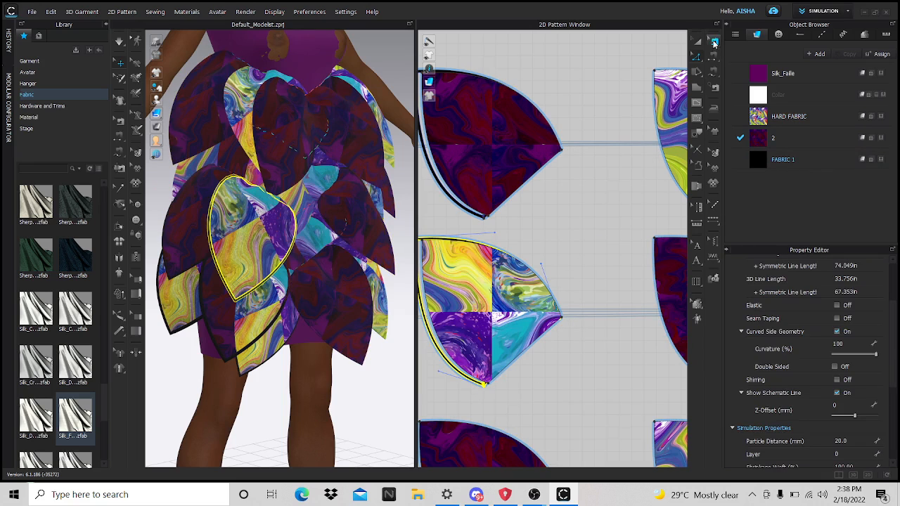
# Step: Set the additional rendering thickness to 3 mm on the border strips of this multicoloured petal and the dark petal above it
pyautogui.click(697, 43)
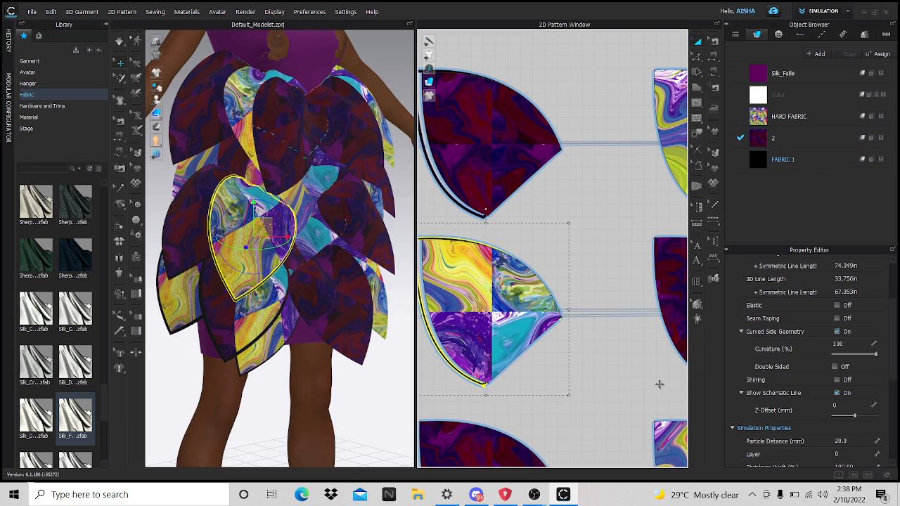
pyautogui.scroll(-3, 879, 403)
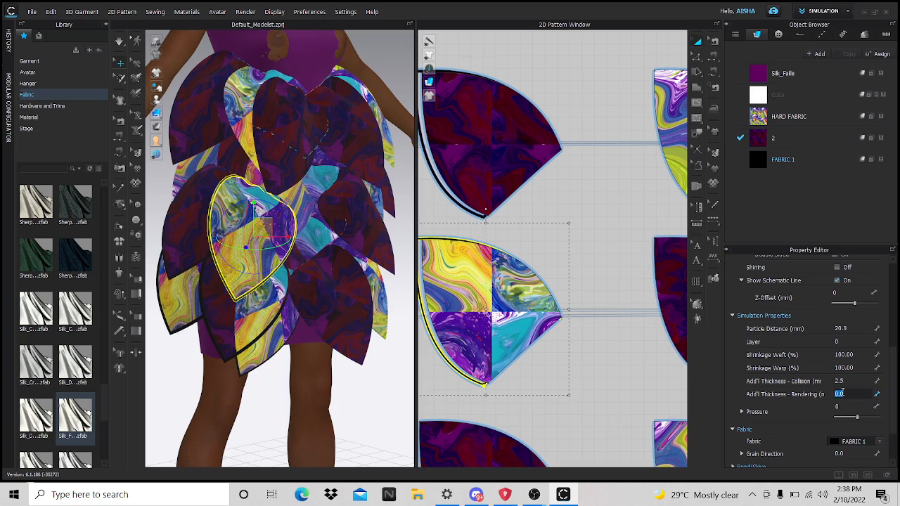
pyautogui.click(602, 394)
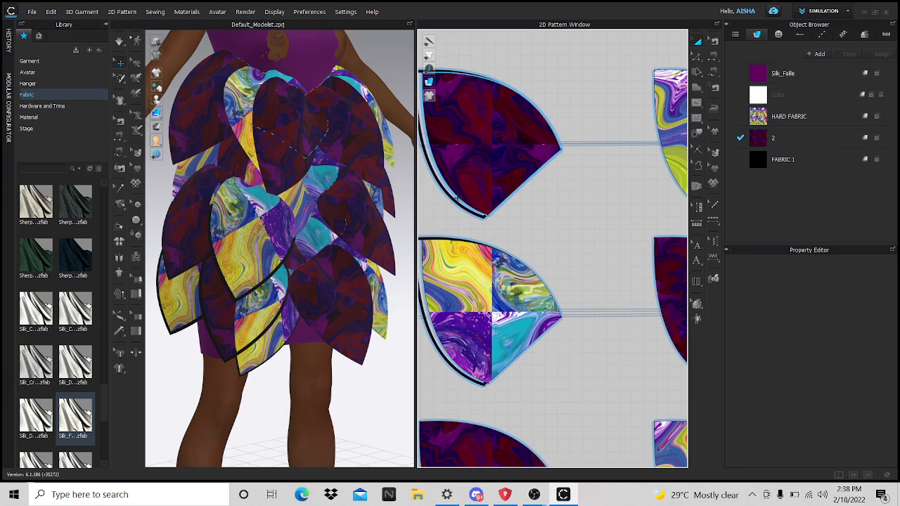
pyautogui.click(457, 204)
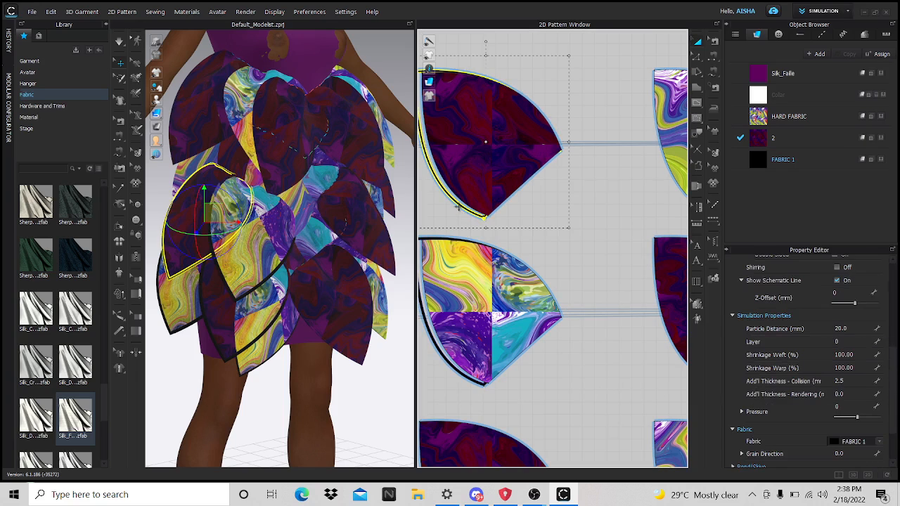
pyautogui.click(853, 394)
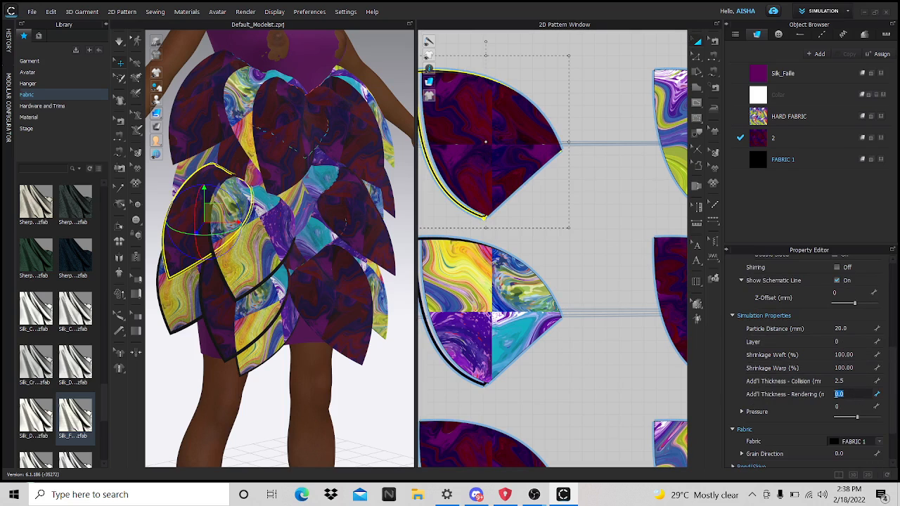
pyautogui.click(602, 398)
# Step: Check the additional rendering thickness of the border strips on the neighbouring petals
pyautogui.moveTo(619, 400); pyautogui.dragTo(795, 413, button='middle')
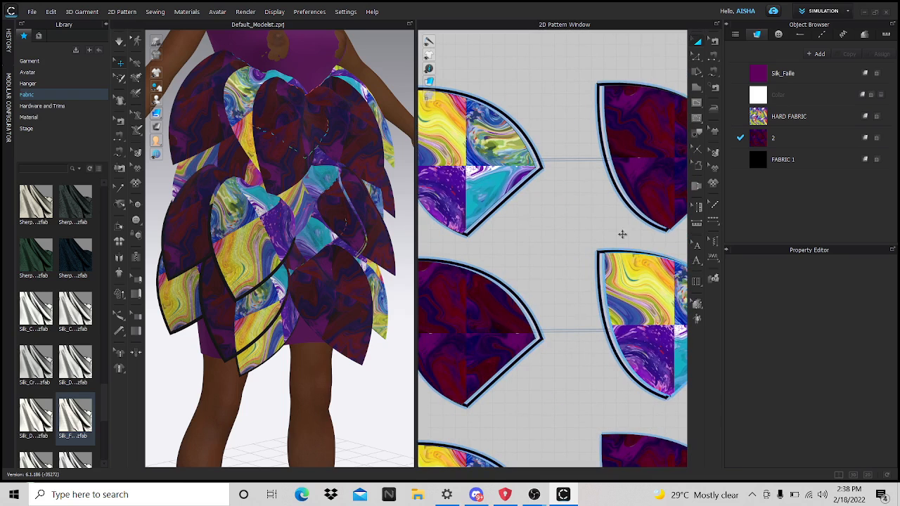
pyautogui.click(620, 200)
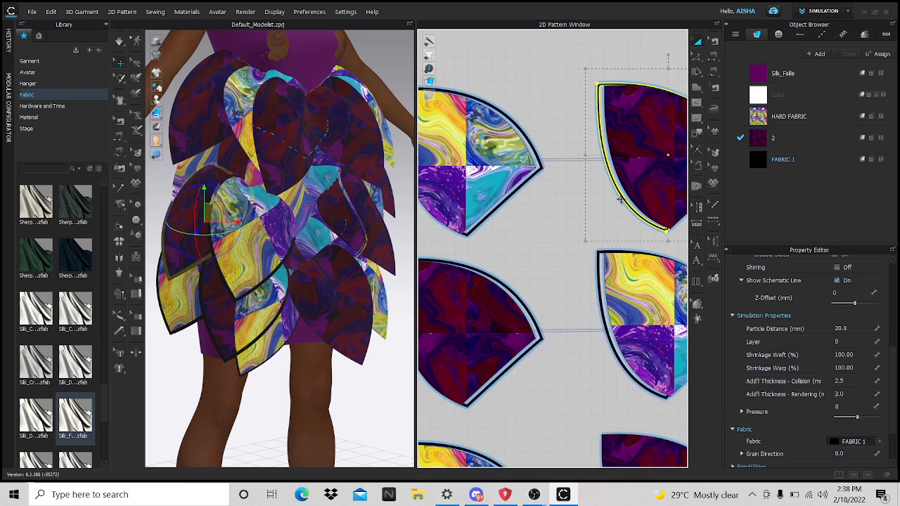
pyautogui.click(519, 371)
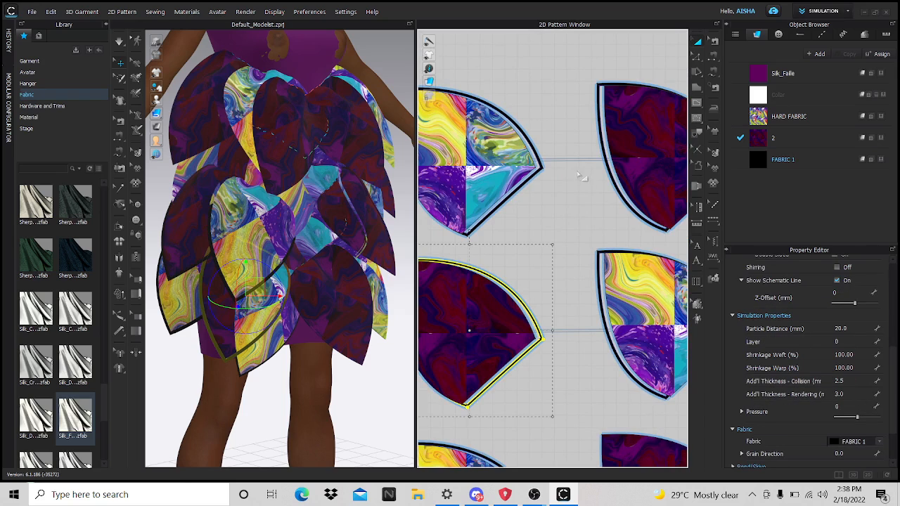
pyautogui.click(540, 160)
pyautogui.scroll(3, 572, 316)
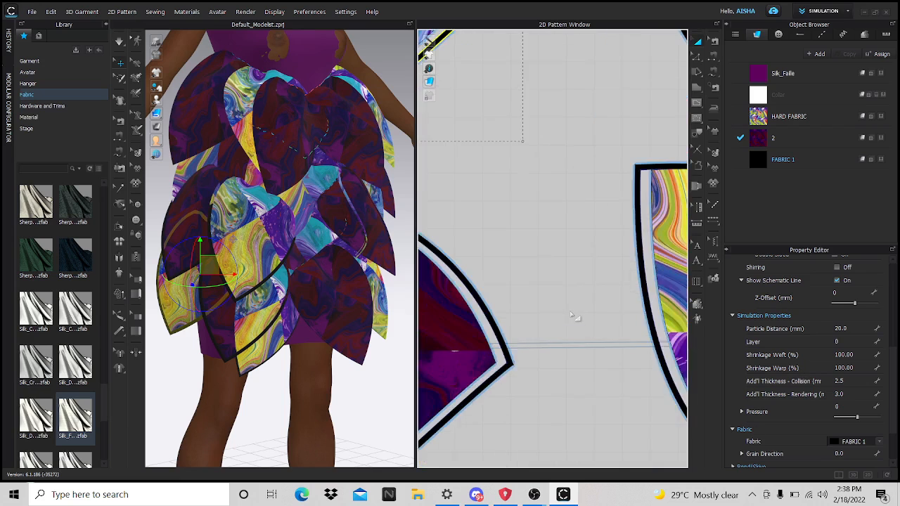
pyautogui.scroll(-3, 571, 316)
pyautogui.scroll(3, 549, 335)
pyautogui.click(536, 411)
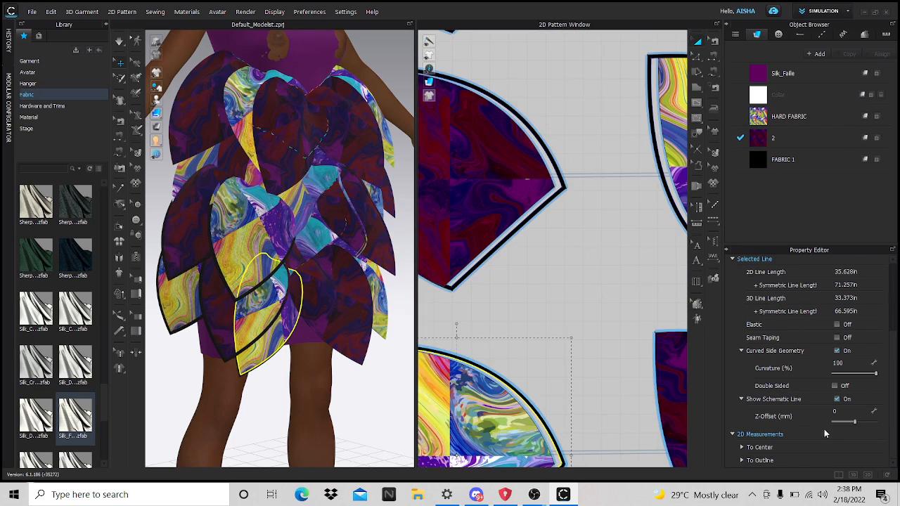
pyautogui.scroll(1, 826, 434)
pyautogui.scroll(-1, 836, 425)
pyautogui.scroll(1, 841, 418)
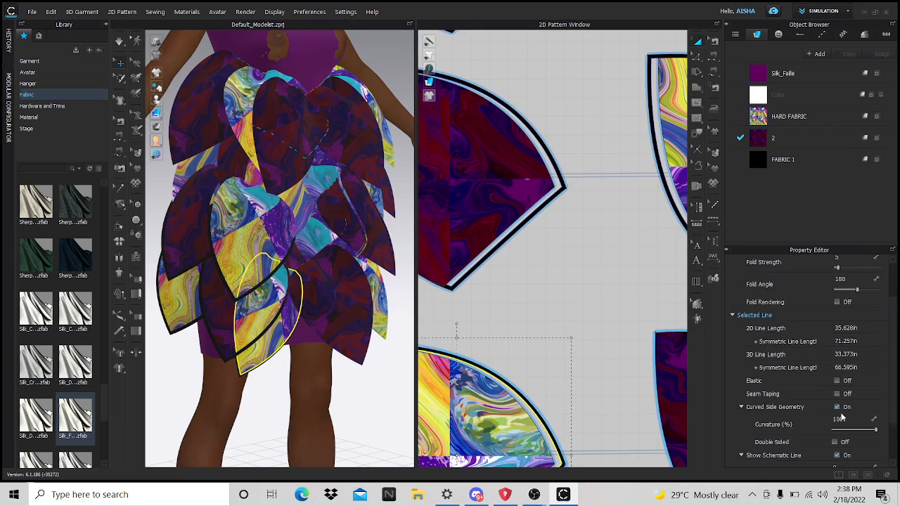
pyautogui.scroll(1, 844, 414)
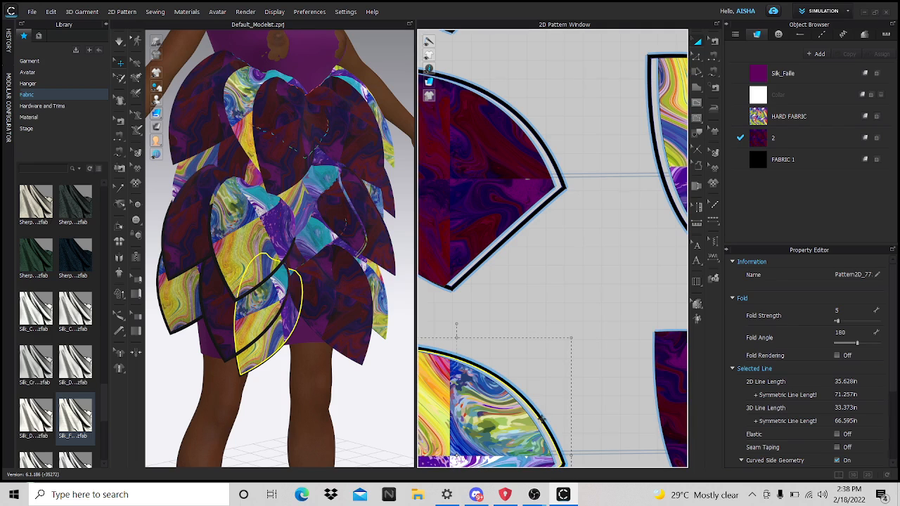
pyautogui.scroll(-1, 565, 413)
# Step: Select the black border strip of the lower multicoloured petal and set its additional rendering thickness to 3 mm
pyautogui.moveTo(566, 401); pyautogui.dragTo(584, 241, button='middle')
pyautogui.scroll(5, 564, 344)
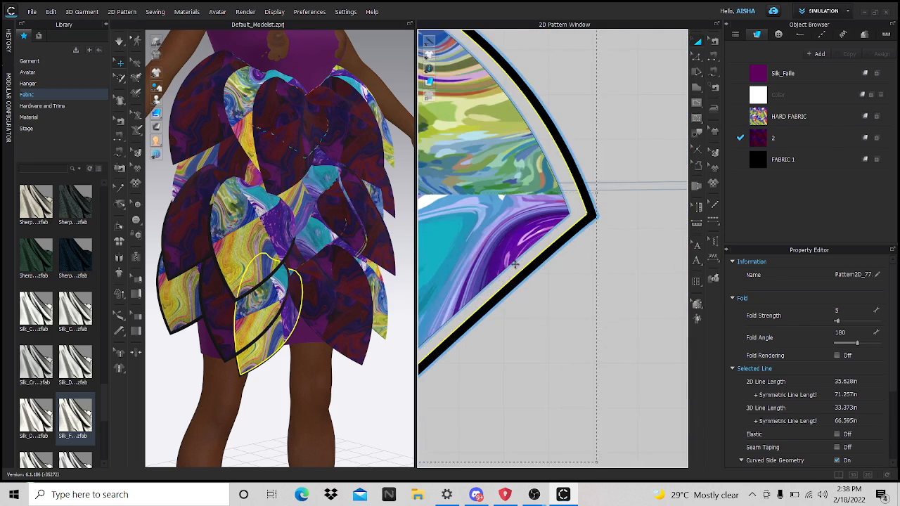
pyautogui.scroll(2, 515, 264)
pyautogui.click(530, 286)
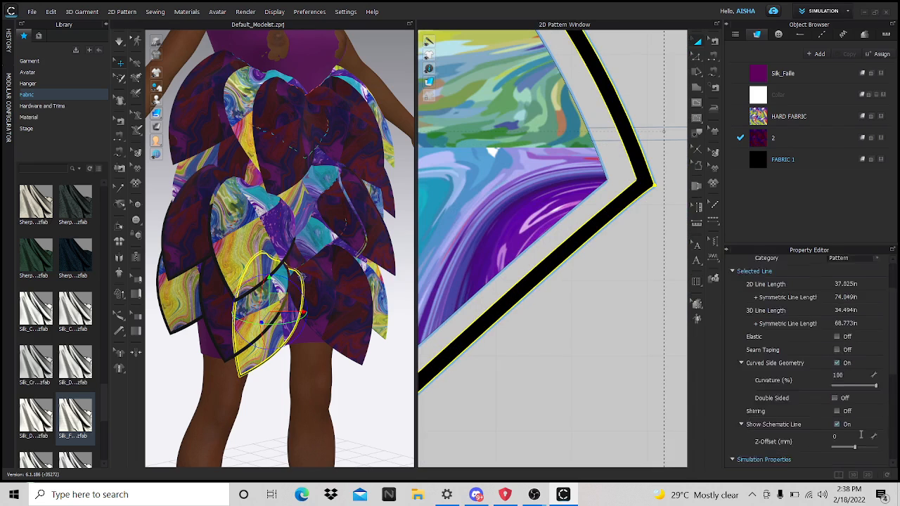
pyautogui.scroll(-7, 839, 425)
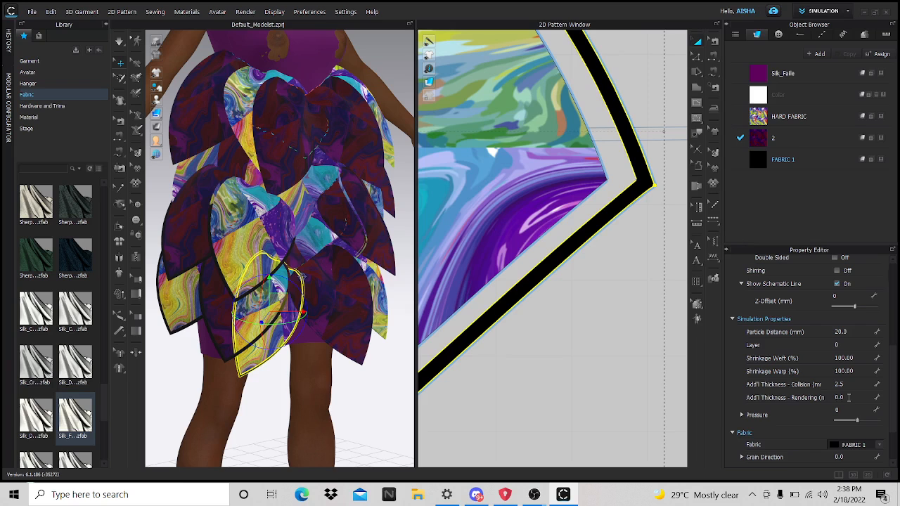
pyautogui.click(848, 397)
pyautogui.write('3')
pyautogui.click(634, 403)
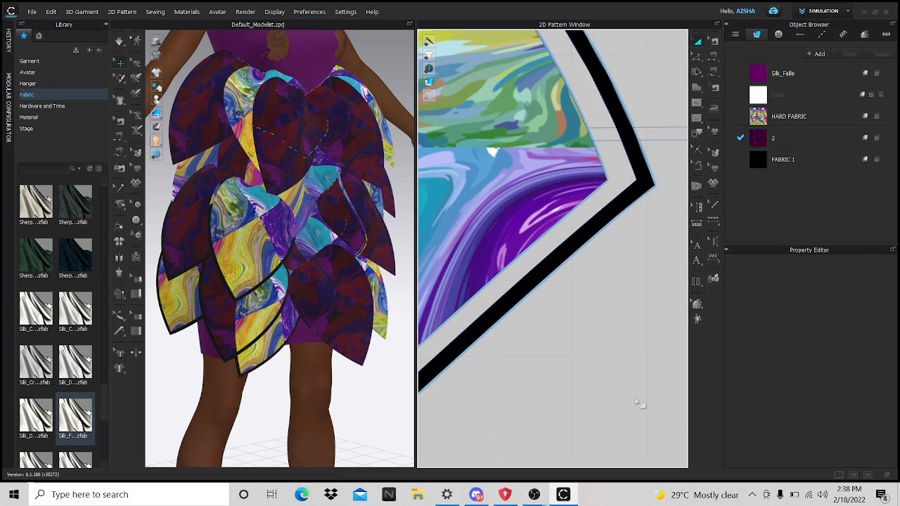
# Step: Examine the thickened black borders and the fabric texture of the petals on the 3D dress, up close and from a distance
pyautogui.scroll(-1, 343, 397)
pyautogui.scroll(5, 277, 327)
pyautogui.moveTo(277, 327); pyautogui.dragTo(232, 317, button='right')
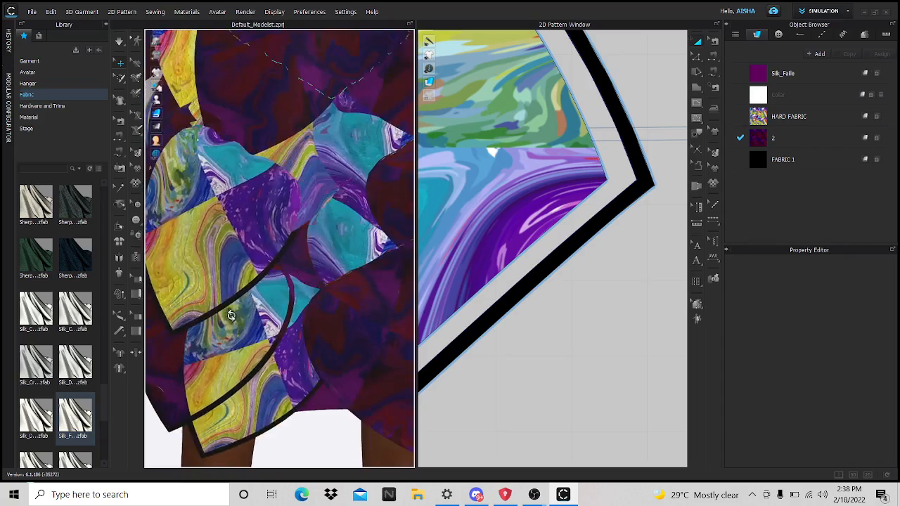
pyautogui.scroll(-1, 307, 304)
pyautogui.scroll(-6, 307, 304)
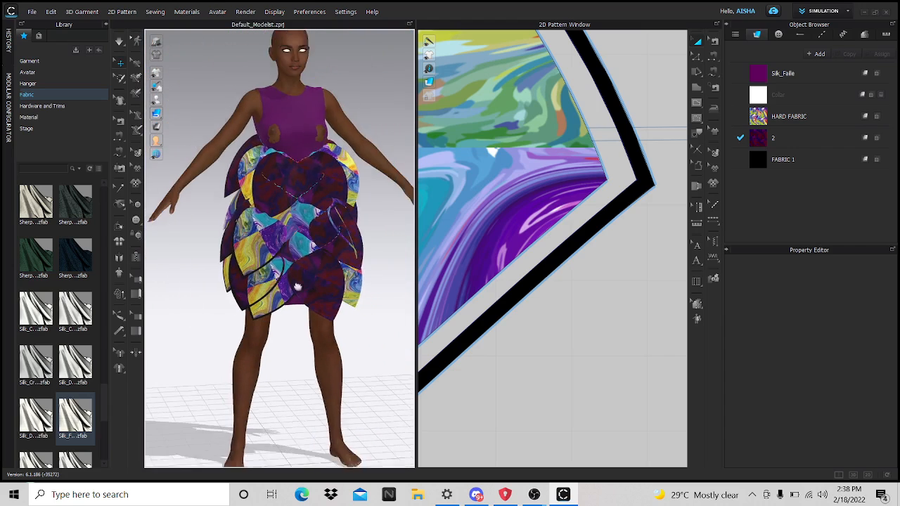
pyautogui.scroll(8, 281, 181)
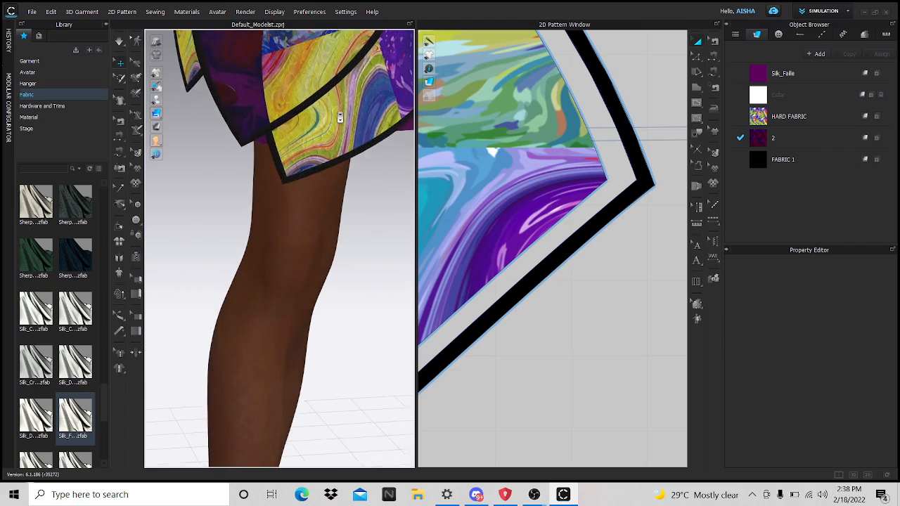
pyautogui.moveTo(356, 307); pyautogui.dragTo(349, 387, button='middle')
pyautogui.scroll(-3, 344, 373)
pyautogui.scroll(6, 287, 156)
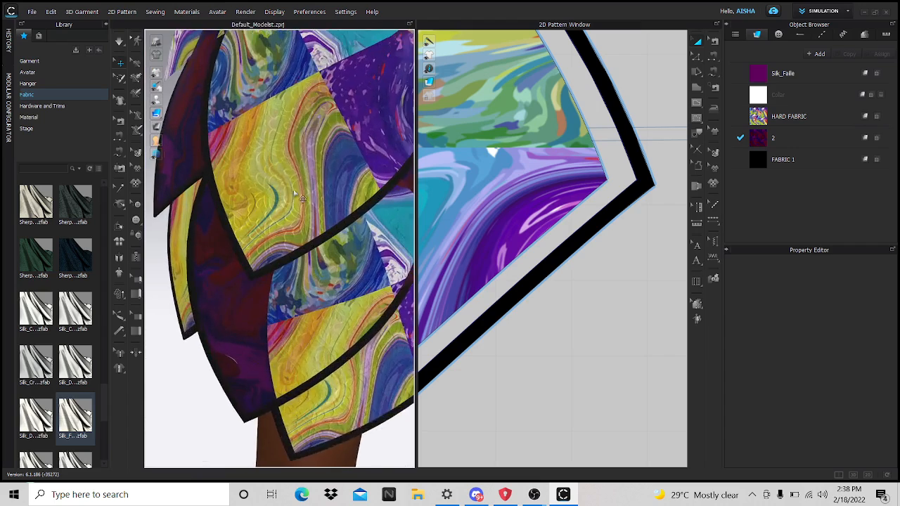
pyautogui.scroll(2, 288, 156)
pyautogui.moveTo(343, 116); pyautogui.dragTo(321, 330, button='middle')
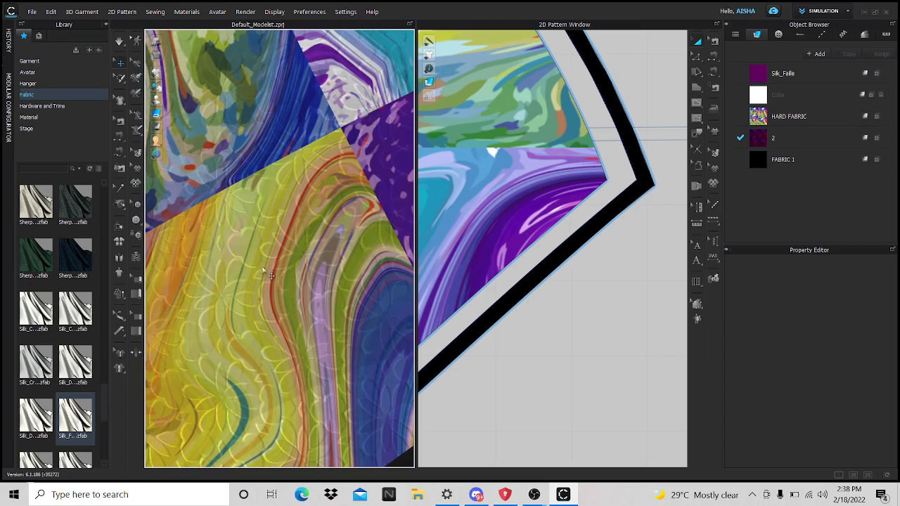
# Step: Edit the HARD FABRIC texture on the front multicoloured petal in 3D, repositioning it so the yellow swirl section fills the petal
pyautogui.click(133, 152)
pyautogui.click(269, 253)
pyautogui.scroll(-4, 269, 257)
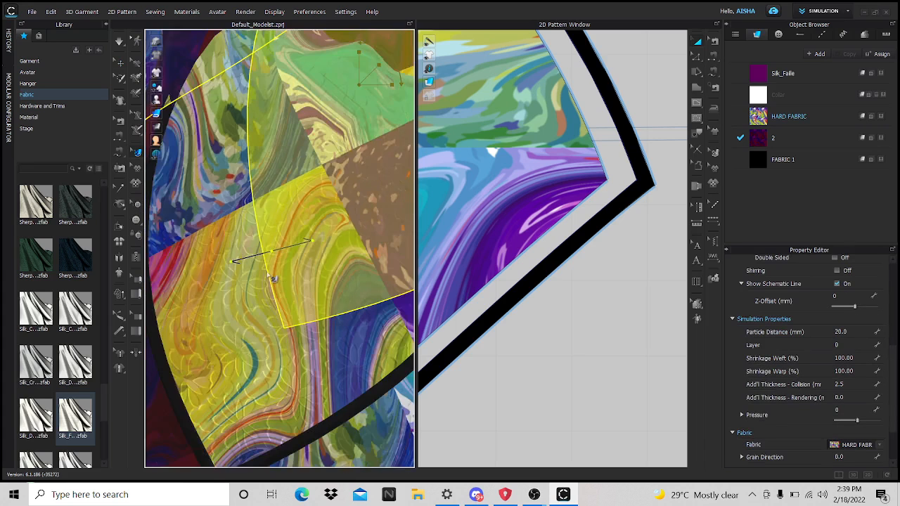
pyautogui.moveTo(274, 251); pyautogui.dragTo(262, 90)
pyautogui.scroll(-2, 294, 280)
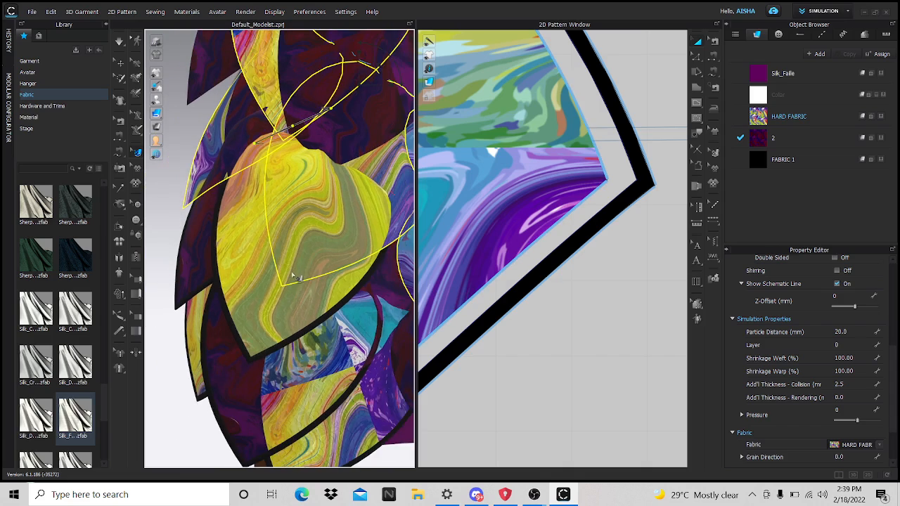
pyautogui.click(180, 452)
# Step: Reposition the fabric 2 texture on the dark petal in the row below and rotate its grain direction to 25.6
pyautogui.scroll(-5, 309, 316)
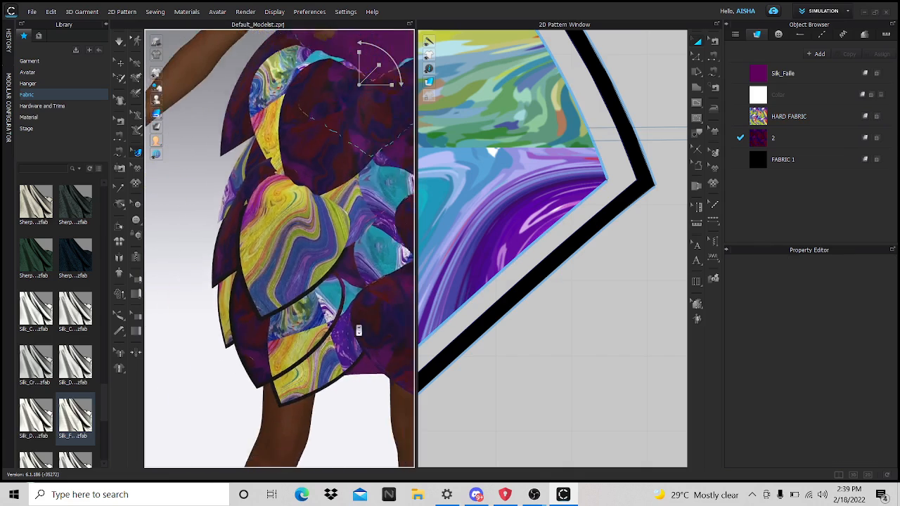
pyautogui.scroll(5, 325, 323)
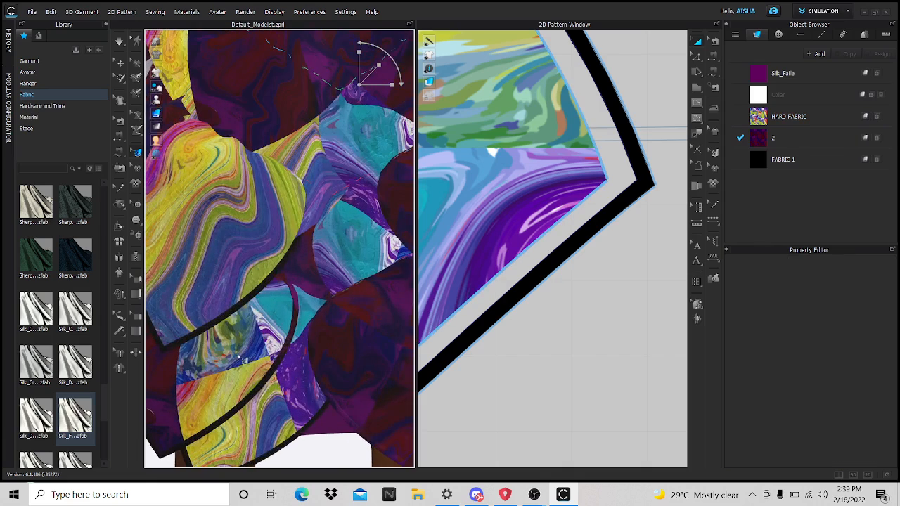
pyautogui.click(238, 357)
pyautogui.moveTo(258, 346); pyautogui.dragTo(324, 253)
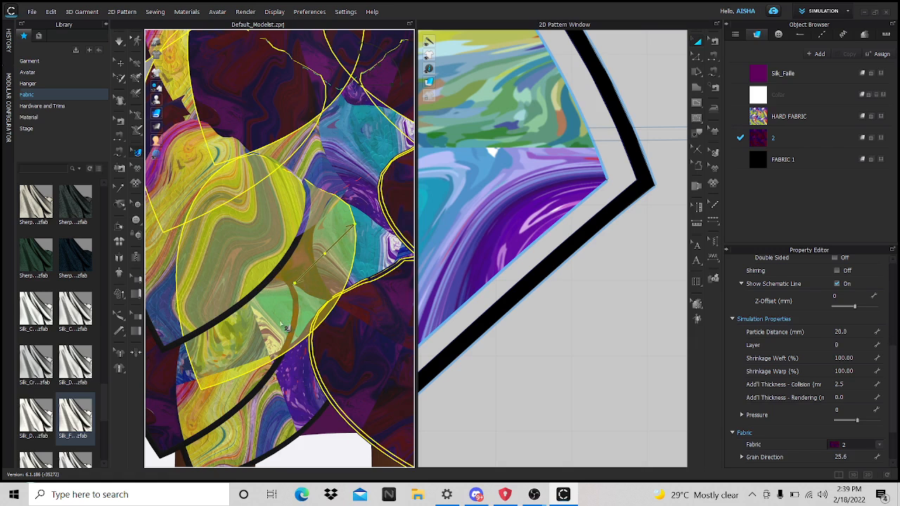
# Step: Reposition the fabric textures on the multicoloured and the two dark petals in the 2D column nearest the dress pattern
pyautogui.scroll(-2, 287, 325)
pyautogui.scroll(-6, 564, 318)
pyautogui.scroll(5, 584, 227)
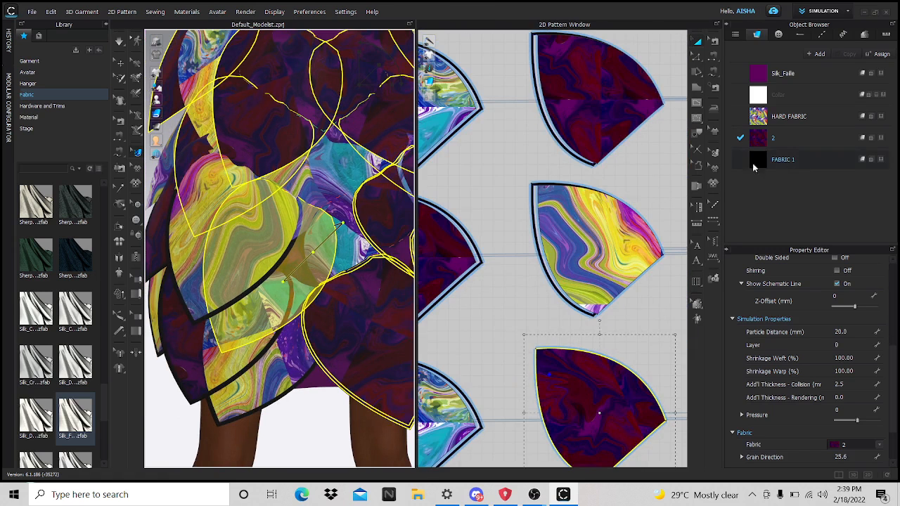
pyautogui.click(714, 154)
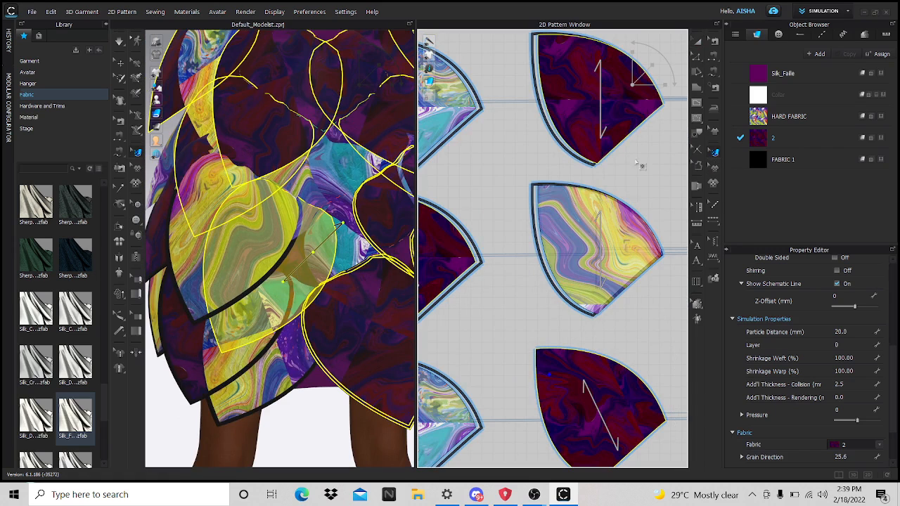
pyautogui.moveTo(664, 84); pyautogui.dragTo(652, 25)
pyautogui.click(602, 247)
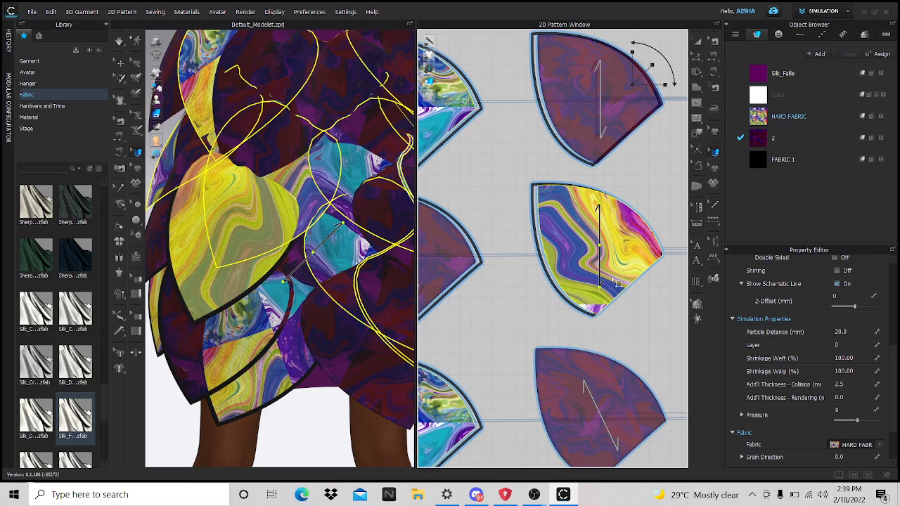
pyautogui.moveTo(602, 373); pyautogui.dragTo(306, 413, button='middle')
pyautogui.scroll(1, 367, 373)
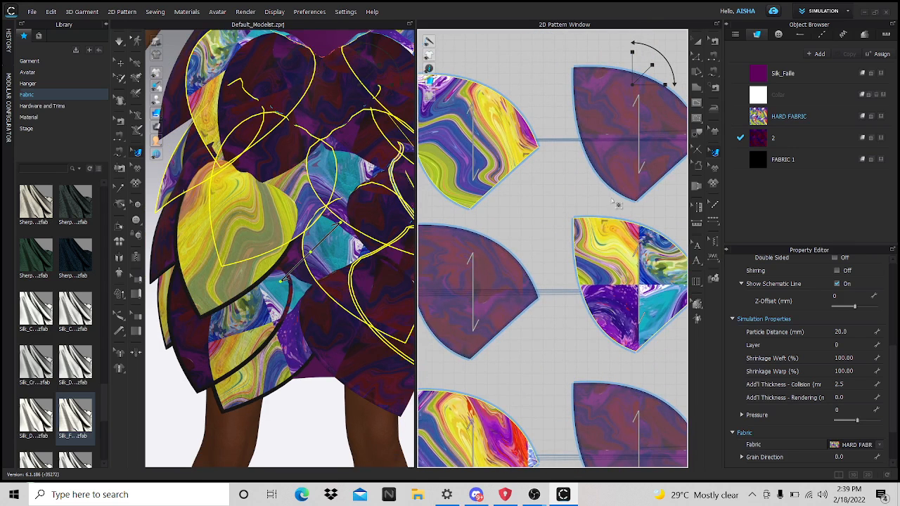
pyautogui.moveTo(616, 204); pyautogui.dragTo(485, 250, button='middle')
pyautogui.moveTo(510, 256); pyautogui.dragTo(568, 186)
pyautogui.moveTo(519, 422); pyautogui.dragTo(577, 343)
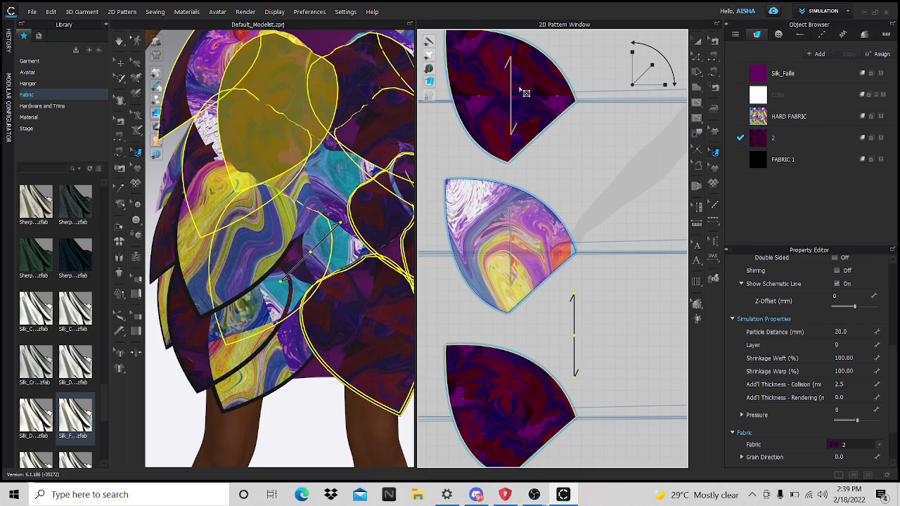
pyautogui.moveTo(515, 99); pyautogui.dragTo(558, 30)
pyautogui.scroll(-5, 509, 202)
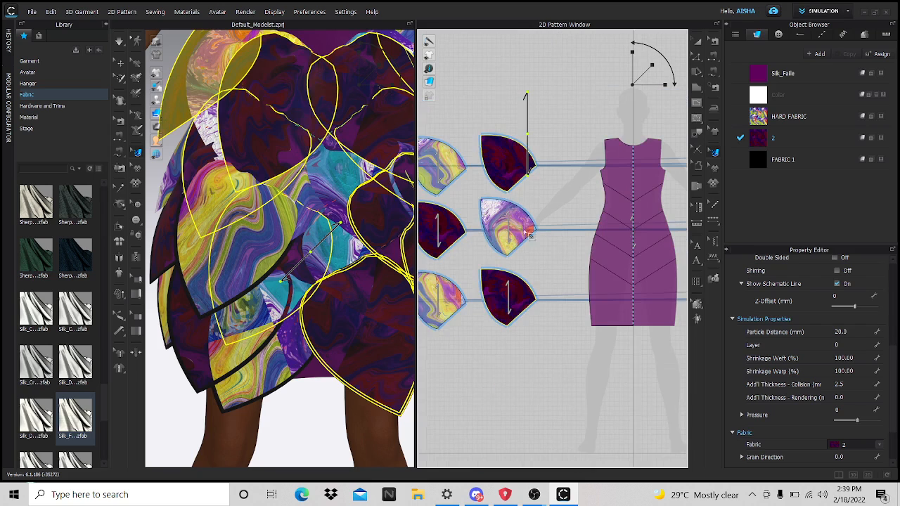
# Step: Reposition the textures on the three petals in the first column on the other side of the dress pattern
pyautogui.moveTo(563, 225); pyautogui.dragTo(345, 209, button='middle')
pyautogui.moveTo(535, 213); pyautogui.dragTo(561, 141)
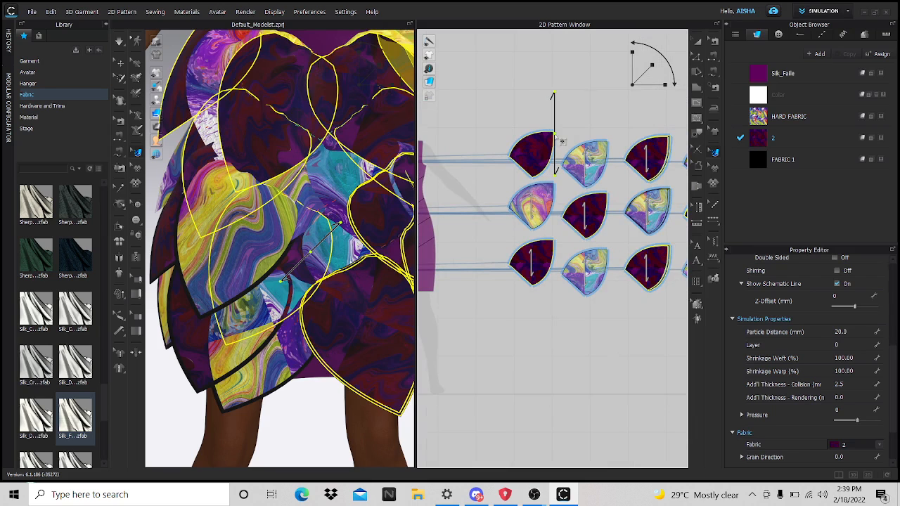
pyautogui.moveTo(532, 269); pyautogui.dragTo(546, 188)
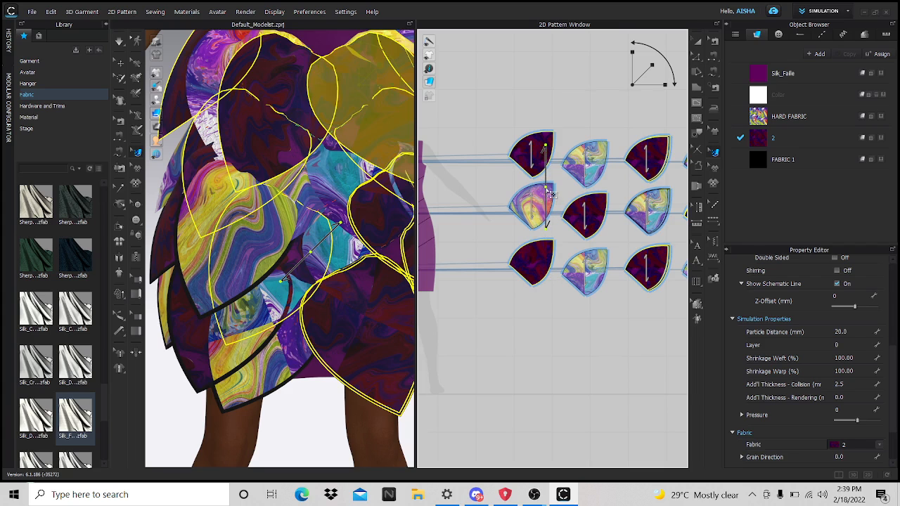
# Step: Reposition the textures on the three petals of the second column and the upper dark petal of the third column
pyautogui.moveTo(587, 216); pyautogui.dragTo(628, 168)
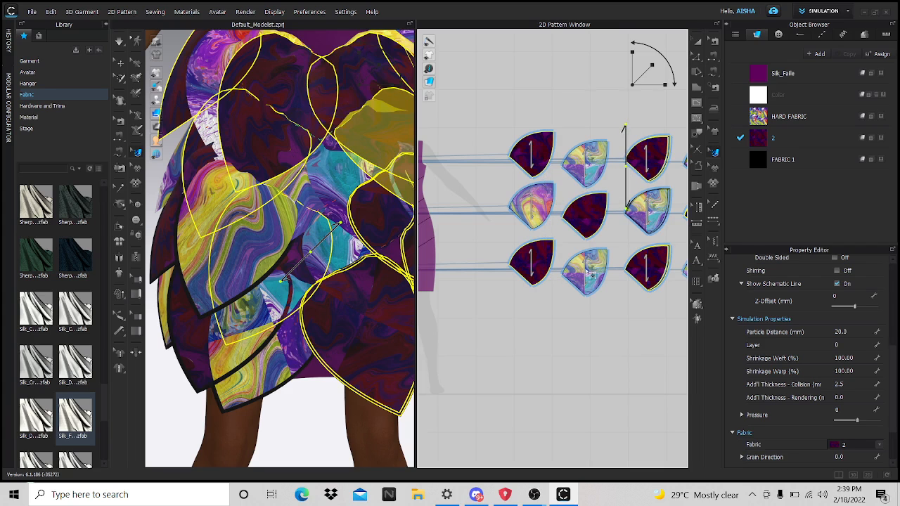
pyautogui.moveTo(585, 279); pyautogui.dragTo(621, 235)
pyautogui.moveTo(582, 172); pyautogui.dragTo(604, 146)
pyautogui.click(648, 168)
pyautogui.moveTo(647, 169); pyautogui.dragTo(674, 160)
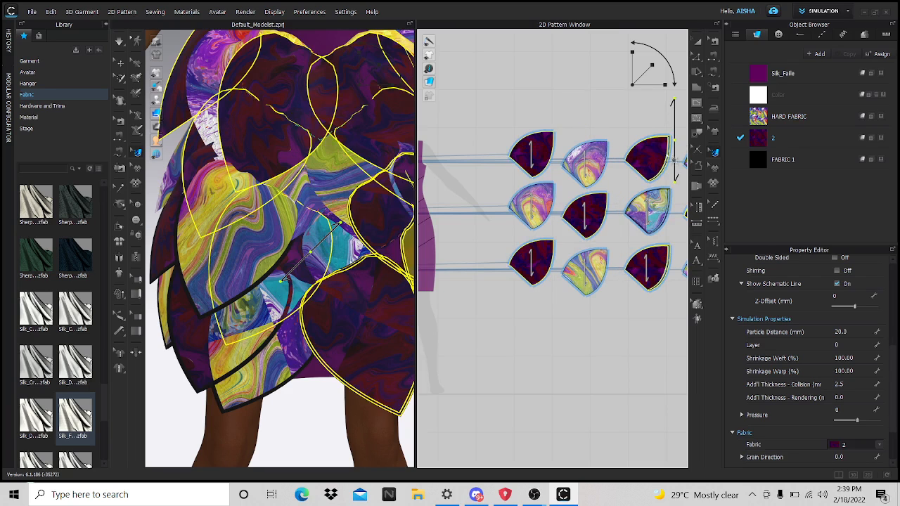
# Step: Try to reposition the HARD FABRIC texture on the middle multicoloured petal of the third column
pyautogui.moveTo(651, 218)
pyautogui.mouseDown()
pyautogui.moveTo(684, 199)
pyautogui.moveTo(651, 217)
pyautogui.moveTo(661, 211)
pyautogui.mouseUp()
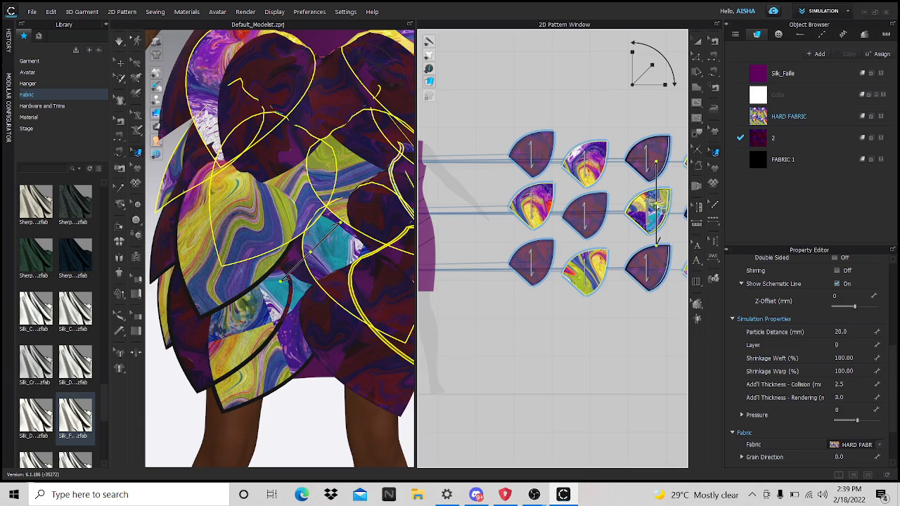
pyautogui.scroll(6, 652, 242)
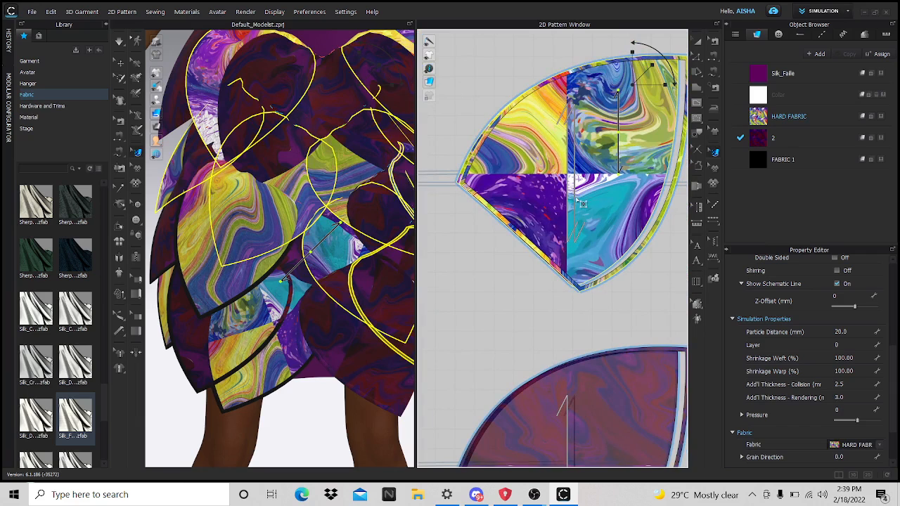
pyautogui.moveTo(582, 203); pyautogui.dragTo(641, 138)
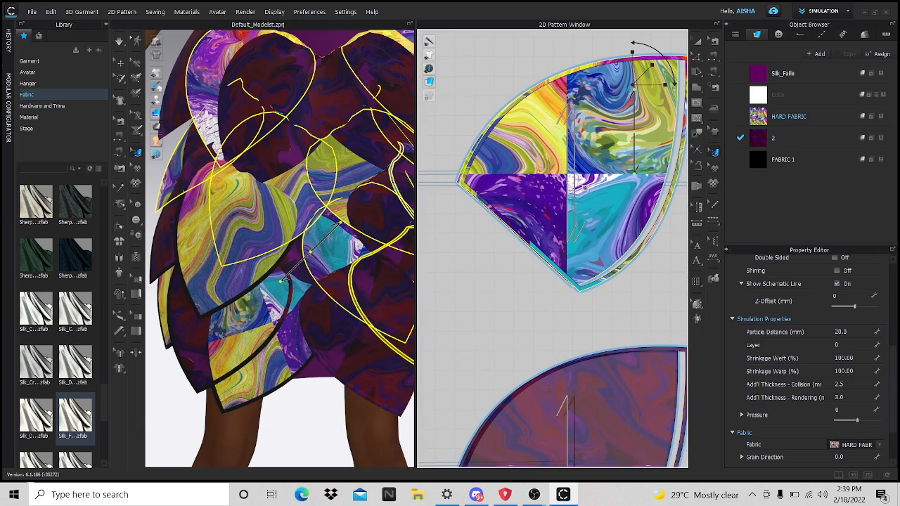
pyautogui.moveTo(583, 187); pyautogui.dragTo(574, 185)
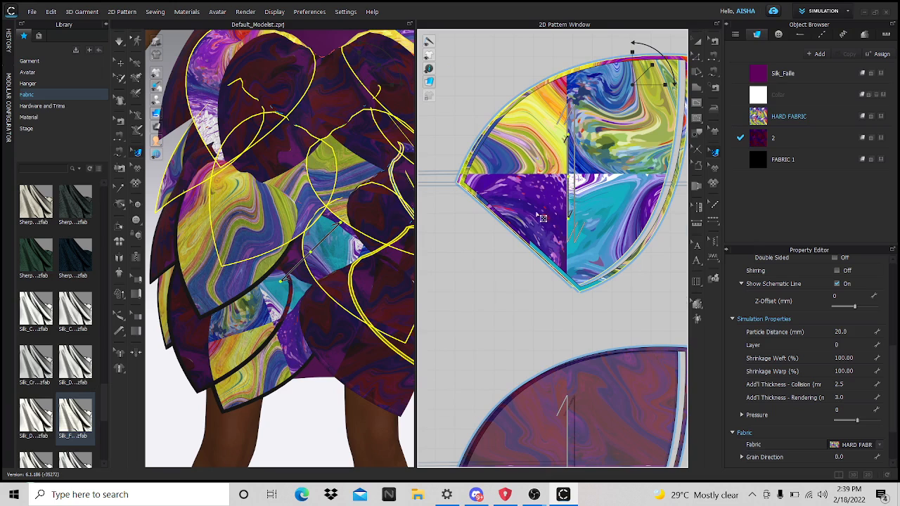
pyautogui.scroll(3, 539, 218)
pyautogui.scroll(-7, 521, 321)
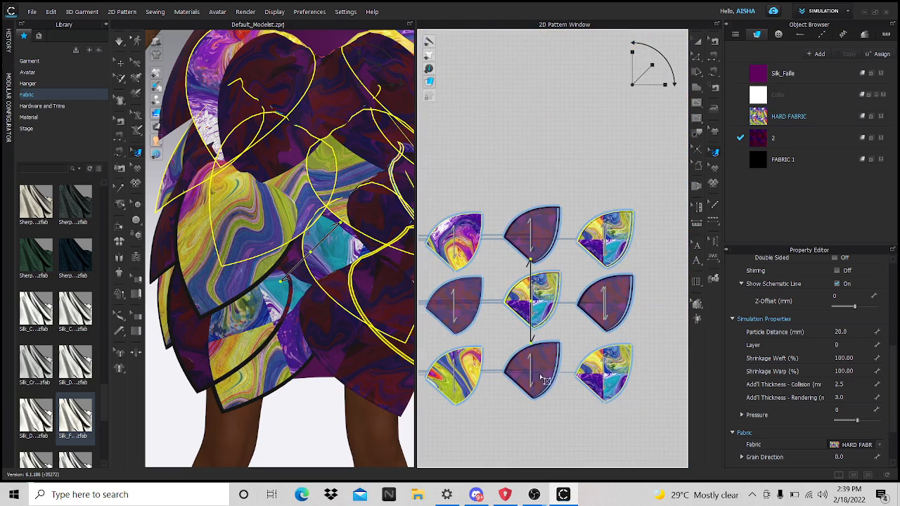
# Step: Try to reposition the fabric 2 texture on the lower dark petal of the third column
pyautogui.click(533, 371)
pyautogui.moveTo(532, 372); pyautogui.dragTo(578, 265)
pyautogui.click(553, 314)
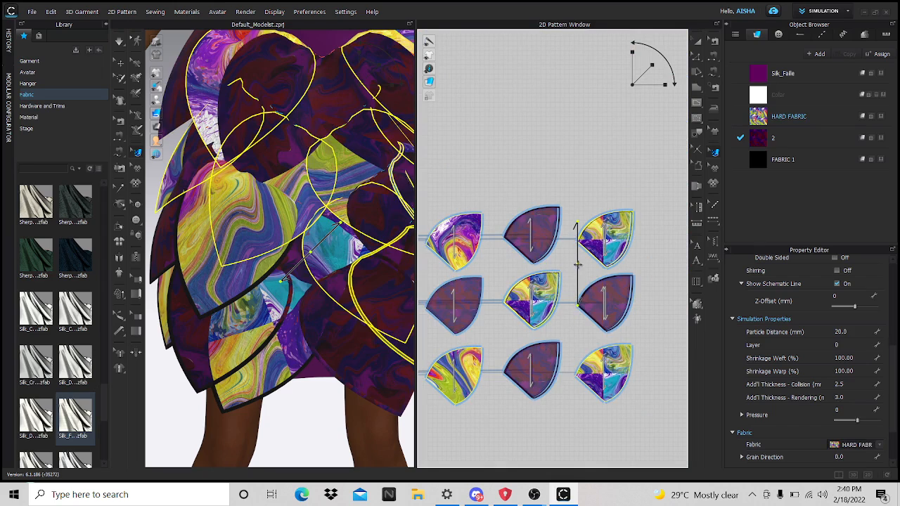
# Step: Try once more to shift the HARD FABRIC texture inside the third column's middle multicoloured petal, working at close range
pyautogui.scroll(8, 544, 301)
pyautogui.click(541, 291)
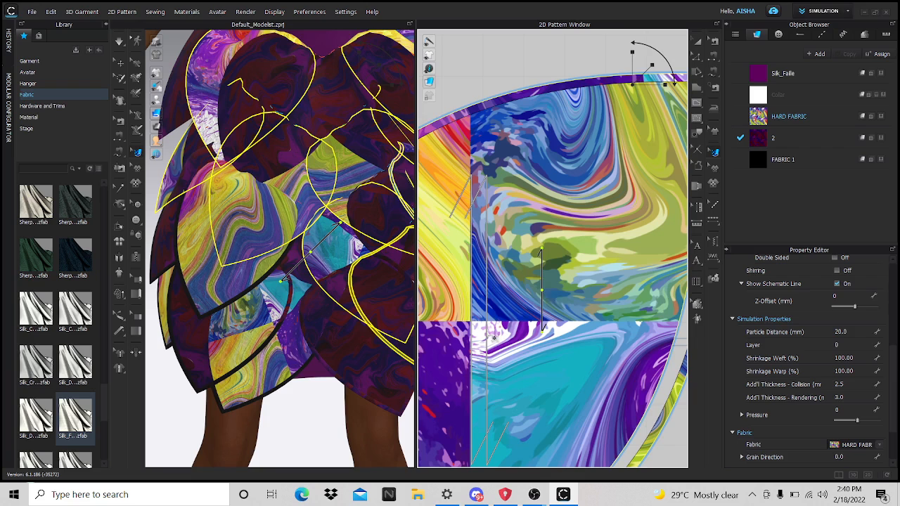
pyautogui.click(487, 331)
pyautogui.moveTo(487, 331); pyautogui.dragTo(548, 258)
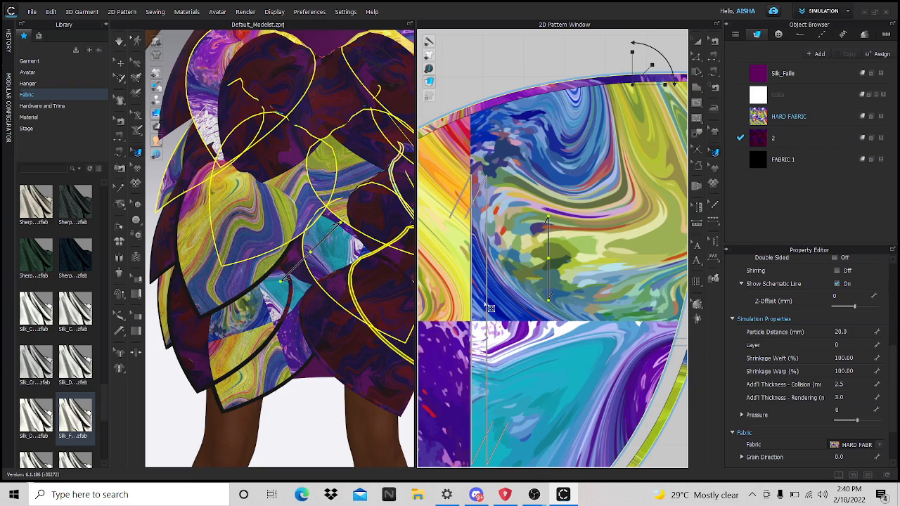
pyautogui.click(476, 306)
pyautogui.moveTo(466, 300); pyautogui.dragTo(485, 318)
pyautogui.scroll(-6, 518, 317)
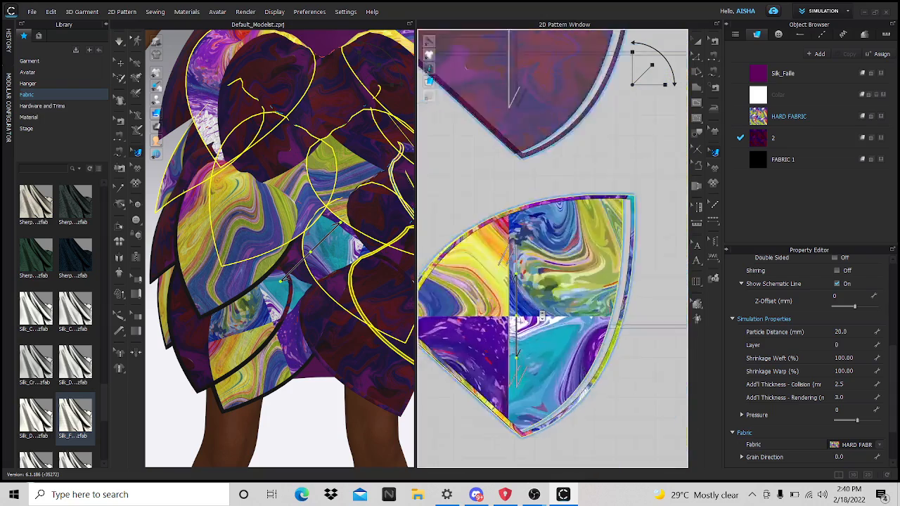
# Step: Try to reposition the textures on the third column's upper dark petal and the end column's upper multicoloured petal
pyautogui.click(532, 233)
pyautogui.moveTo(528, 226); pyautogui.dragTo(566, 192)
pyautogui.click(654, 223)
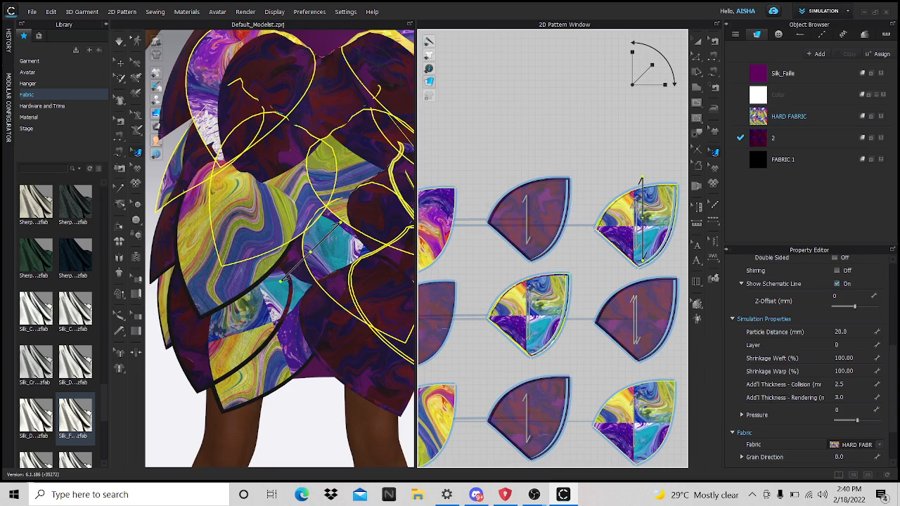
pyautogui.click(646, 231)
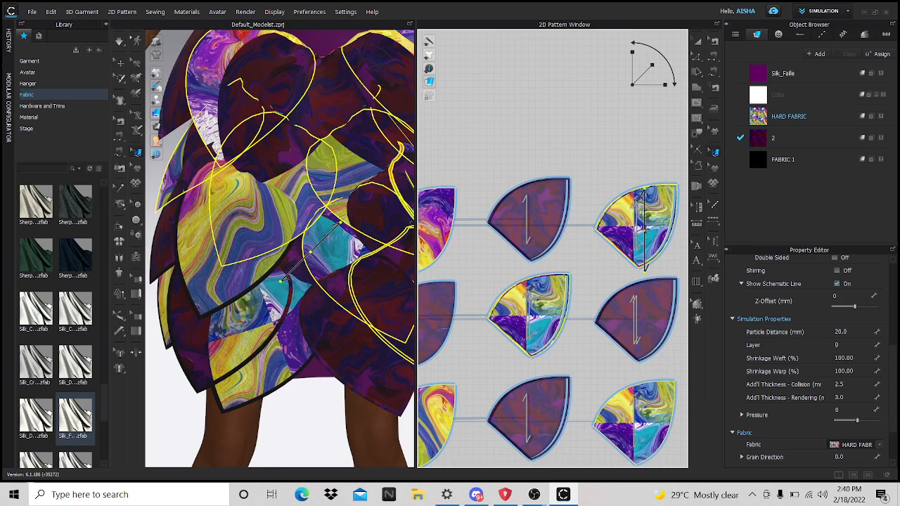
pyautogui.moveTo(638, 232); pyautogui.dragTo(622, 209)
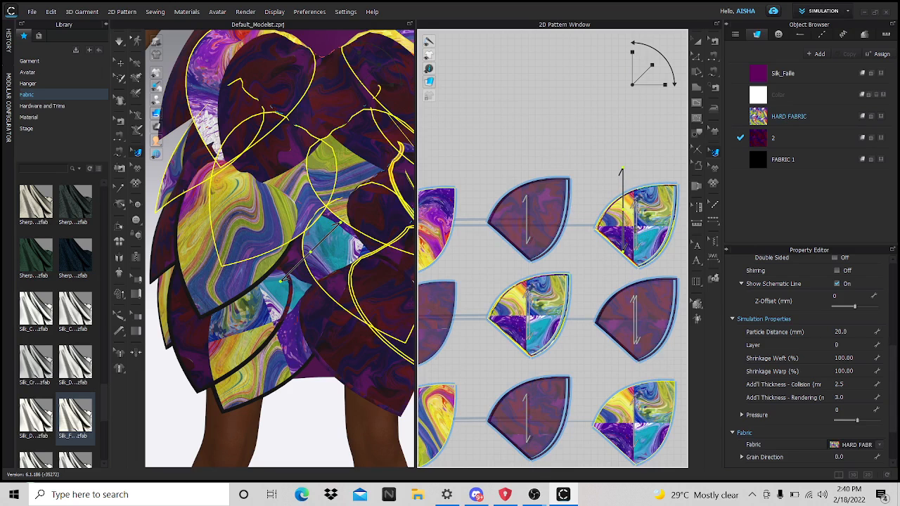
# Step: Reposition the textures on the middle dark petal and the lower multicoloured petal of the end column
pyautogui.click(648, 324)
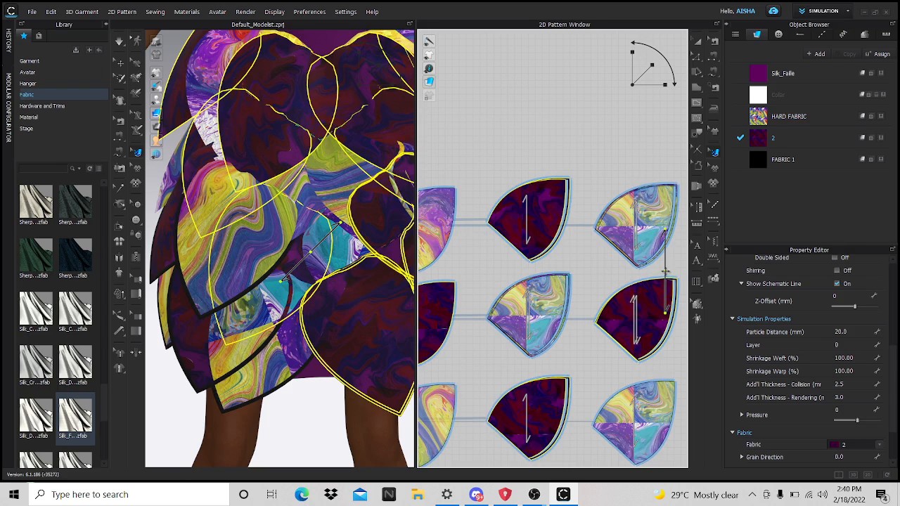
pyautogui.click(640, 425)
pyautogui.moveTo(635, 423); pyautogui.dragTo(681, 354)
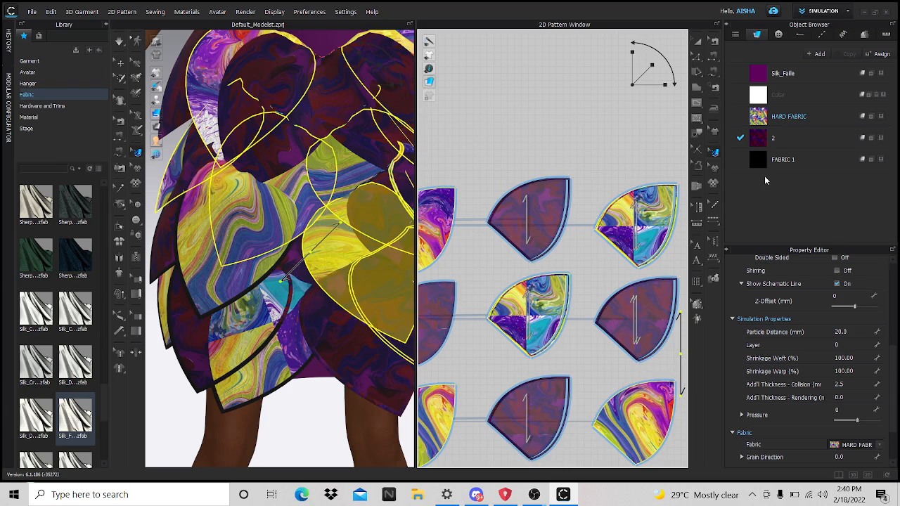
# Step: Apply FABRIC 1 to the border strips of the end column's middle dark petal and upper multicoloured petal
pyautogui.click(663, 354)
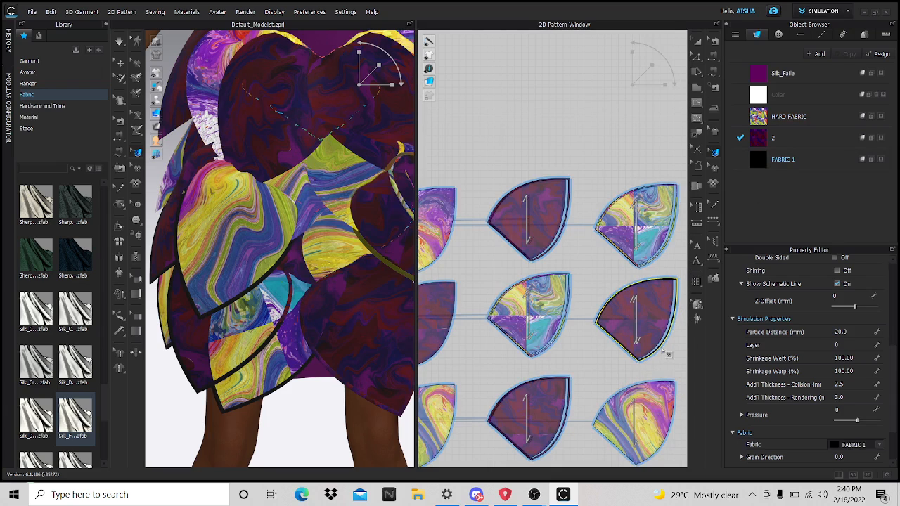
pyautogui.moveTo(602, 308); pyautogui.dragTo(524, 258, button='middle')
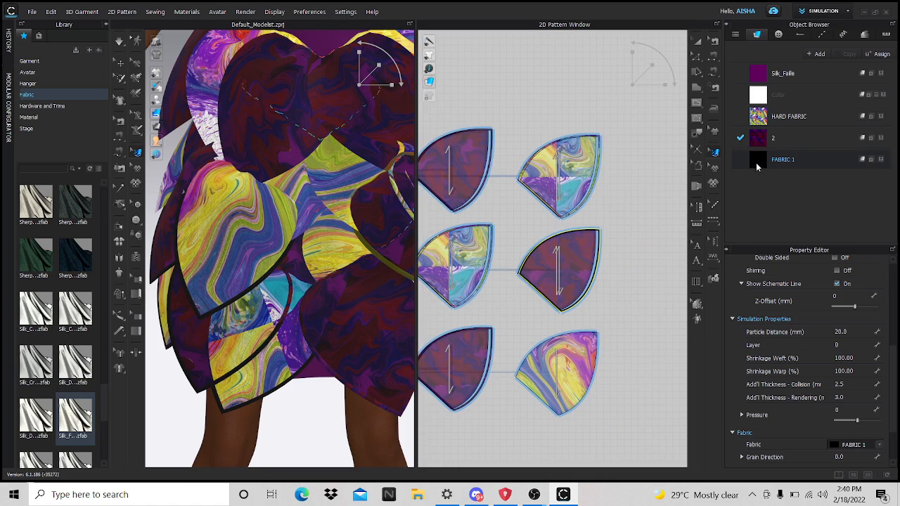
pyautogui.moveTo(589, 196); pyautogui.dragTo(589, 200)
# Step: Apply FABRIC 1 to the border strips of the upper dark and middle multicoloured petals in the third column
pyautogui.scroll(-2, 573, 230)
pyautogui.moveTo(572, 231); pyautogui.dragTo(644, 279, button='middle')
pyautogui.scroll(8, 562, 259)
pyautogui.moveTo(758, 163); pyautogui.dragTo(606, 264)
pyautogui.moveTo(610, 299); pyautogui.dragTo(521, 172, button='middle')
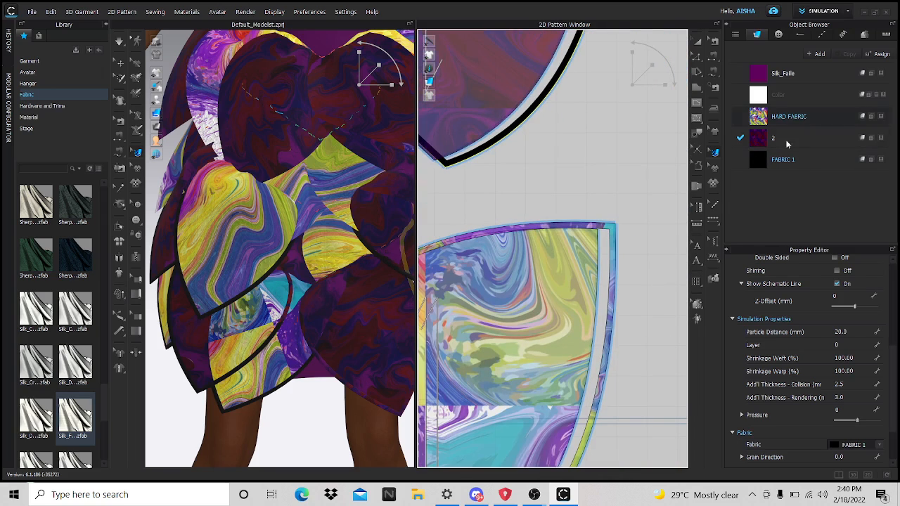
pyautogui.moveTo(770, 158); pyautogui.dragTo(612, 352)
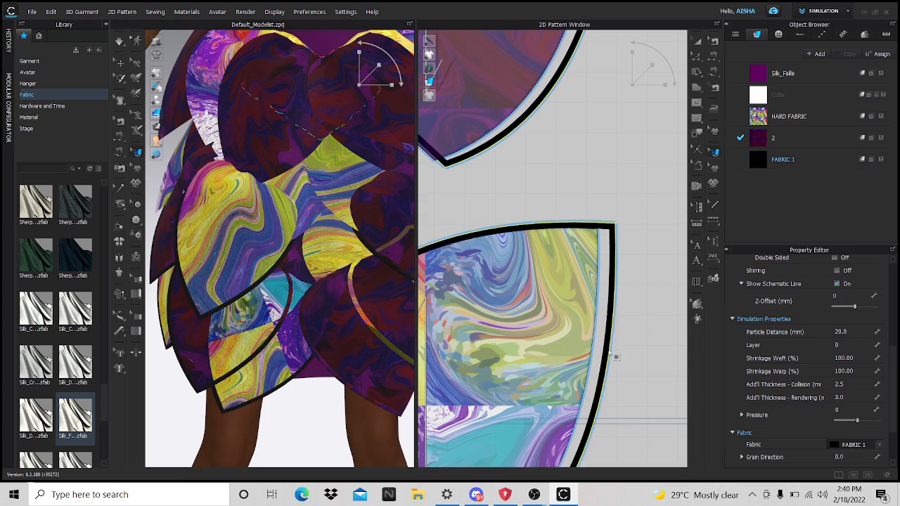
# Step: Apply FABRIC 1 to the border strip of the lower dark petal in the third column
pyautogui.scroll(-6, 622, 330)
pyautogui.scroll(5, 626, 404)
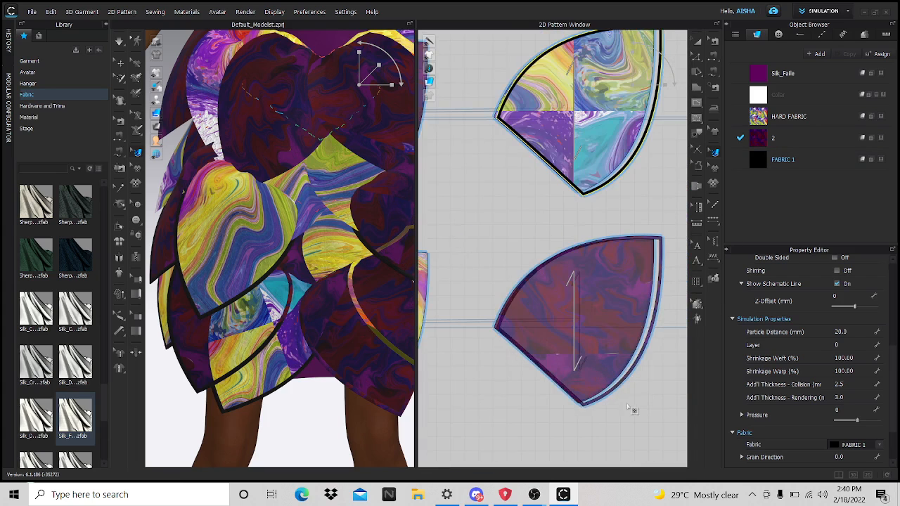
pyautogui.scroll(-8, 543, 326)
pyautogui.scroll(6, 534, 322)
pyautogui.scroll(5, 522, 317)
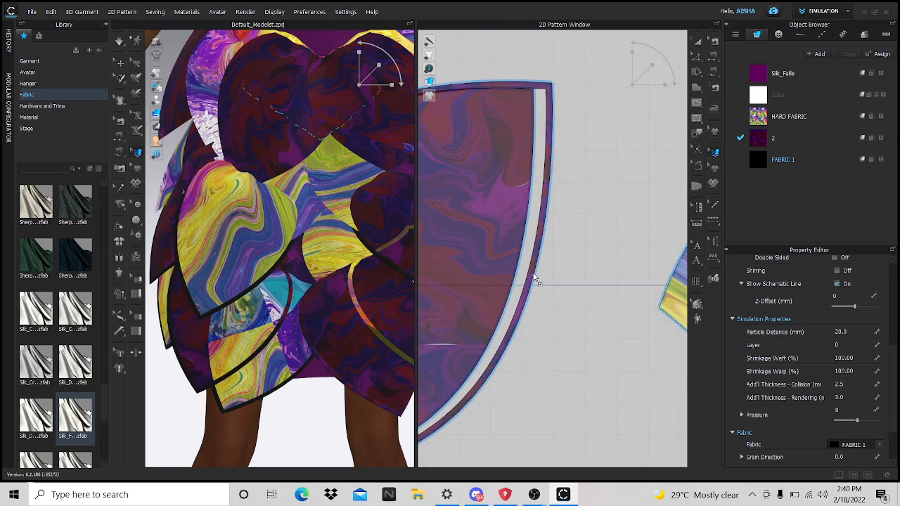
pyautogui.moveTo(533, 275); pyautogui.dragTo(537, 275)
pyautogui.scroll(-5, 355, 368)
# Step: Offset the two curved edges of the end column's lower multicoloured petal as a single internal line at 0.200 in
pyautogui.moveTo(232, 369); pyautogui.dragTo(321, 389, button='right')
pyautogui.click(320, 389)
pyautogui.scroll(6, 355, 328)
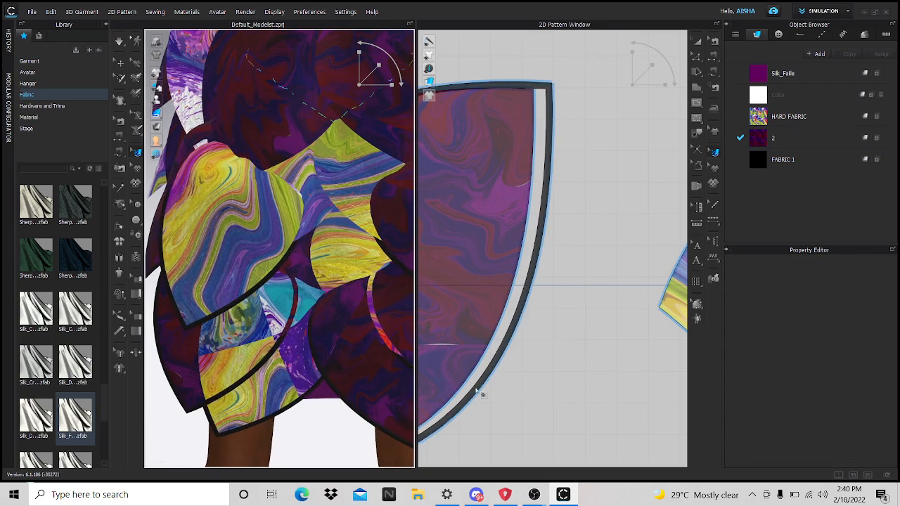
pyautogui.scroll(-8, 482, 394)
pyautogui.scroll(6, 559, 159)
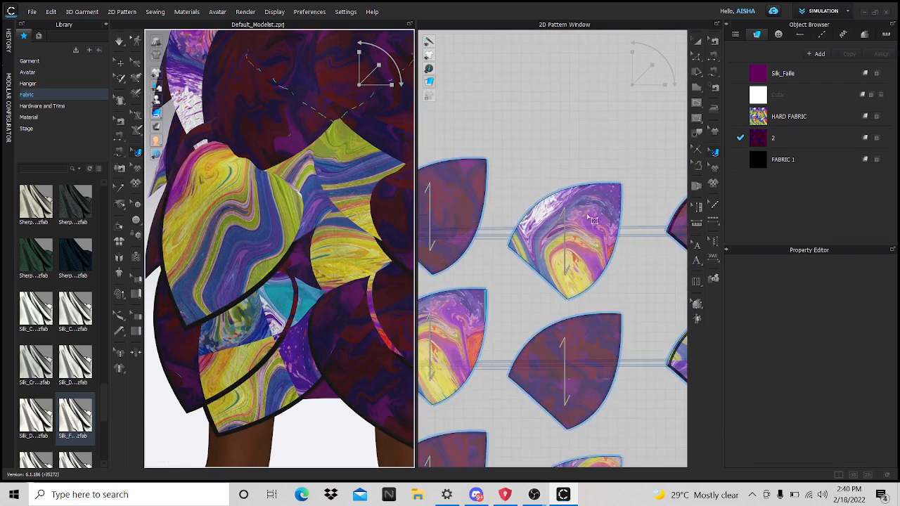
pyautogui.scroll(-4, 595, 210)
pyautogui.moveTo(650, 238); pyautogui.dragTo(525, 220, button='middle')
pyautogui.scroll(5, 582, 268)
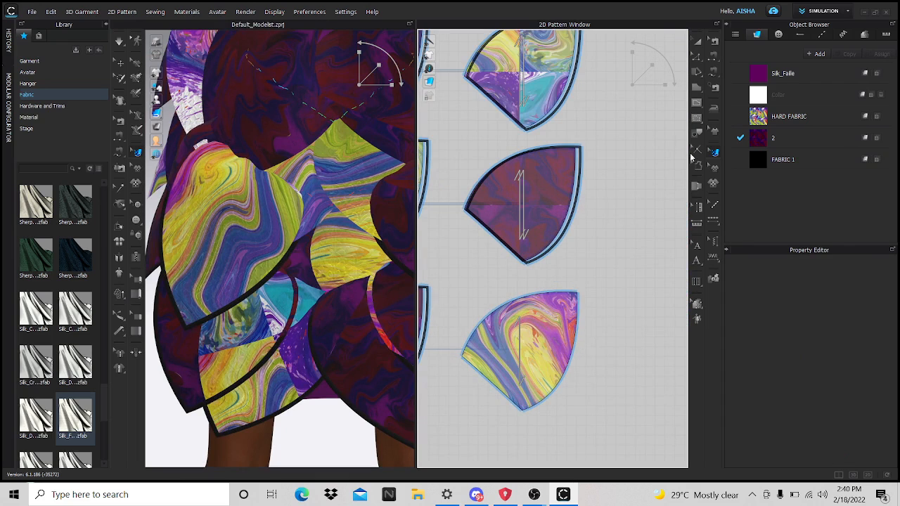
pyautogui.scroll(3, 503, 280)
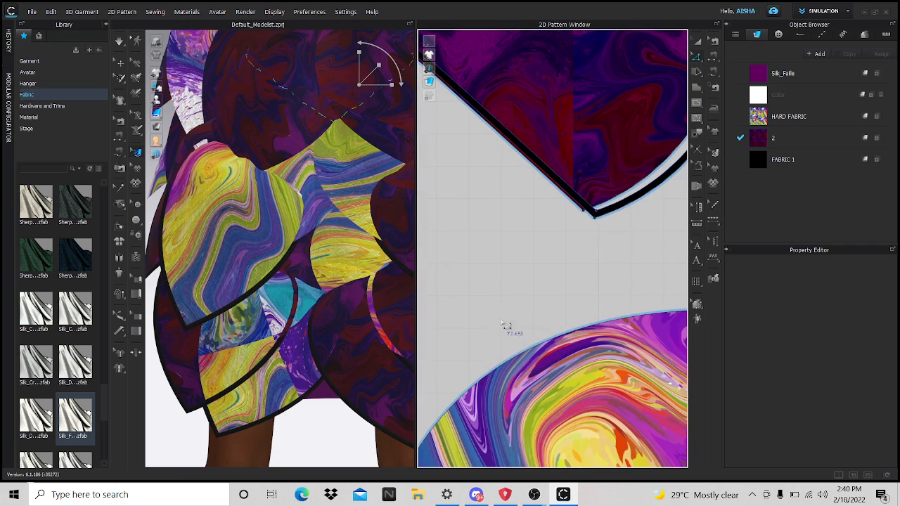
pyautogui.click(532, 350)
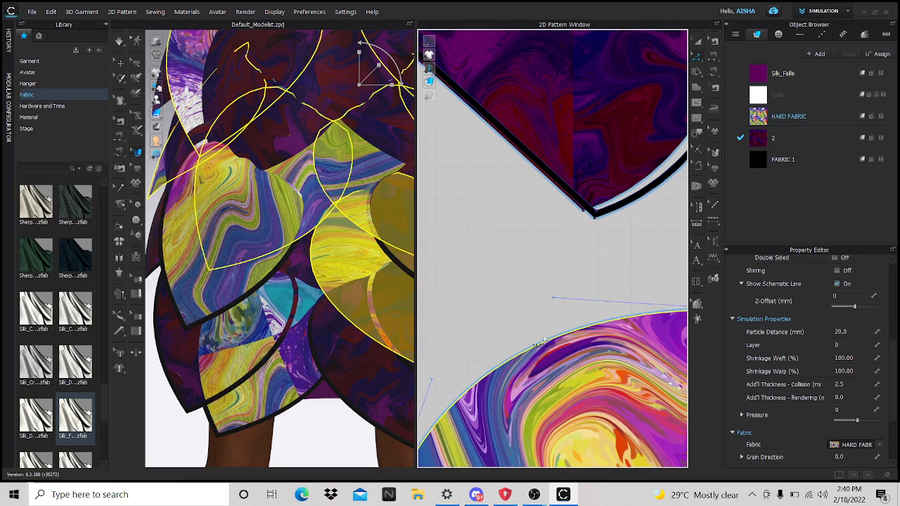
pyautogui.scroll(-5, 541, 358)
pyautogui.scroll(2, 549, 369)
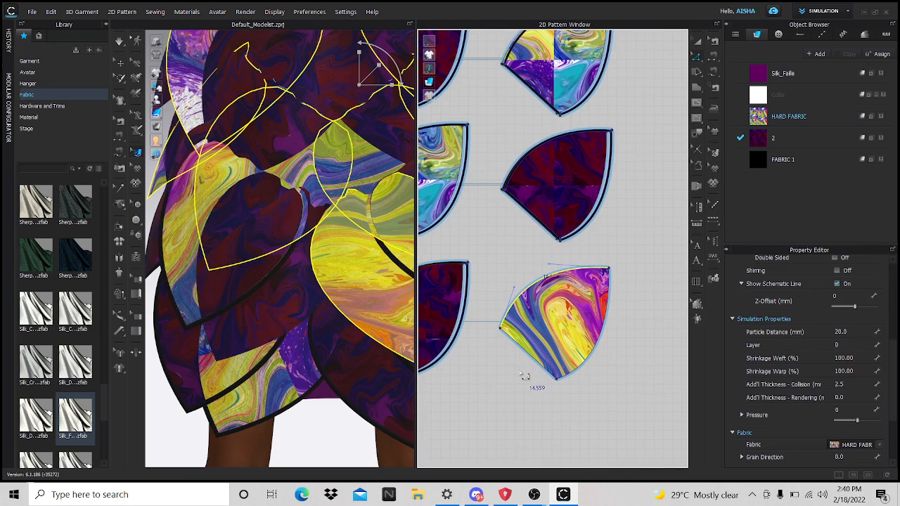
pyautogui.rightClick(580, 369)
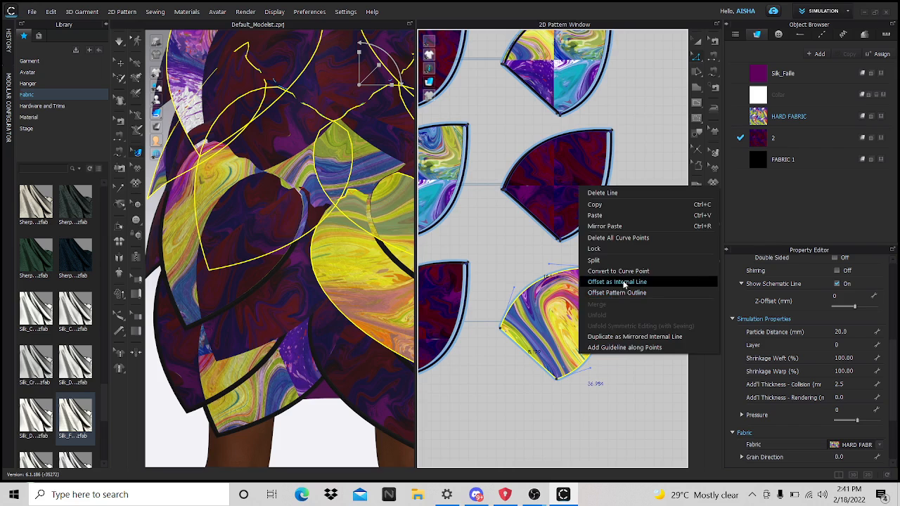
pyautogui.click(624, 281)
pyautogui.click(429, 279)
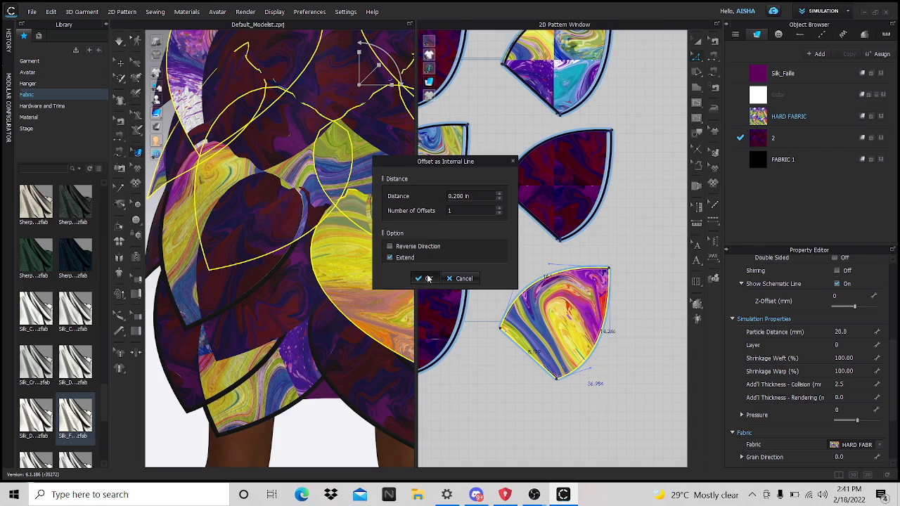
# Step: Cut and sew the petal along the offset line and give the resulting border strip FABRIC 1
pyautogui.rightClick(524, 301)
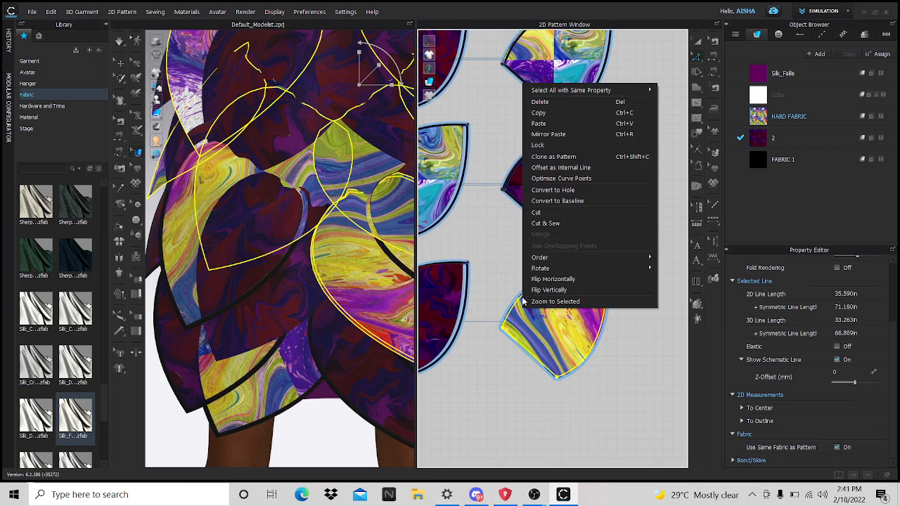
pyautogui.click(558, 224)
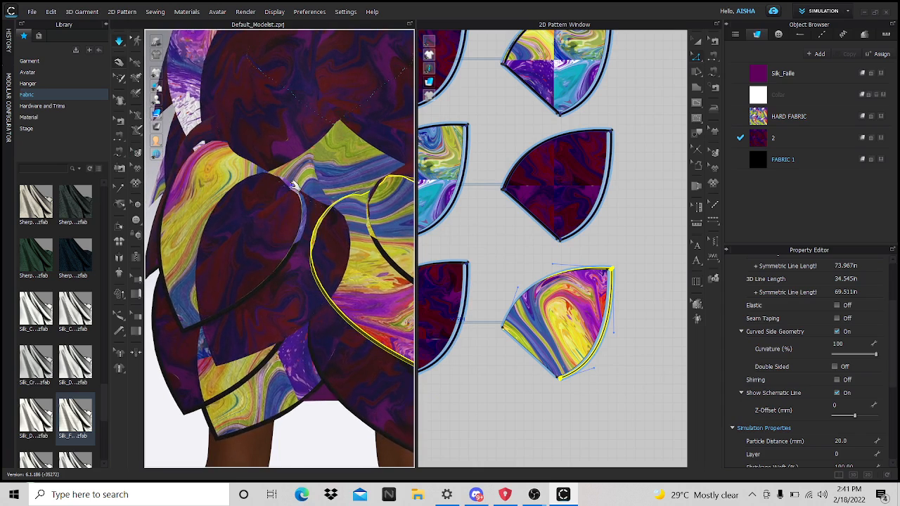
pyautogui.moveTo(297, 191); pyautogui.dragTo(250, 349, button='middle')
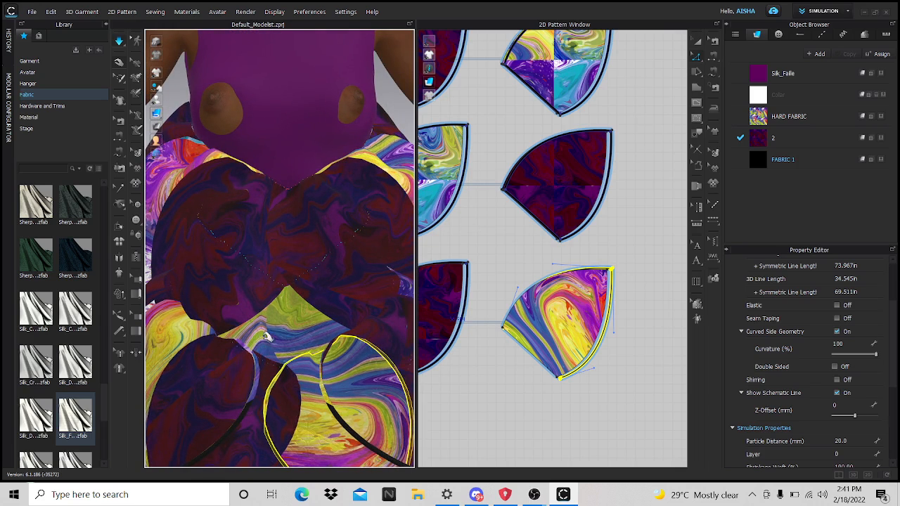
pyautogui.press('t')
pyautogui.moveTo(280, 300); pyautogui.dragTo(282, 180, button='right')
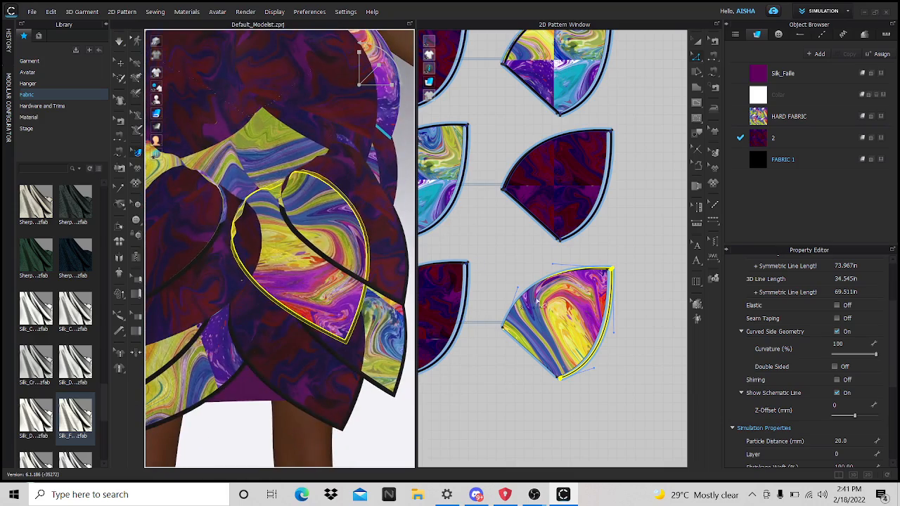
# Step: Edit the additional rendering thickness of the lower multicoloured petal's black border strip
pyautogui.scroll(4, 587, 306)
pyautogui.scroll(-8, 610, 316)
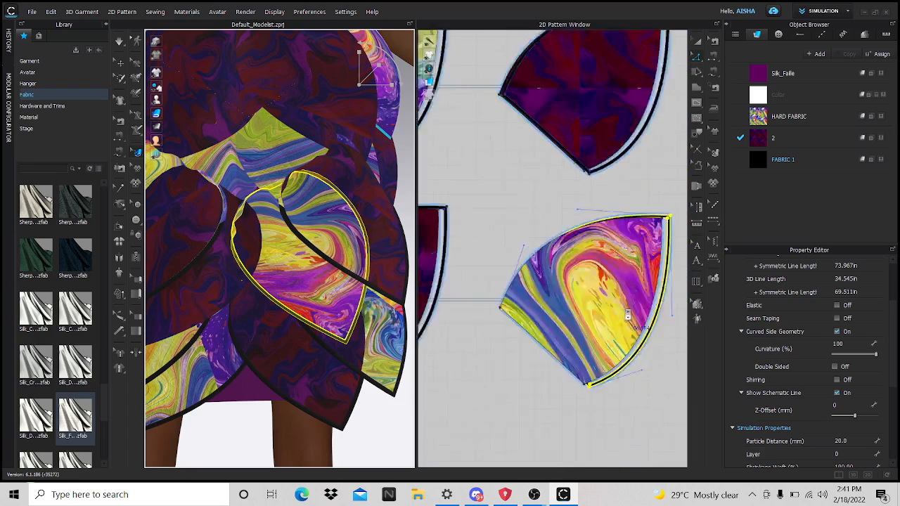
pyautogui.scroll(3, 611, 318)
pyautogui.scroll(-2, 603, 340)
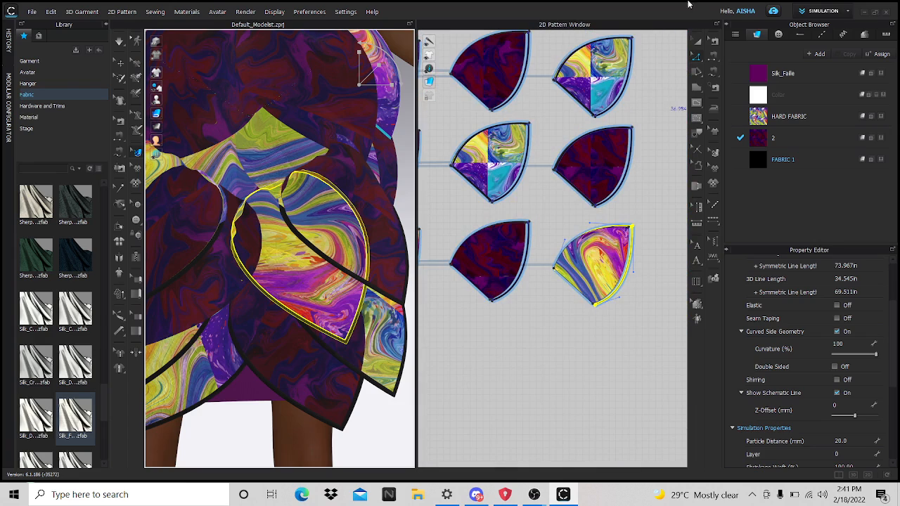
pyautogui.click(698, 42)
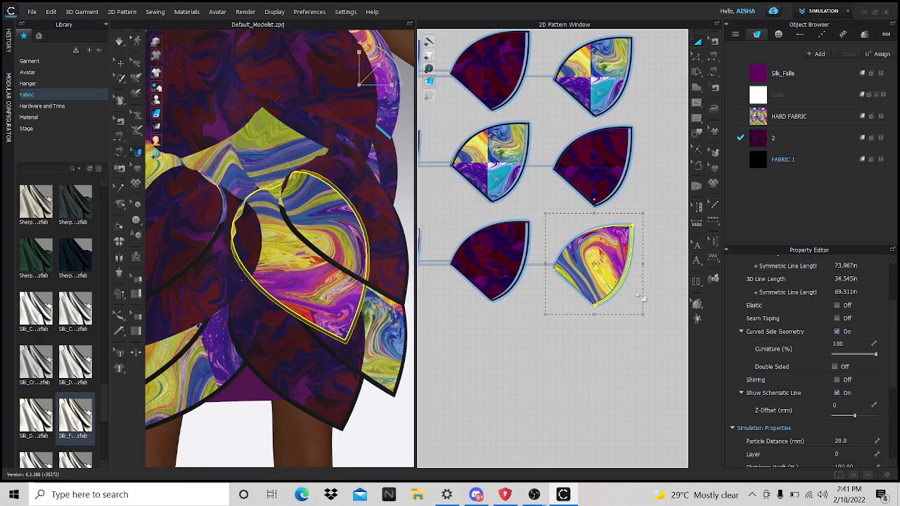
pyautogui.scroll(3, 610, 273)
pyautogui.click(596, 260)
pyautogui.scroll(-1, 829, 395)
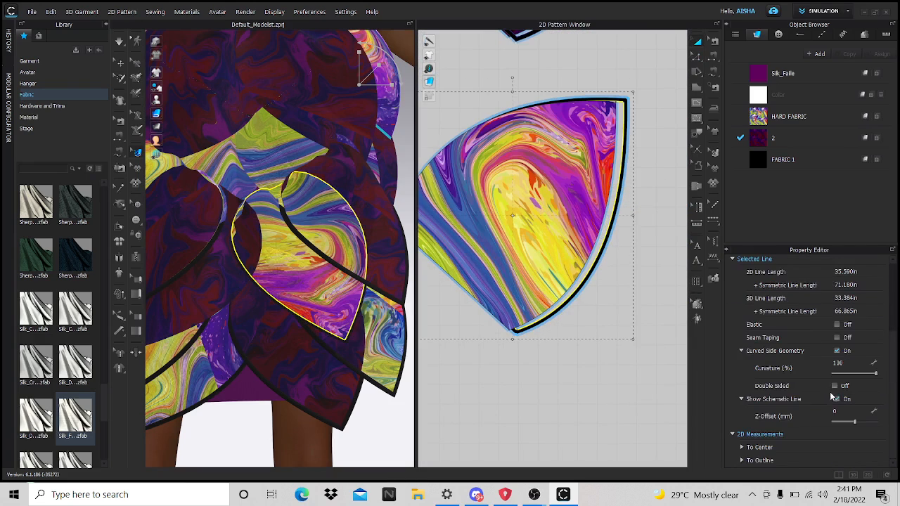
pyautogui.scroll(3, 850, 433)
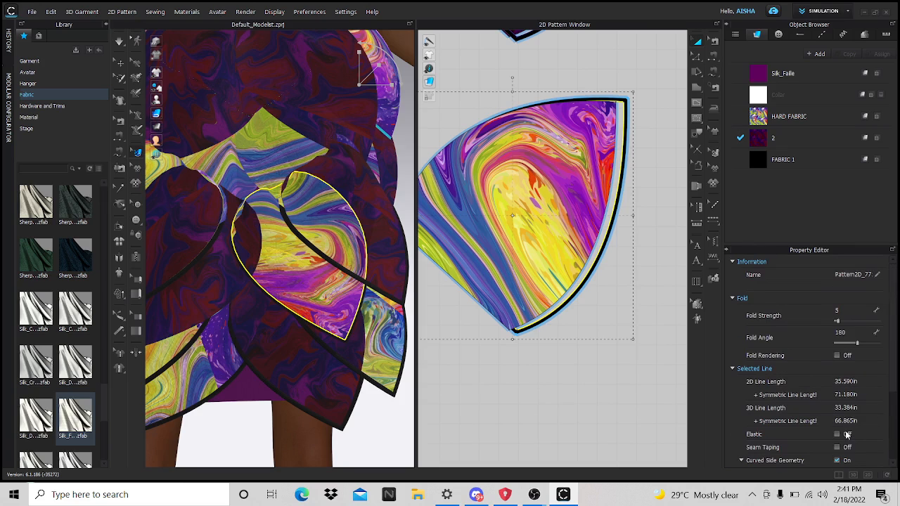
pyautogui.click(590, 280)
pyautogui.scroll(-5, 854, 426)
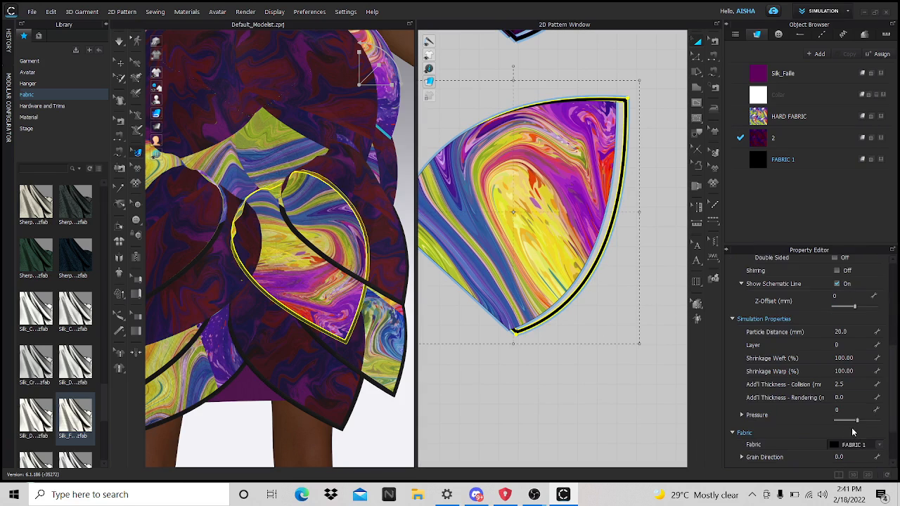
pyautogui.click(848, 396)
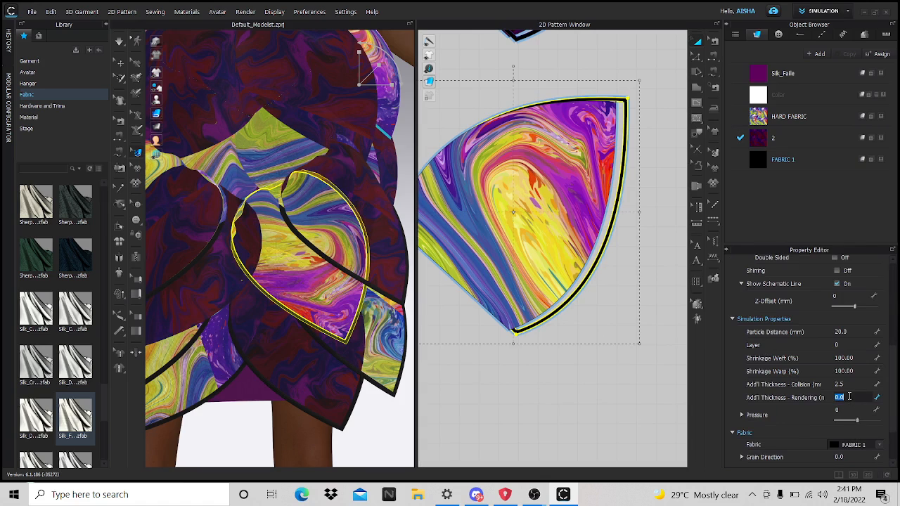
pyautogui.click(637, 382)
# Step: Examine the complete petal dress on the full avatar from the front
pyautogui.scroll(-5, 420, 416)
pyautogui.scroll(-8, 329, 246)
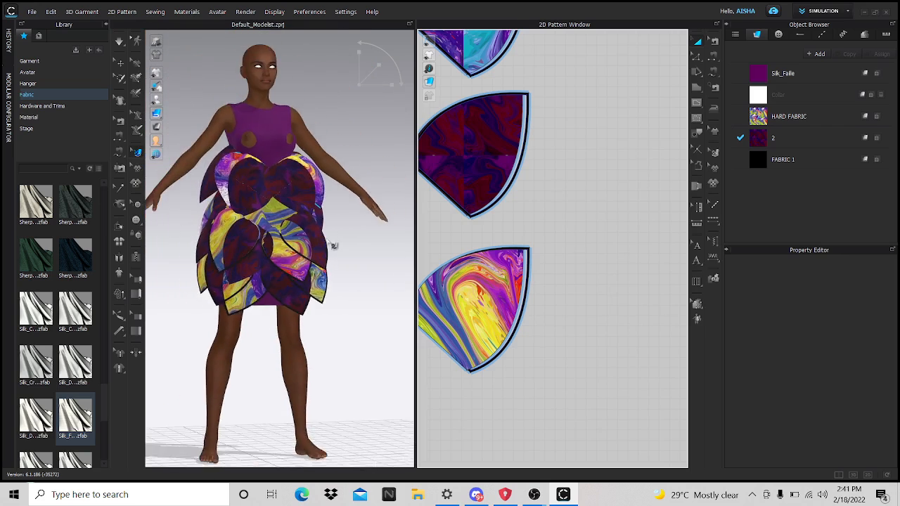
pyautogui.moveTo(333, 245); pyautogui.dragTo(378, 300, button='right')
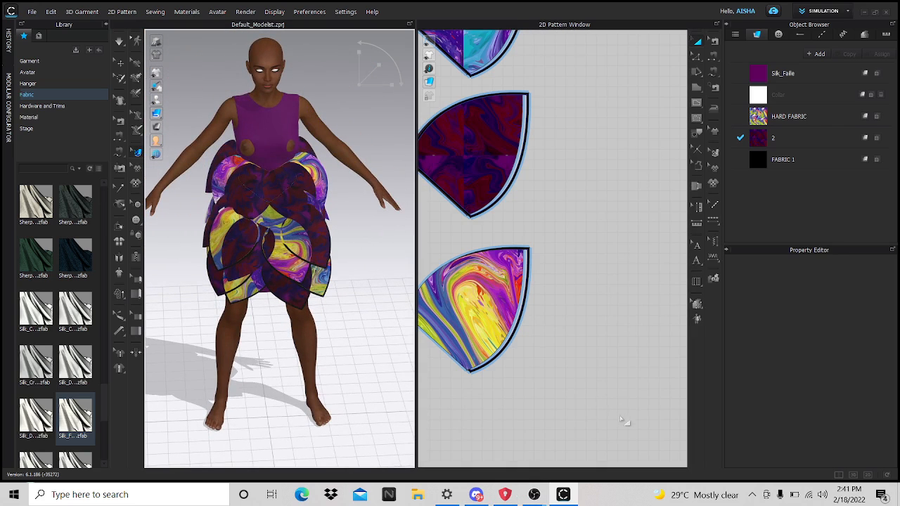
# Step: Switch between Discord and CLO to check the live stream with the petal patterns zoomed out
pyautogui.click(476, 494)
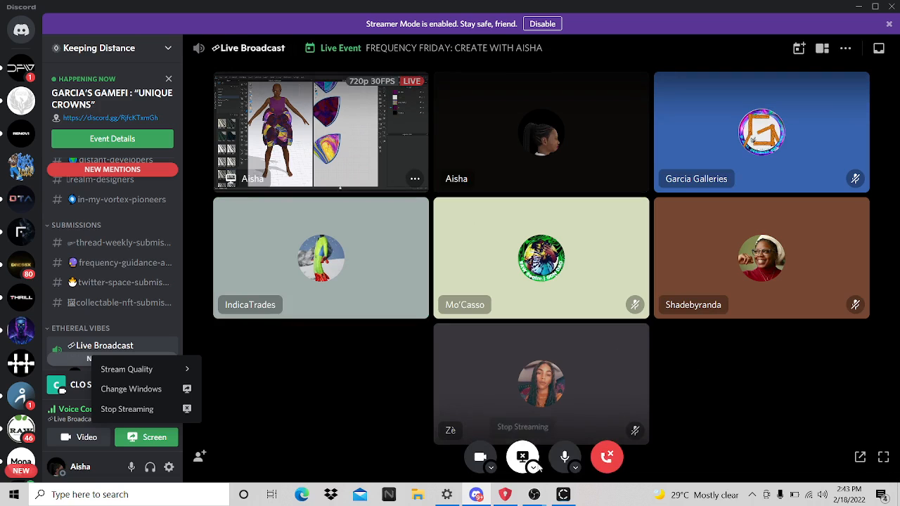
pyautogui.hotkey('alt', 'Tab')
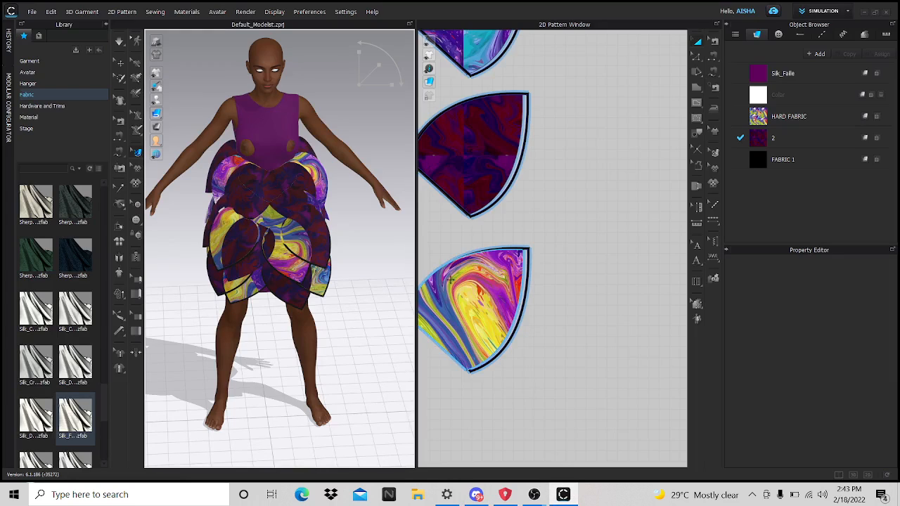
pyautogui.scroll(-5, 622, 290)
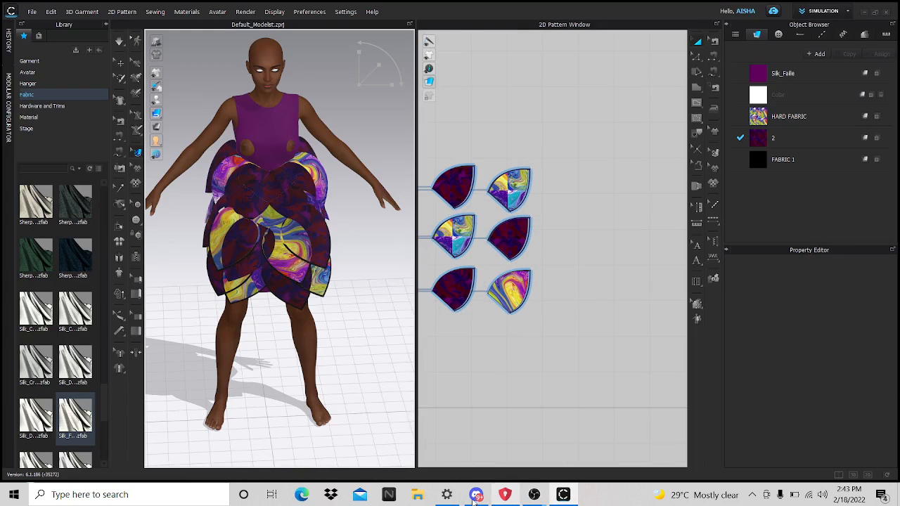
pyautogui.hotkey('alt', 'Tab')
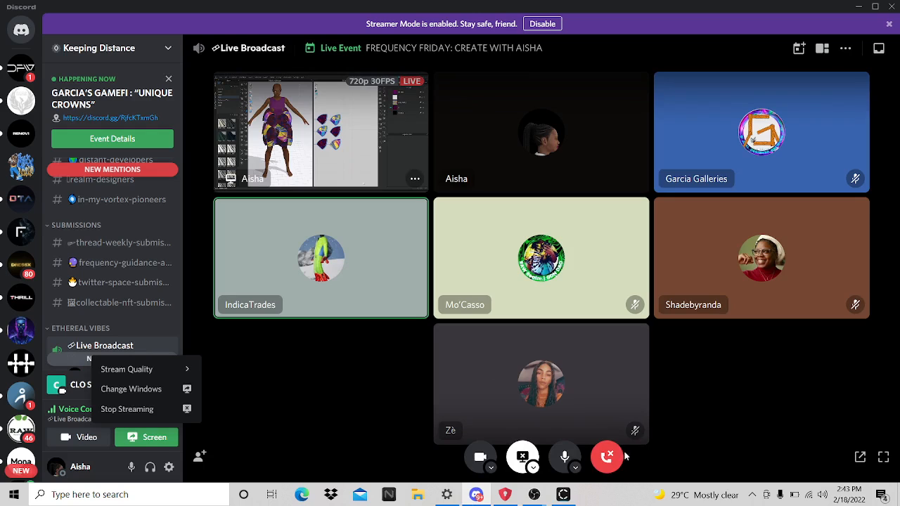
pyautogui.moveTo(563, 496)
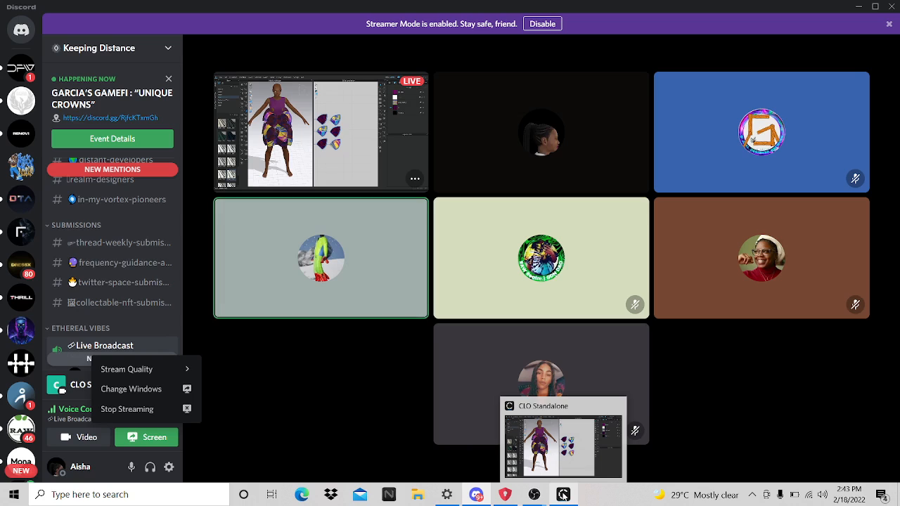
pyautogui.click(572, 457)
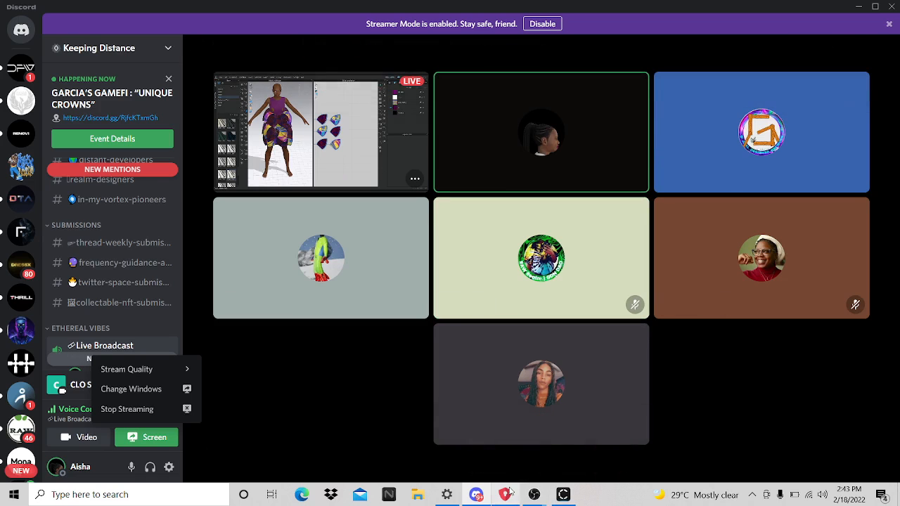
# Step: Switch to the OBS window showing the recording controls
pyautogui.moveTo(534, 494)
pyautogui.click(596, 447)
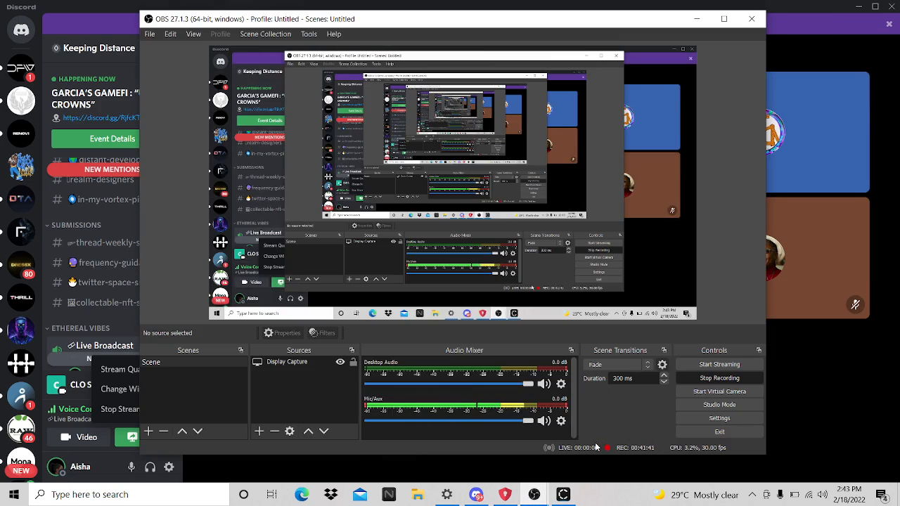
pyautogui.click(565, 494)
pyautogui.click(476, 494)
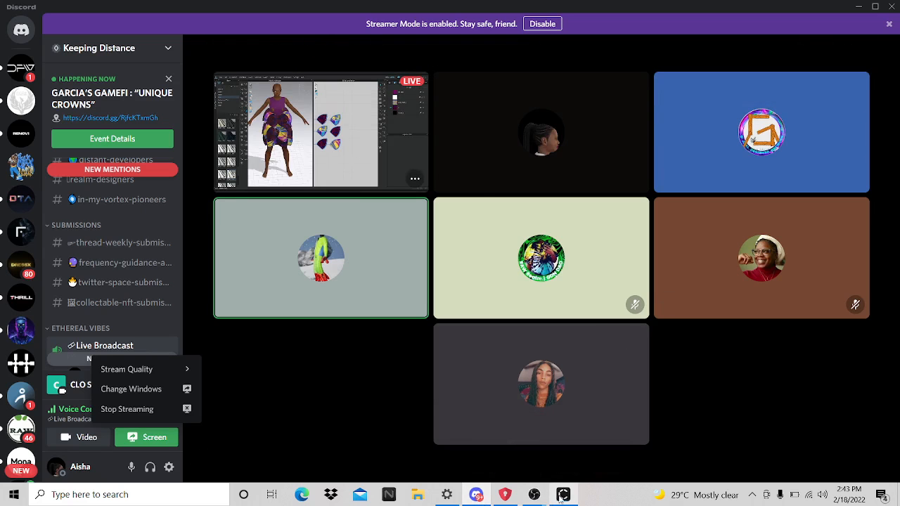
pyautogui.moveTo(560, 496)
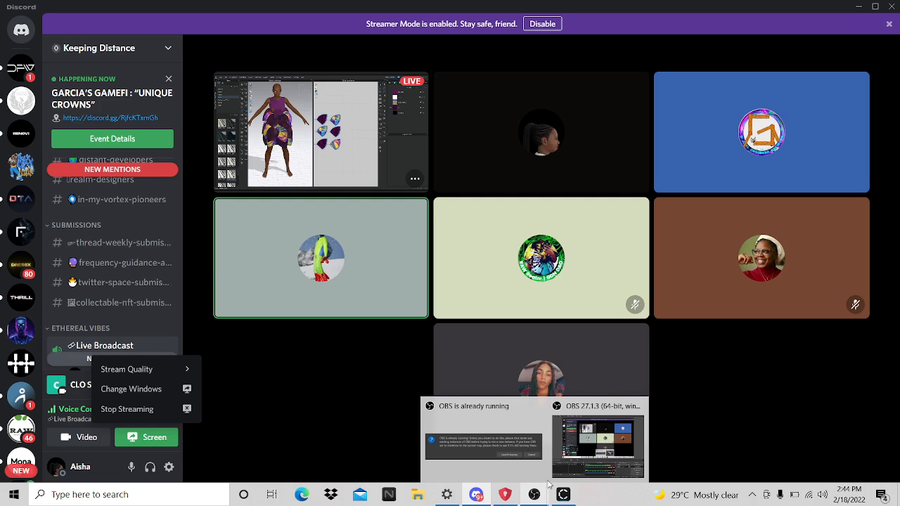
pyautogui.click(598, 440)
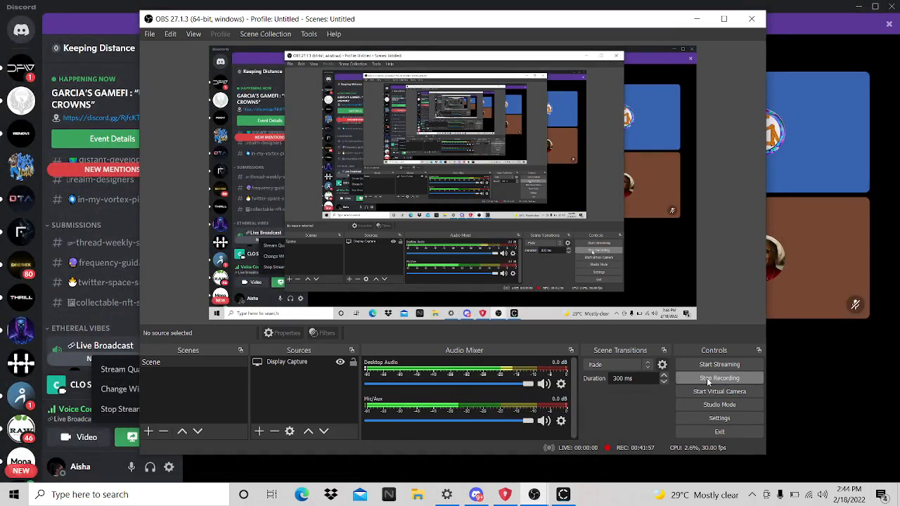